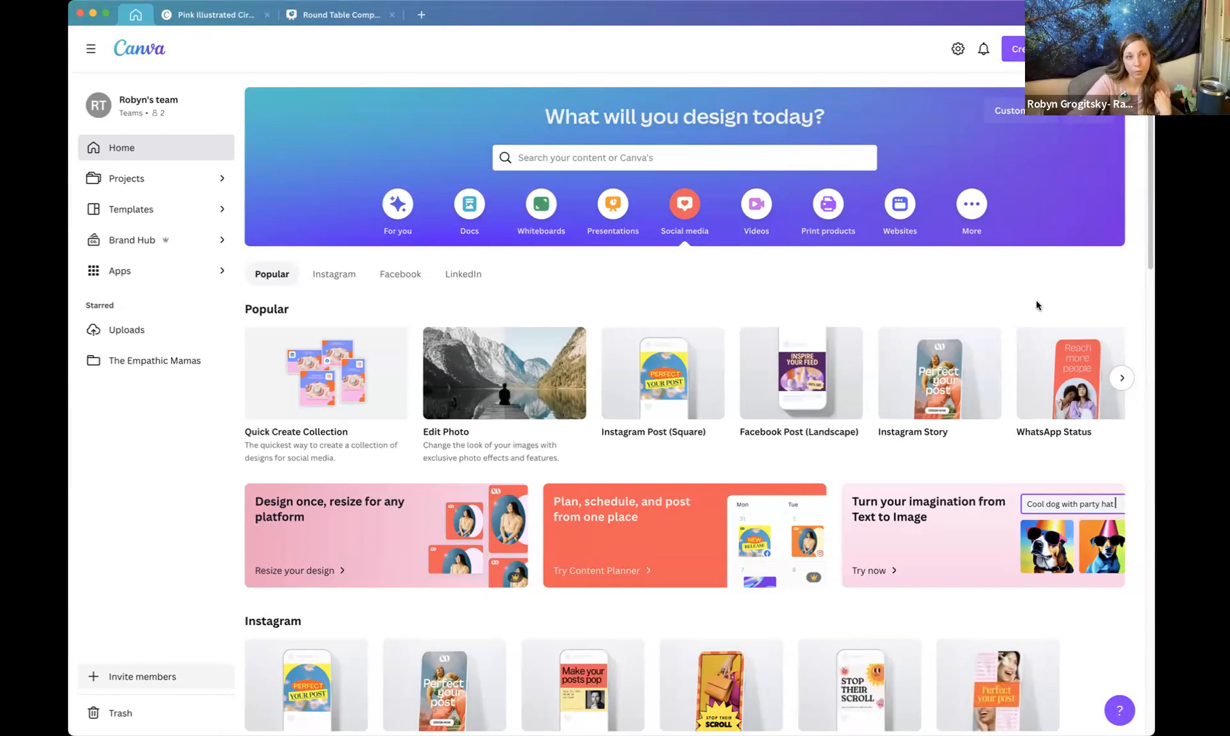
Open the Quick Create Collection tool and start it.
scroll(1037, 305, down, 2)
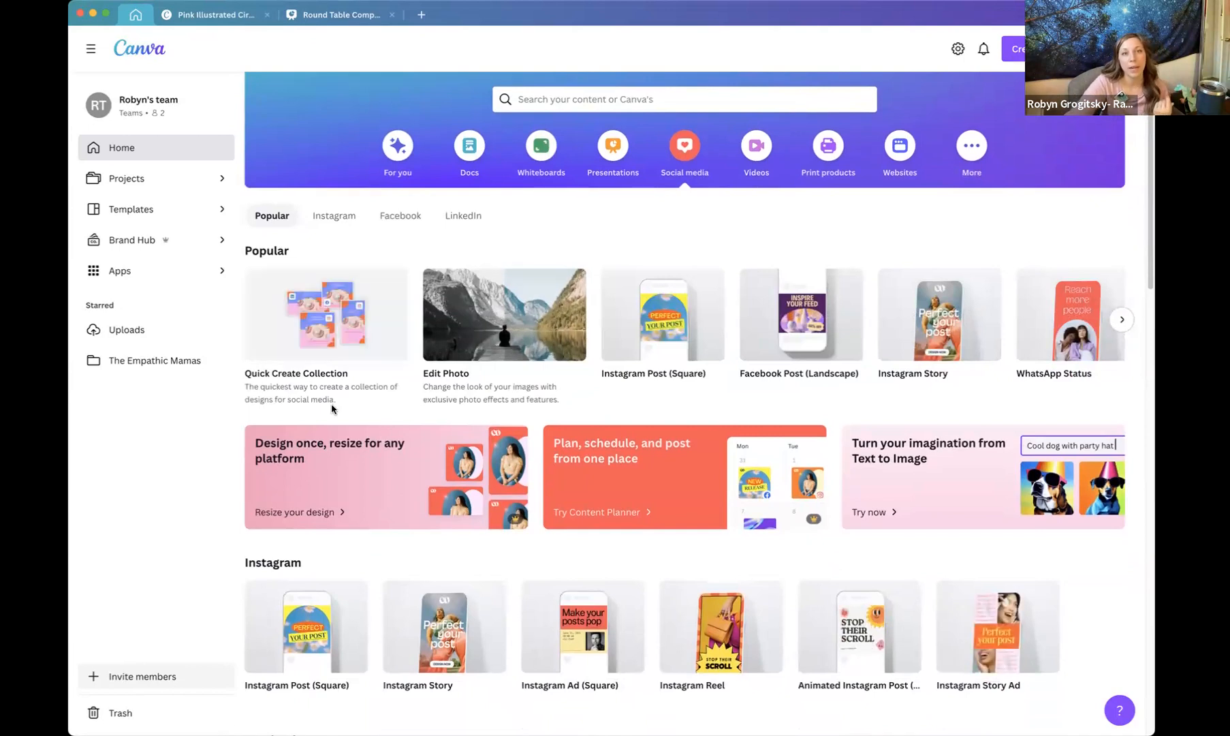
click(322, 310)
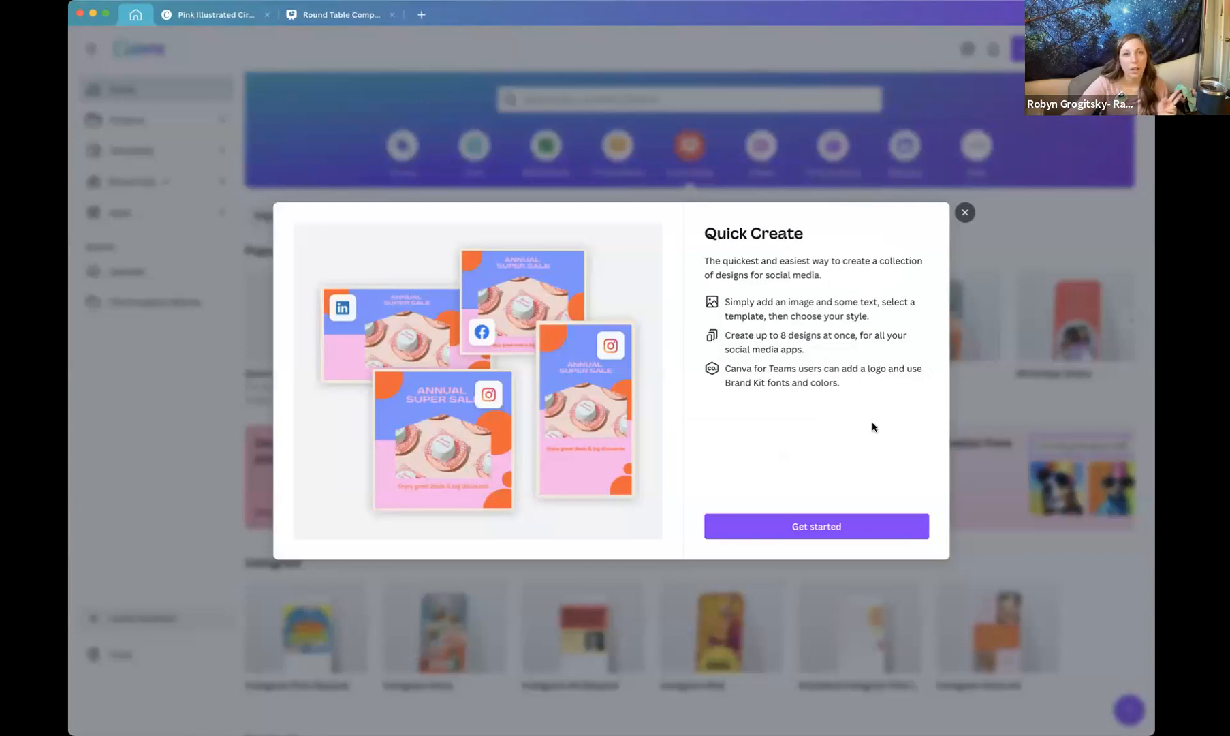
click(843, 529)
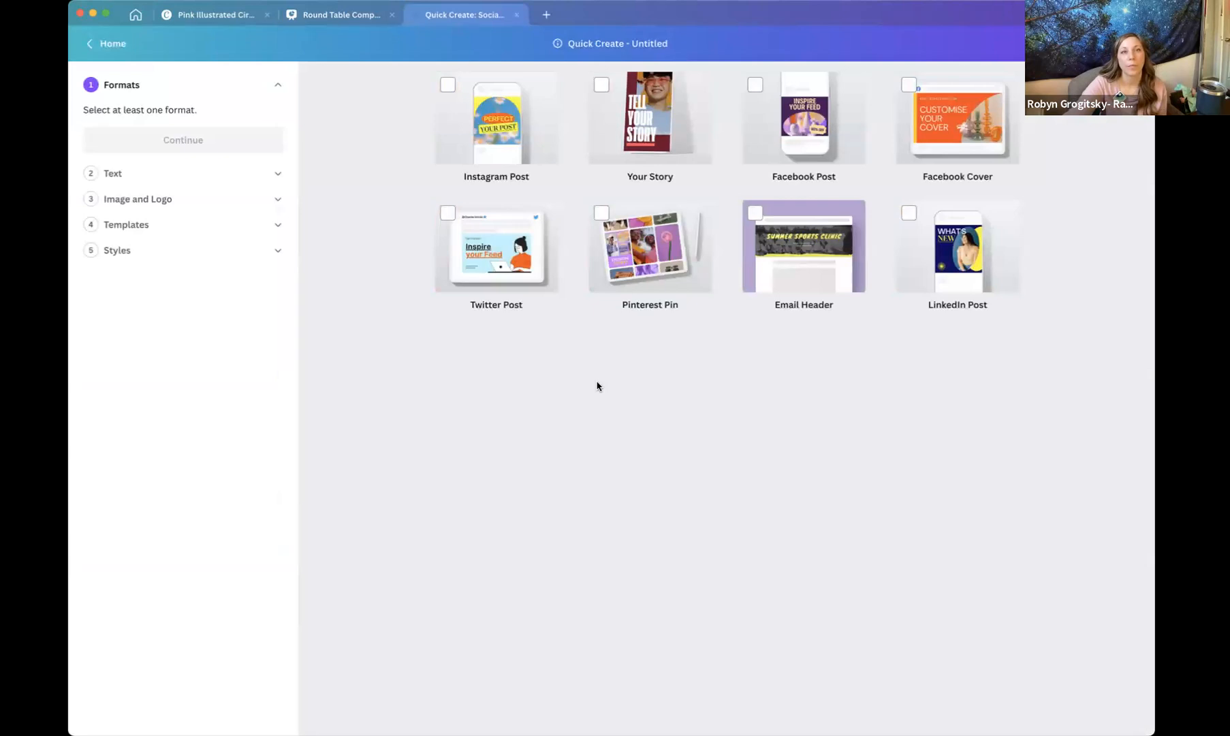
Select the Instagram Post and Your Story formats and continue.
click(448, 87)
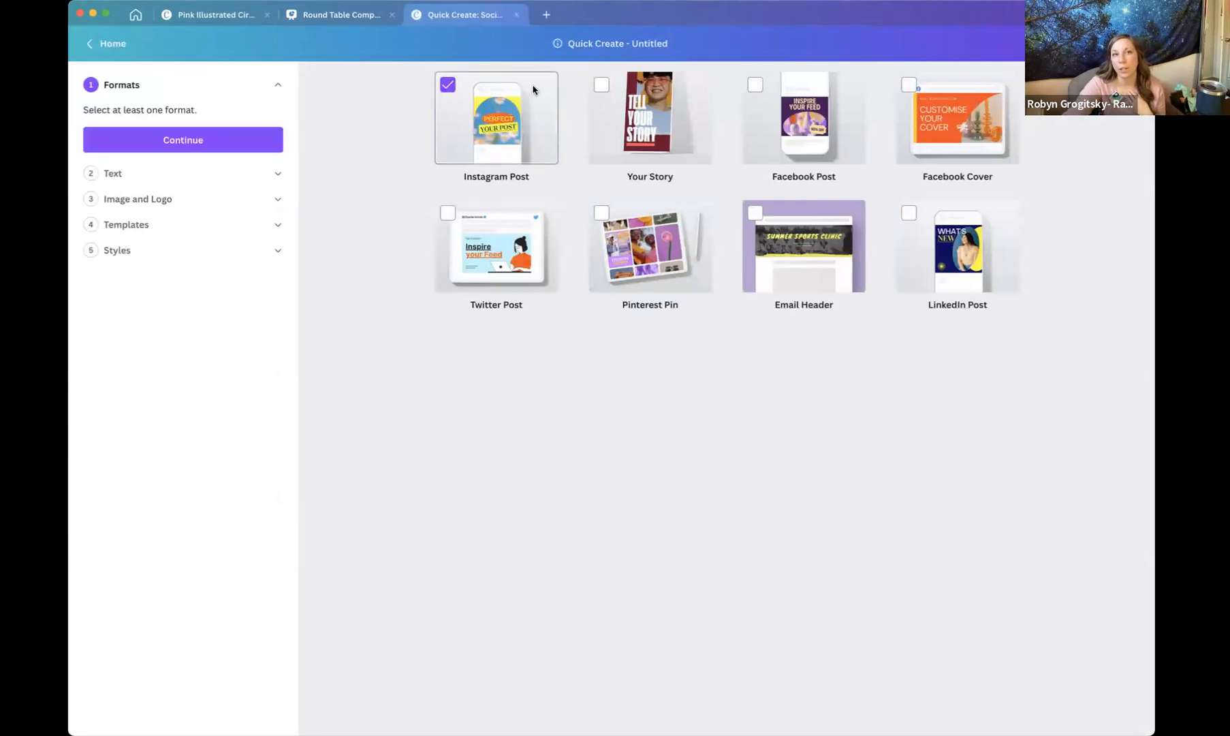
click(602, 86)
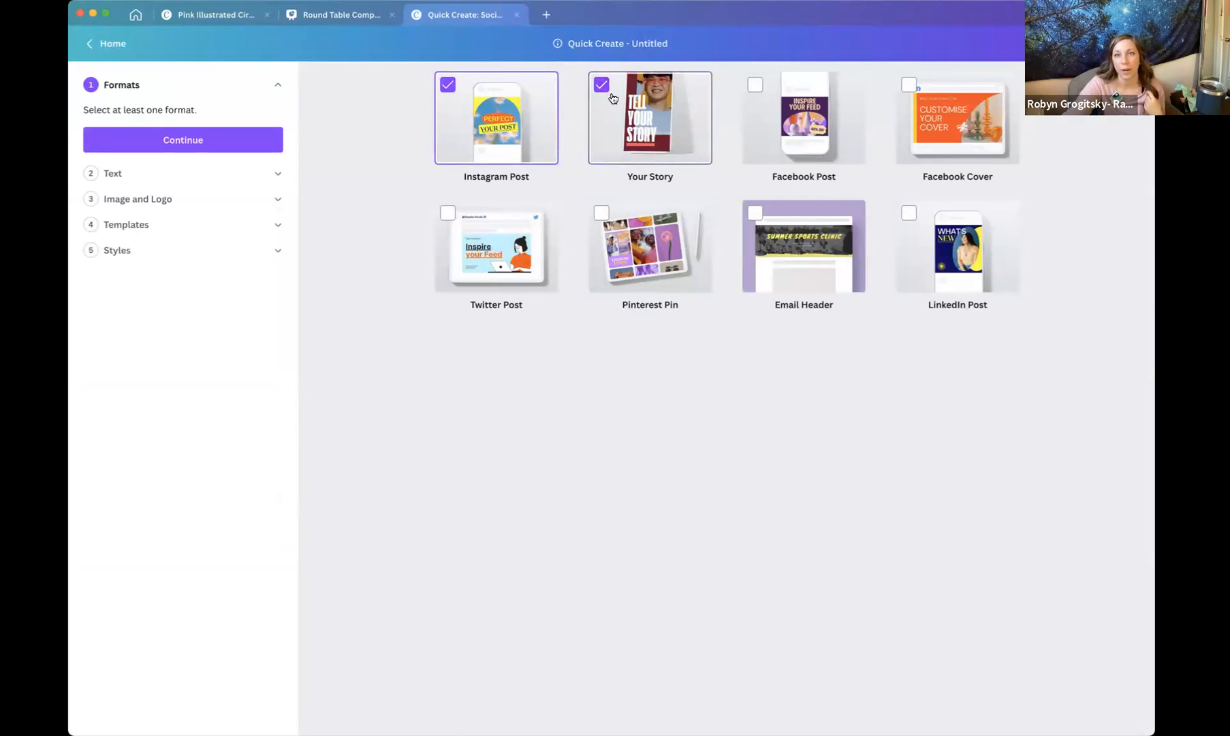
click(139, 146)
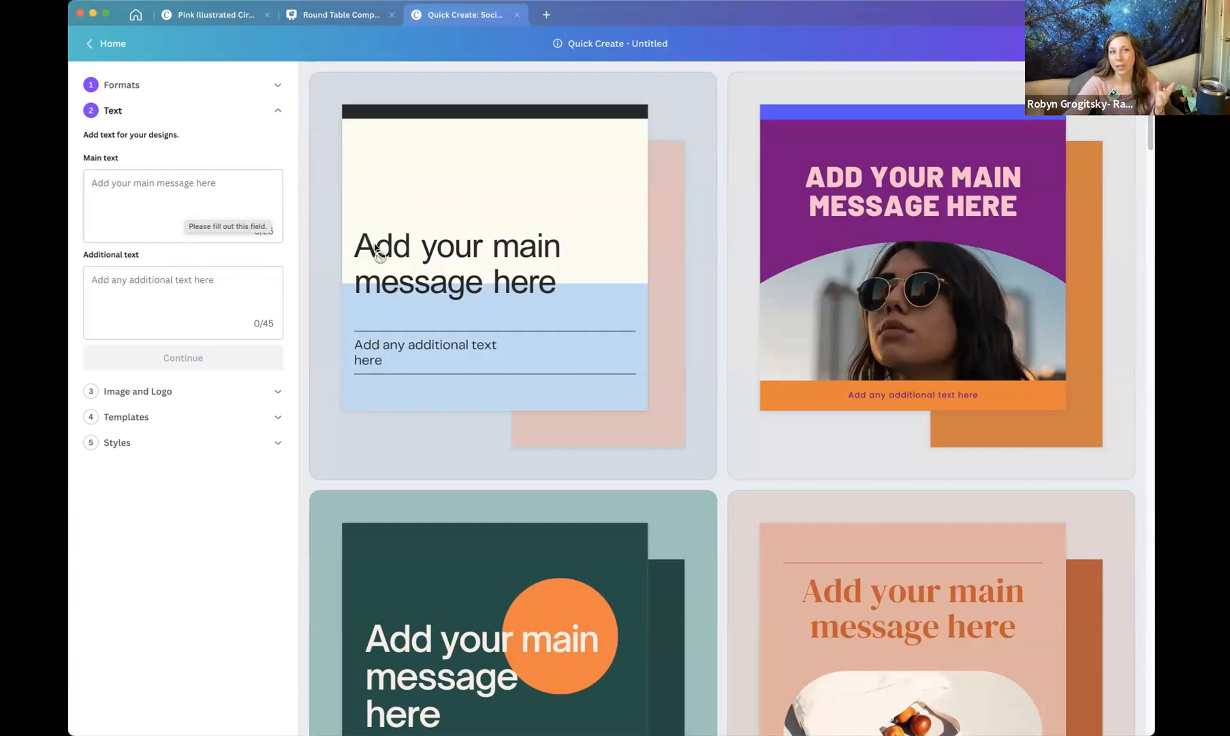
Scroll through the template previews for the collection.
scroll(376, 249, down, 4)
scroll(375, 249, down, 6)
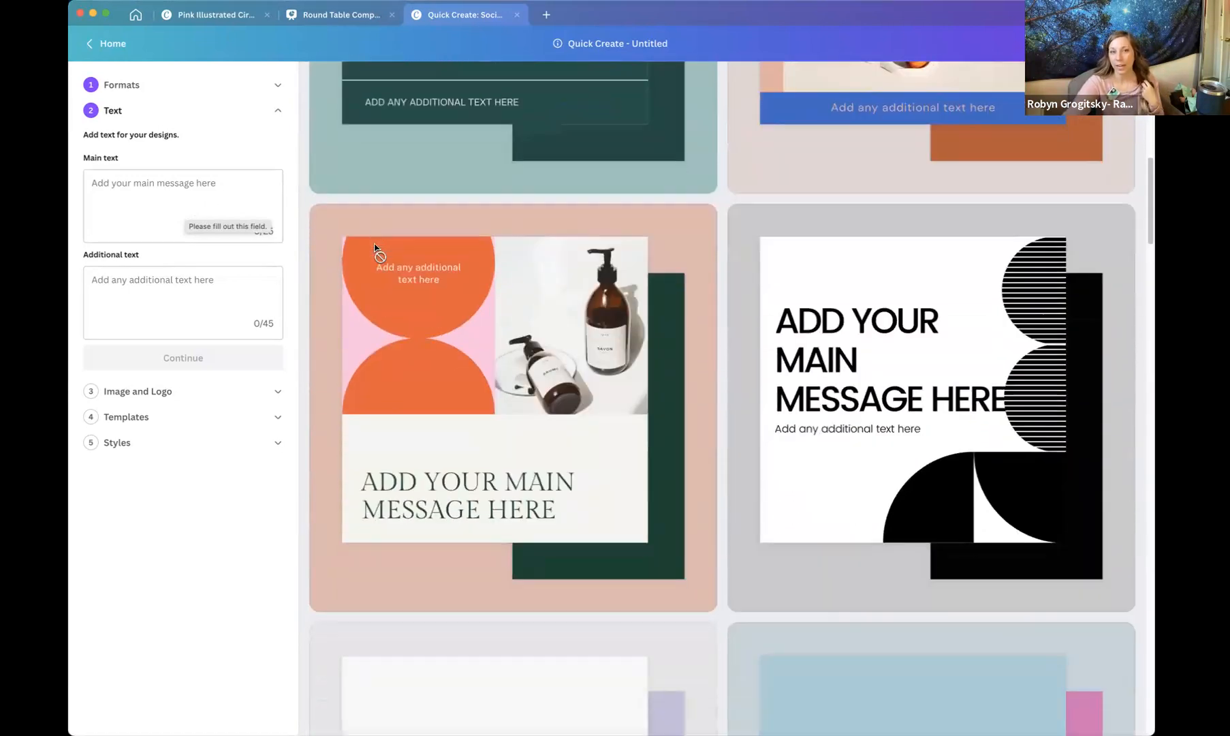
scroll(510, 306, down, 7)
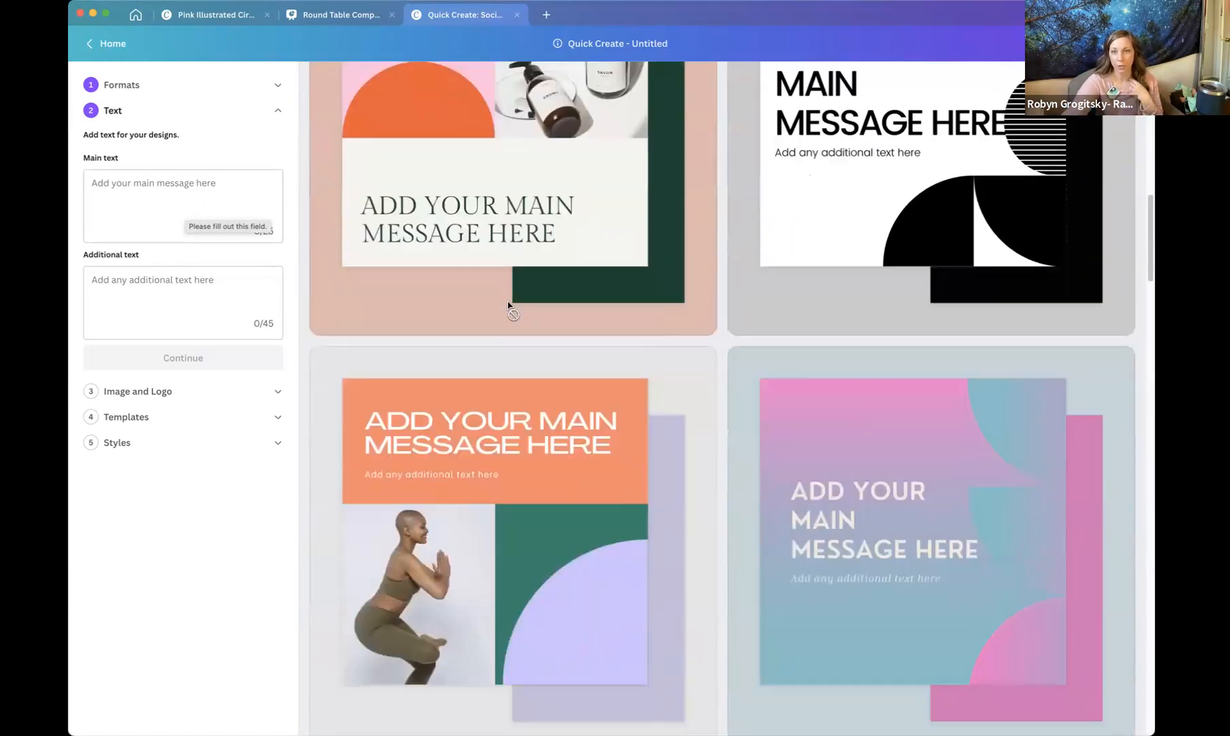
scroll(509, 306, down, 5)
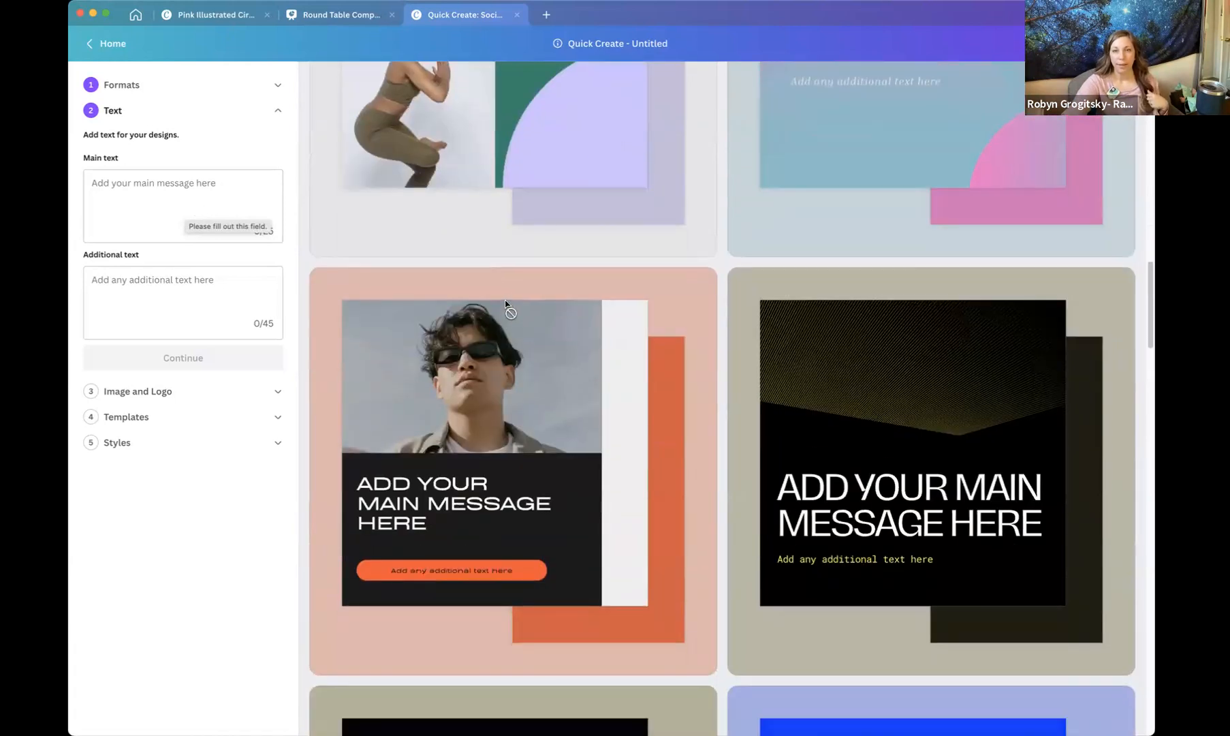
scroll(504, 307, up, 2)
scroll(613, 330, up, 5)
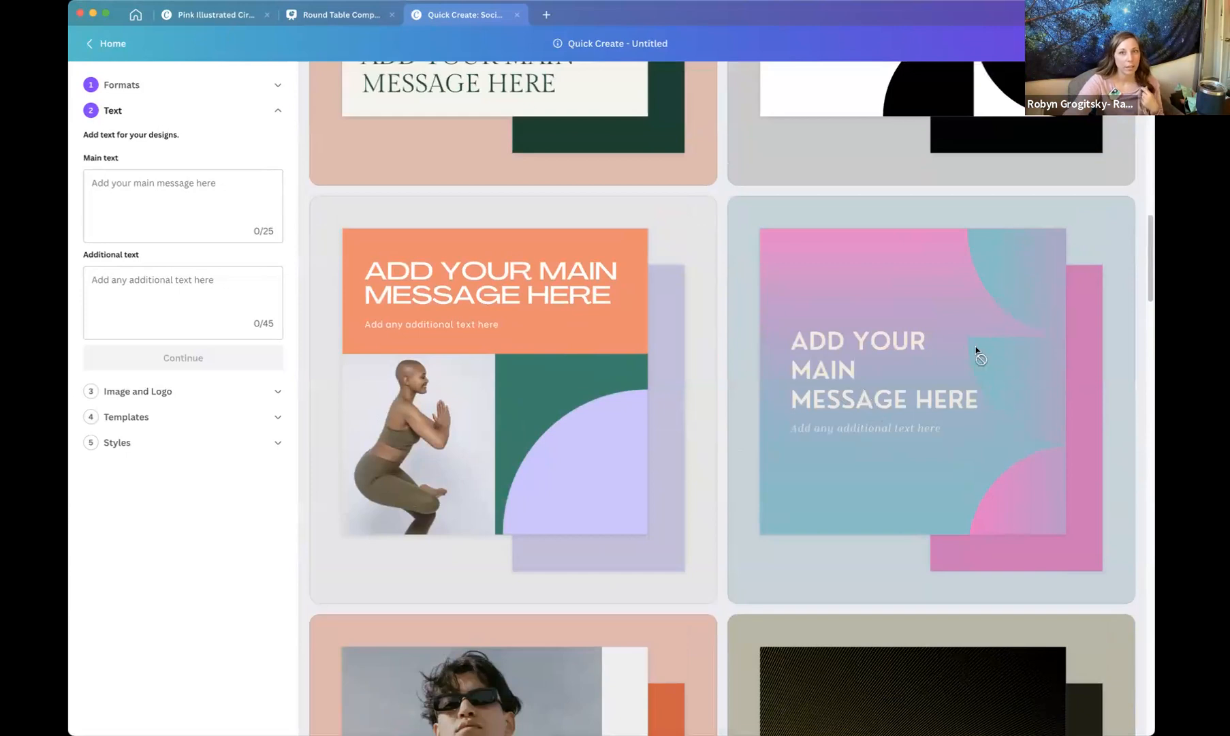
Enter the main text "Top 5 Tips to get the most out of your Healy".
click(233, 203)
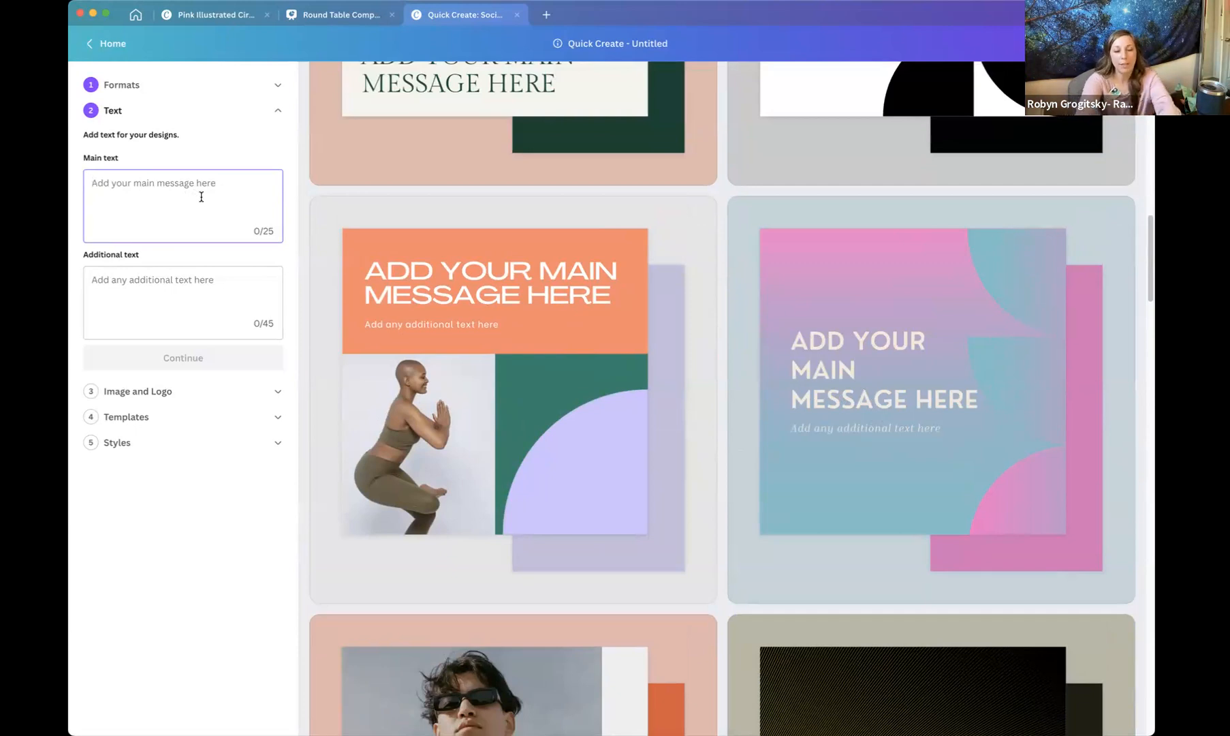
text(Top )
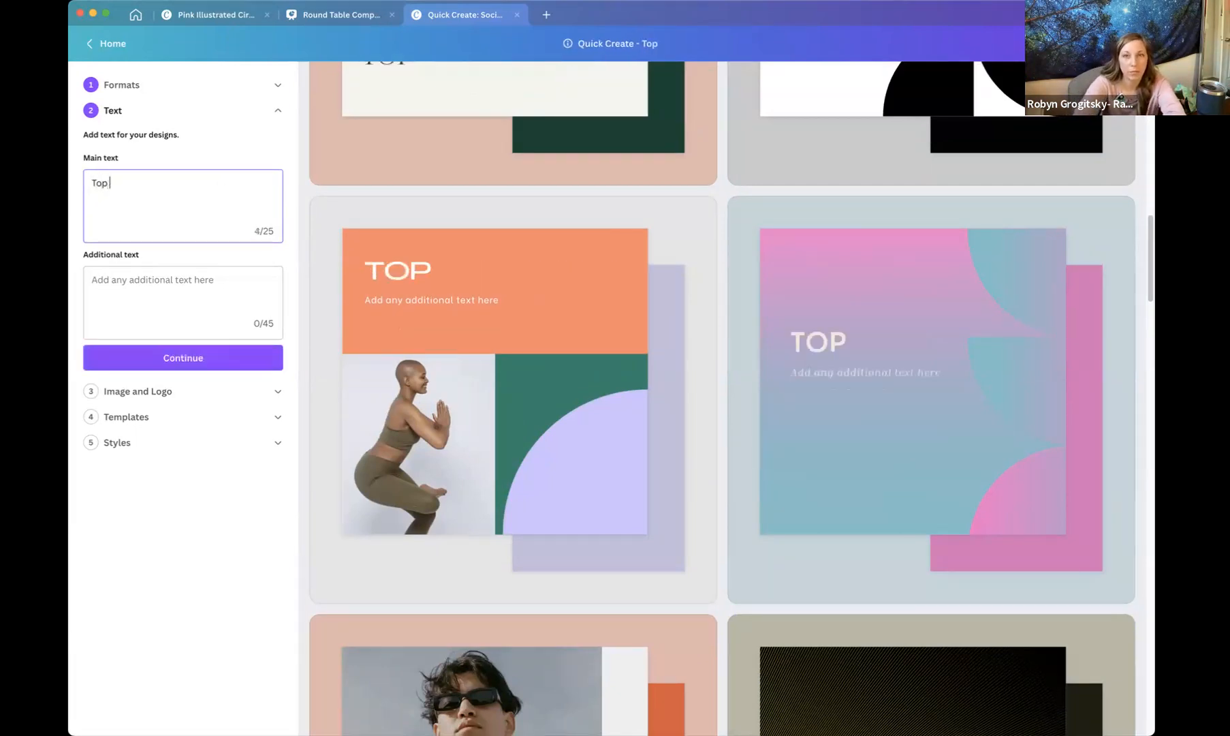
text(5 Tips )
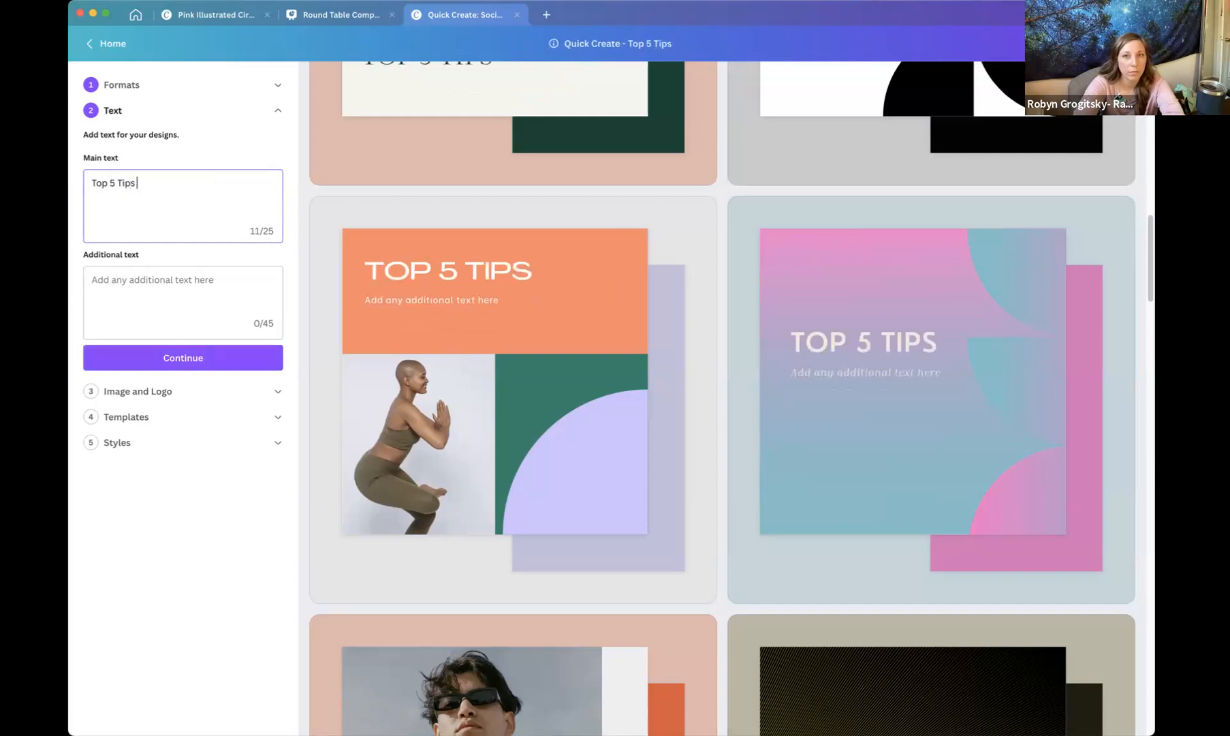
text(about )
text(sp)
key(BackSpace)
key(BackSpace)
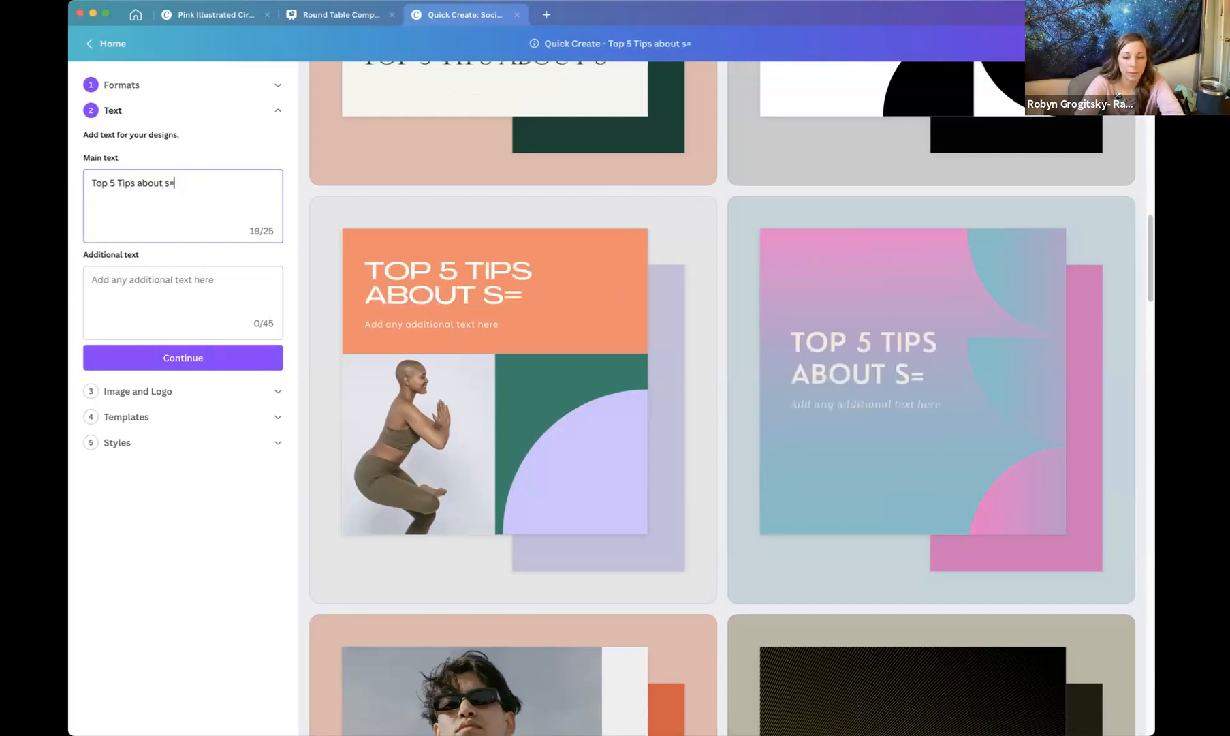
text(Healy)
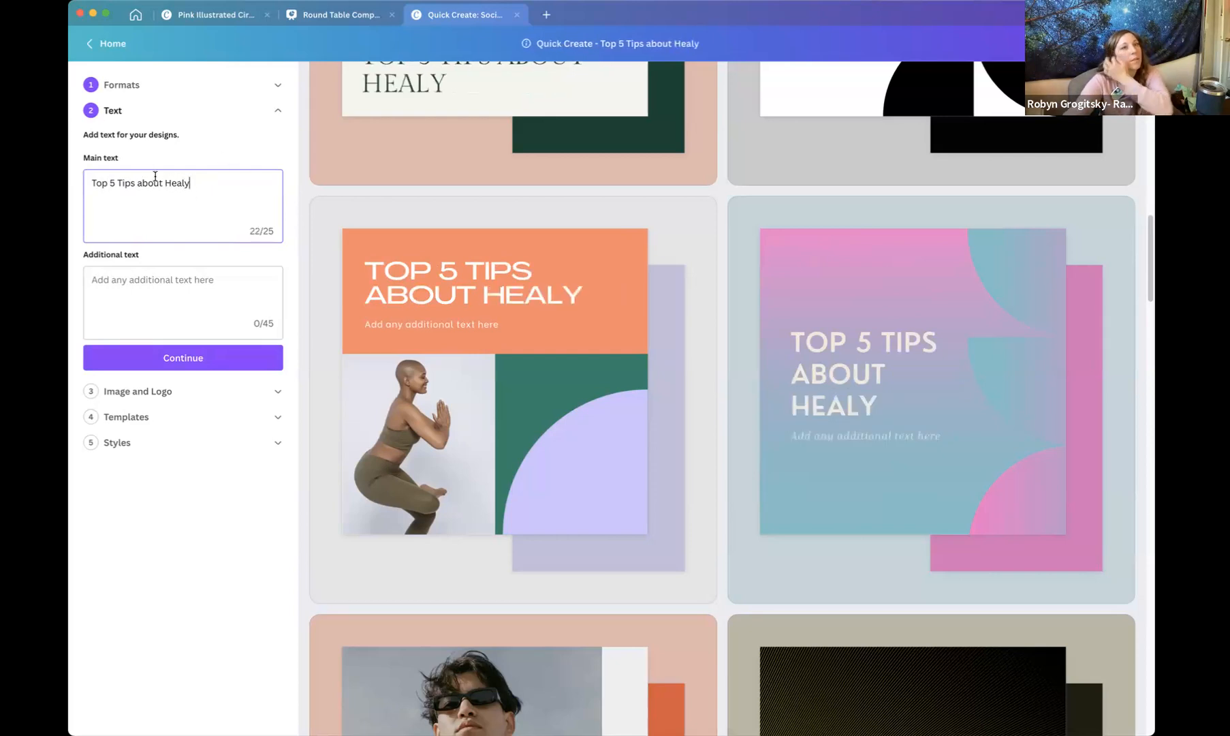
drag(163, 183, 137, 183)
text(to get the most )
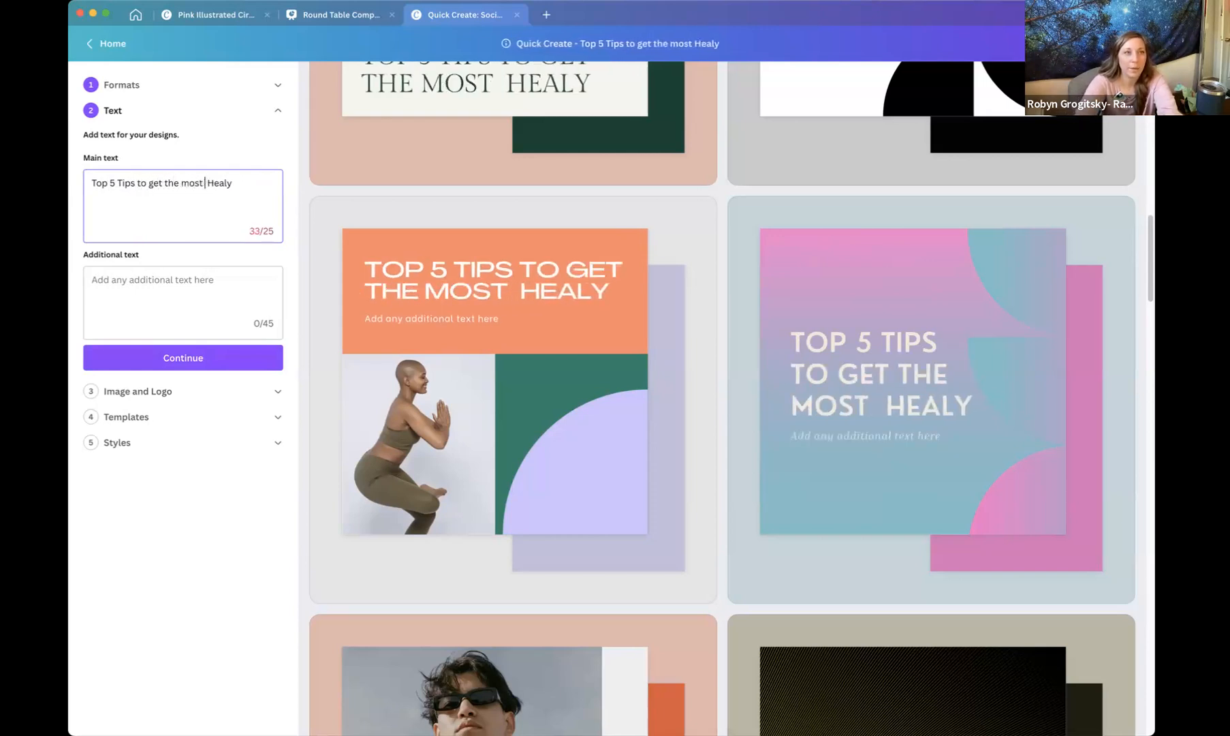
text(our)
key(BackSpace)
text(t of your)
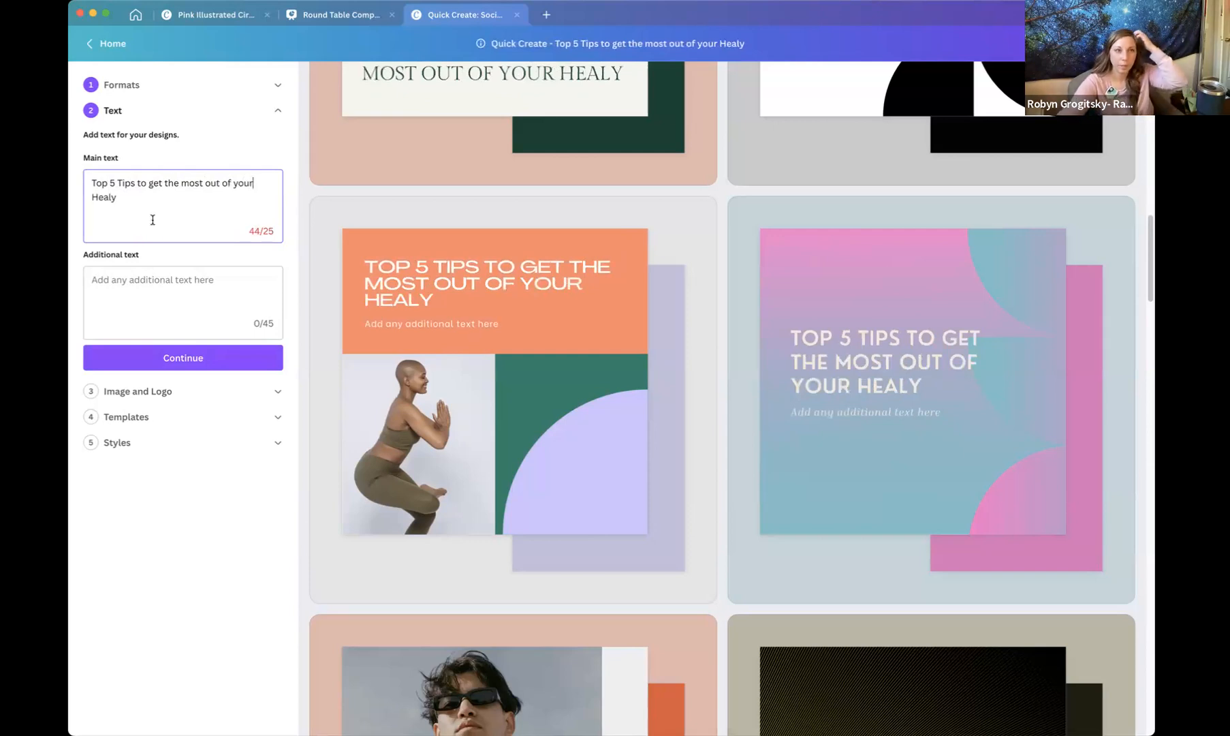
click(169, 287)
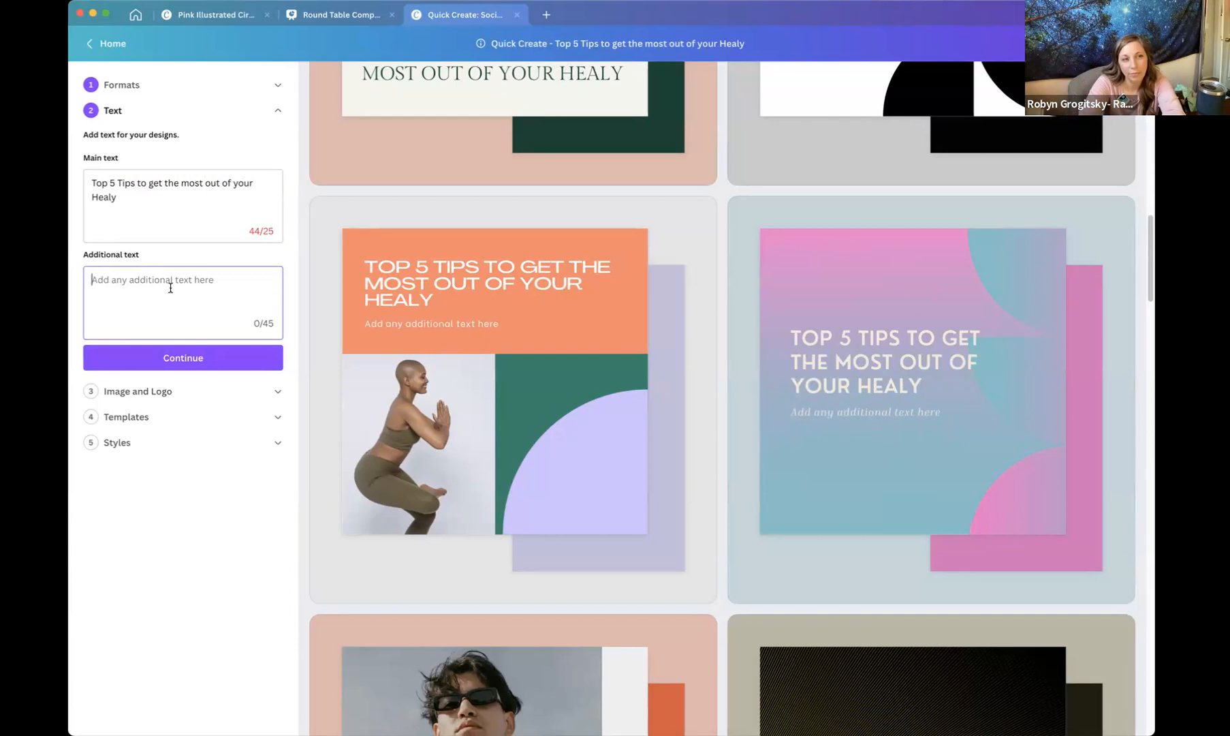
text(@empathic)
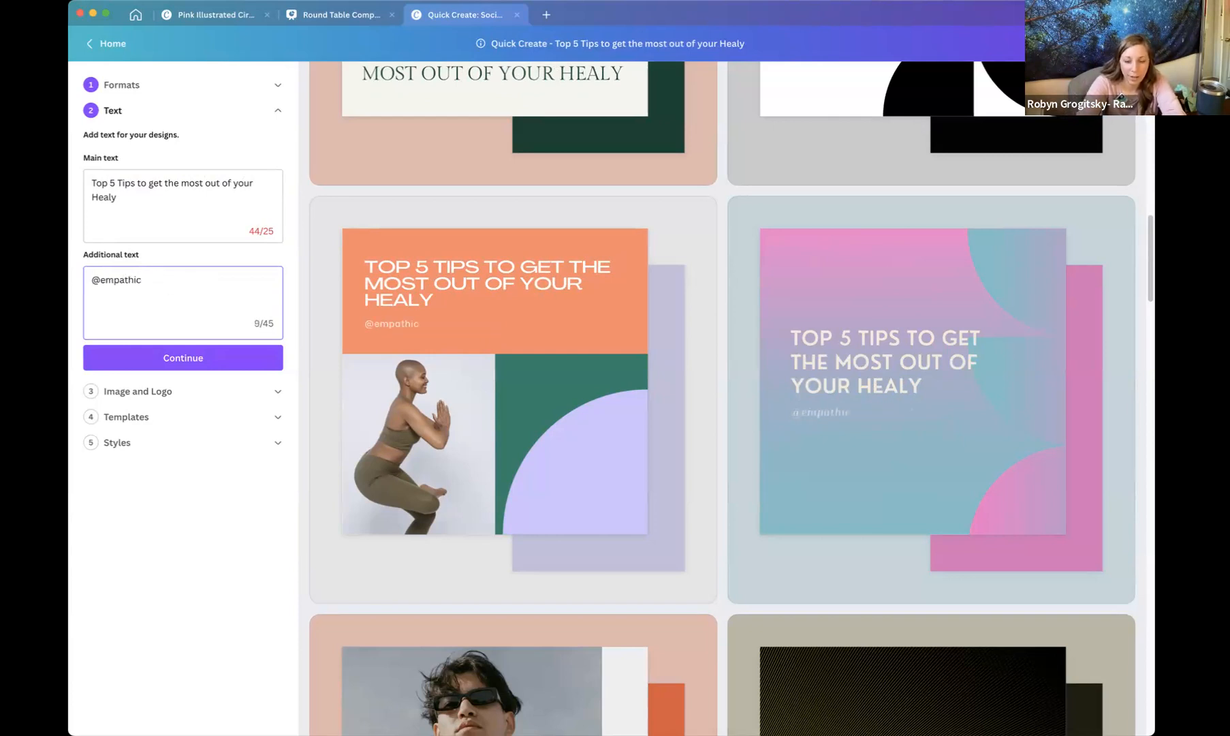
text(_mamahood)
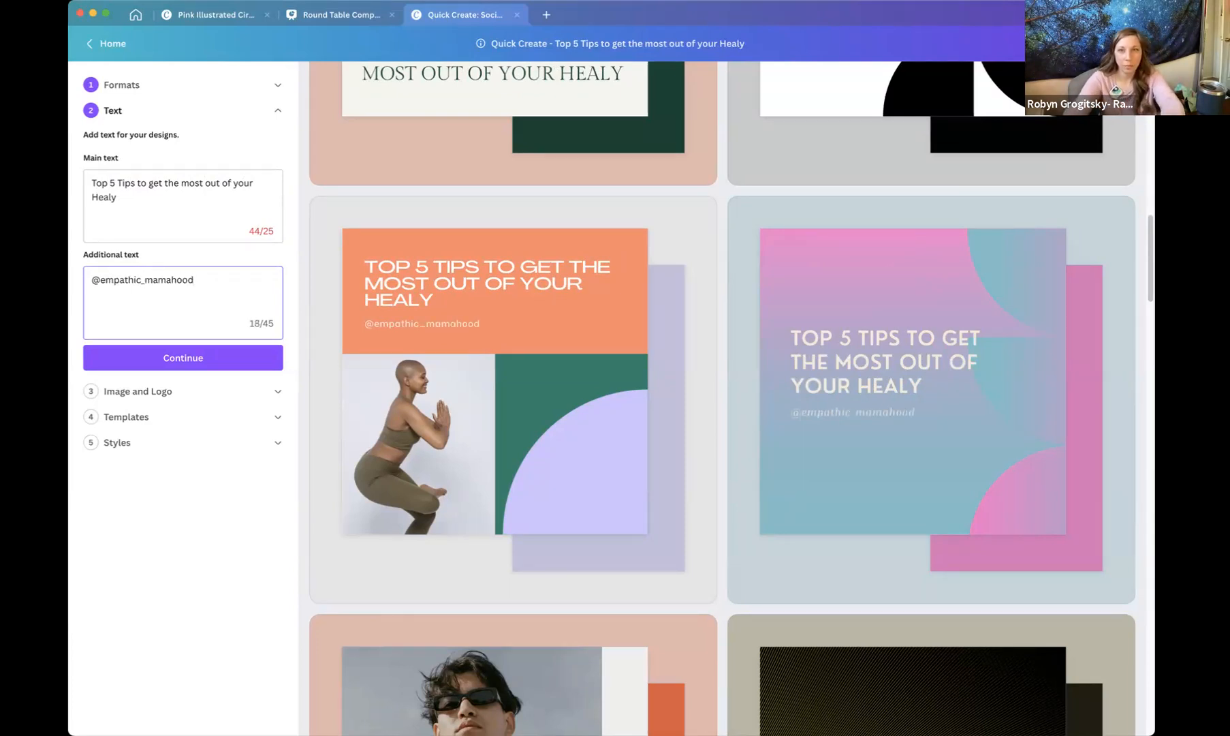
click(211, 368)
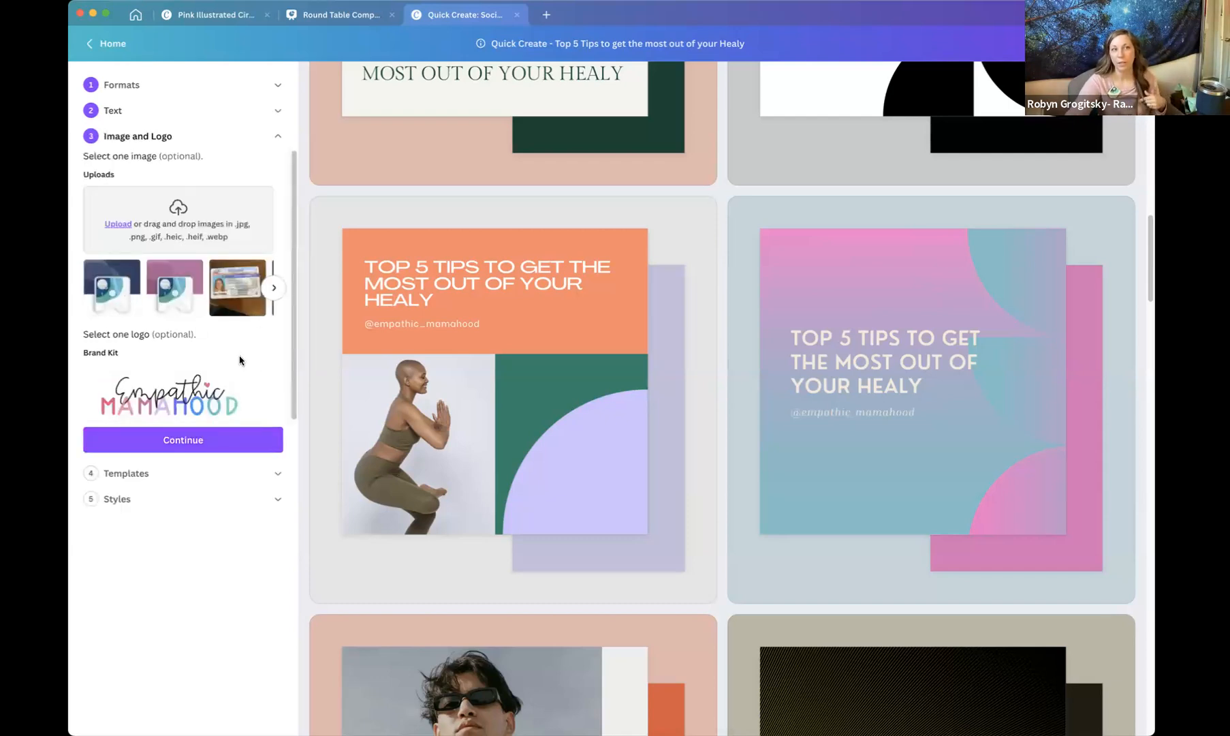
Pick the Empathic Mamahood brand logo and the first uploaded Healy image, then continue.
click(201, 382)
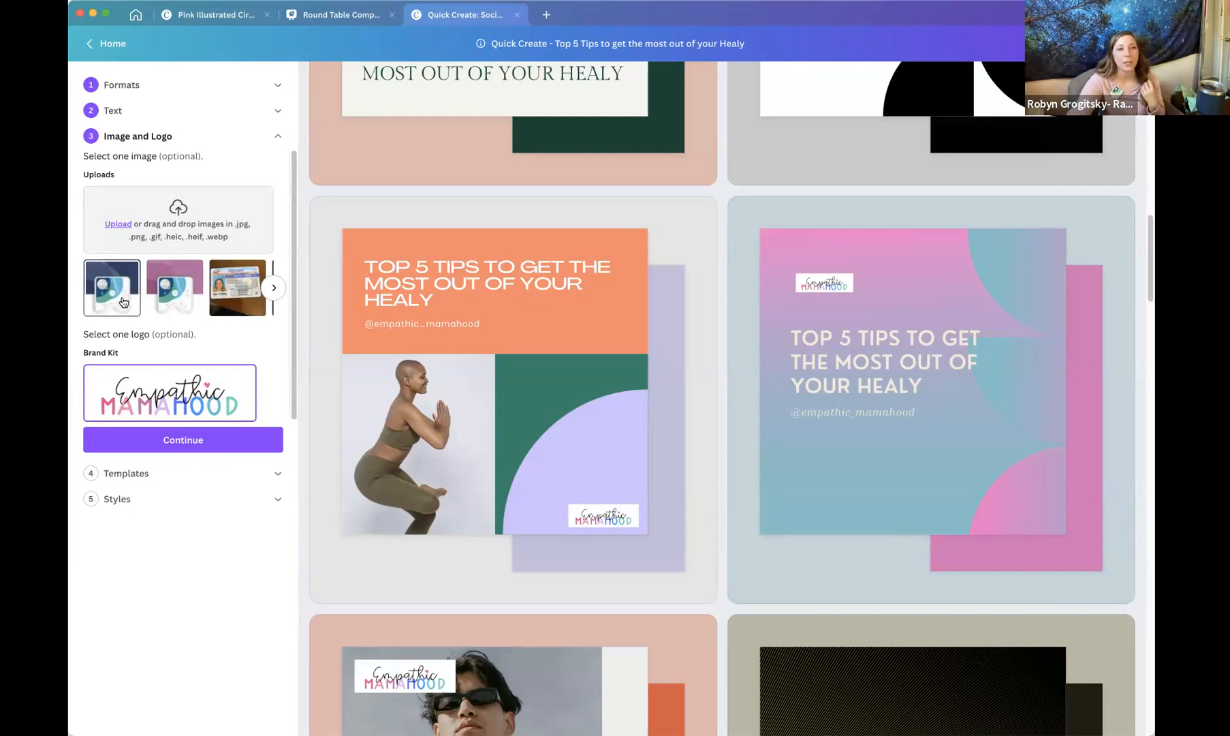
click(123, 302)
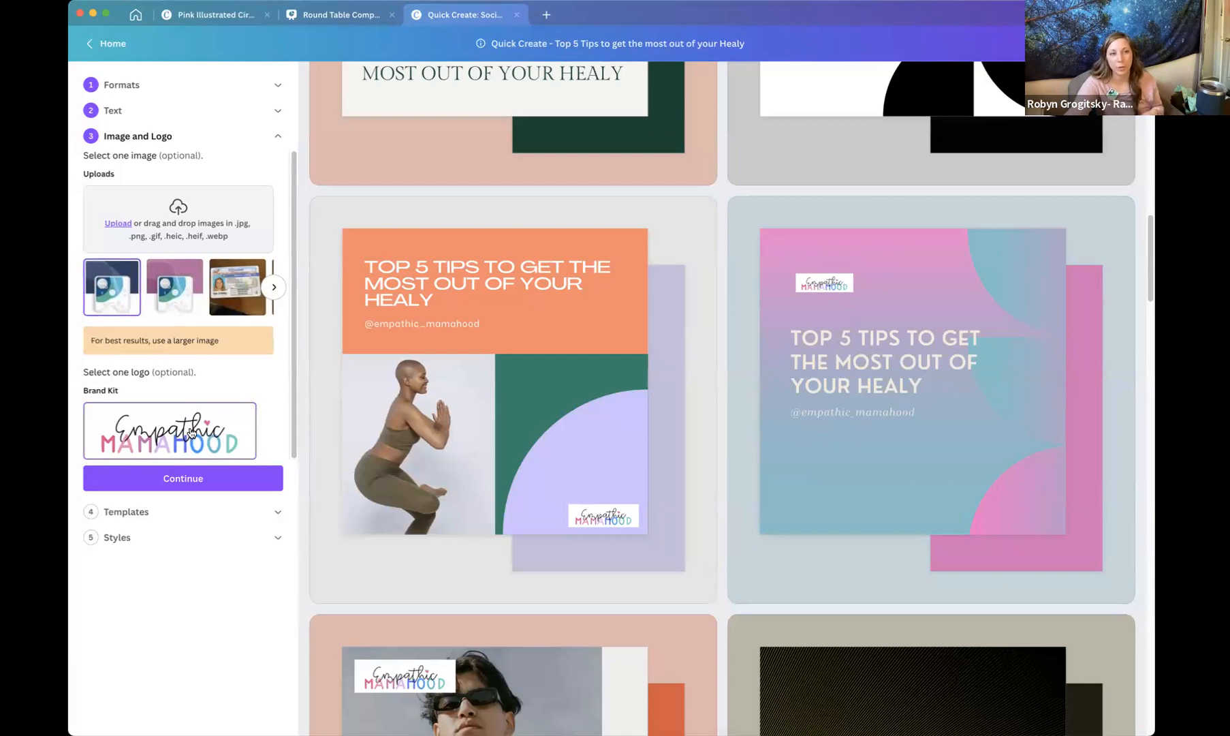
click(178, 476)
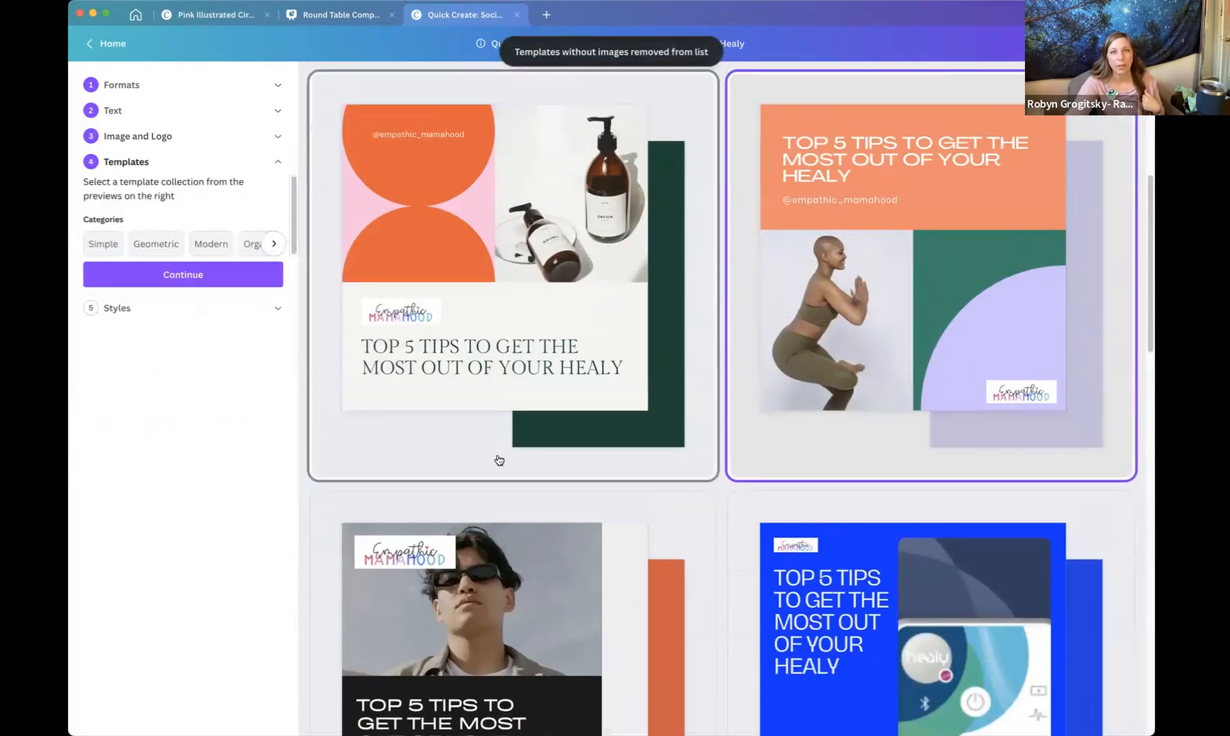
Choose the pink template with the green footer band and continue.
scroll(664, 393, down, 10)
scroll(667, 394, down, 8)
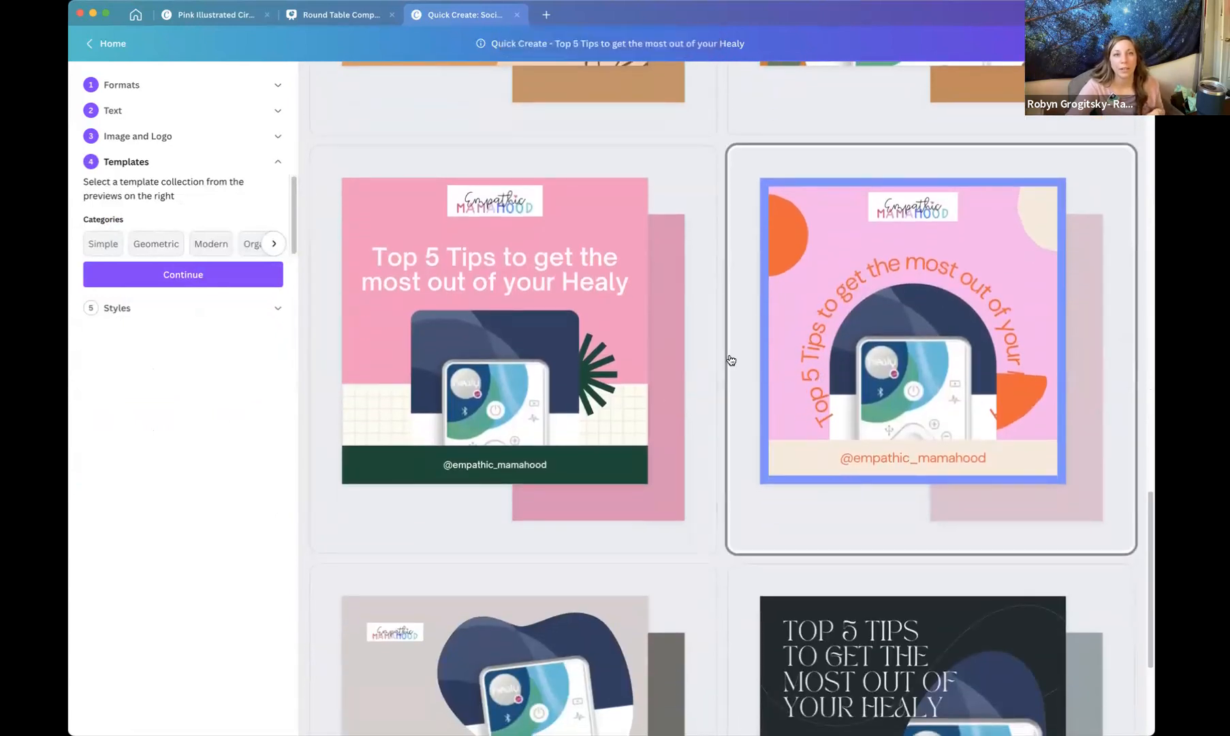
click(613, 290)
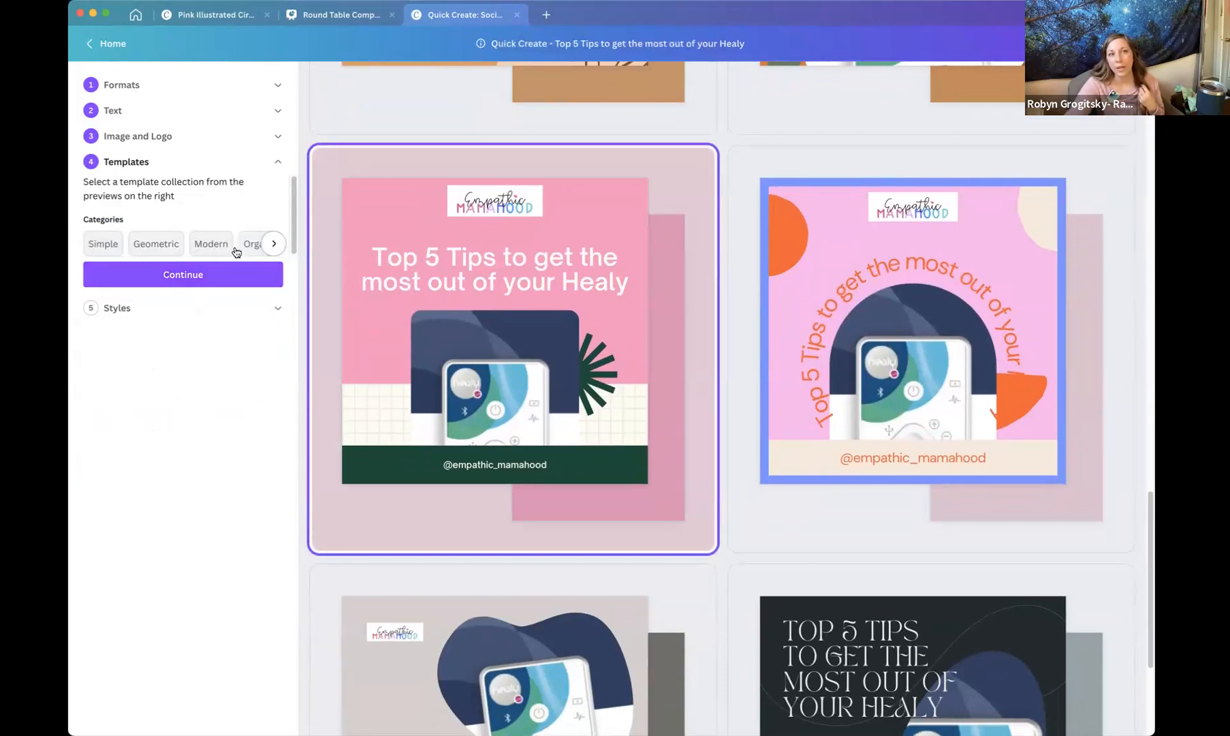
click(273, 245)
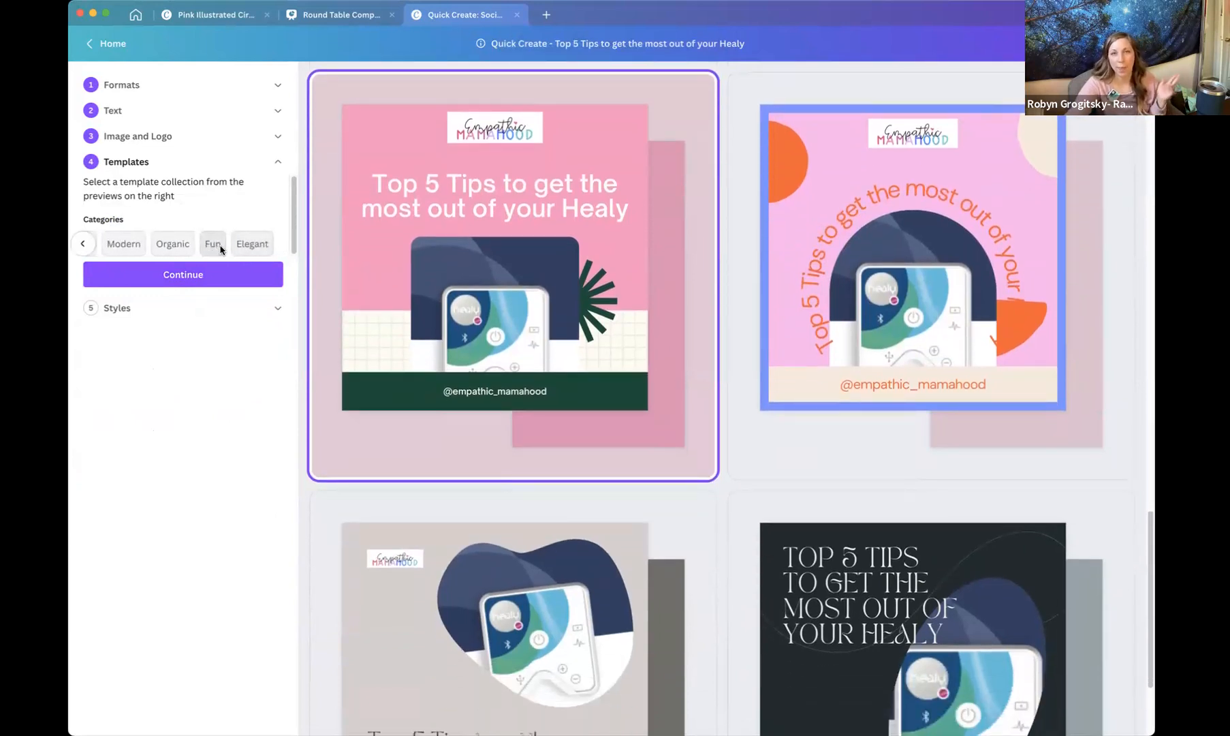
click(222, 280)
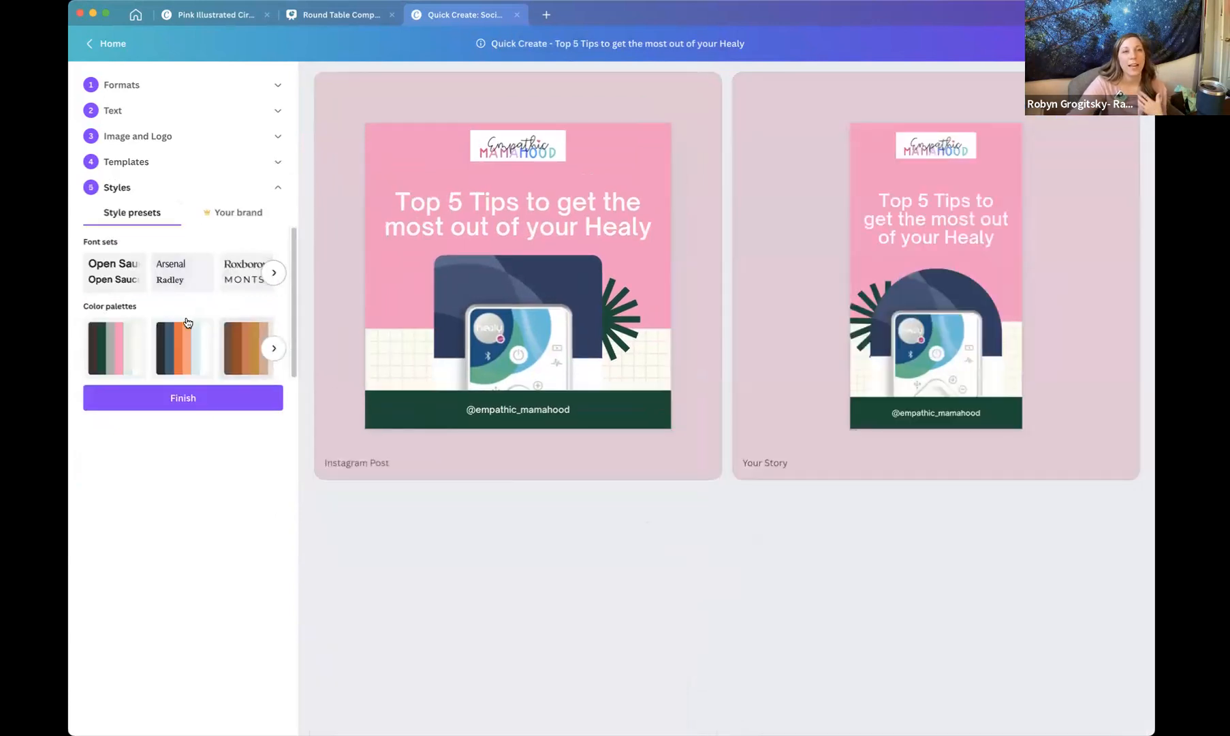
Apply the Arsenal/Radley font set and the pink-green colour palette, then finish the collection.
click(240, 277)
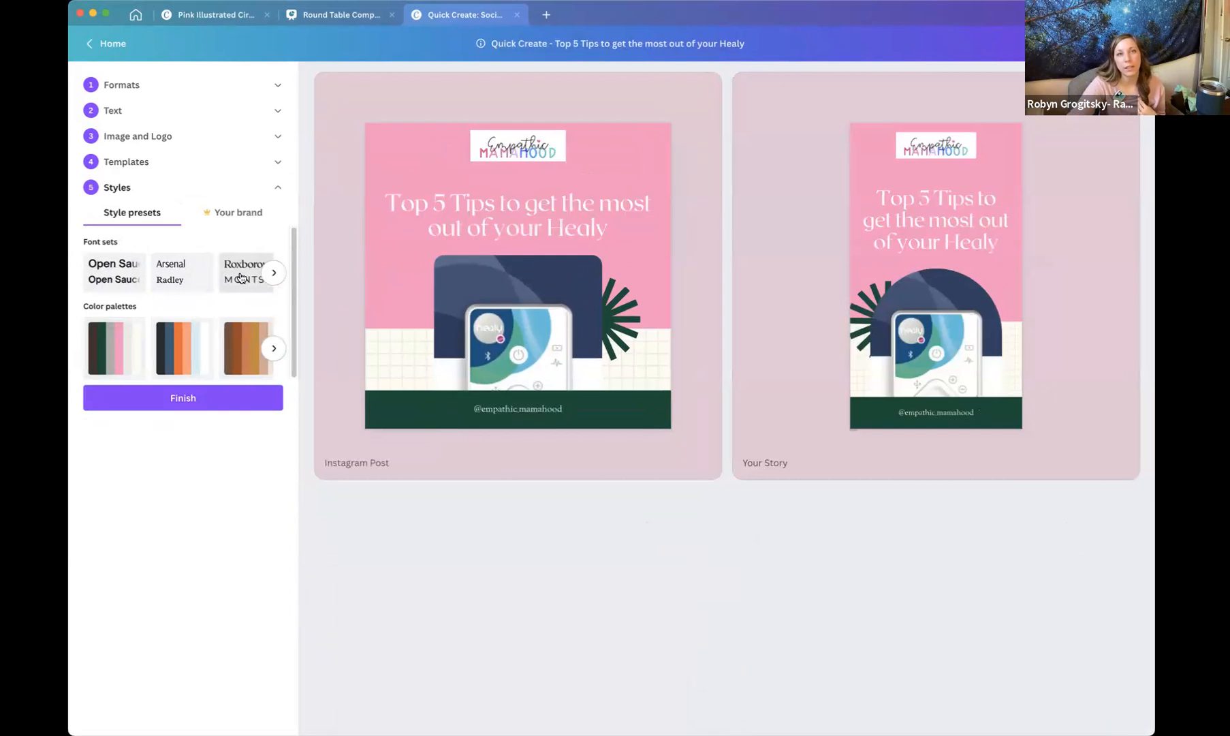
click(181, 280)
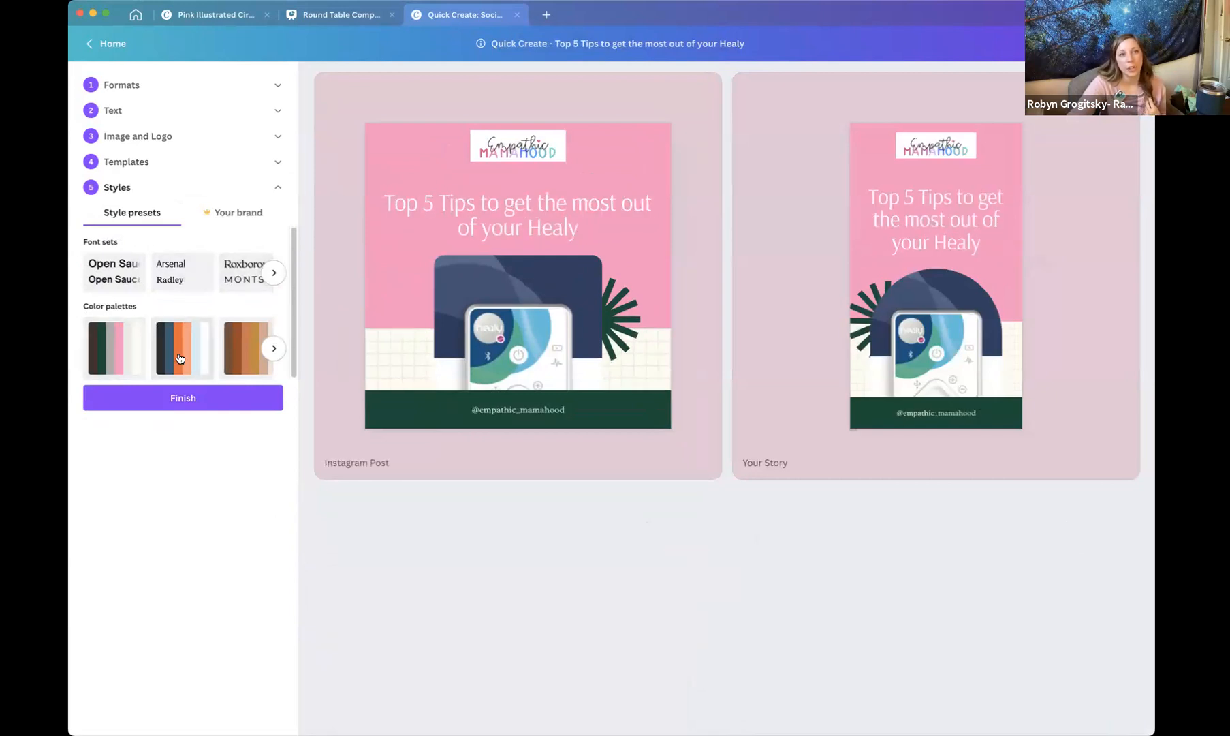
click(176, 359)
click(124, 359)
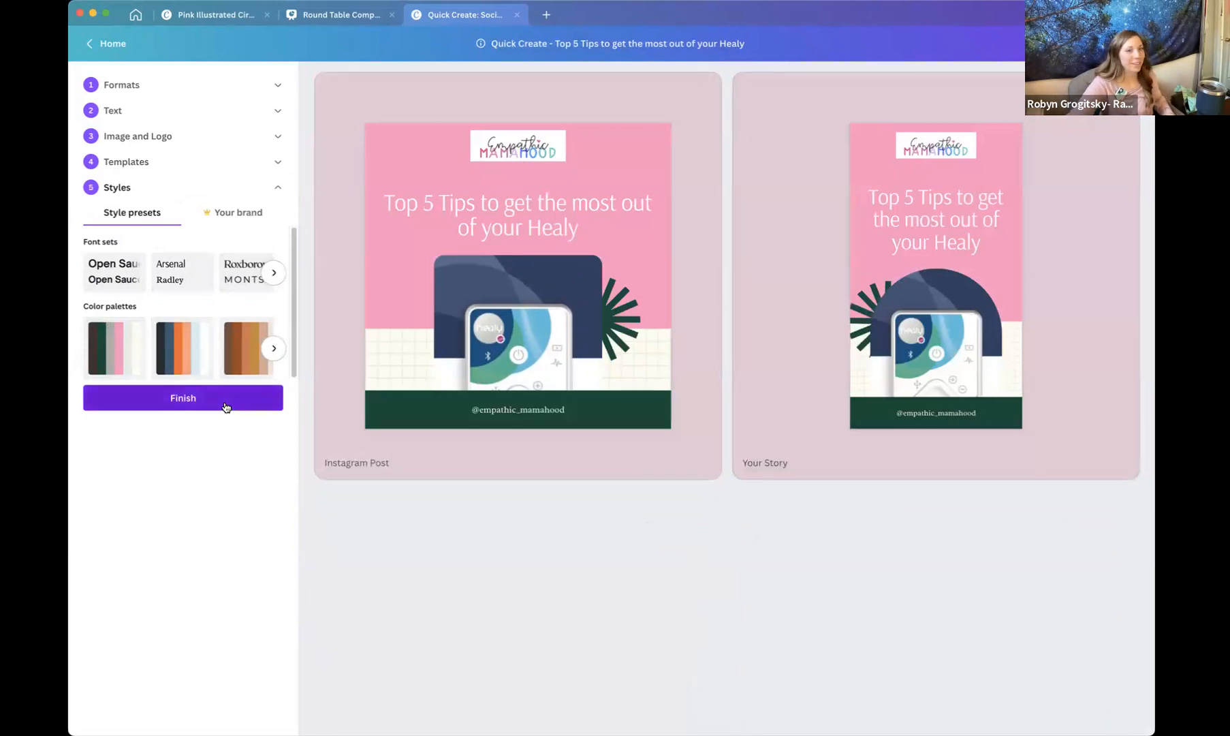
click(226, 407)
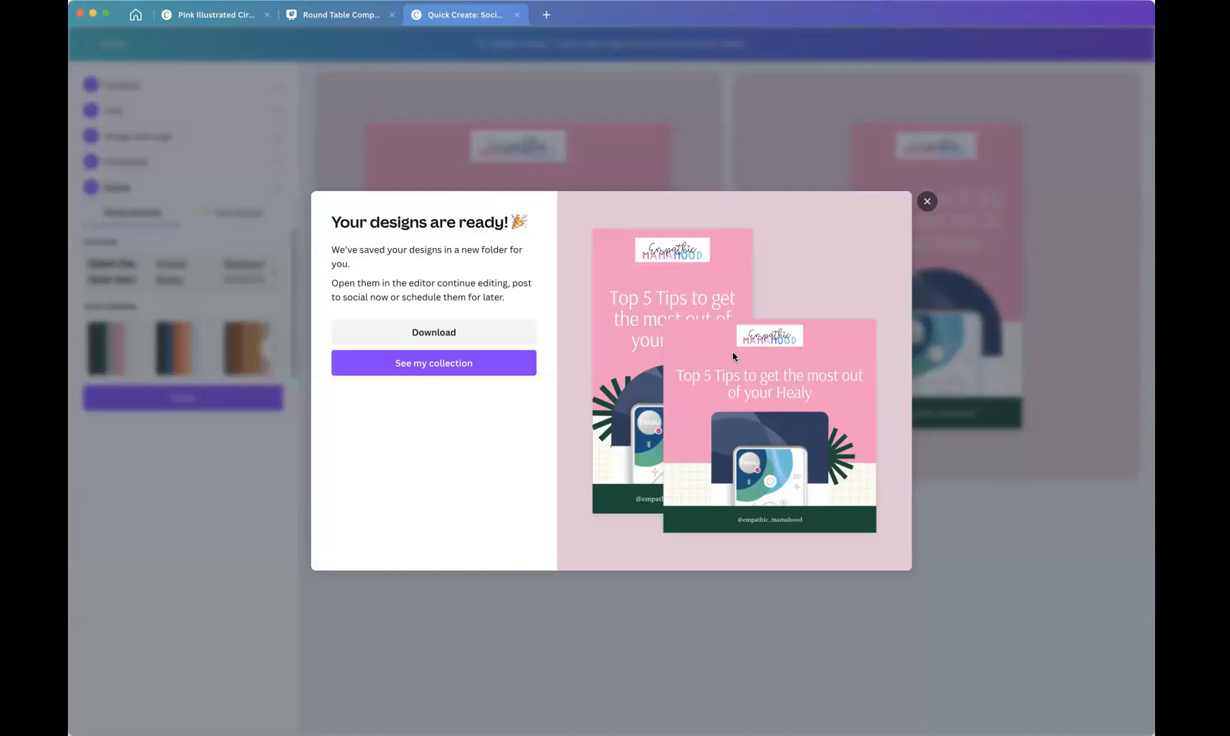
Close the ready dialog and leave Quick Create, discarding changes.
click(927, 201)
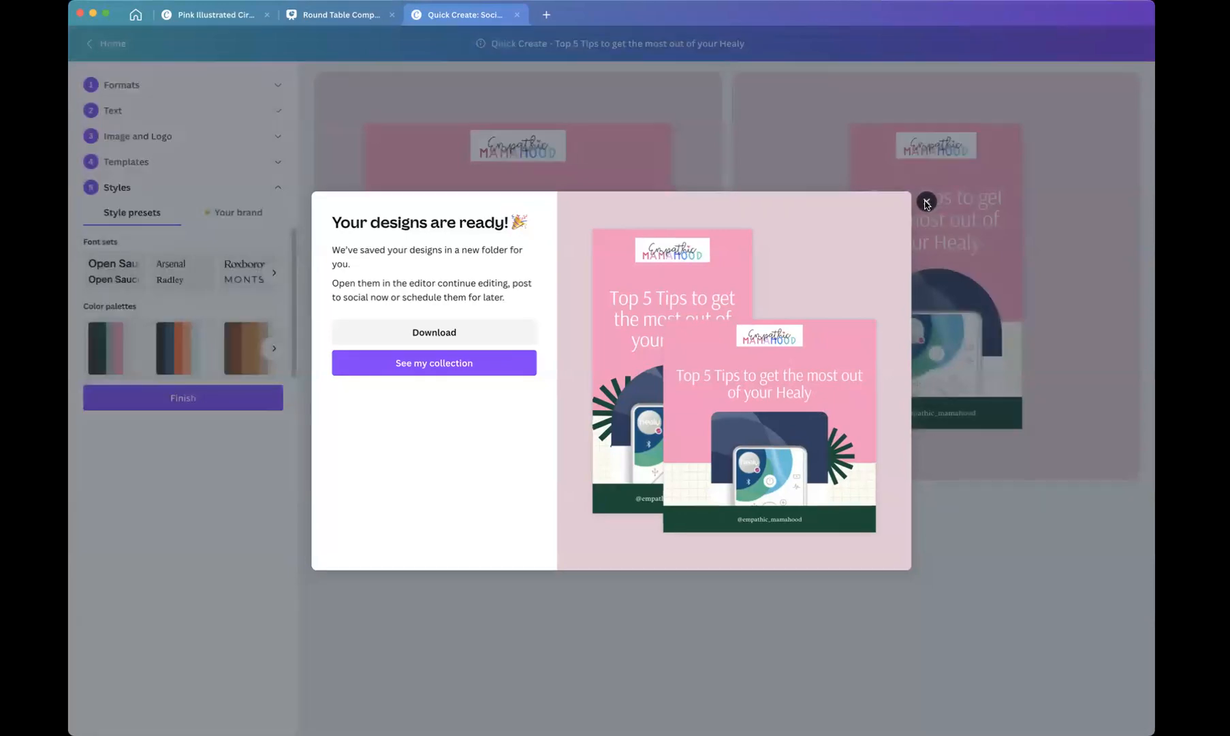
click(111, 43)
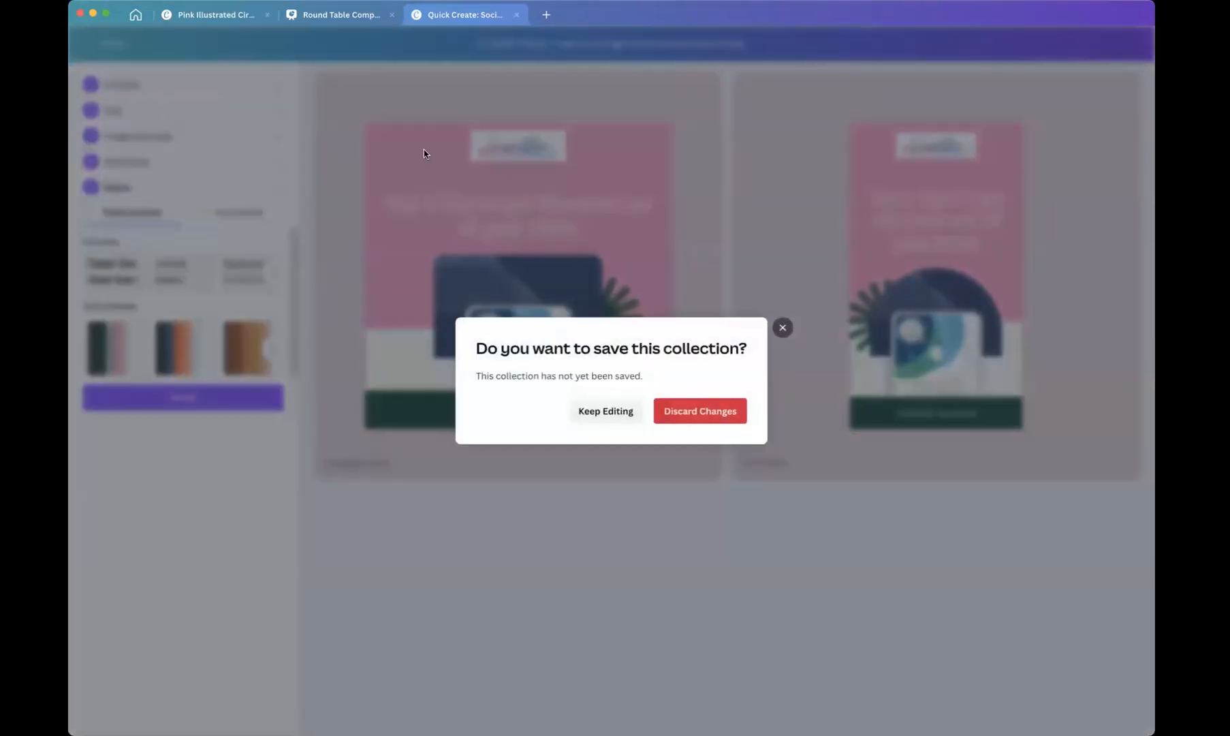
click(685, 419)
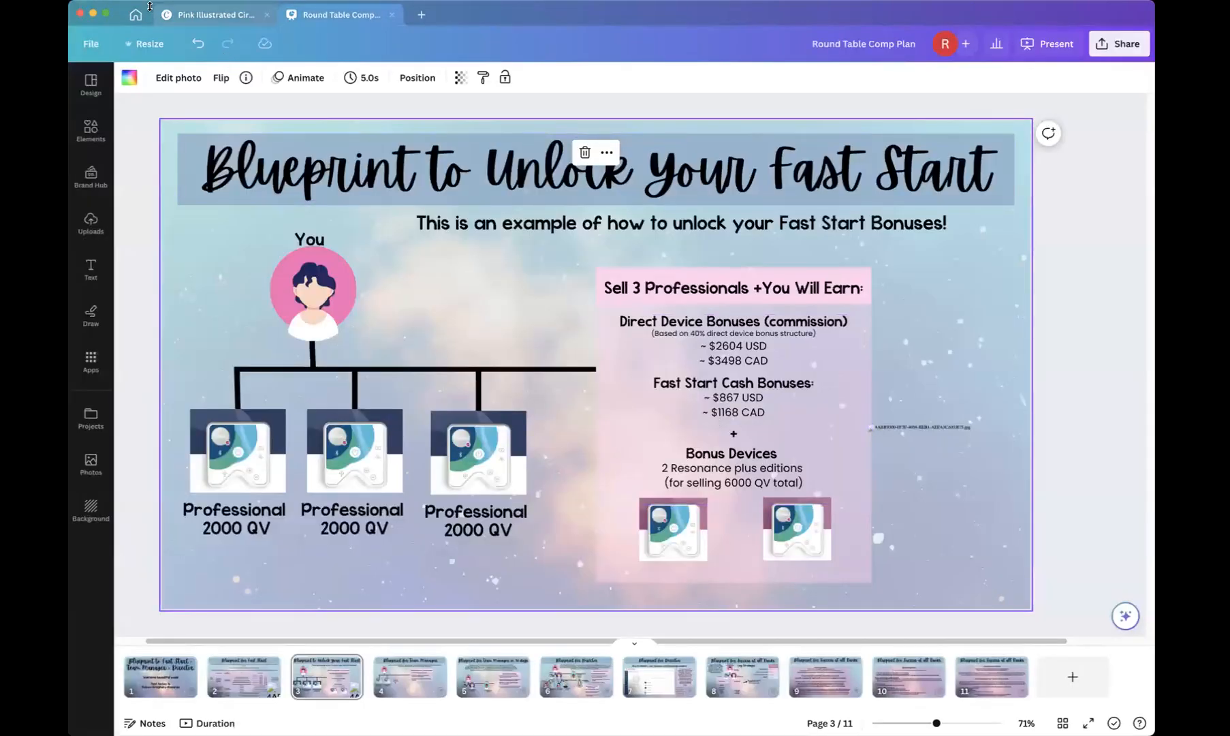
Return to the home page and start a new Instagram Post (Square) design.
click(134, 15)
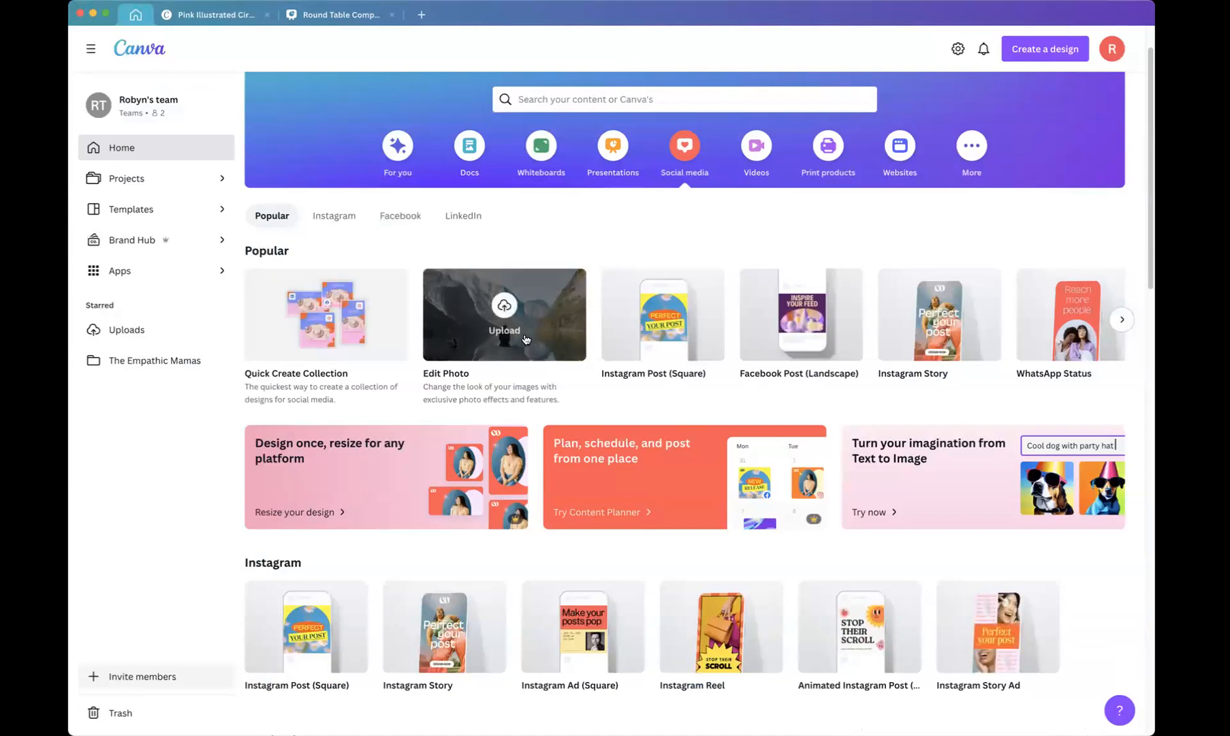
click(657, 340)
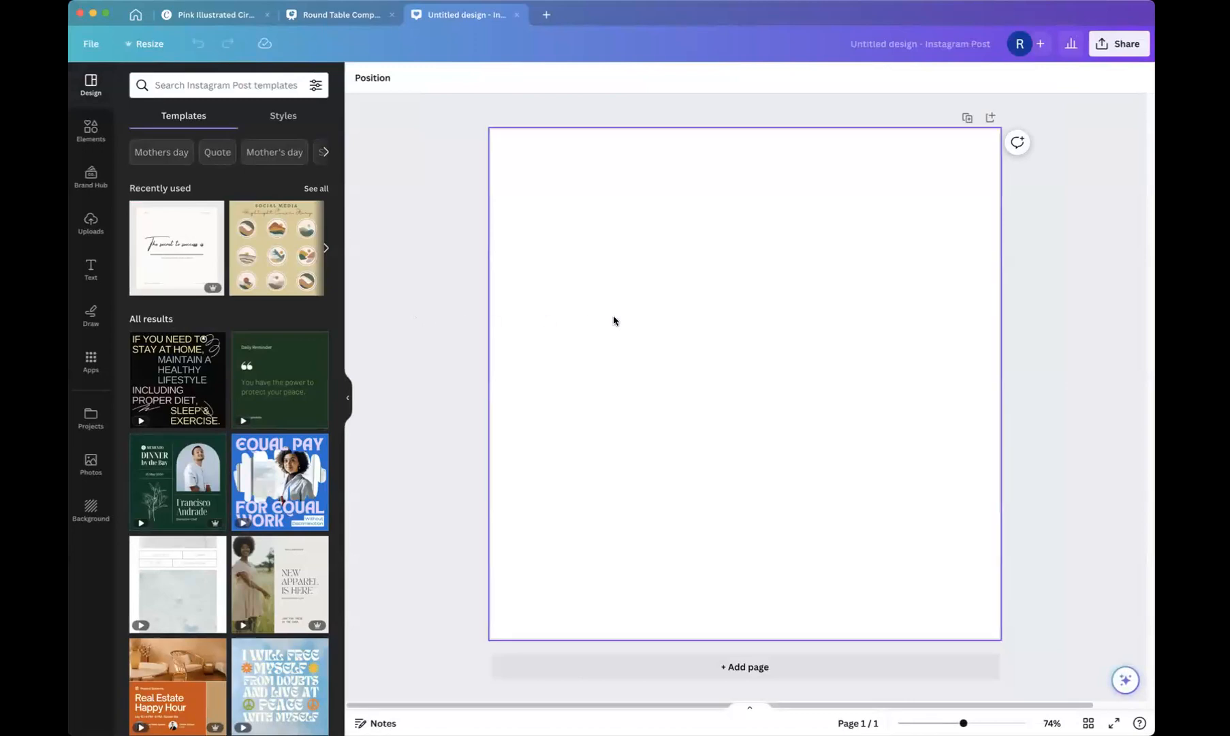
Browse the Resize size options for the design without applying any.
click(149, 48)
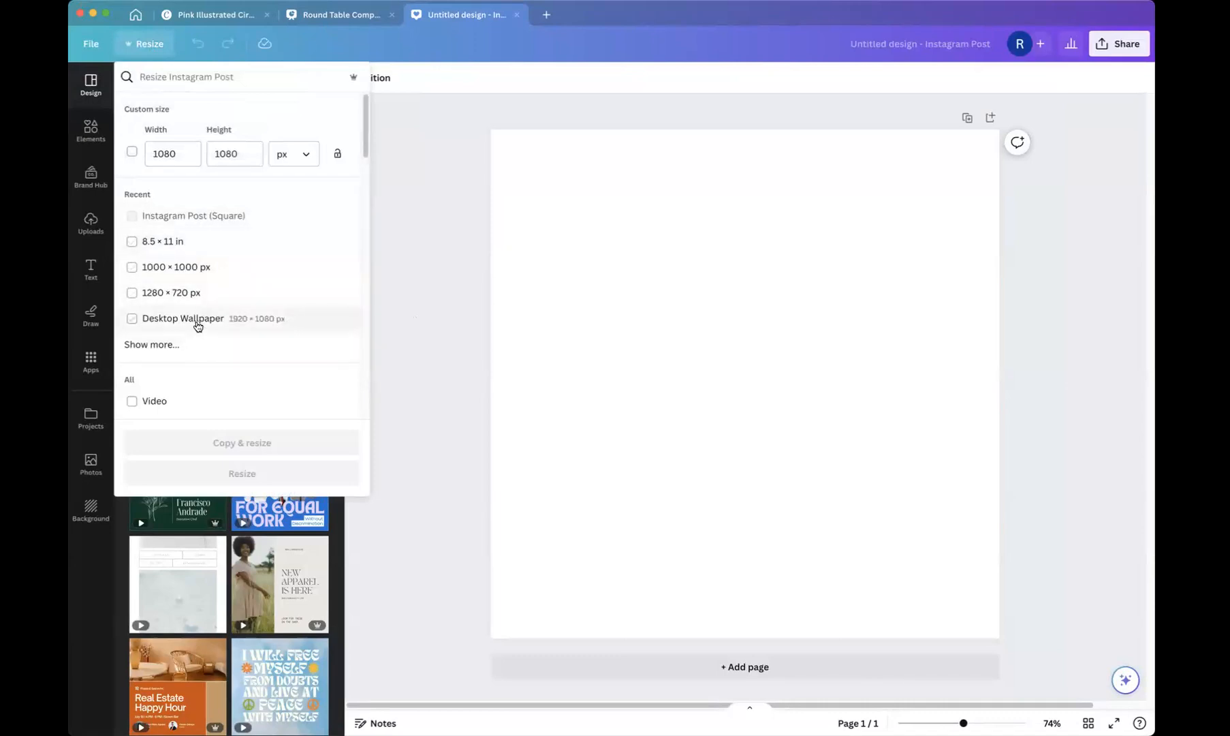
click(149, 349)
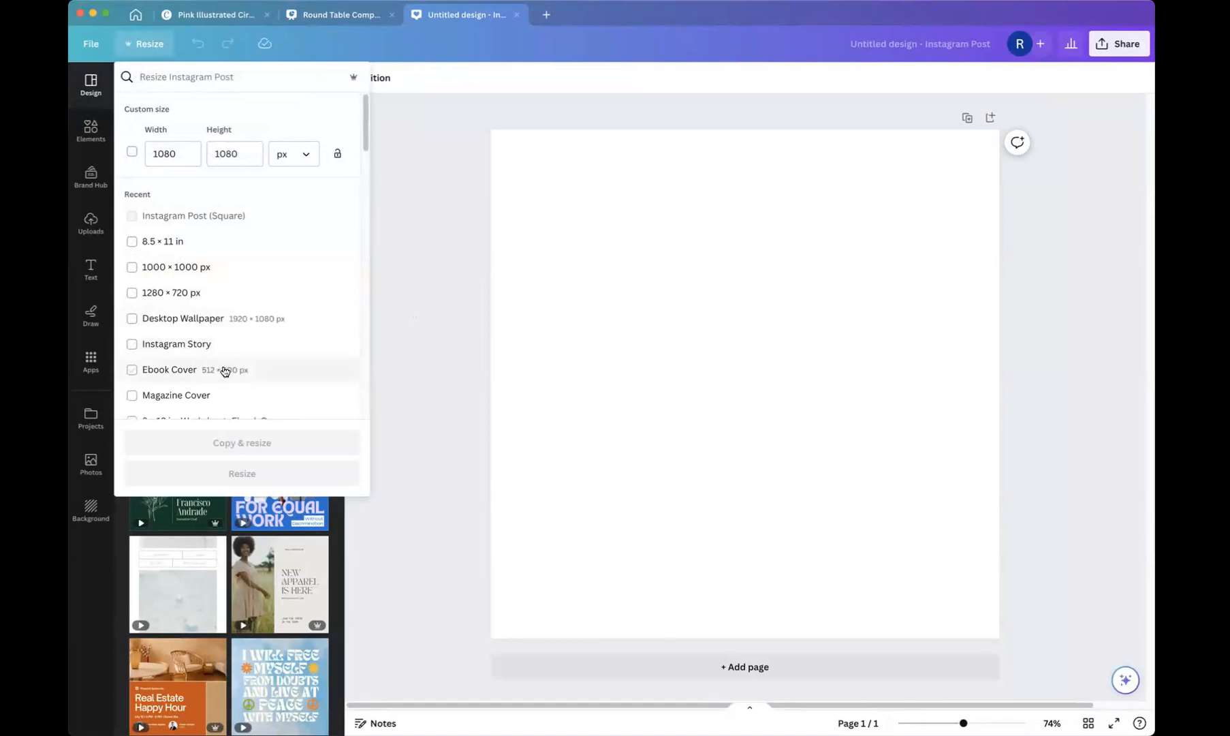
scroll(224, 371, down, 1)
scroll(225, 371, down, 5)
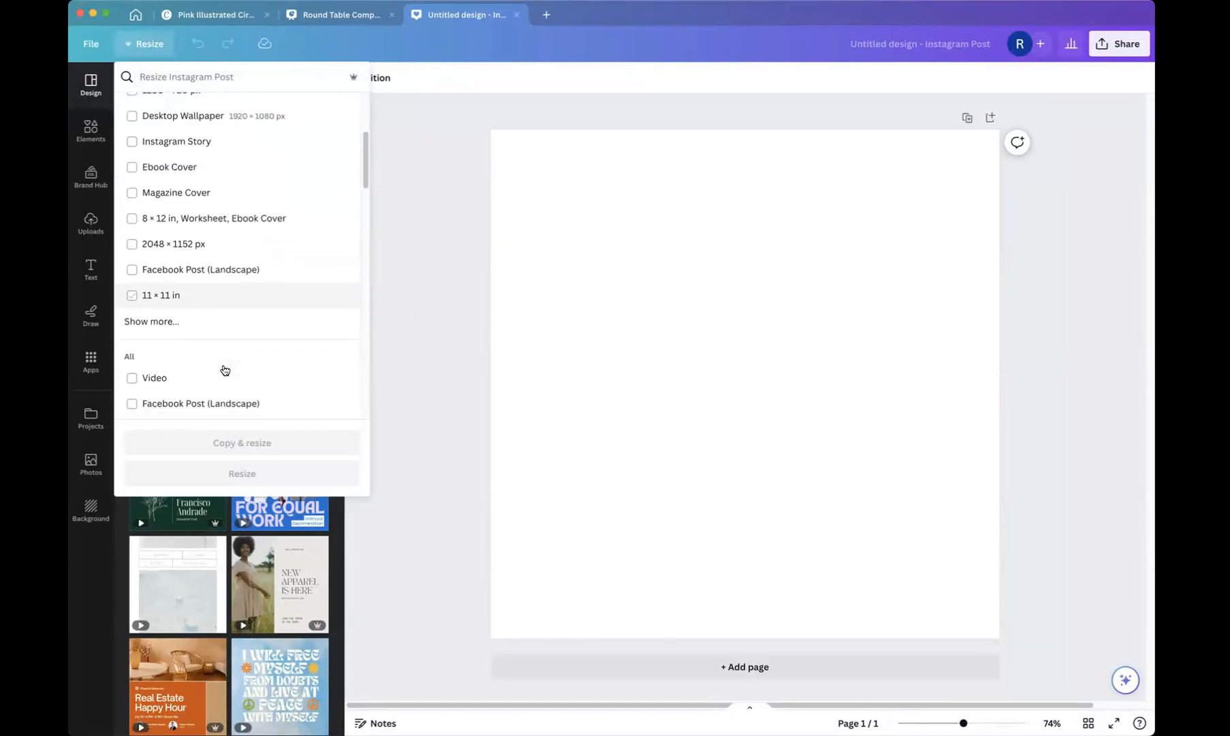
click(140, 307)
scroll(206, 307, down, 1)
scroll(207, 309, up, 3)
scroll(207, 308, up, 1)
scroll(206, 310, down, 4)
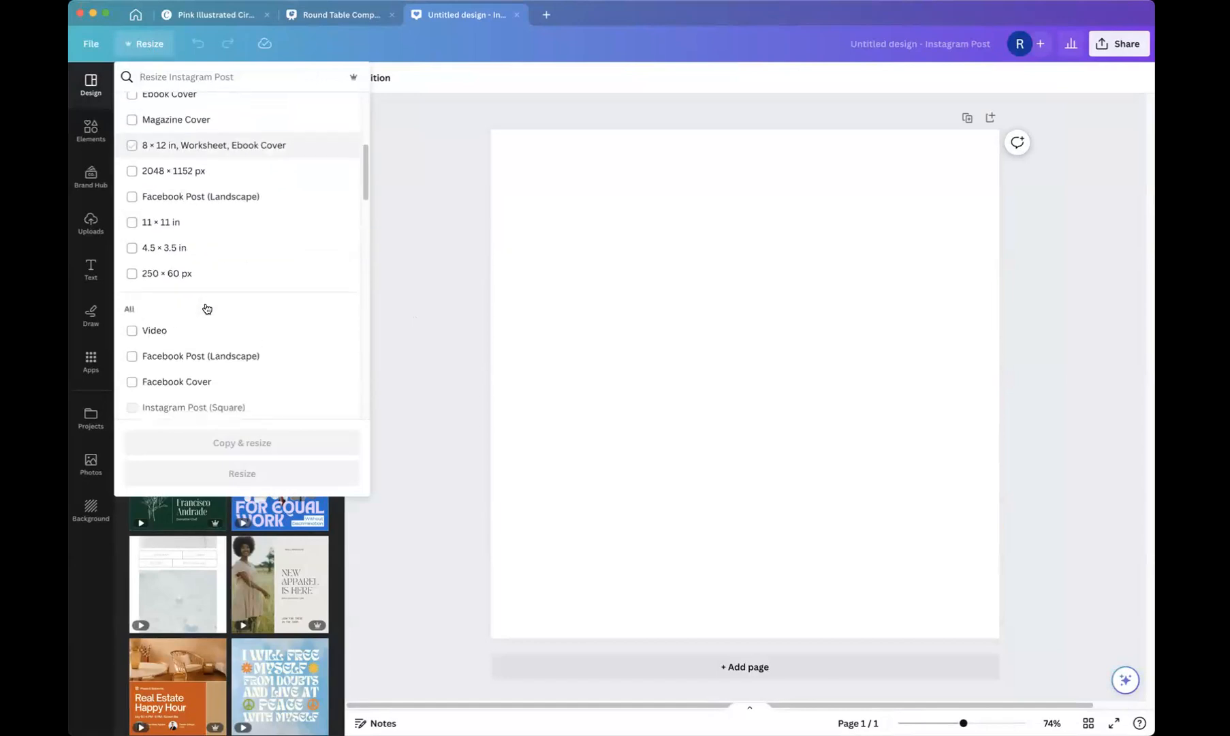
scroll(207, 310, down, 5)
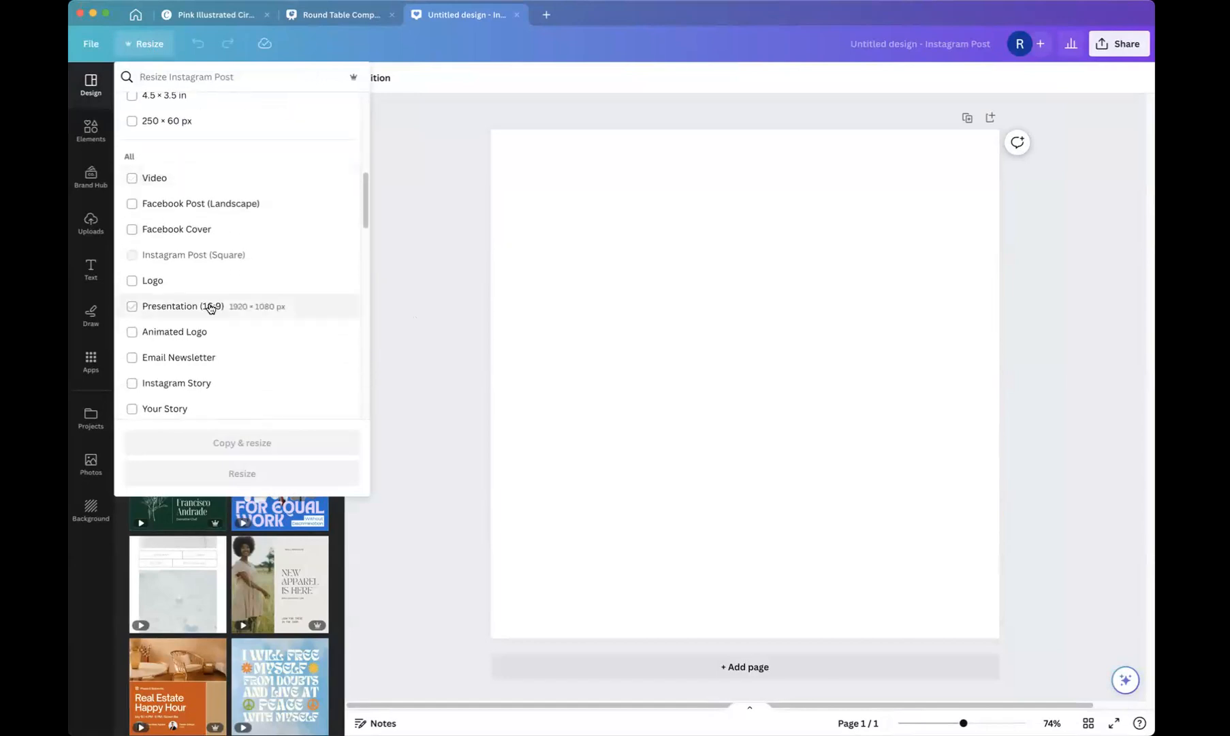
scroll(212, 309, down, 3)
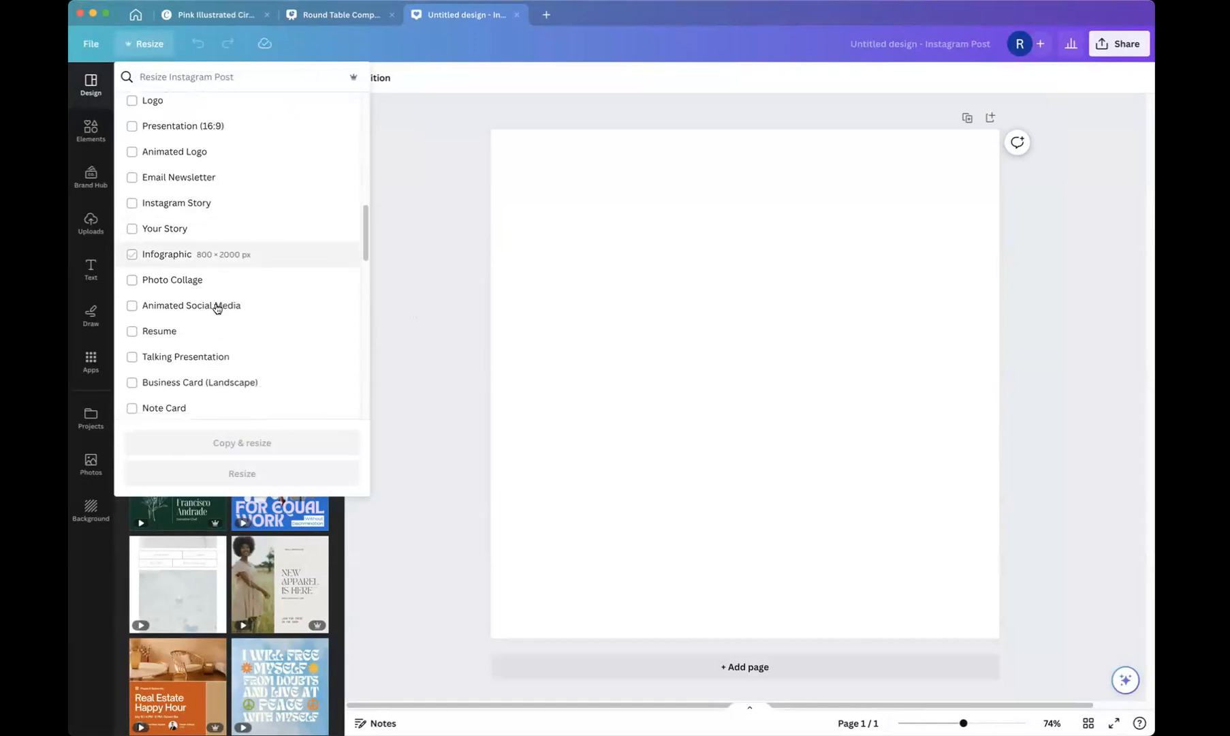
scroll(214, 307, down, 1)
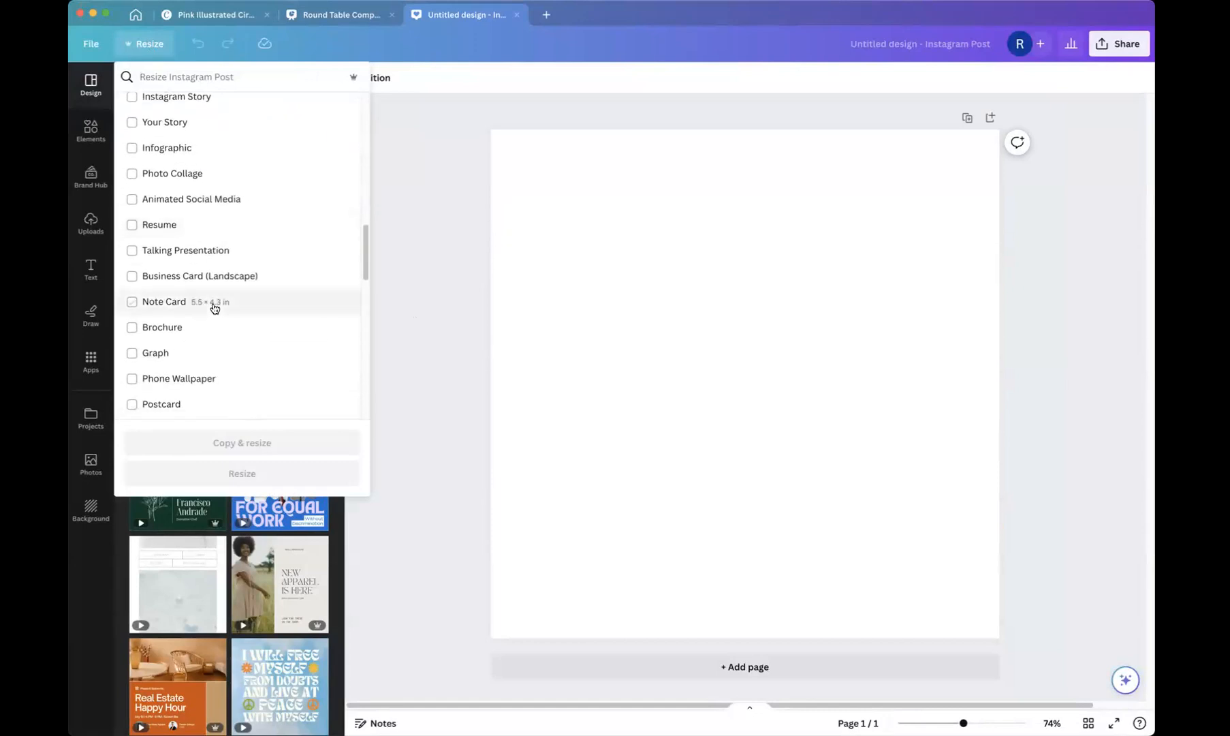
drag(364, 246, 360, 112)
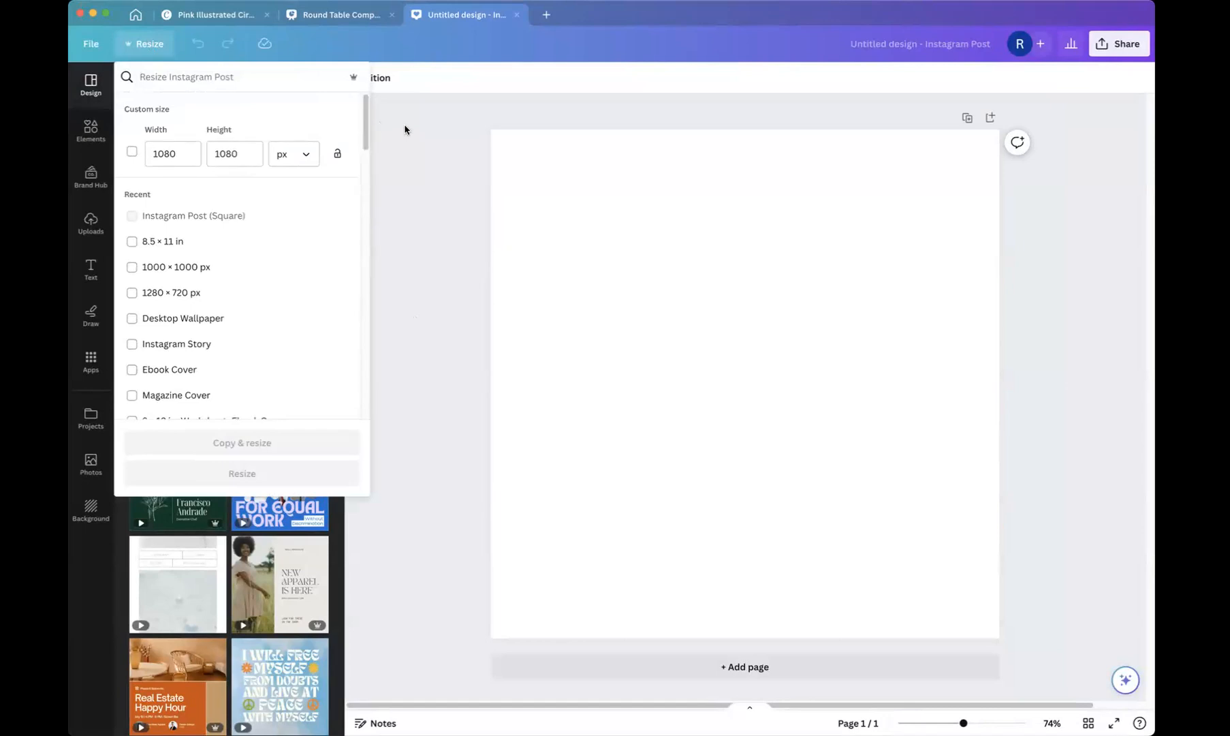
click(446, 189)
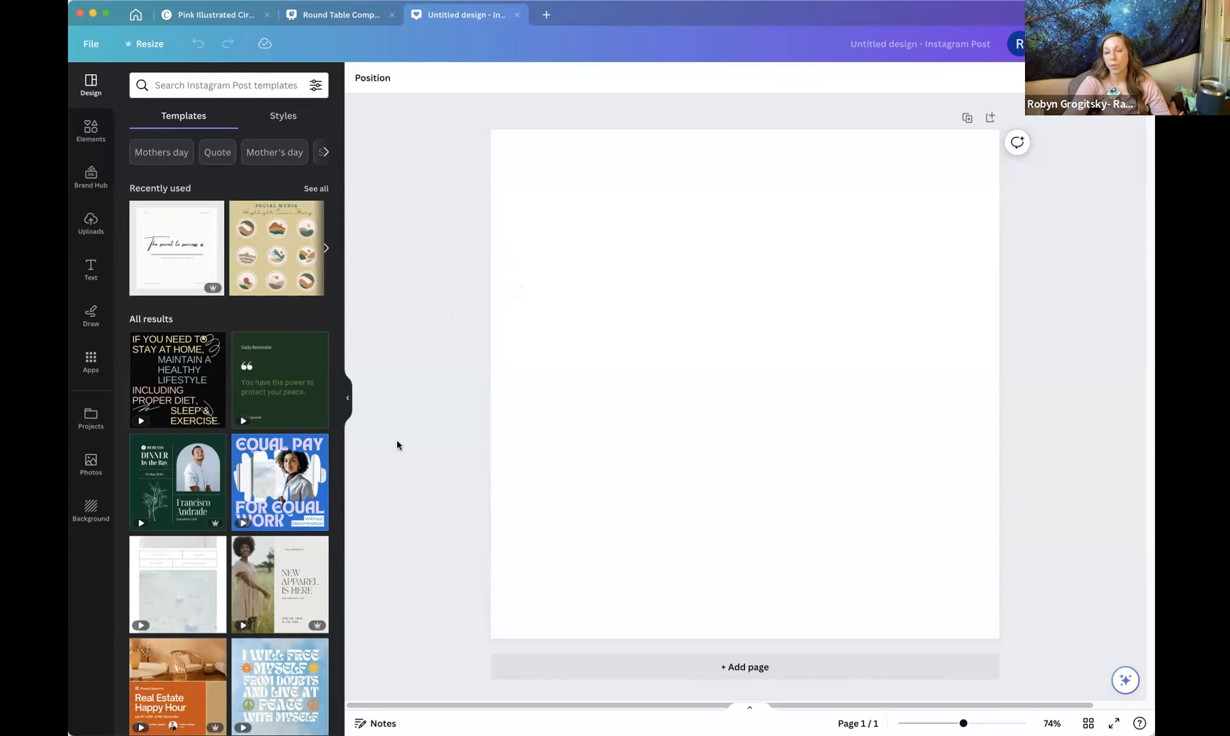
Search graphics for sisterhood, add the group-of-women graphic, then delete it and clear the search.
click(88, 134)
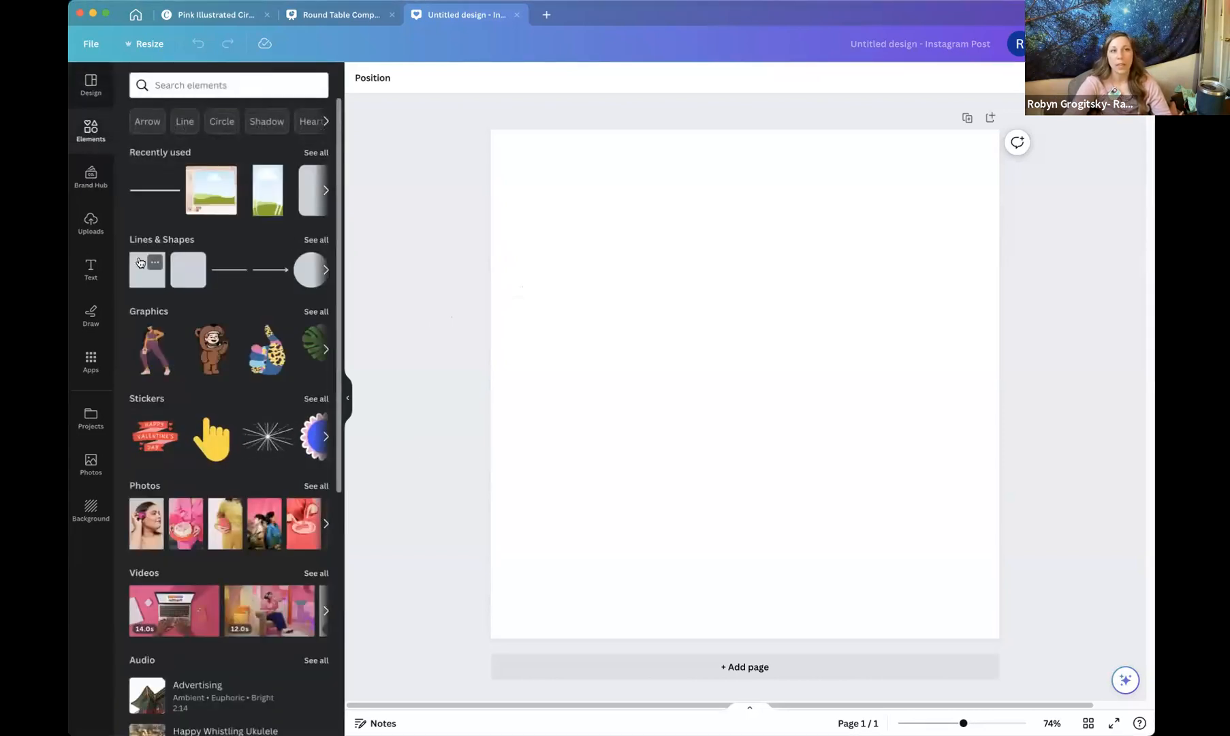
click(151, 314)
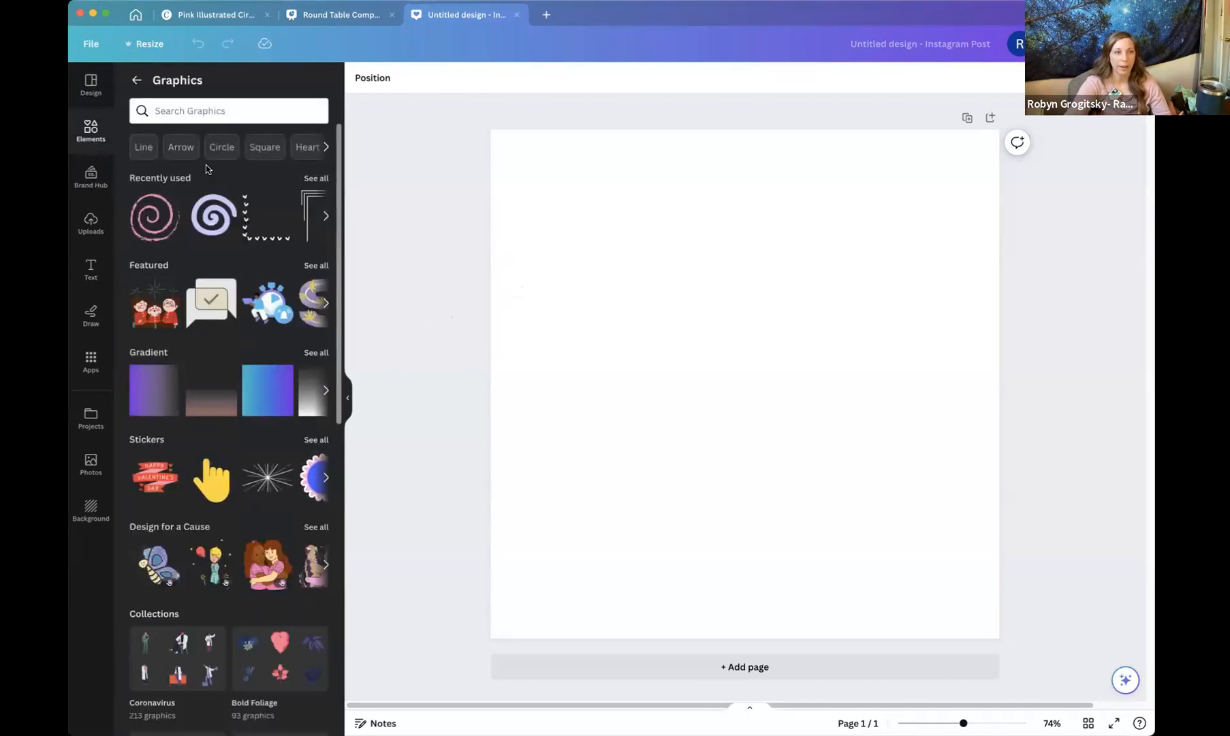
click(182, 121)
text(s)
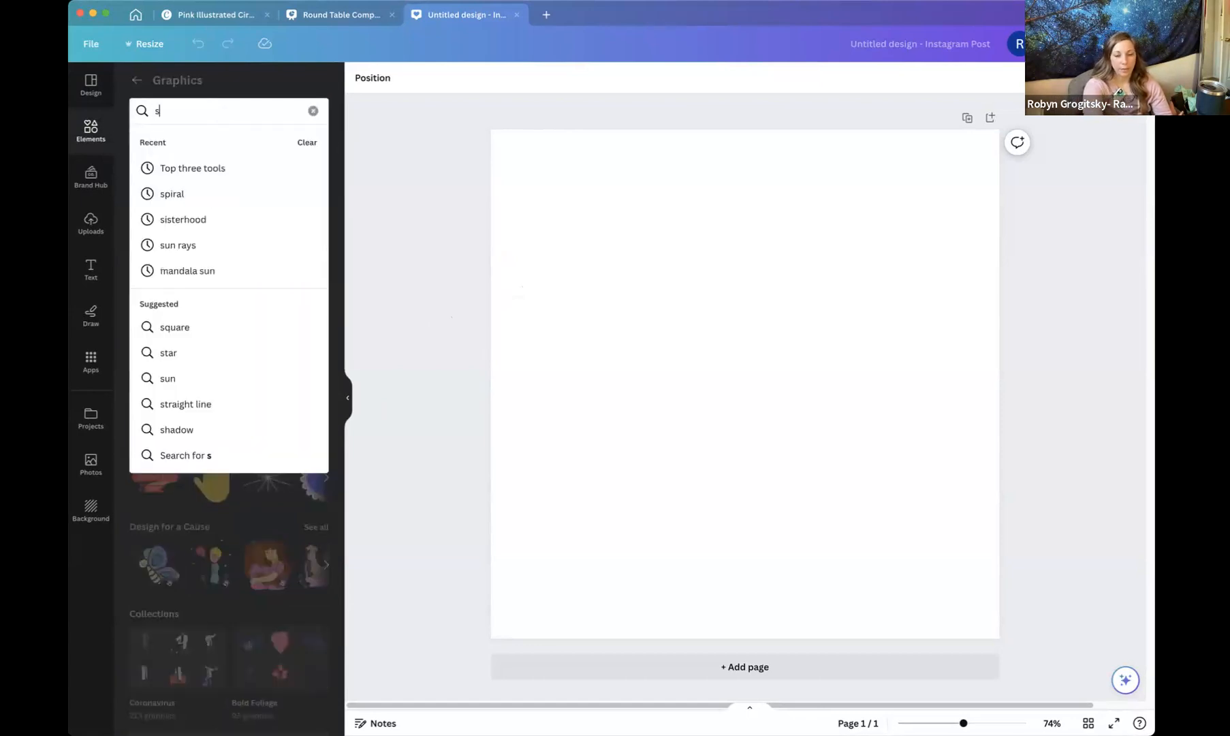
text(isterh)
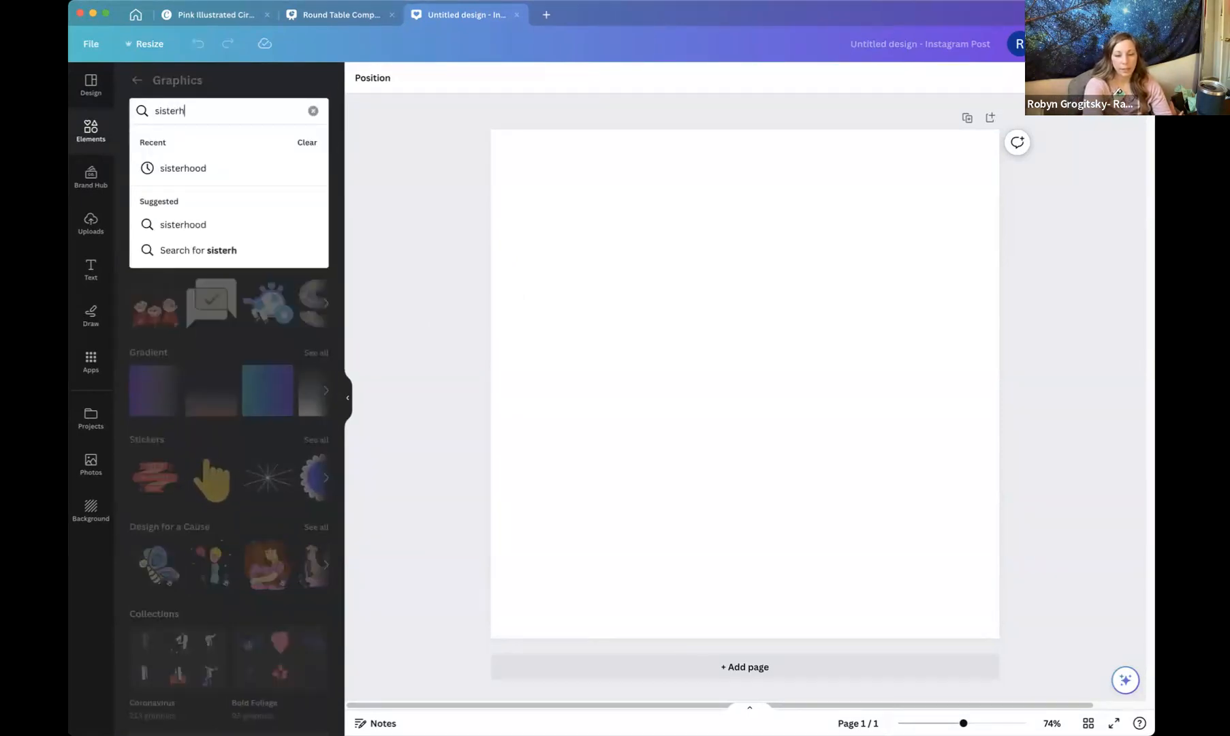
text(ood)
key(Return)
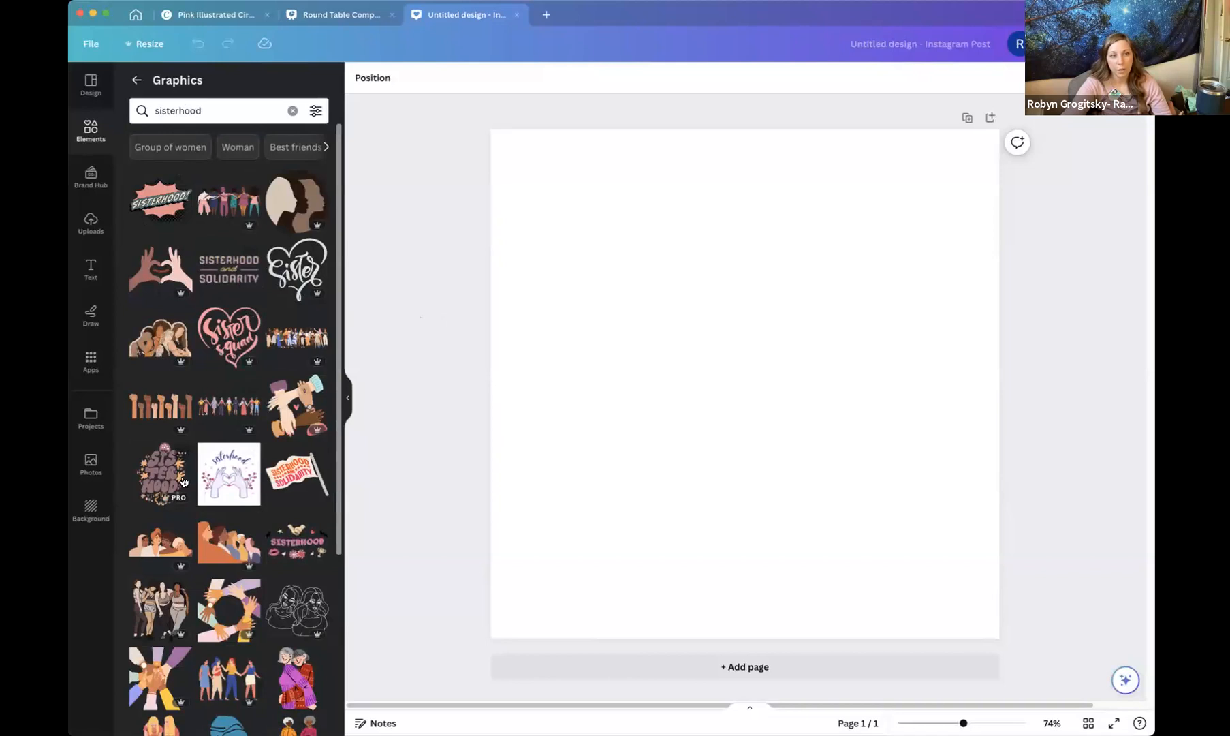
click(227, 204)
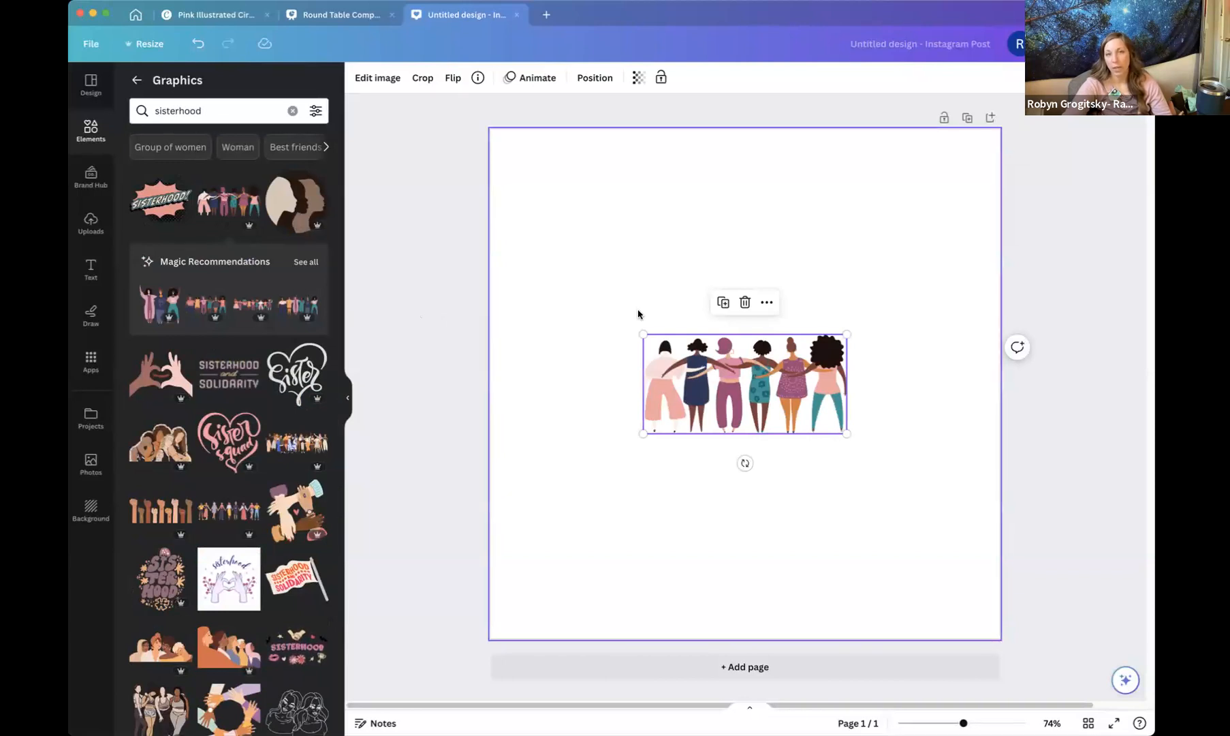
click(743, 312)
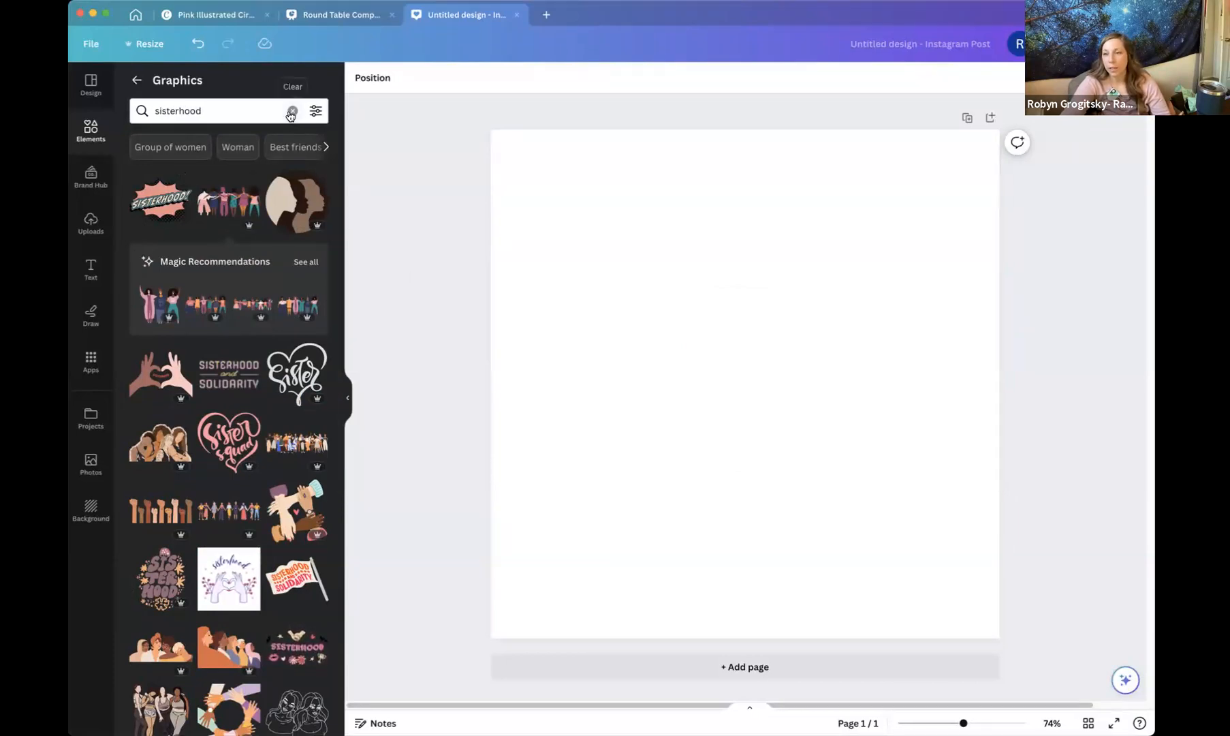
click(291, 111)
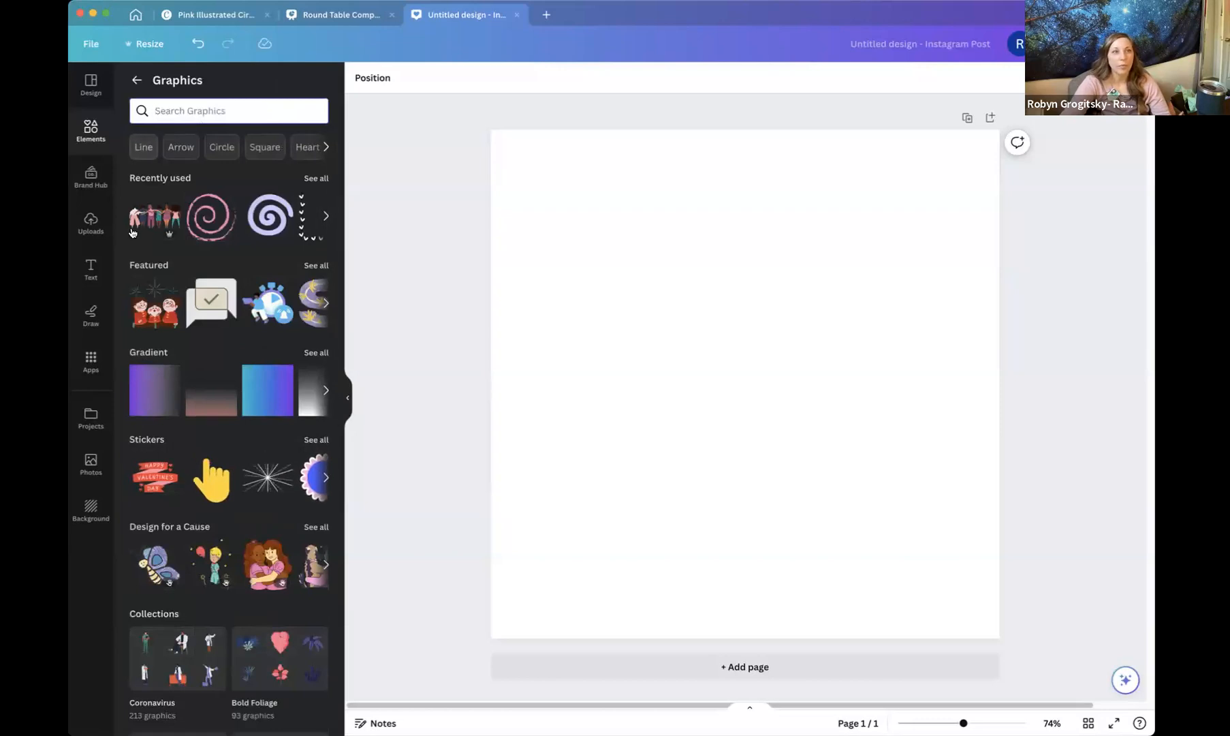
Search Instagram Post templates for about me and apply the retro Hello, I'm Juliana template.
click(91, 84)
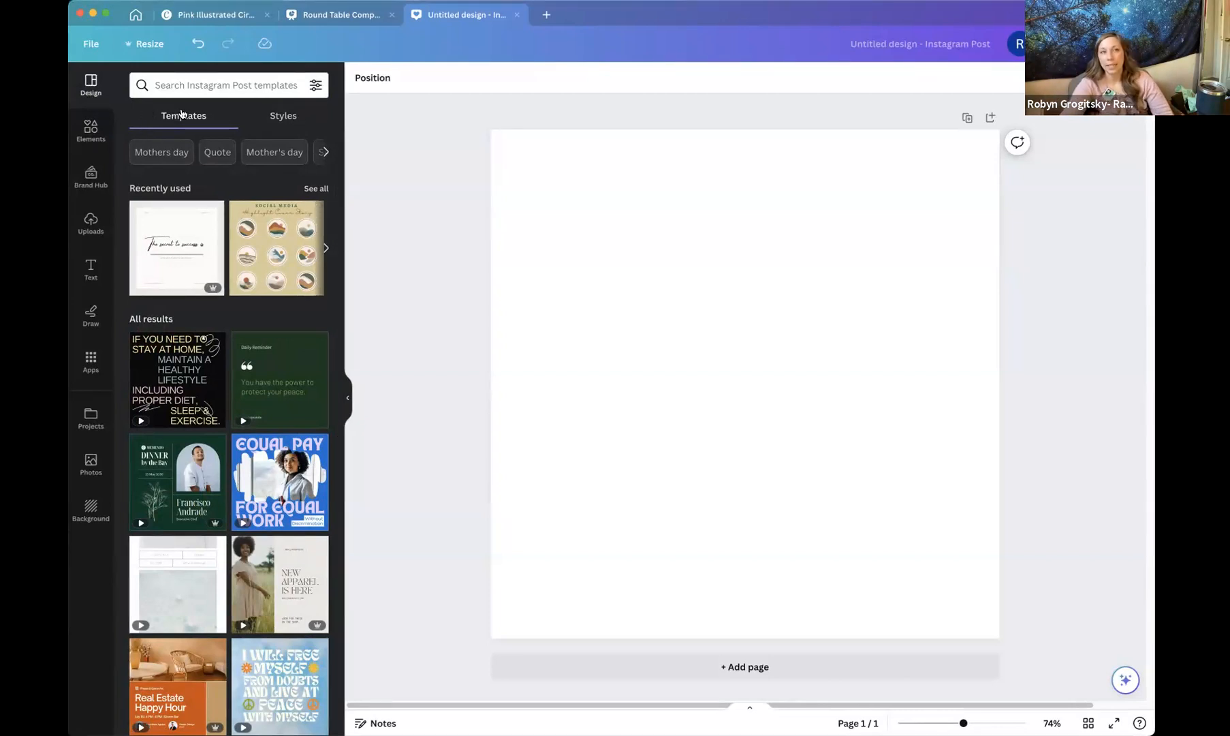
click(182, 87)
text(ab)
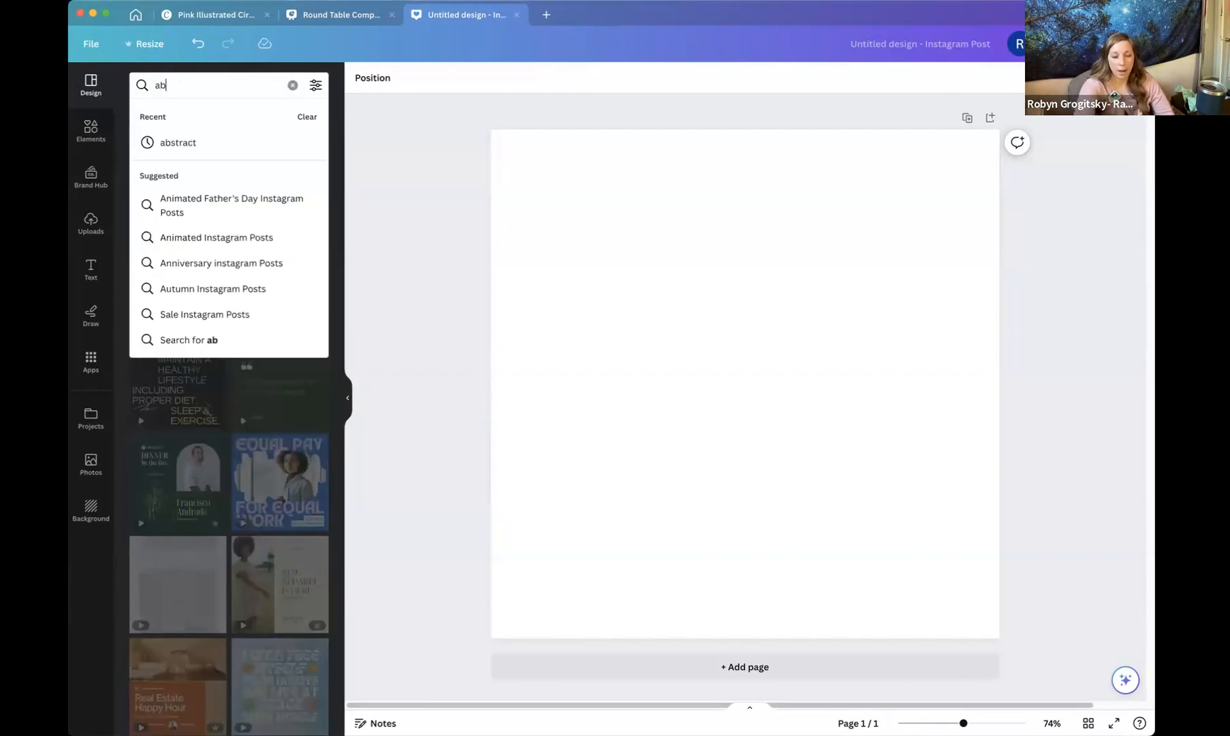
text(out me)
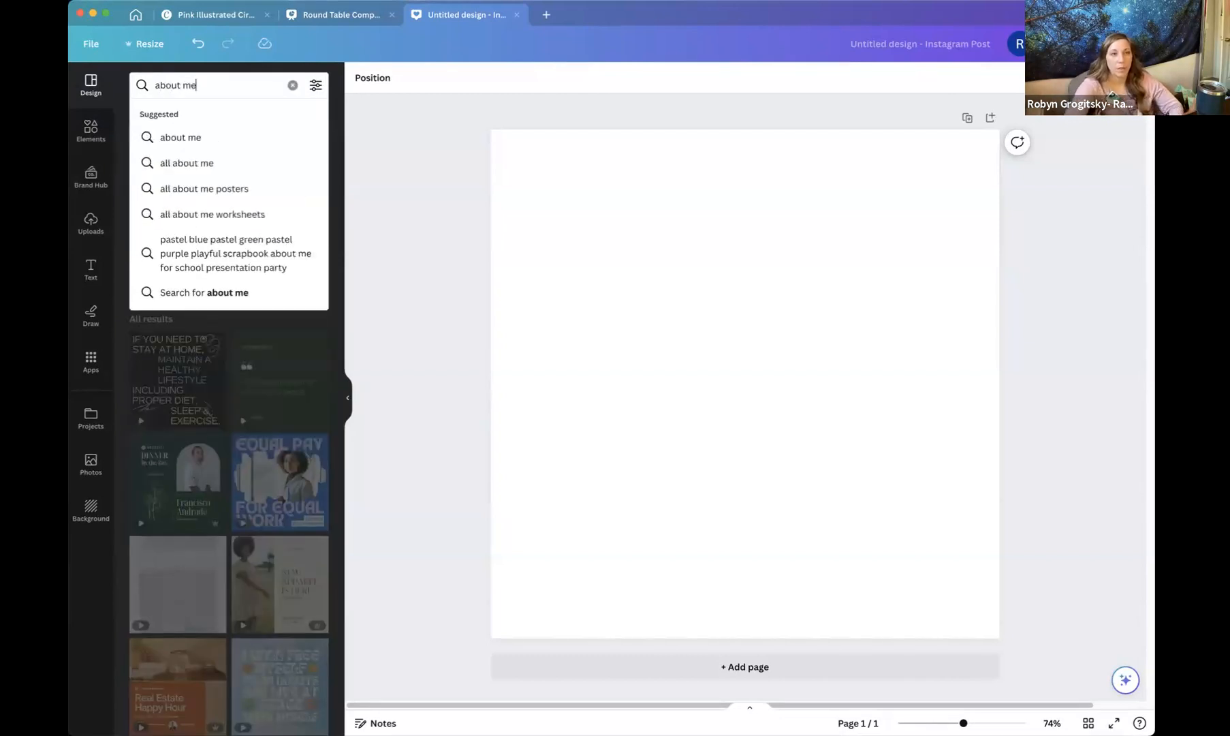
key(Return)
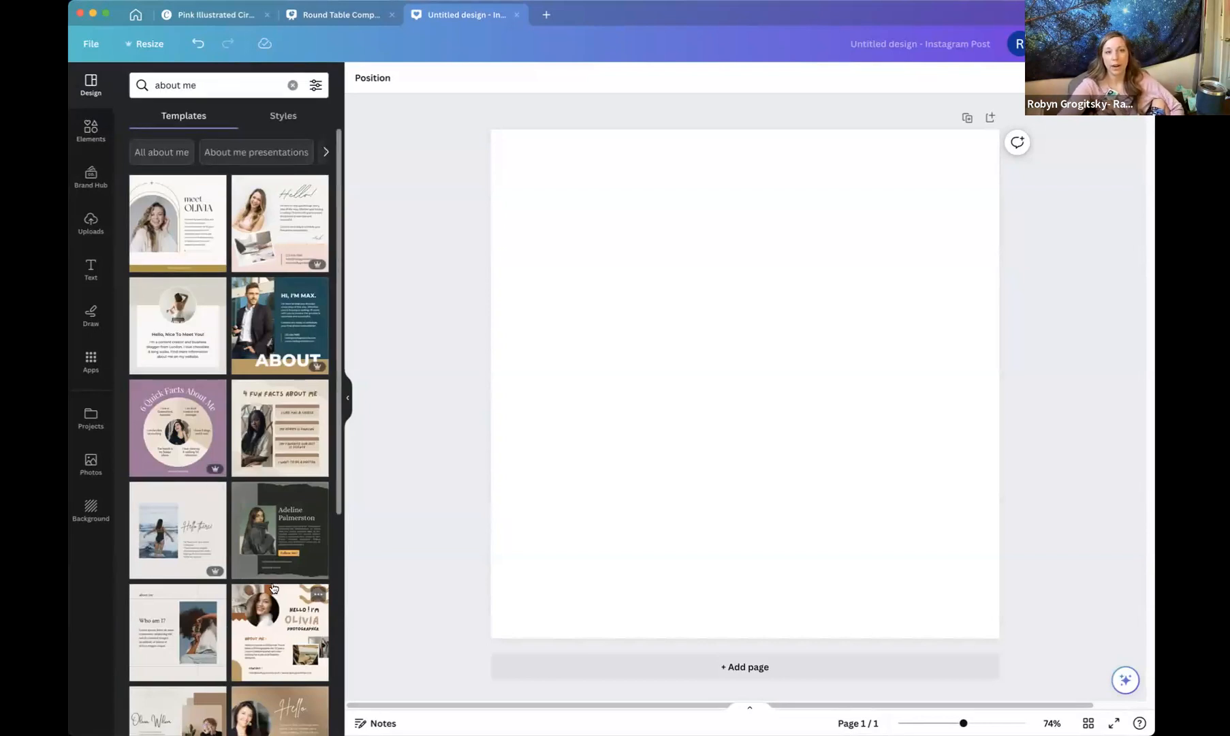
scroll(273, 586, down, 2)
scroll(273, 583, down, 3)
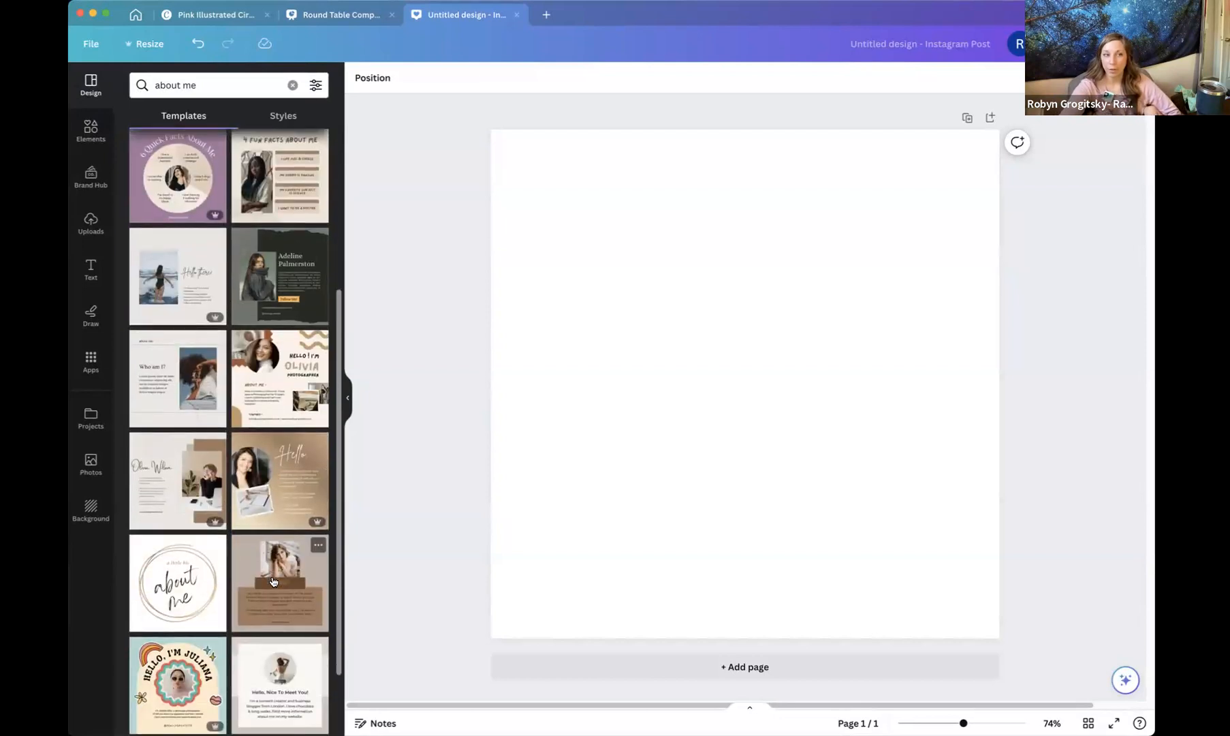
scroll(213, 550, down, 4)
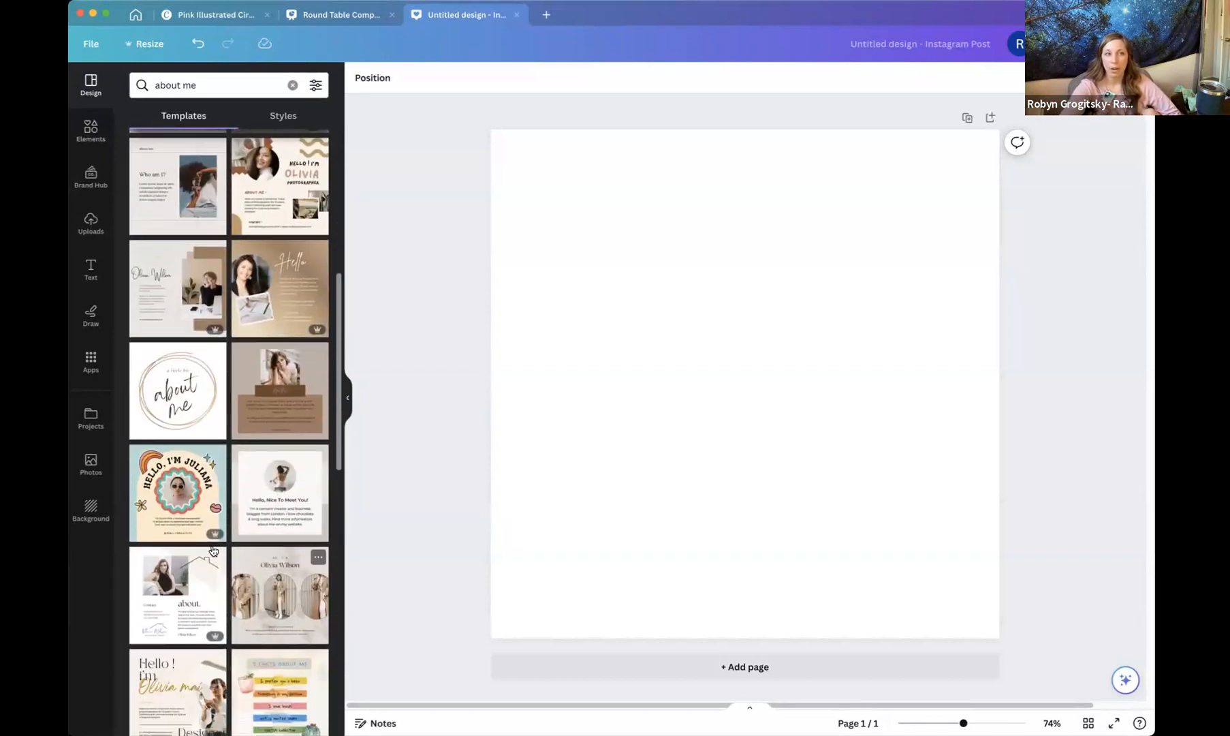
click(162, 516)
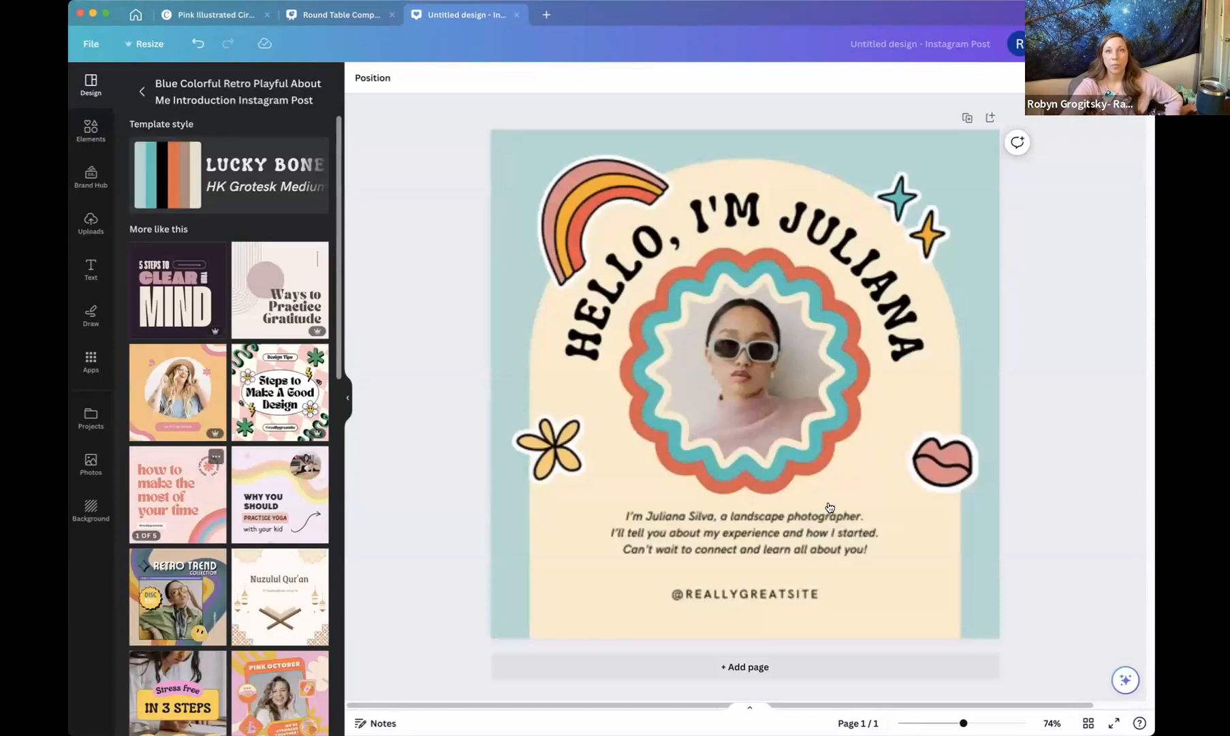
Apply the Pink October profile picture template from the related designs instead.
click(865, 457)
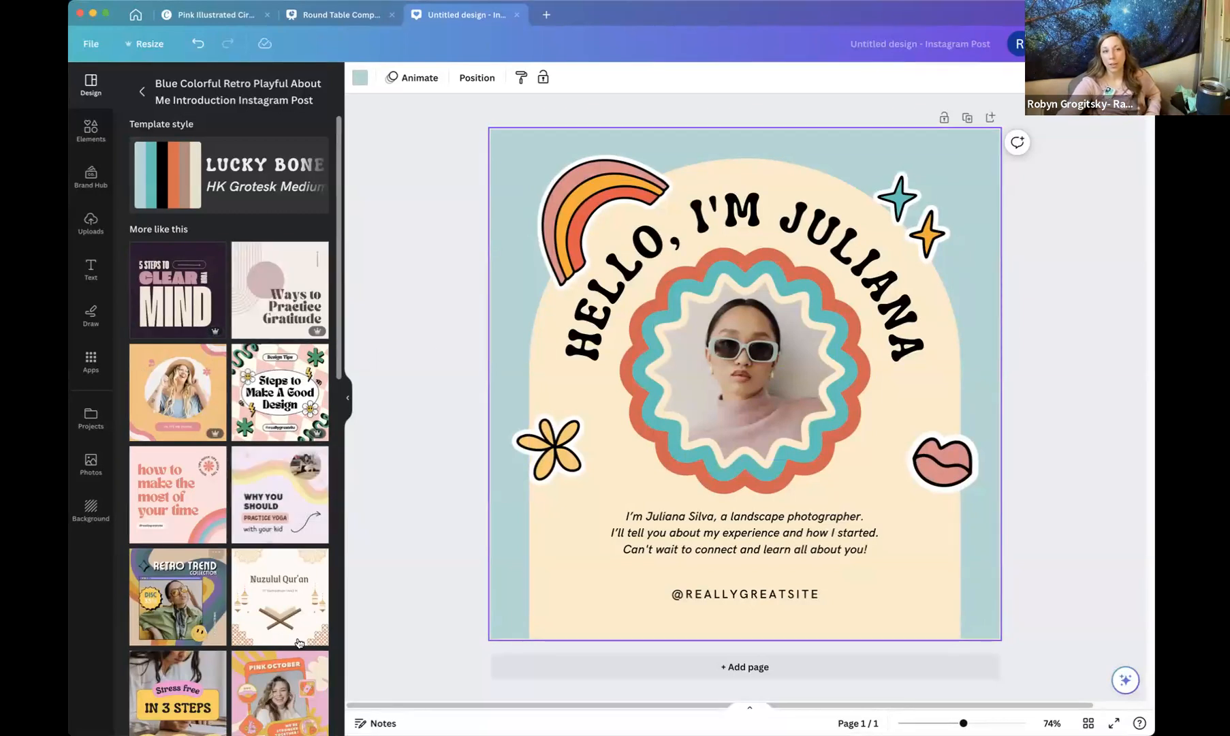
scroll(250, 592, down, 3)
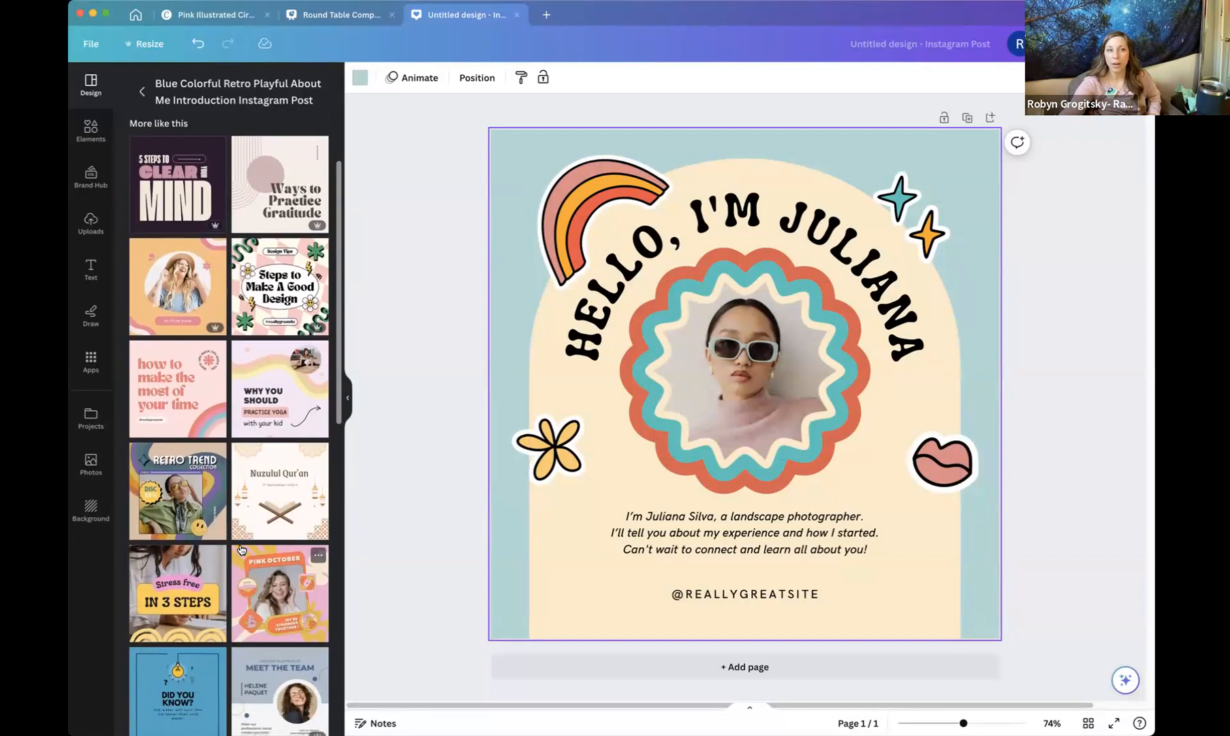
scroll(242, 559, down, 2)
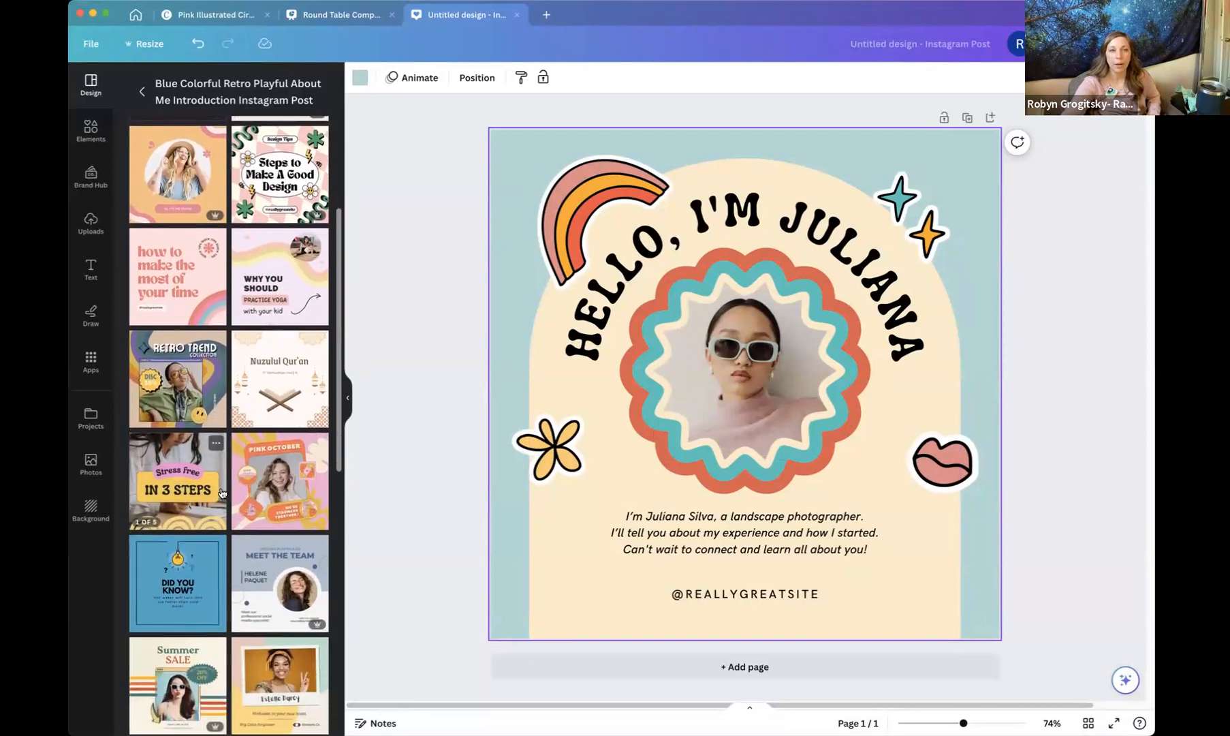
click(271, 493)
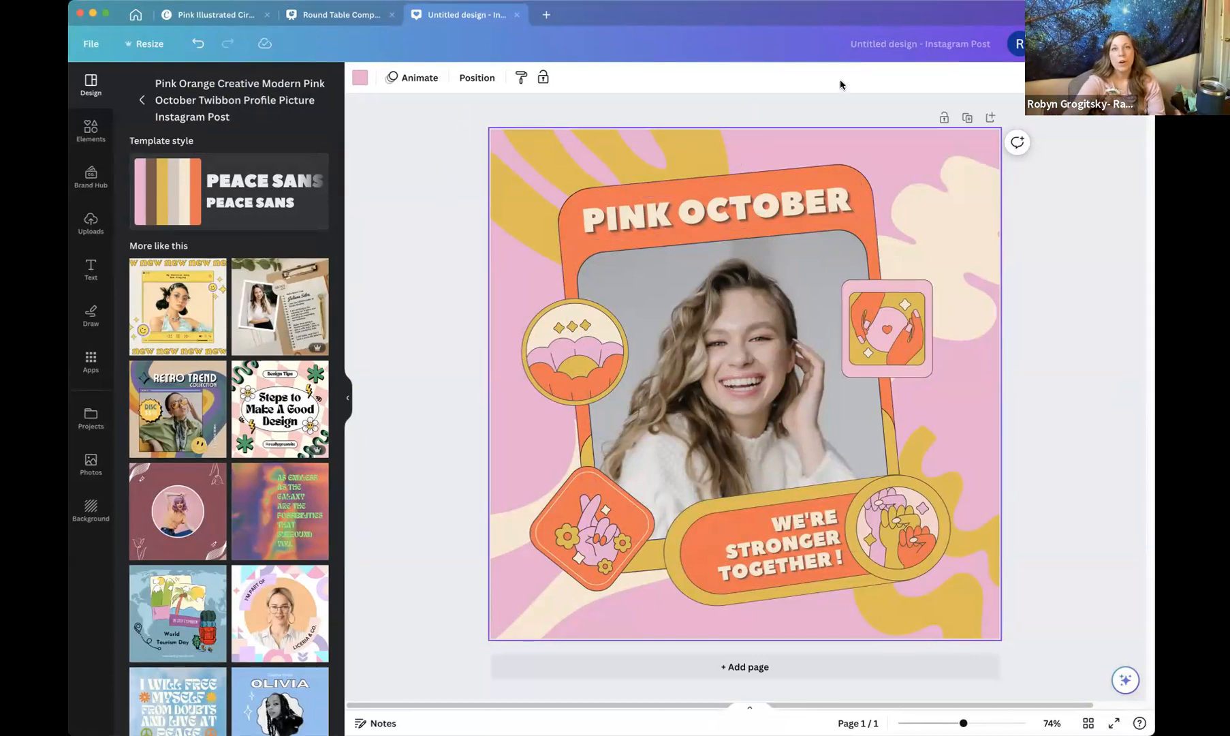
Retype the PINK OCTOBER heading as the user's name and delete the WE'RE STRONGER TOGETHER banner text.
double_click(609, 223)
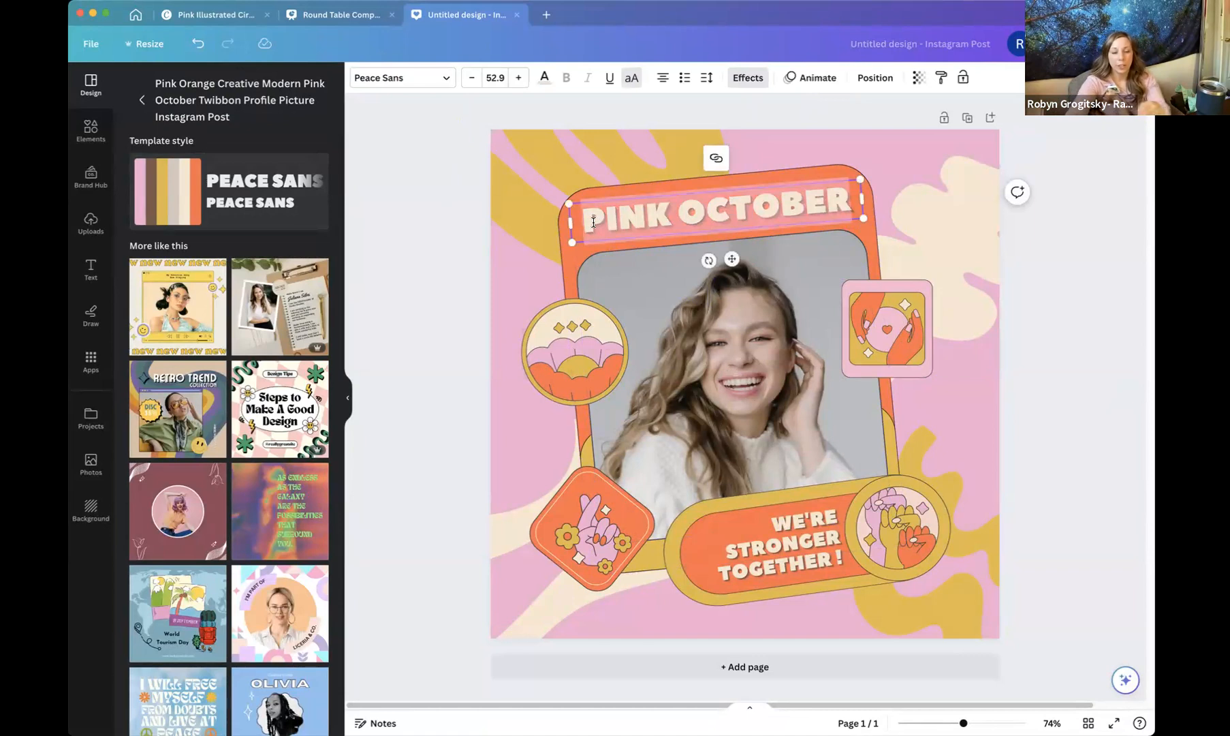
text(Robyn G)
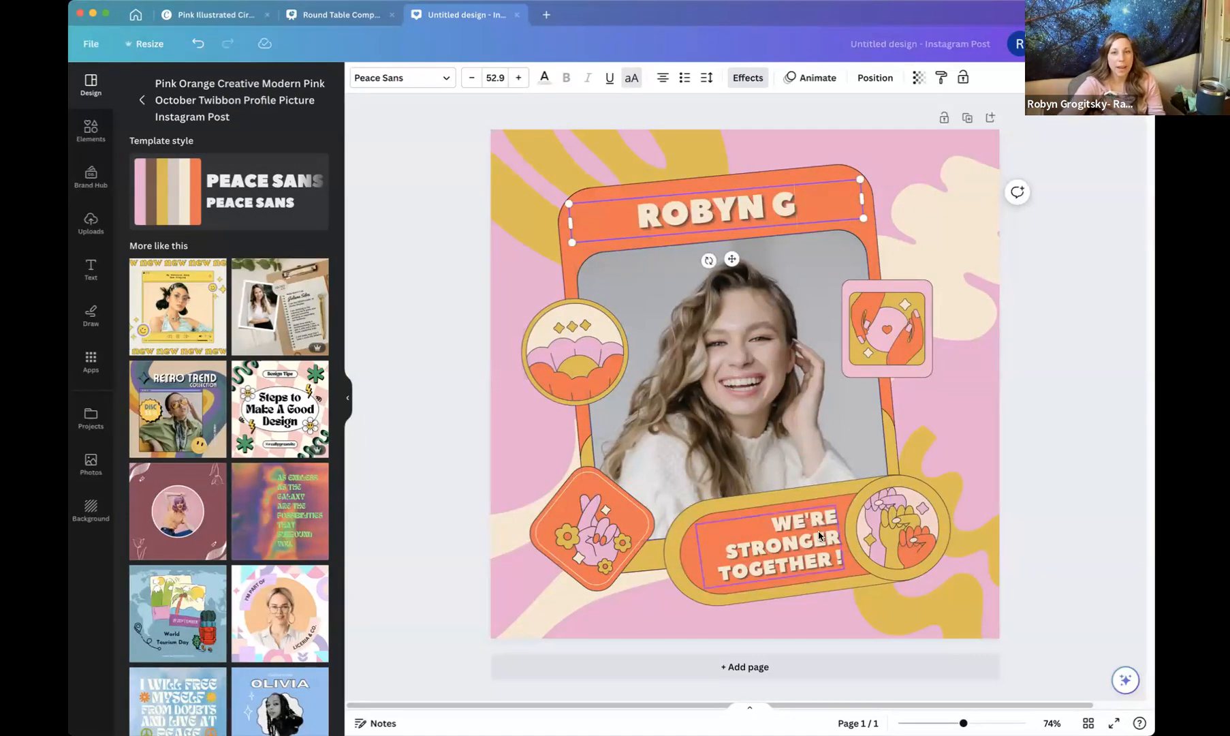
double_click(776, 530)
key(BackSpace)
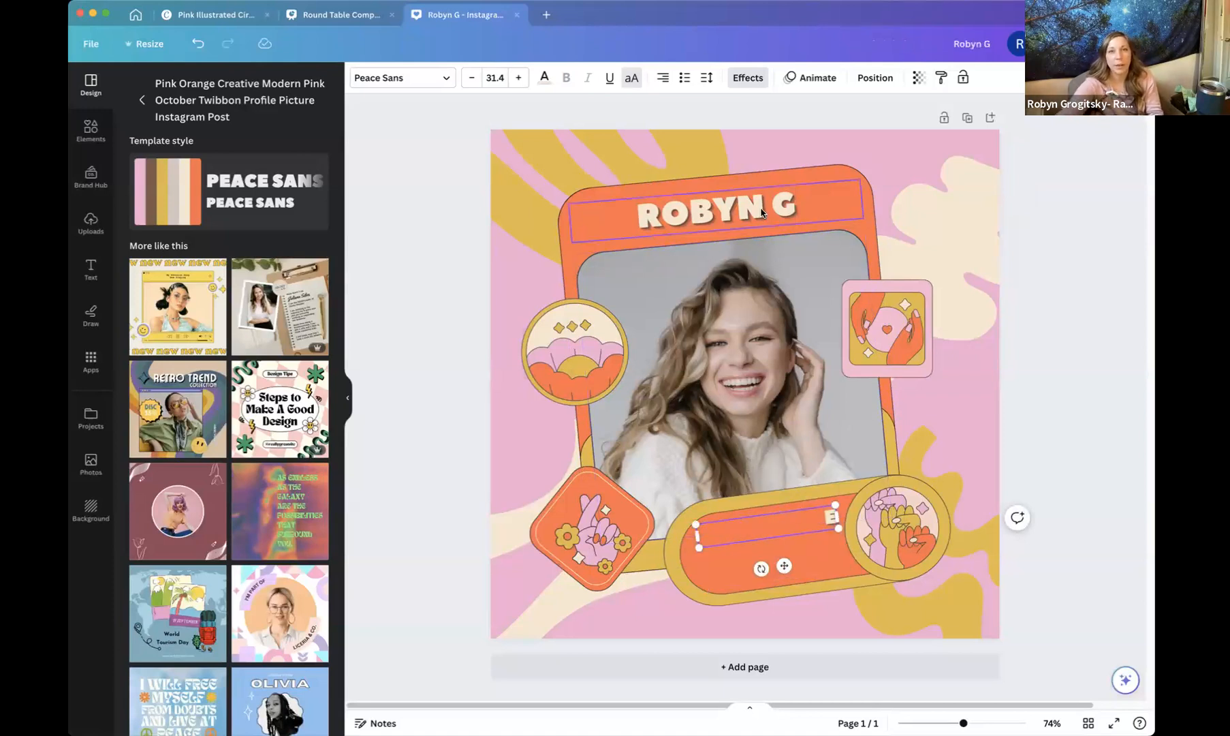
Retype the heading text as EMPATHIC MAMAHOOD.
click(749, 211)
drag(797, 213, 607, 208)
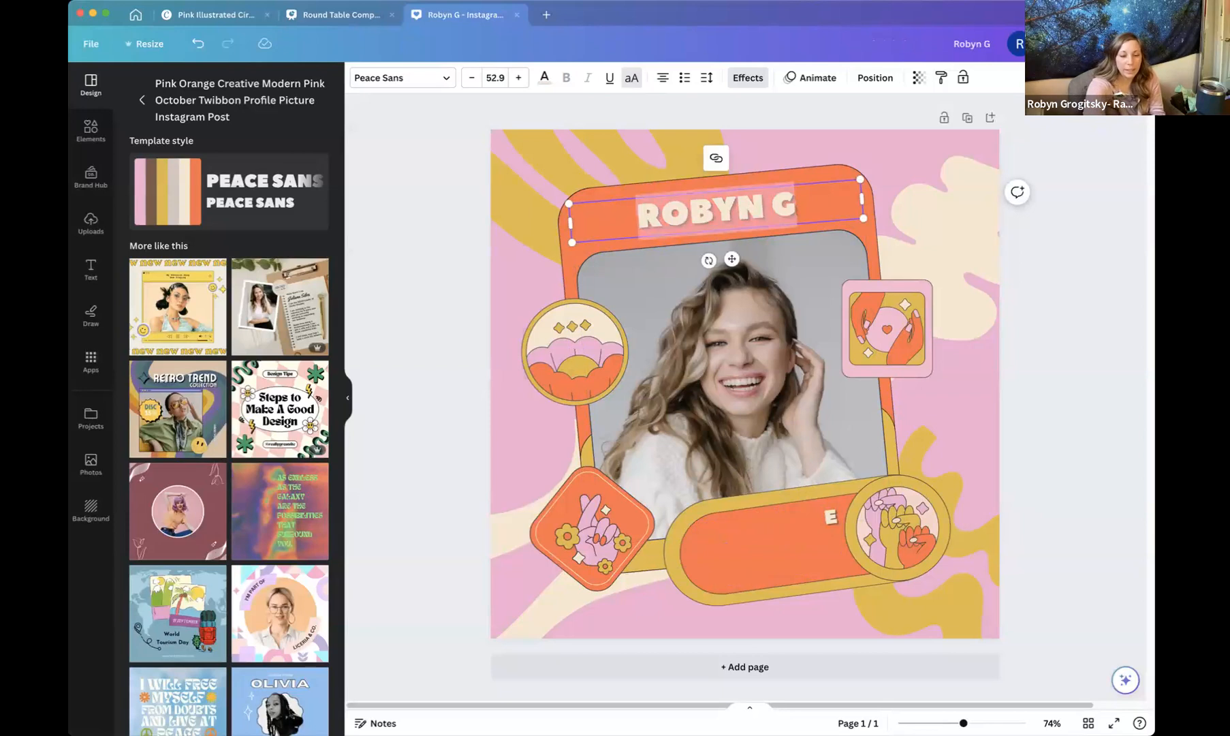
text(EMPATHIC MAM)
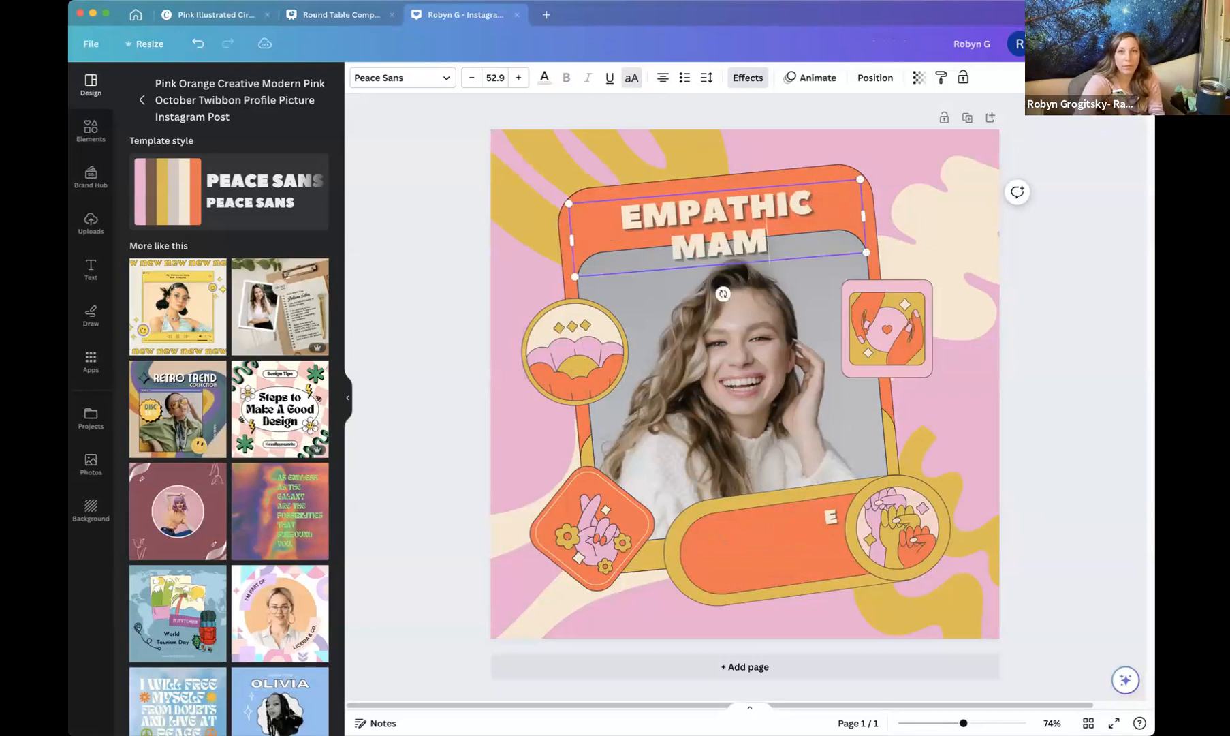
text(AG)
key(BackSpace)
text(HOOD)
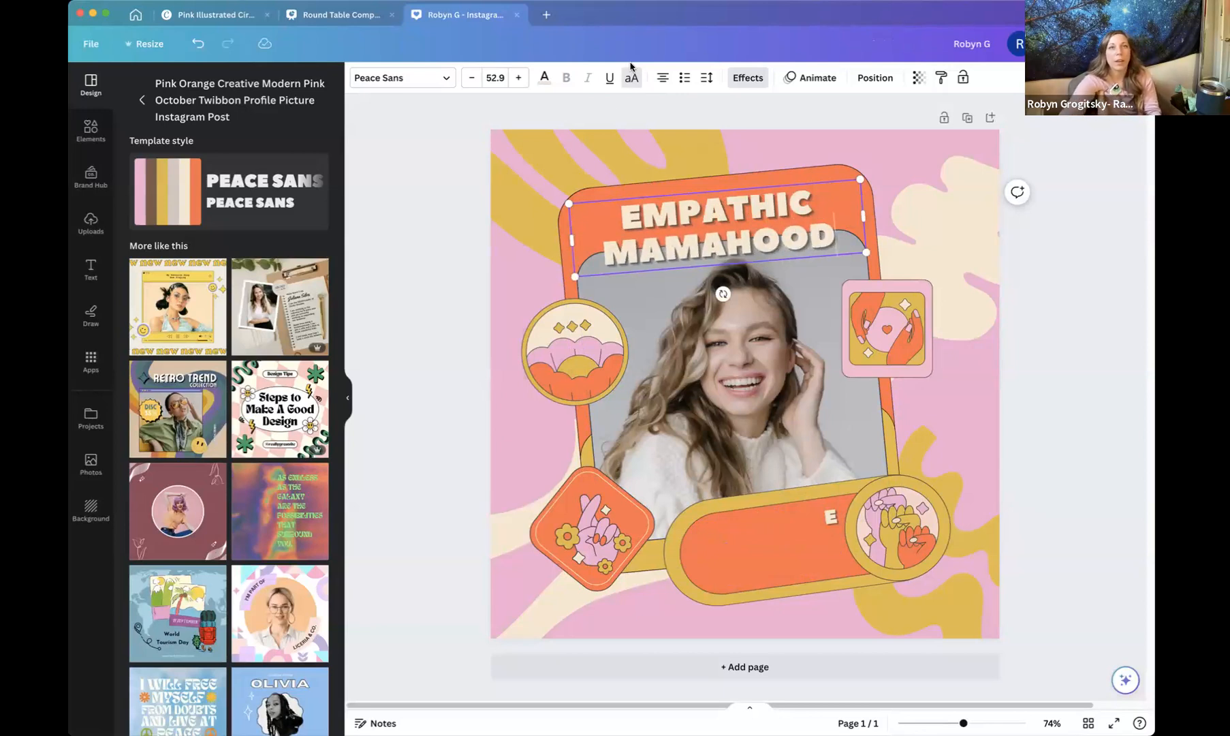
Set the heading's font size to 28.
click(492, 77)
click(529, 292)
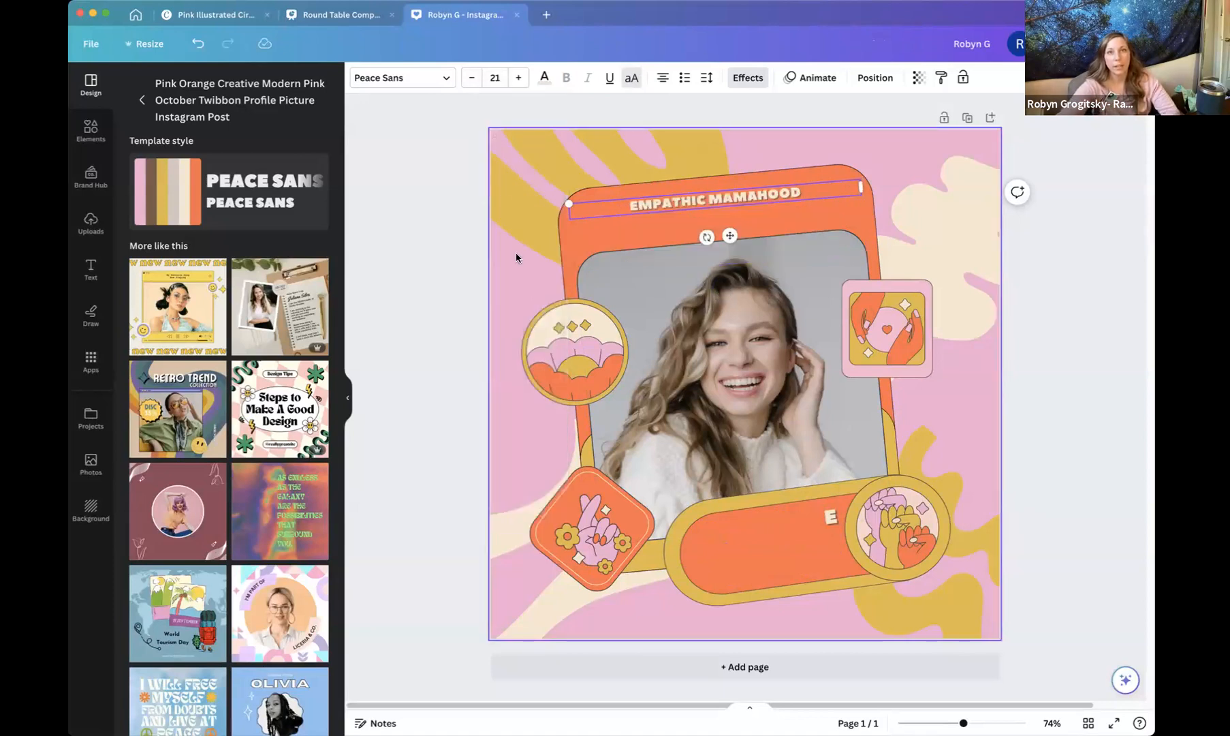
click(495, 78)
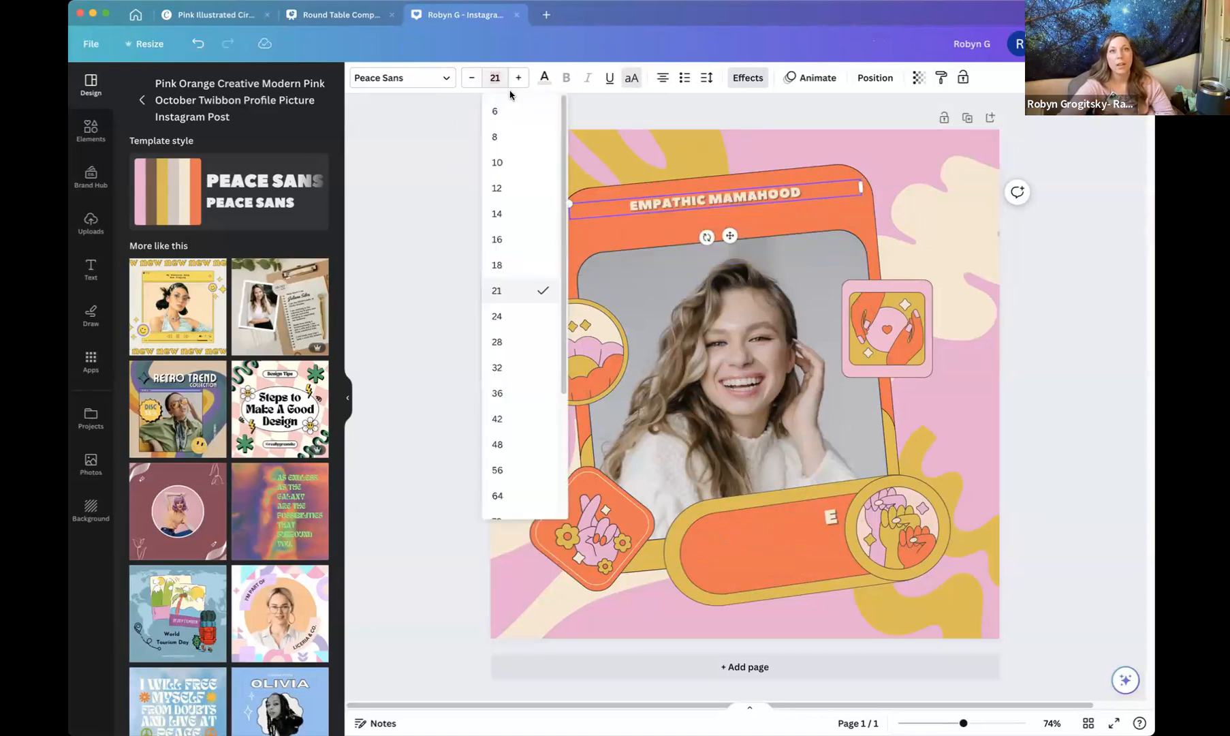
click(520, 341)
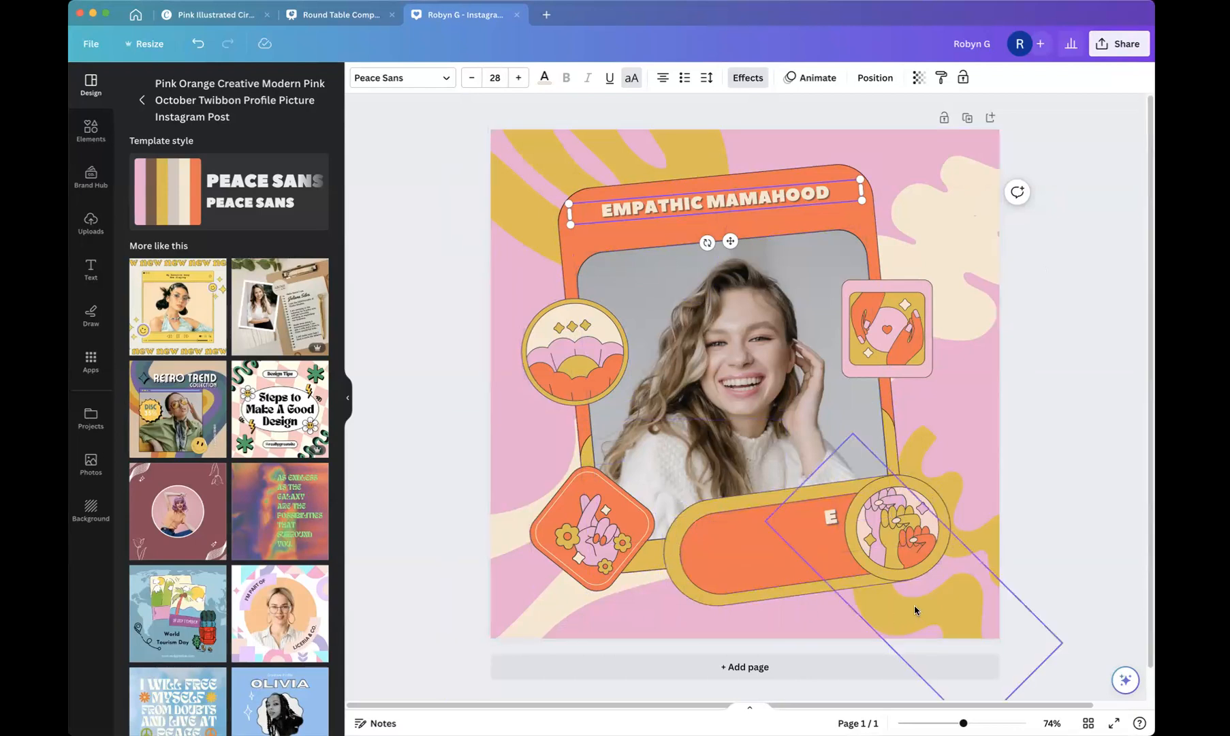
Enter the user's first name in the empty bottom banner text box.
click(829, 520)
double_click(829, 520)
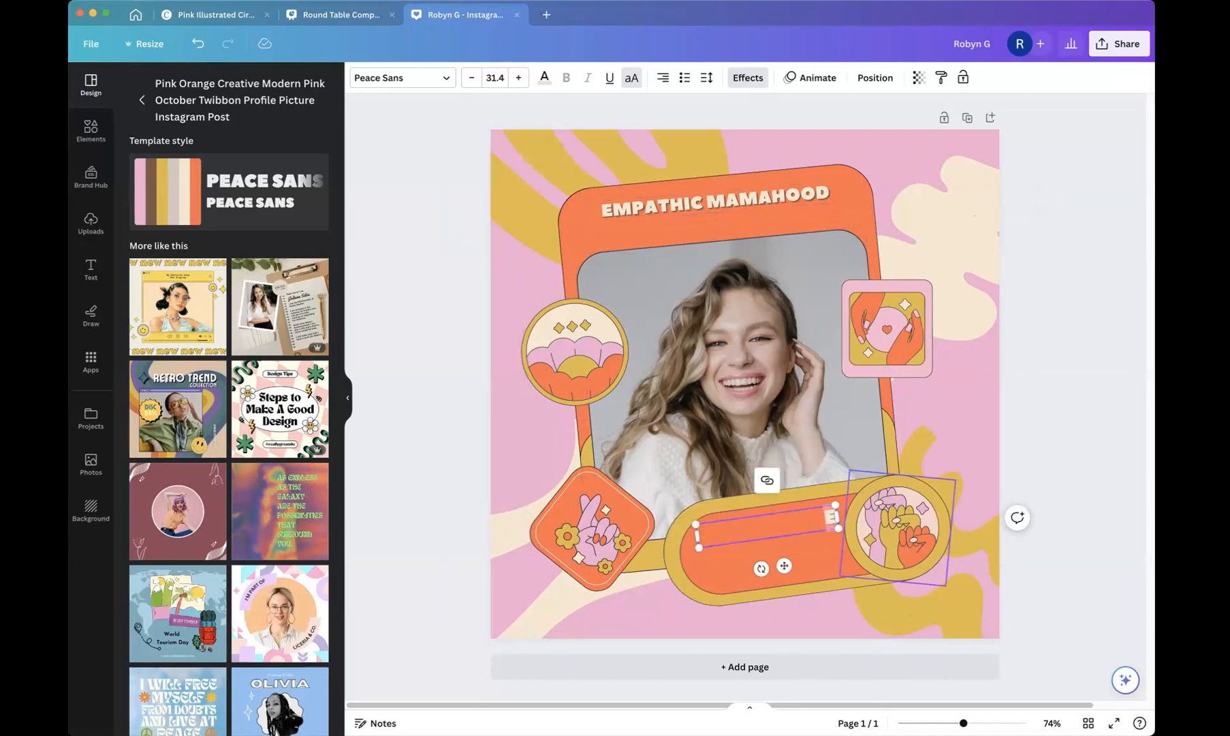
text(ROBYN)
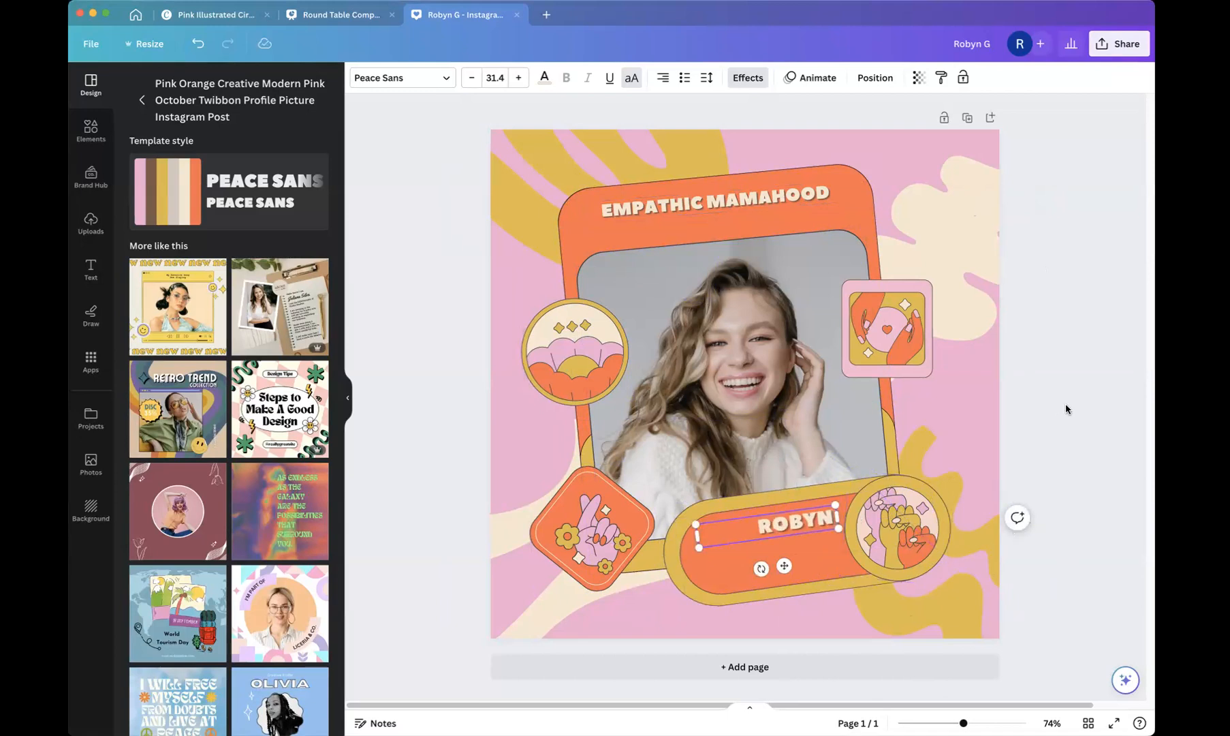
Change the page background colour to the hot pink from the Alluring Shadows brand palette.
drag(1065, 409, 868, 623)
click(508, 311)
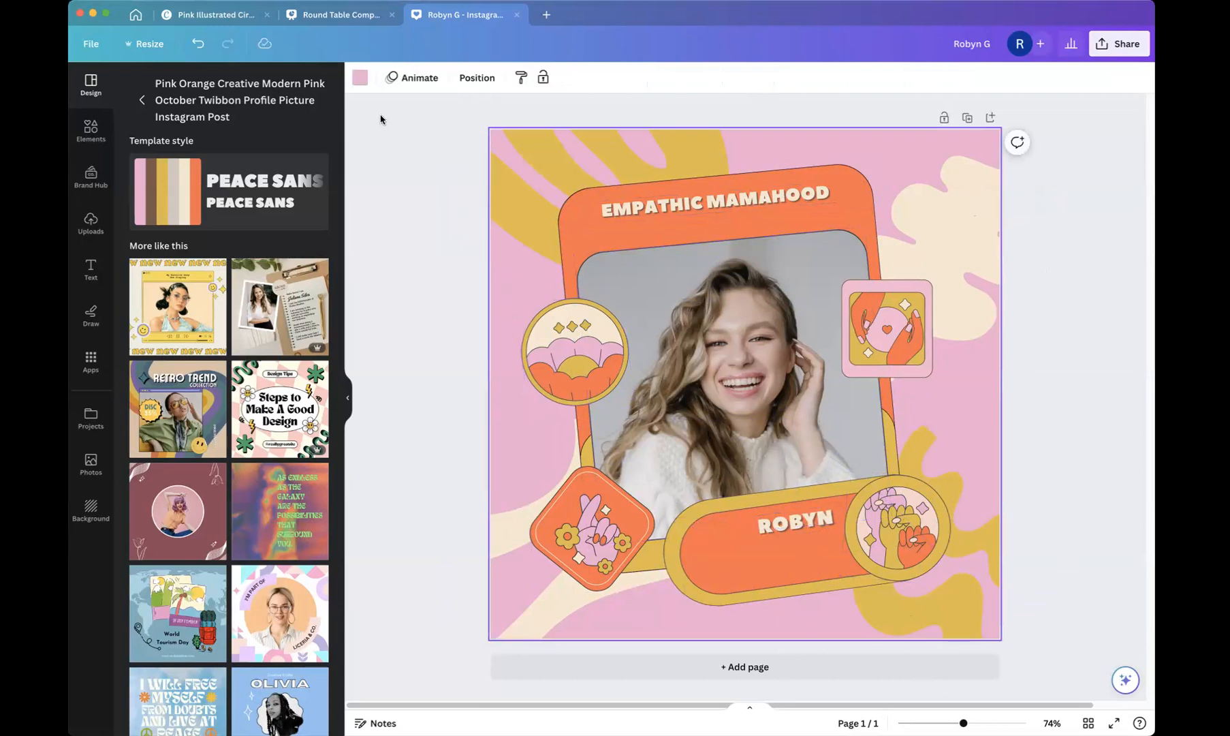
click(360, 79)
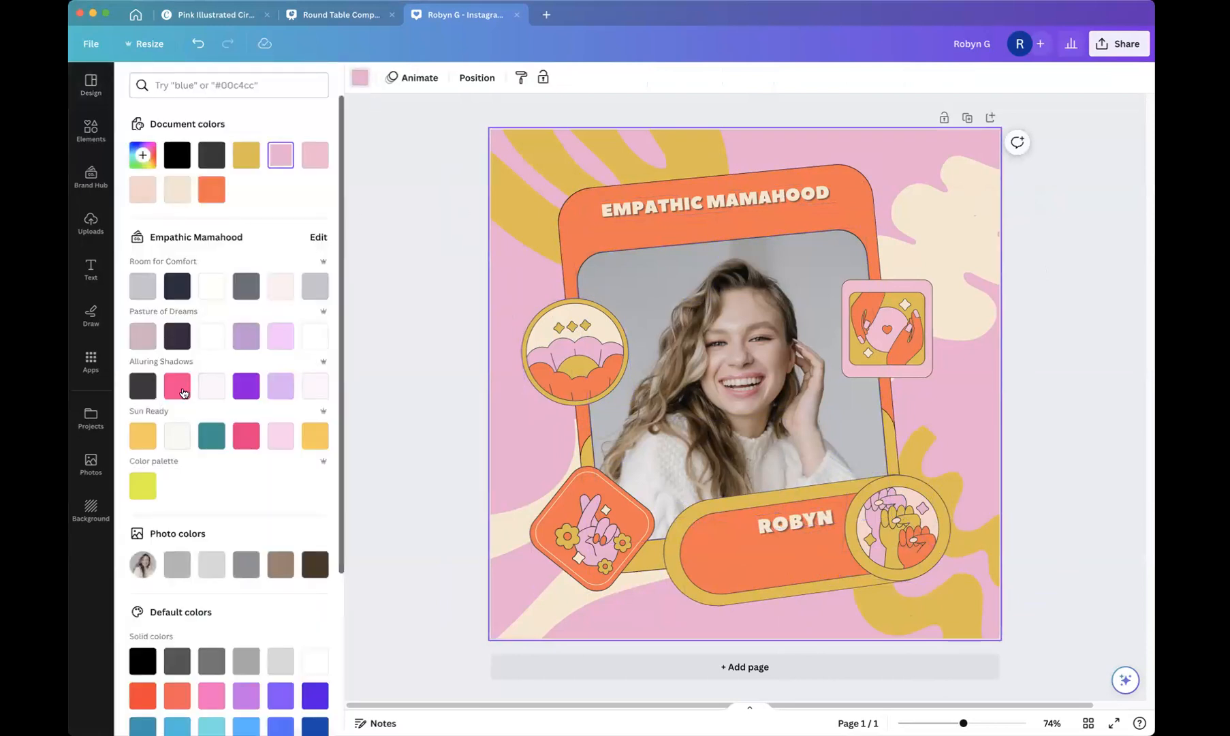
click(177, 386)
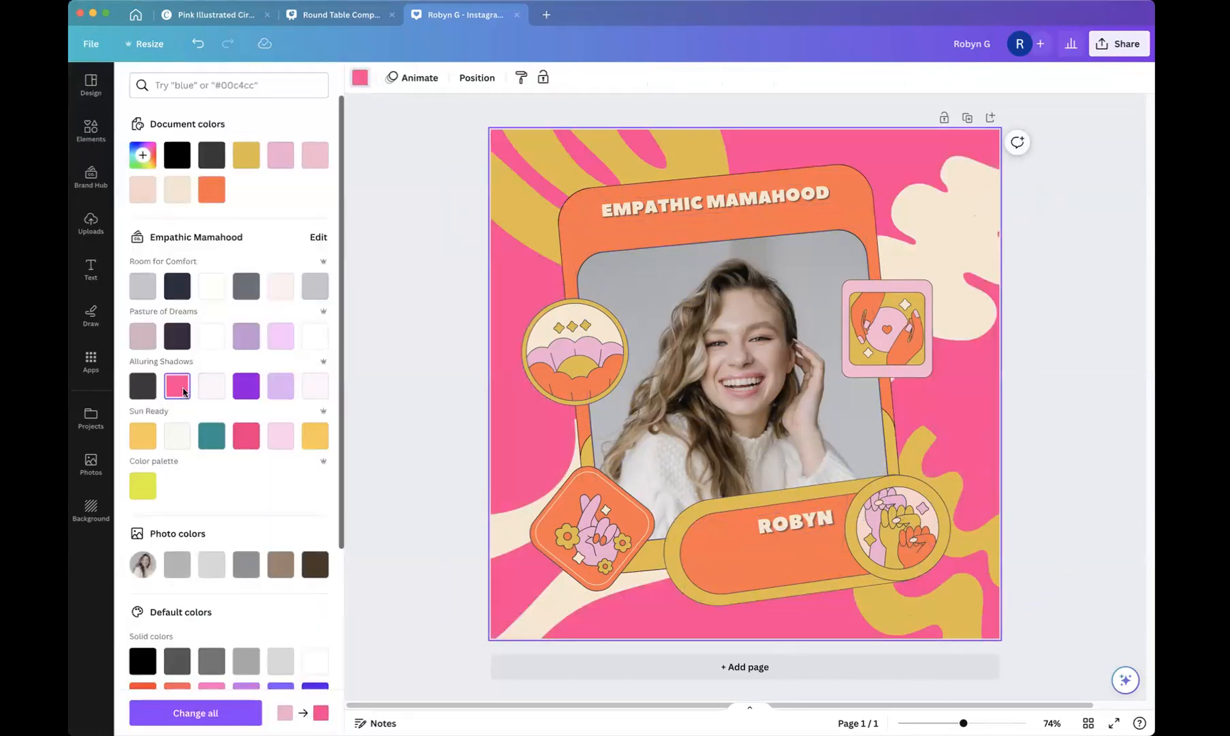
Recolour the flower sticker and the top-right hands sticker with the same hot pink.
click(572, 338)
click(402, 81)
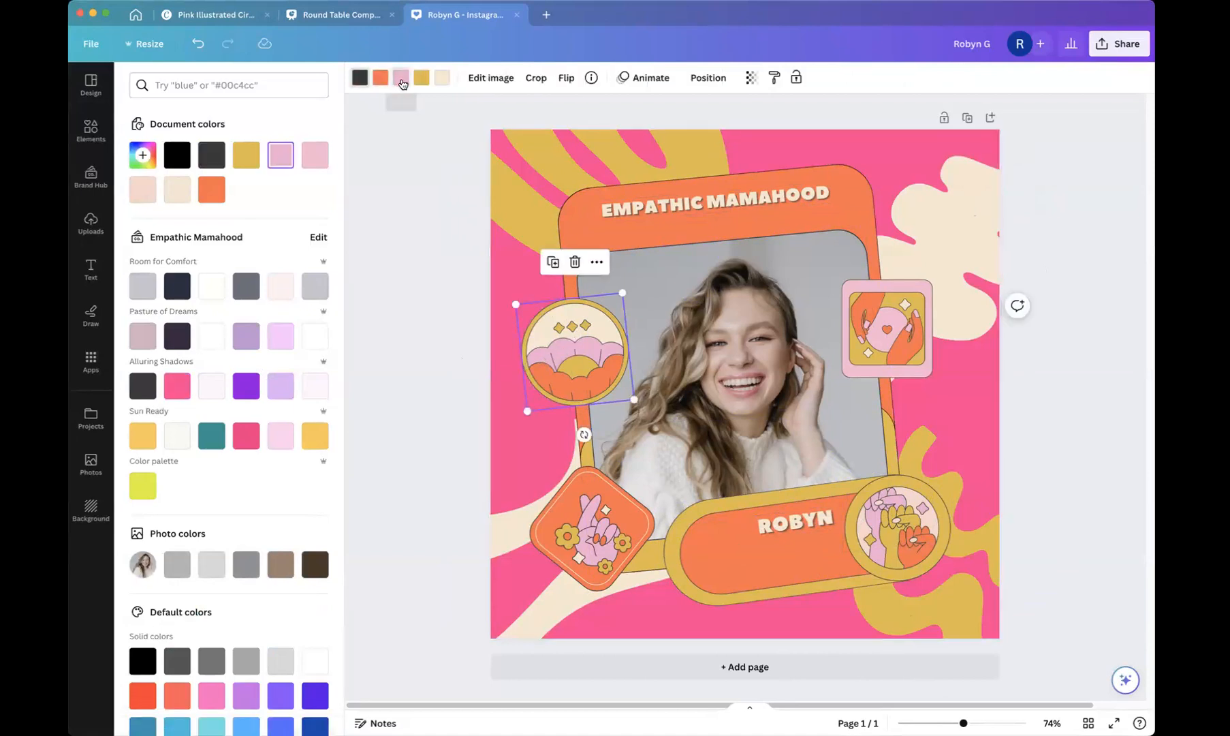
click(177, 387)
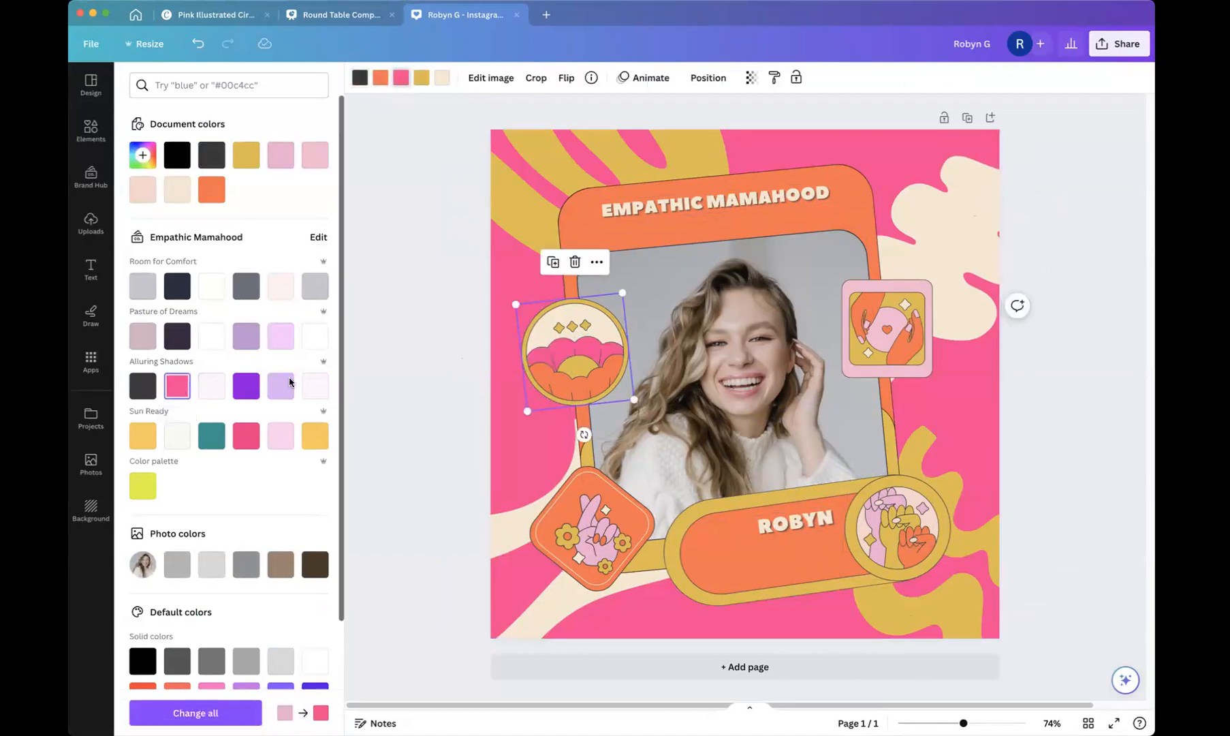
click(882, 328)
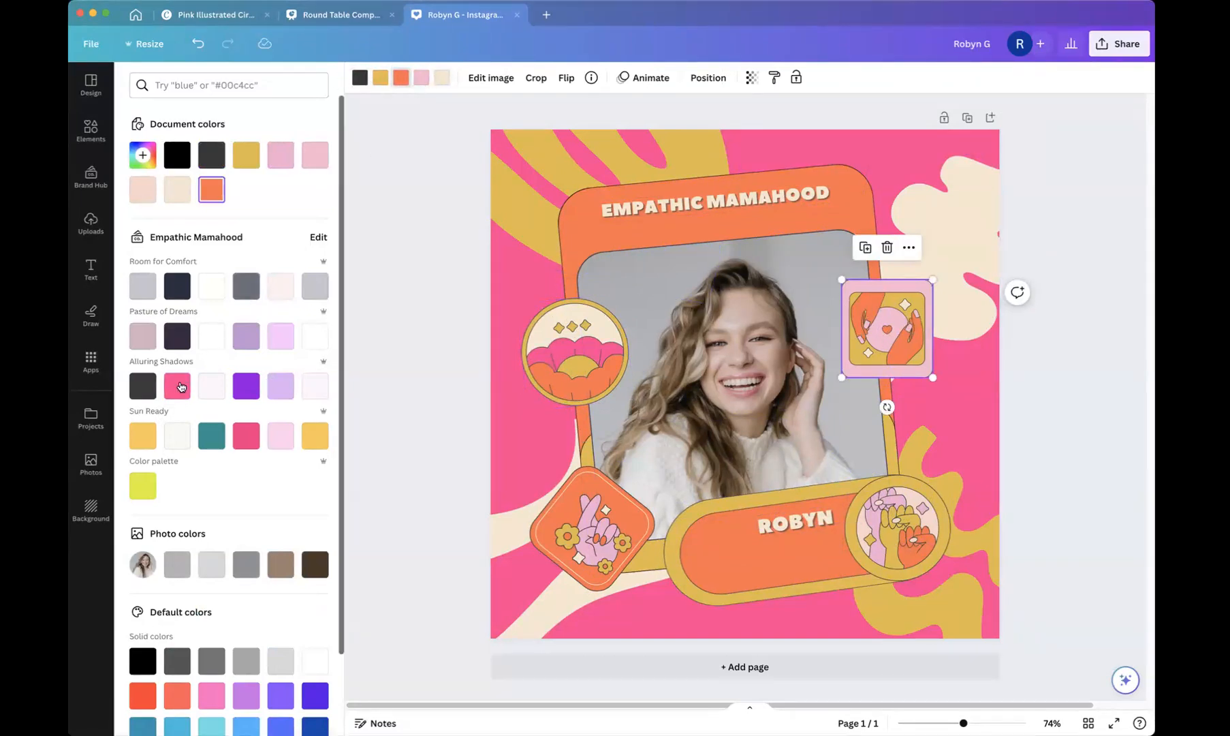
click(179, 385)
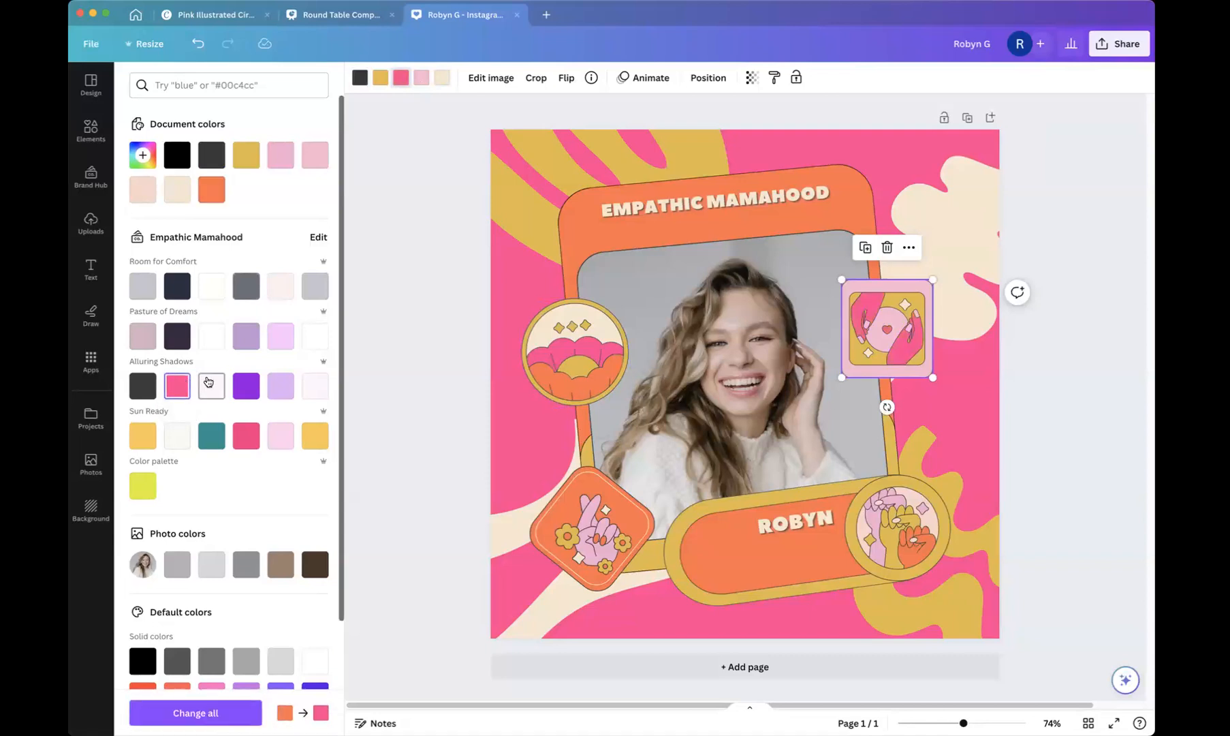
Recolour the peace-hand sticker and the fist sticker in the bottom banner with the hot pink document colour.
click(587, 507)
click(399, 86)
click(399, 86)
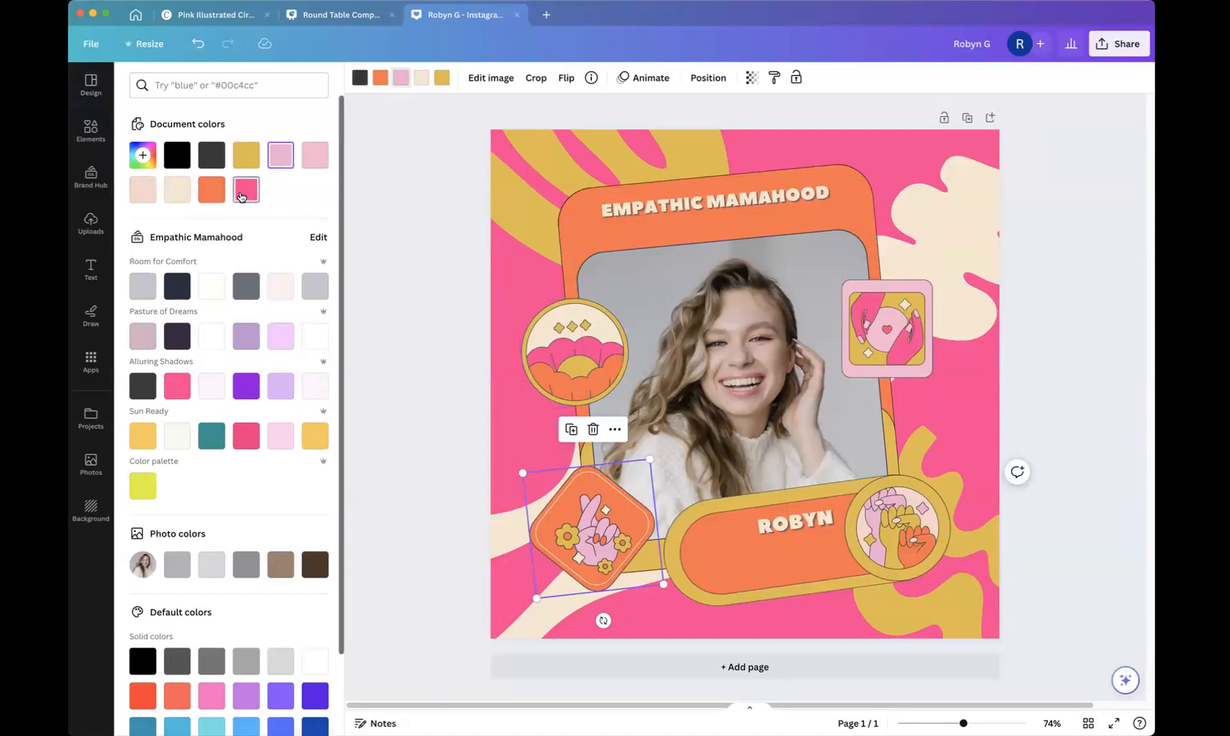
click(240, 197)
click(898, 527)
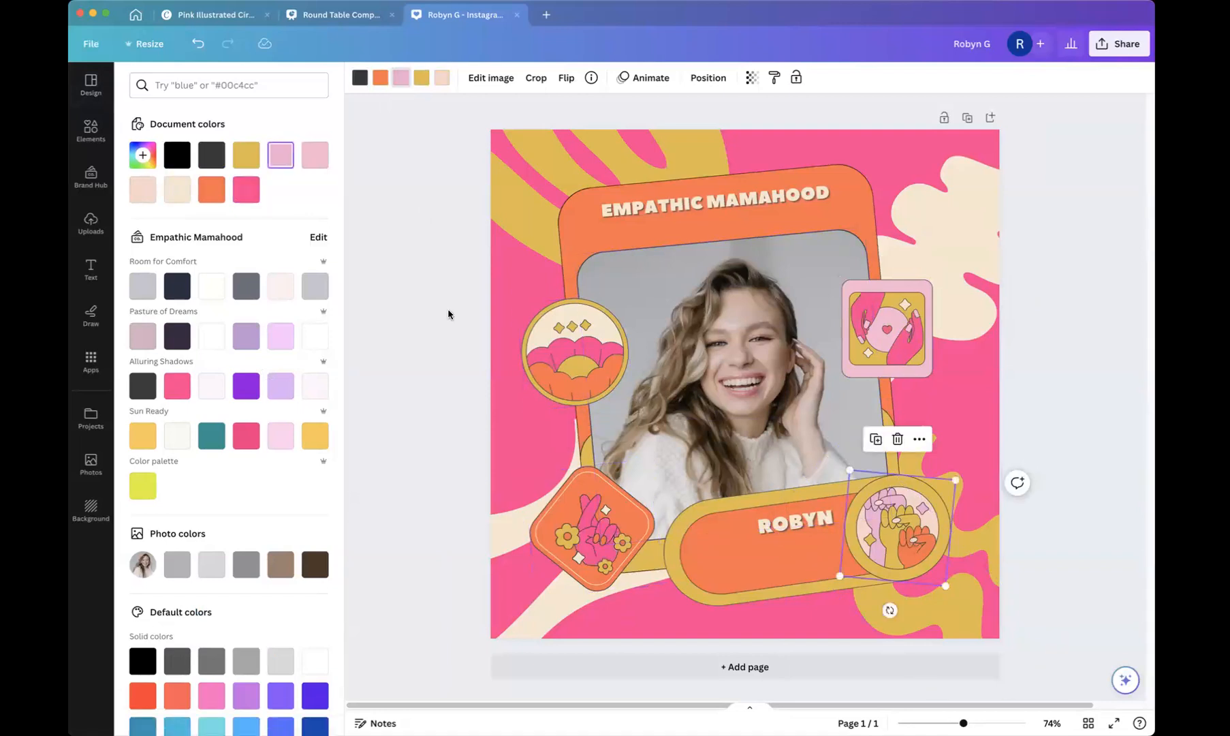
click(246, 190)
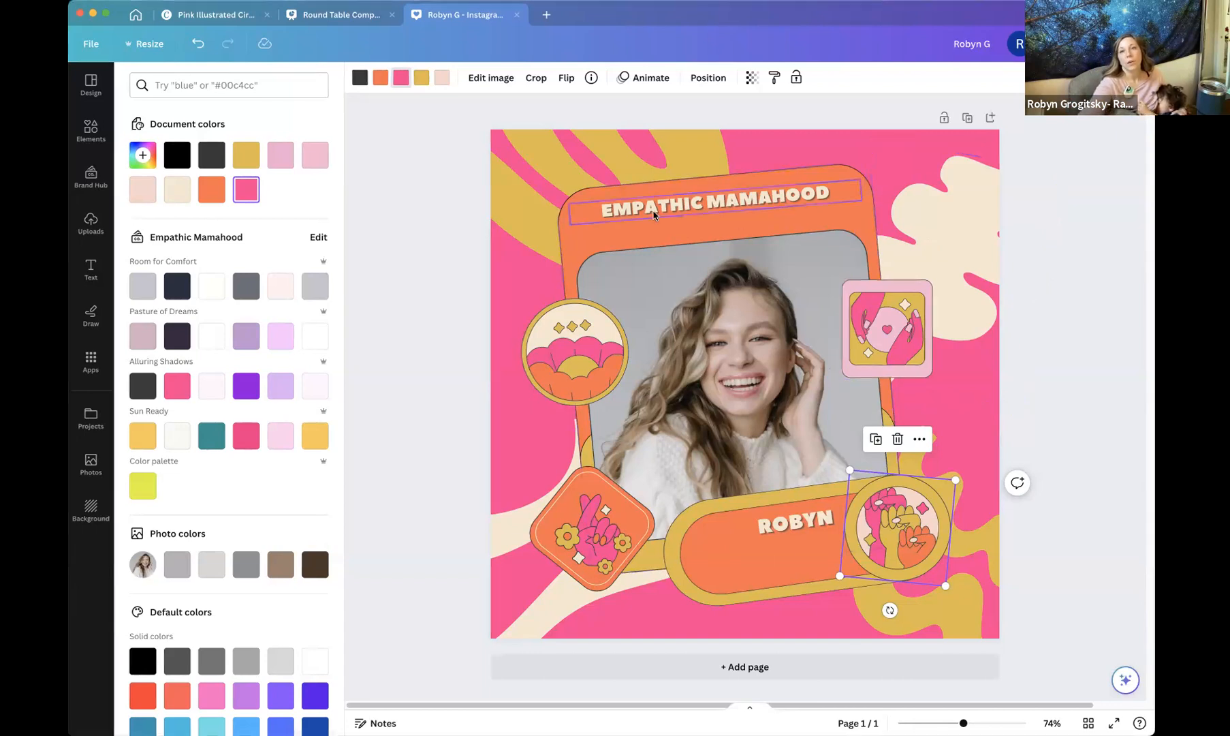
Replace the frame photo with the user's own uploaded portrait and reposition it inside the frame.
click(717, 320)
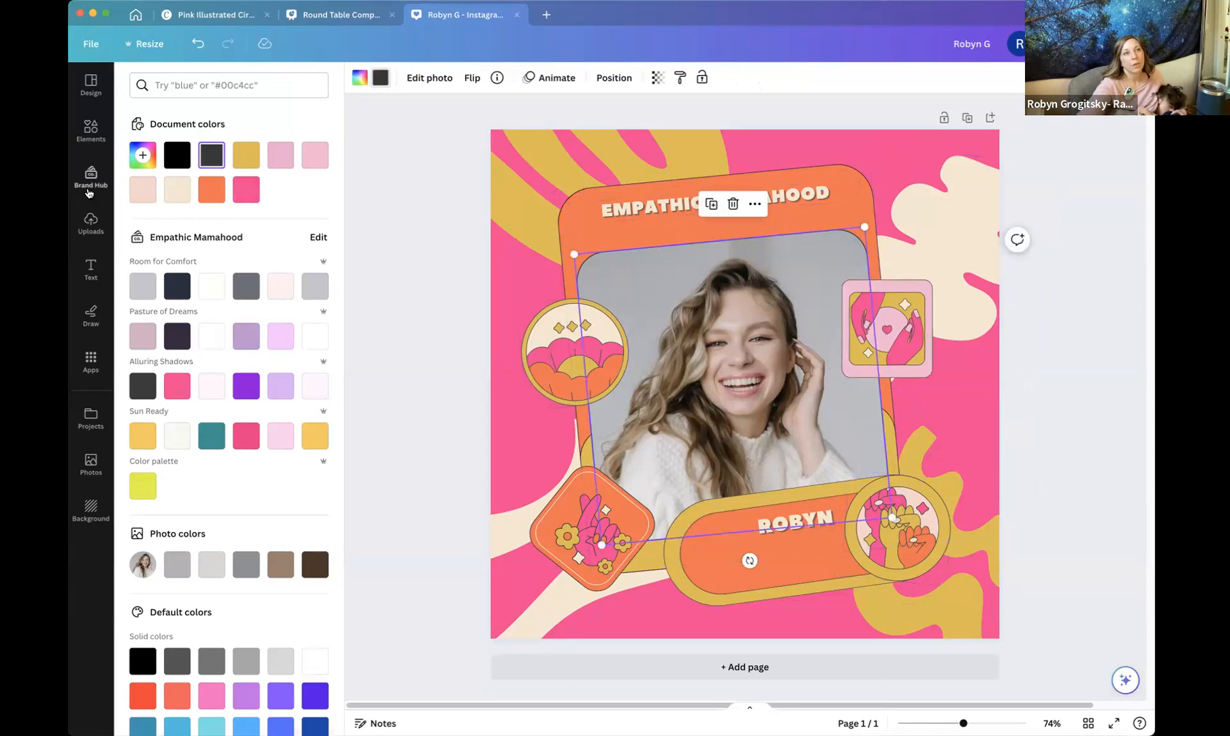
click(90, 223)
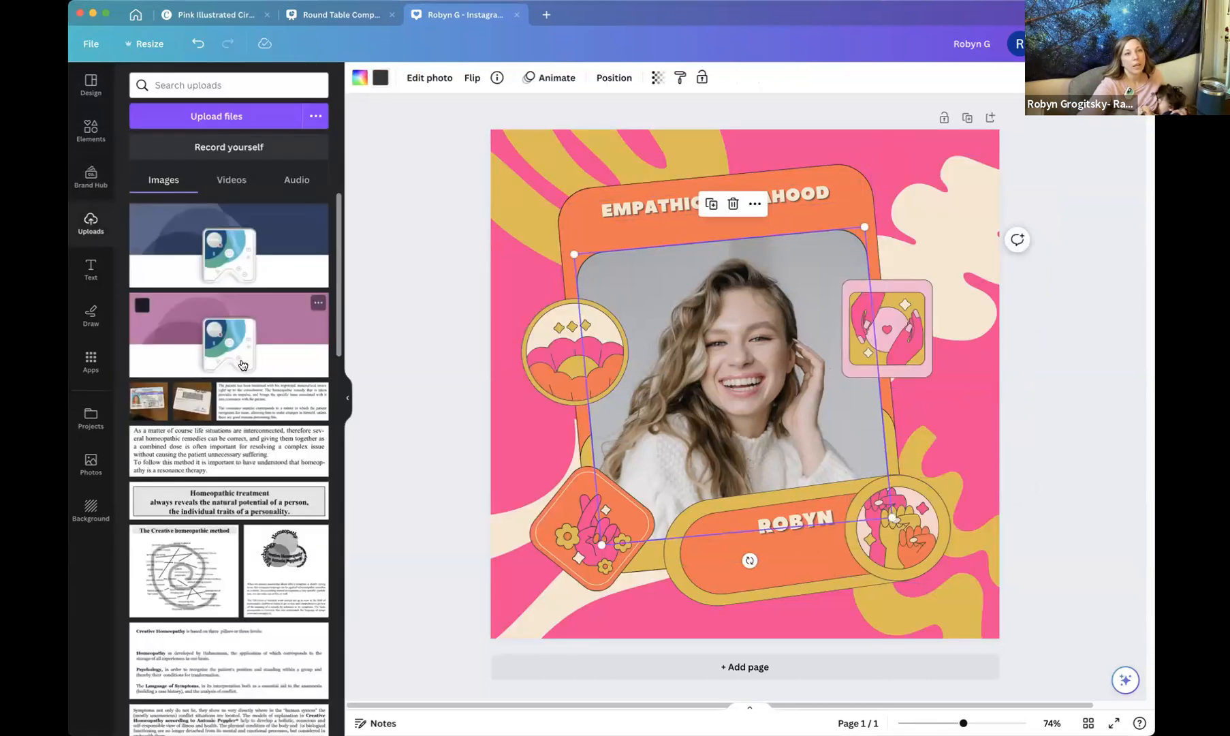
scroll(241, 356, down, 5)
scroll(240, 355, down, 10)
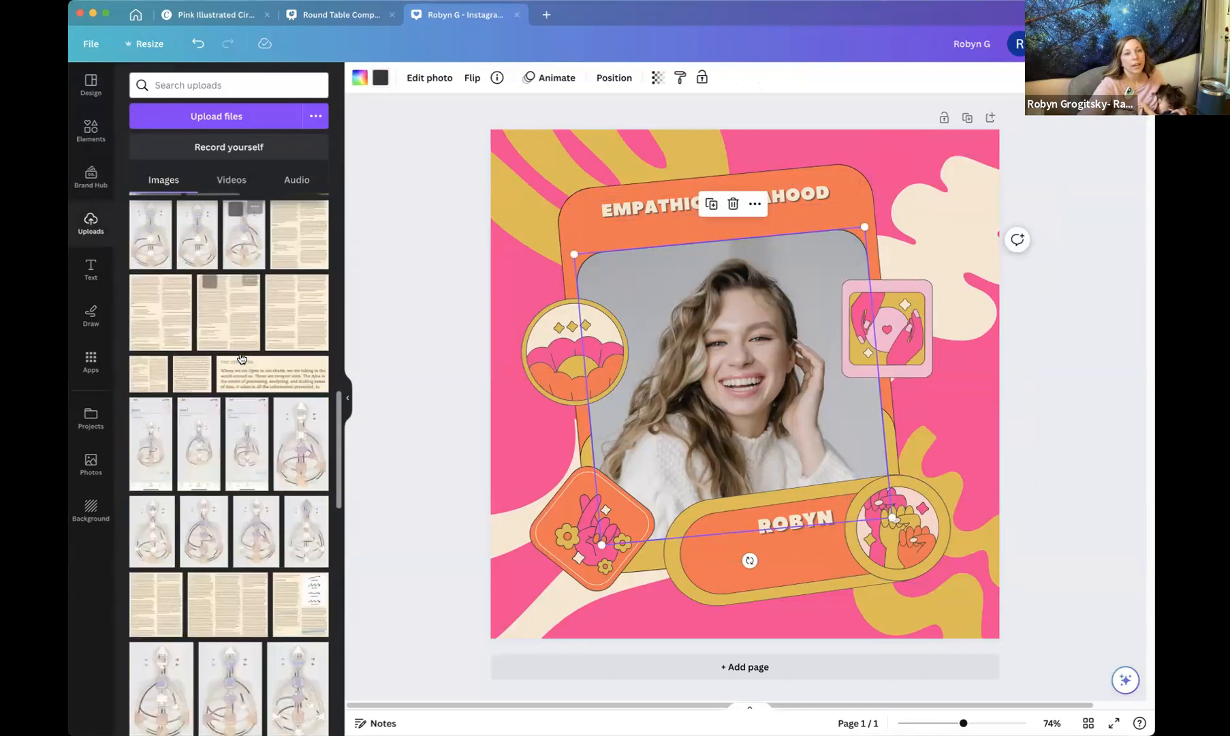
scroll(244, 358, down, 10)
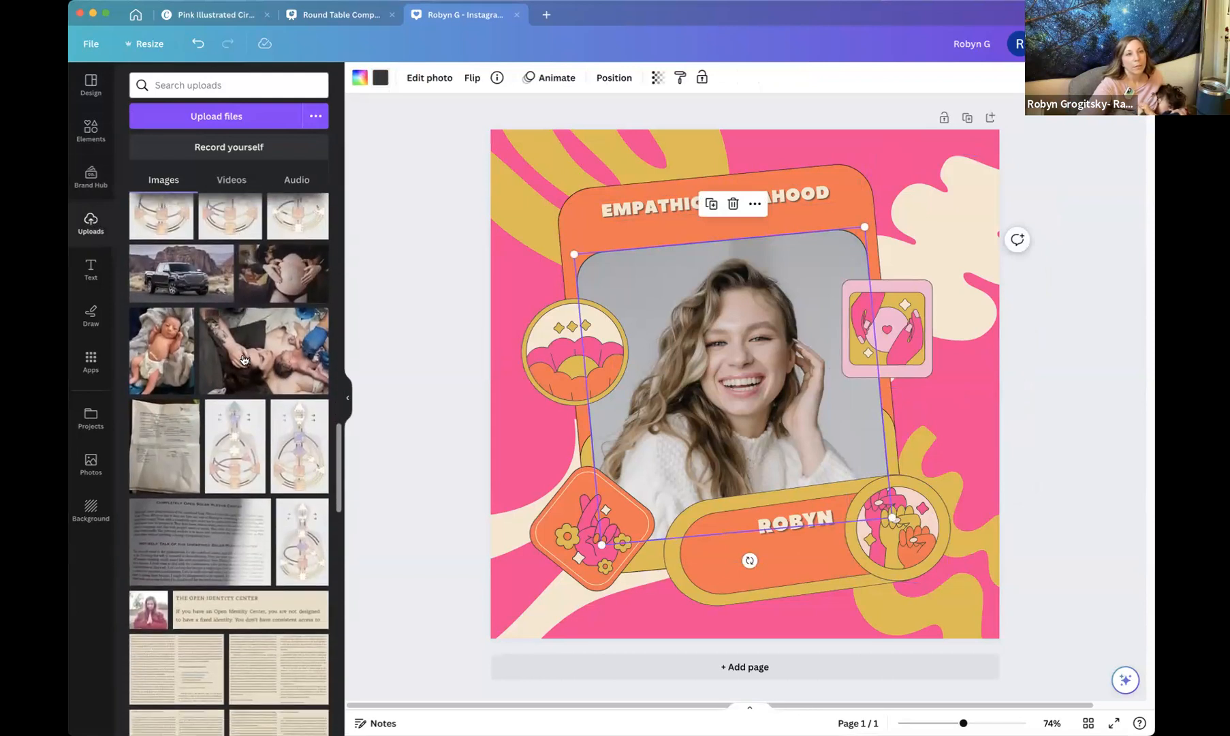
scroll(245, 361, down, 3)
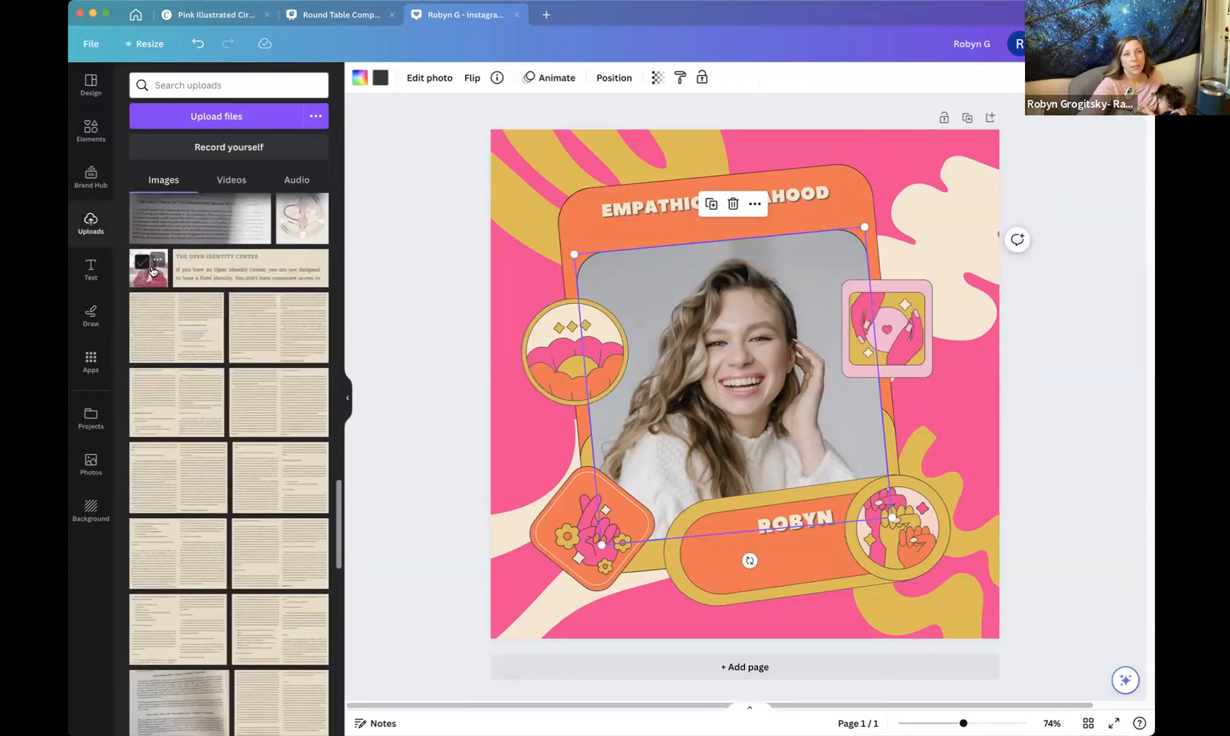
drag(712, 325, 662, 297)
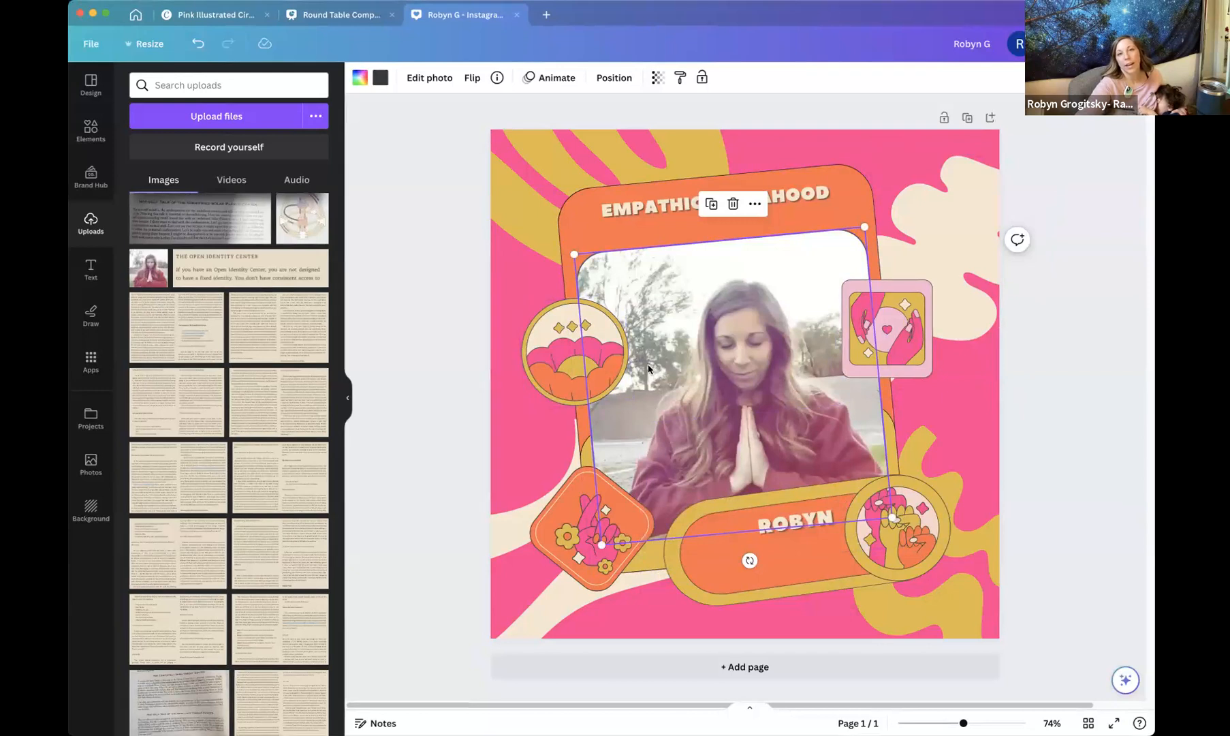
click(150, 266)
drag(630, 391, 746, 382)
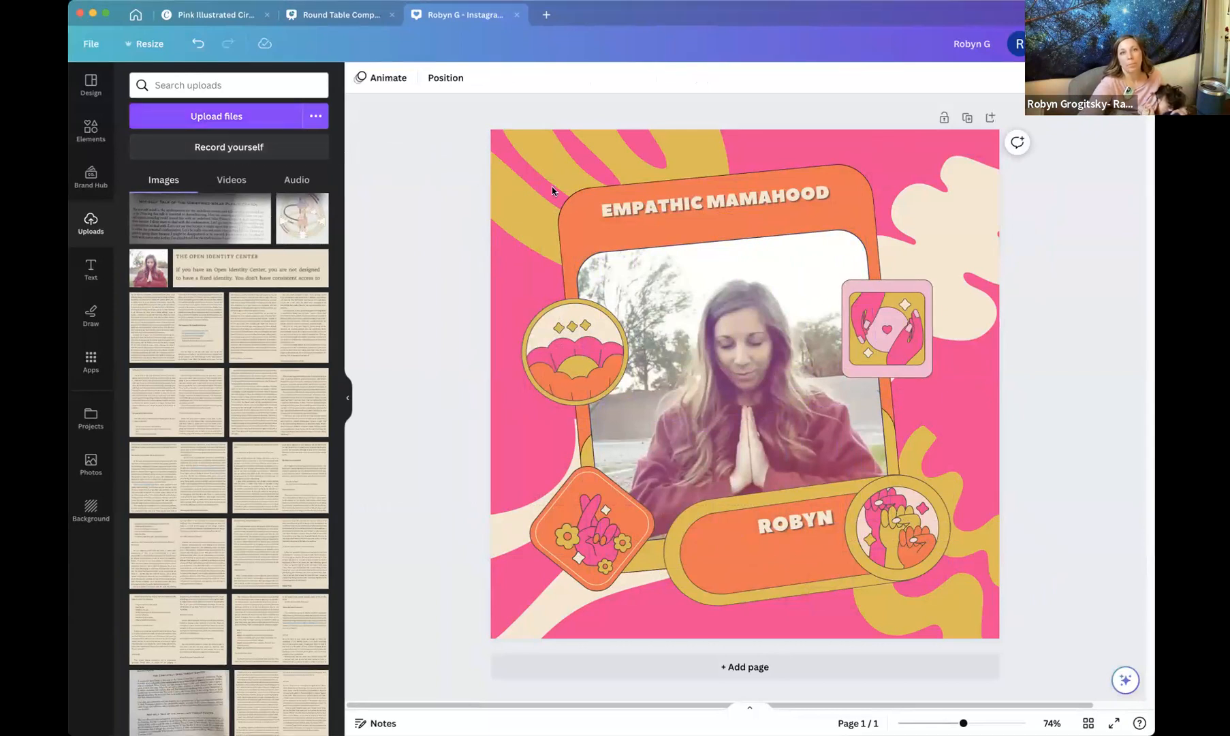
Change the heading's font to OneWishScript Medium.
click(666, 208)
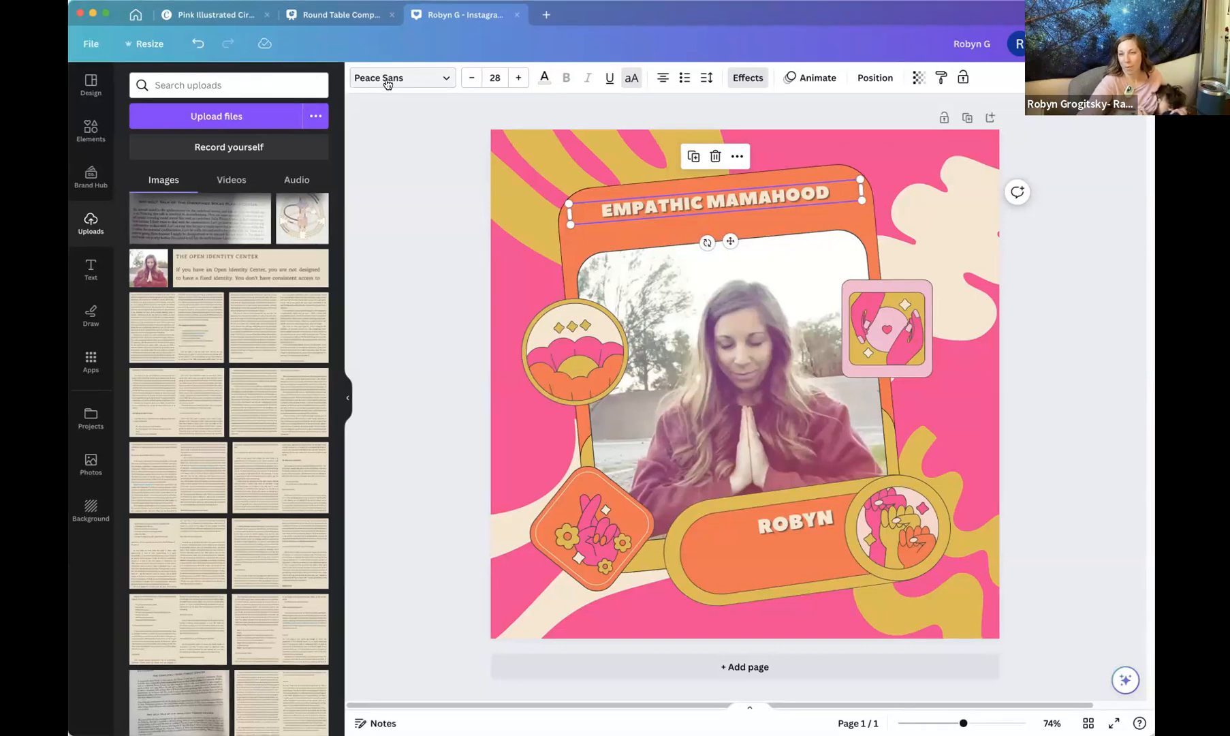
click(386, 83)
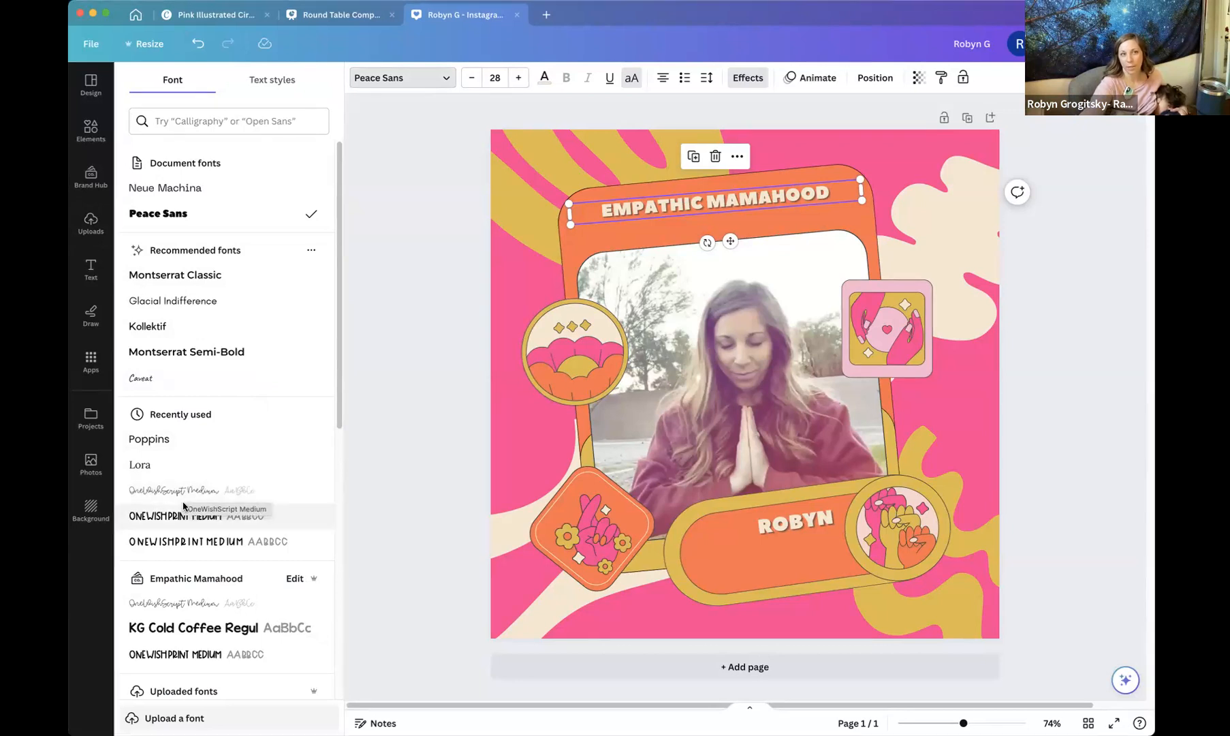
scroll(180, 493, down, 1)
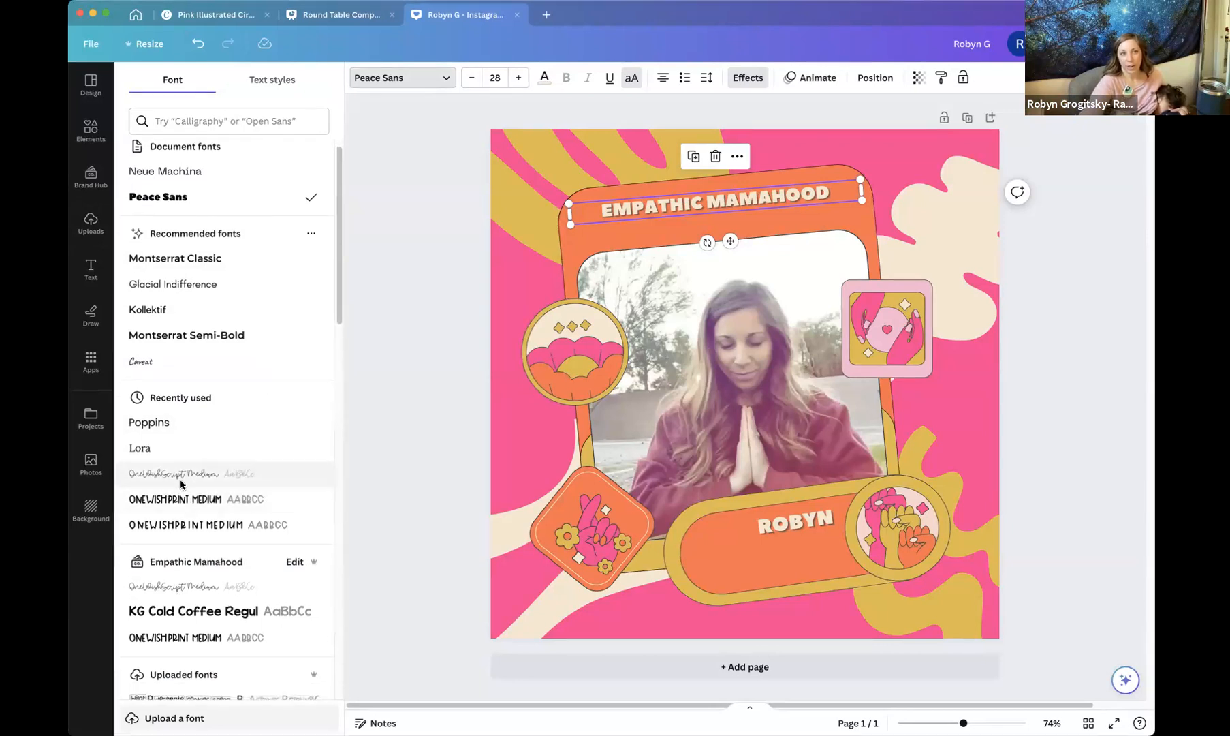
click(176, 480)
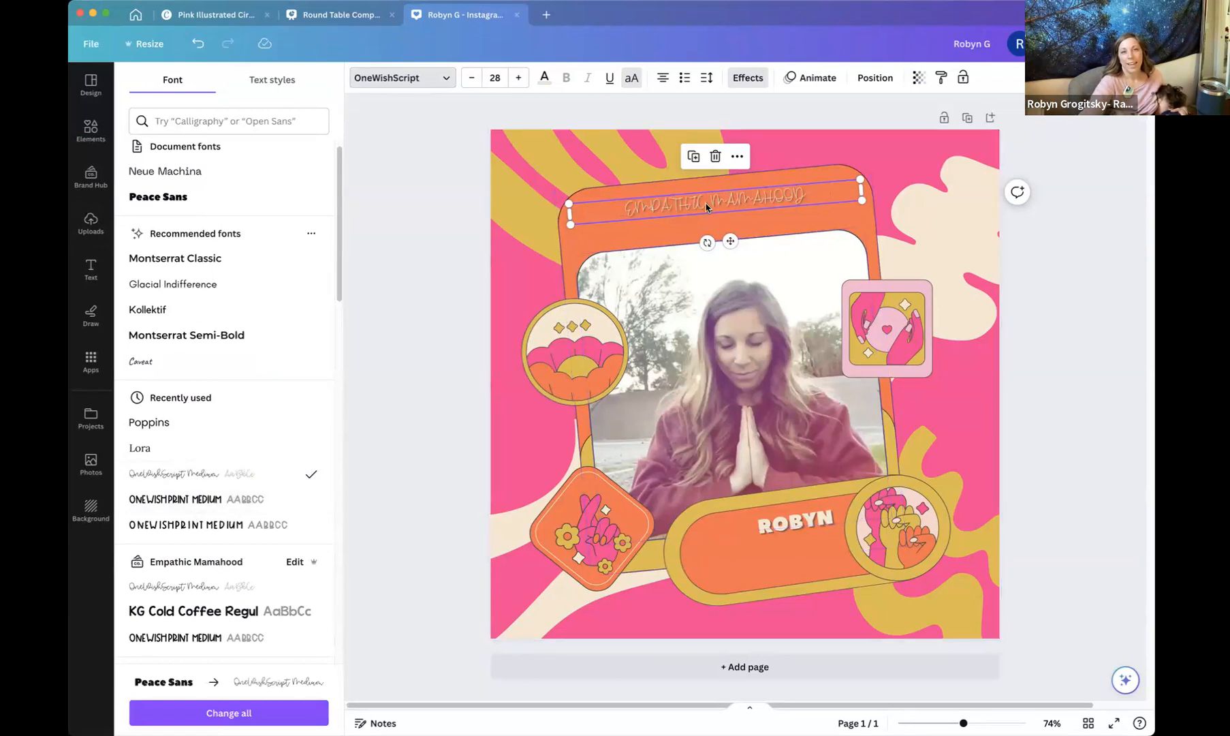
Set the heading's font size to 48 and toggle its uppercase setting off and back on.
scroll(692, 203, right, 1)
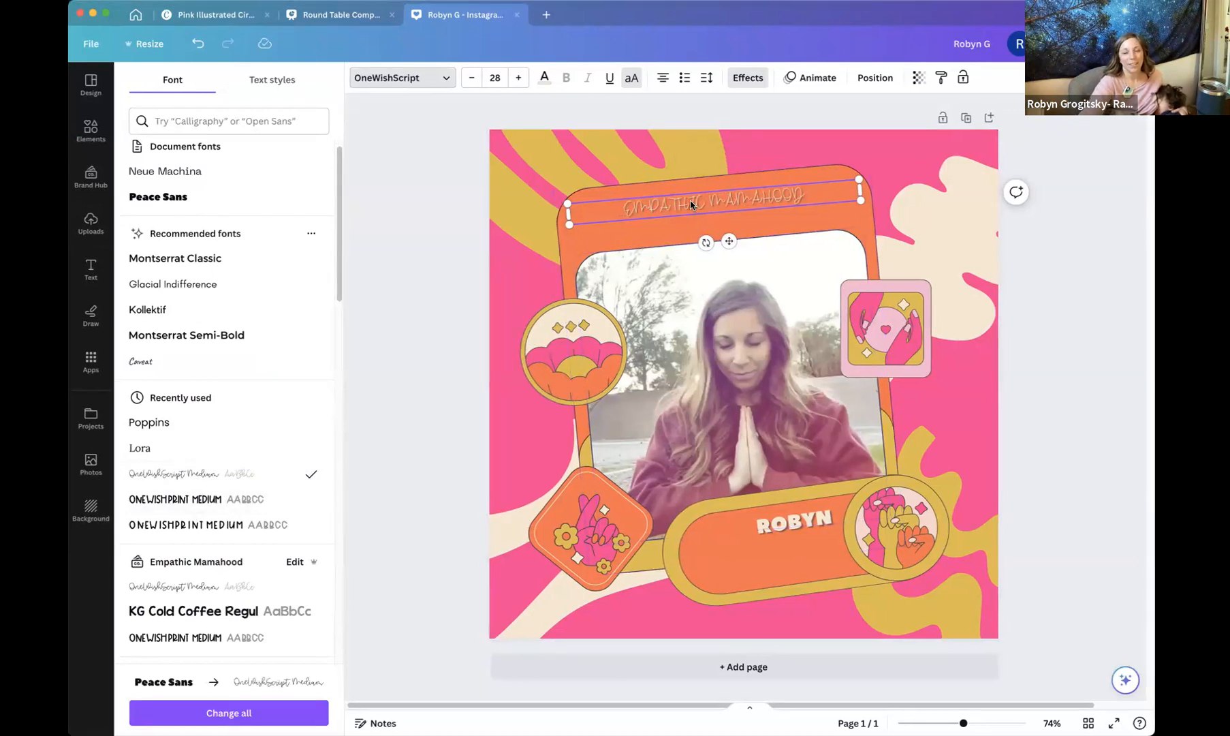
click(631, 78)
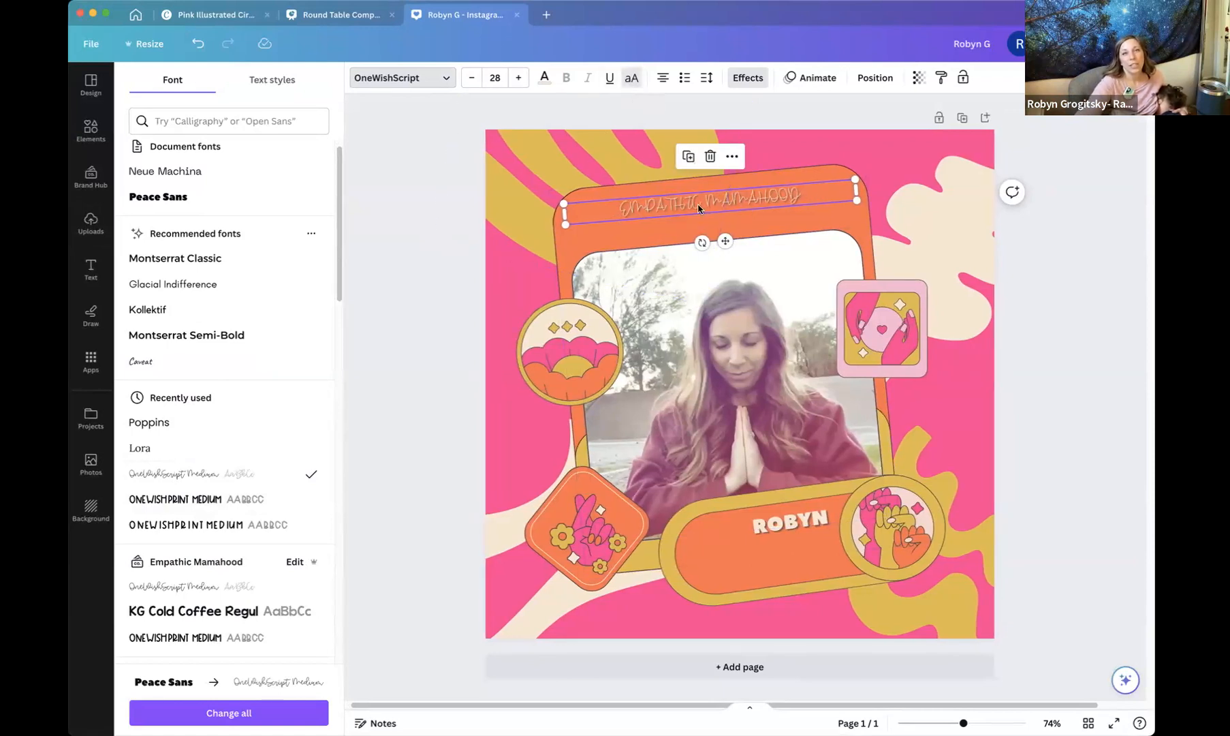
click(494, 78)
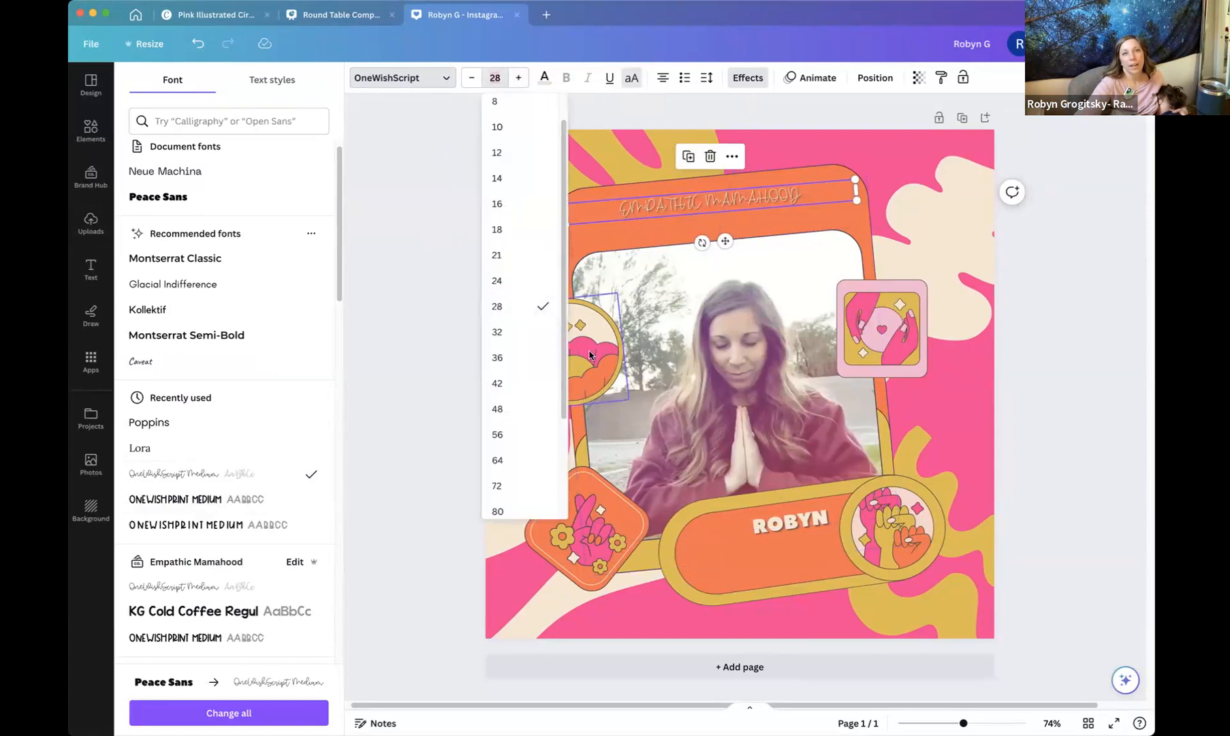
click(519, 409)
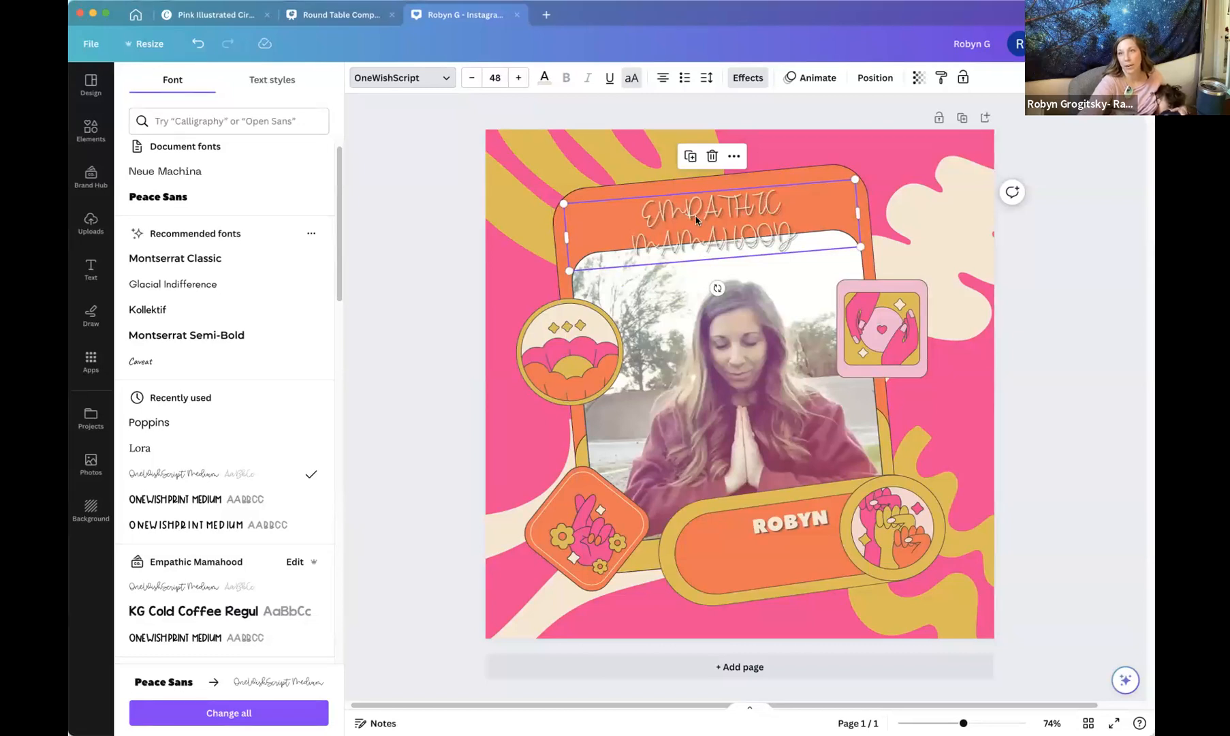
click(632, 81)
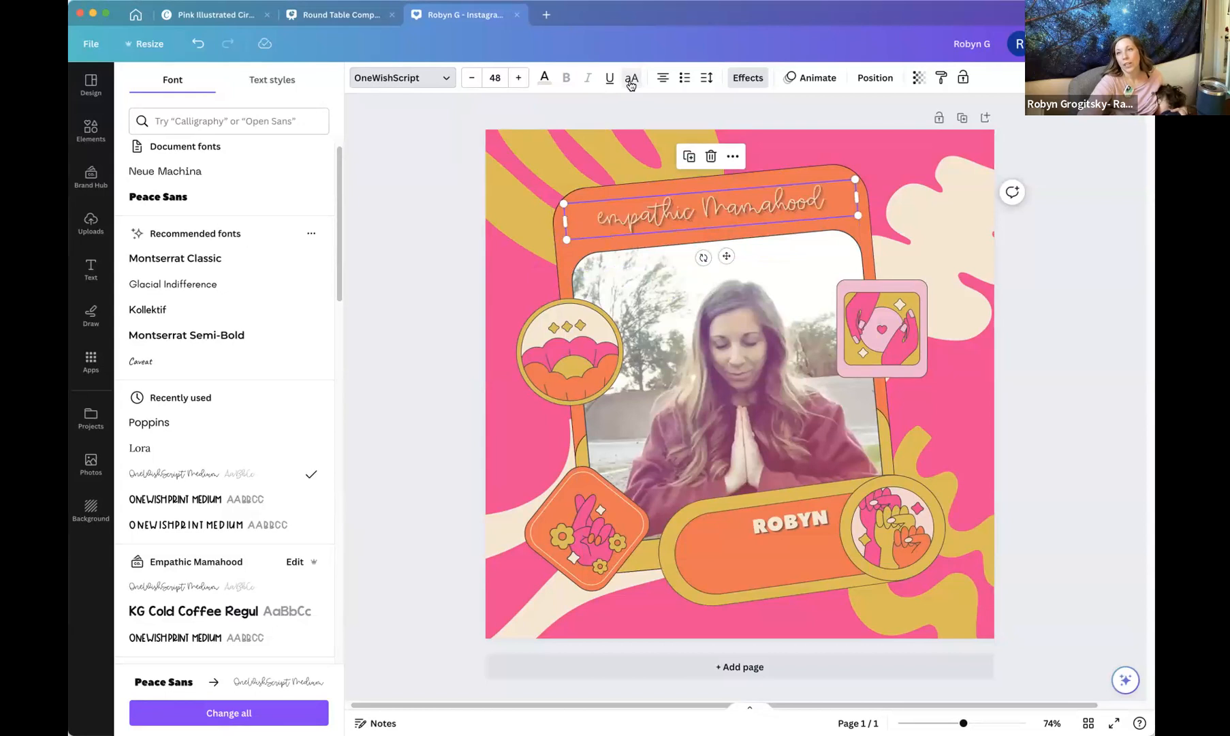
click(631, 82)
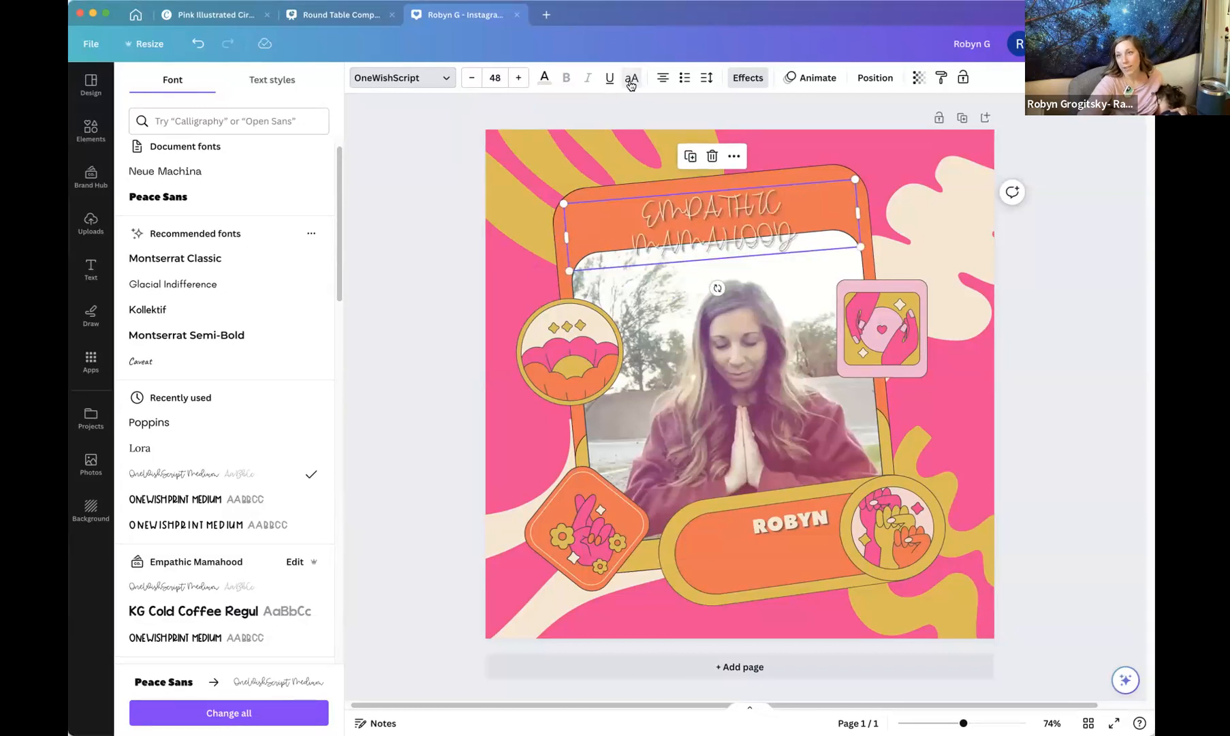
Turn off uppercase on the heading and capitalise its first letter so it reads "Empathic Mamahood".
click(631, 82)
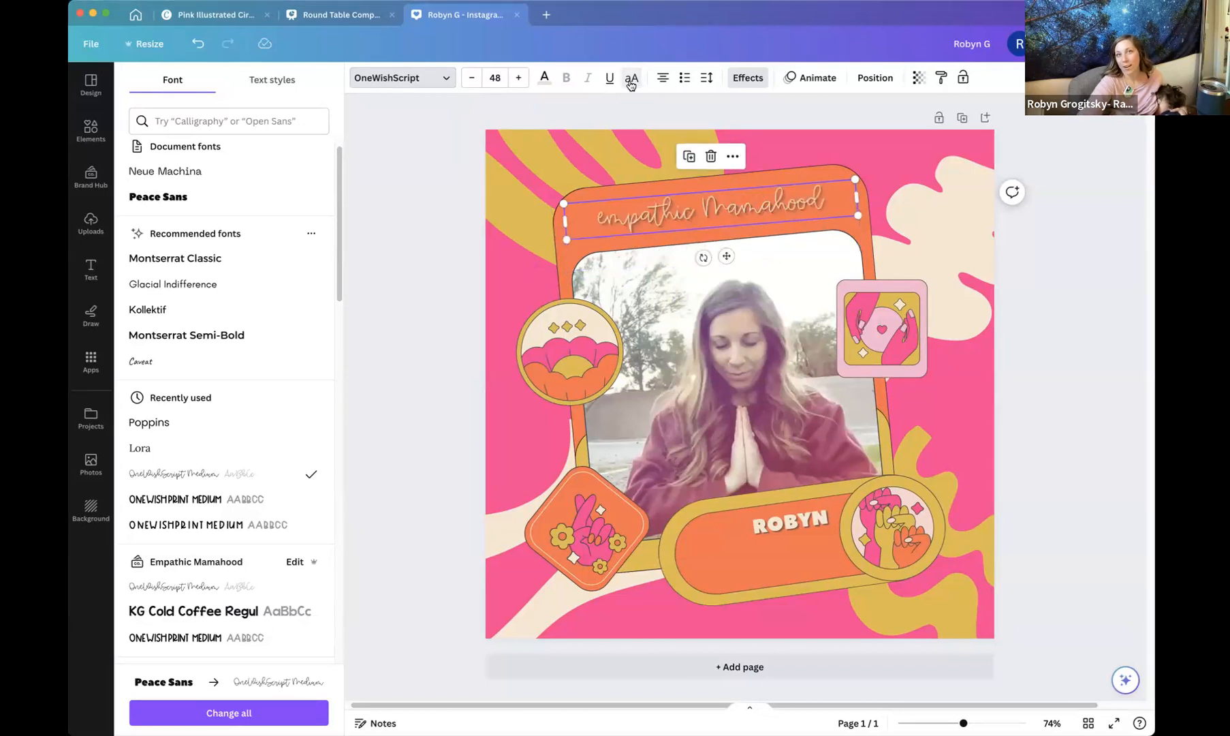
click(605, 222)
key(BackSpace)
text(E)
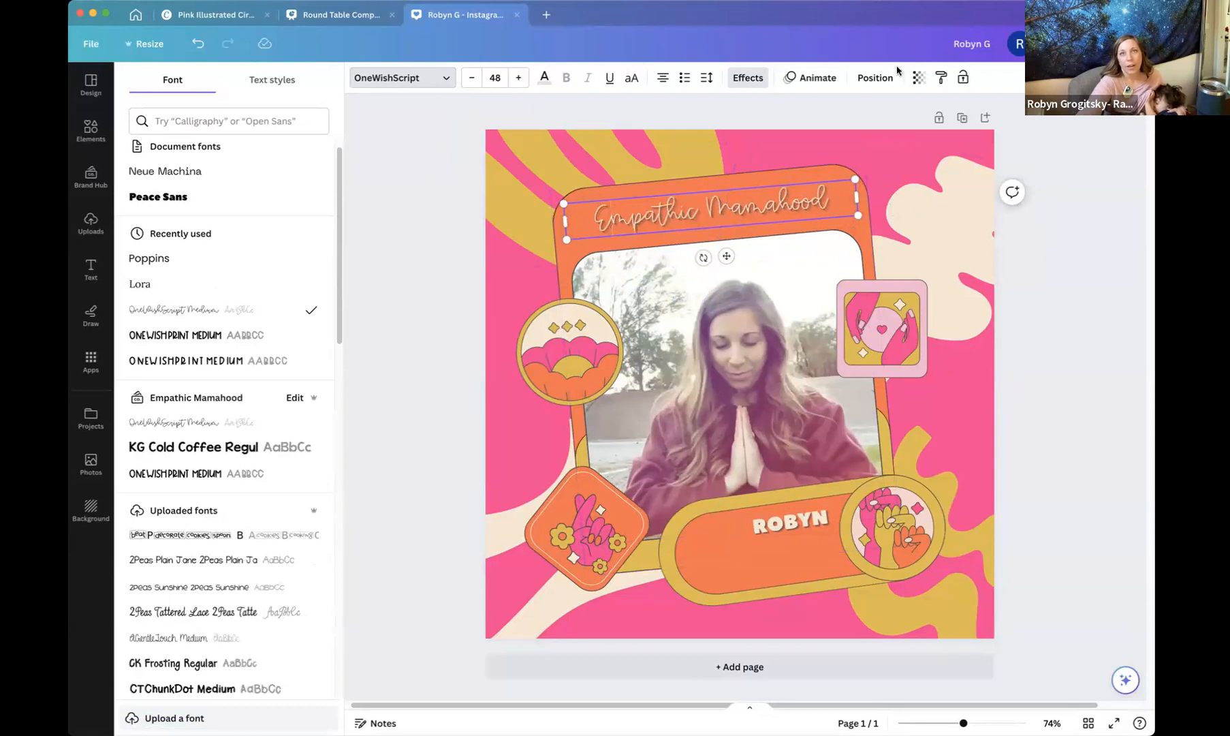
Set the heading's text effect style to None after previewing the Shadow and Lift styles.
click(749, 79)
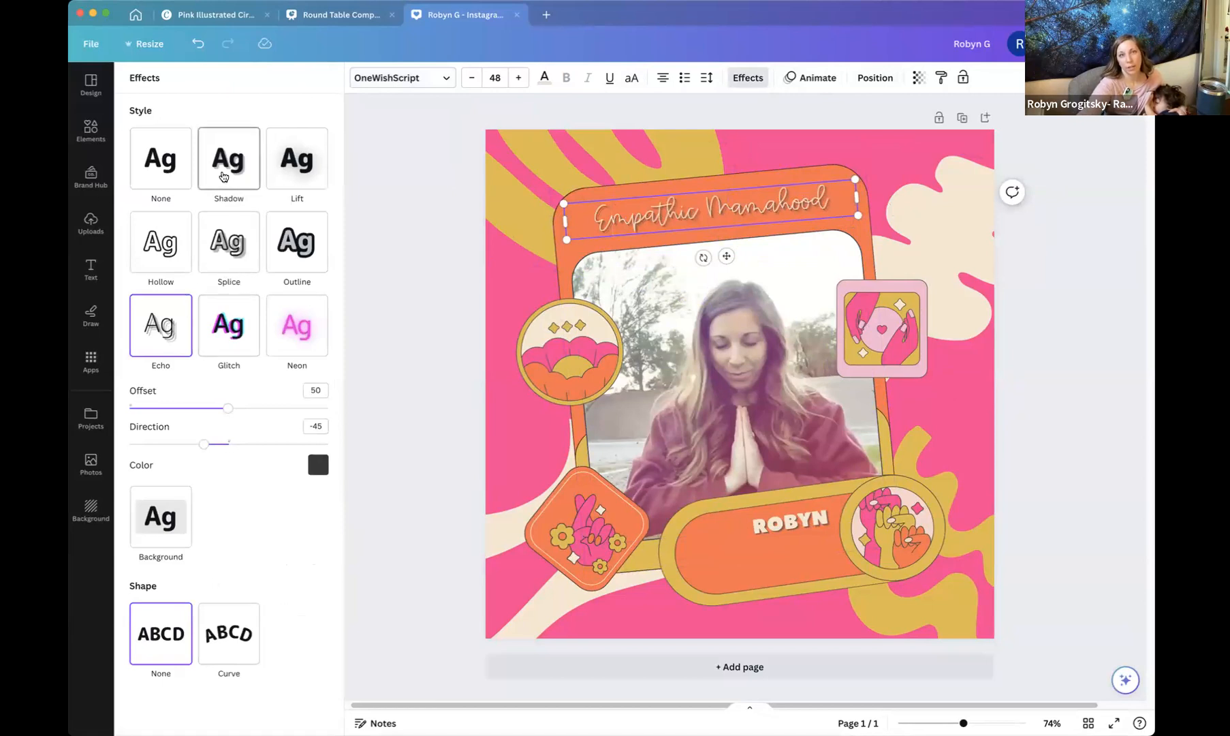
click(223, 177)
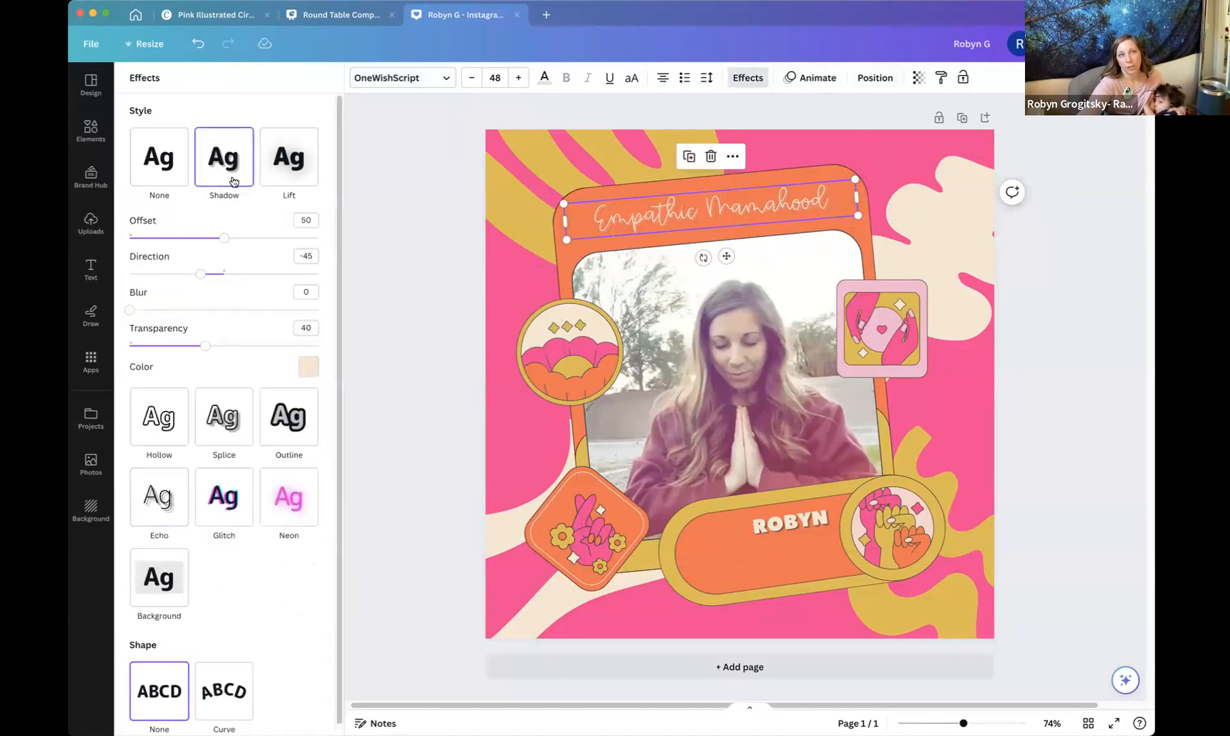
click(293, 174)
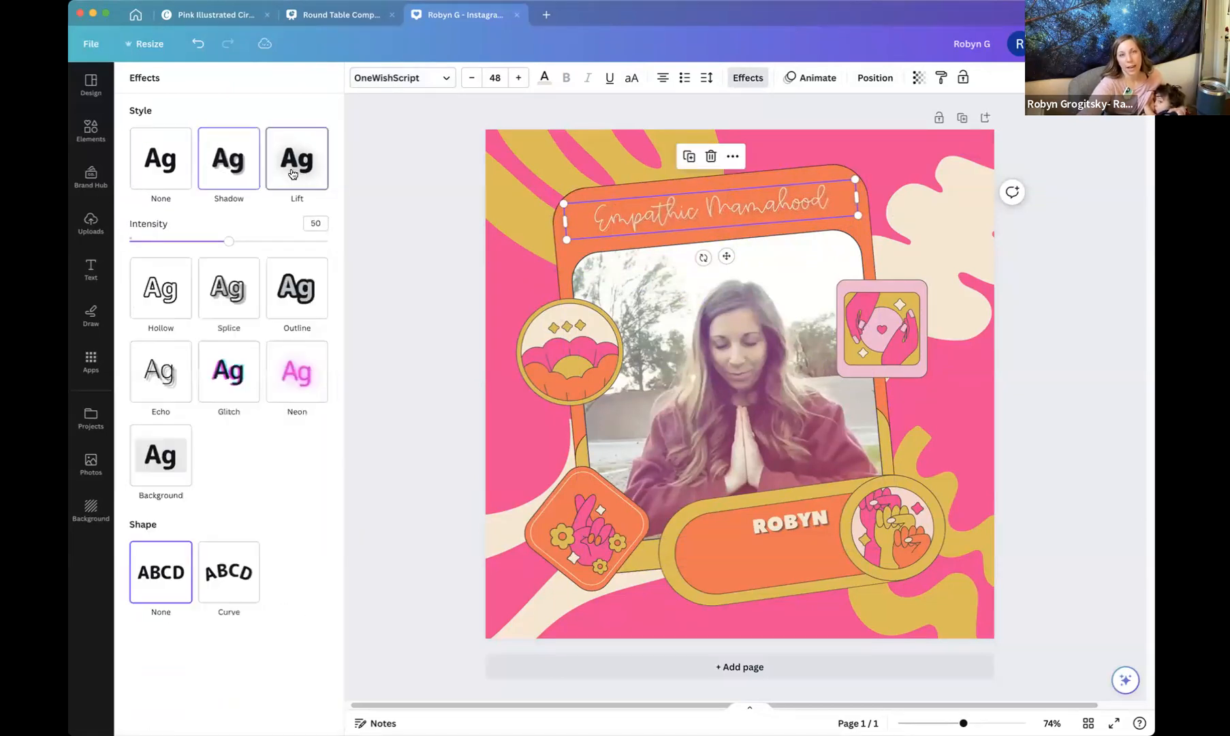
click(163, 175)
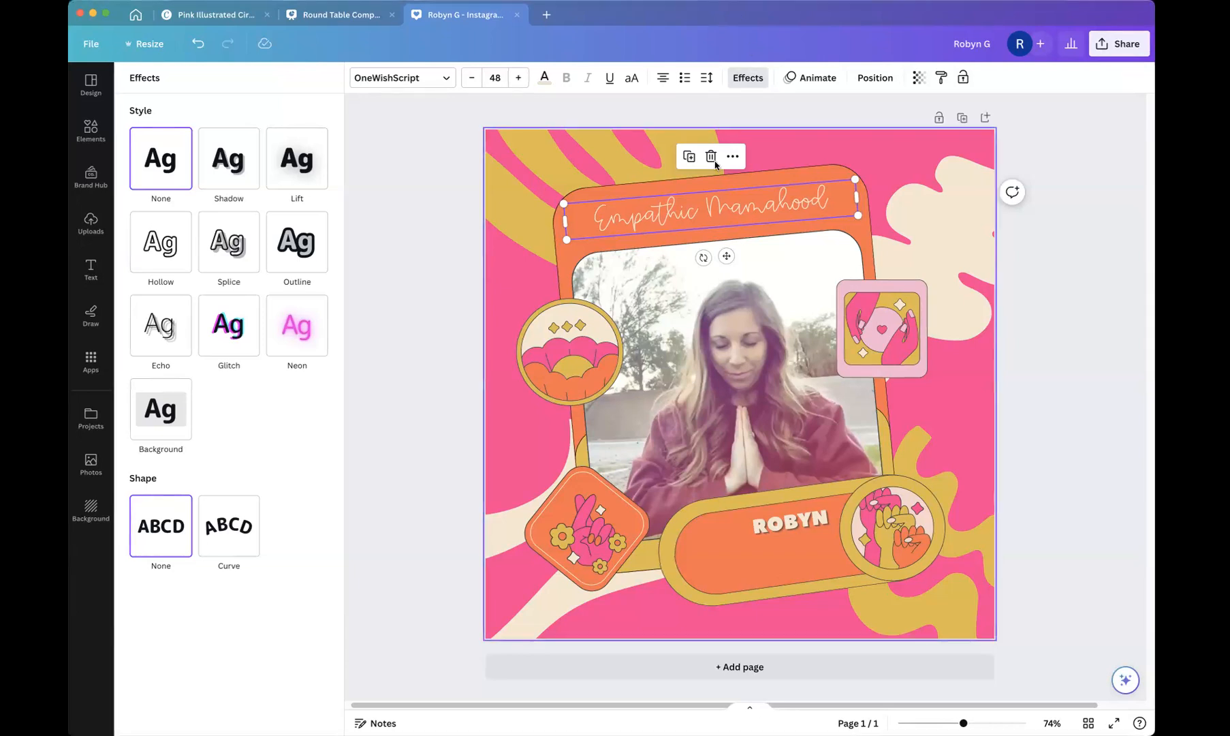
Apply the Curve shape to the heading and set its curve to 11.
click(221, 525)
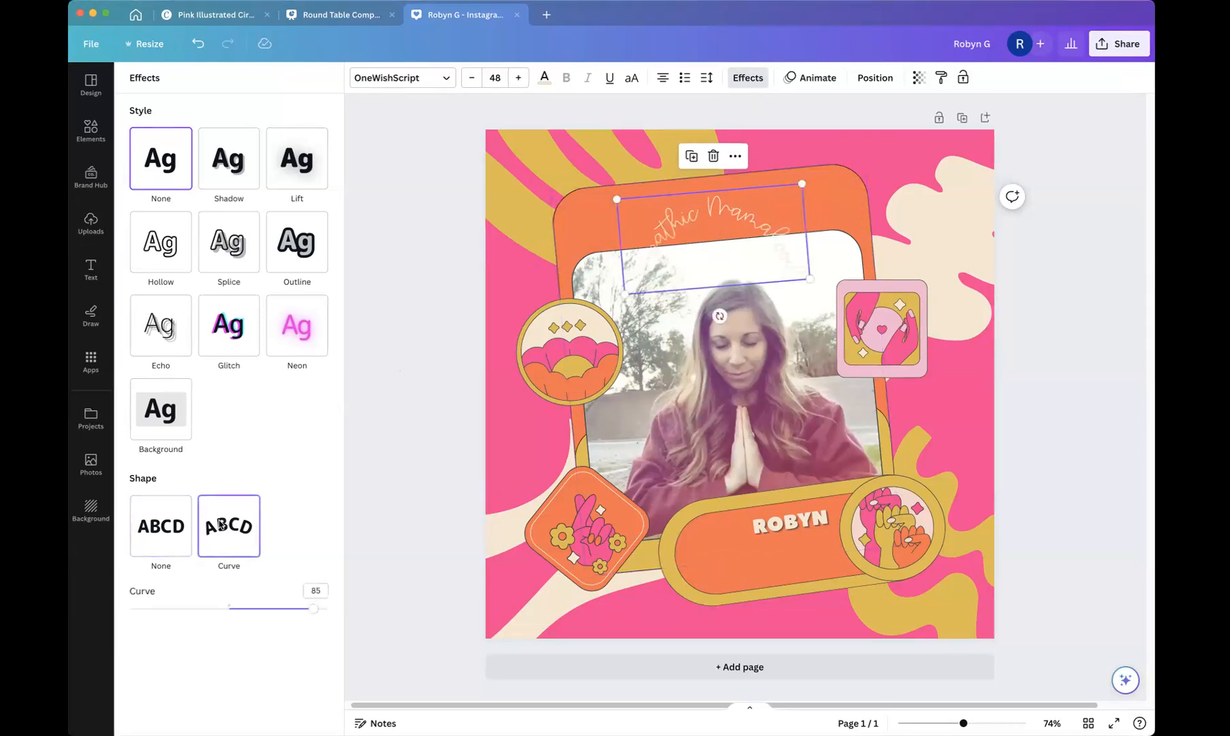
drag(311, 613, 247, 611)
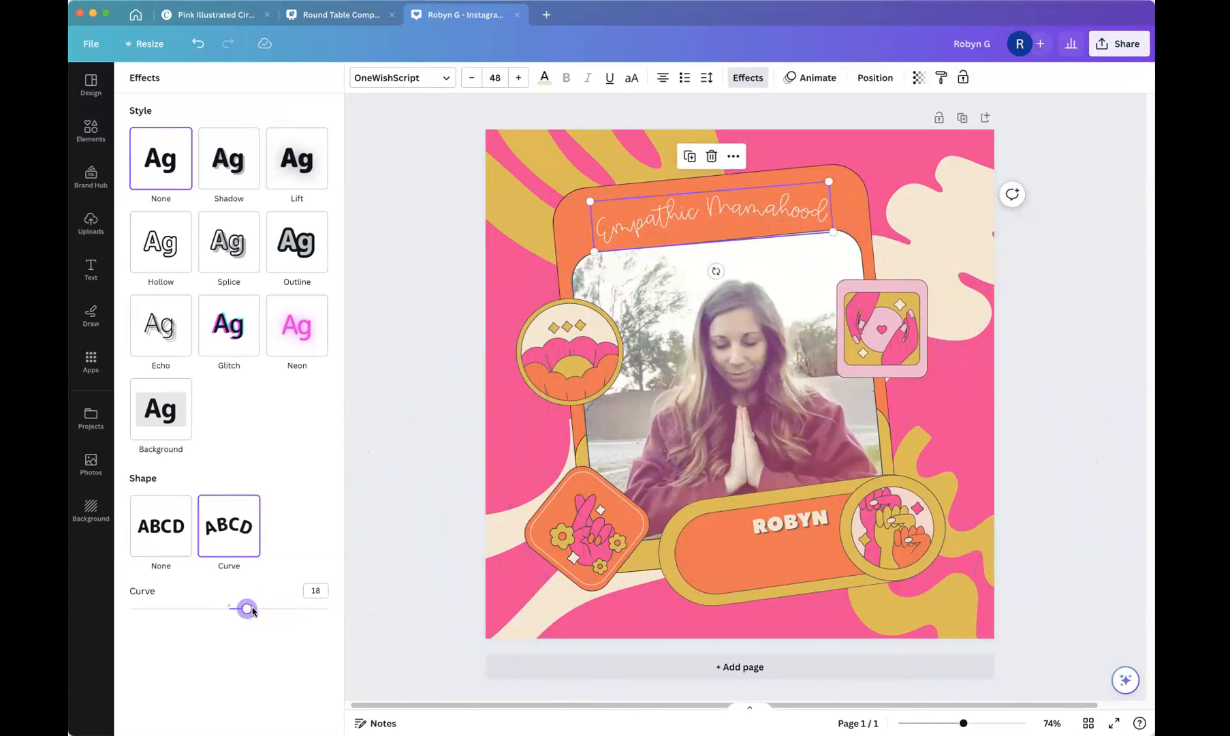
mouse_move(247, 609)
mouse_down()
mouse_move(272, 610)
mouse_move(240, 609)
mouse_up()
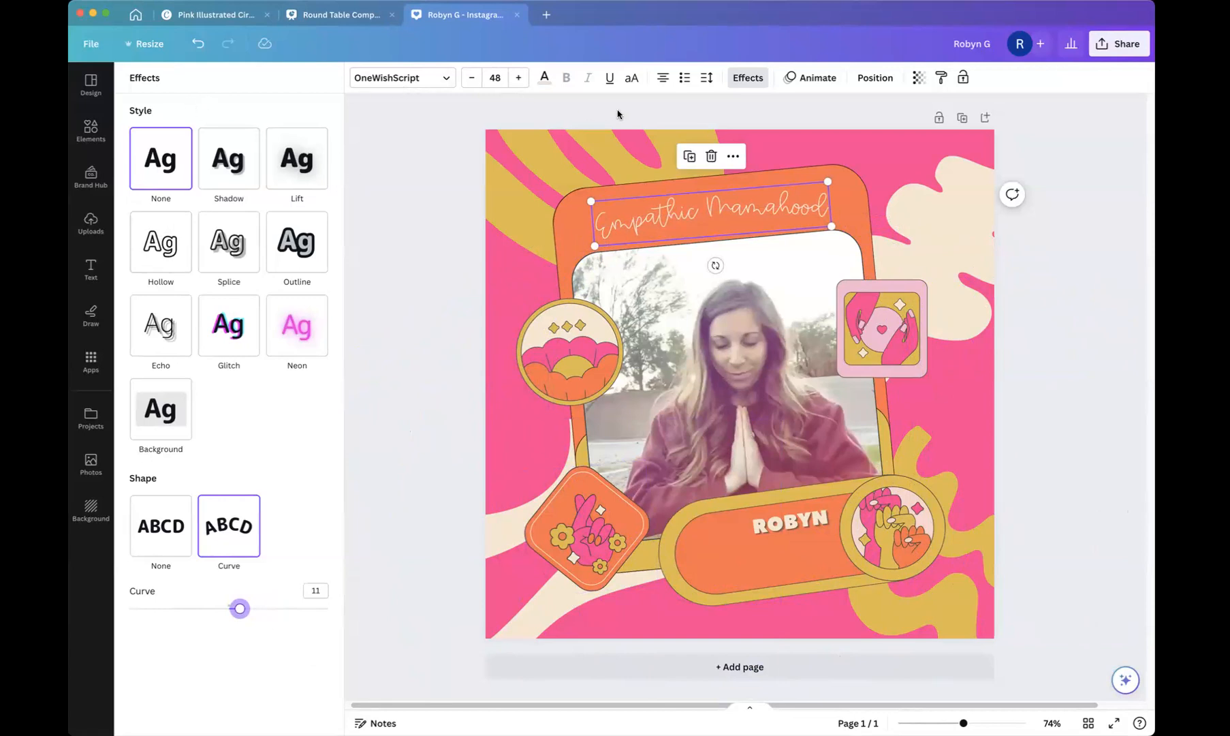
click(643, 108)
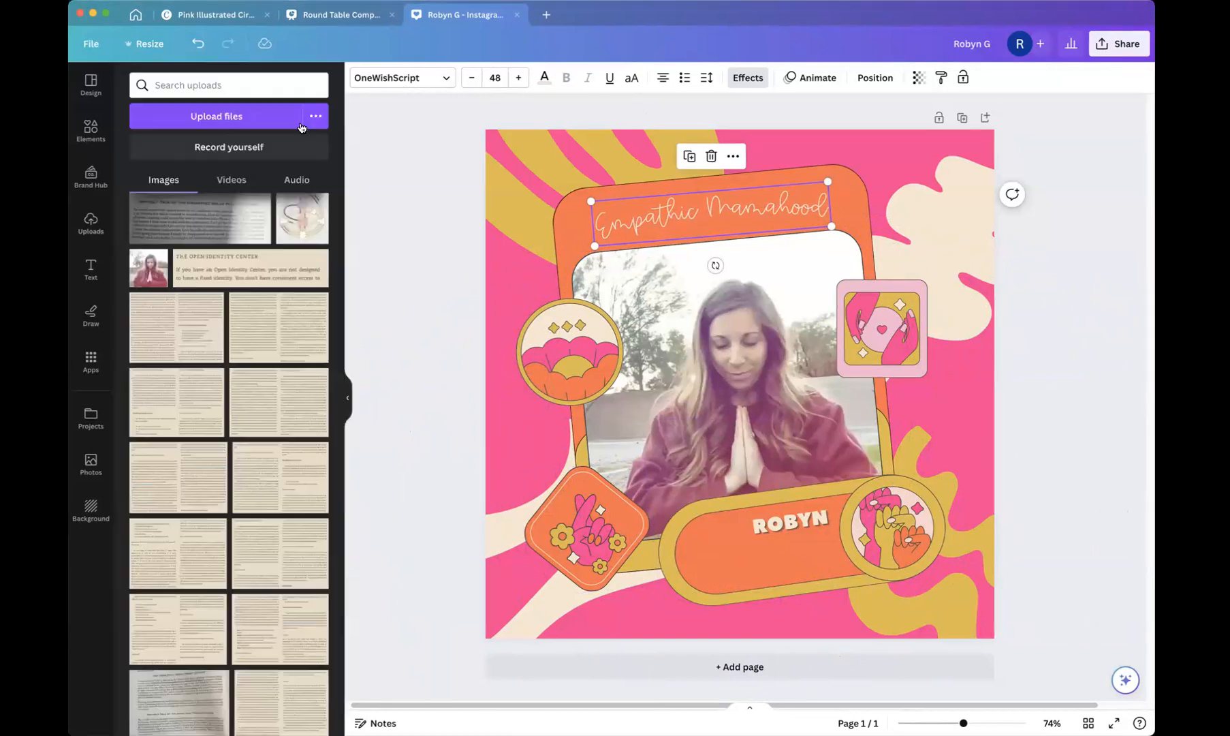
Search the design templates for ebook page layouts.
click(91, 85)
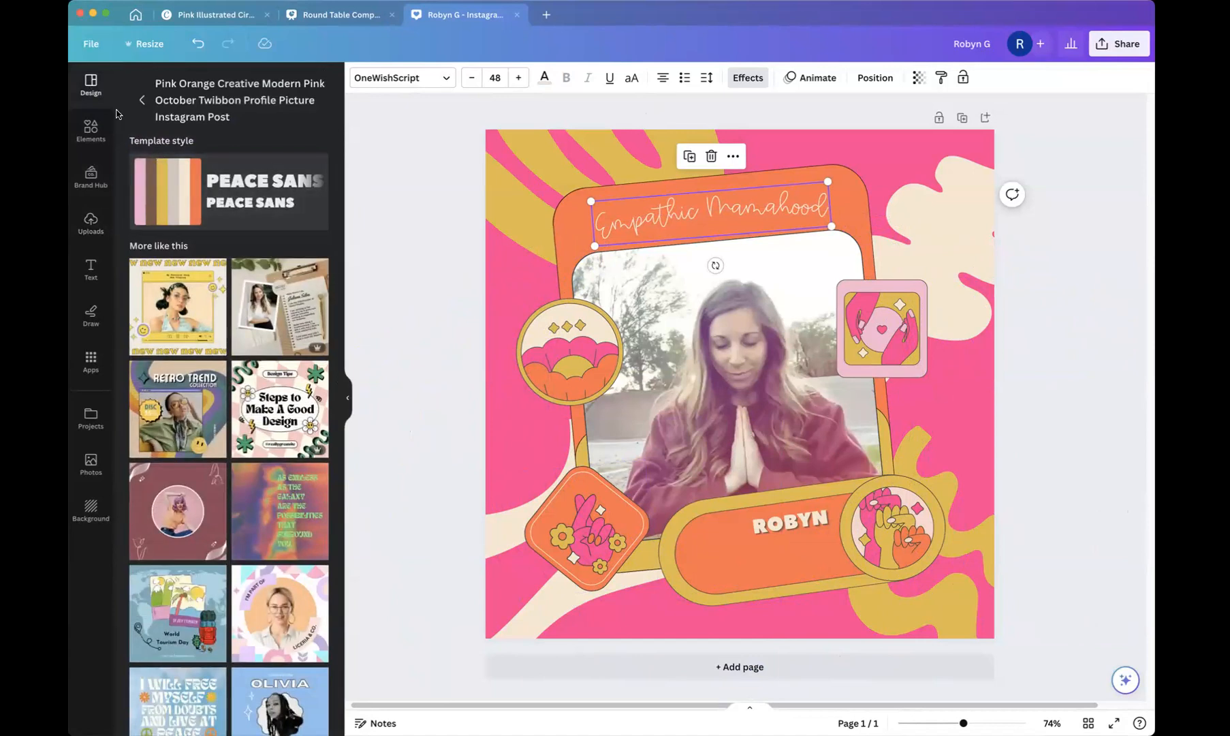
click(141, 100)
click(204, 85)
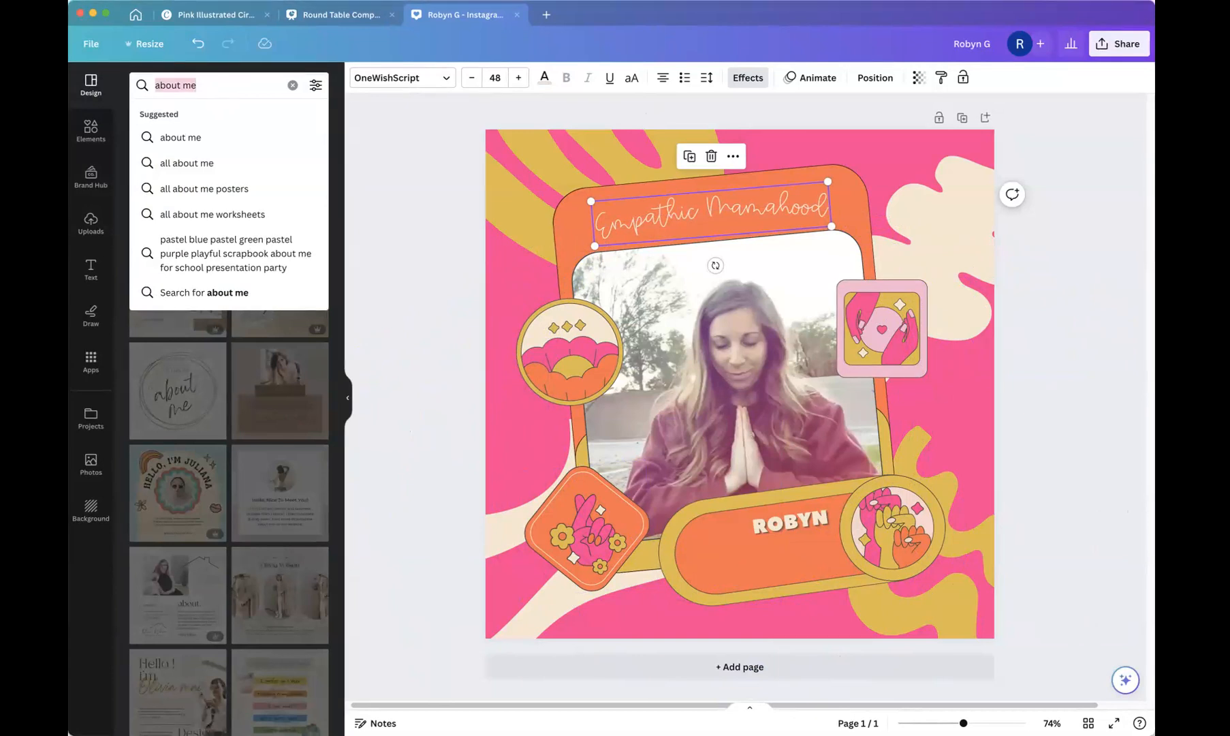
text(ebook)
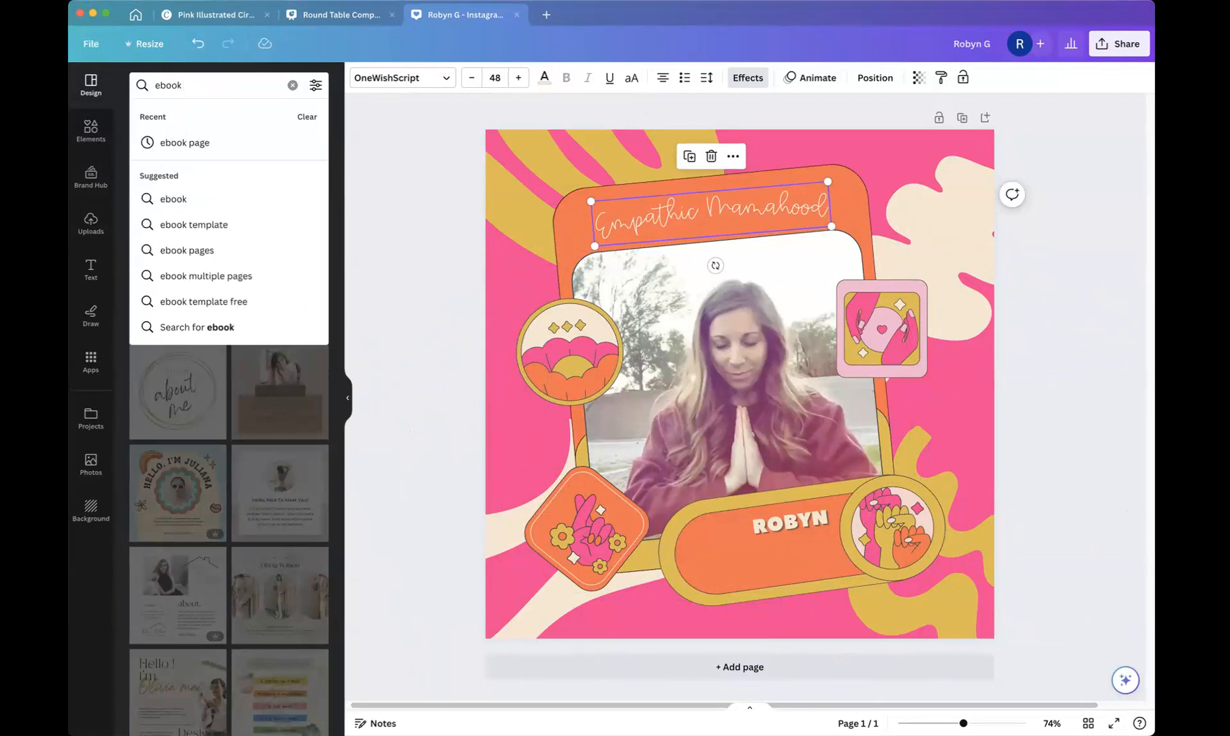
click(194, 144)
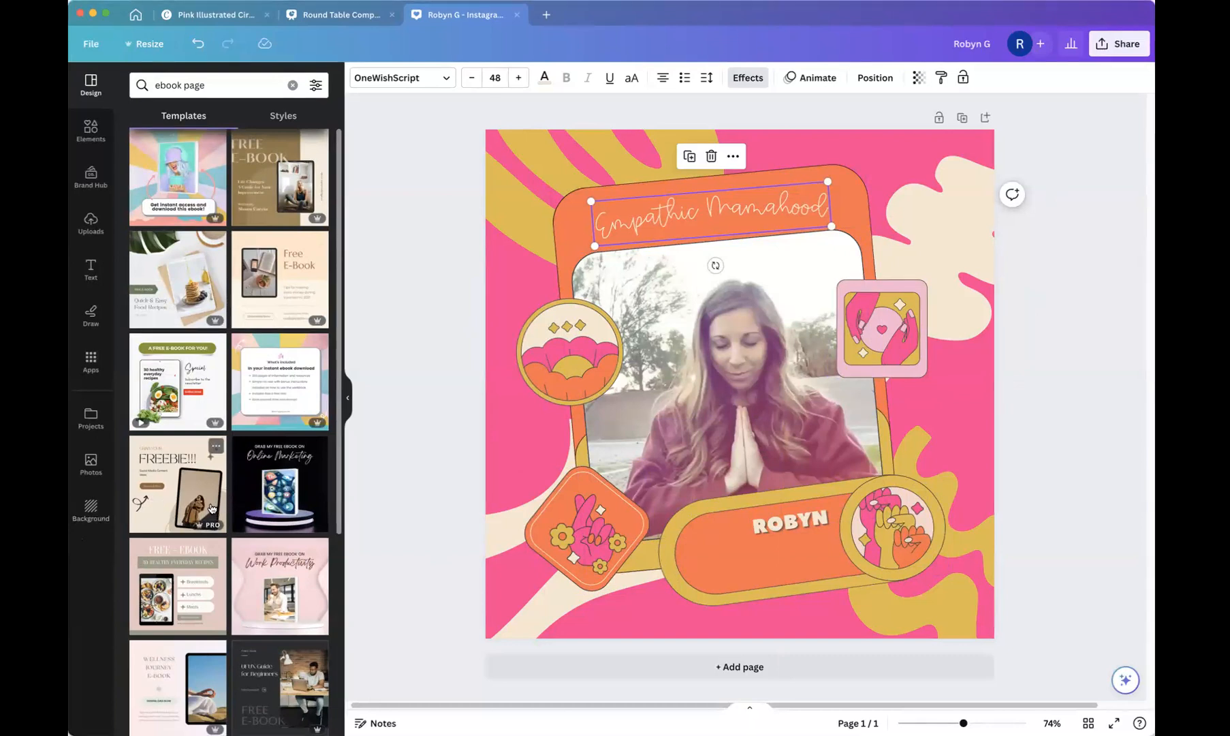
scroll(211, 507, down, 1)
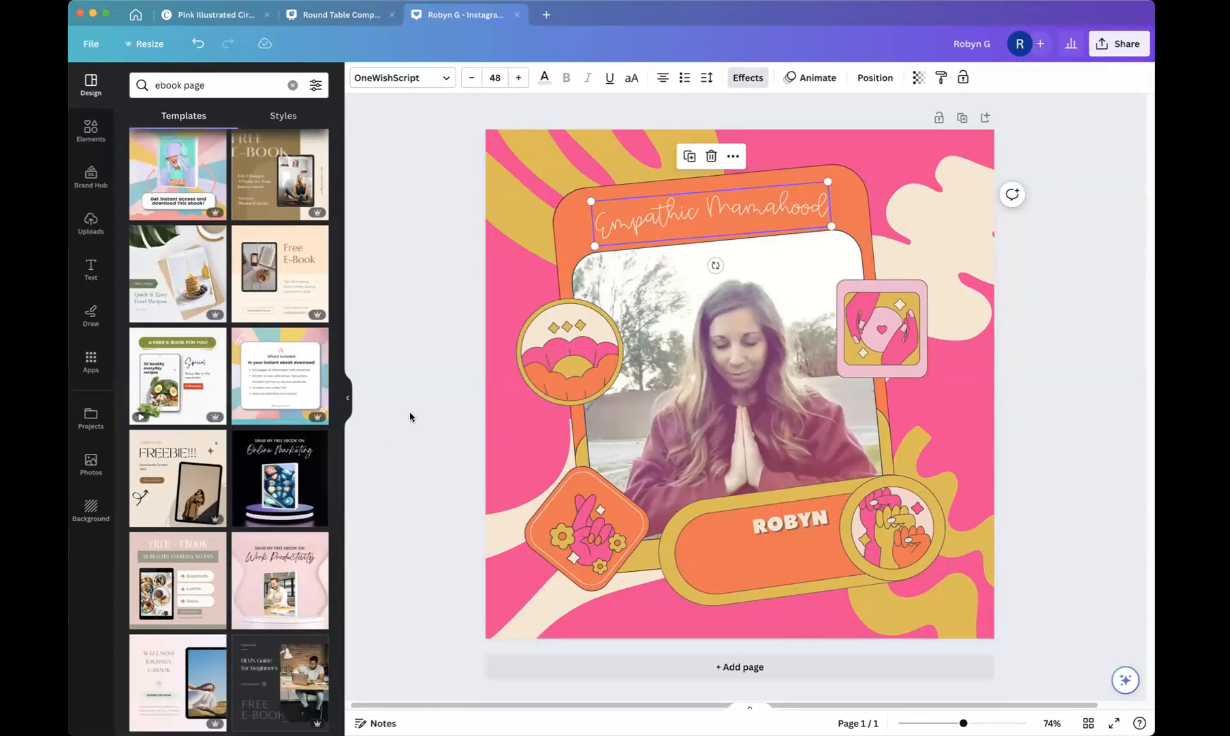
click(438, 263)
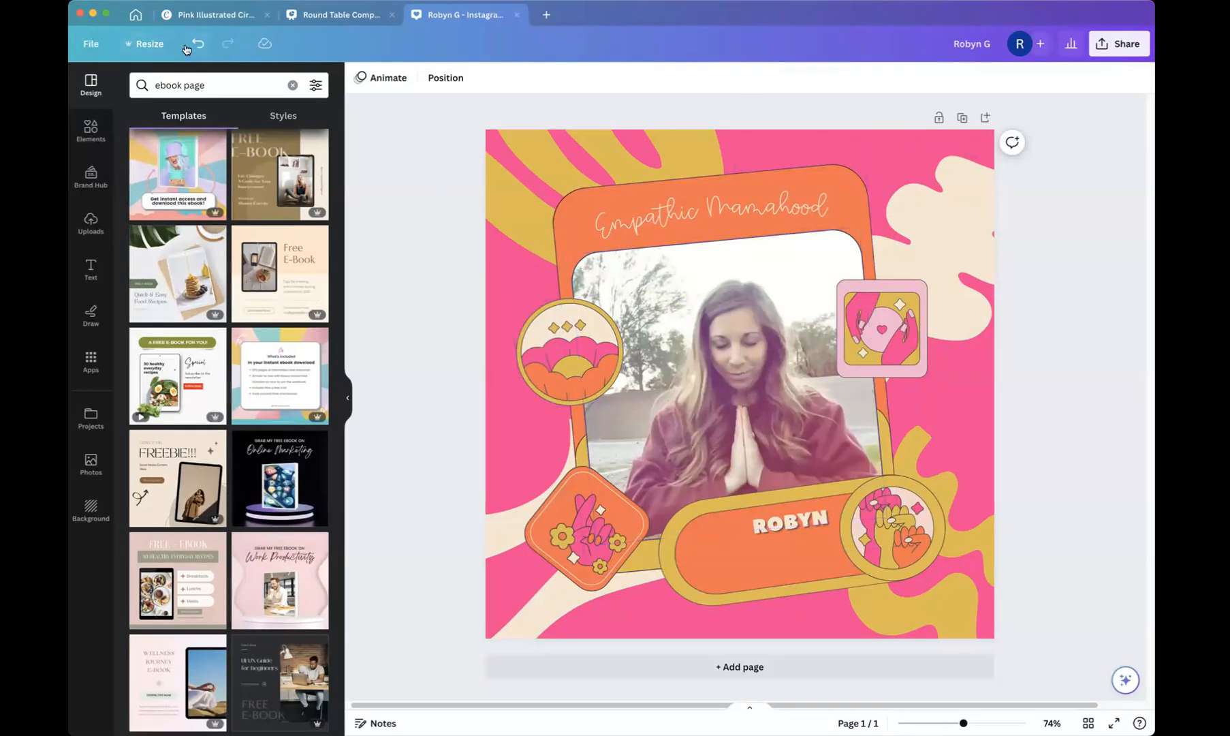
Copy and resize the design to the Instagram Story format, 1080 × 1920 px.
click(146, 46)
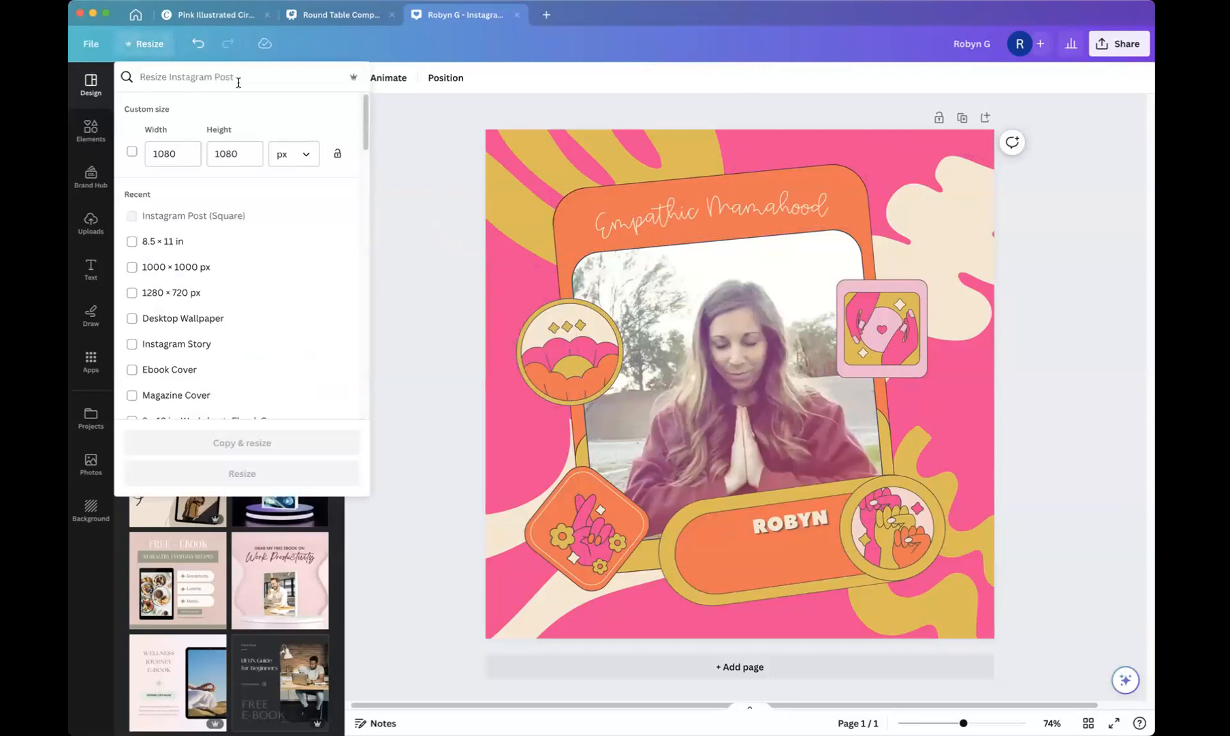
click(132, 344)
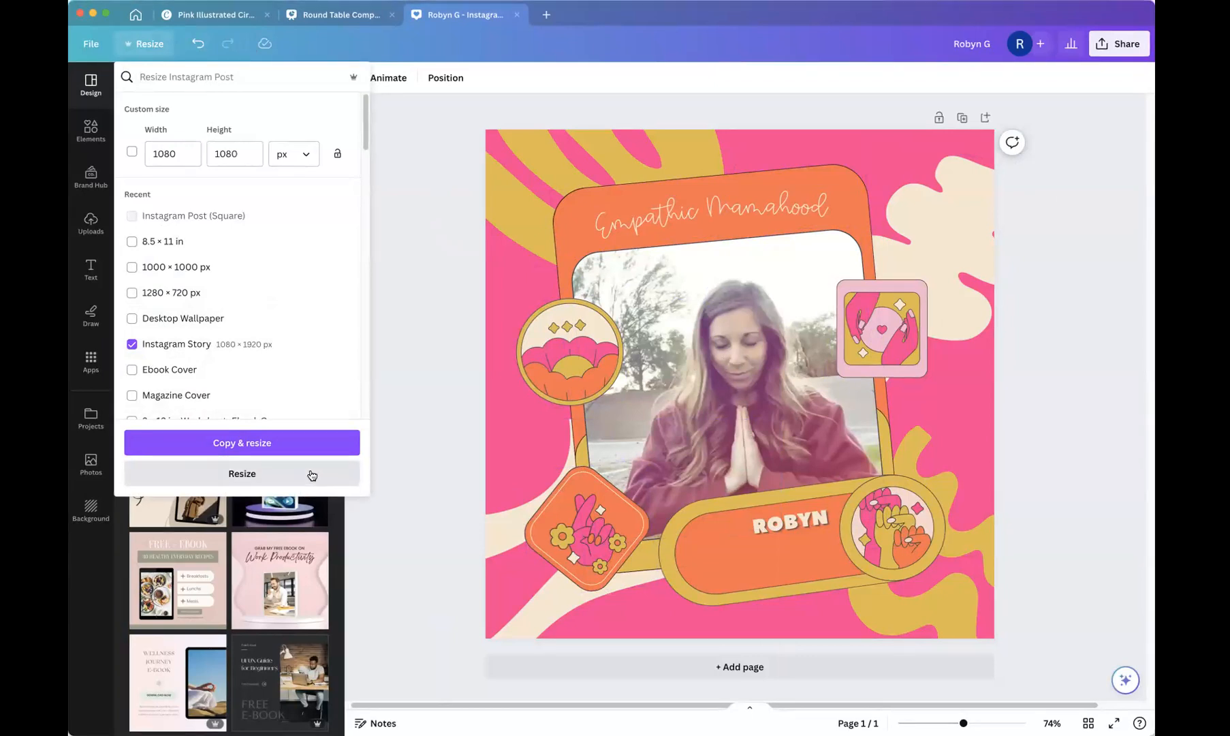
click(272, 443)
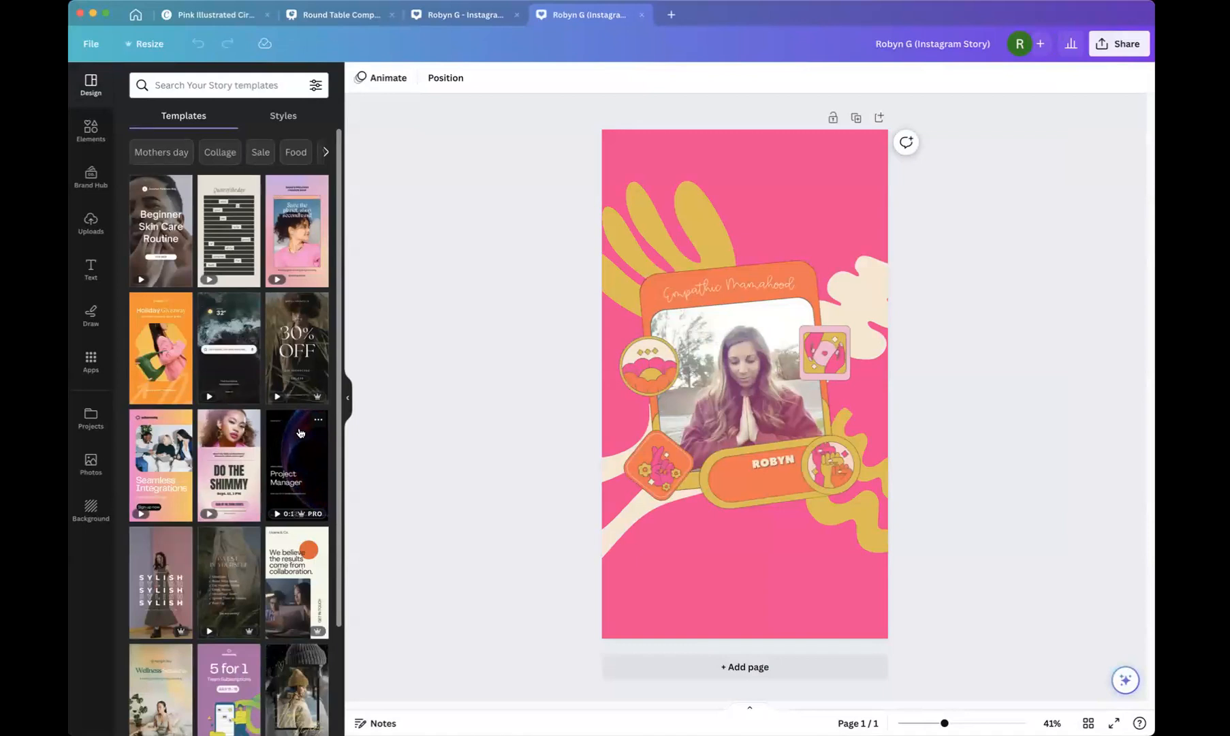
Move the yellow leaf shape up to the story's top-right corner, undoing the extra rotation adjustments.
drag(724, 601, 706, 580)
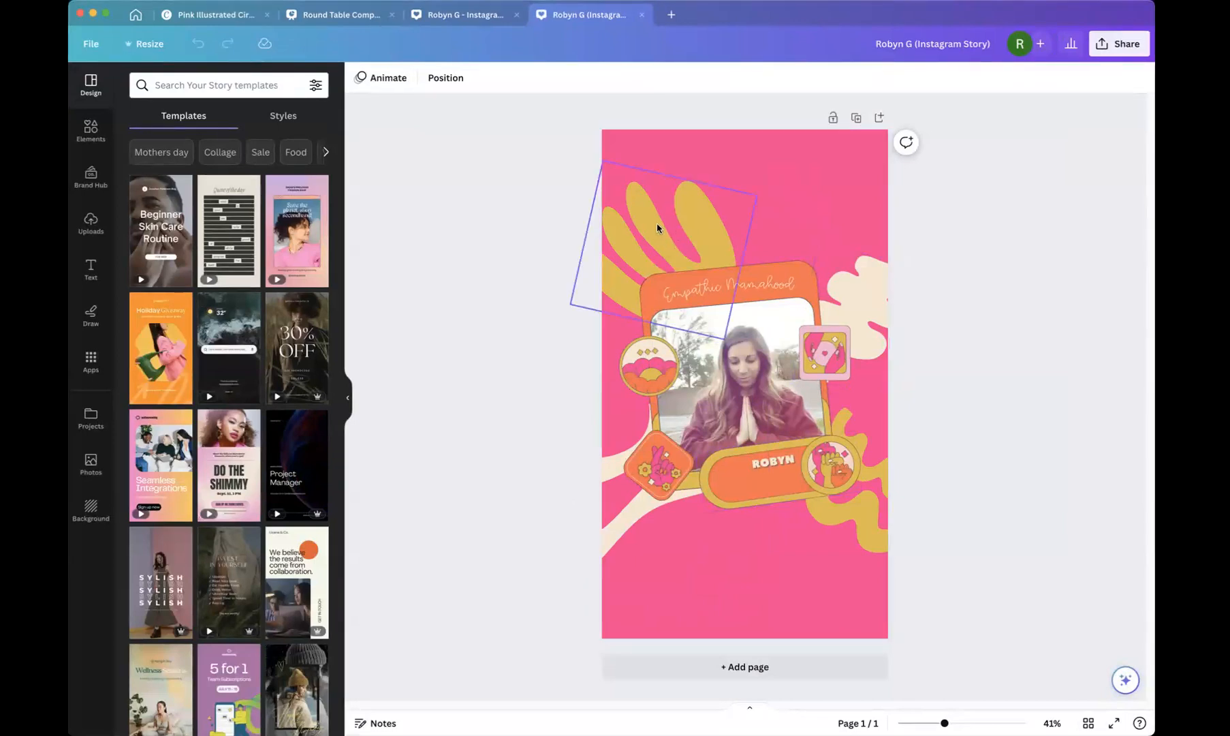
click(660, 244)
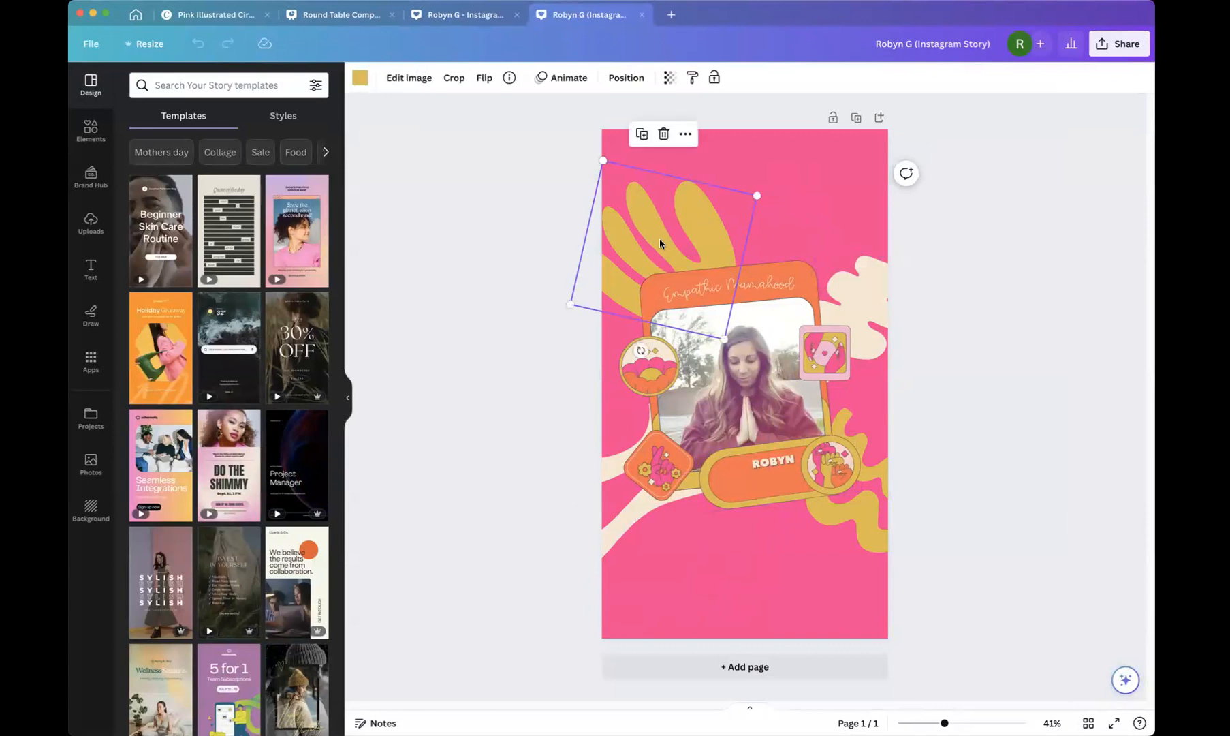
drag(680, 240, 816, 132)
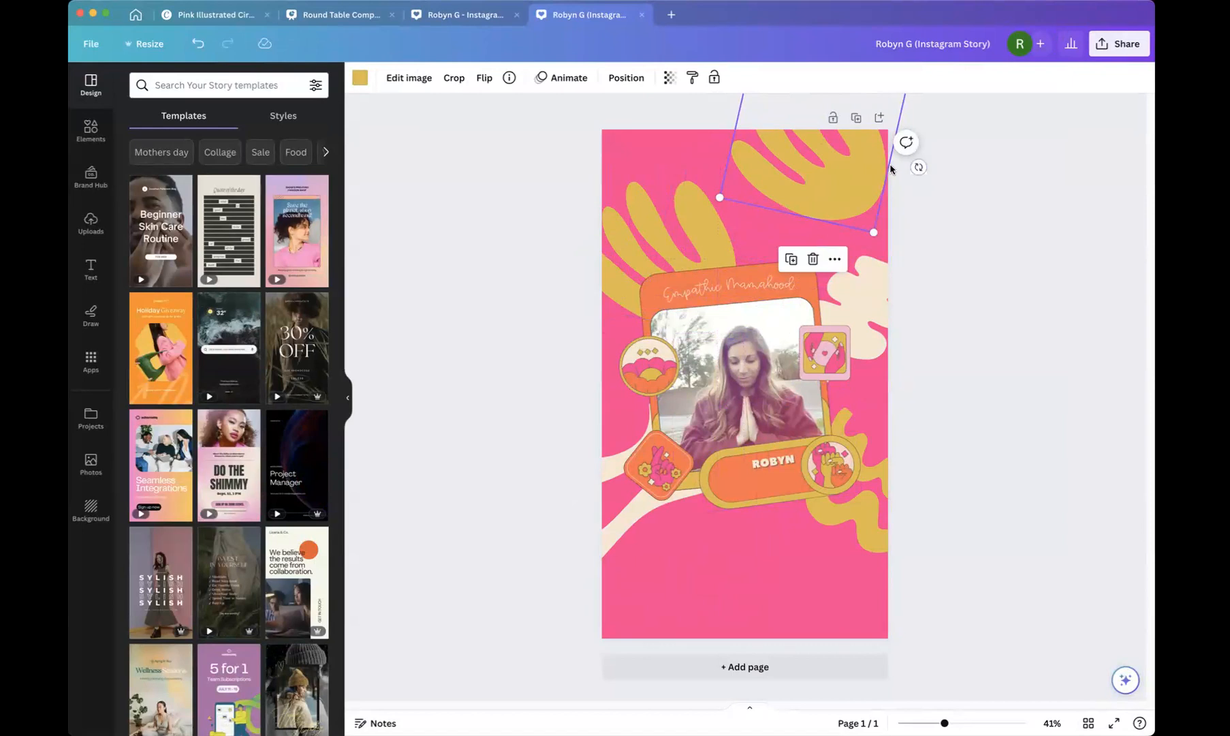
drag(918, 167, 766, 255)
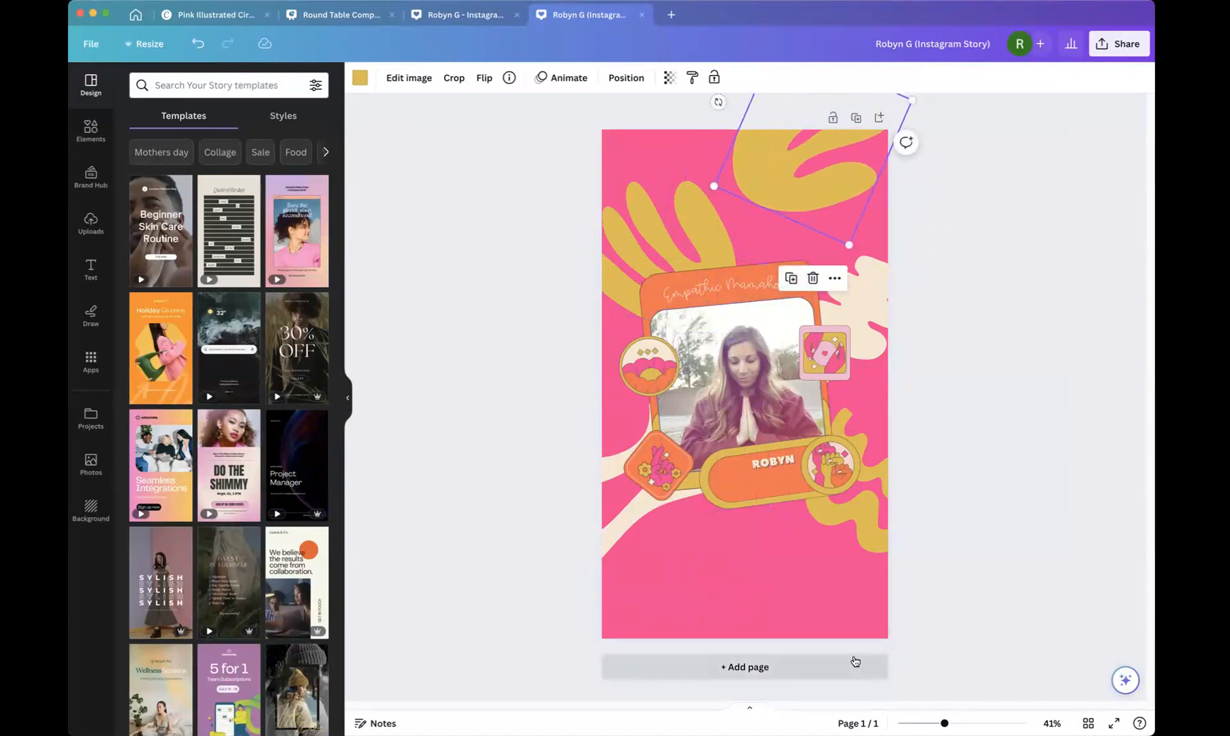
click(873, 345)
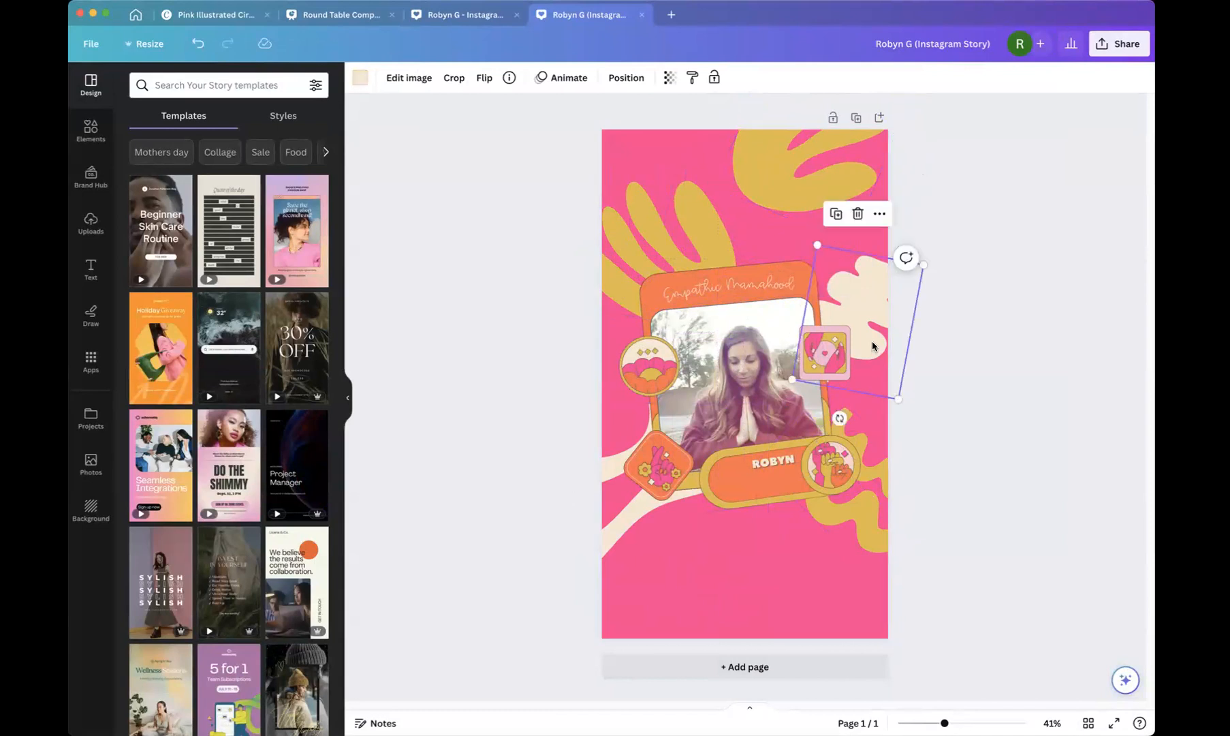
key(super+z)
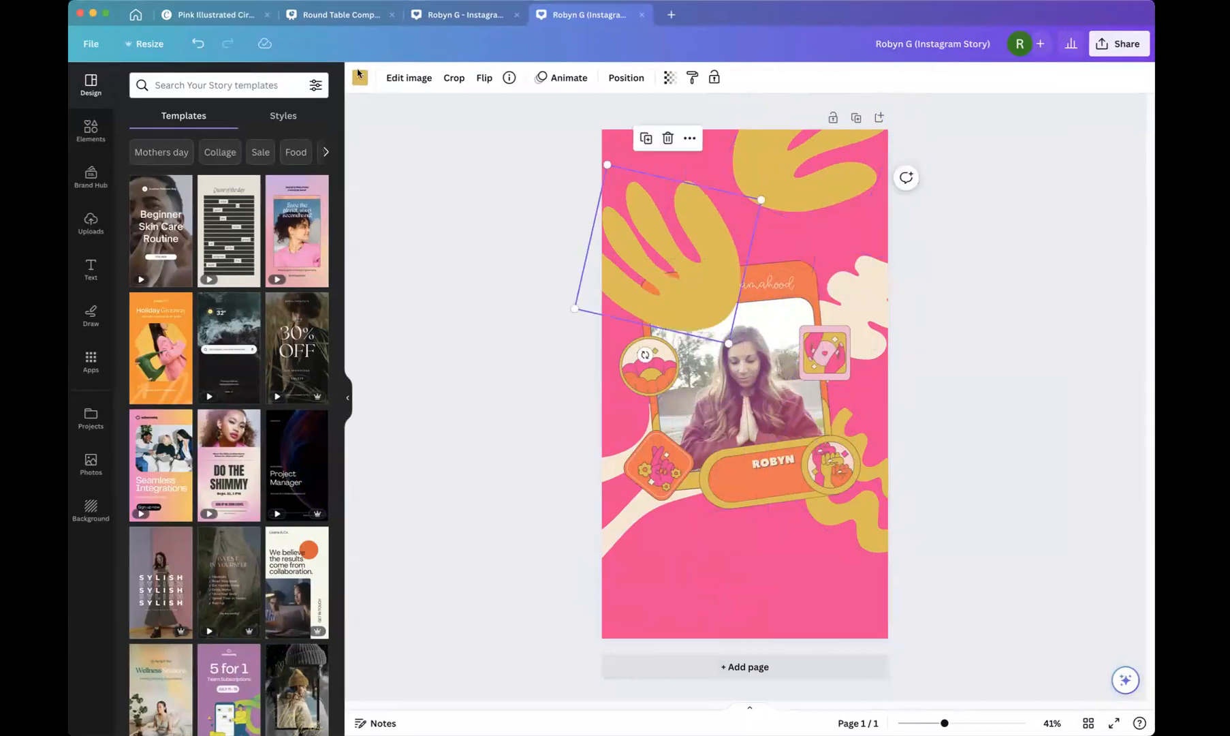
click(207, 44)
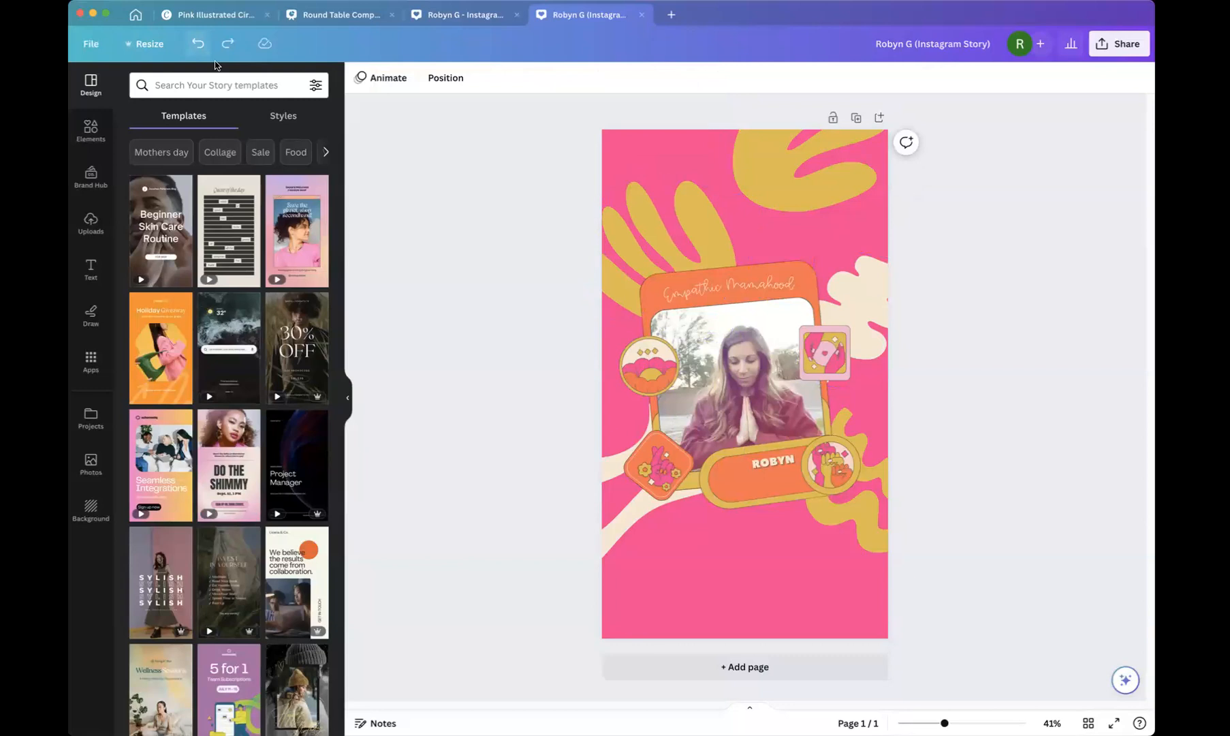
Duplicate the cream blob shape and place the copy near the bottom-left of the story.
click(856, 289)
key(super+d)
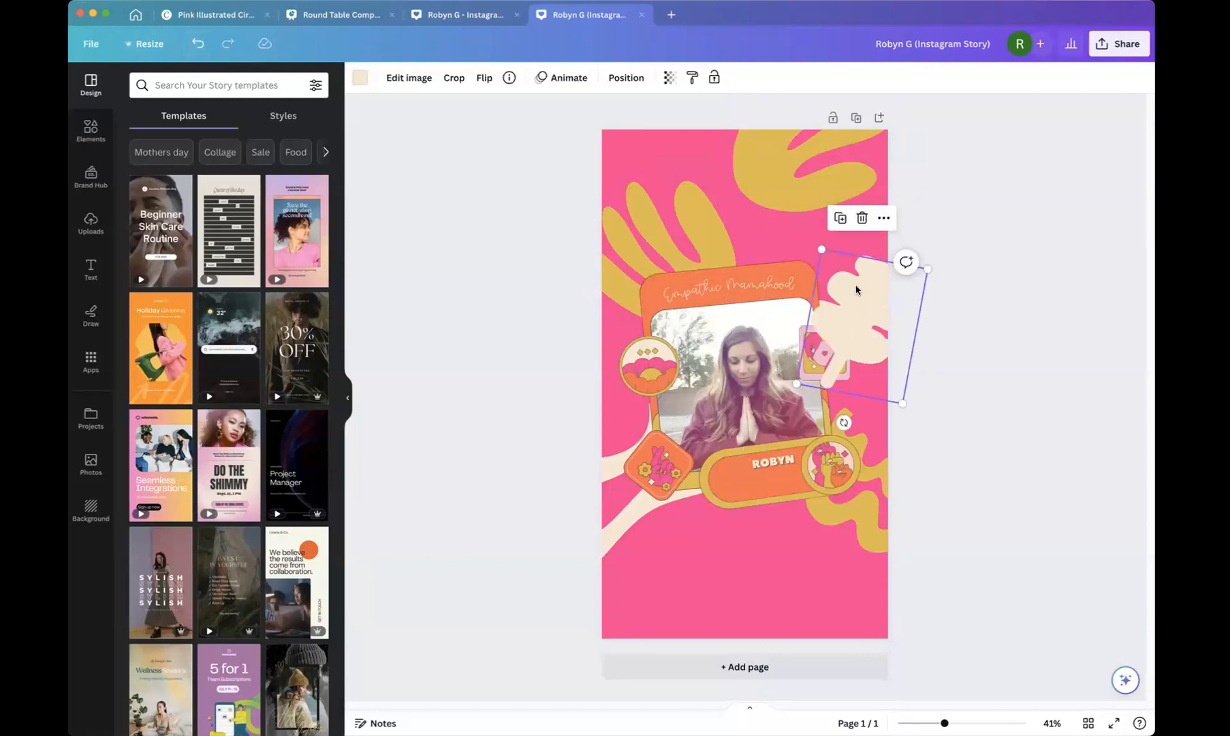
drag(856, 290, 749, 561)
drag(786, 629, 719, 586)
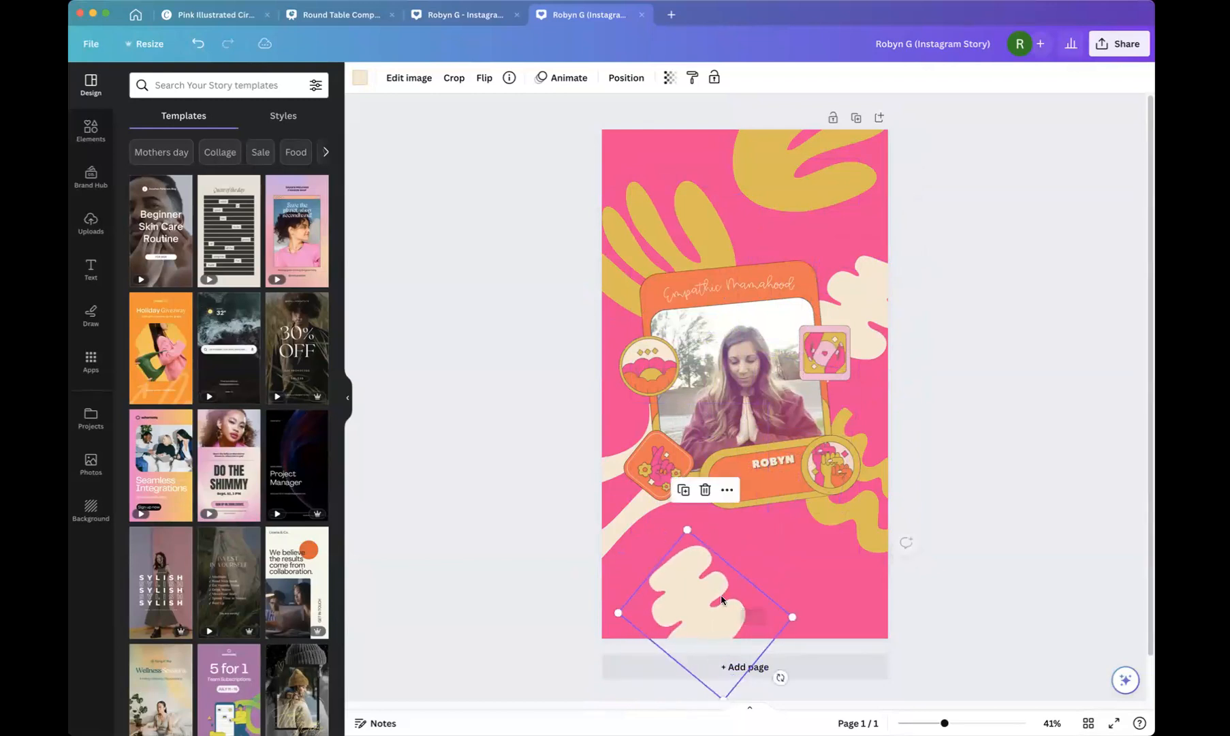
Duplicate the story page and add a new blank page after it.
click(856, 117)
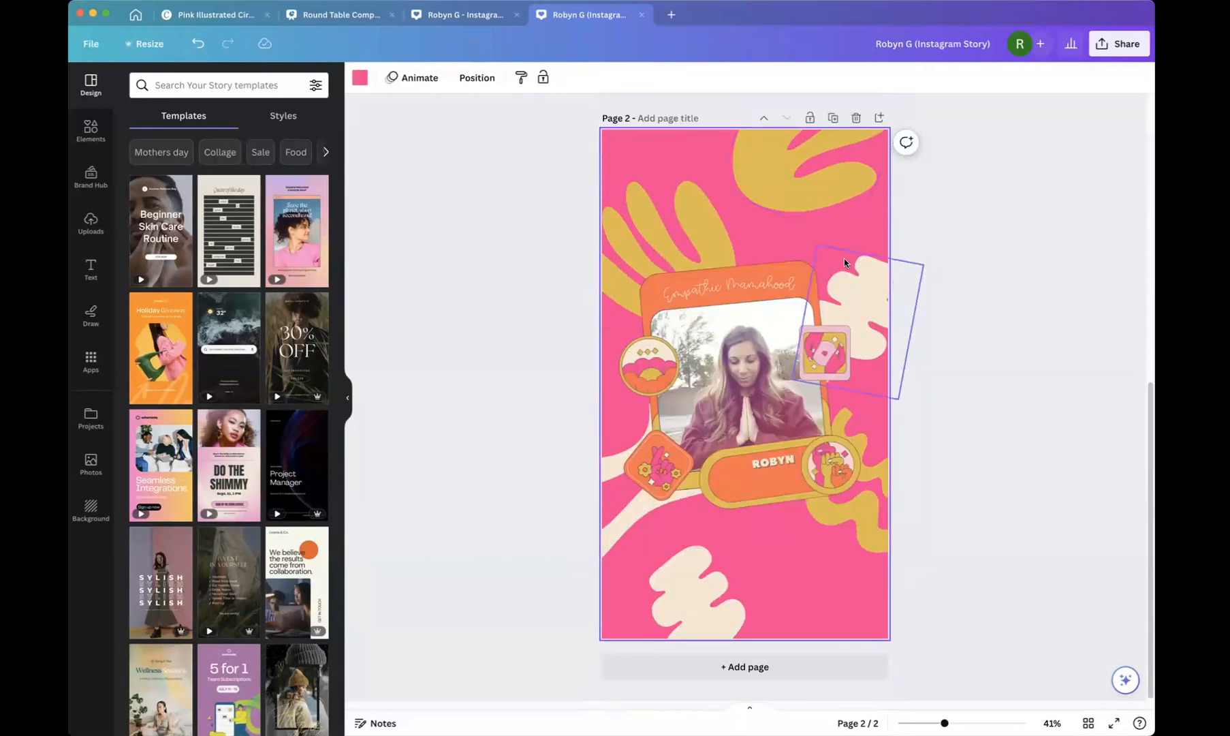
scroll(846, 274, up, 3)
scroll(833, 227, up, 2)
scroll(832, 228, down, 5)
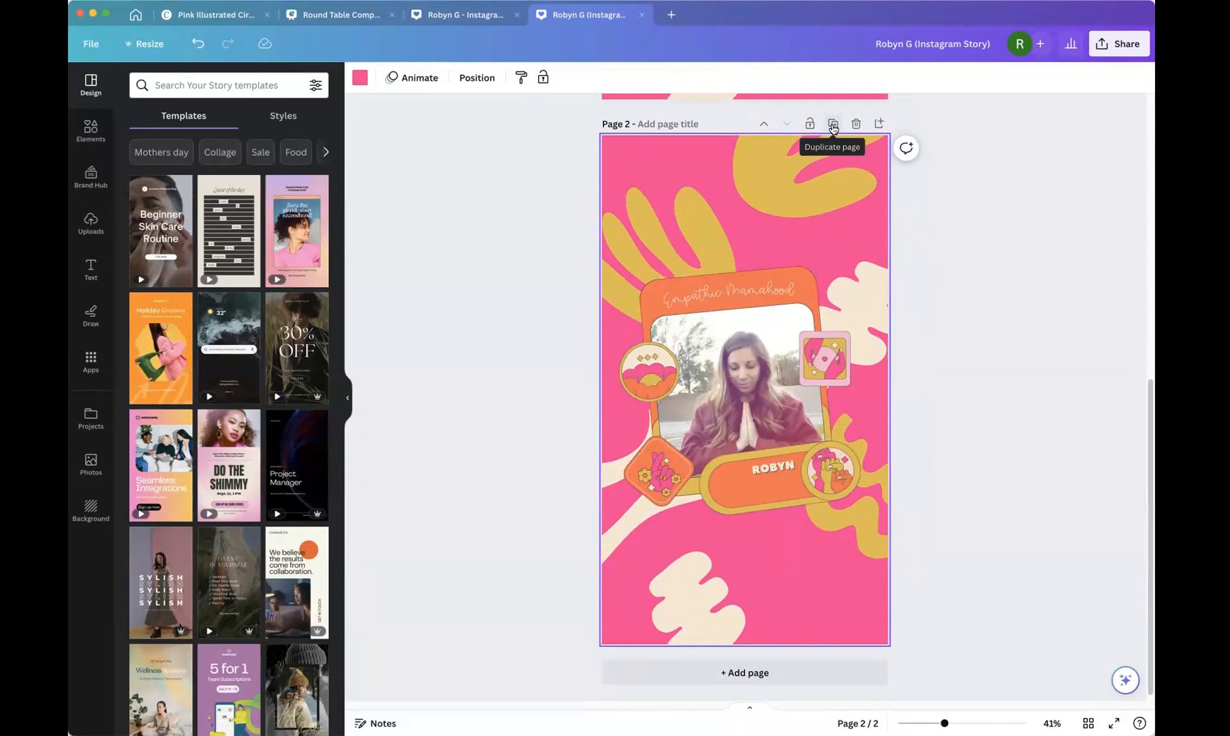
click(879, 125)
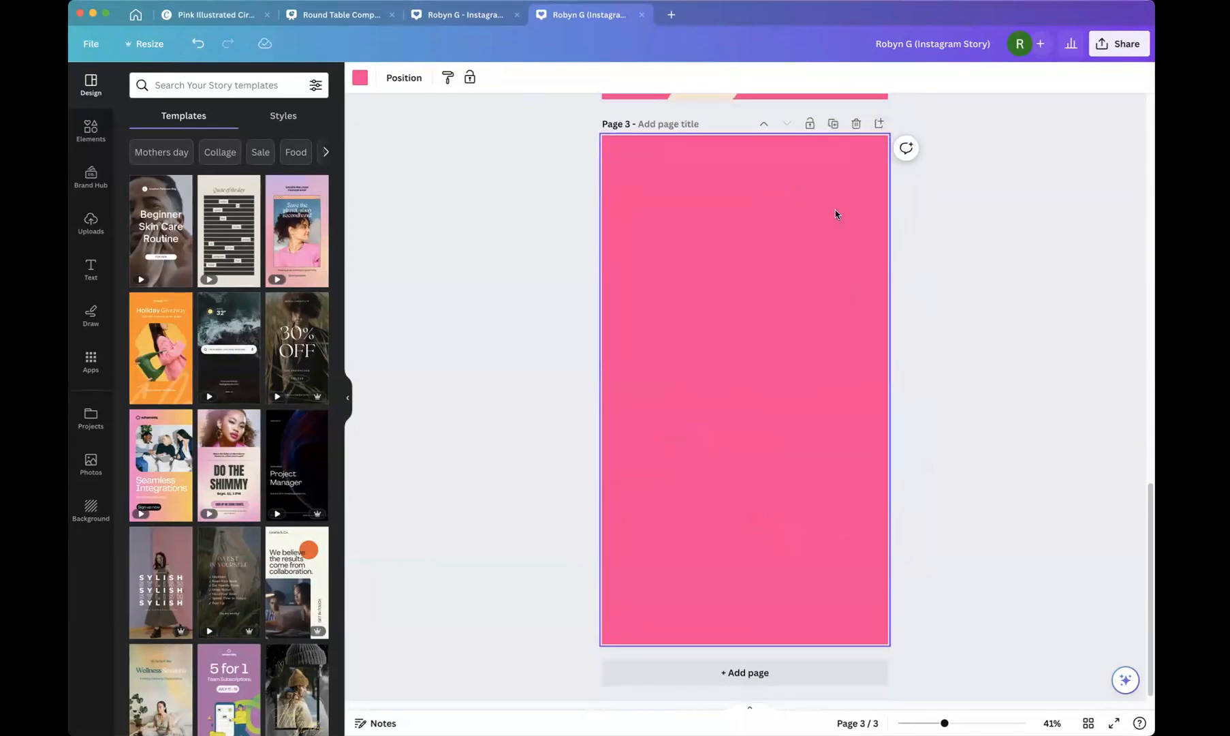
Delete the cream blob shapes from the duplicated second page.
scroll(835, 215, up, 8)
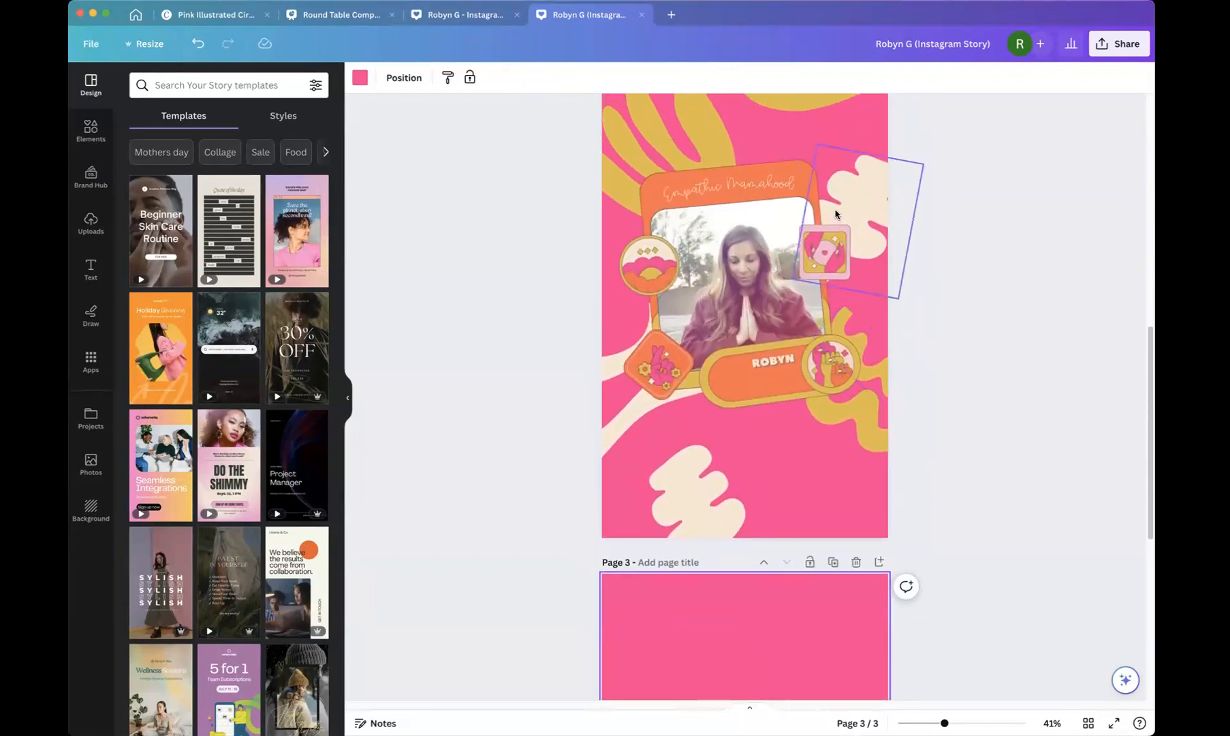
click(796, 168)
key(BackSpace)
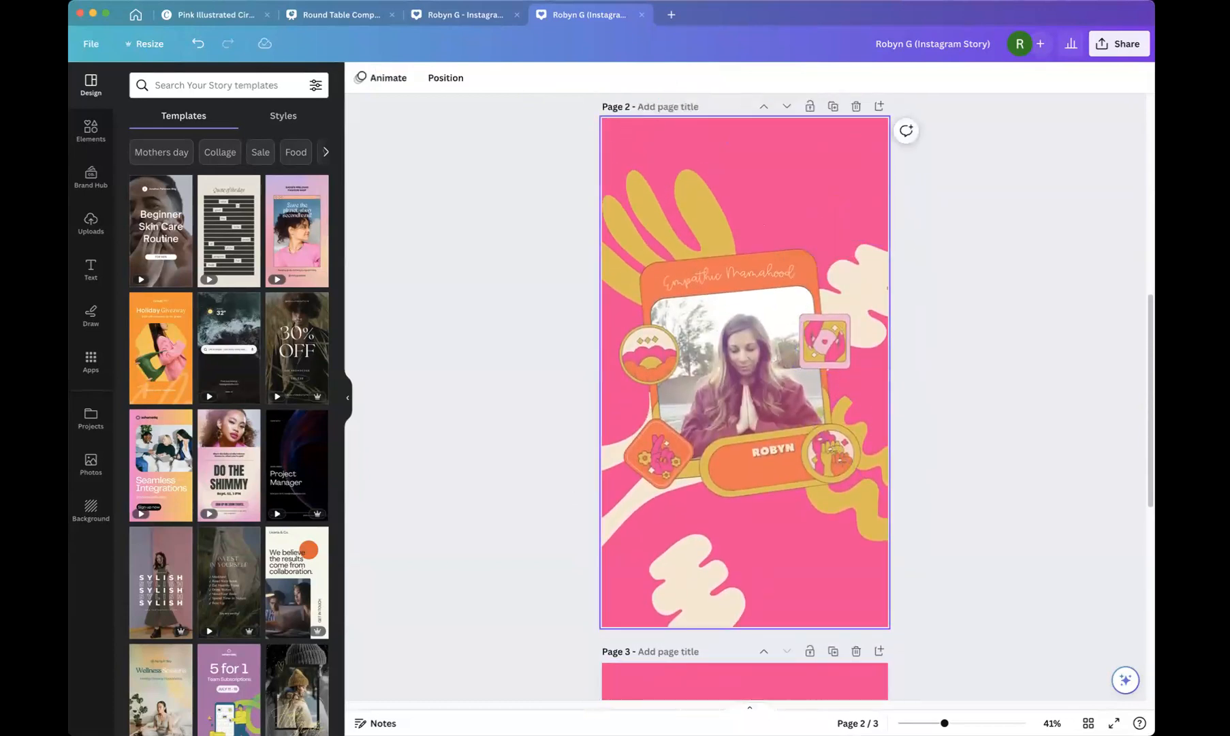
click(708, 545)
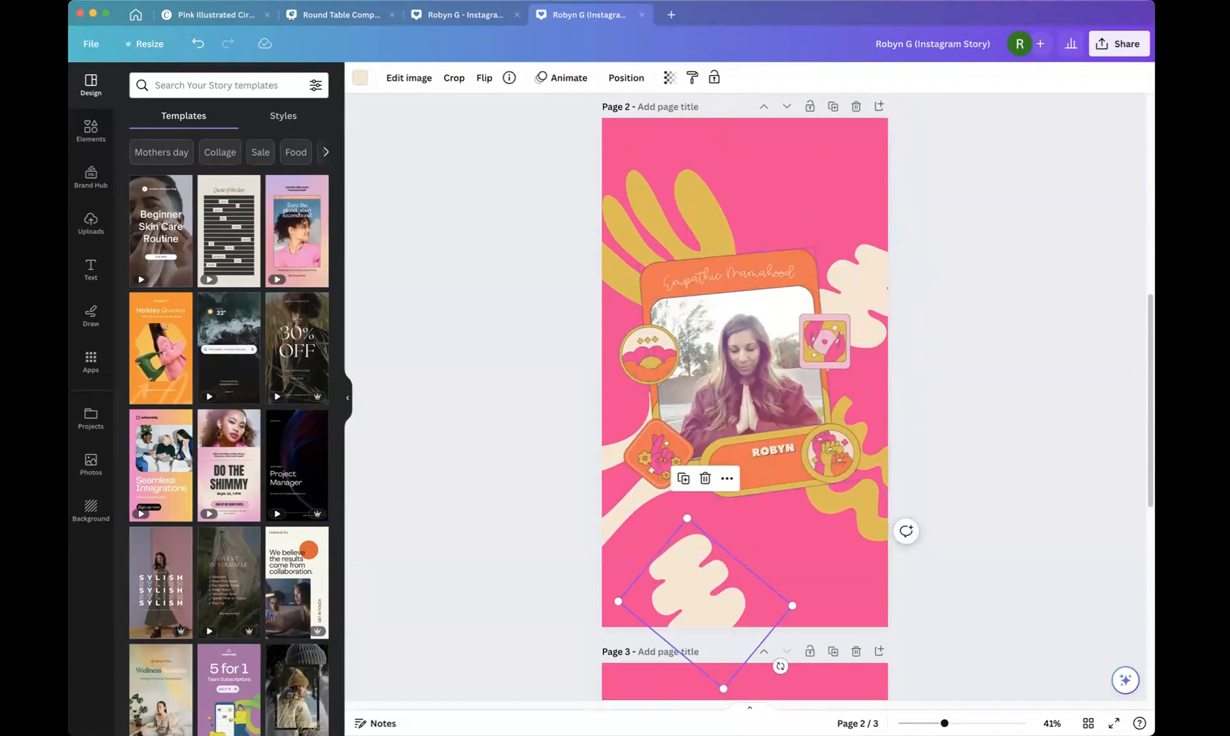
key(BackSpace)
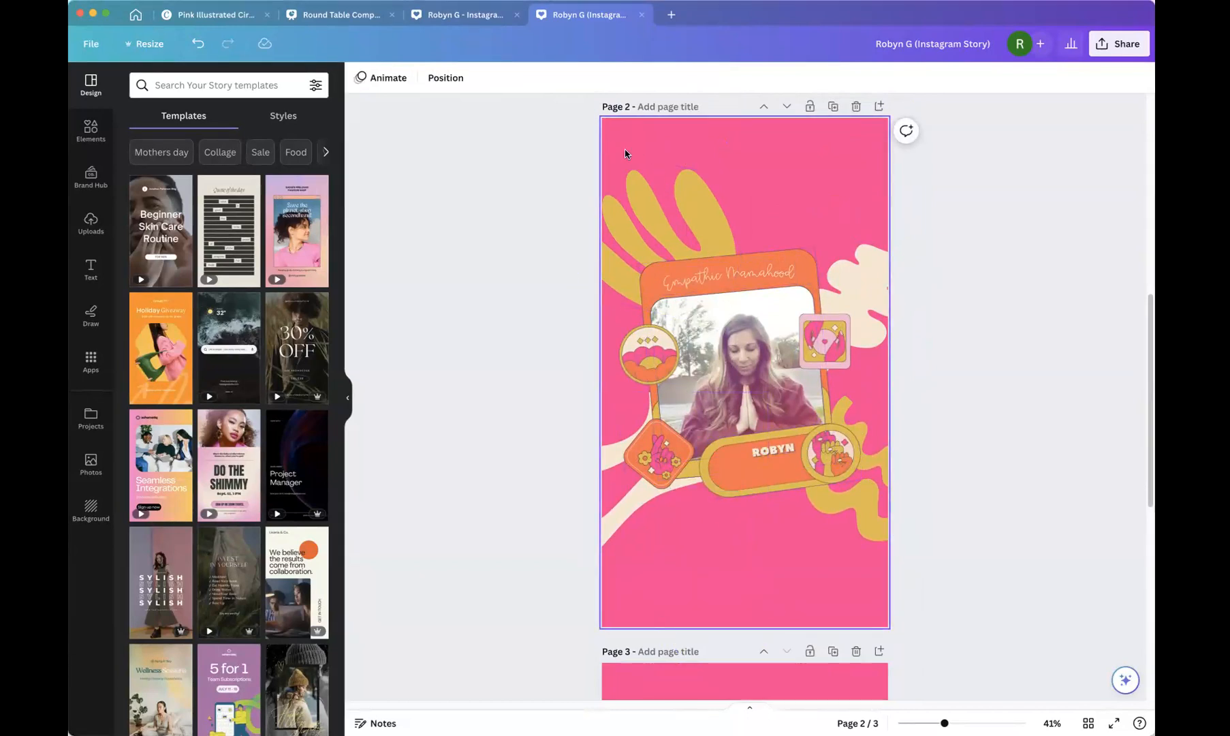
Select all elements on the second story page and enlarge the group to fill the taller page.
drag(610, 140, 884, 571)
drag(570, 149, 504, 119)
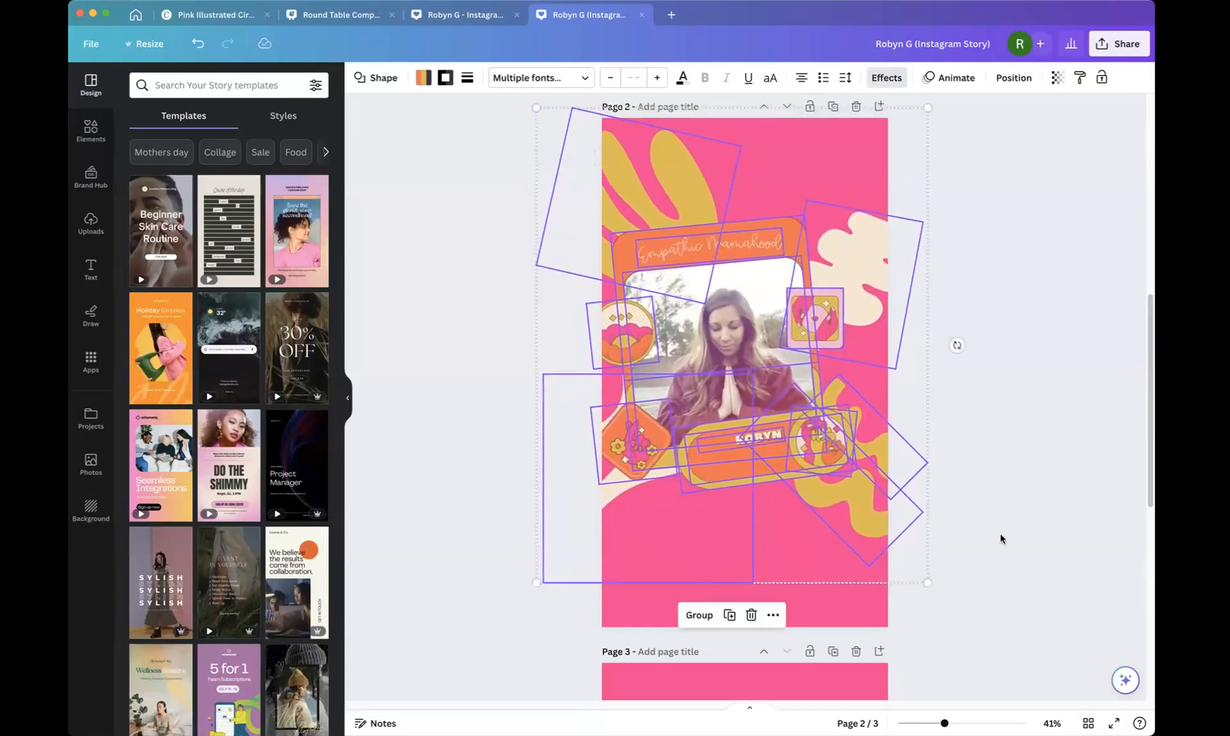
drag(930, 583, 968, 638)
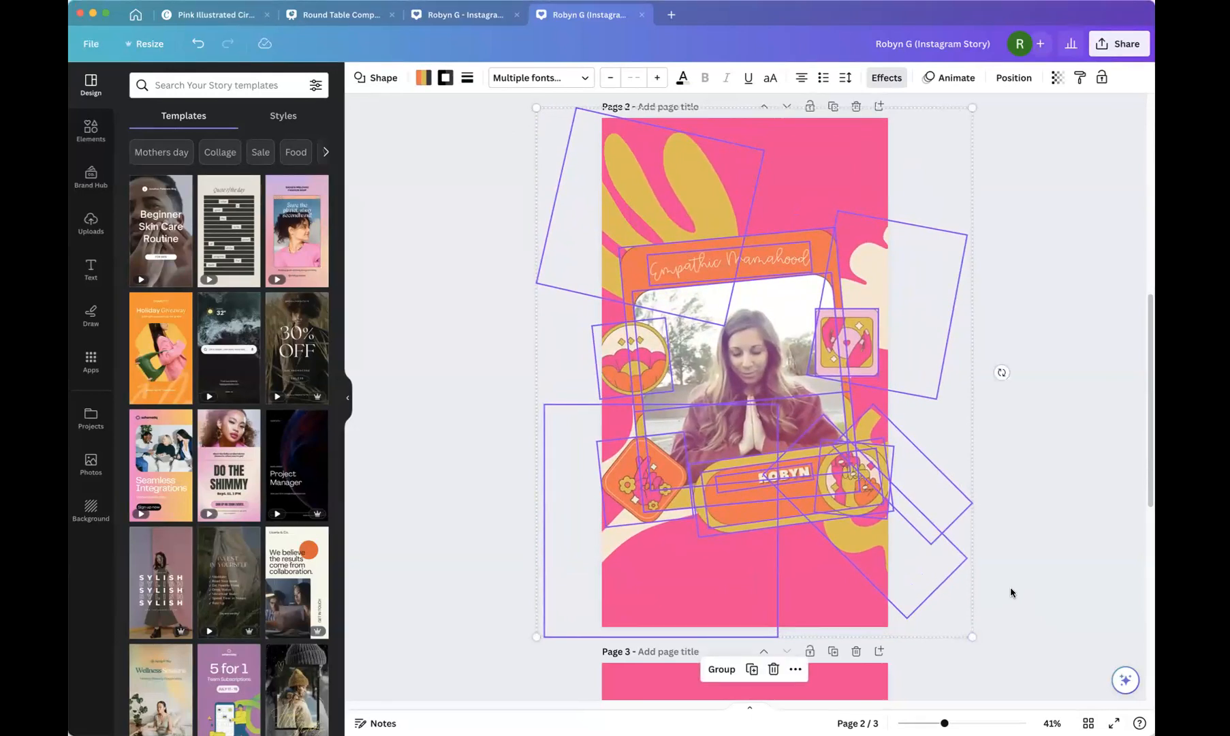
scroll(1046, 445, down, 1)
click(1049, 446)
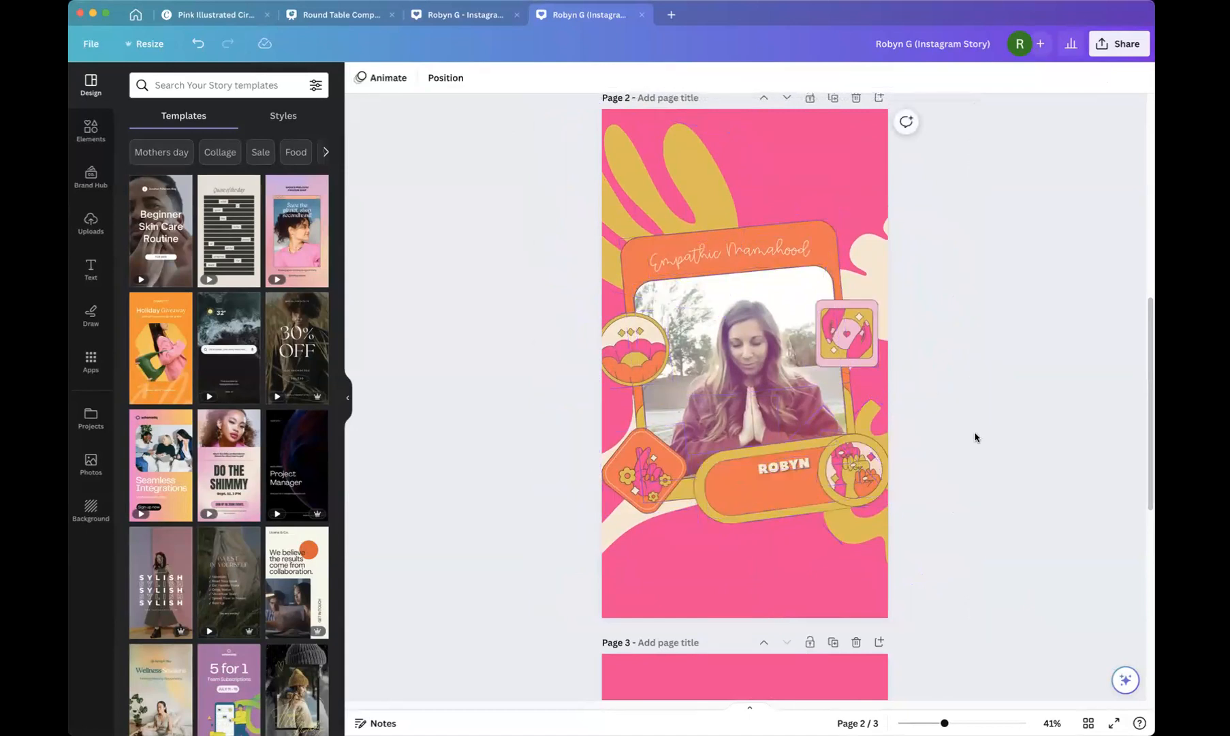
Duplicate the yellow leaf shape and place the rotated copy in the top-right corner of page 2.
click(661, 195)
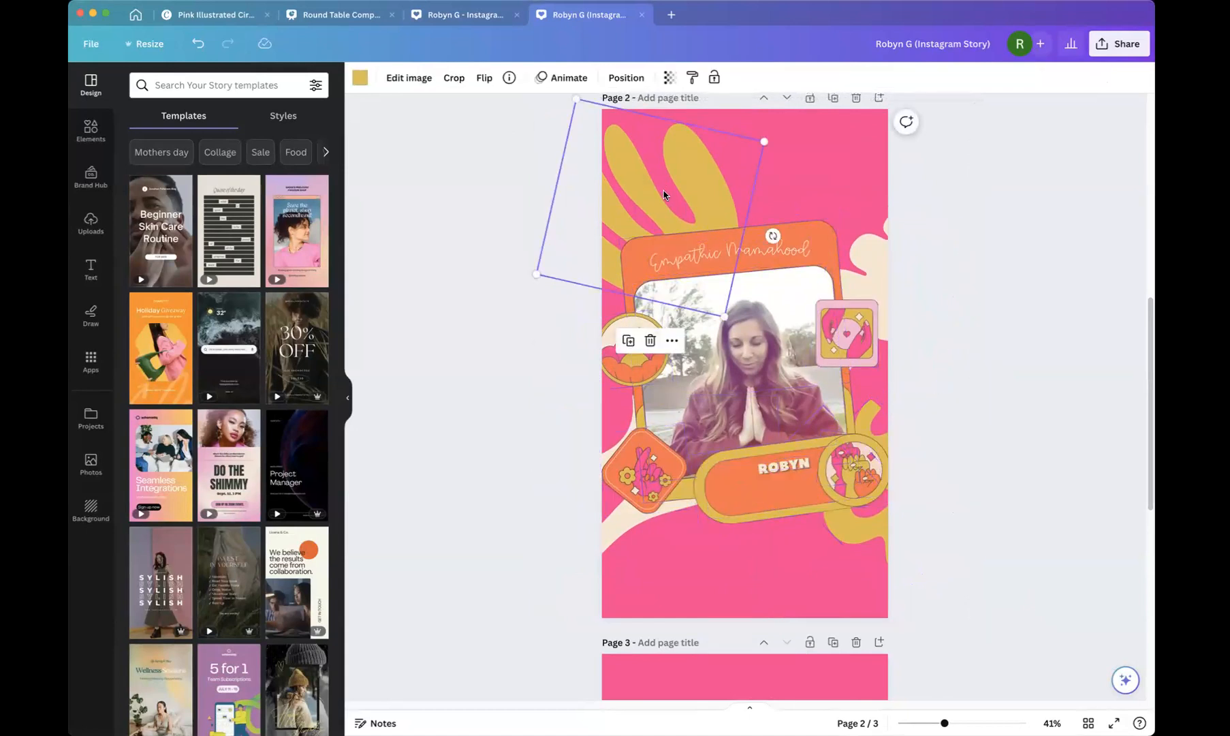
key(super+d)
drag(664, 192, 889, 212)
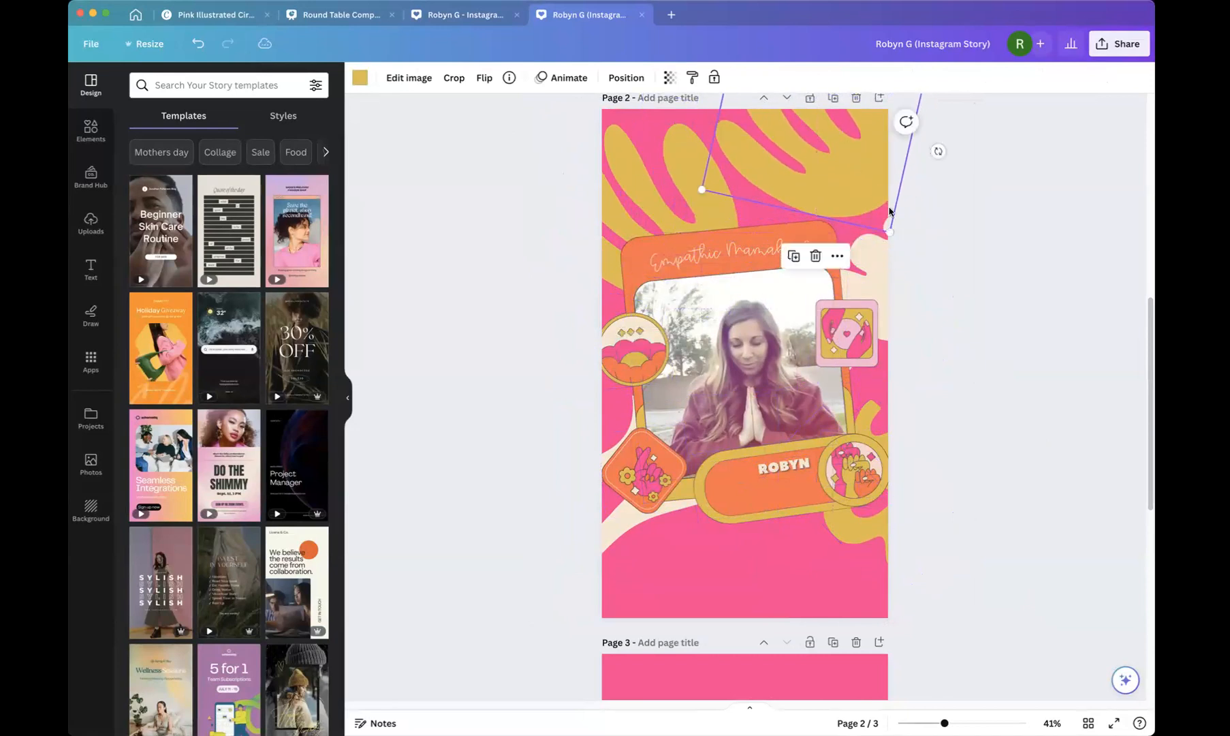
key(shift+Up)
key(shift+Left)
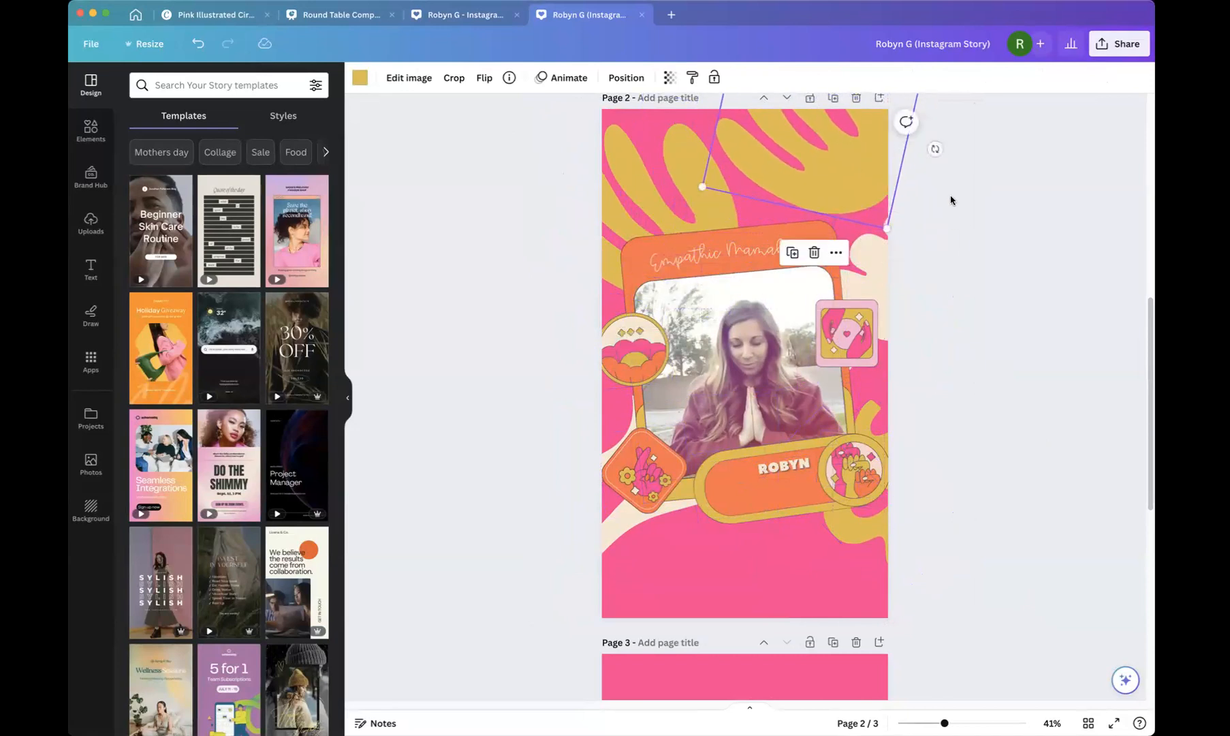
scroll(951, 200, up, 2)
drag(933, 206, 793, 207)
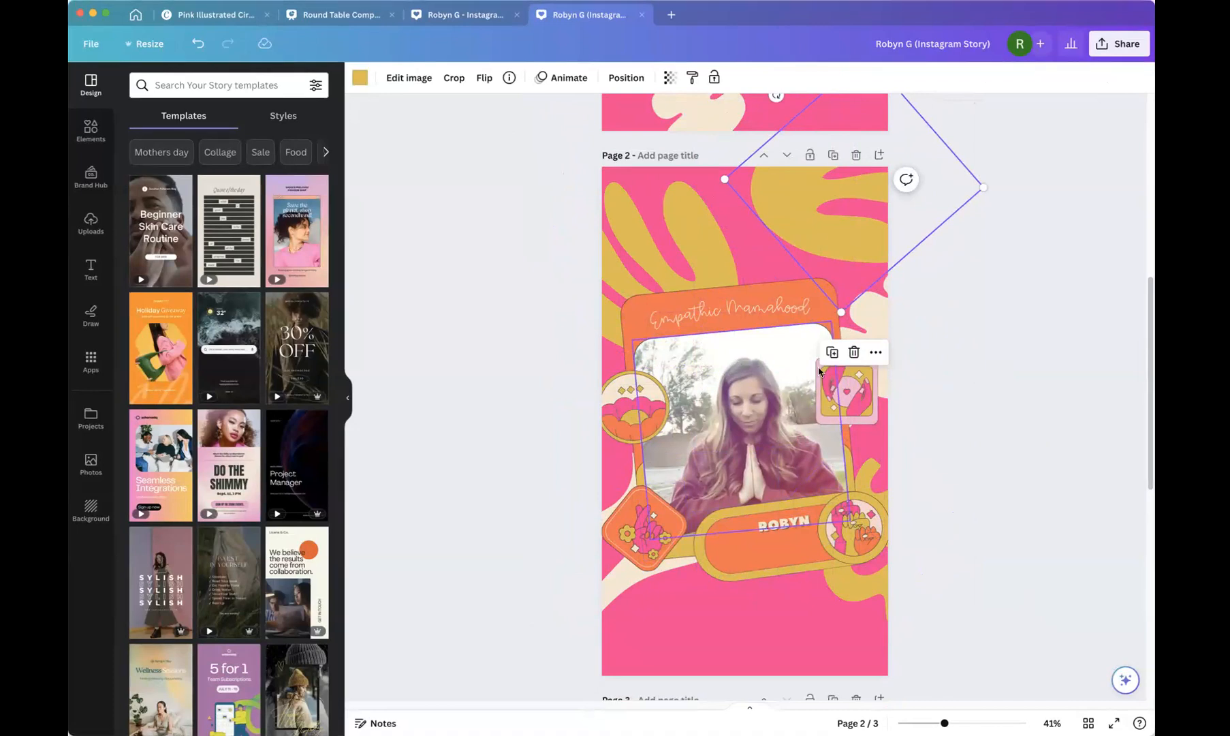
Move the cream blob shape from the right edge down to the bottom of page 2 and rotate it.
click(884, 326)
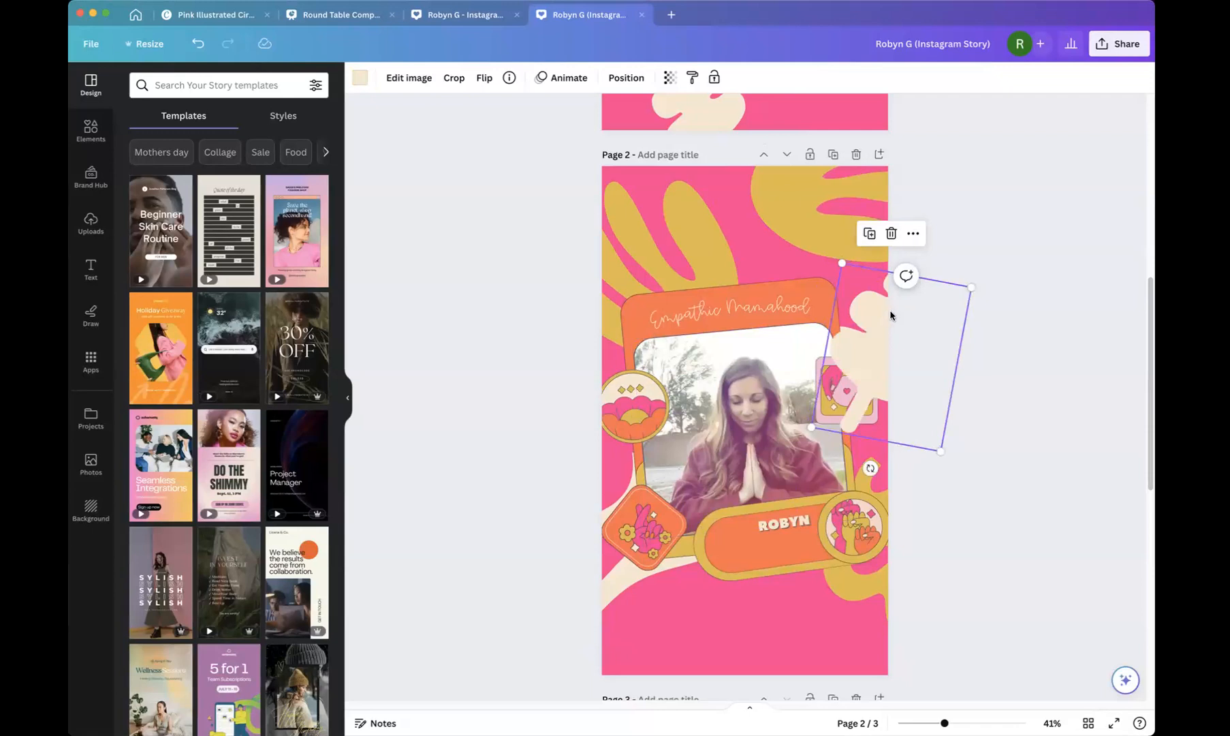
drag(886, 322, 711, 624)
drag(702, 628, 700, 632)
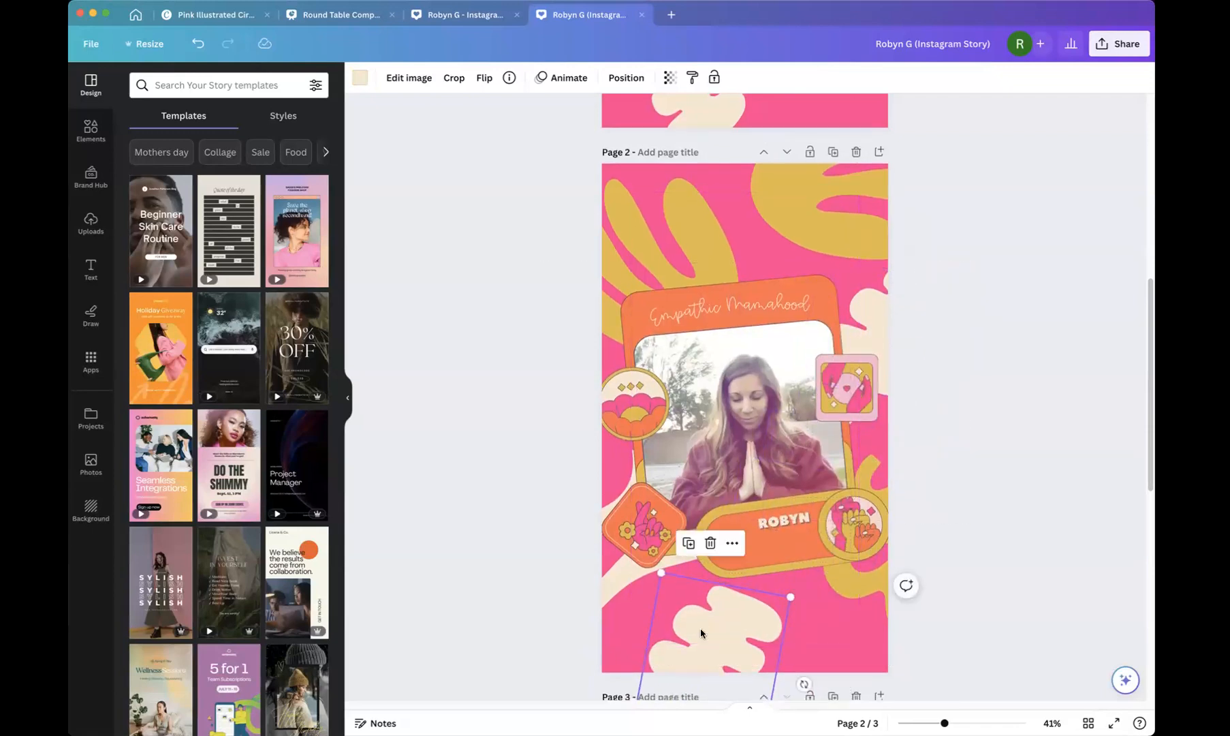
drag(804, 683, 711, 677)
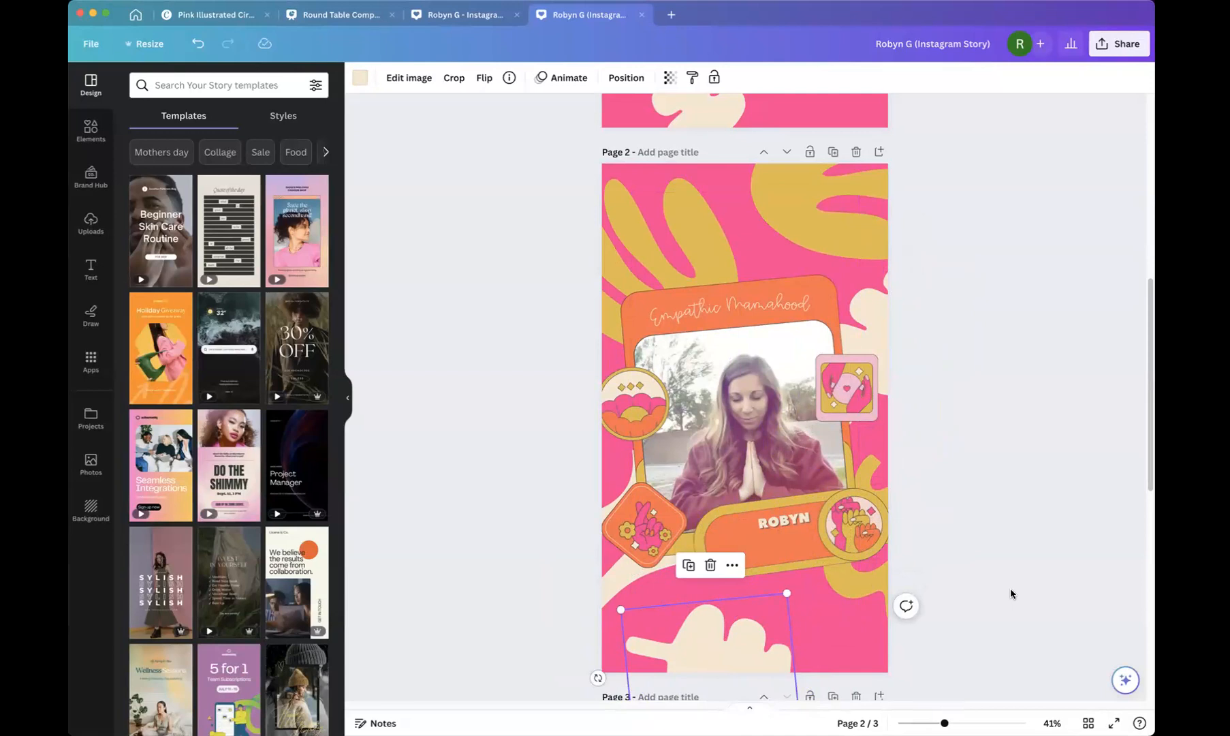
scroll(778, 623, up, 1)
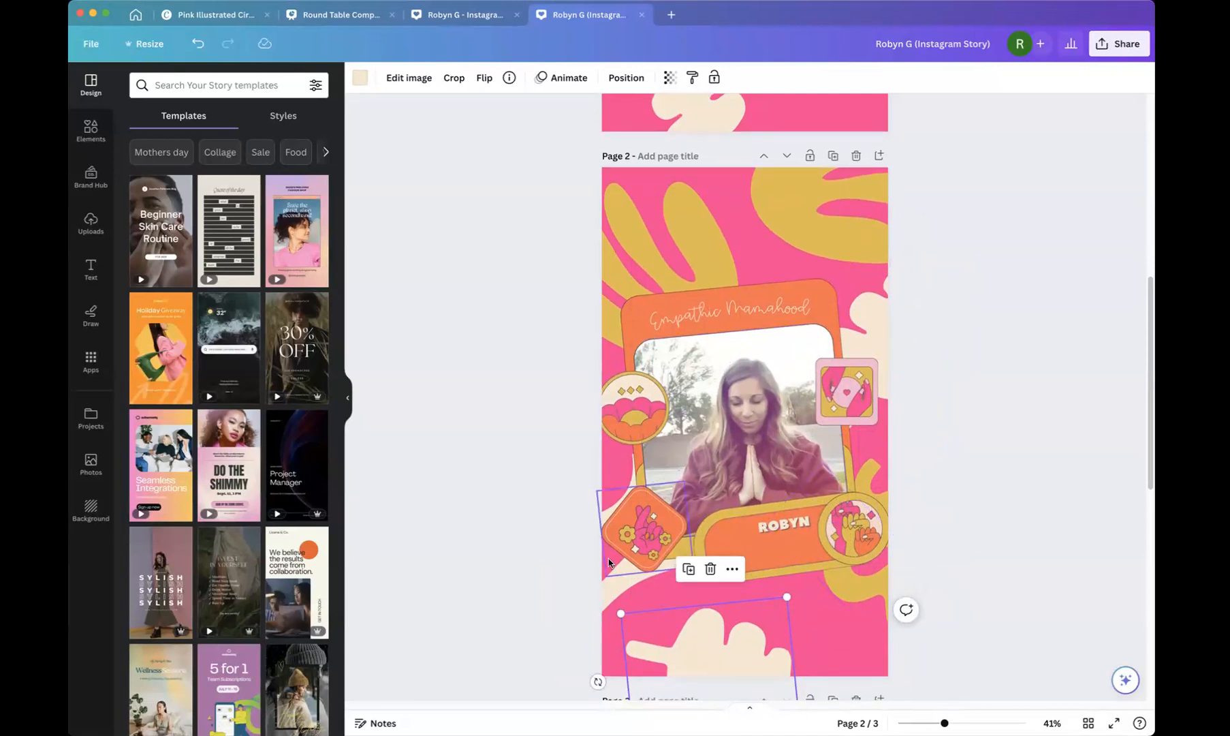
Duplicate the bottom-left cream blob and place the rotated copy at the bottom-right of page 2.
click(604, 586)
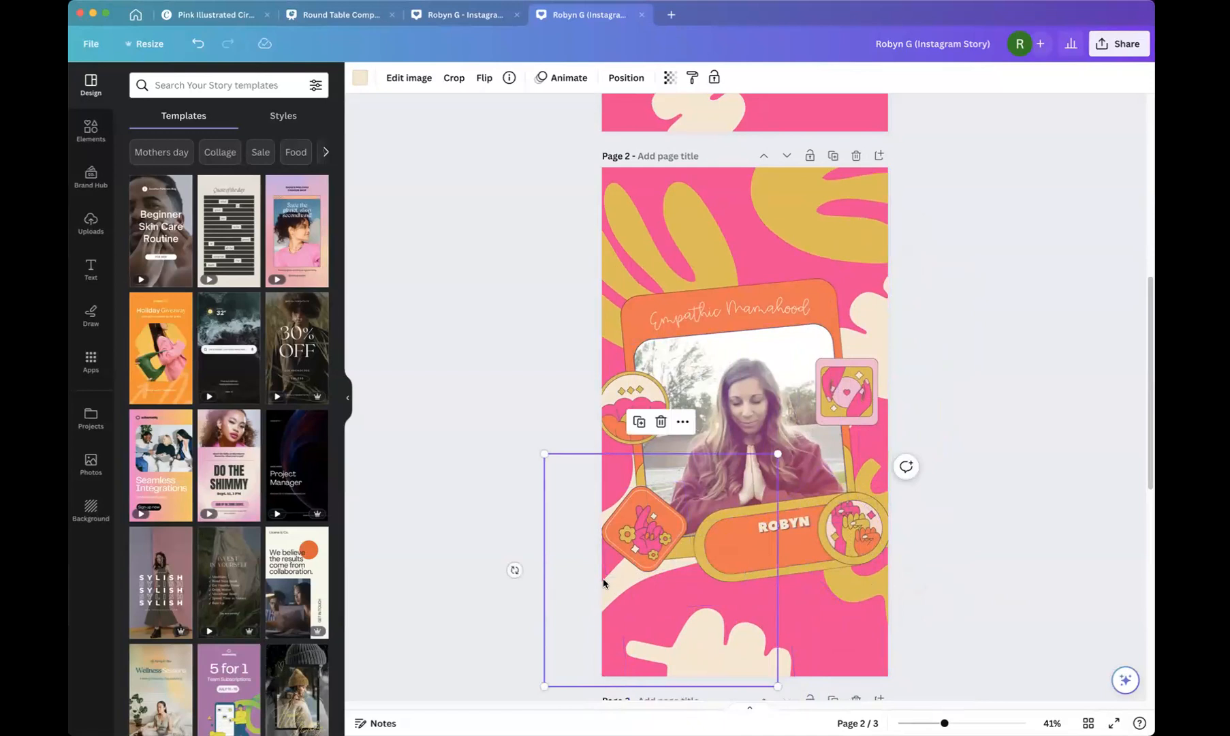
key(super+d)
drag(703, 559, 947, 641)
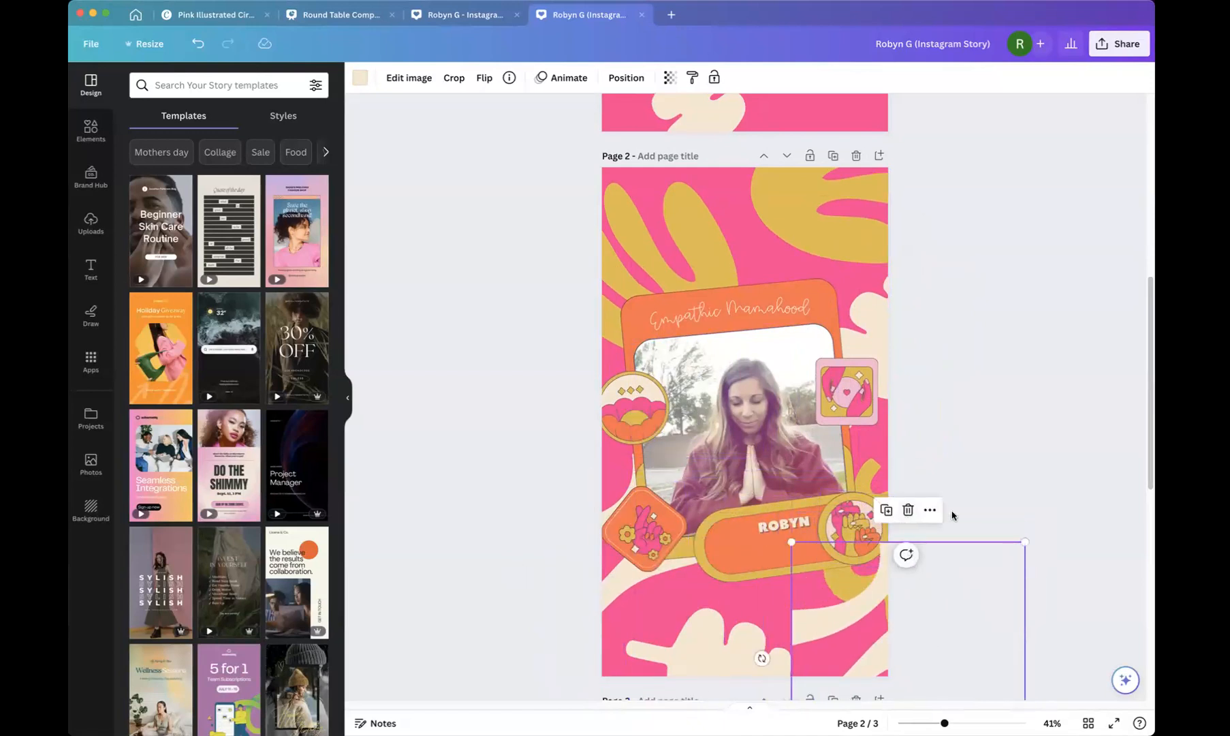
drag(760, 657, 817, 627)
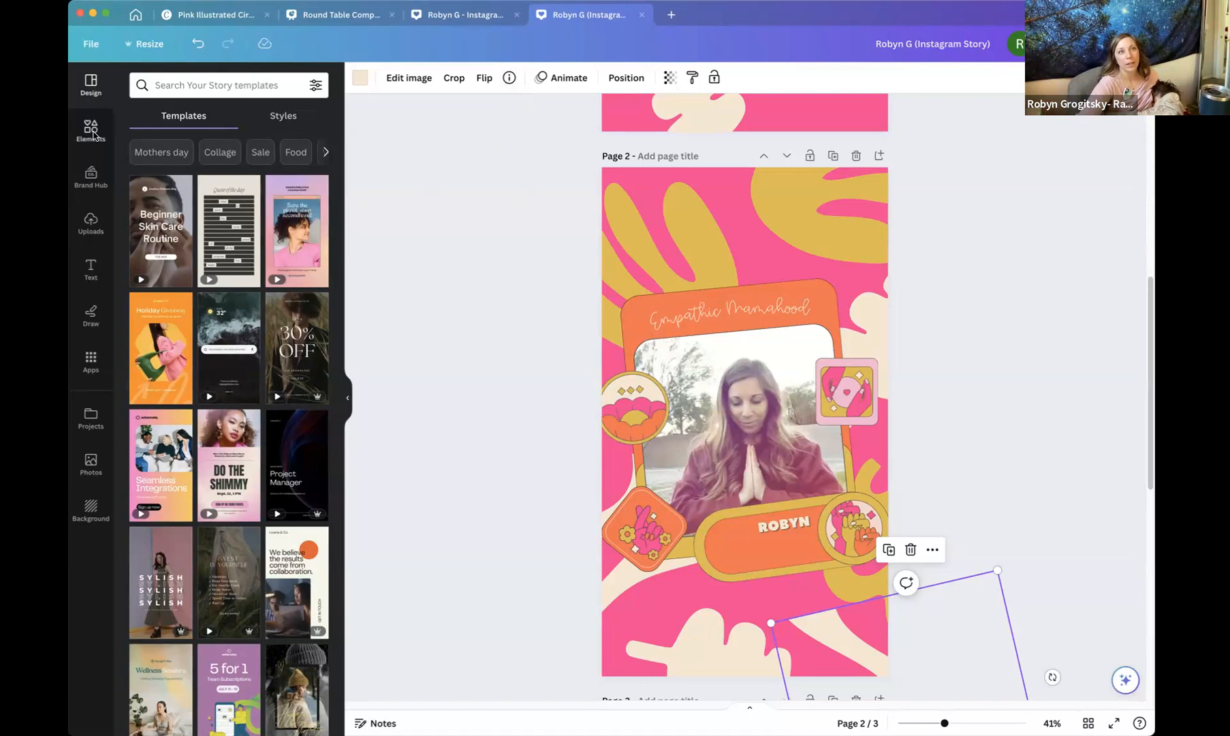
Create a new Mobile Video design from the home page's Videos category.
click(137, 16)
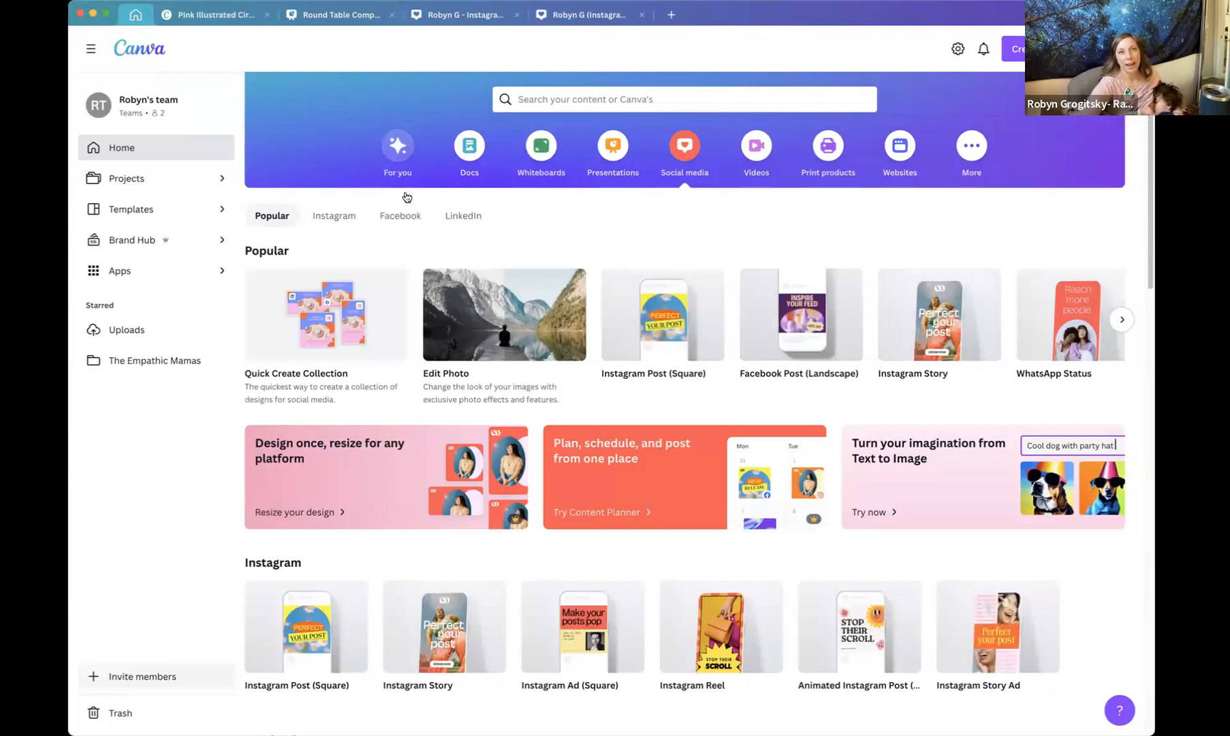
scroll(420, 232, up, 2)
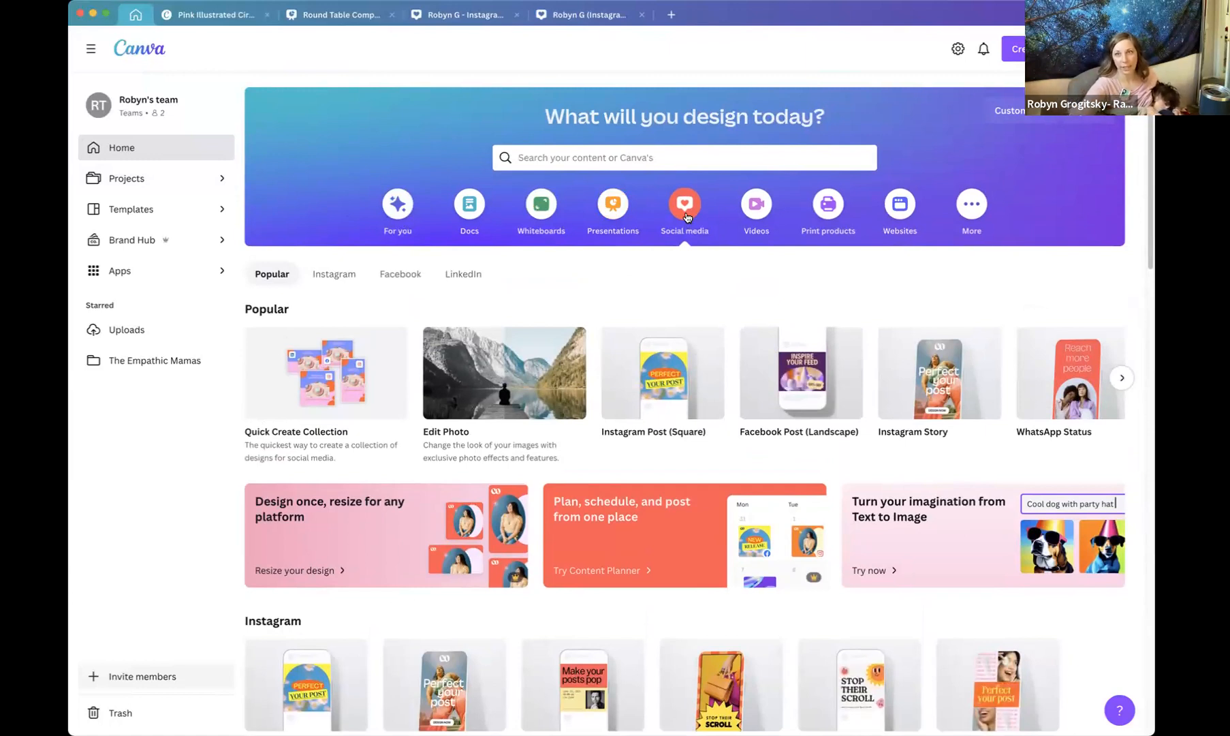
scroll(686, 216, down, 1)
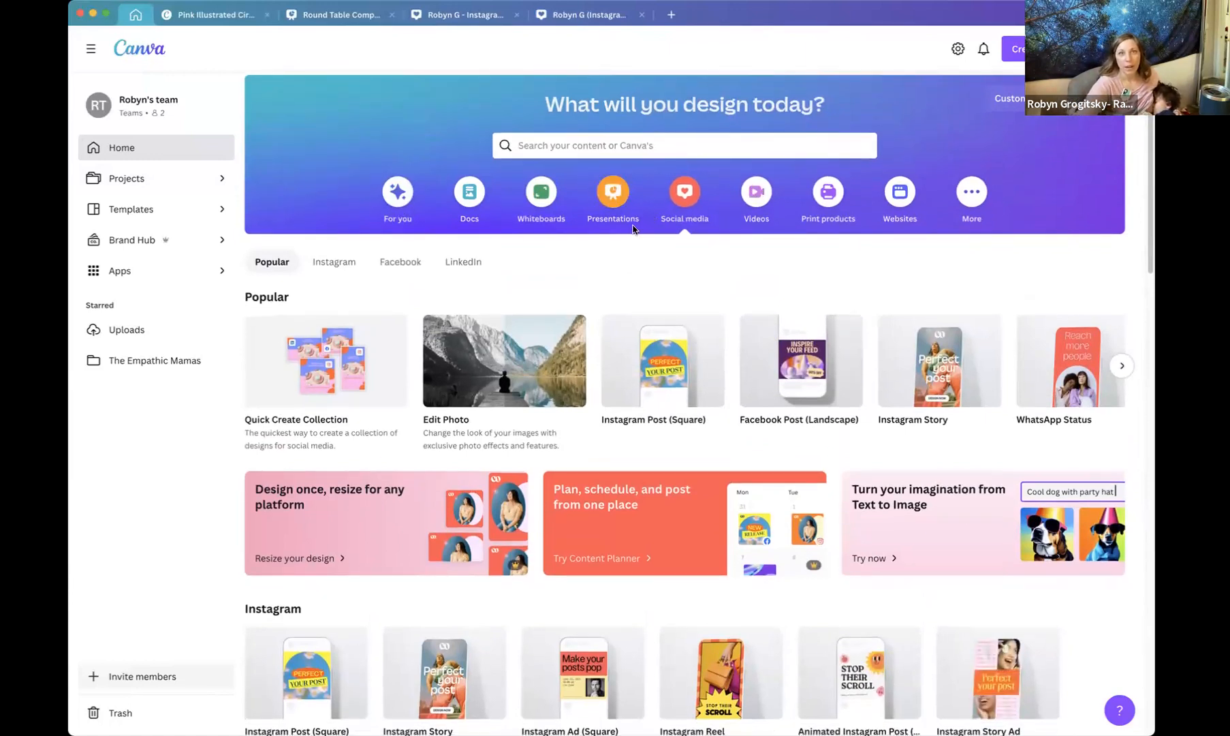
click(756, 197)
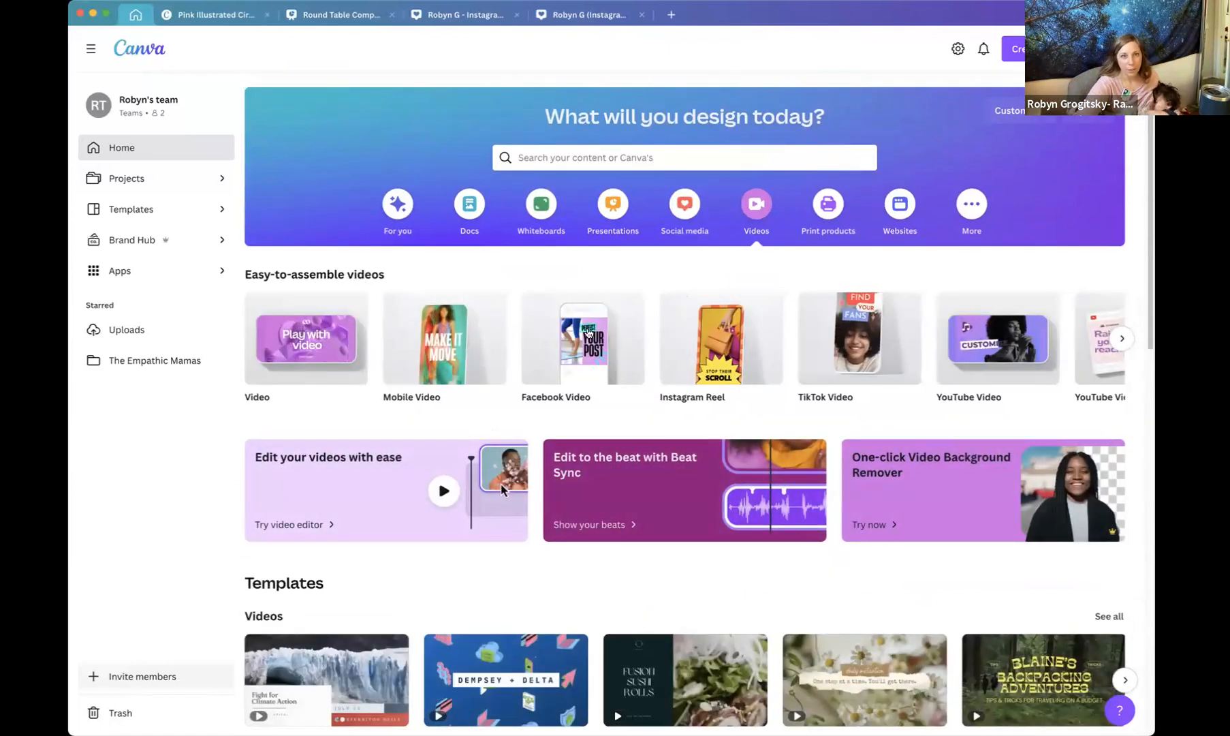
click(439, 351)
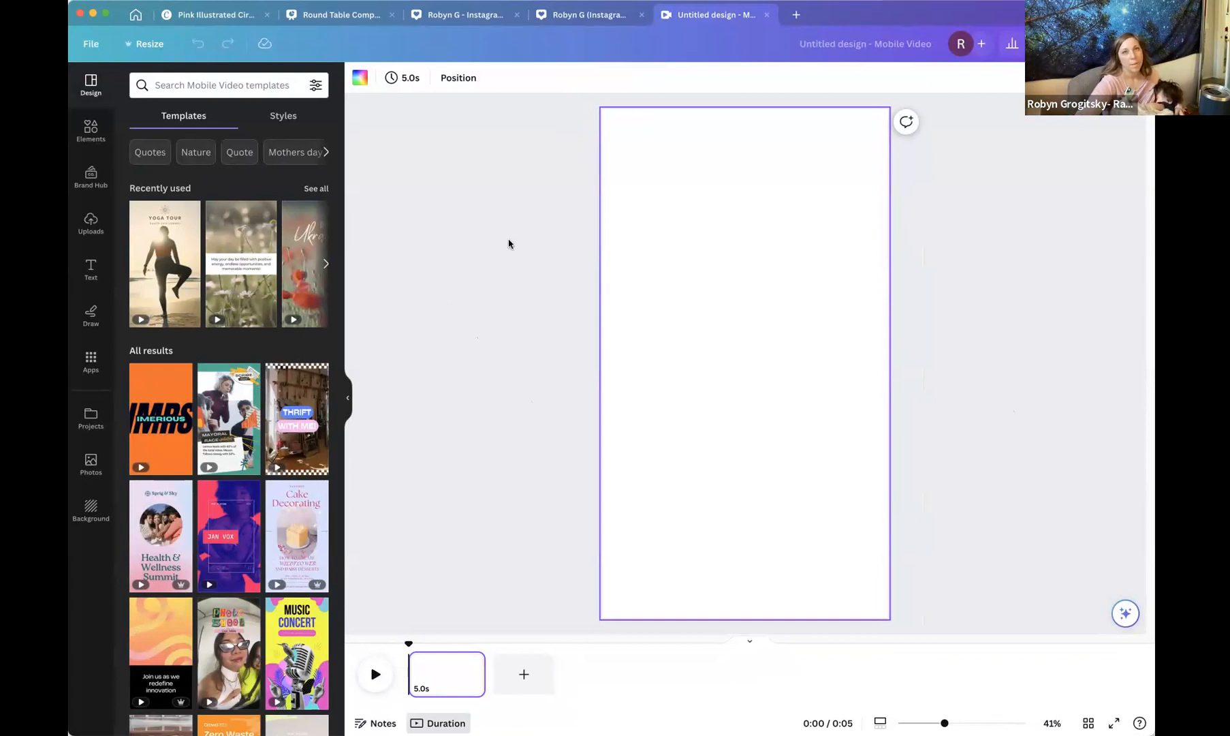
click(469, 15)
click(347, 15)
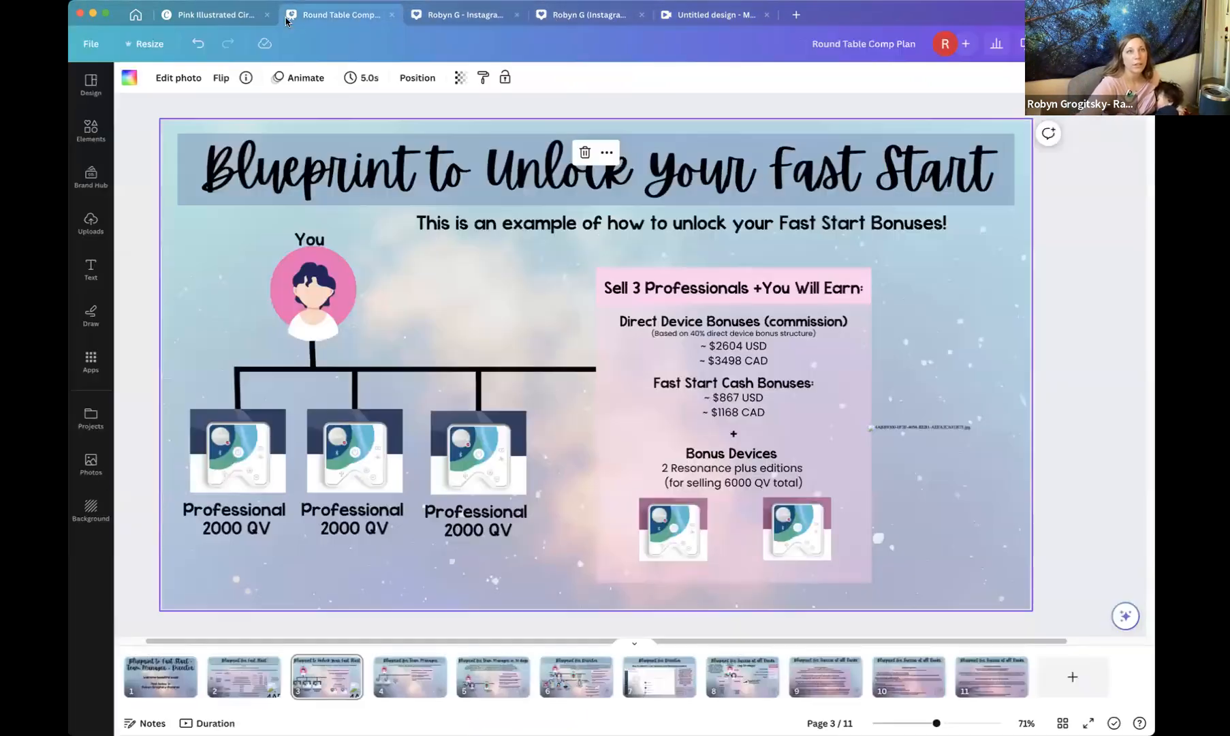
click(224, 17)
click(561, 19)
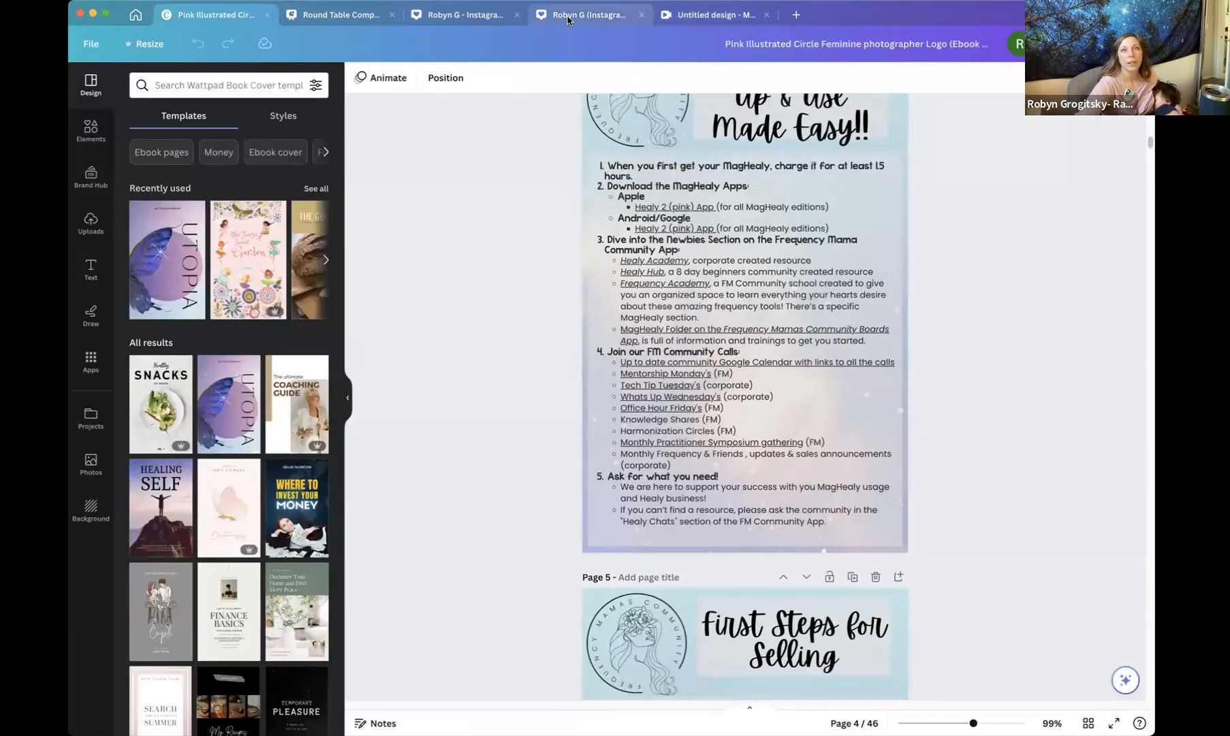
click(724, 18)
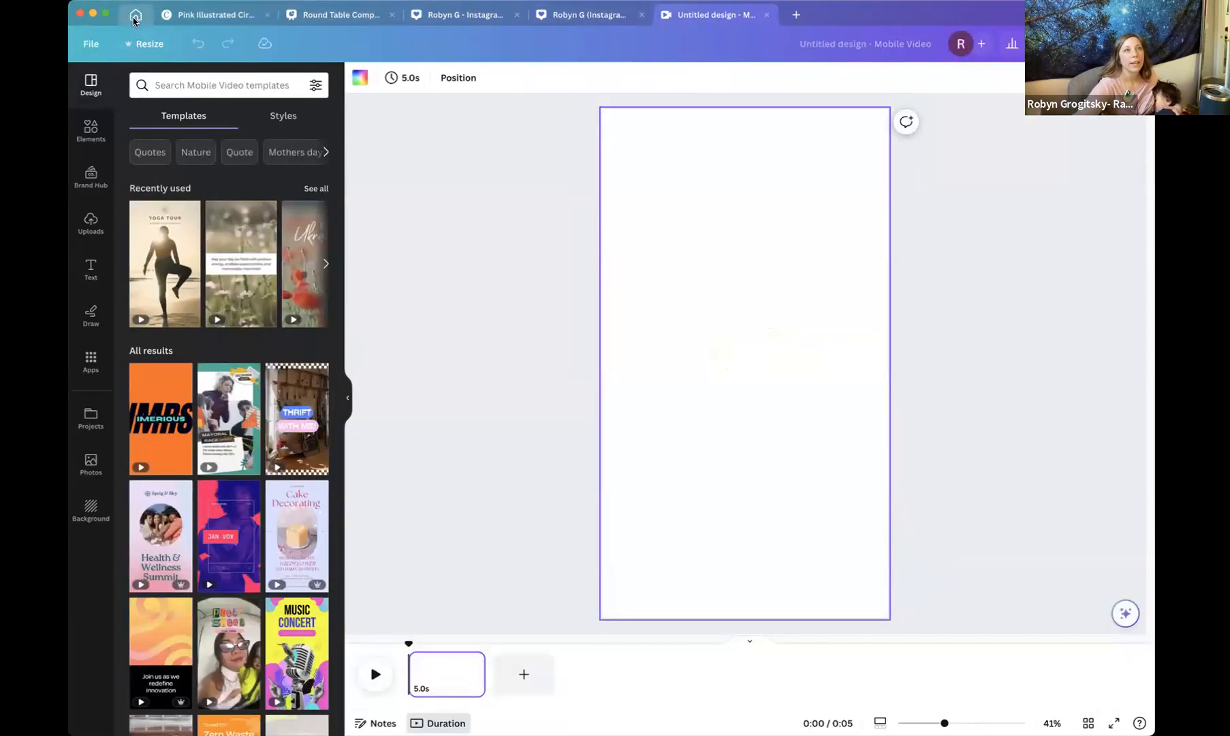
Open the Introducing Healy mobile video design from the Projects designs list and play it.
click(136, 14)
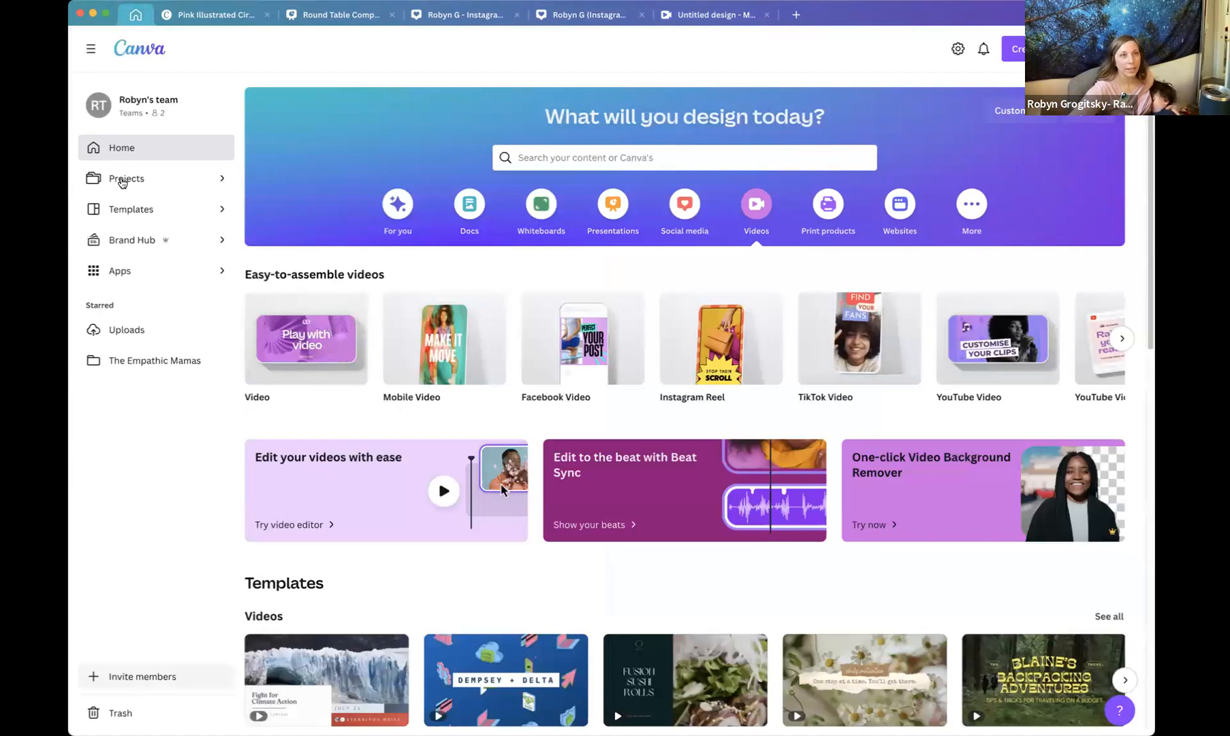
click(128, 176)
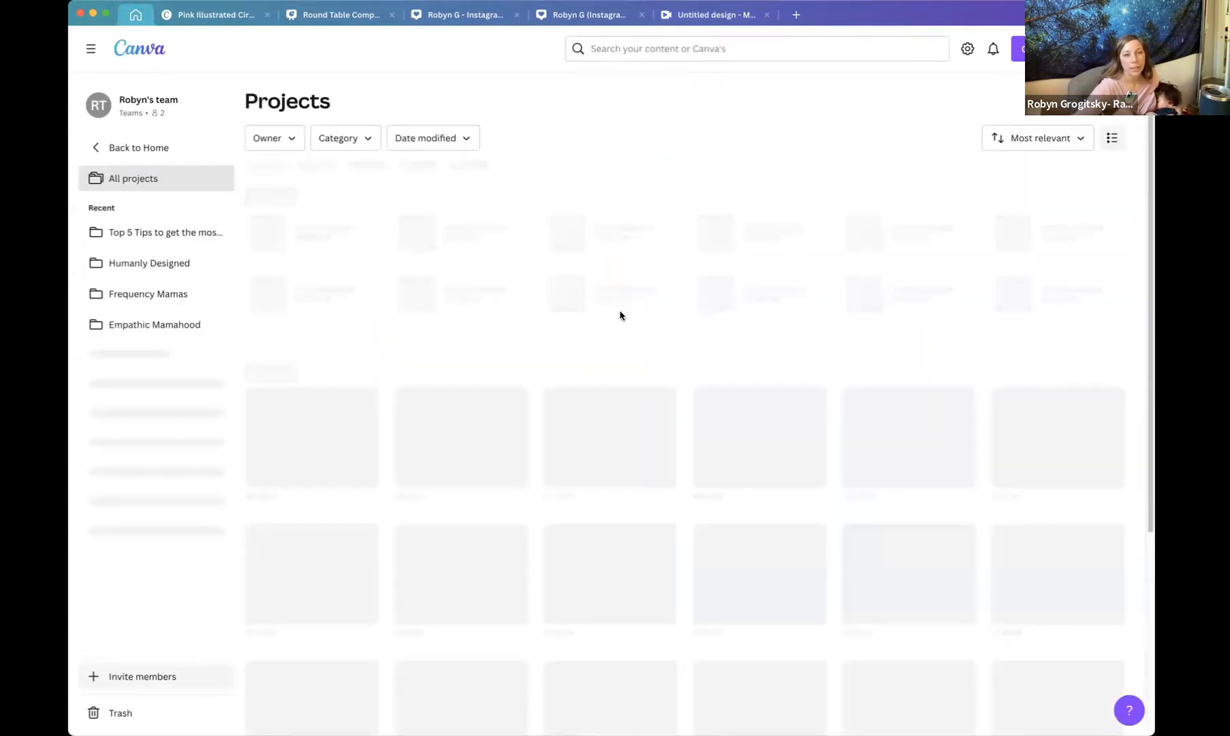
scroll(608, 485, down, 5)
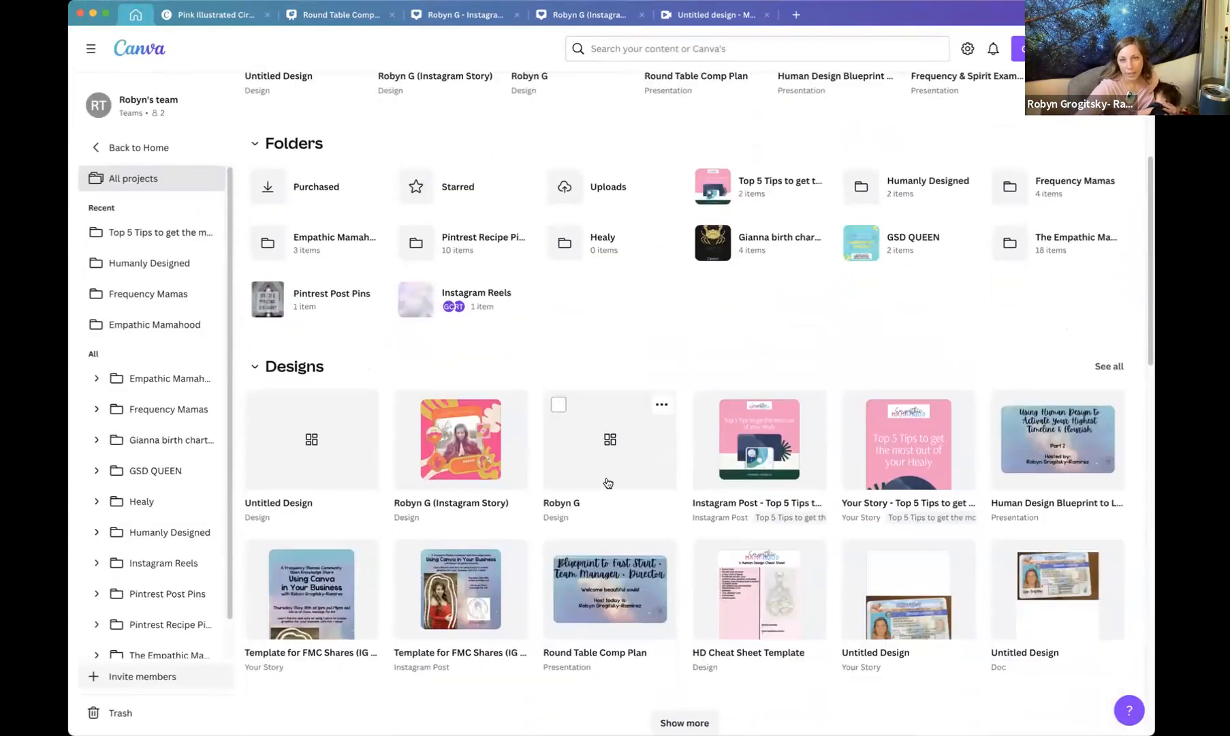
scroll(608, 482, down, 8)
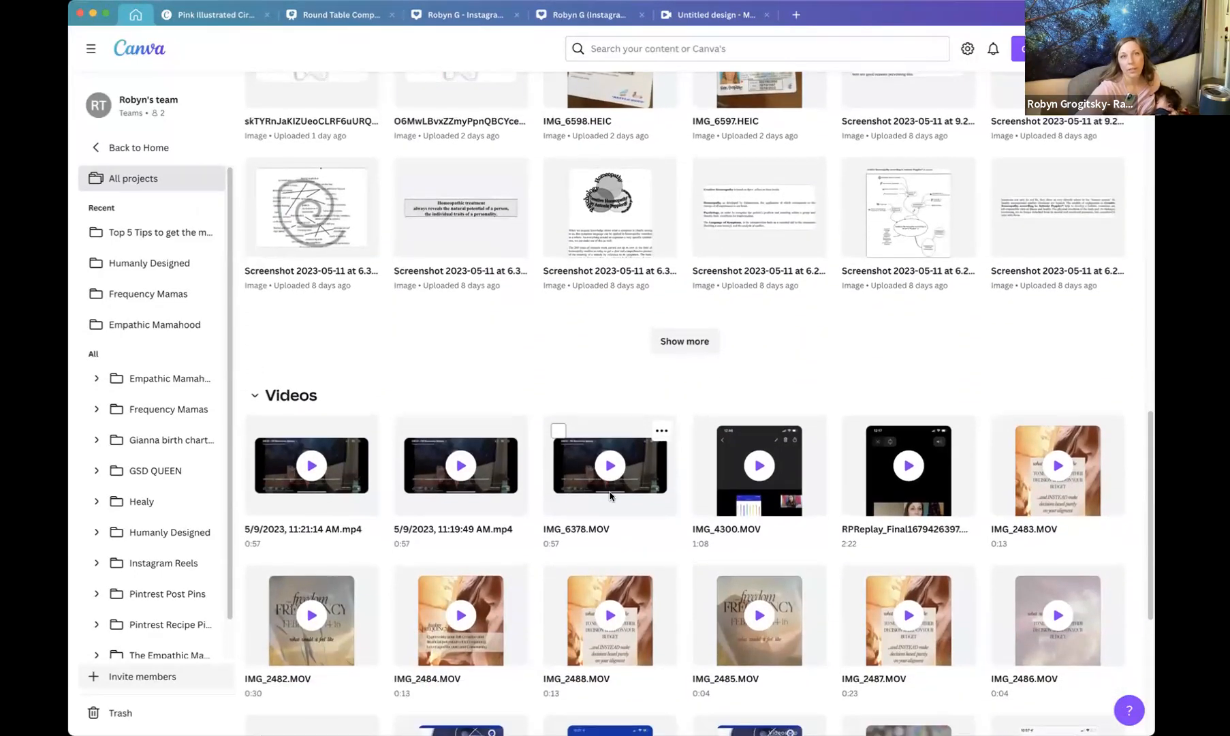
scroll(694, 443, up, 15)
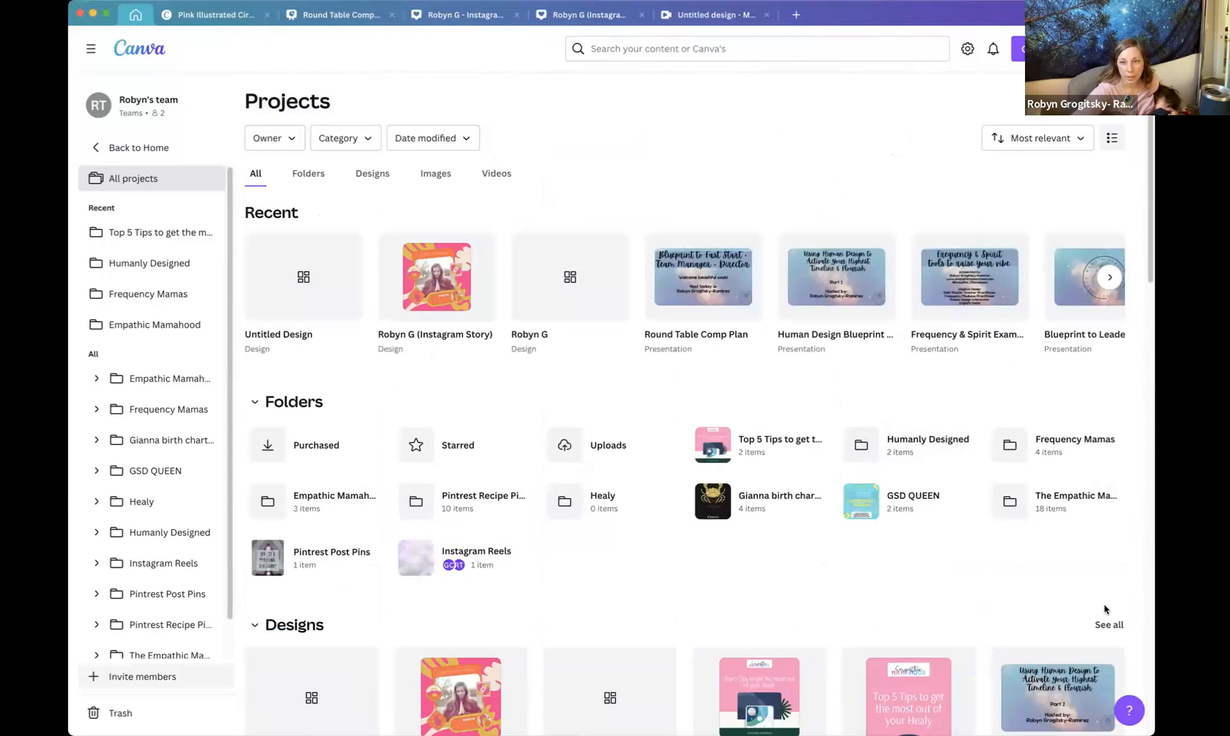
click(1107, 625)
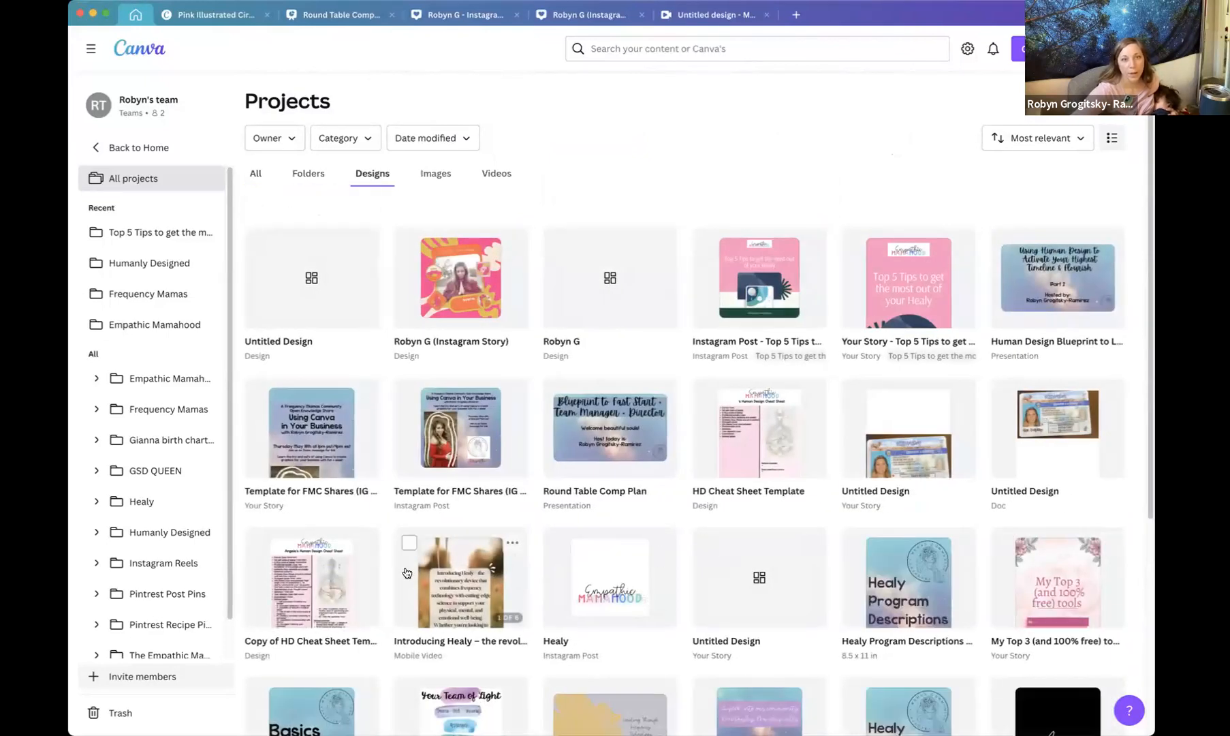
click(434, 571)
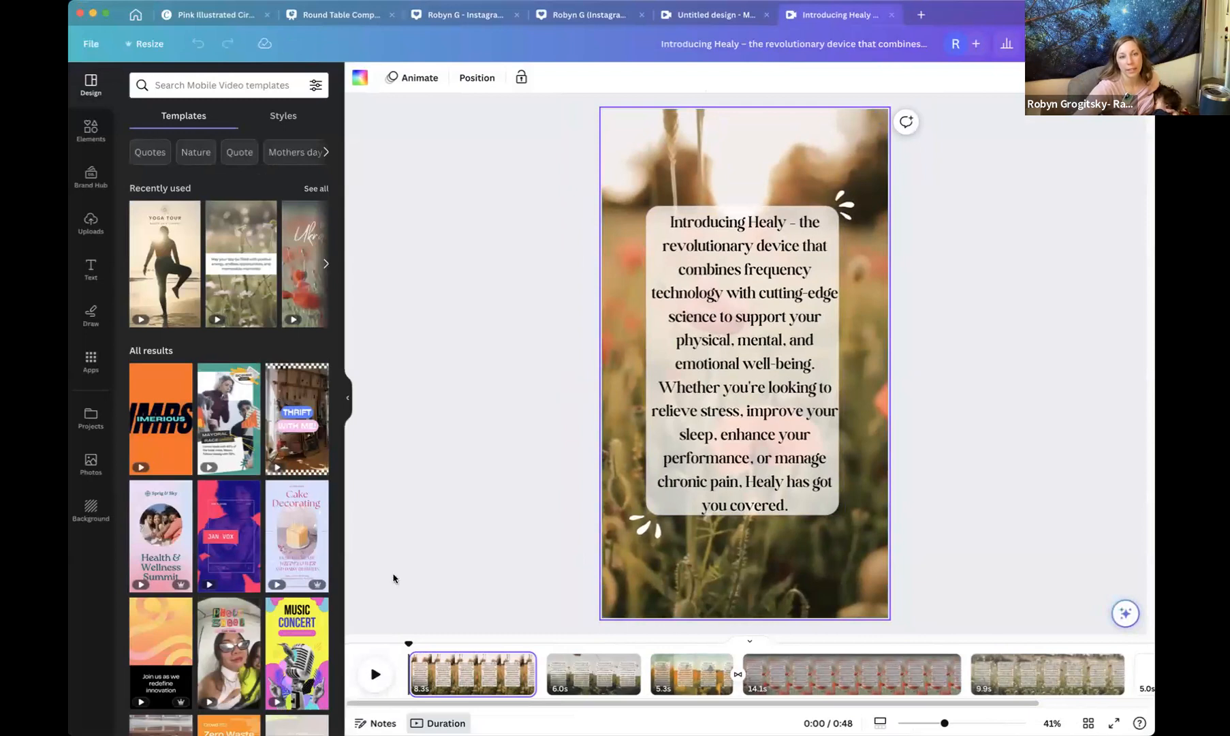
click(375, 675)
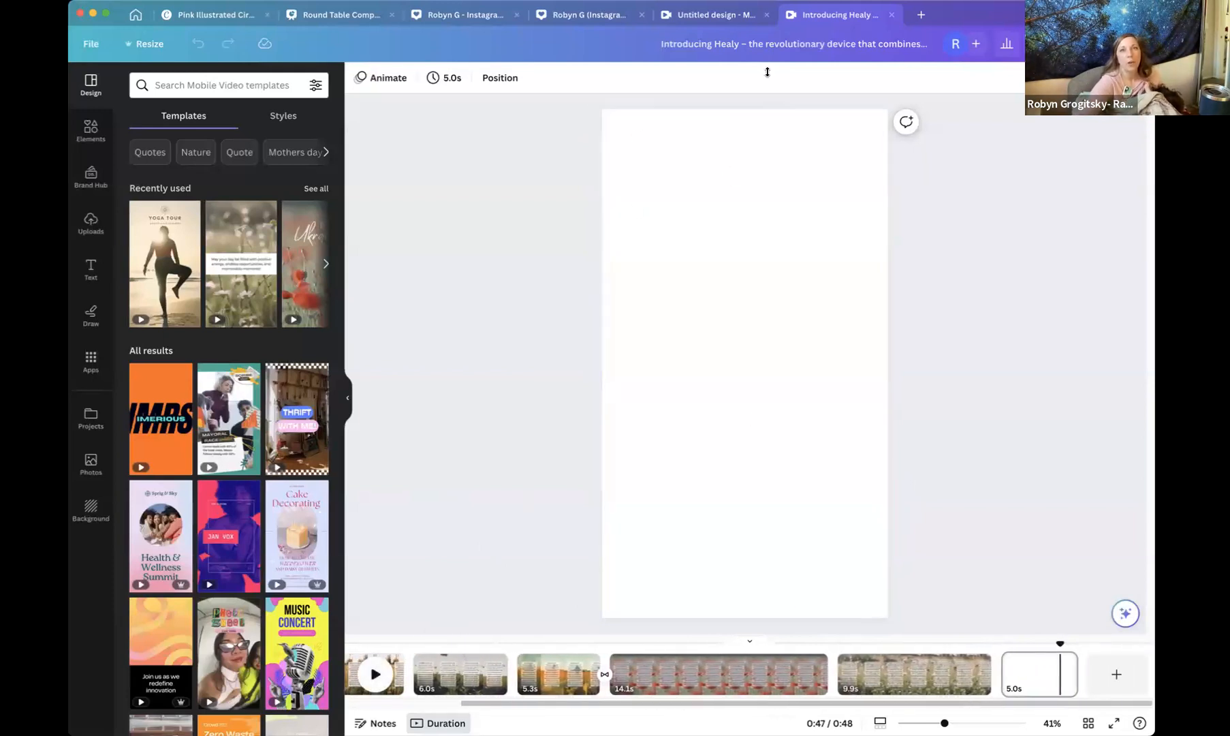
Switch to the blank mobile video design and search its templates for frequency.
click(712, 15)
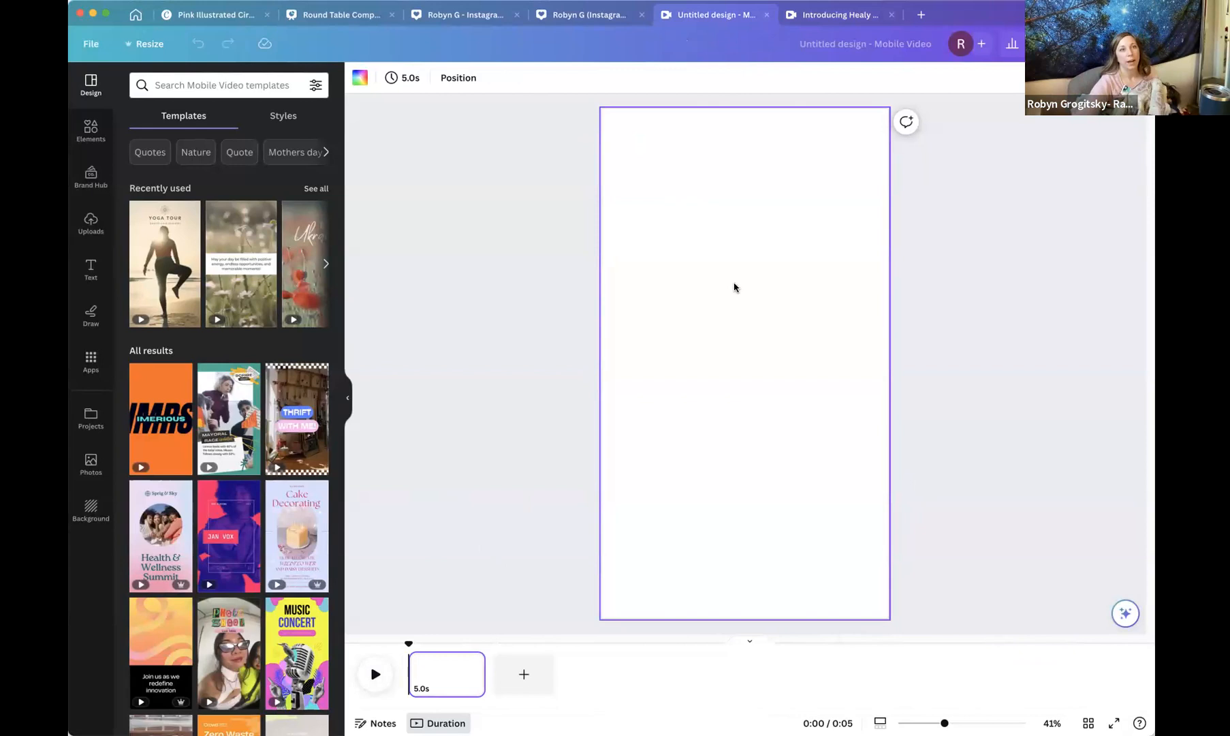
click(325, 264)
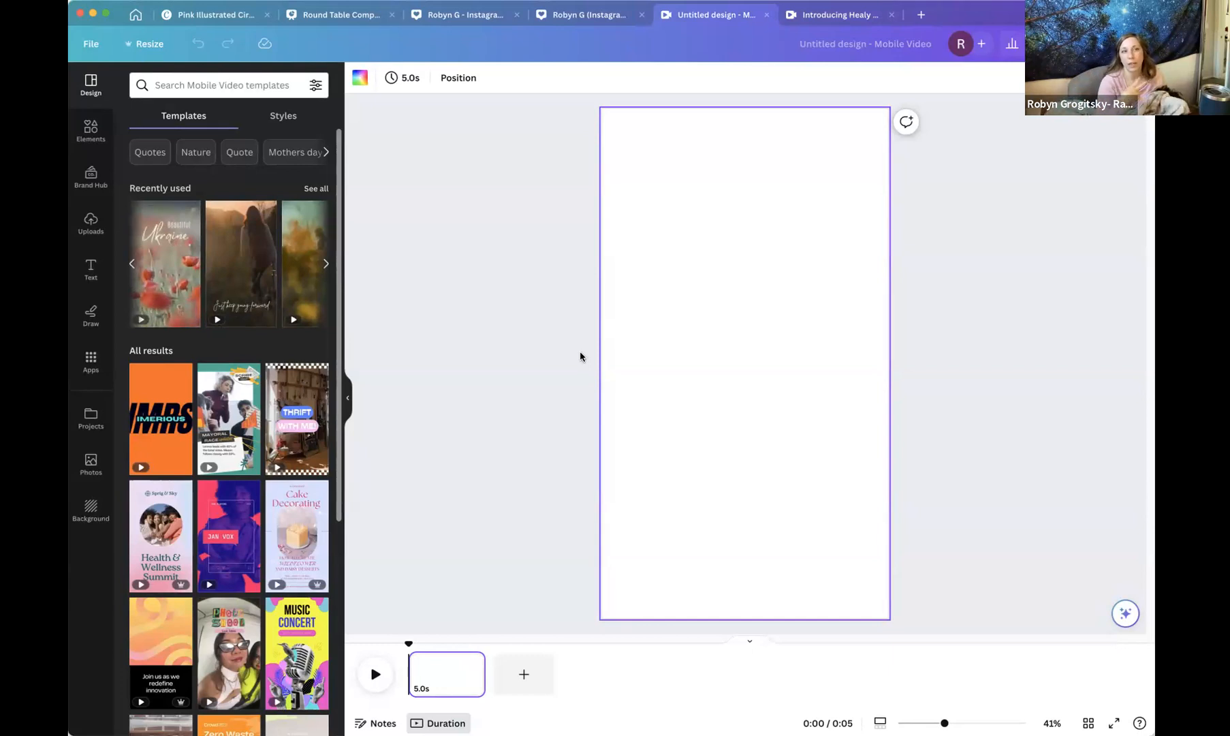
click(231, 82)
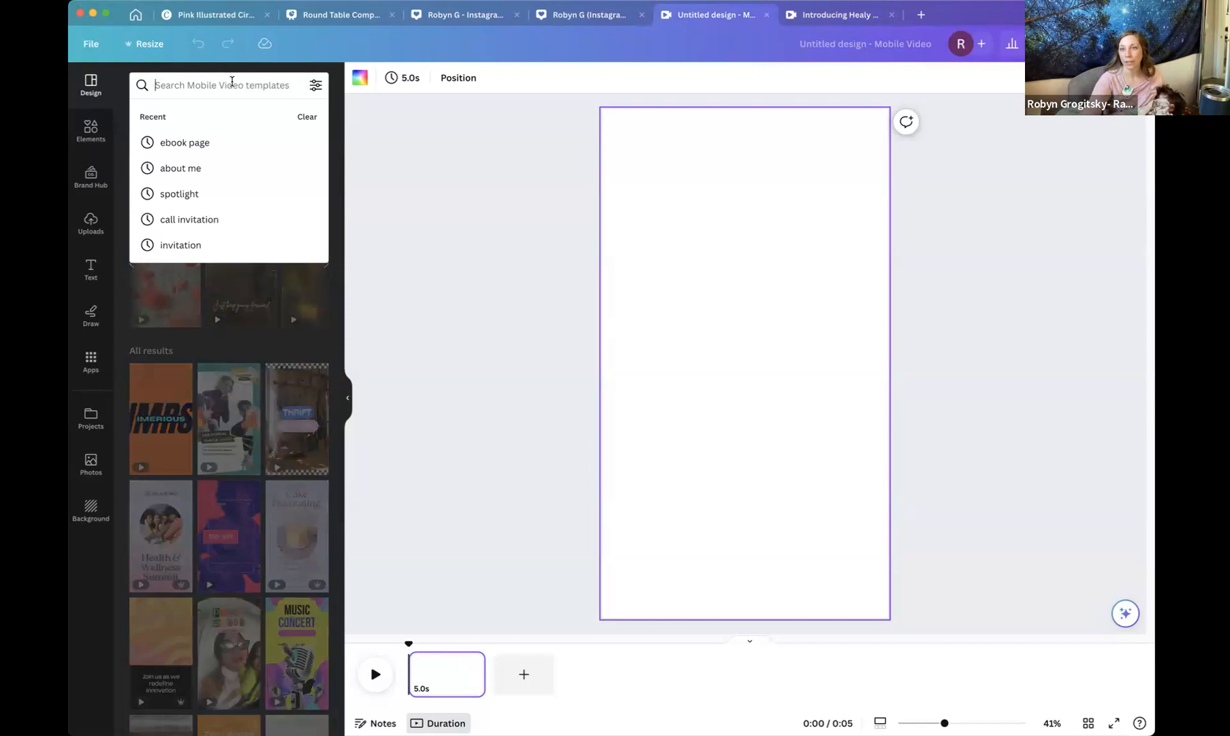
text(frequency)
key(Return)
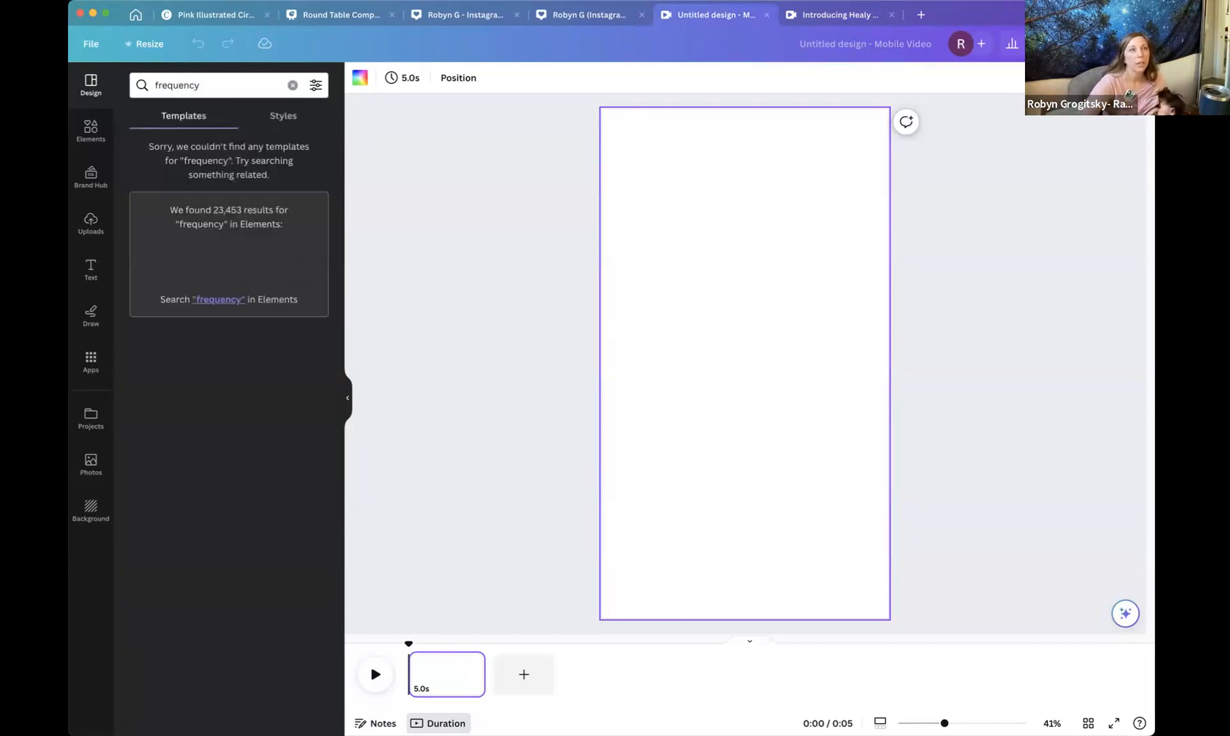
Replace the search with healing to find matching mobile video templates.
click(207, 84)
key(super+a)
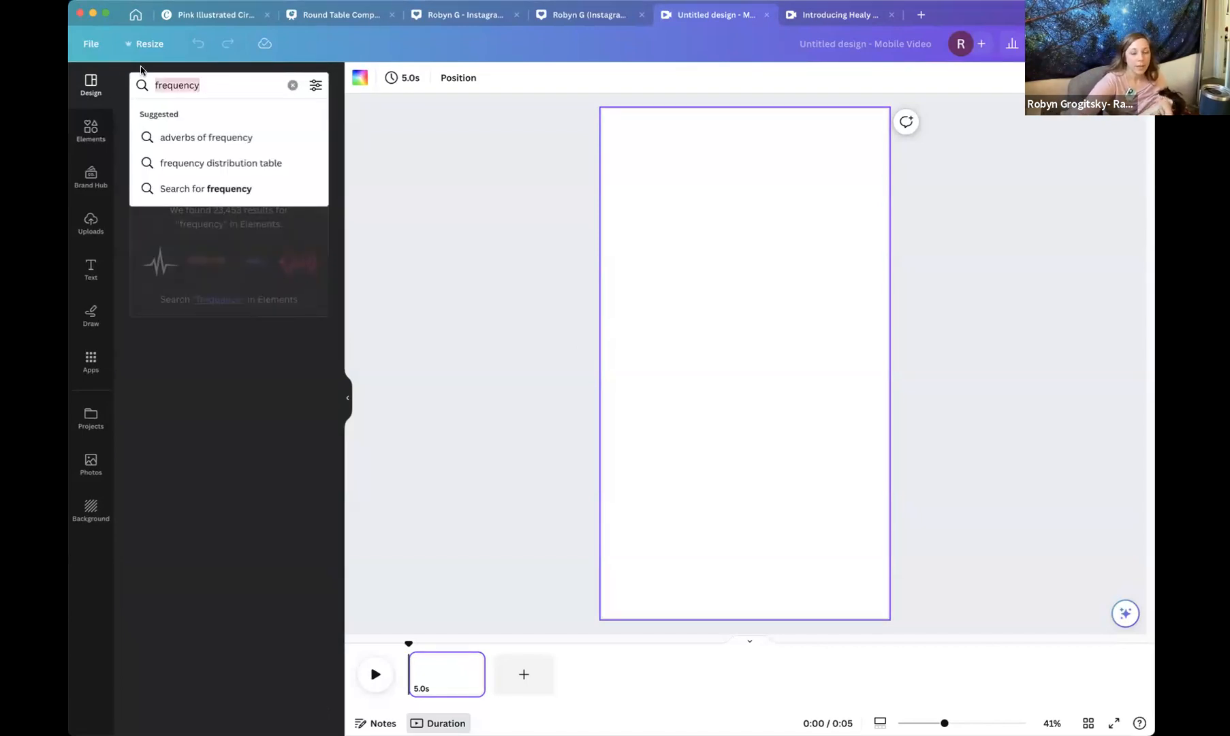
text(hea)
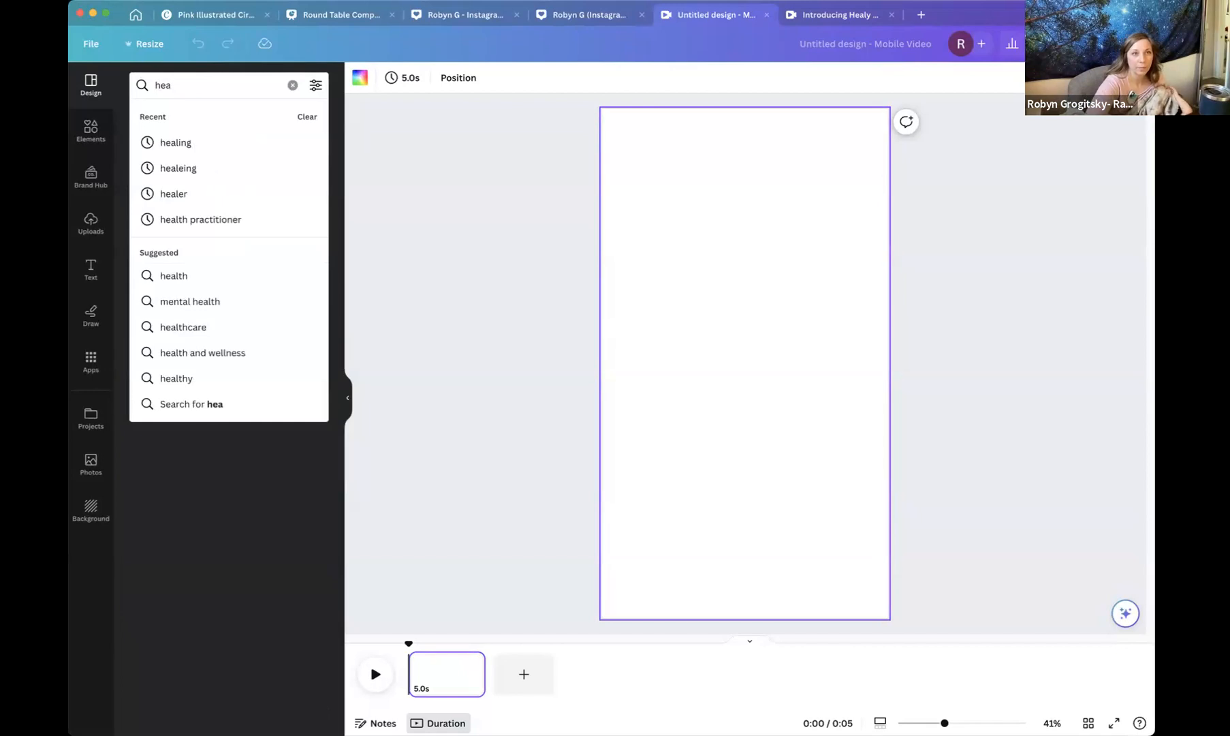
text(;)
key(BackSpace)
text(ling)
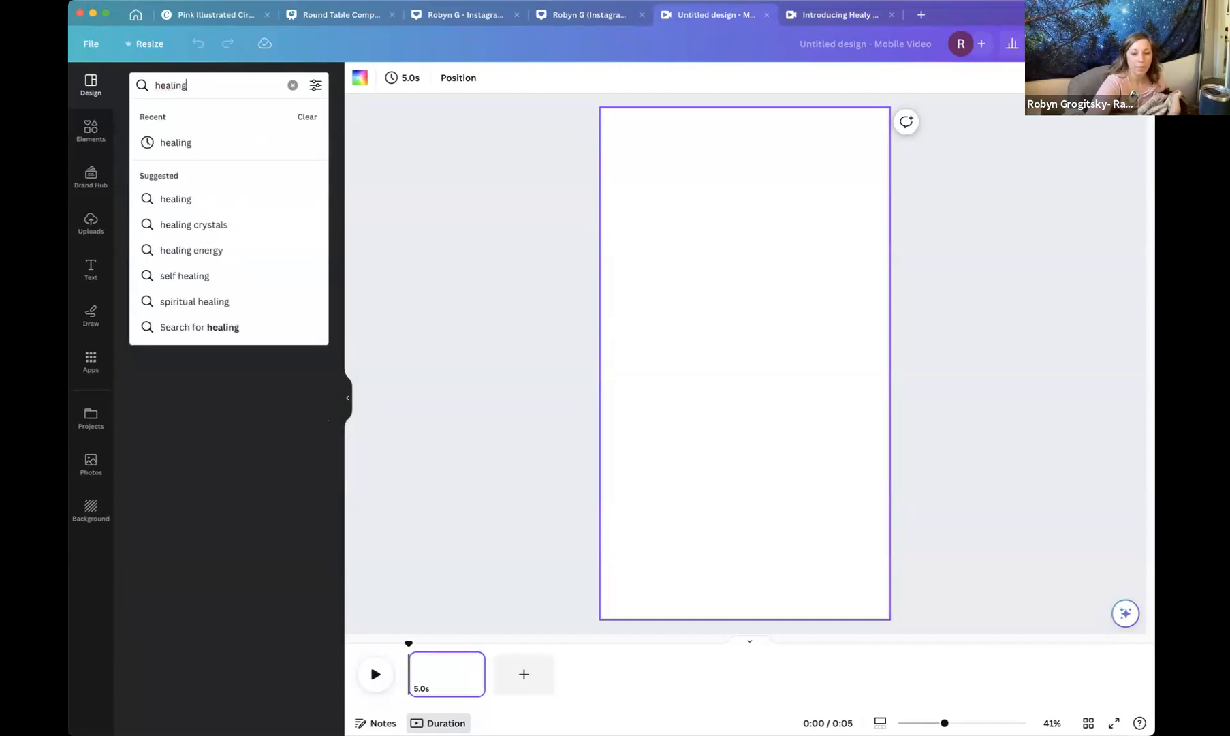
key(Return)
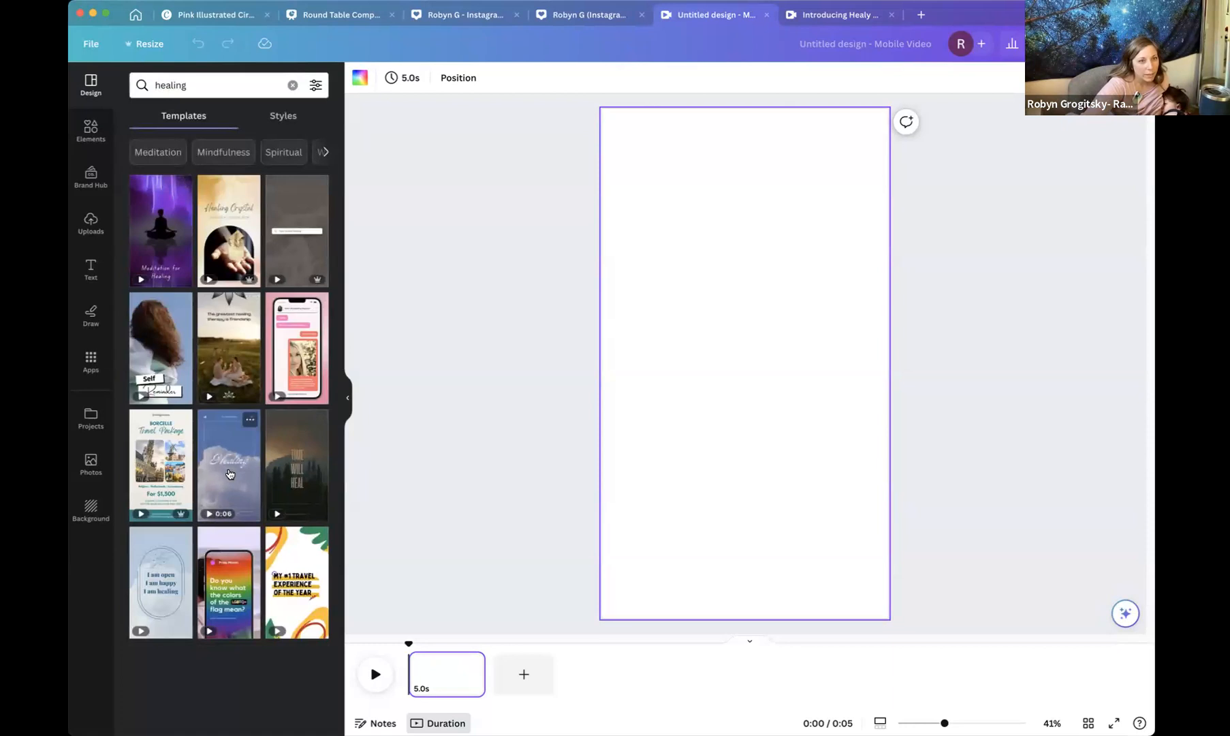
Apply the Pink Purple Modern Meditation Instagram Reels video template and browse its similar templates.
click(157, 233)
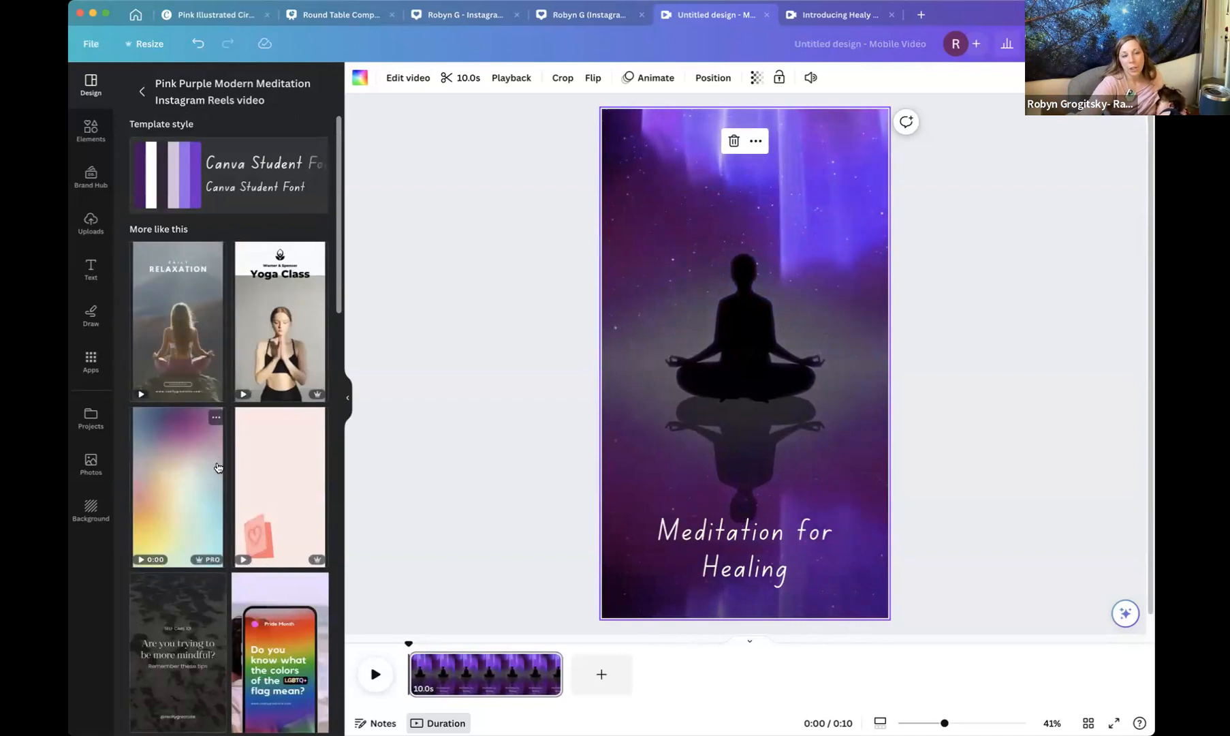
scroll(217, 465, down, 4)
scroll(263, 510, down, 1)
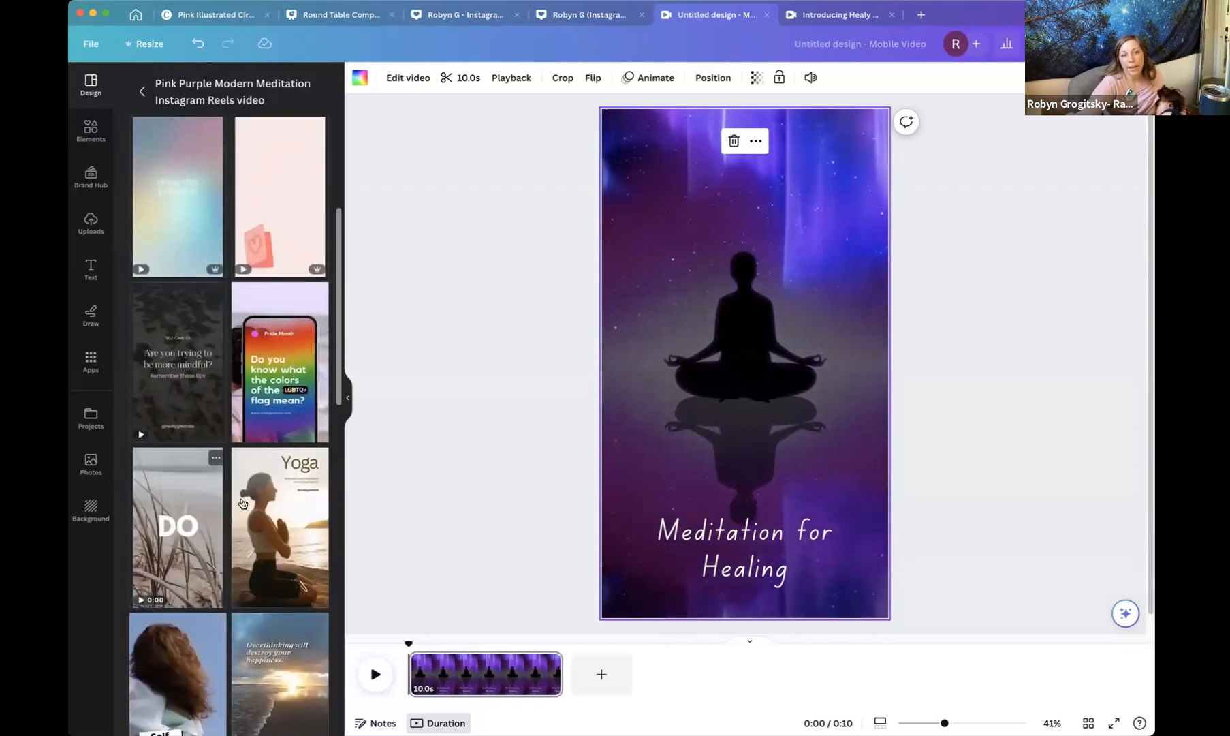
scroll(263, 510, down, 5)
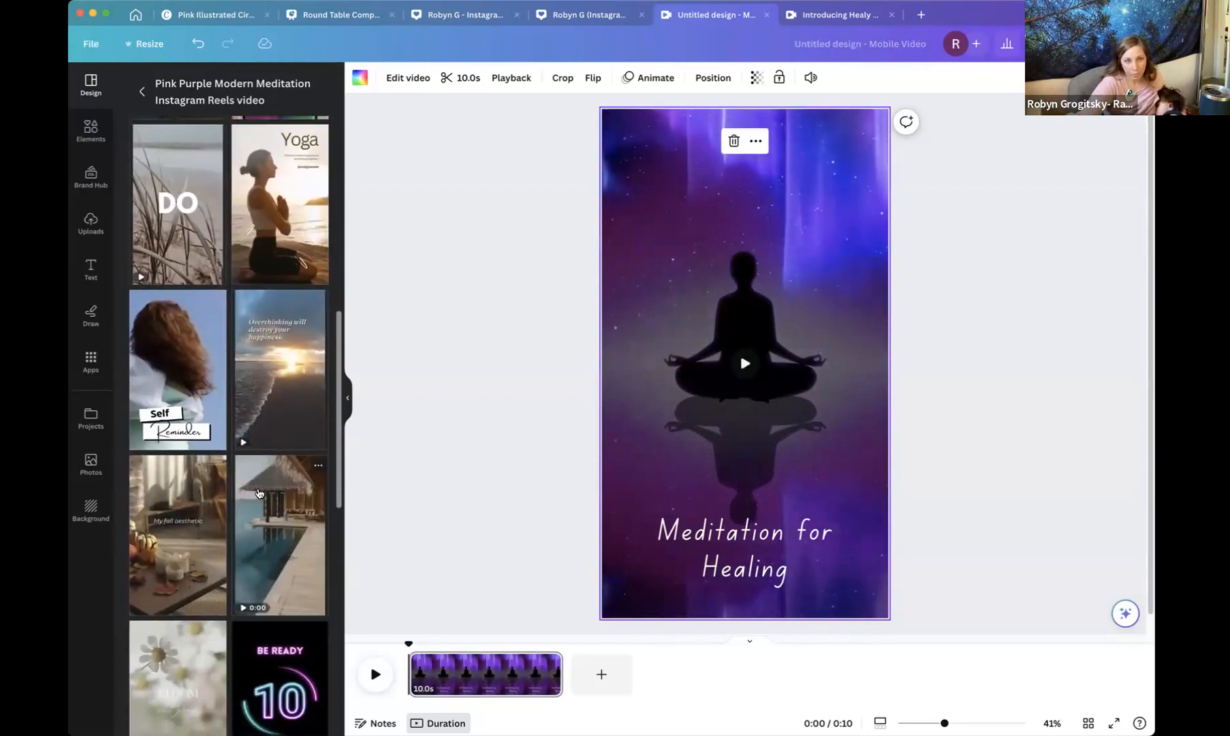
scroll(257, 492, down, 6)
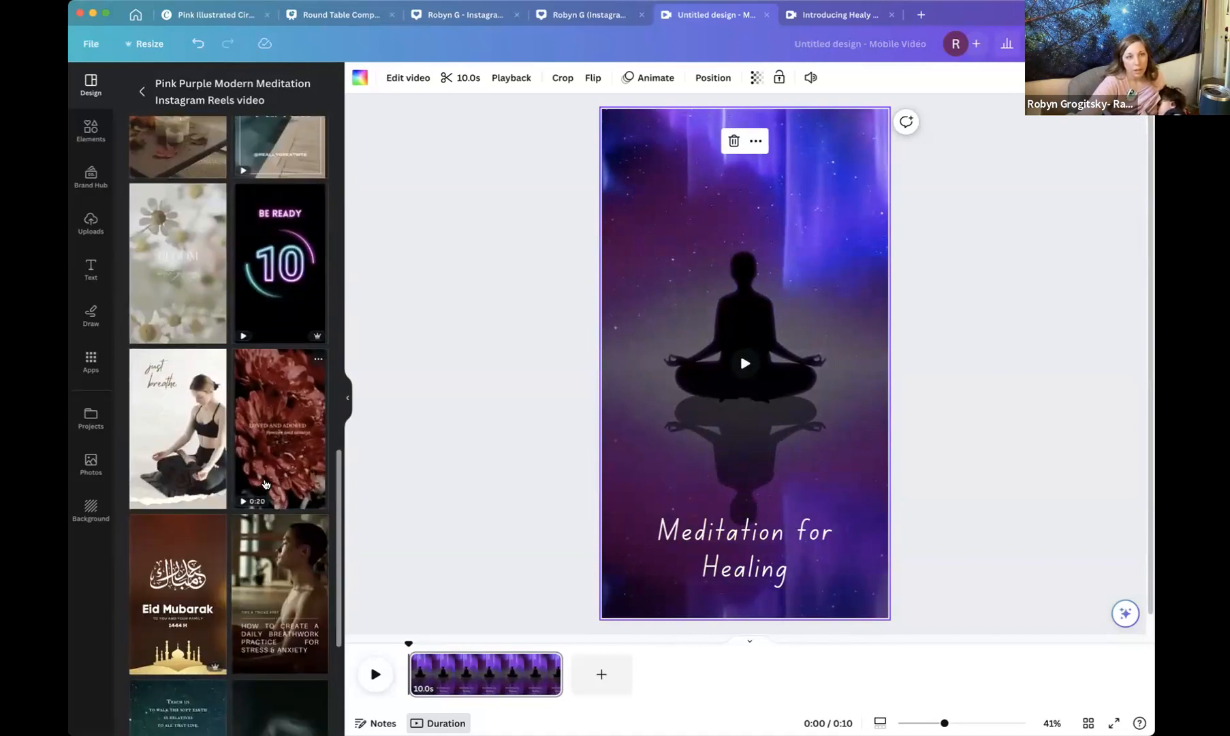
scroll(264, 487, down, 3)
scroll(266, 482, down, 2)
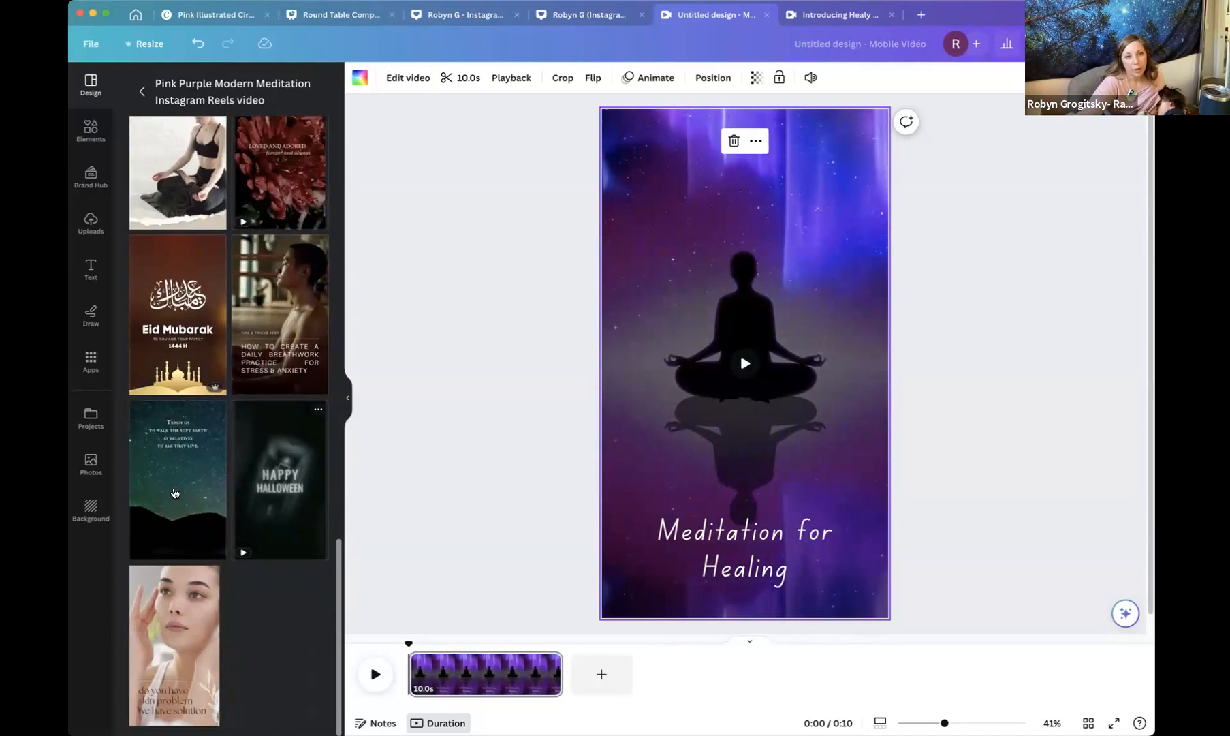
Replace page 1 with the third page of the Simple Beautiful Nature Night Galaxy Earth Day Prayer template.
click(174, 493)
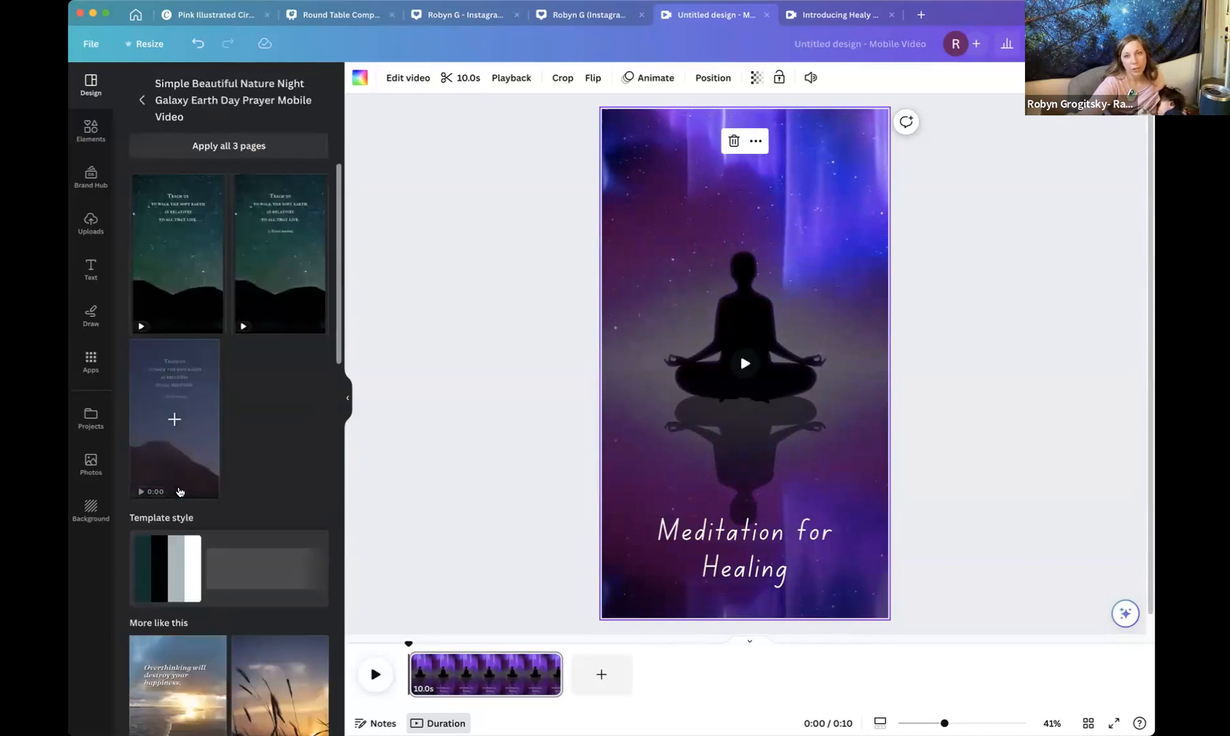
click(179, 491)
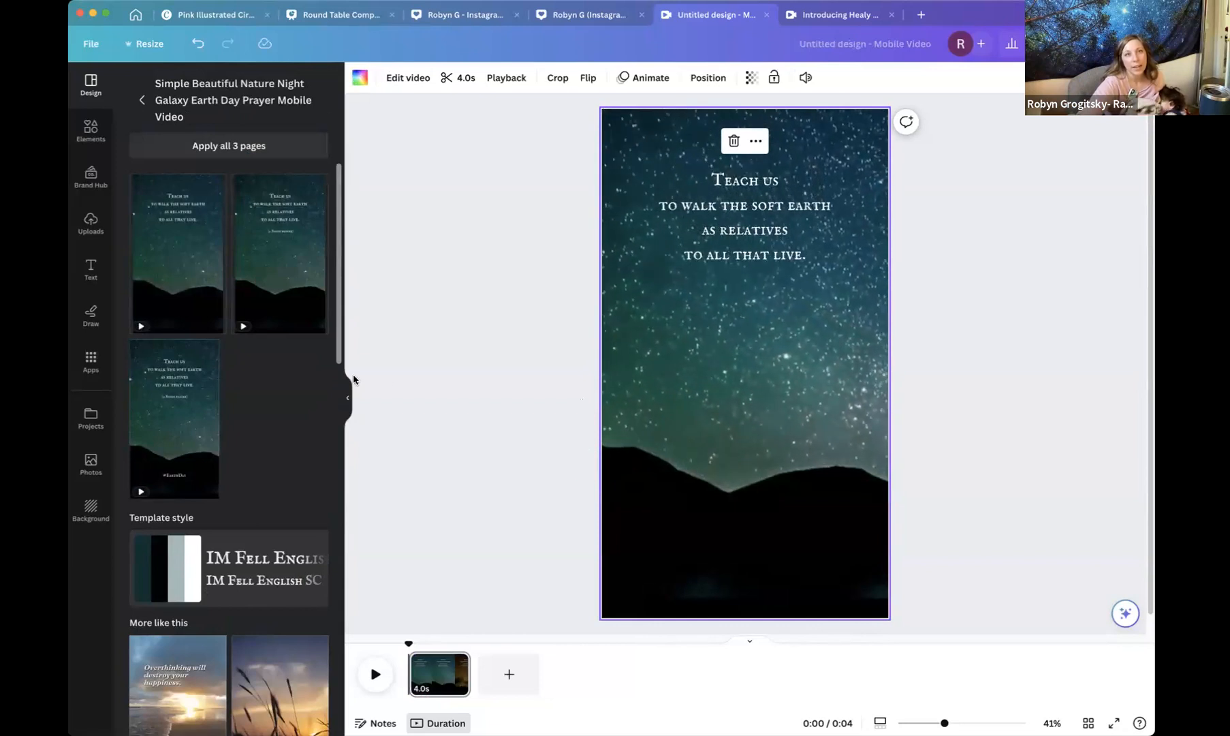
scroll(253, 384, down, 3)
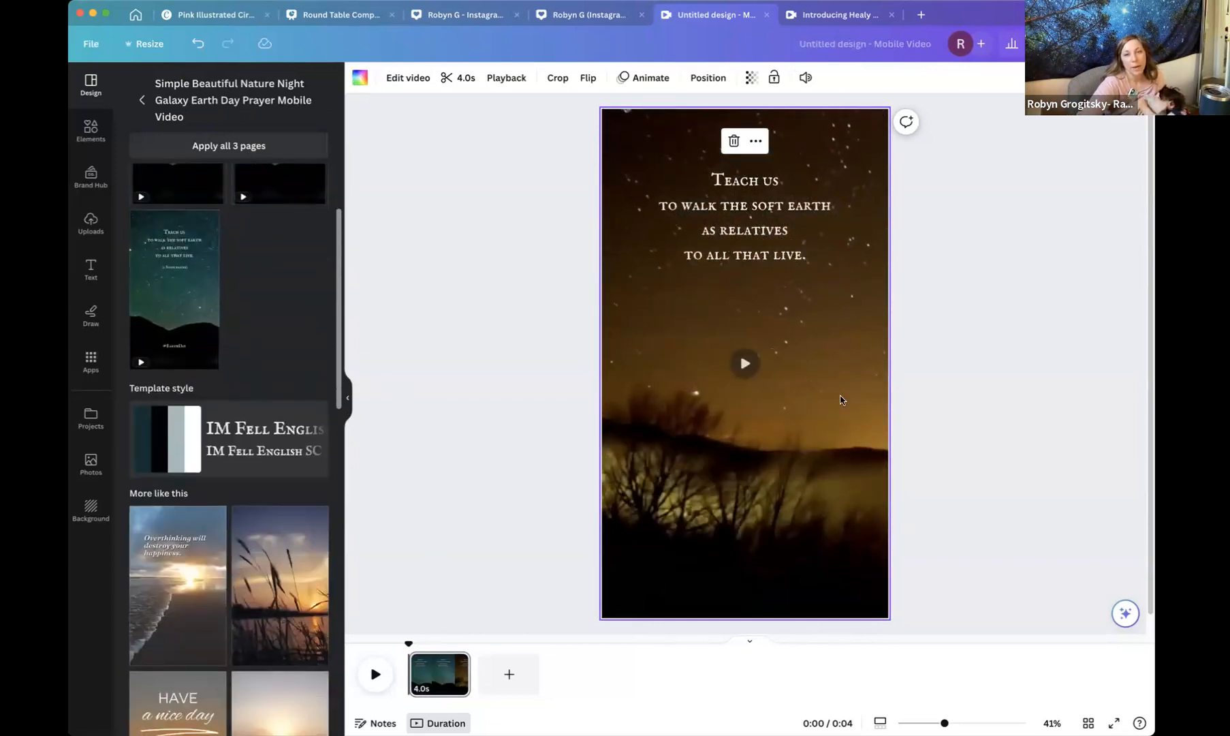
Add a second page and fill it with the "What's meant to be…" page of the Motivational Quotes Instagram Reel Video template.
click(509, 673)
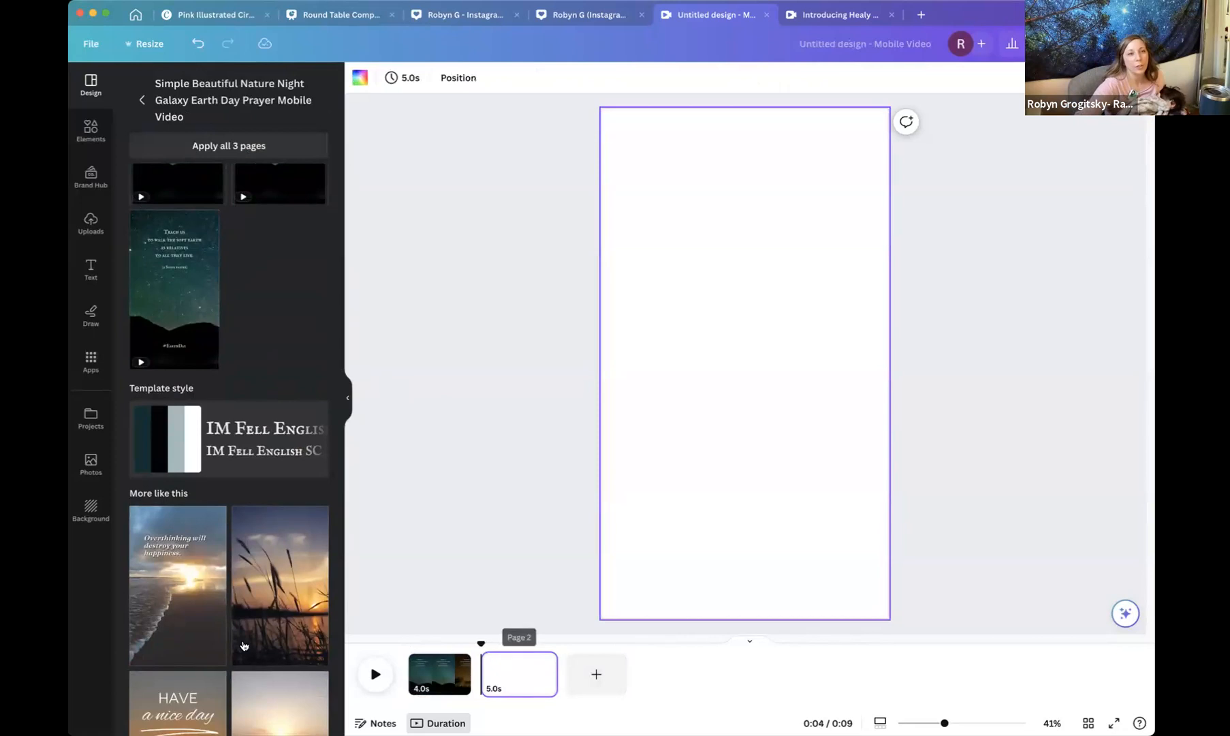
click(178, 617)
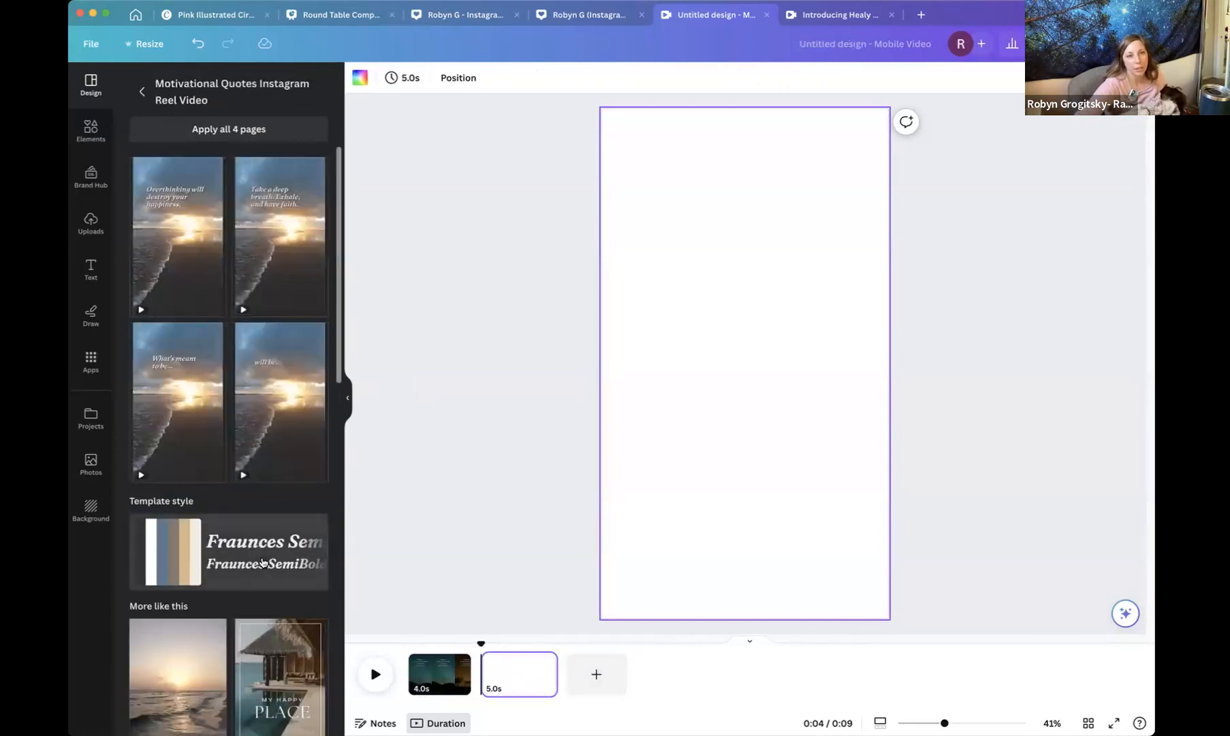
click(189, 427)
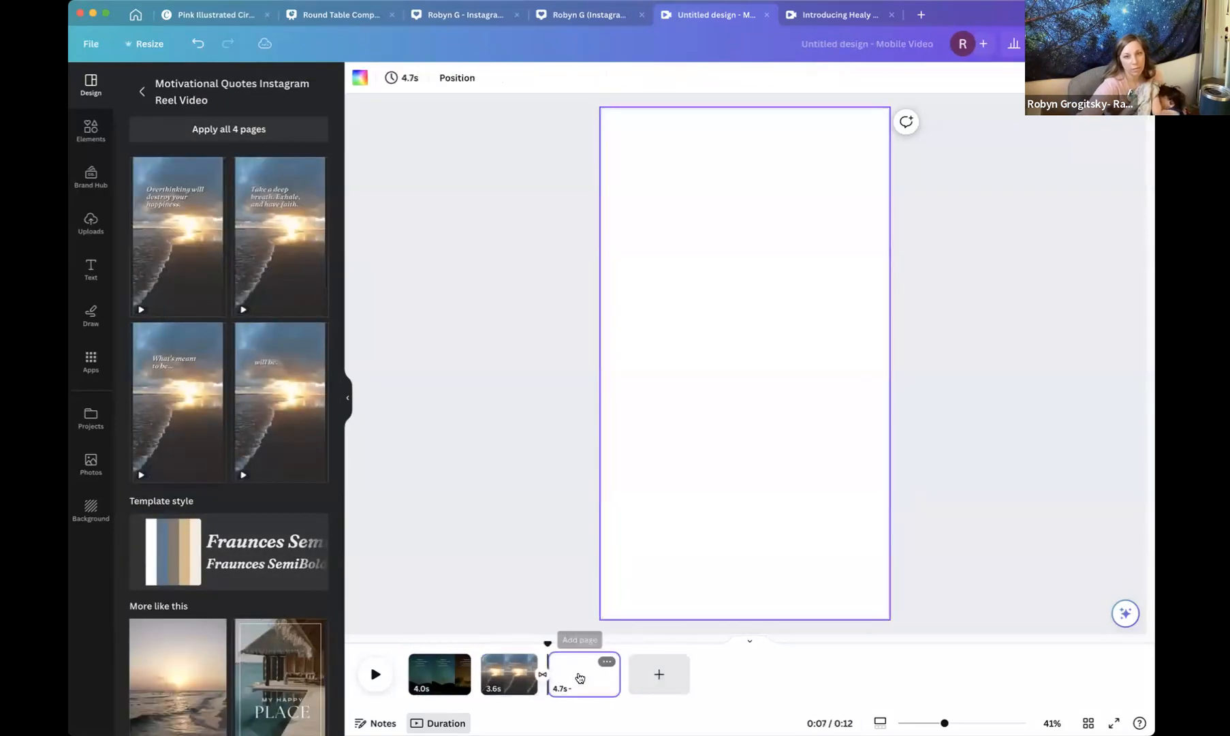
Browse more similar templates, then return to page 1 of the design.
scroll(208, 642, down, 3)
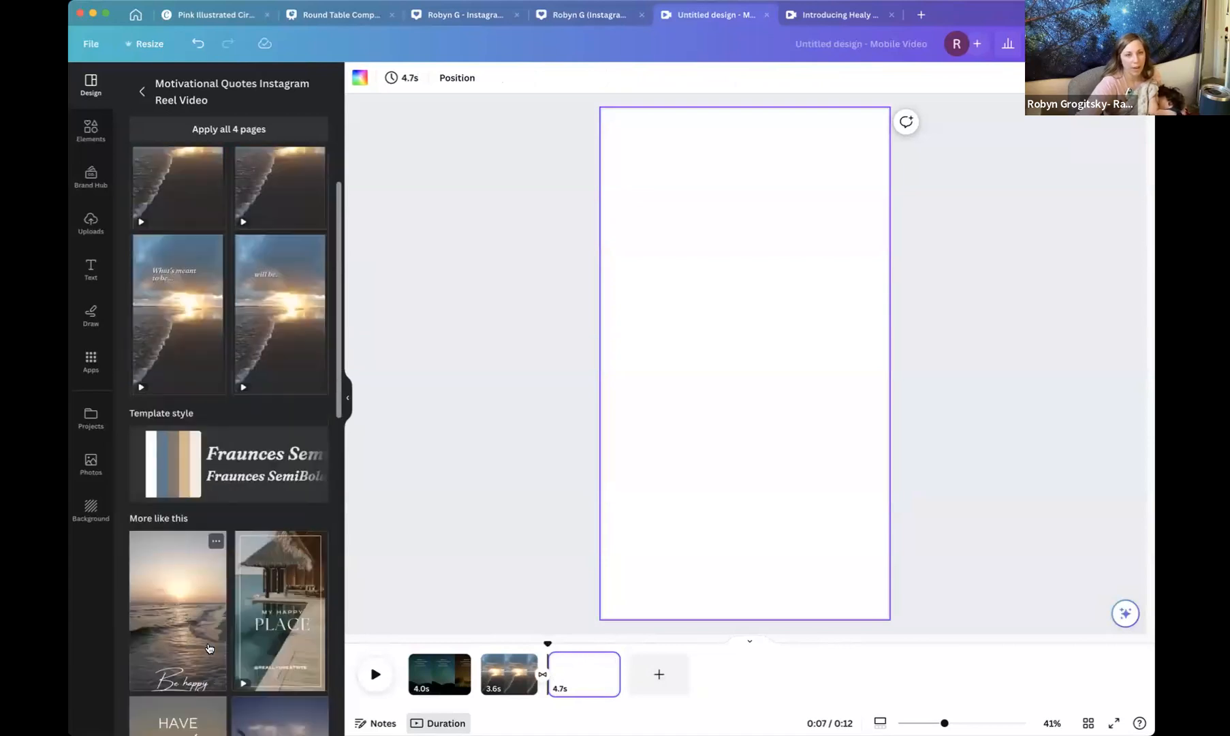
scroll(208, 643, down, 2)
click(254, 576)
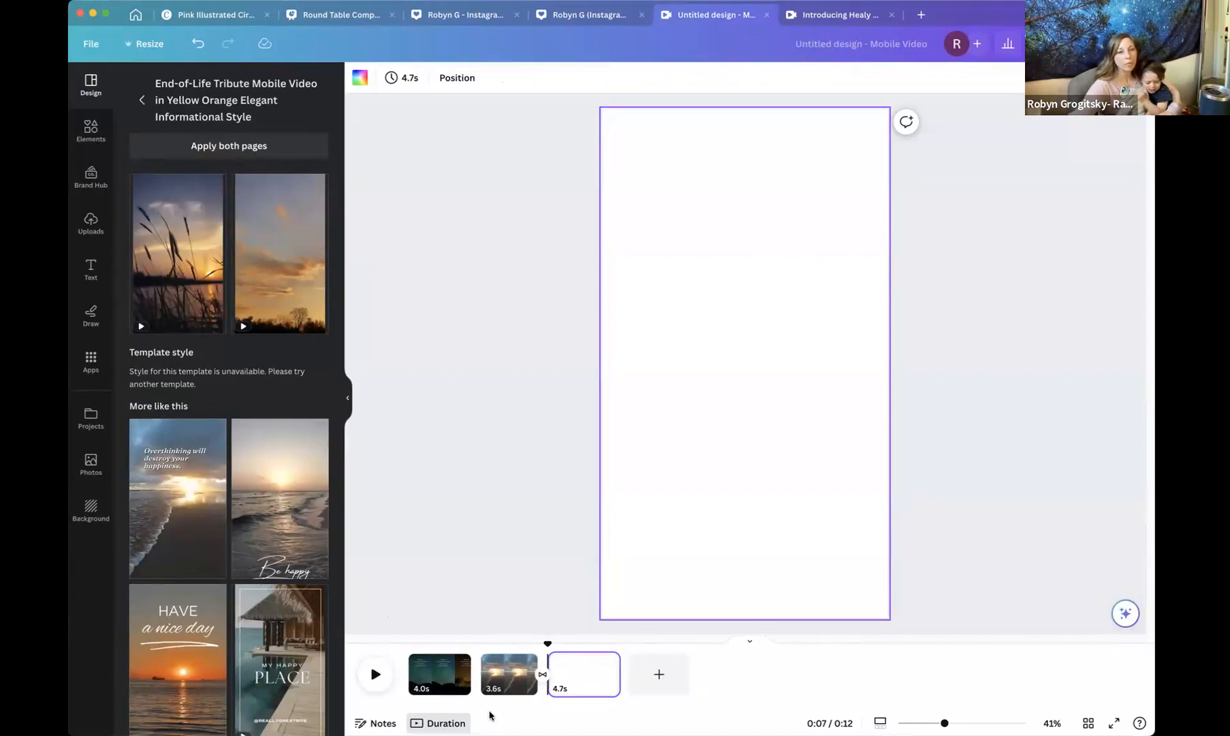
click(421, 671)
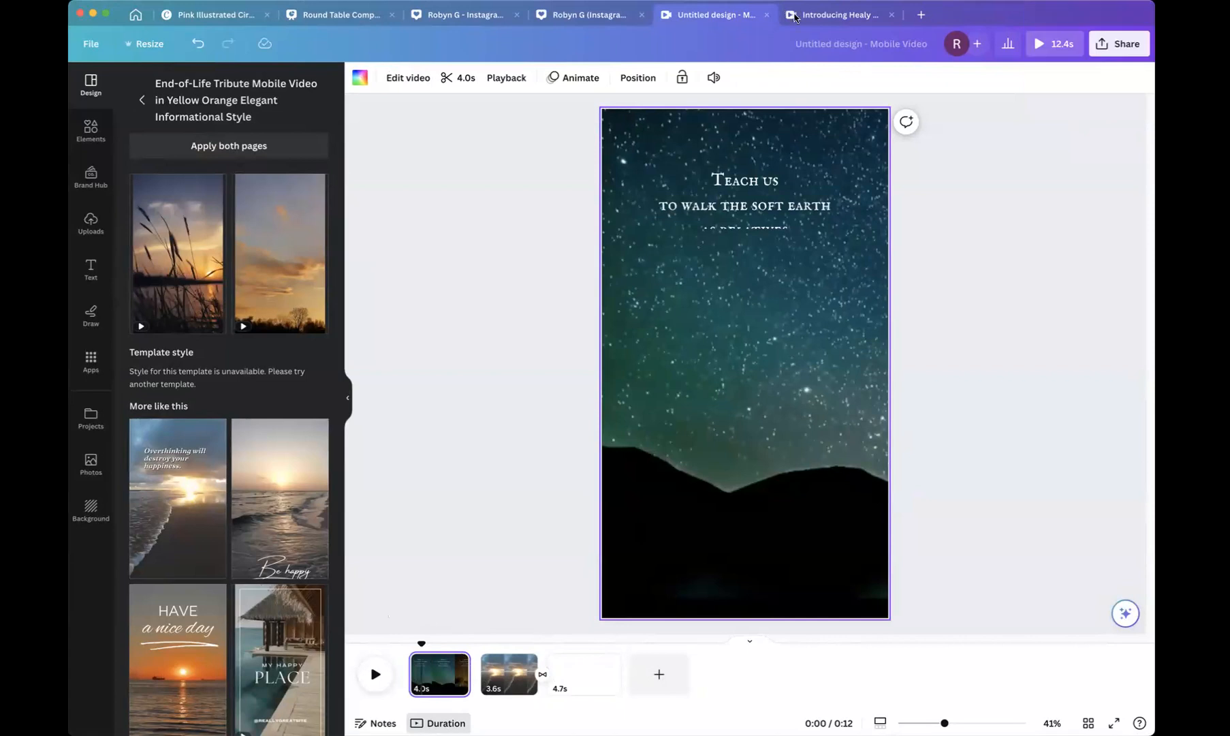
Copy the Introducing Healy paragraph from page 1 of the Introducing Healy design.
click(743, 213)
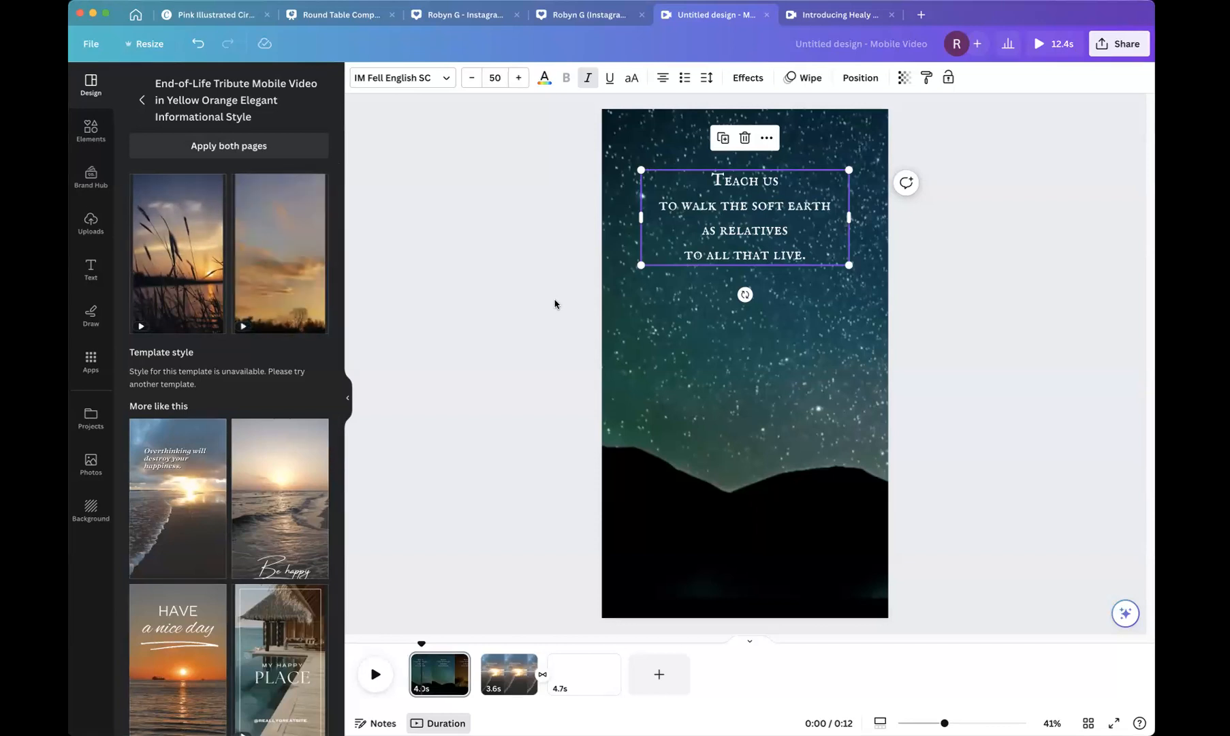
double_click(712, 192)
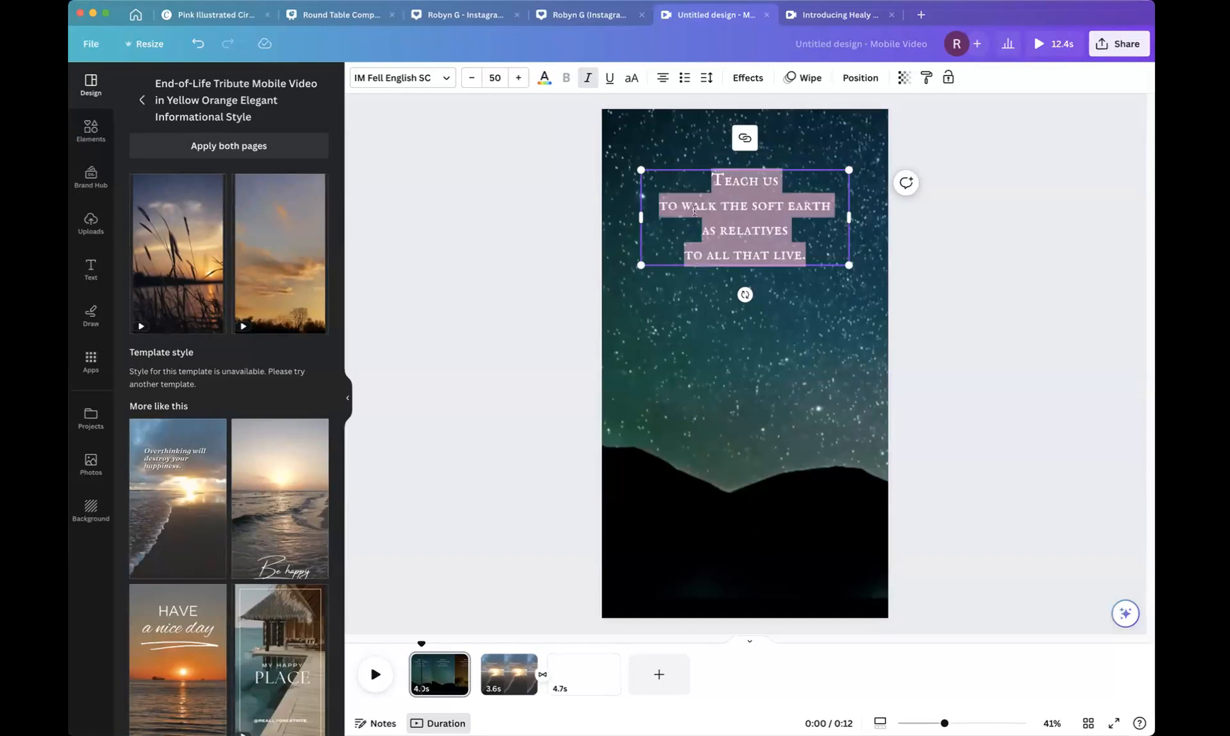
click(839, 19)
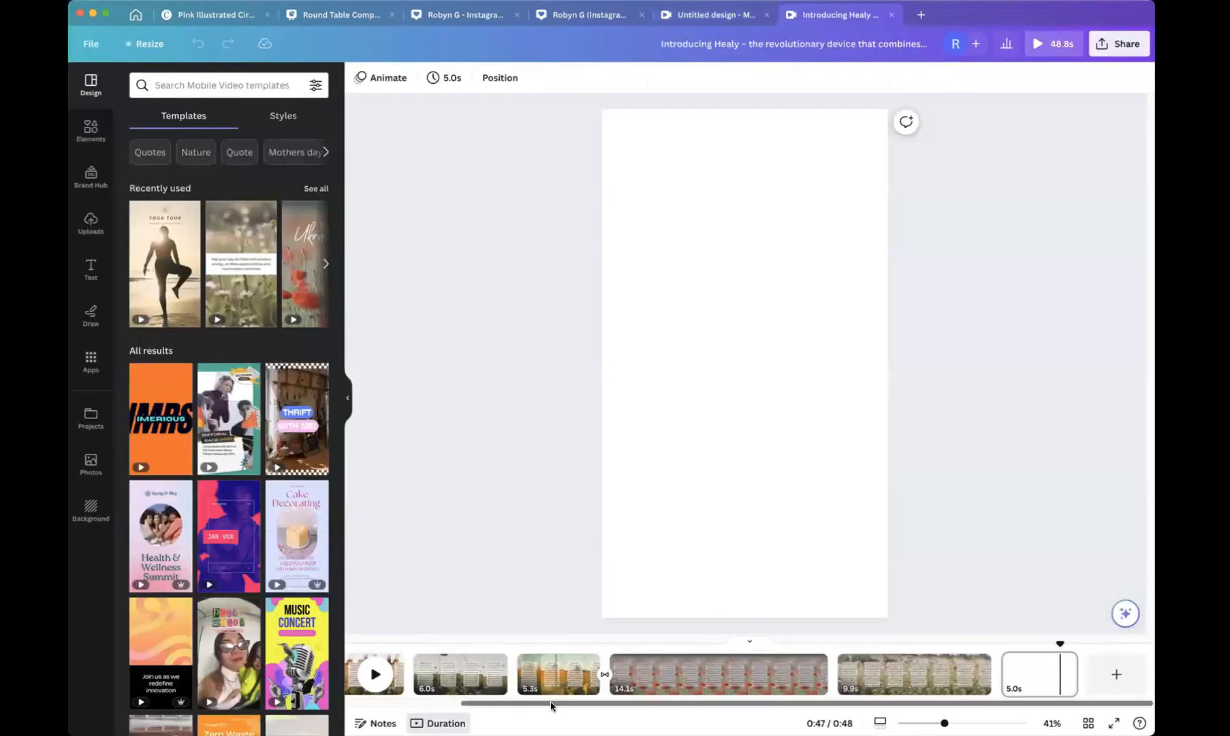
drag(550, 705, 406, 707)
click(472, 673)
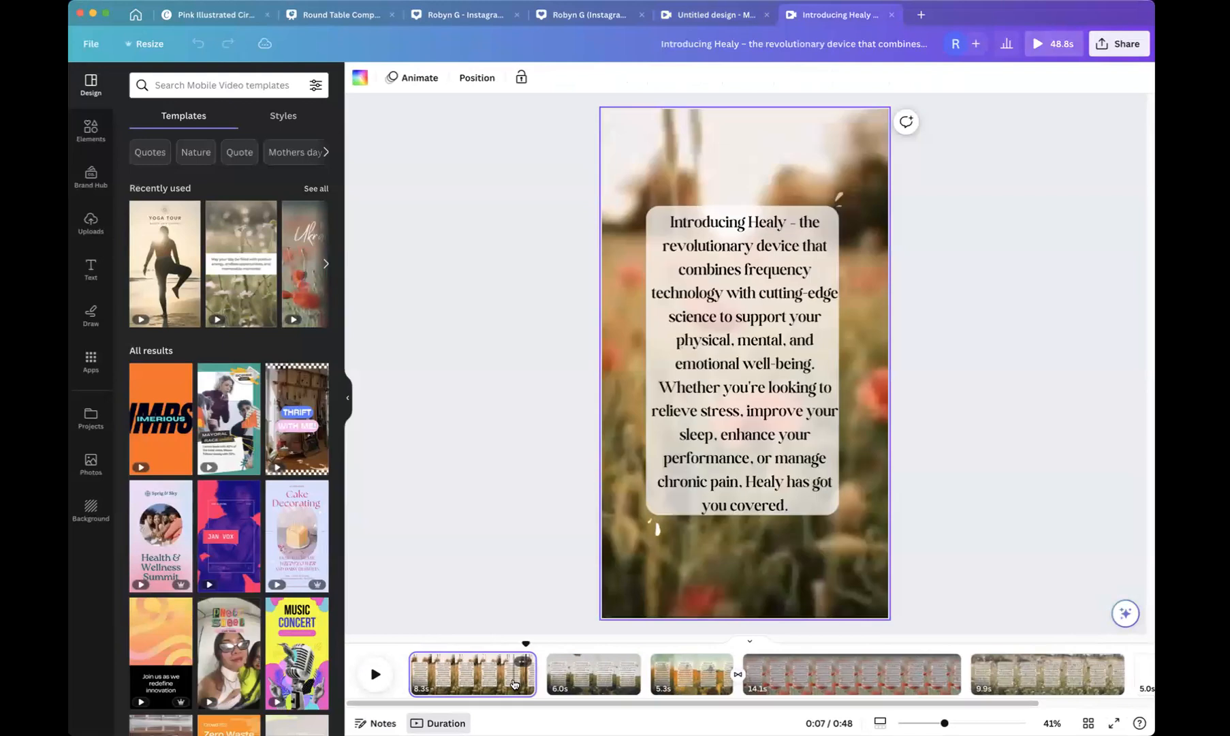
click(686, 238)
double_click(671, 219)
key(super+c)
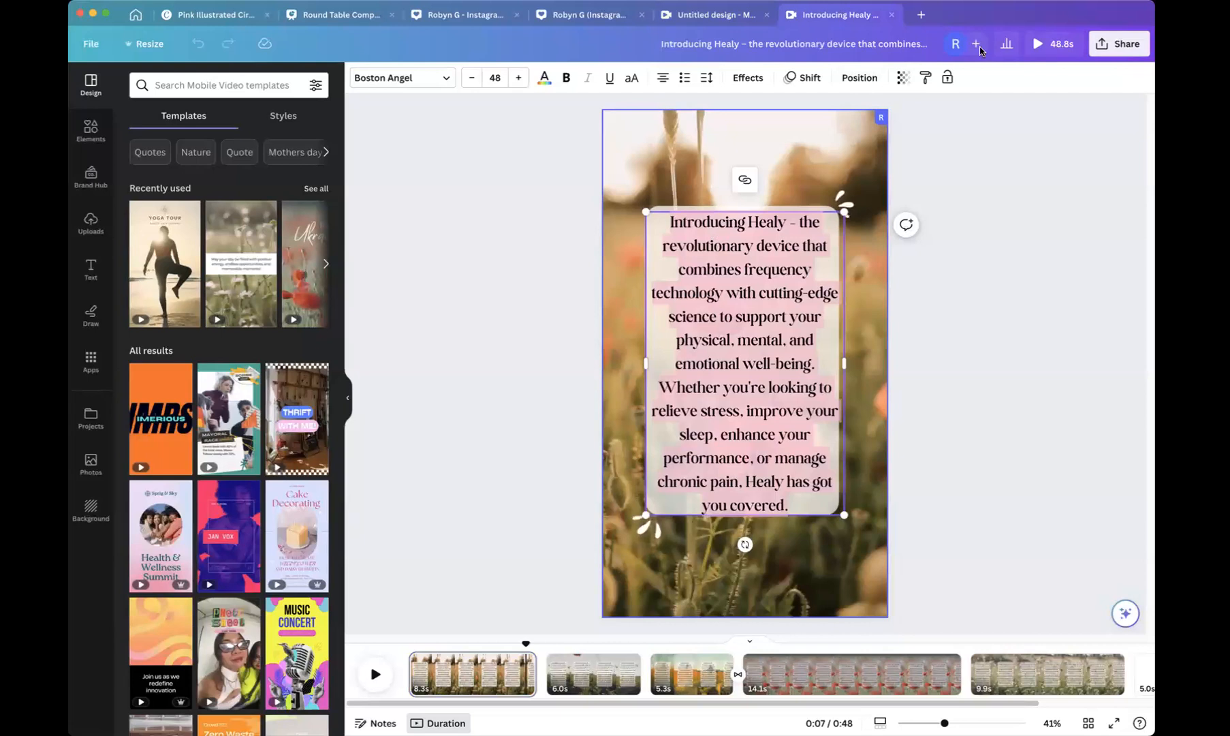
click(1054, 166)
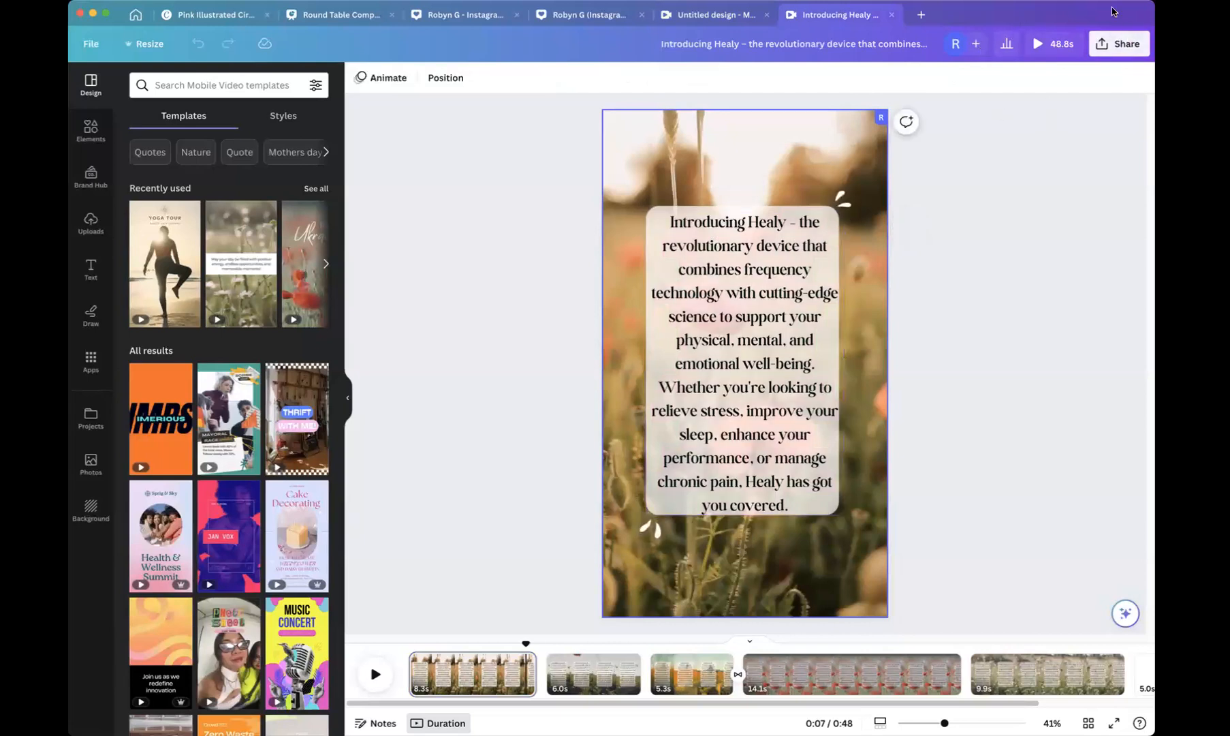
Paste the paragraph over the starry page's quote and move the text box down toward the middle.
click(706, 15)
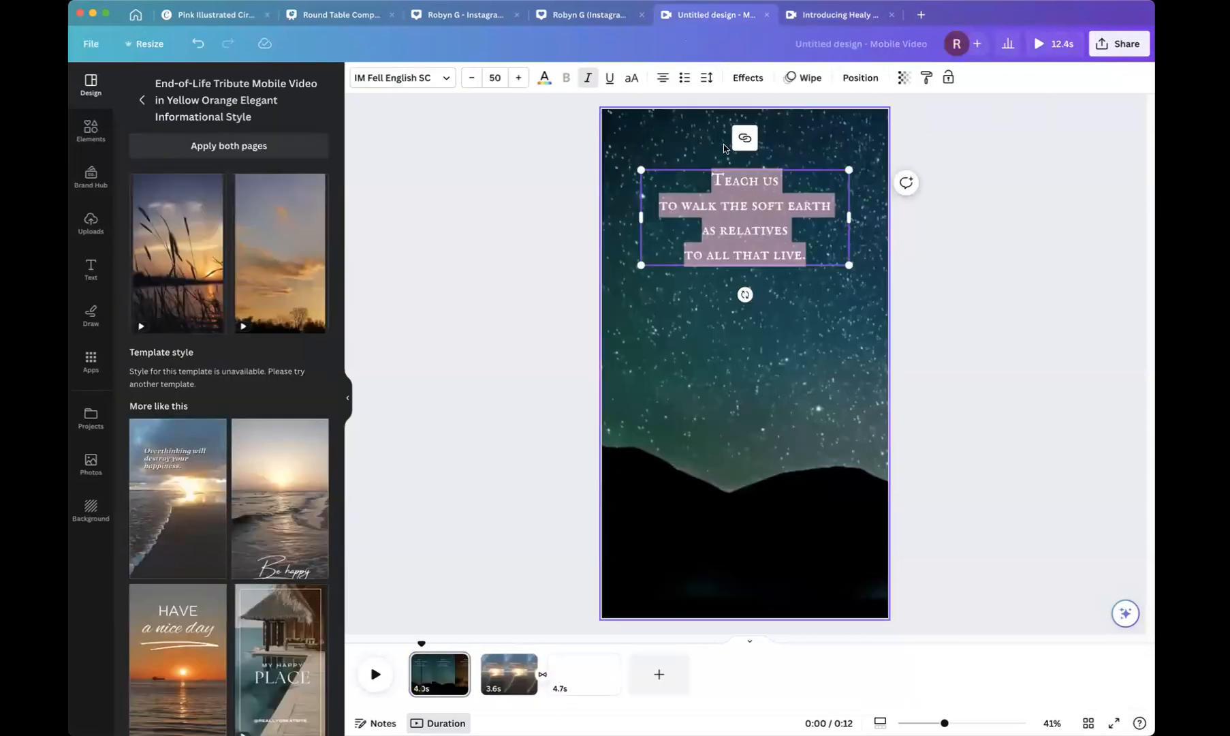
key(super+v)
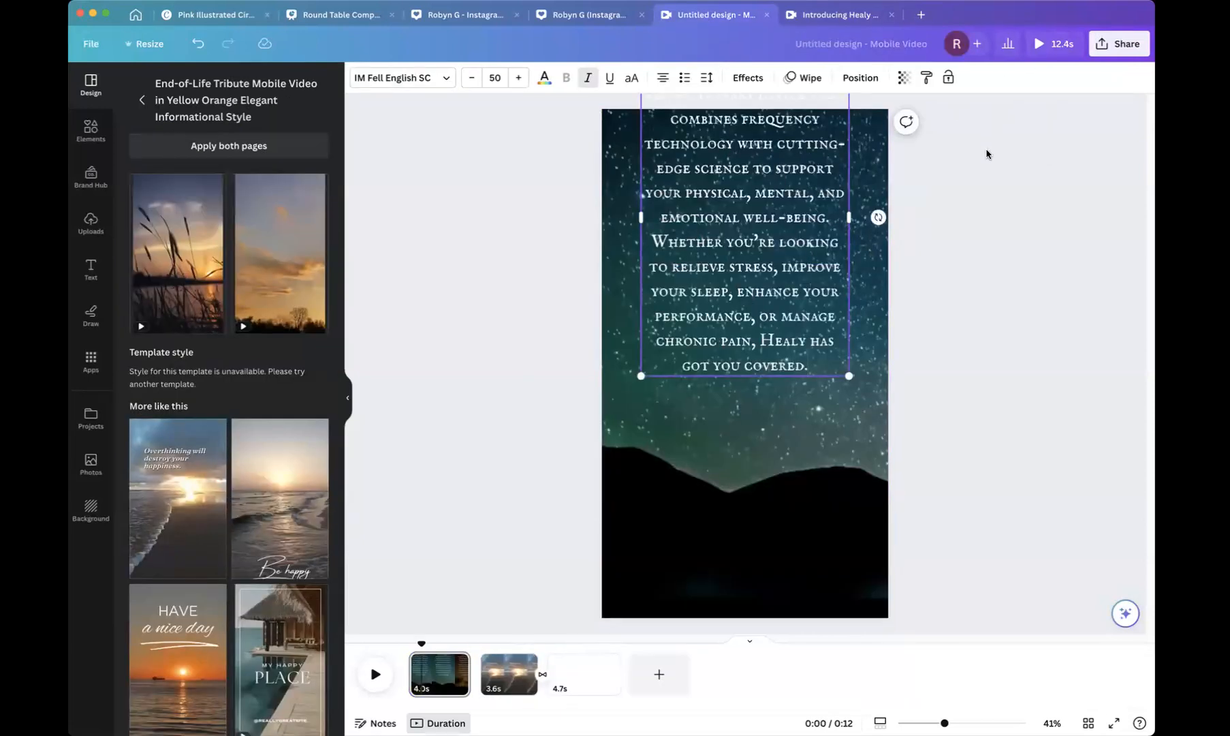
click(924, 157)
mouse_move(739, 178)
mouse_down()
mouse_move(730, 228)
mouse_move(749, 297)
mouse_move(747, 282)
mouse_up()
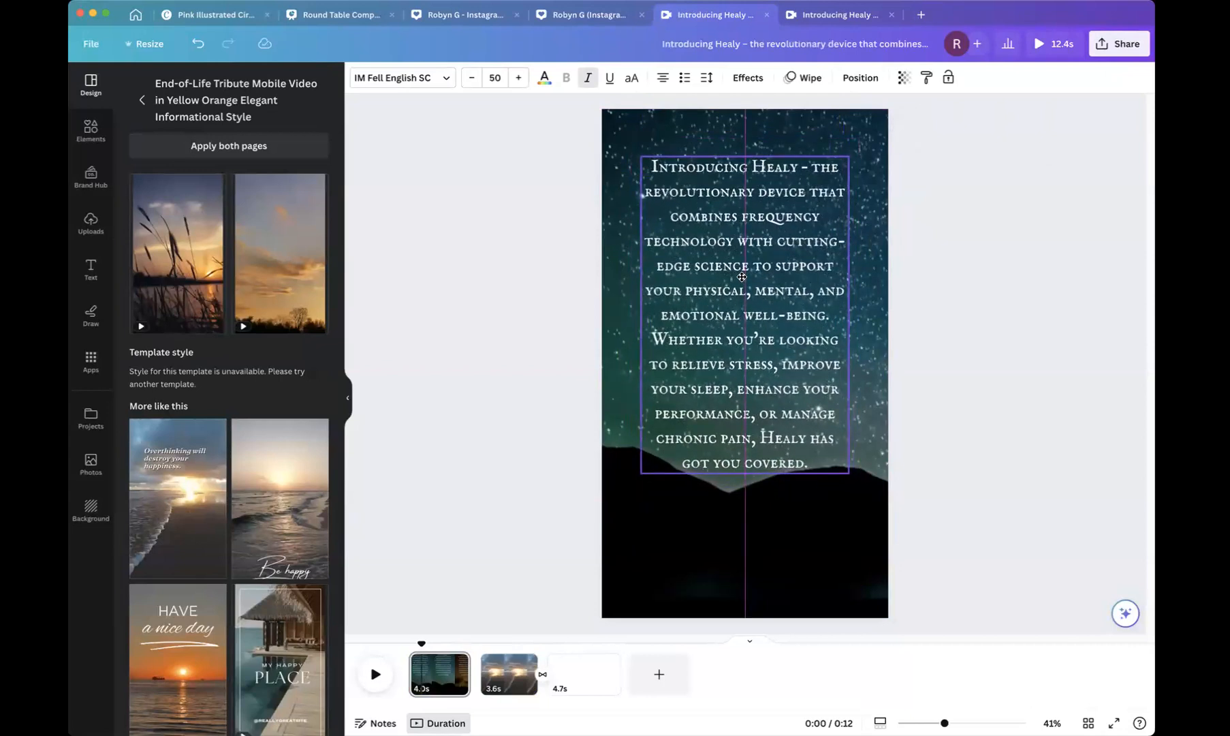
drag(742, 276, 741, 308)
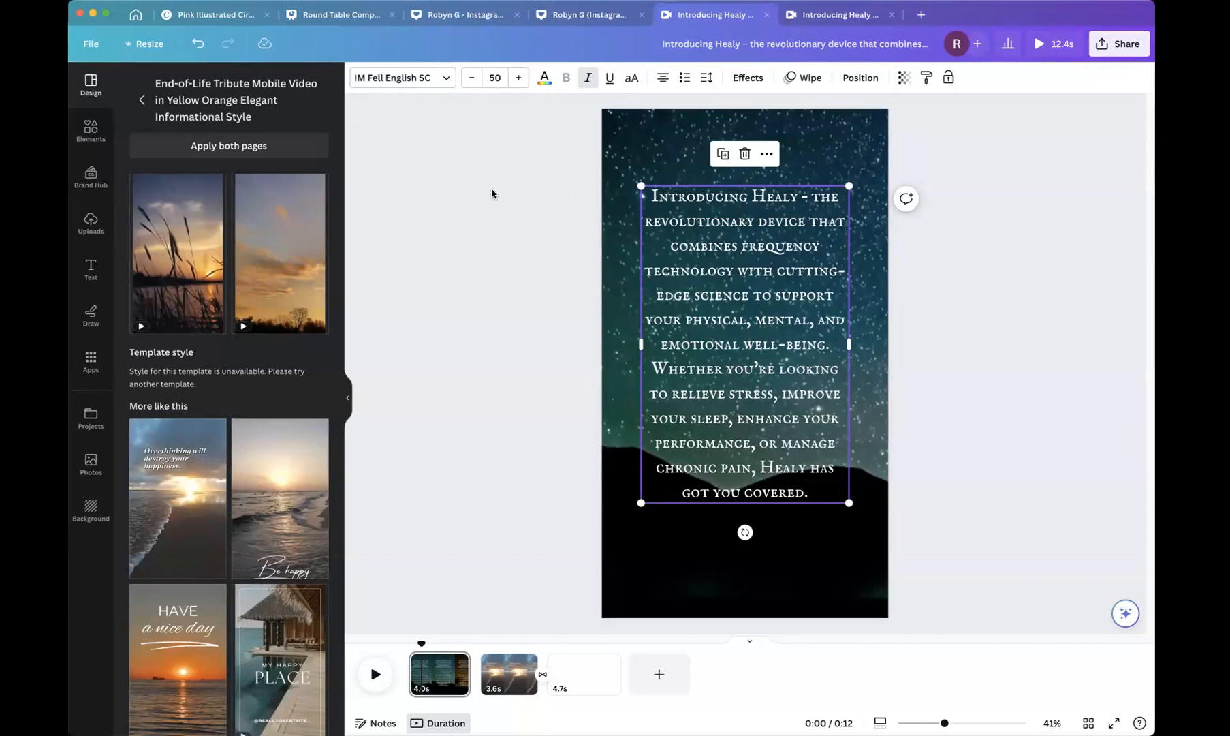
Change the pasted Introducing Healy paragraph's font to KG Cold Coffee.
click(408, 79)
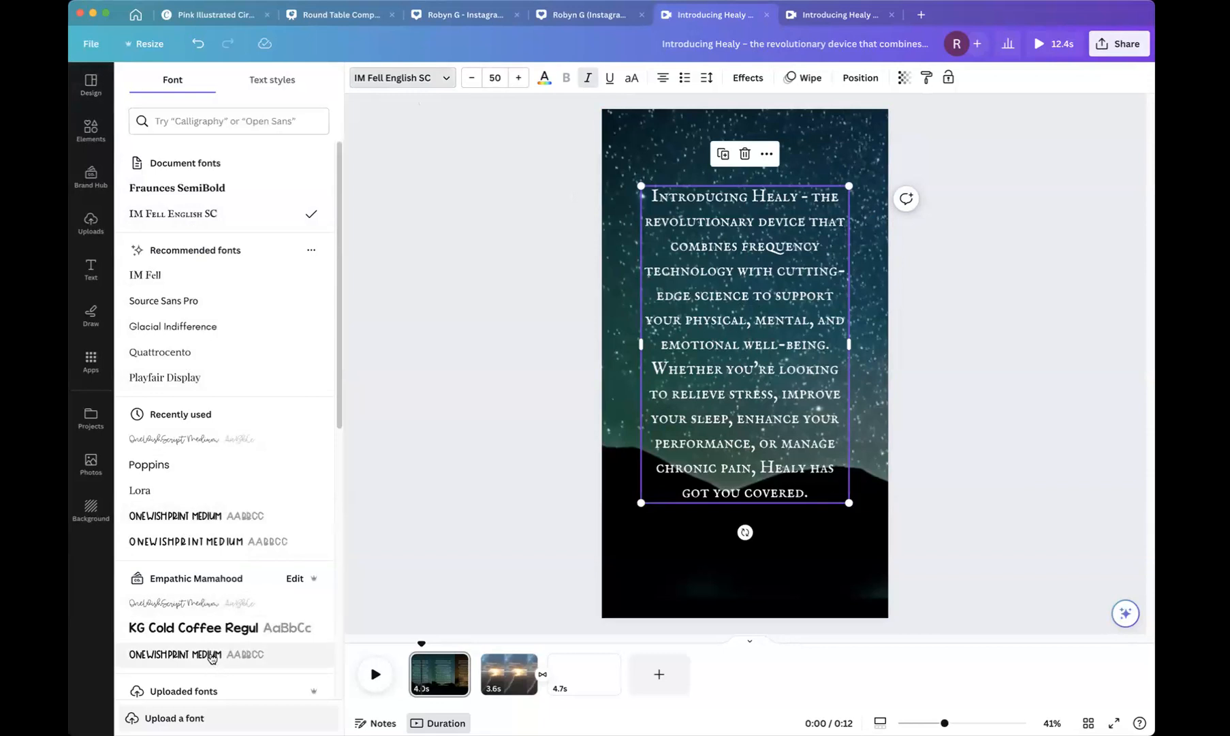
key(Escape)
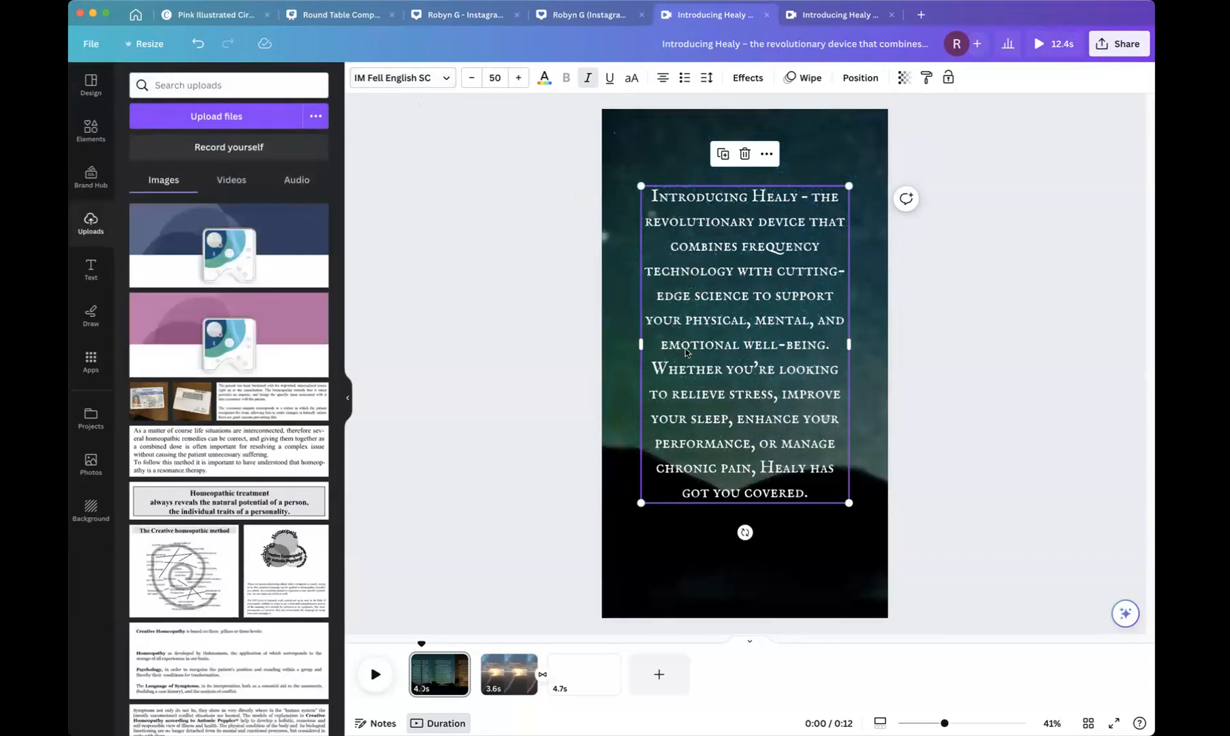
click(687, 349)
drag(653, 198, 835, 500)
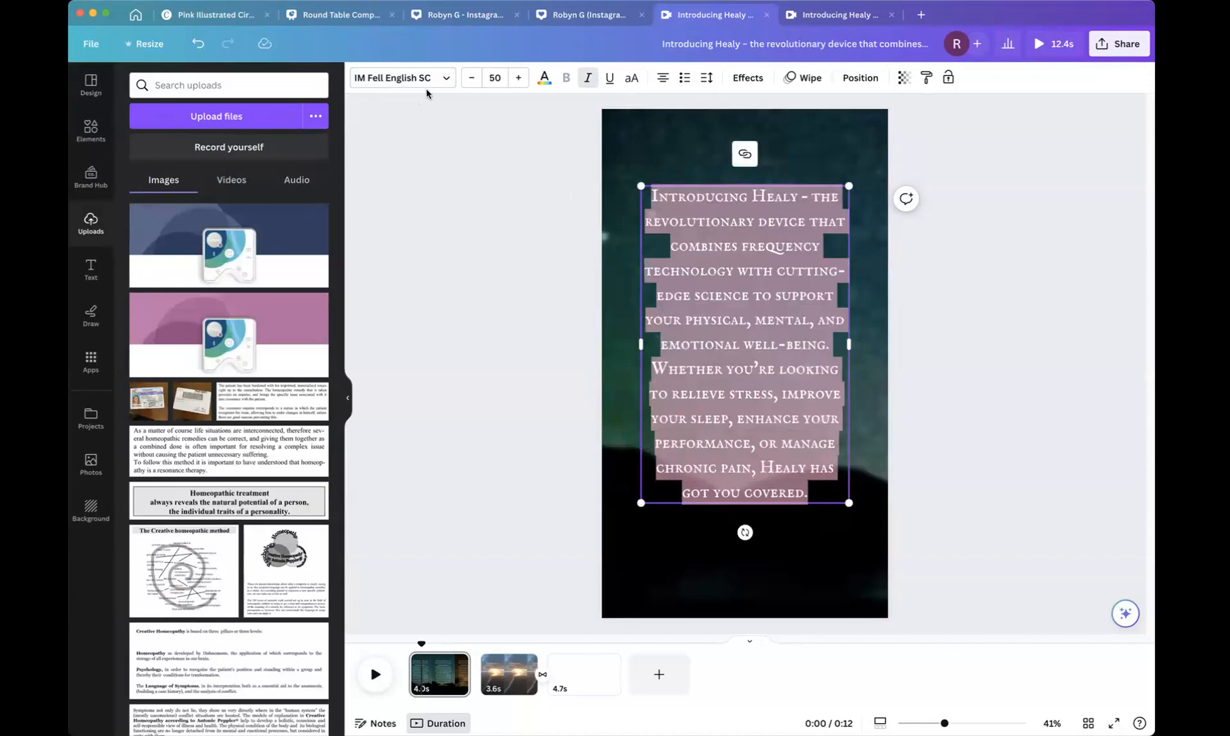
click(402, 77)
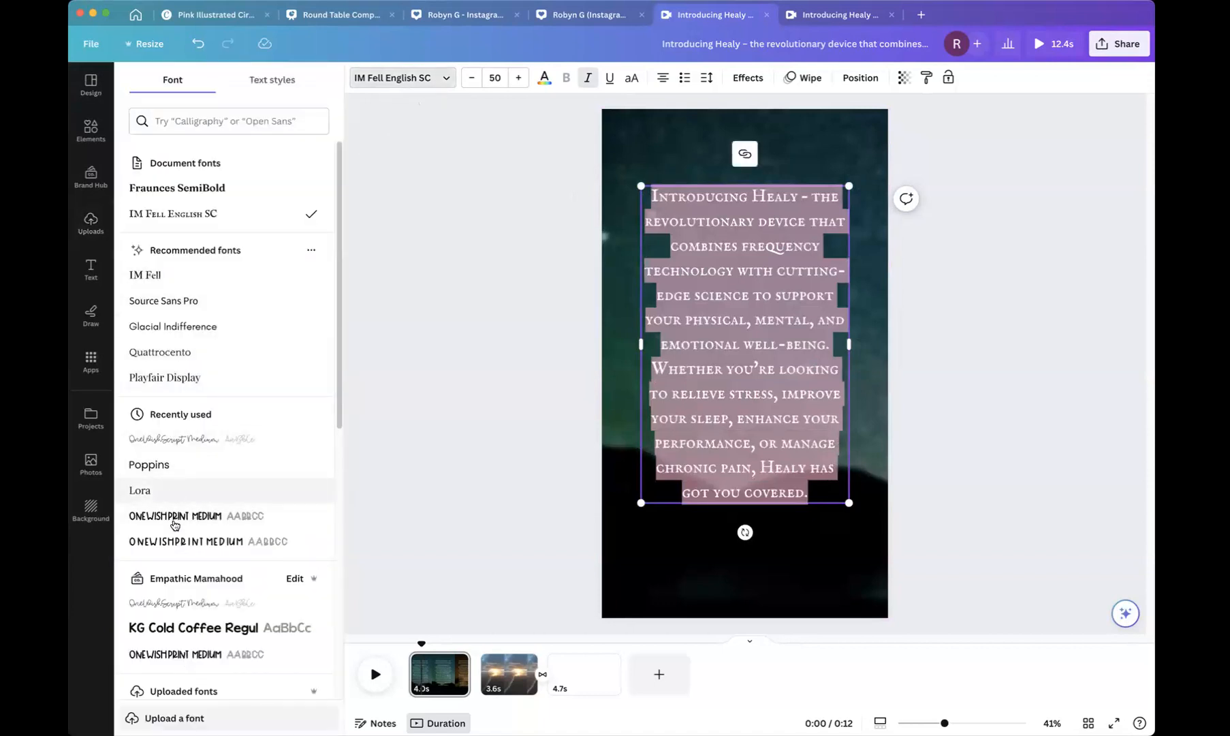
click(173, 627)
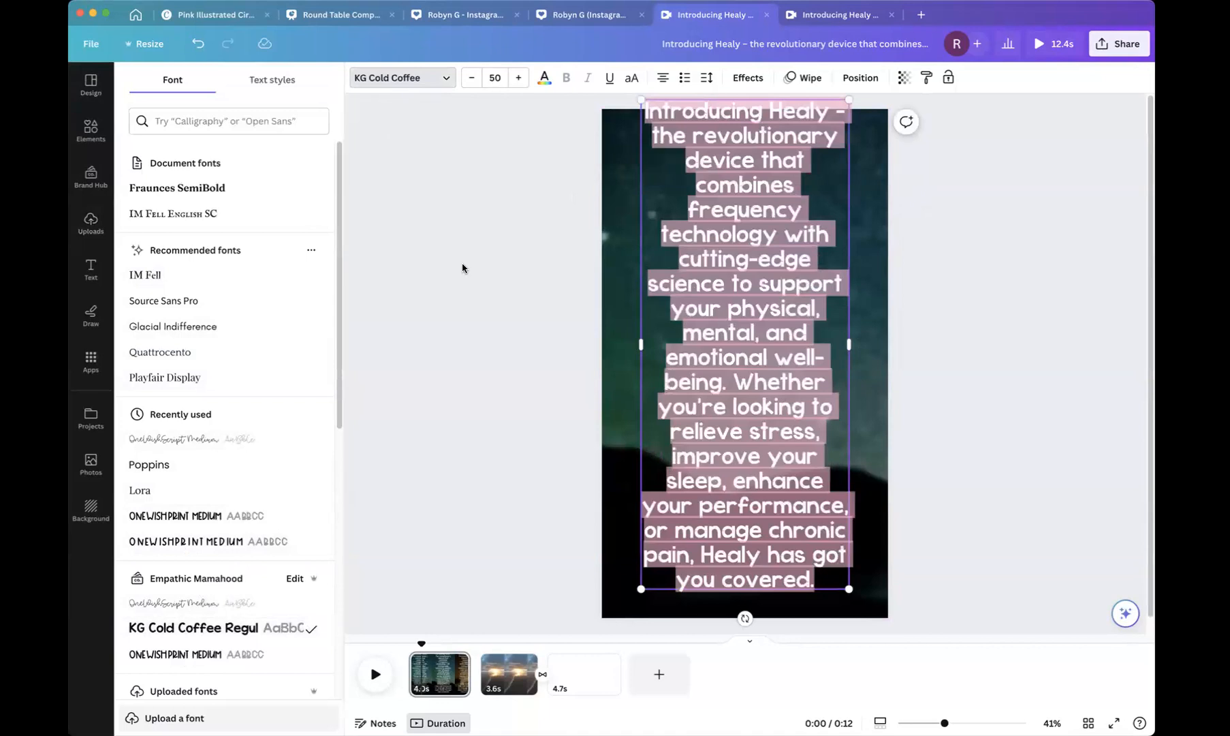
Set the paragraph's font size to 36.
click(495, 79)
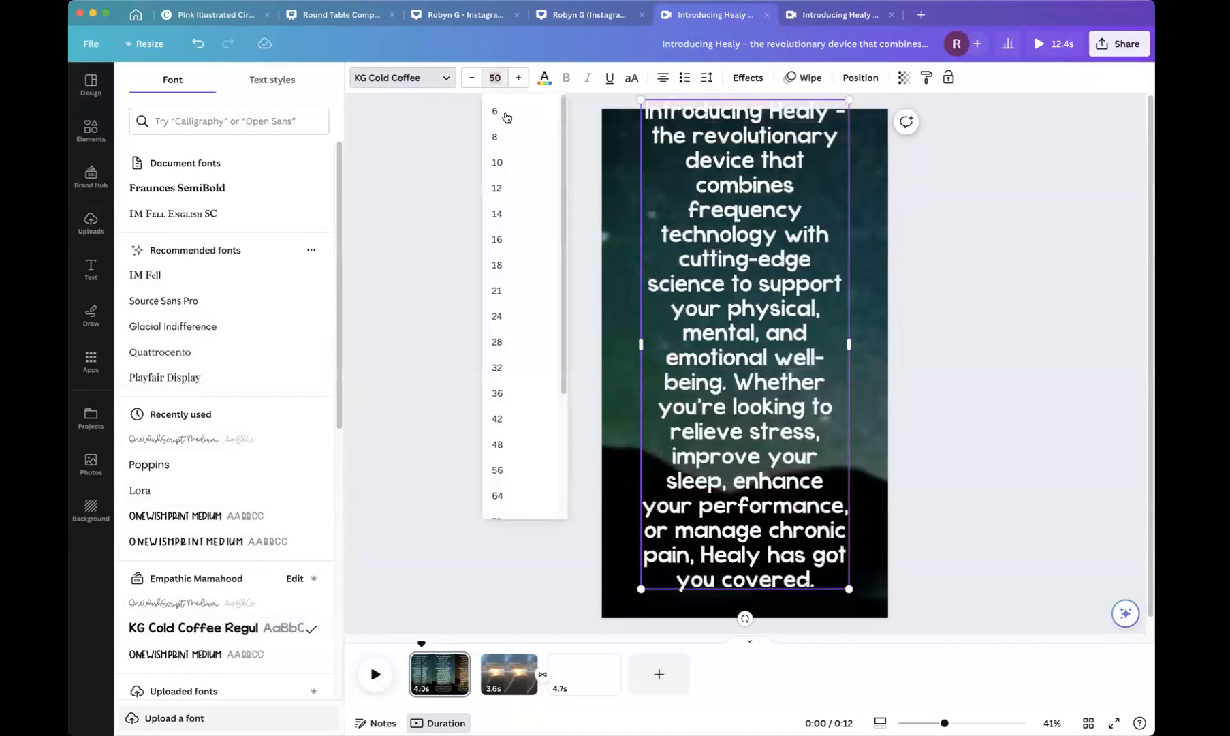
click(498, 394)
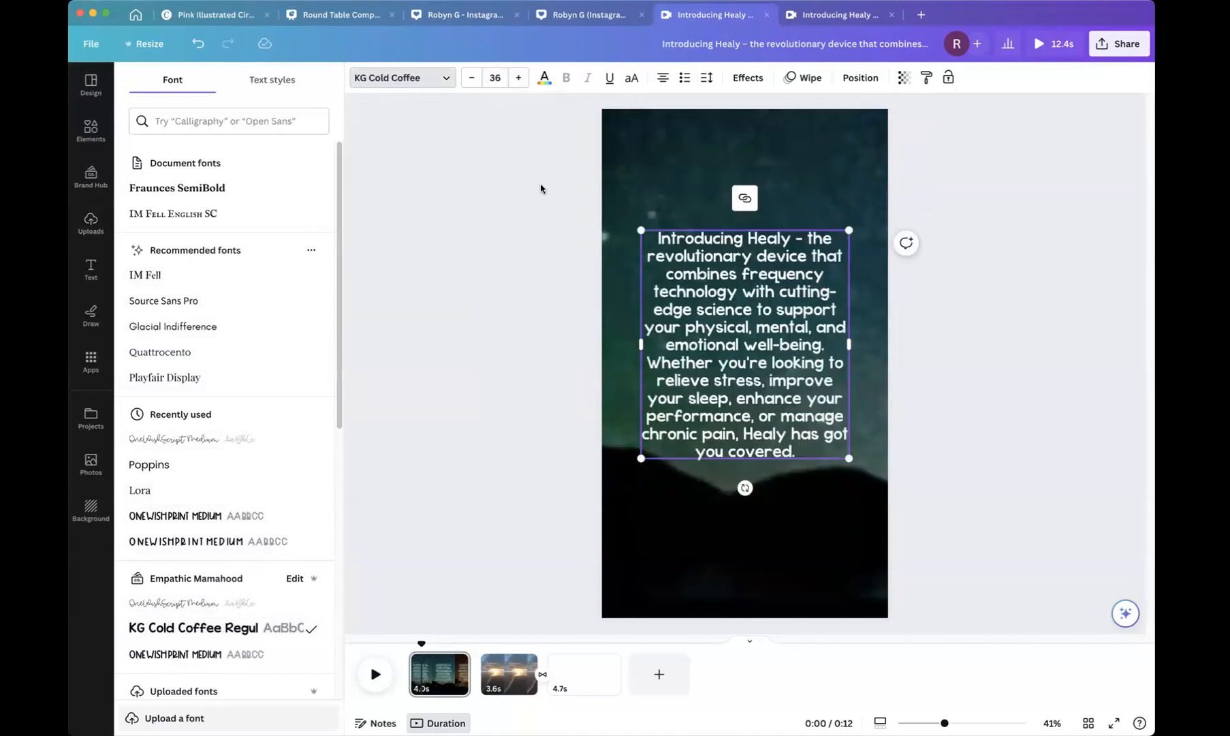
click(789, 303)
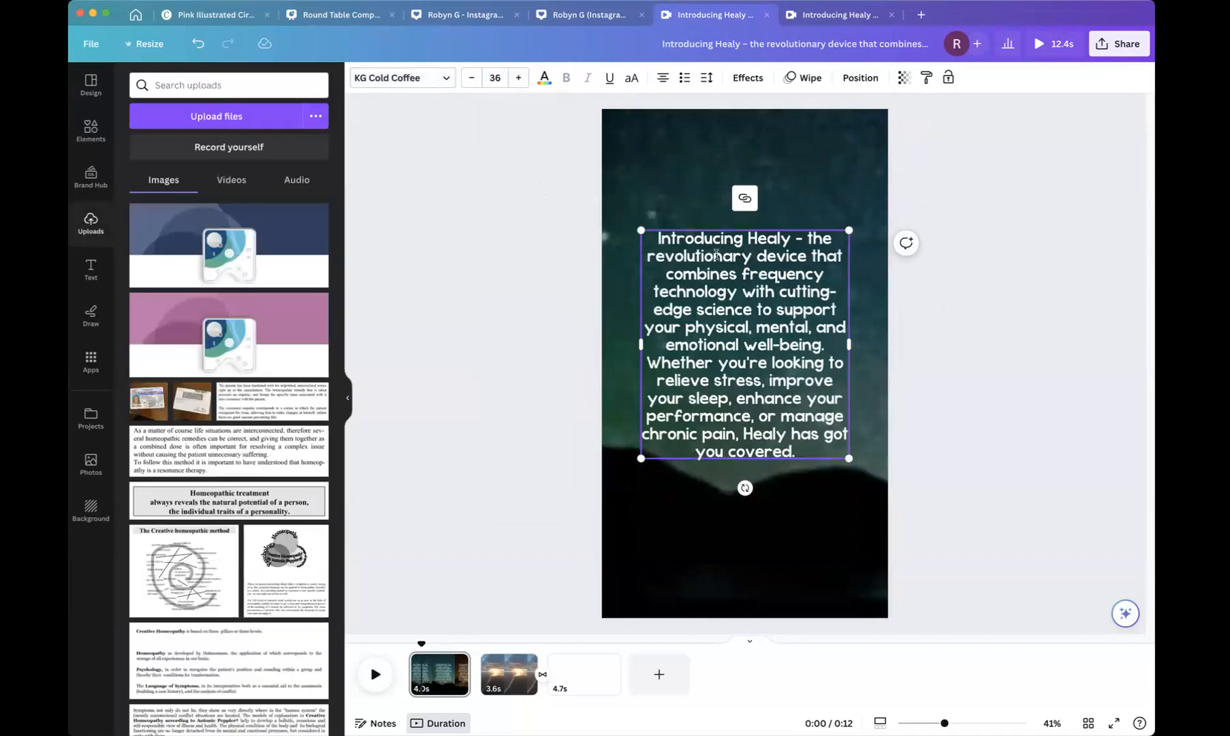
click(495, 251)
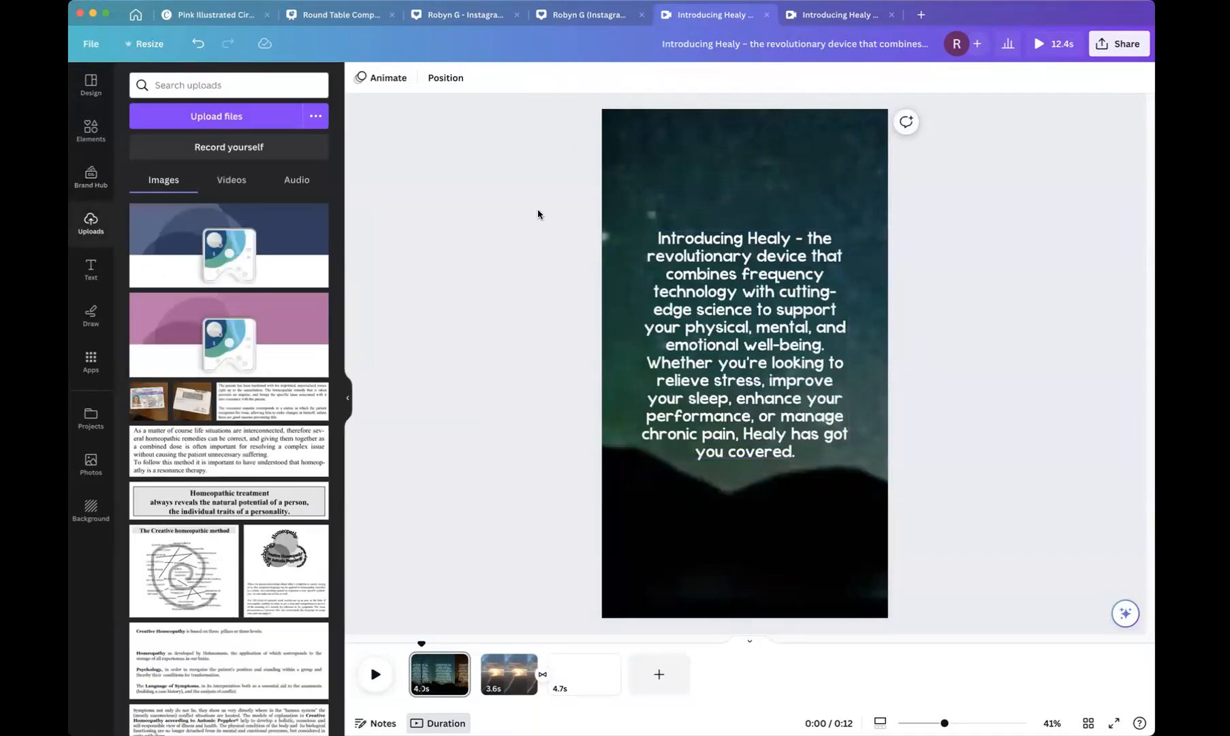
Preview the page and nudge the paragraph slightly higher on the starry background.
click(375, 675)
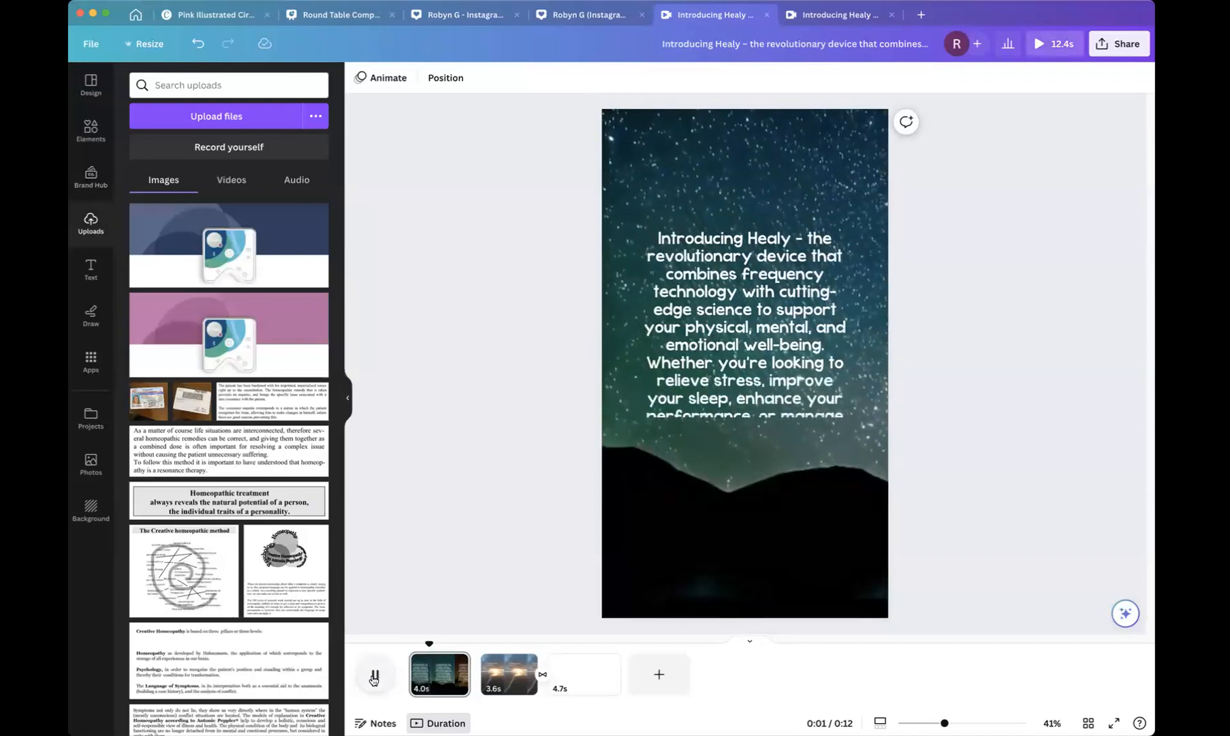
click(372, 679)
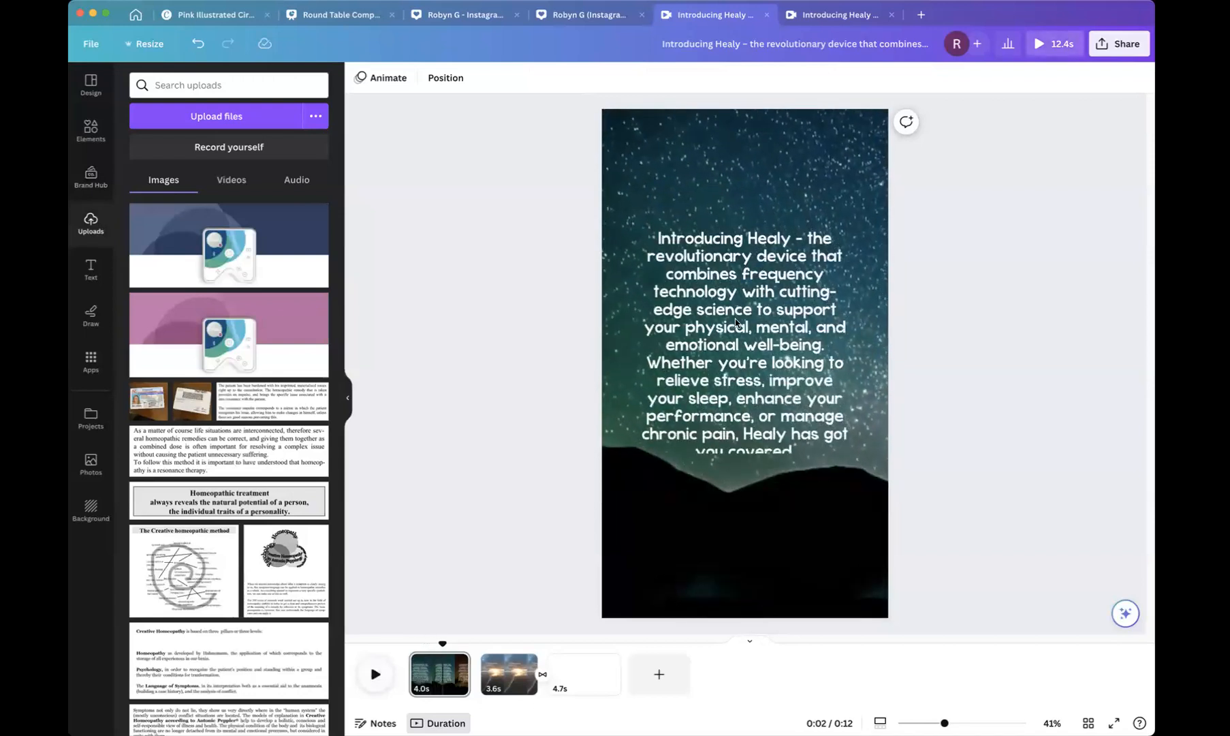
click(699, 282)
drag(726, 302, 725, 282)
Add a square shape from Elements and place it at the paragraph's upper-left corner.
click(91, 137)
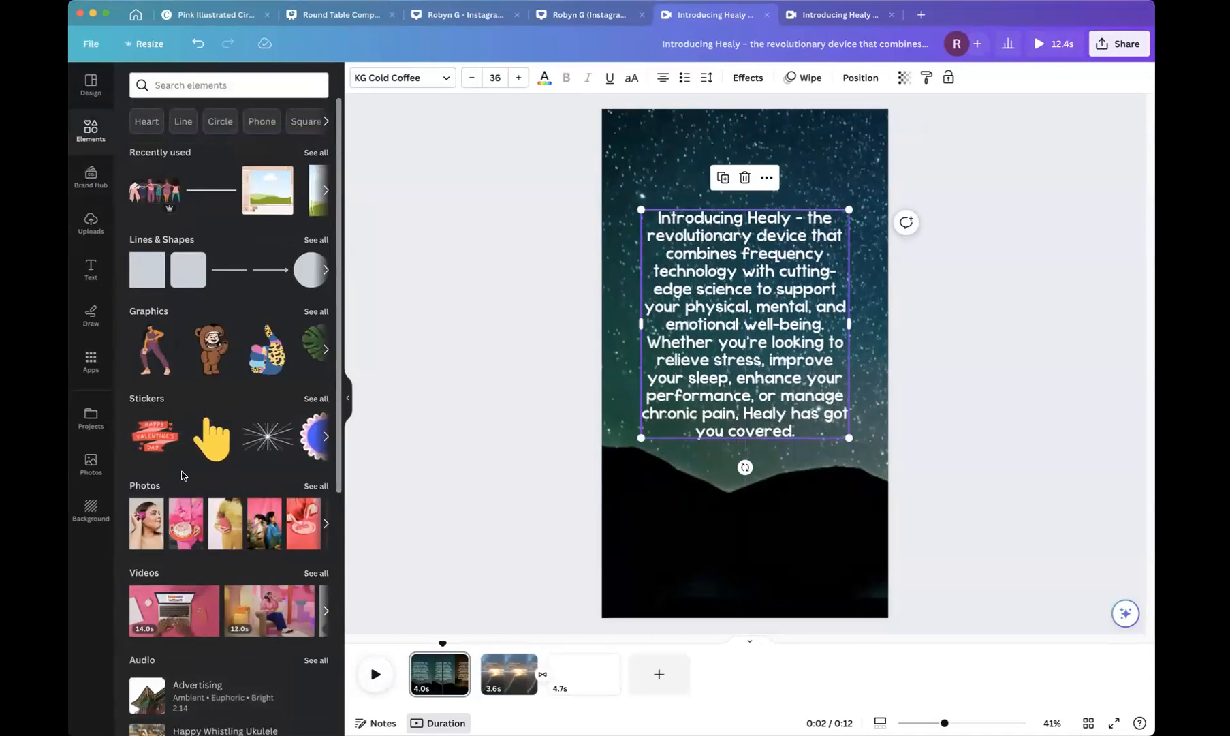
click(188, 278)
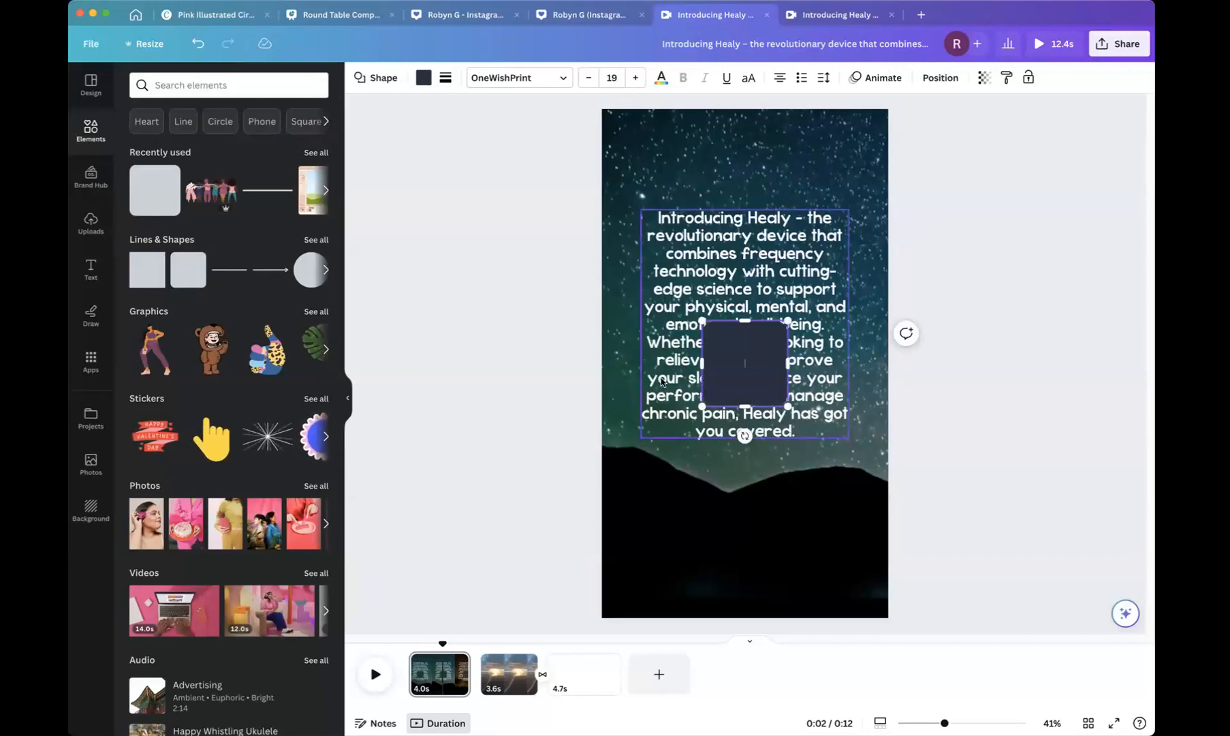
drag(741, 377, 667, 266)
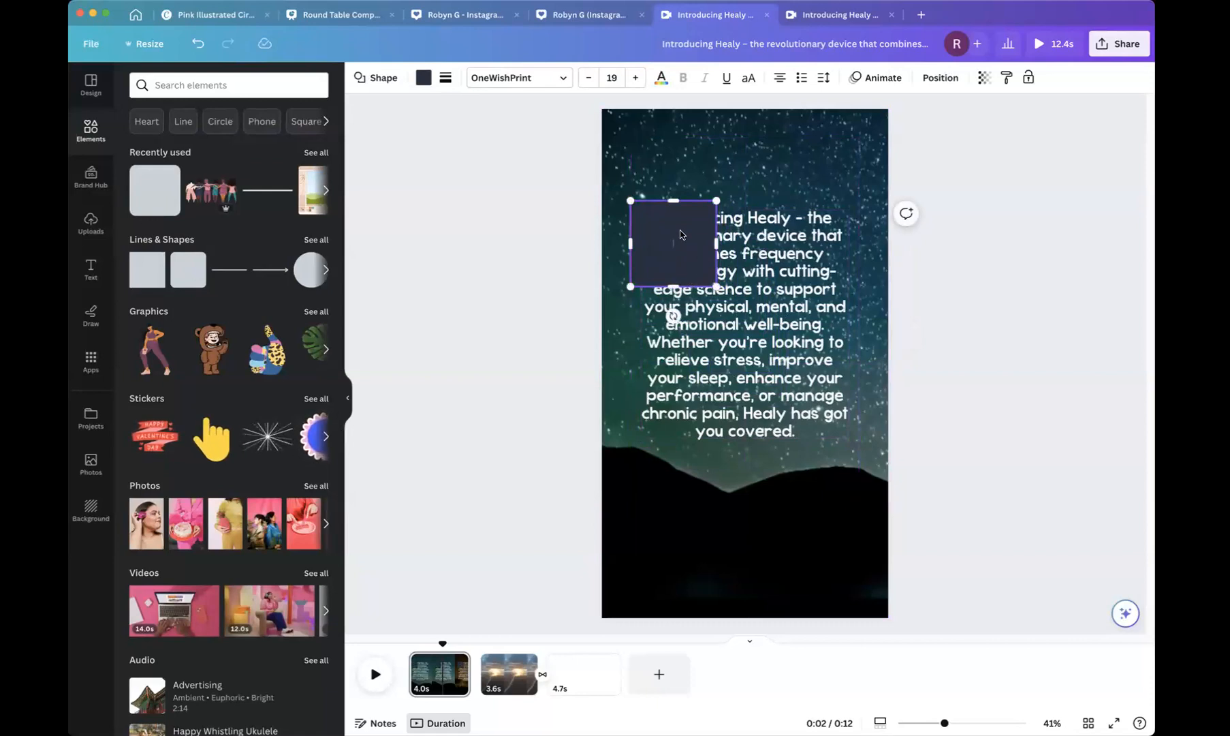
Arrange the square's layer order so it sits behind the paragraph text.
click(940, 78)
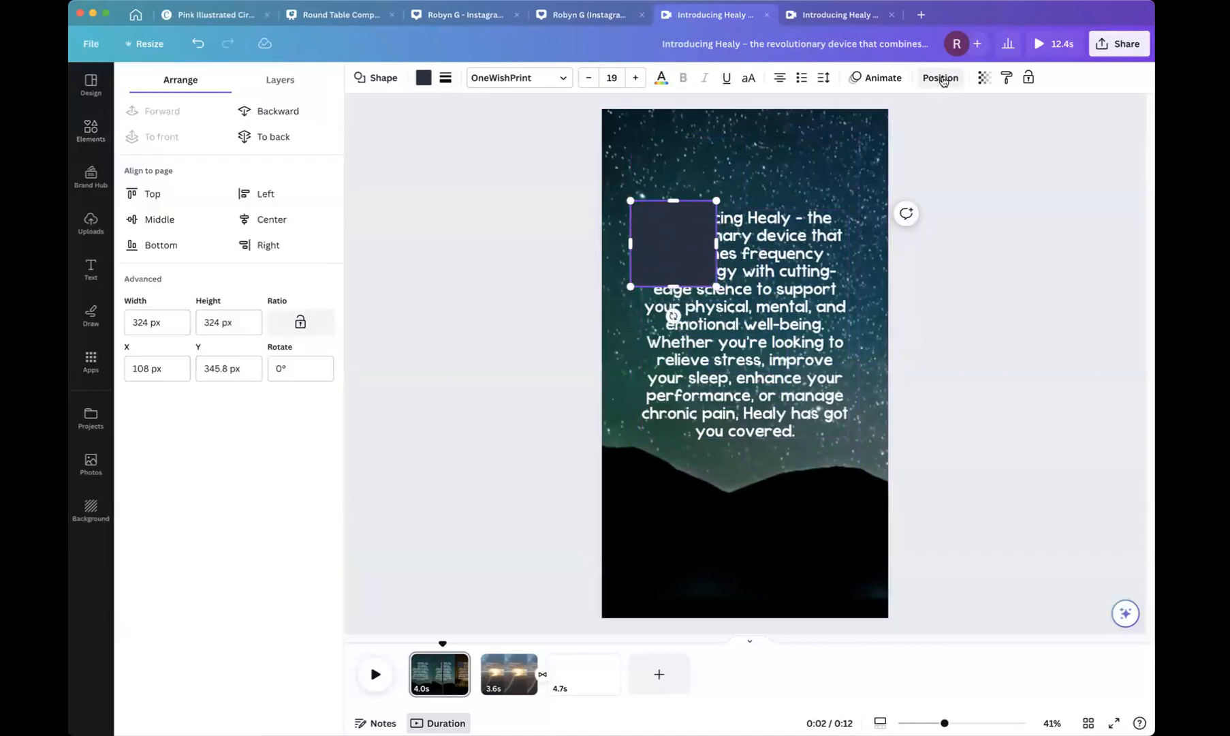
click(249, 112)
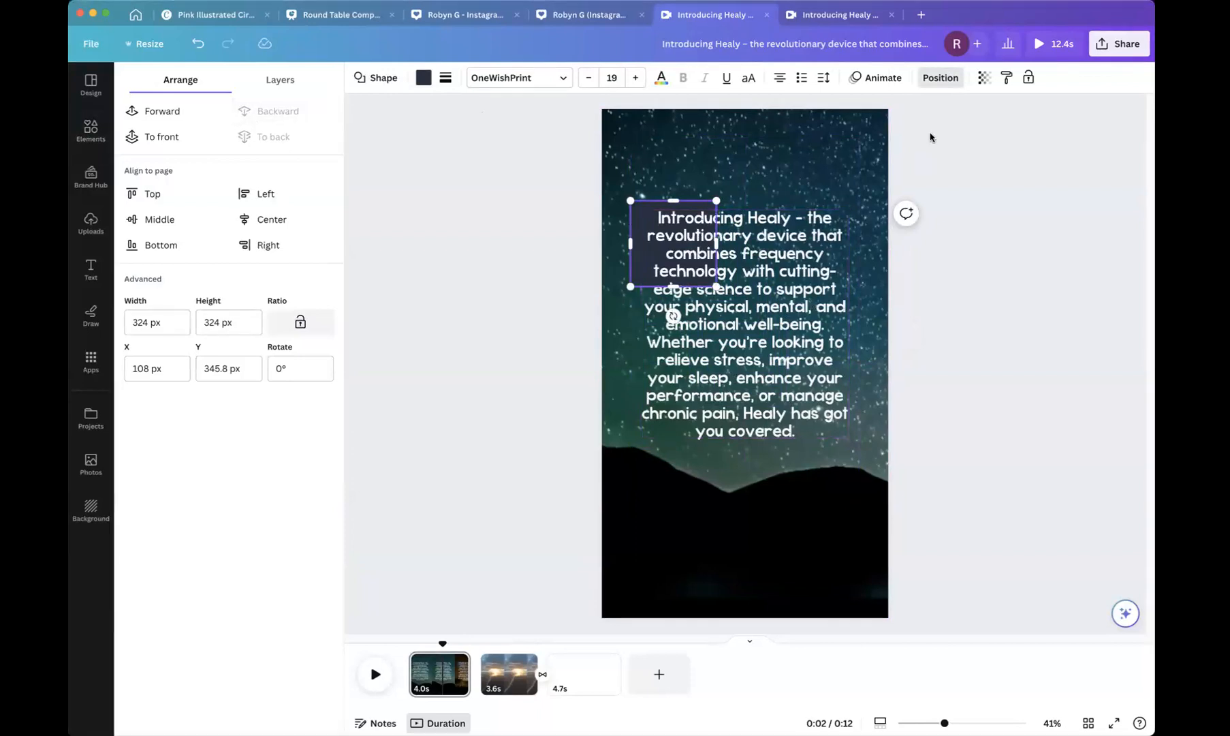
click(170, 119)
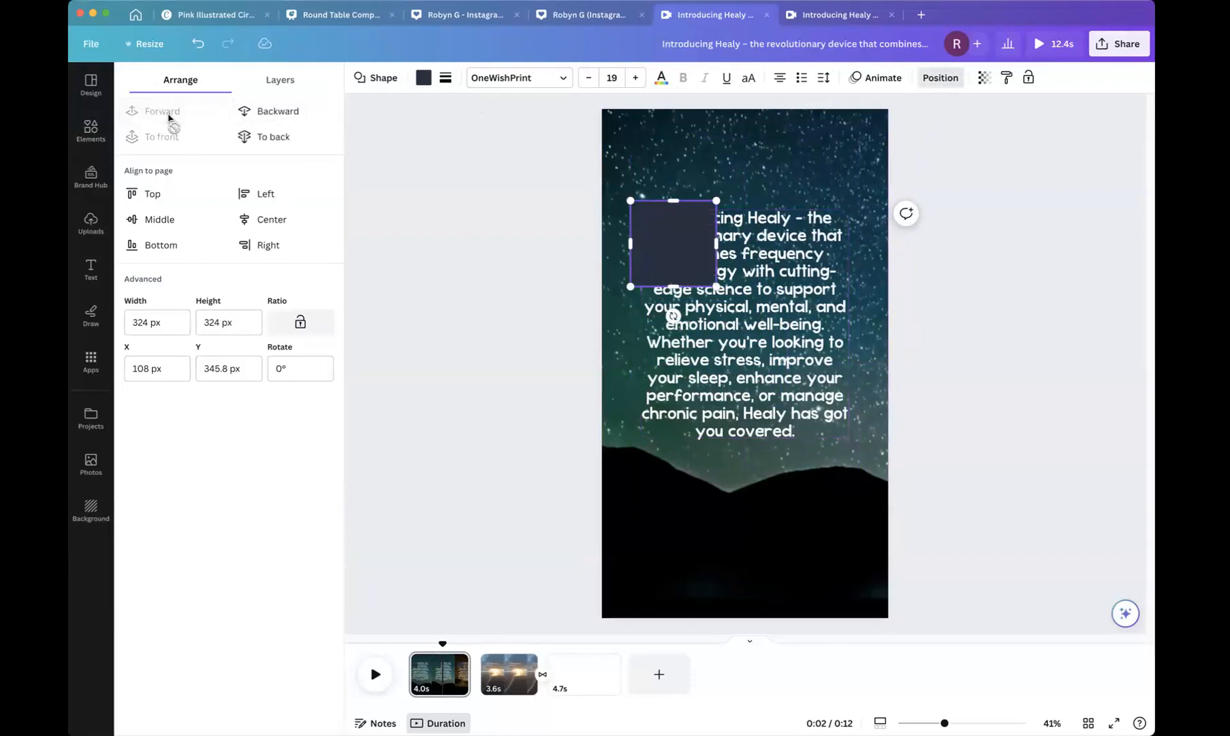
click(270, 118)
click(161, 111)
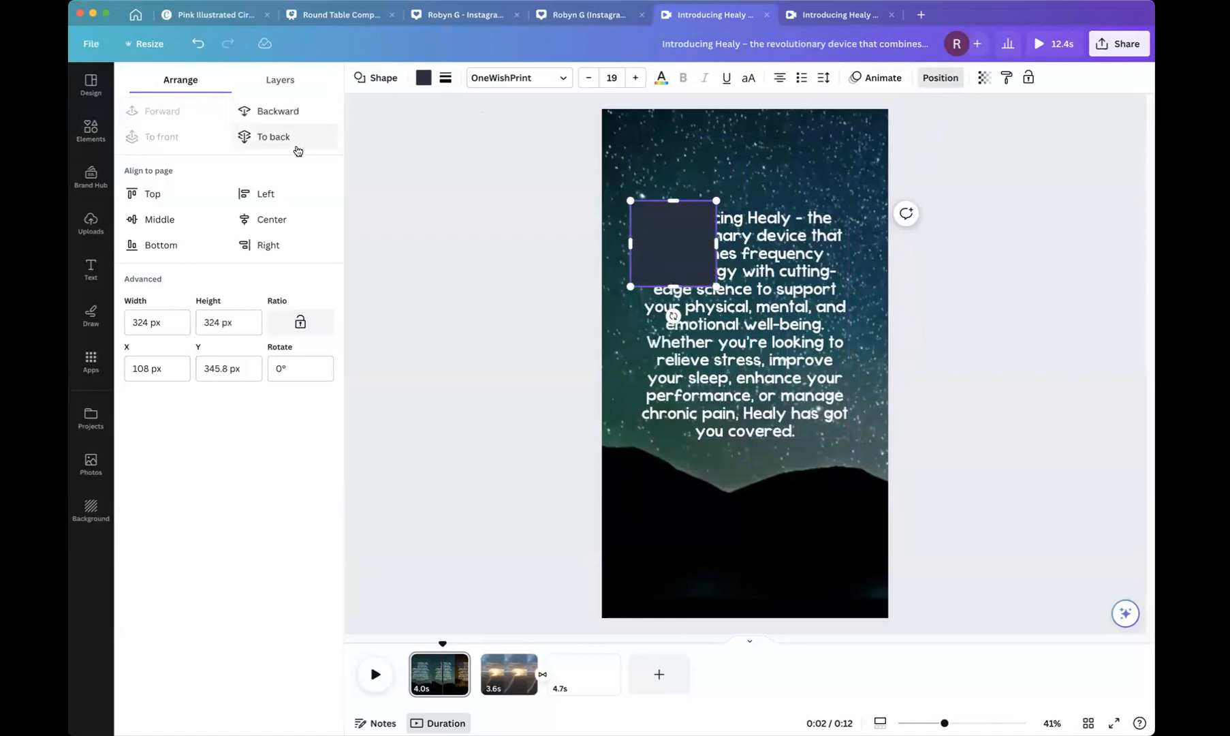
click(282, 141)
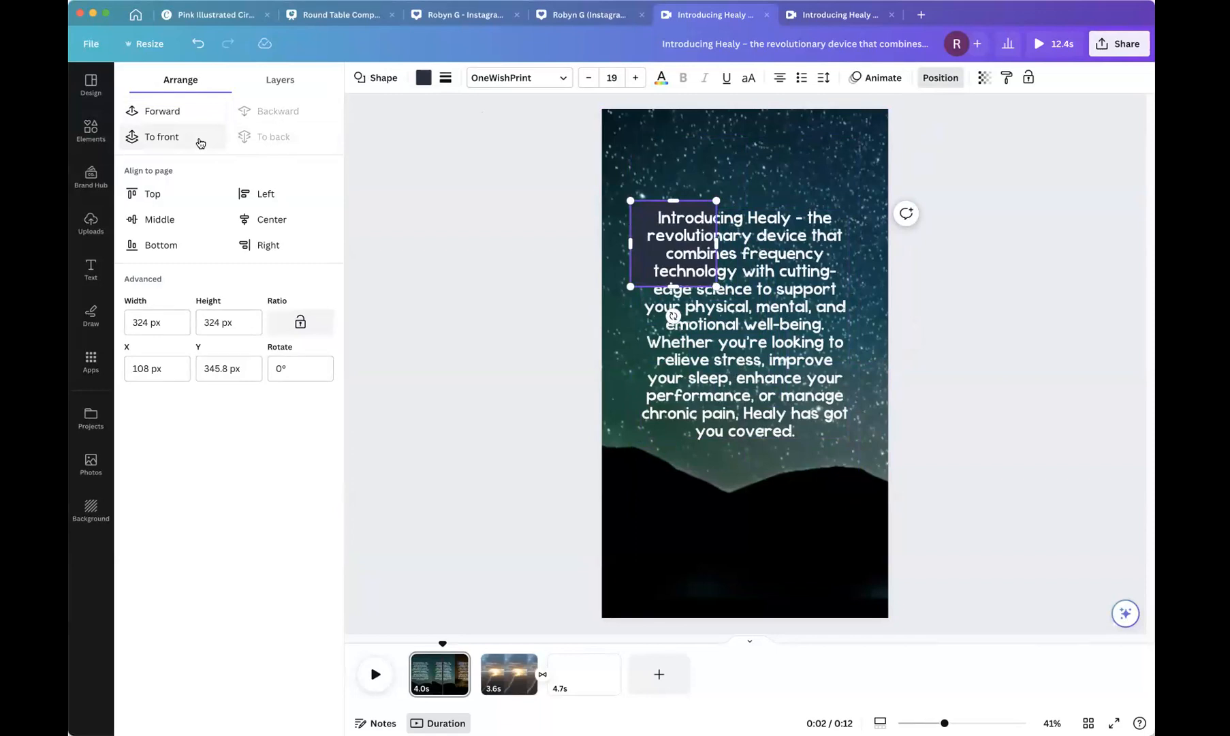
click(163, 117)
click(260, 111)
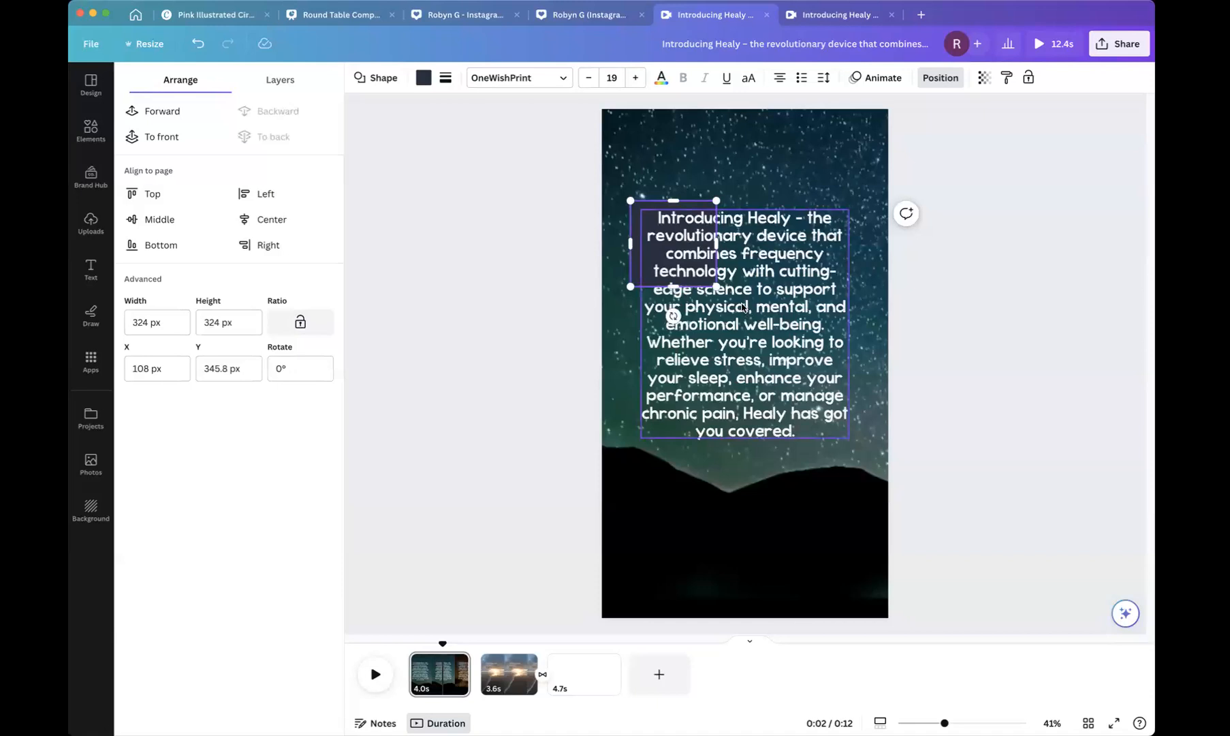
Enlarge the square to frame the whole paragraph, about 864 × 920 px, and set its transparency to 66.
drag(716, 286, 860, 443)
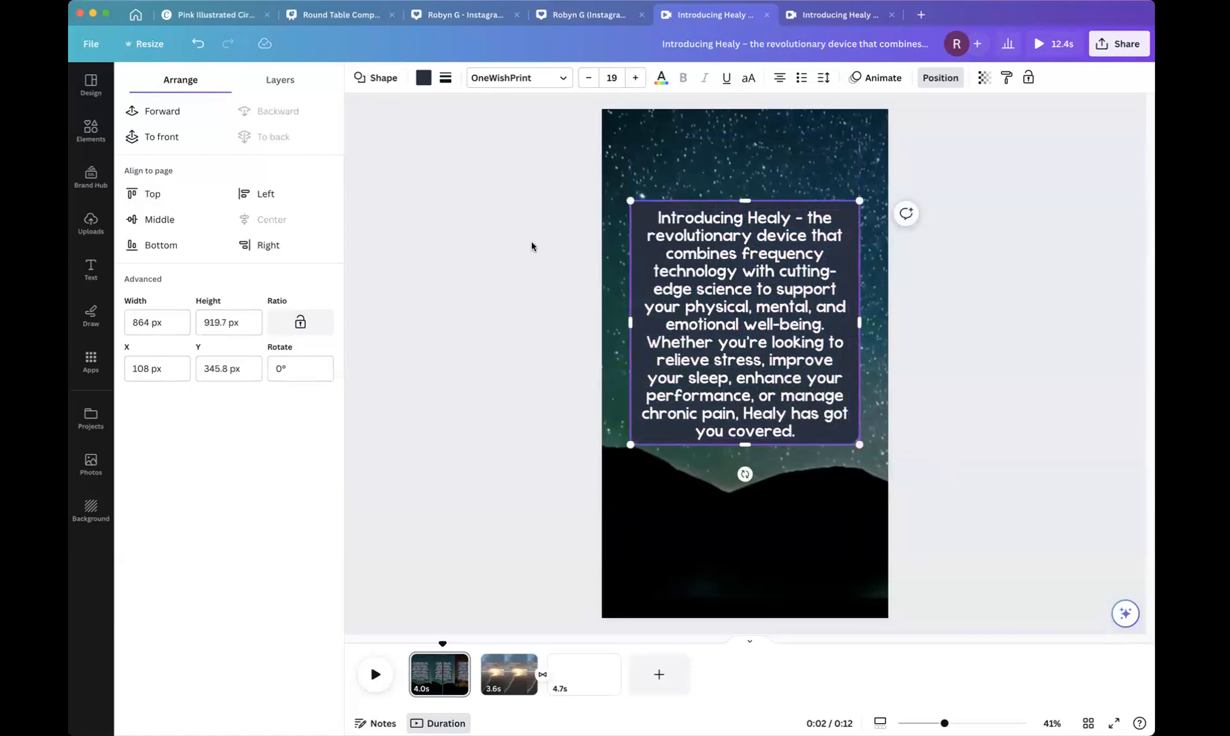
click(982, 81)
drag(988, 135, 943, 136)
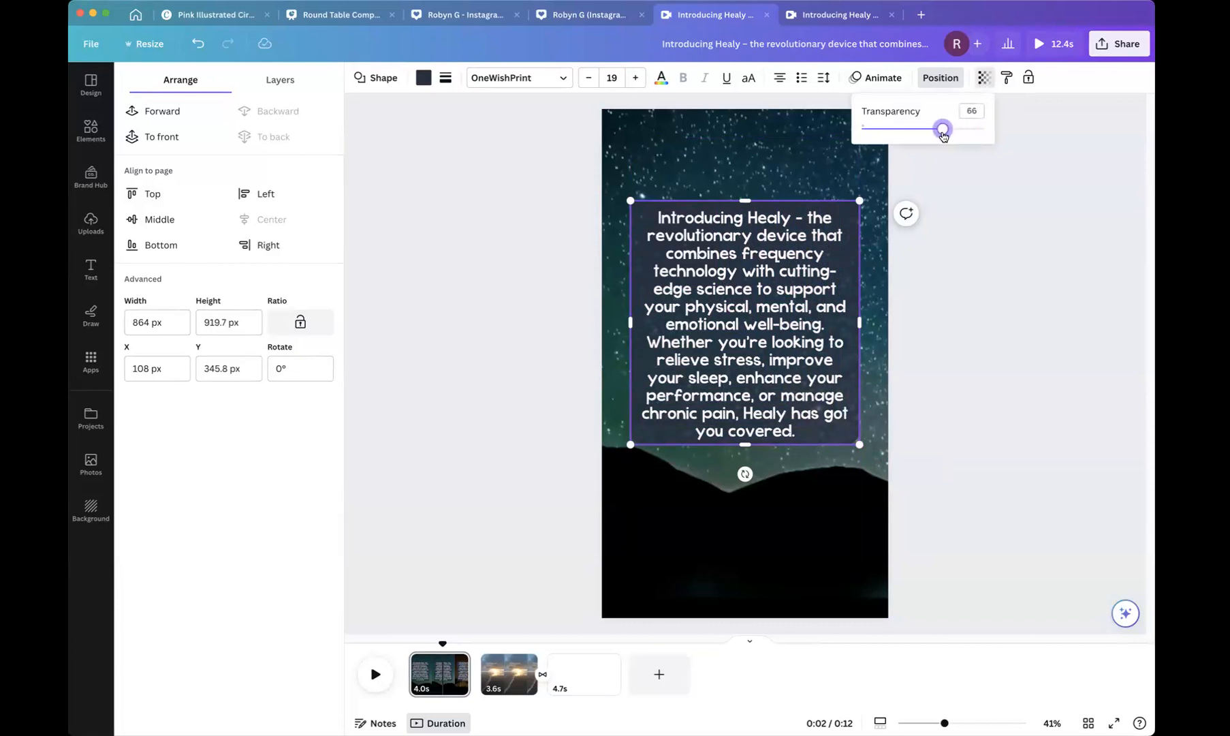
click(1013, 179)
click(969, 190)
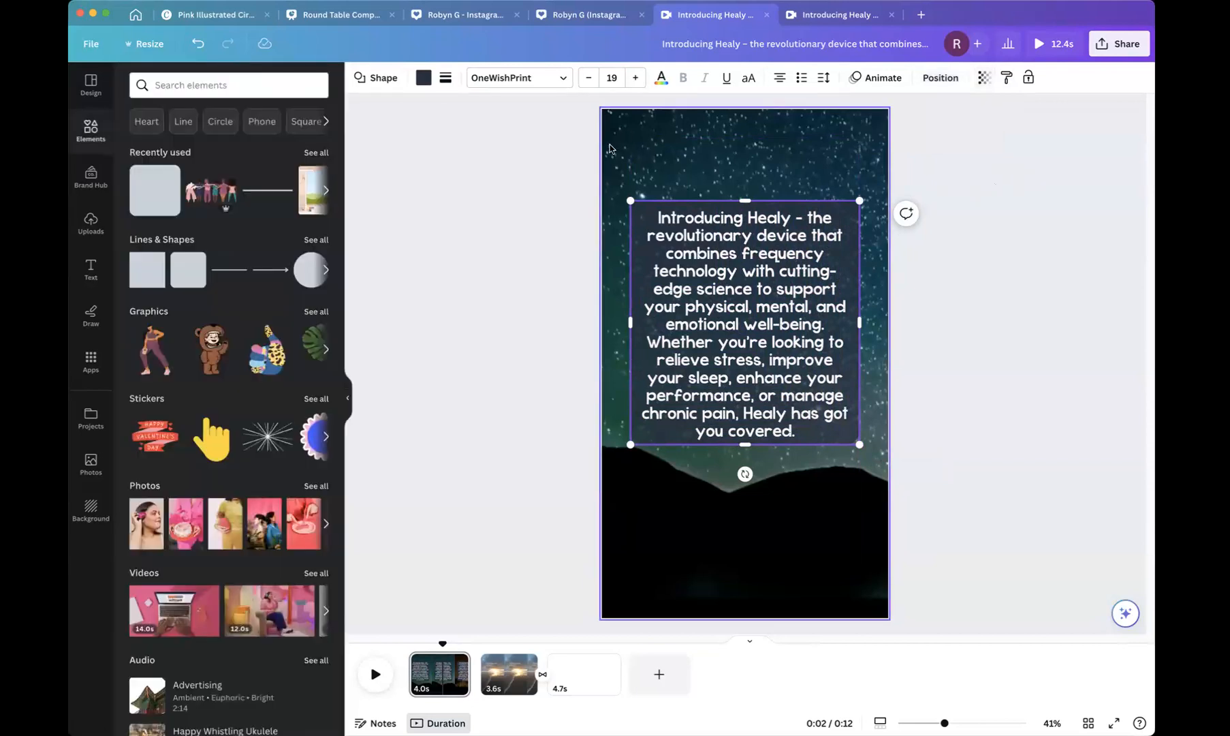
Preview the video and delete the second page.
click(613, 152)
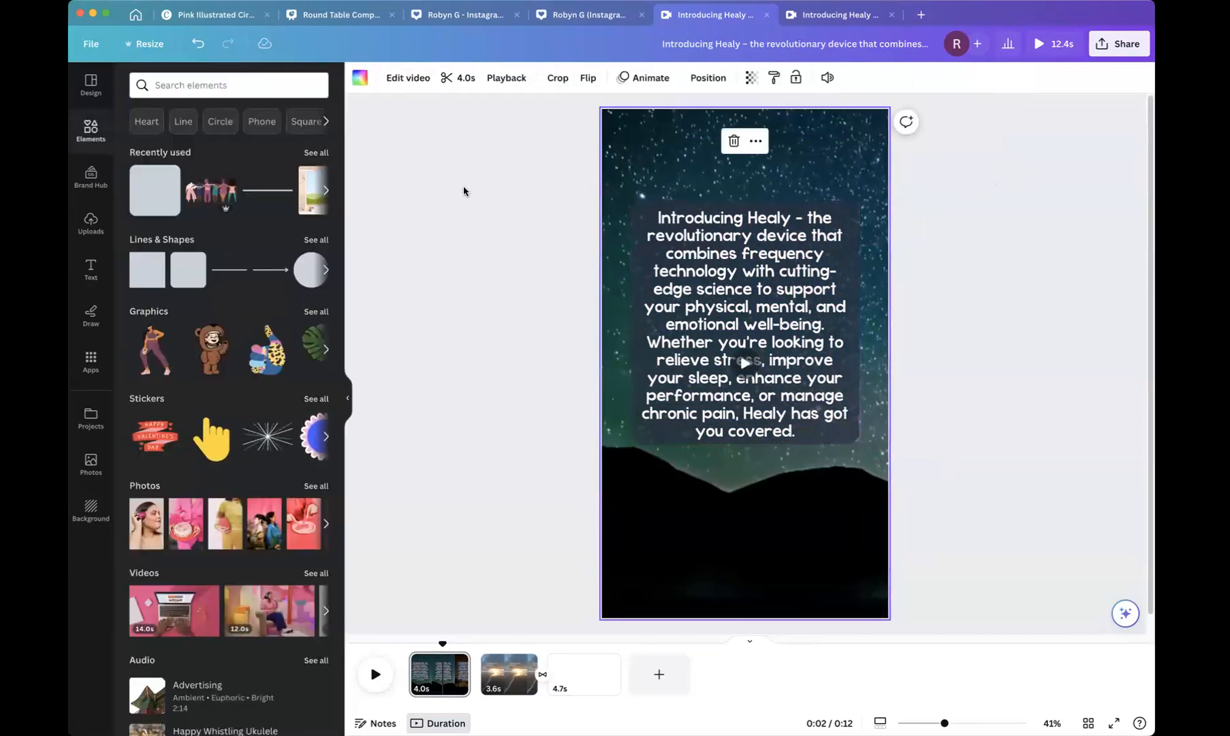
click(375, 673)
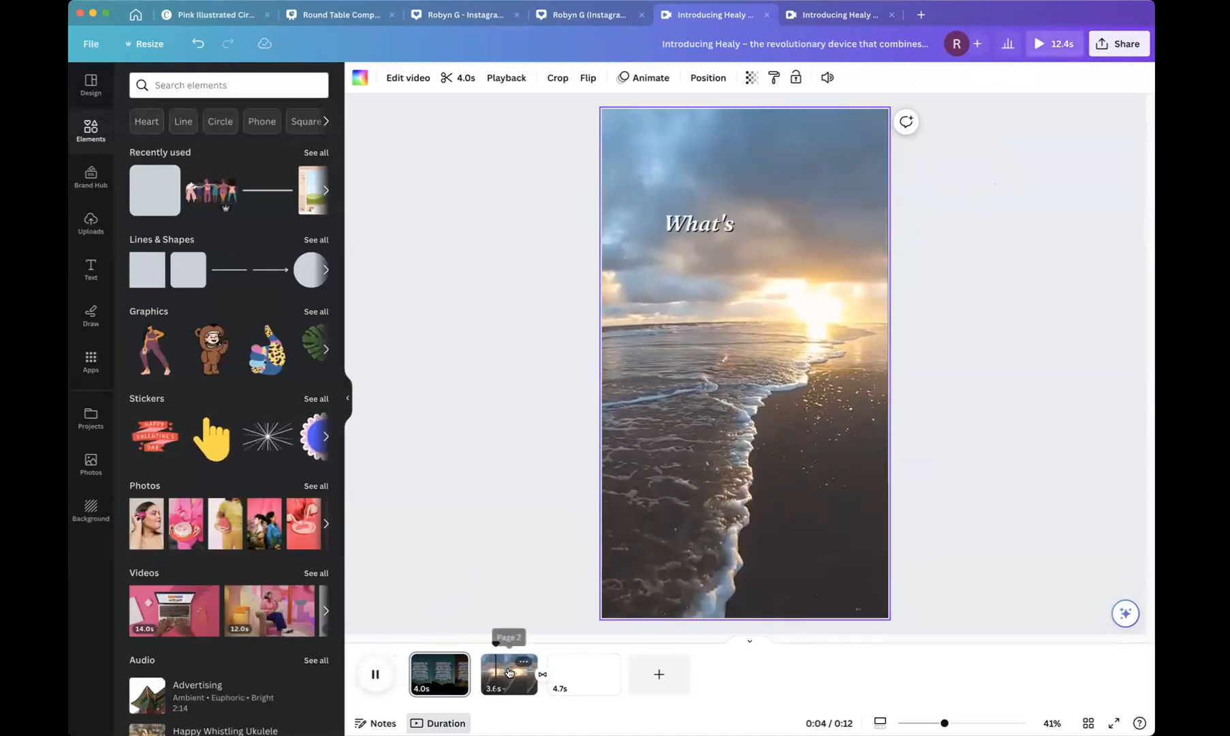
click(523, 660)
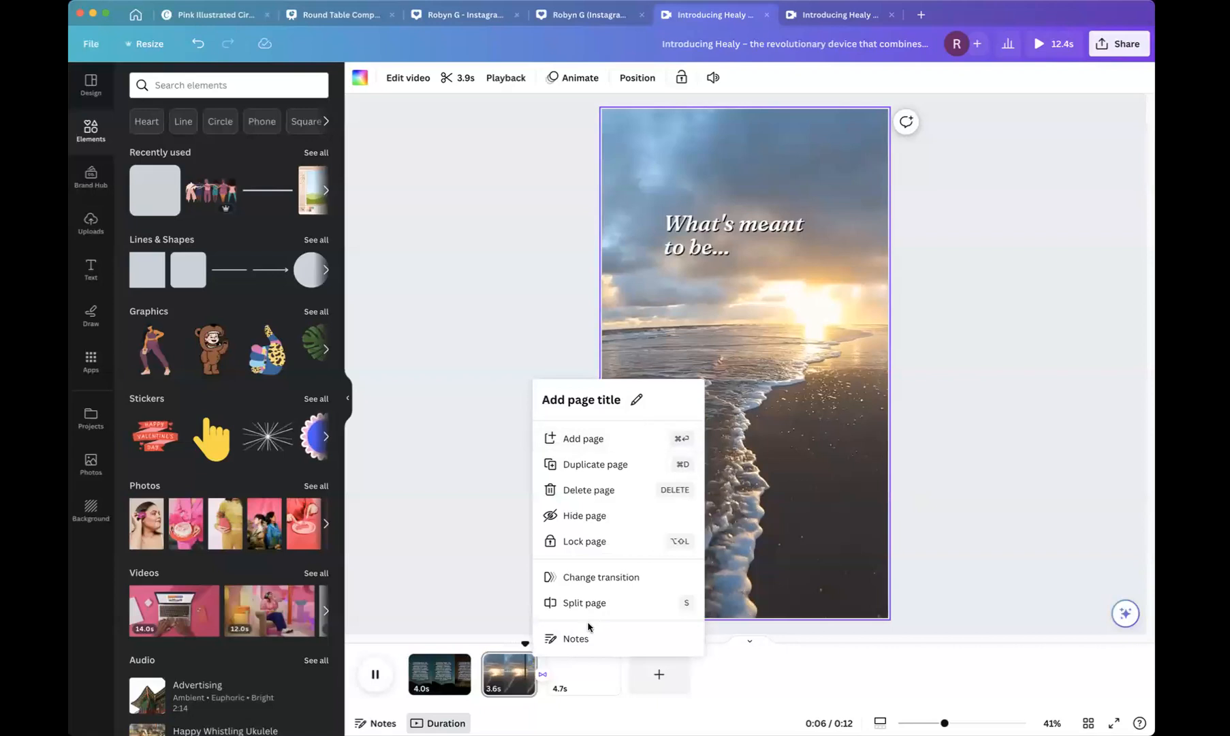
click(603, 491)
Extend the first page's duration to about 14.9 s.
click(420, 681)
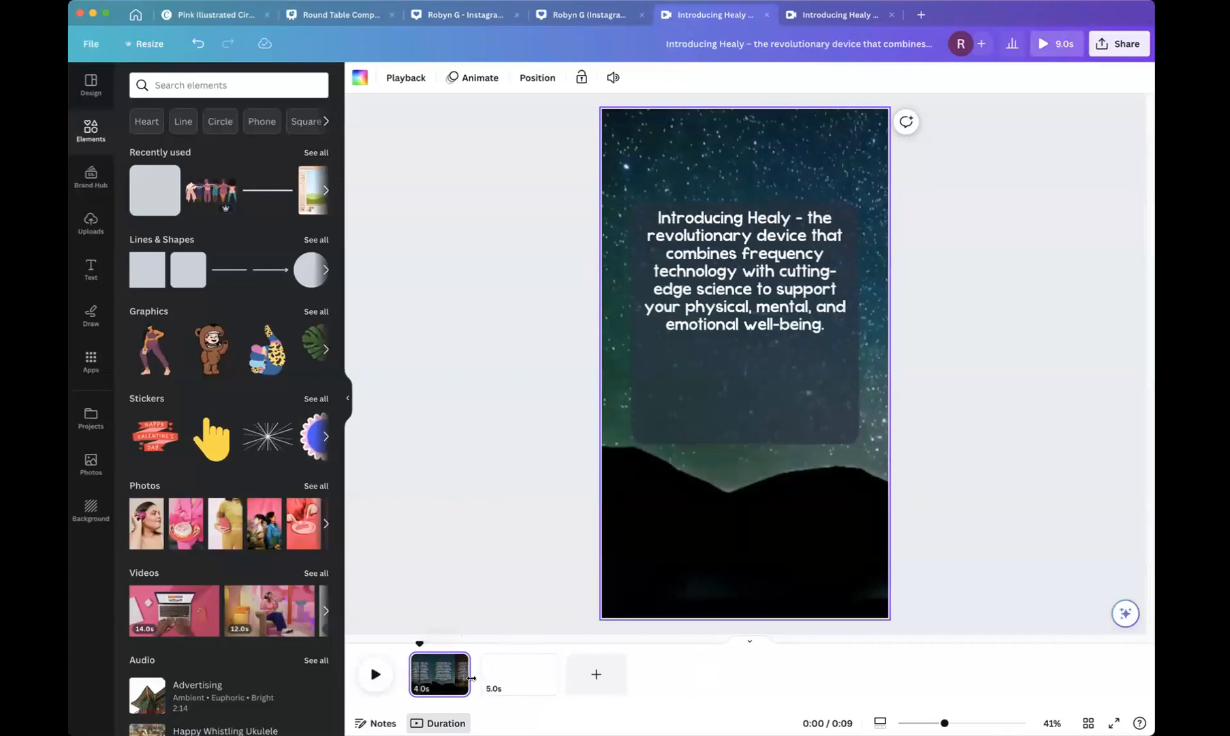
drag(504, 678, 639, 678)
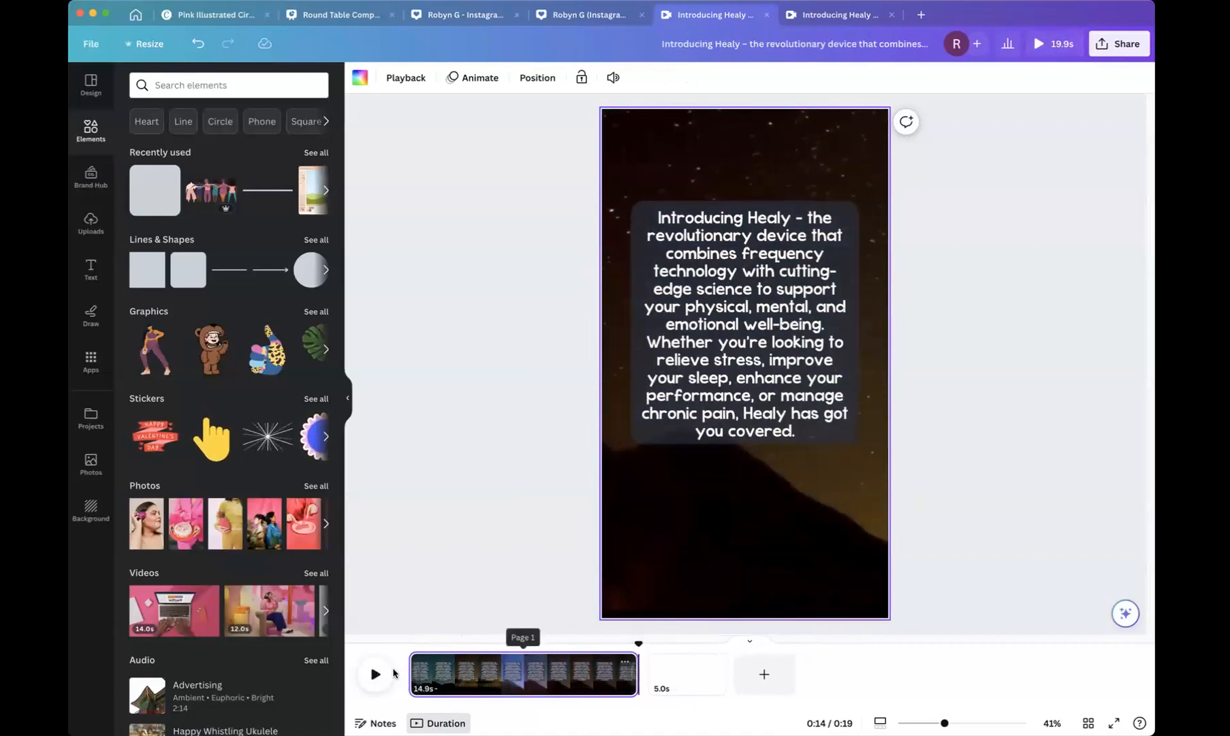
Play back the video from the start to review the first page.
click(373, 675)
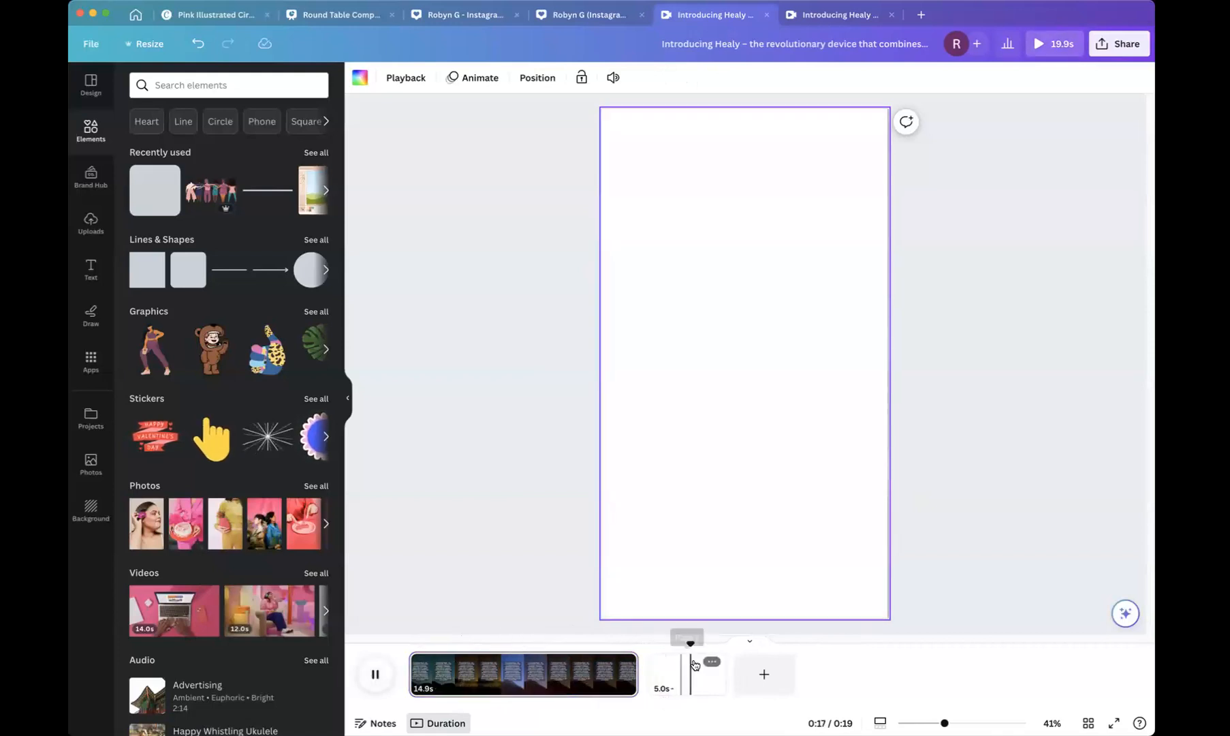
drag(398, 636, 383, 642)
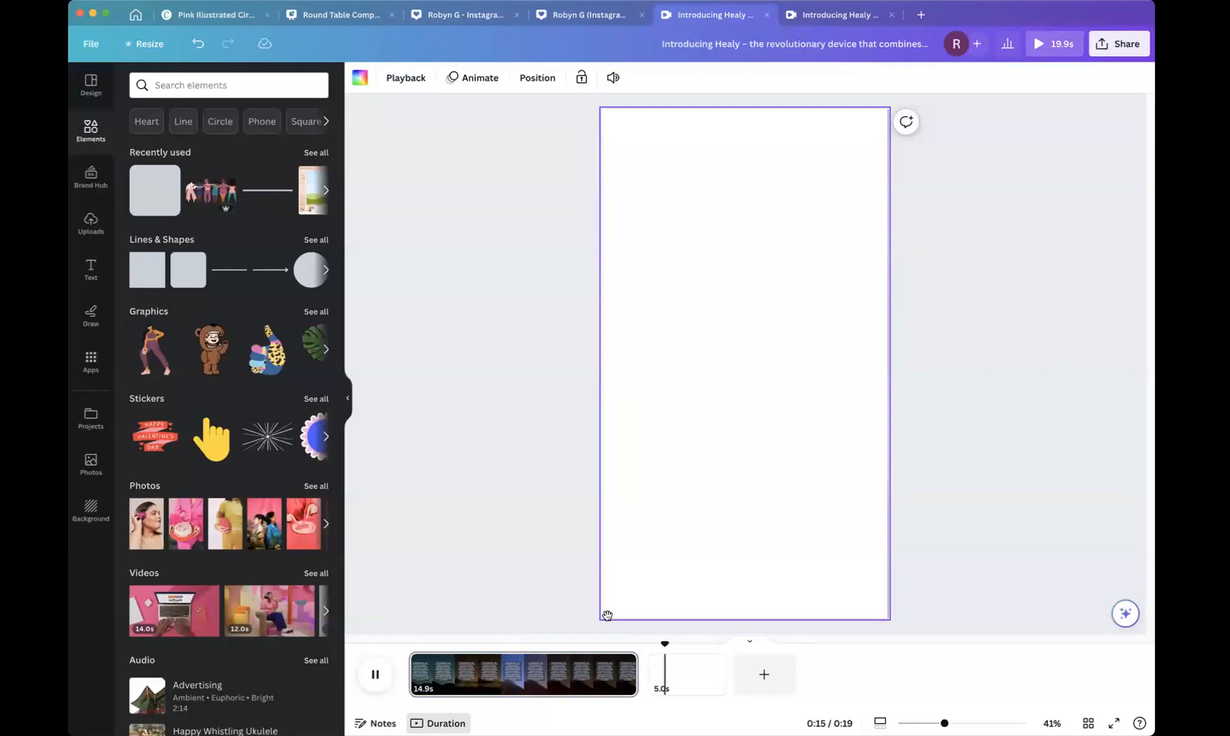
click(375, 673)
click(407, 674)
key(space)
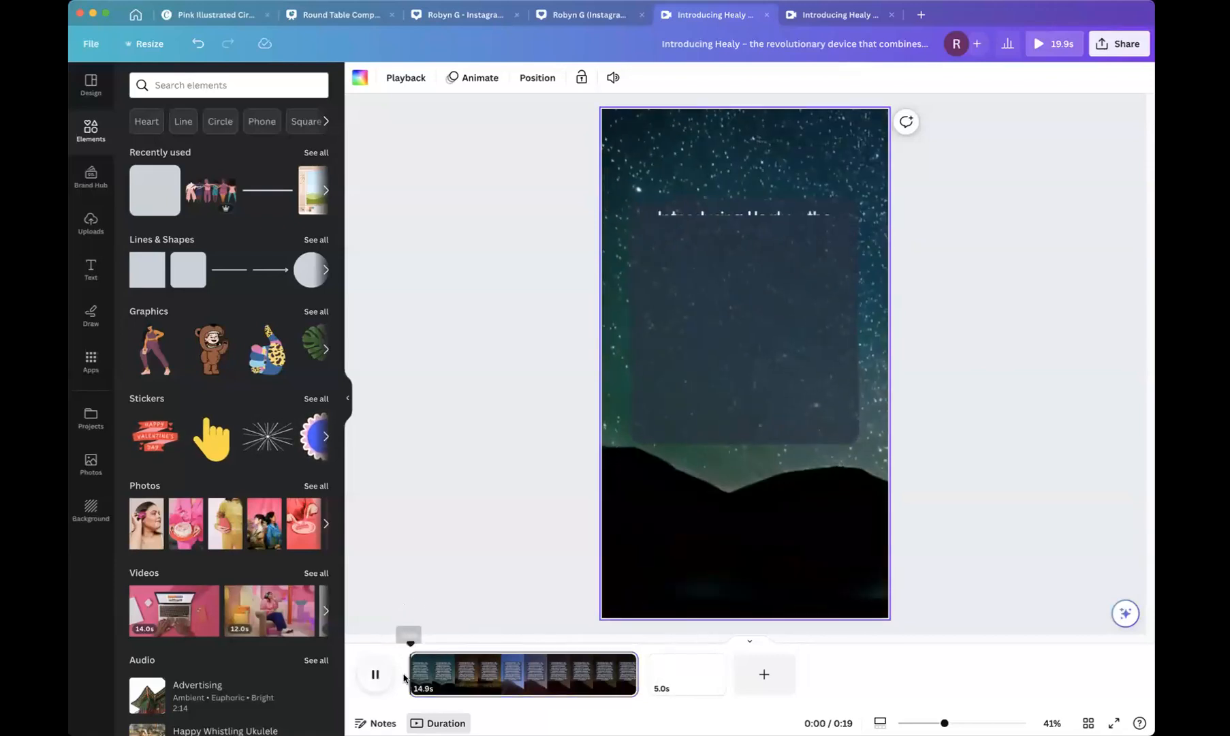
click(379, 675)
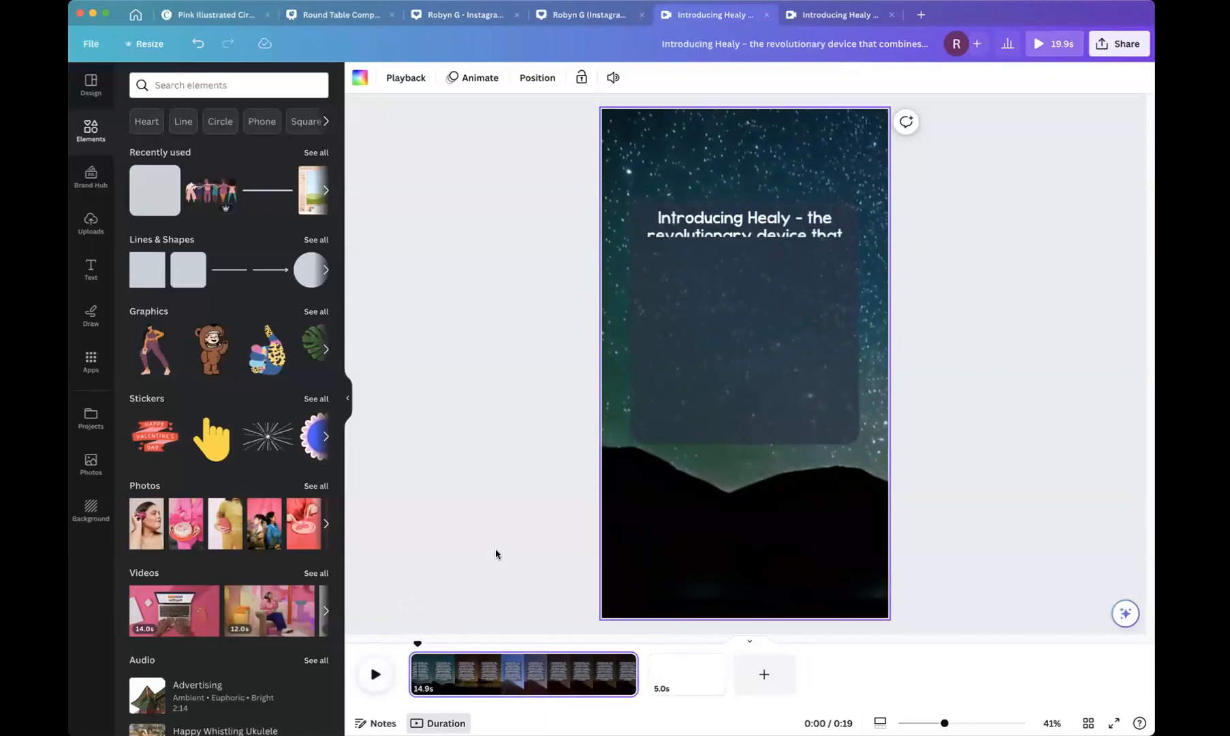
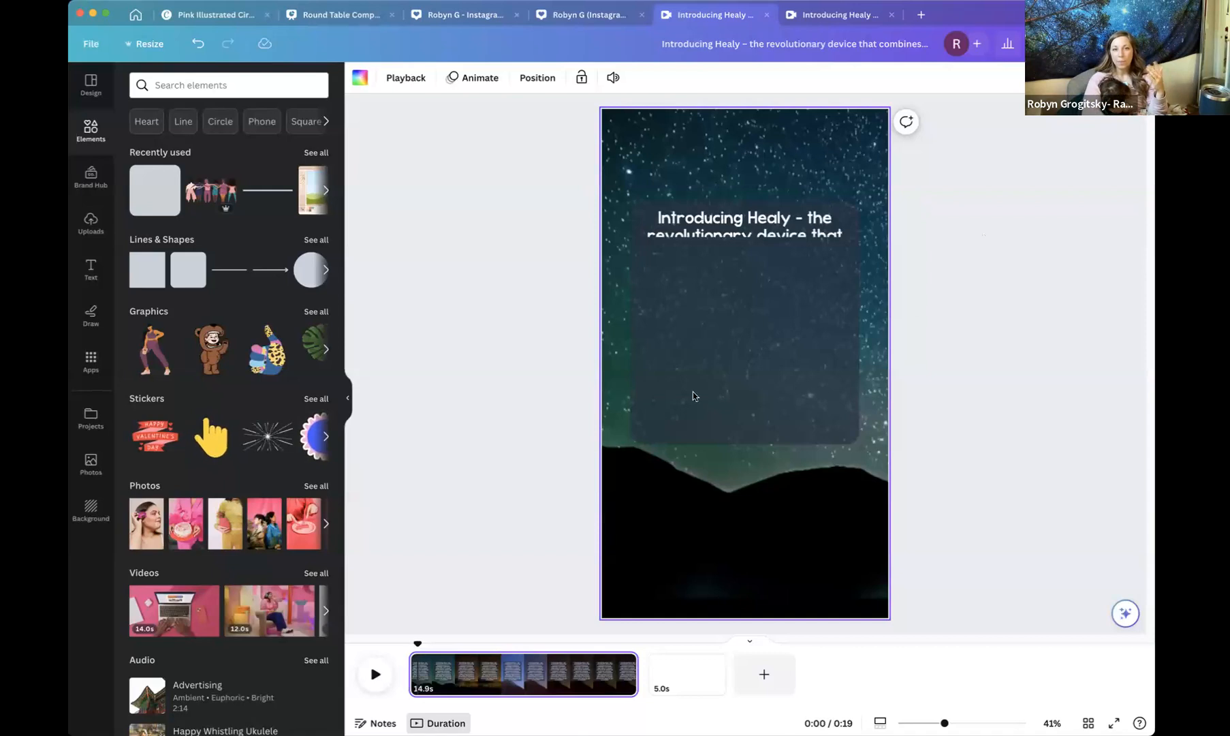
Preview the video and extend the first page's duration to about 16 s.
click(376, 675)
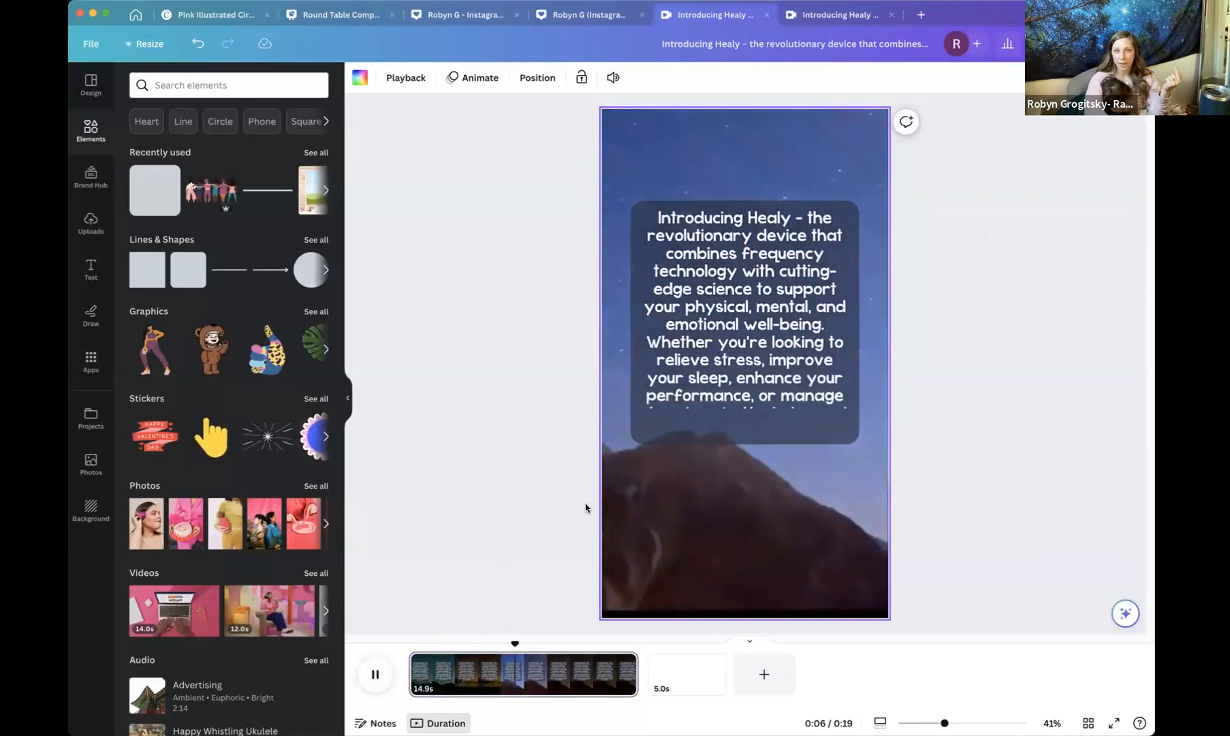
click(375, 673)
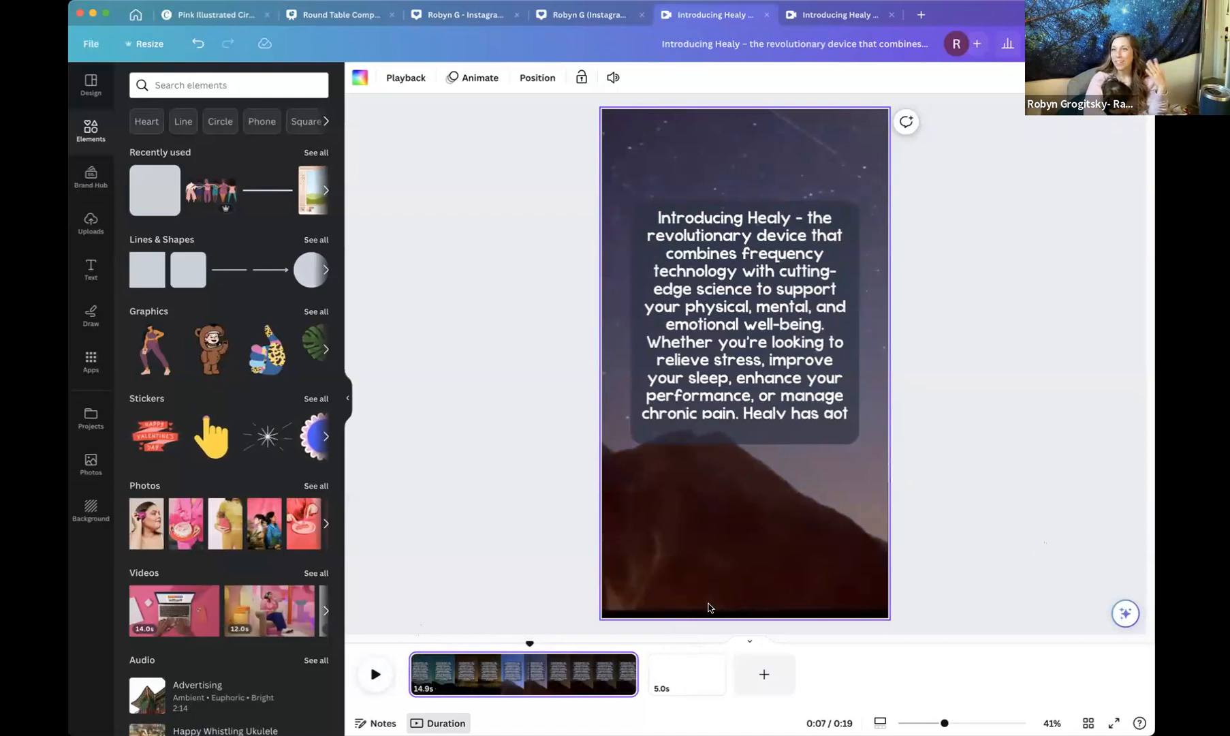
drag(634, 667, 672, 685)
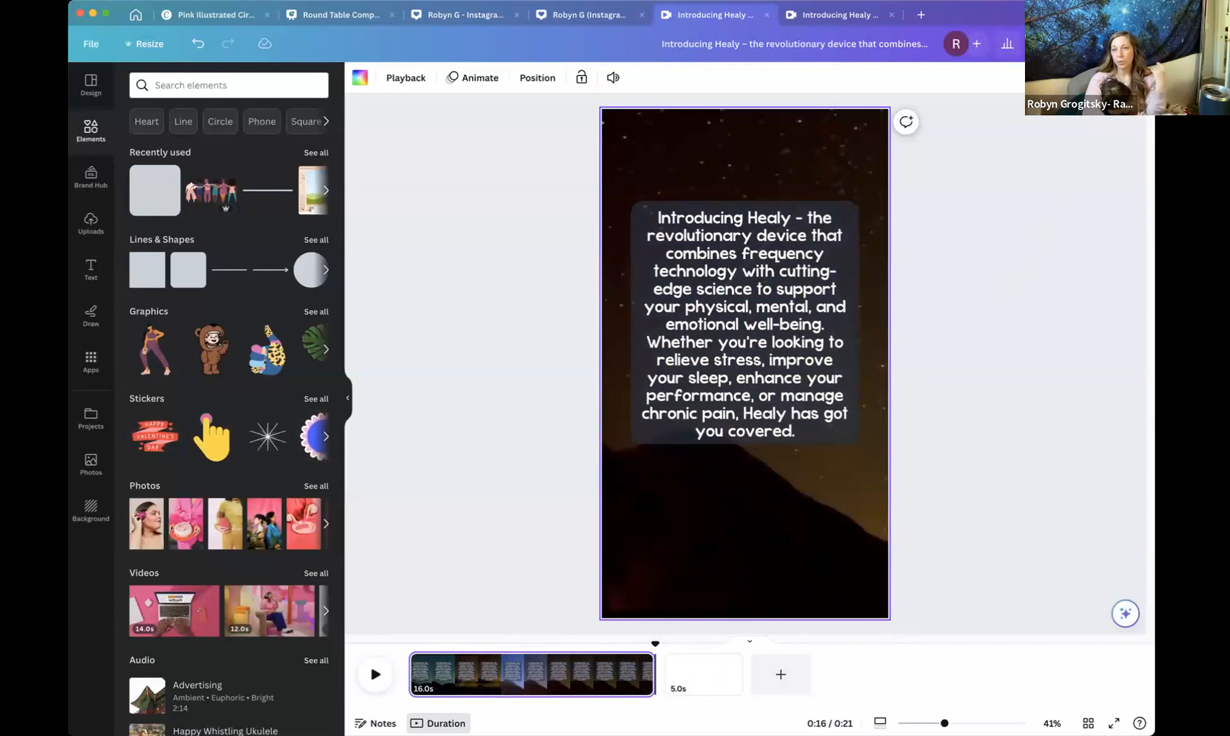
Set the design's collaboration link to Anyone with the link with Can edit access.
click(1118, 43)
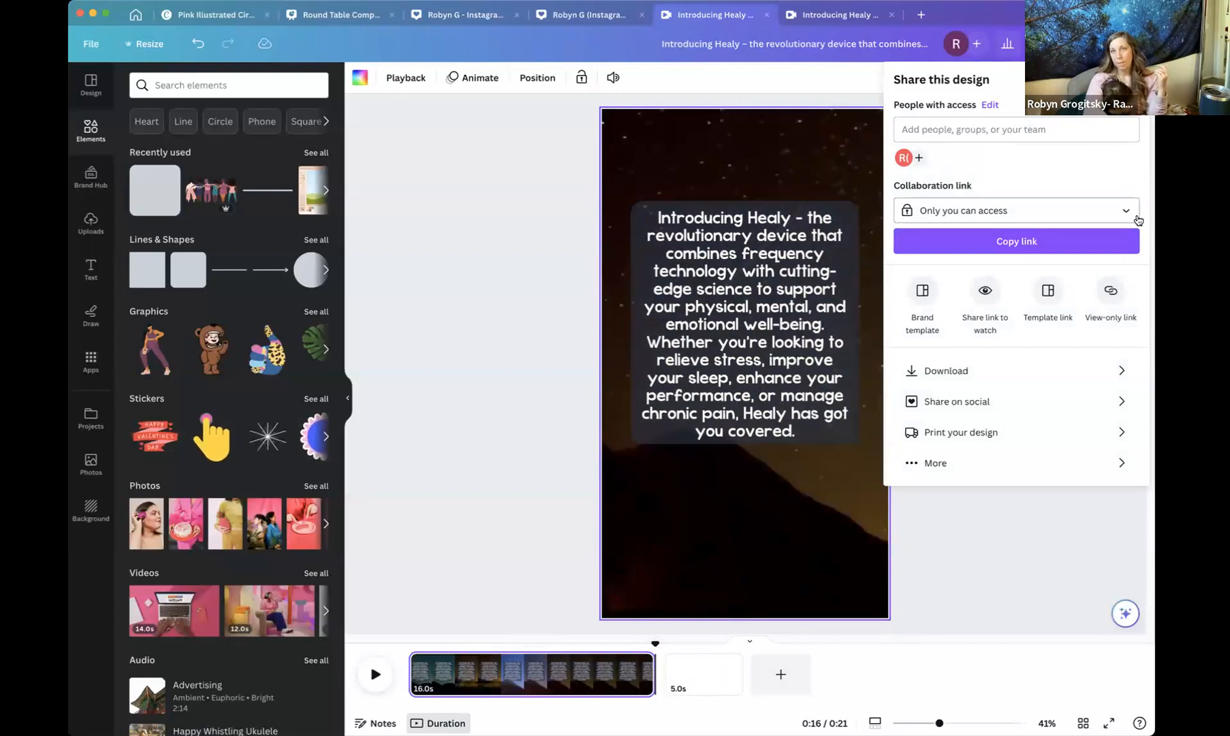
click(1095, 217)
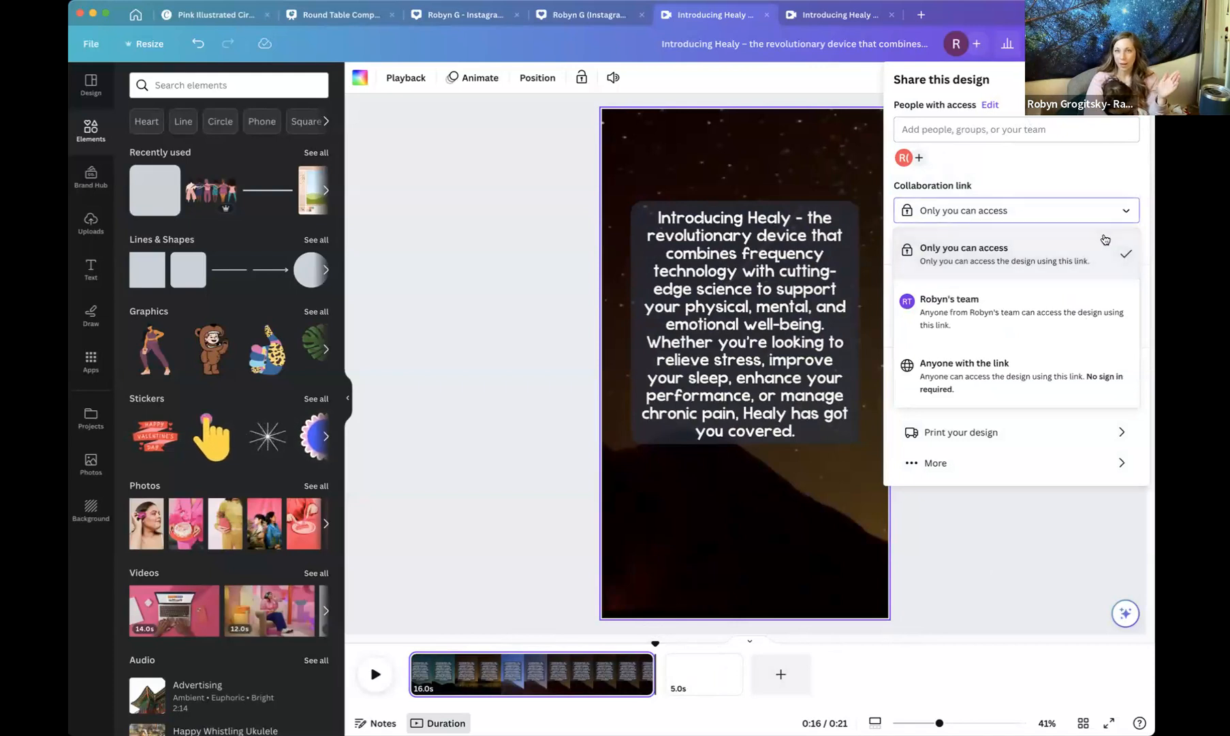
click(1034, 390)
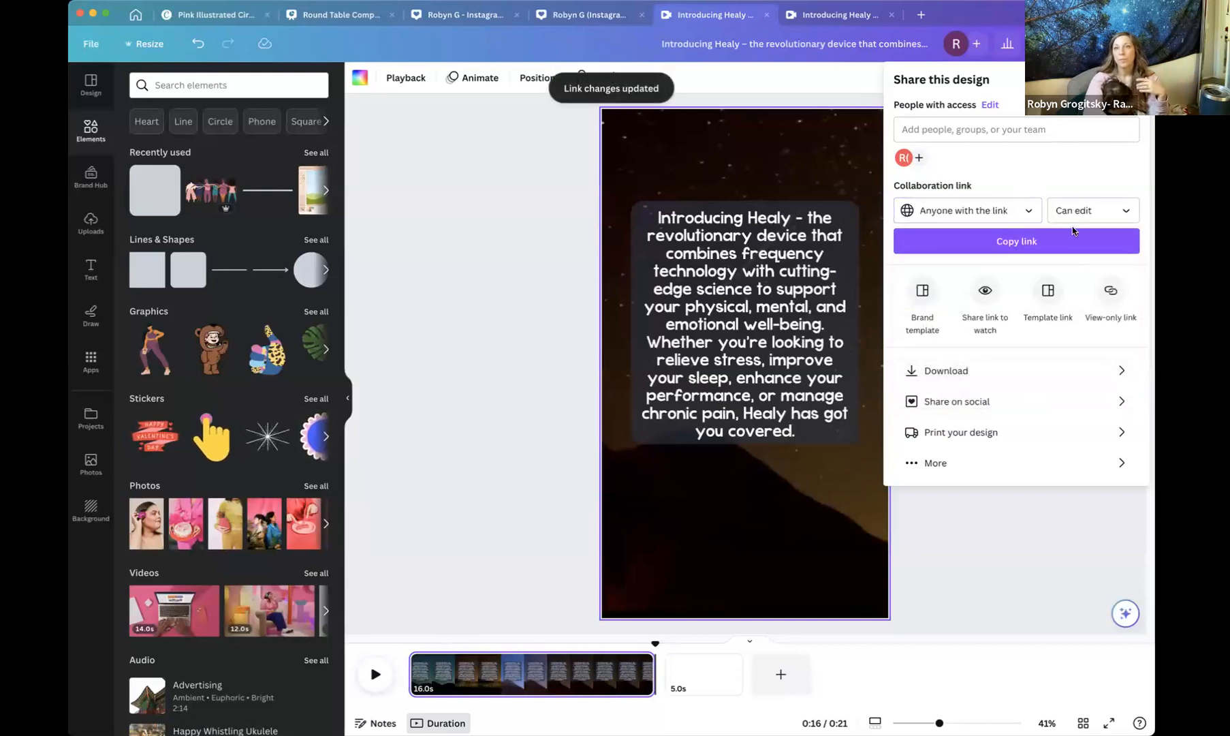
click(1089, 210)
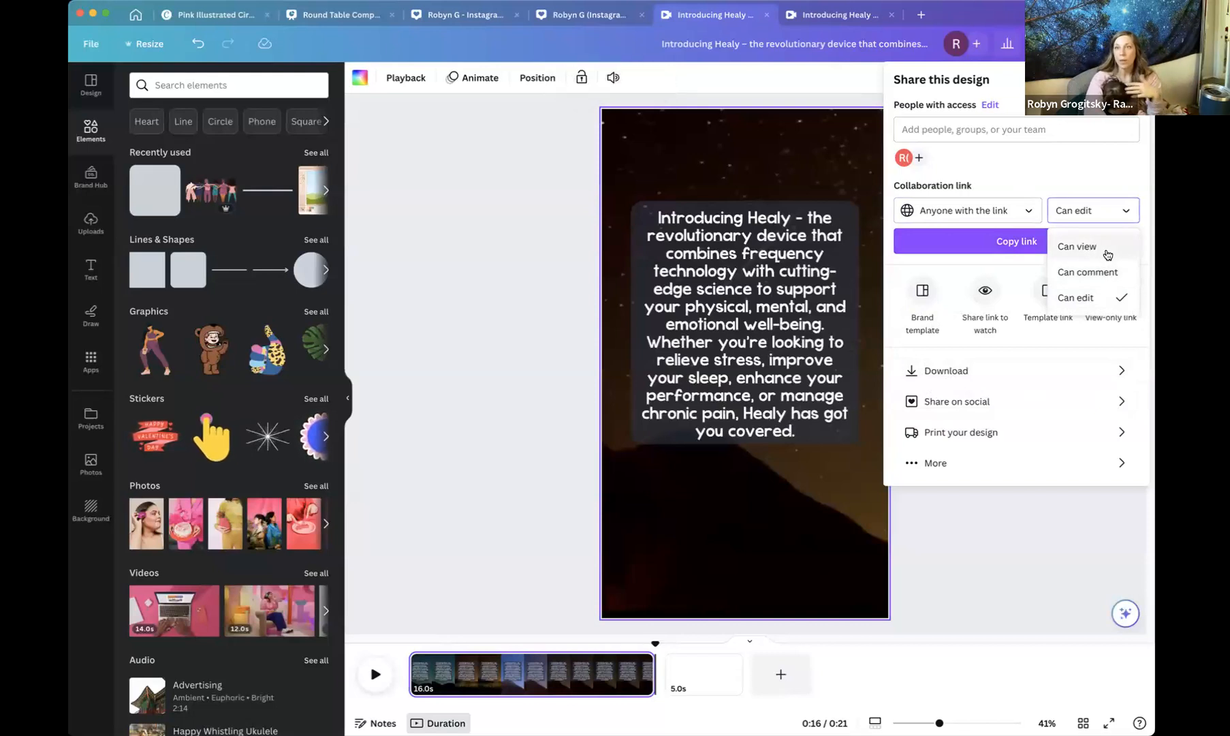
click(1076, 300)
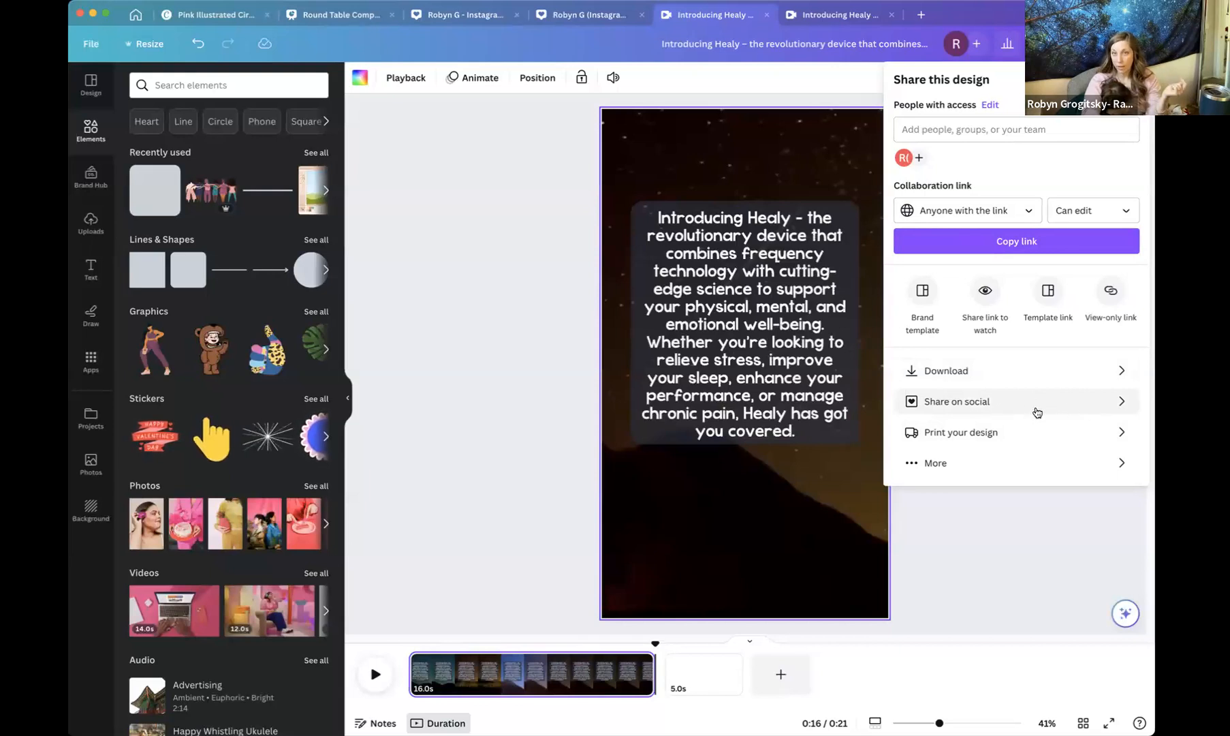
Open the download settings and review the available file types for the video.
click(1060, 382)
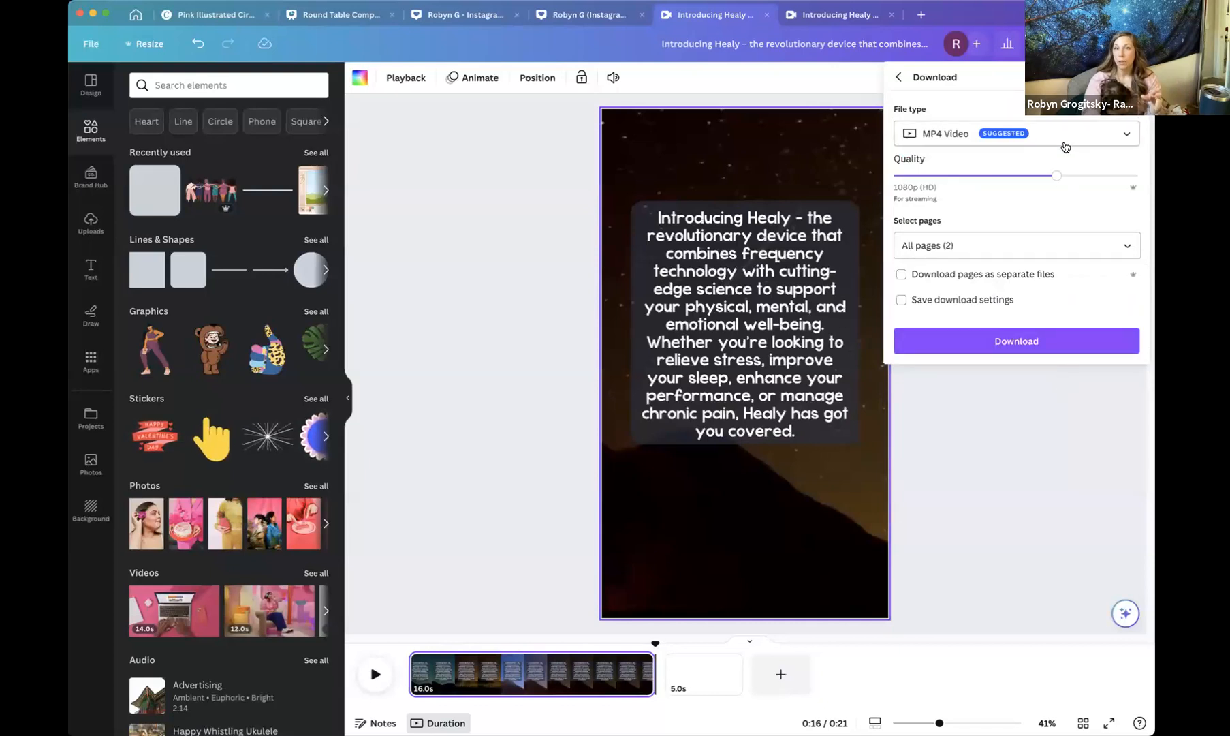
click(1065, 142)
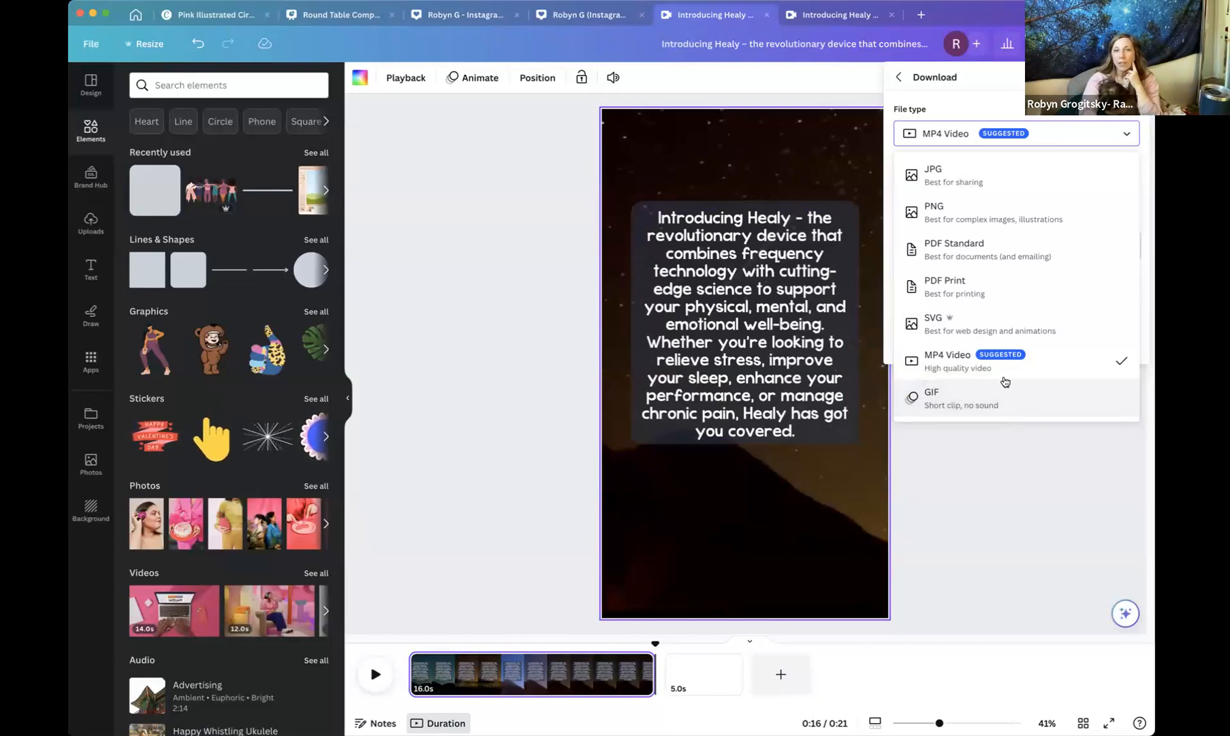
click(1062, 374)
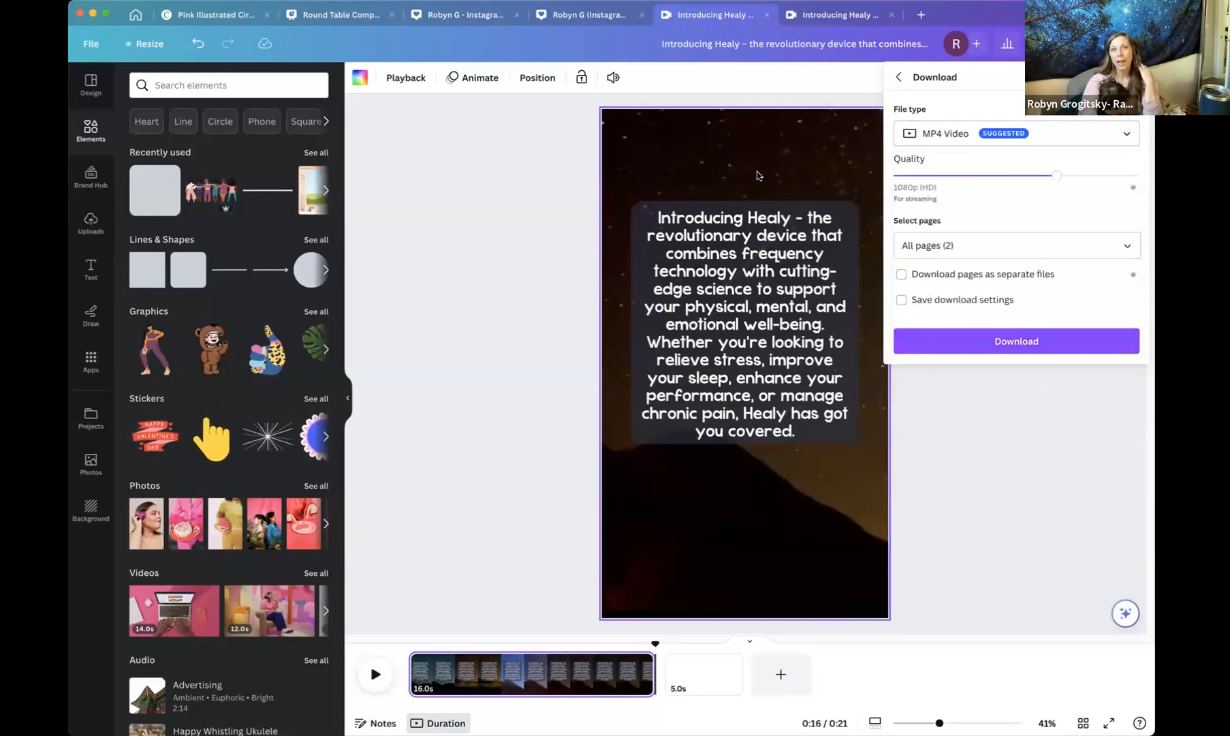
Switch to the Robyn G Instagram Story design and choose PNG as the download file type.
click(587, 15)
scroll(970, 283, up, 7)
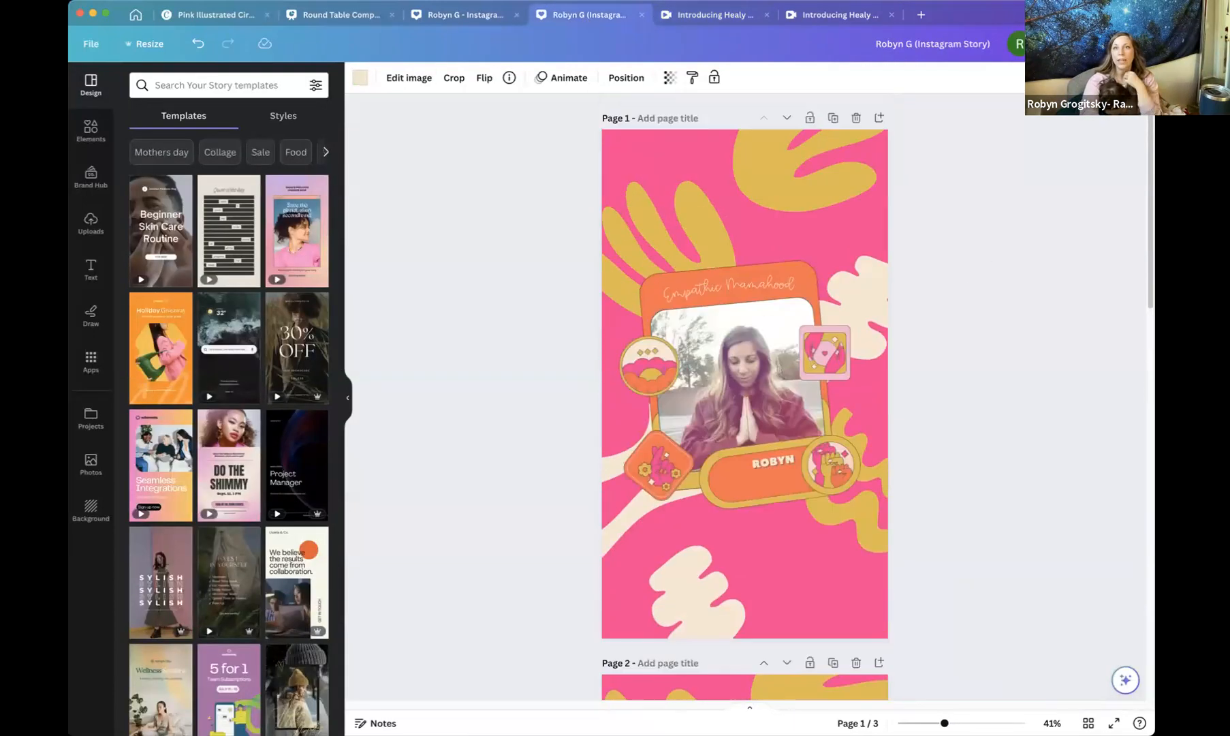
click(1120, 44)
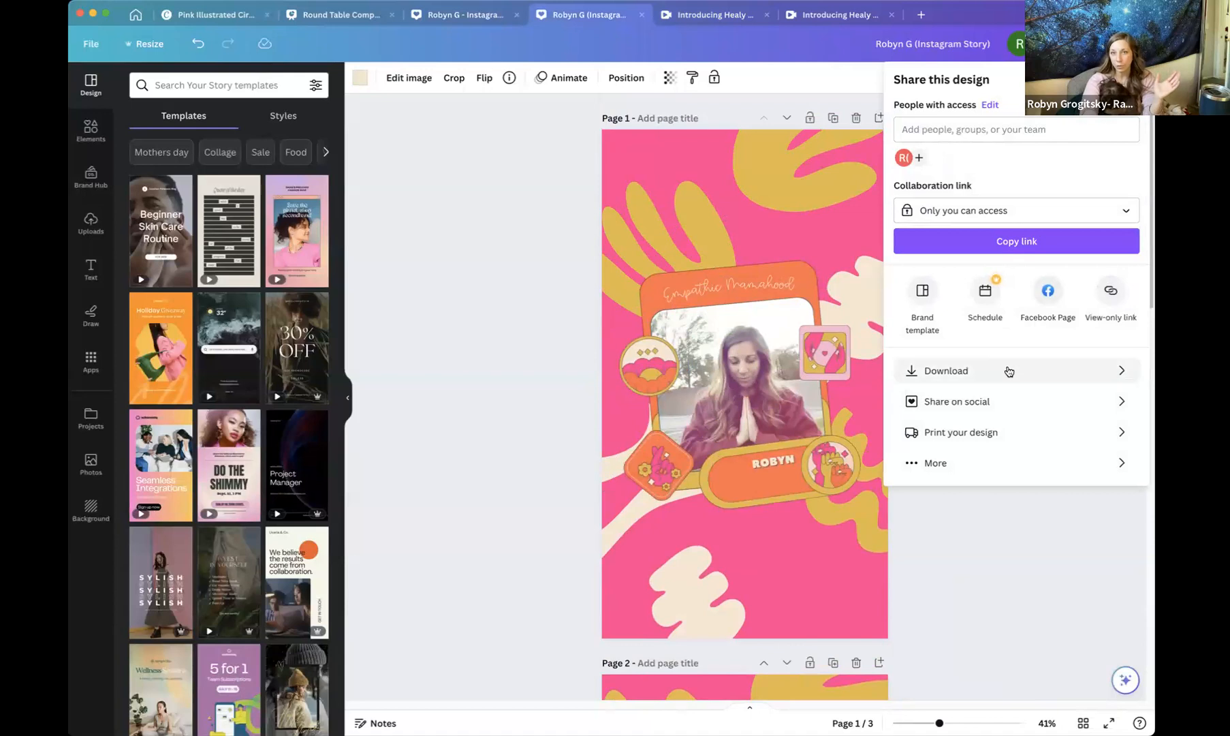
click(1008, 369)
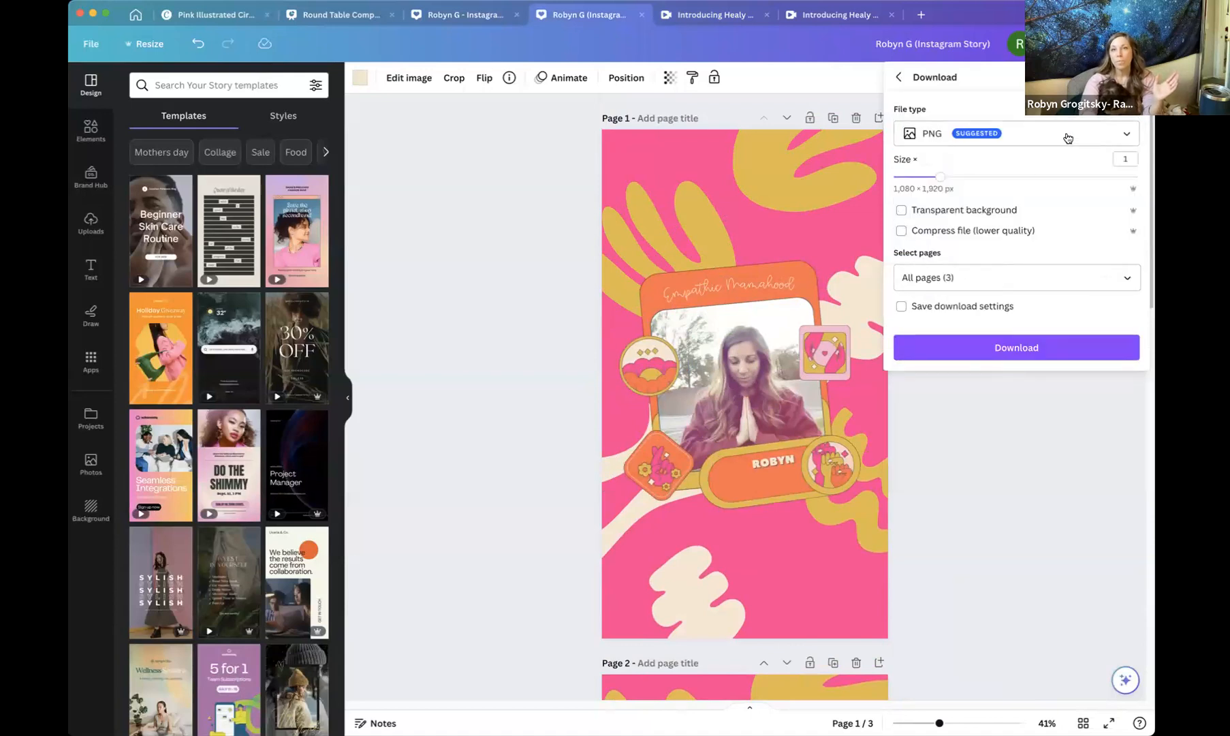
click(1066, 140)
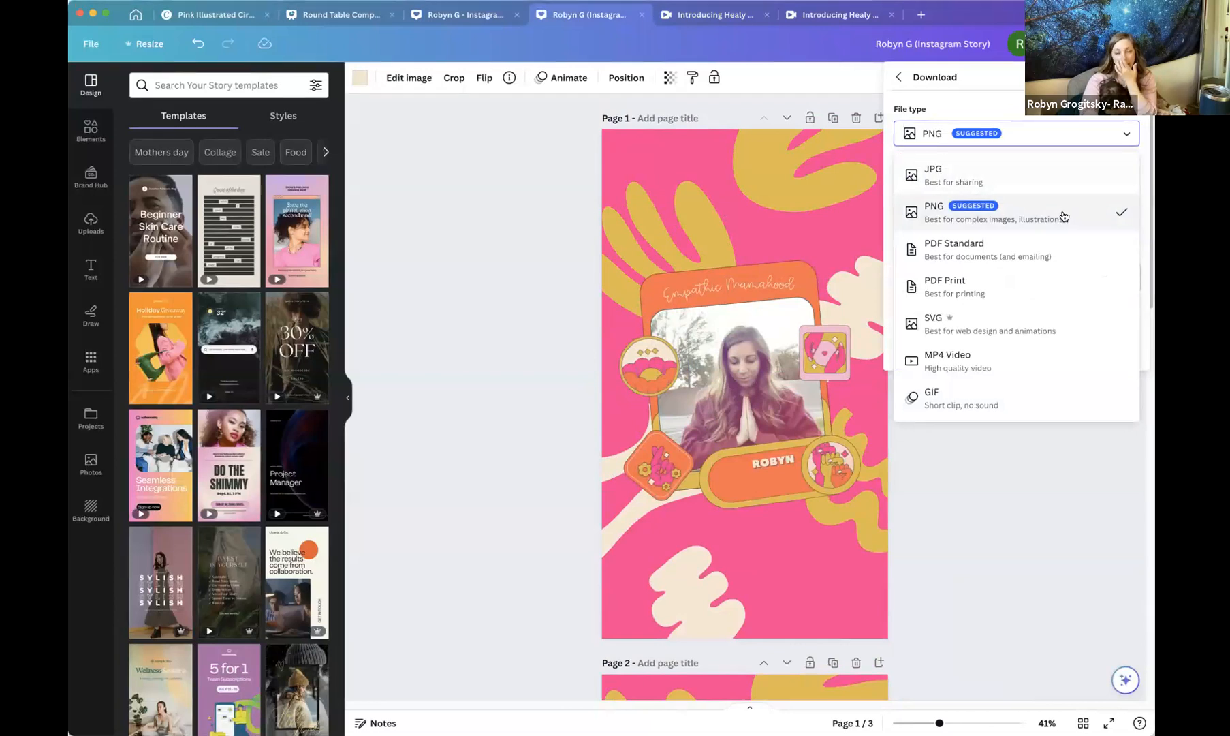
click(1069, 216)
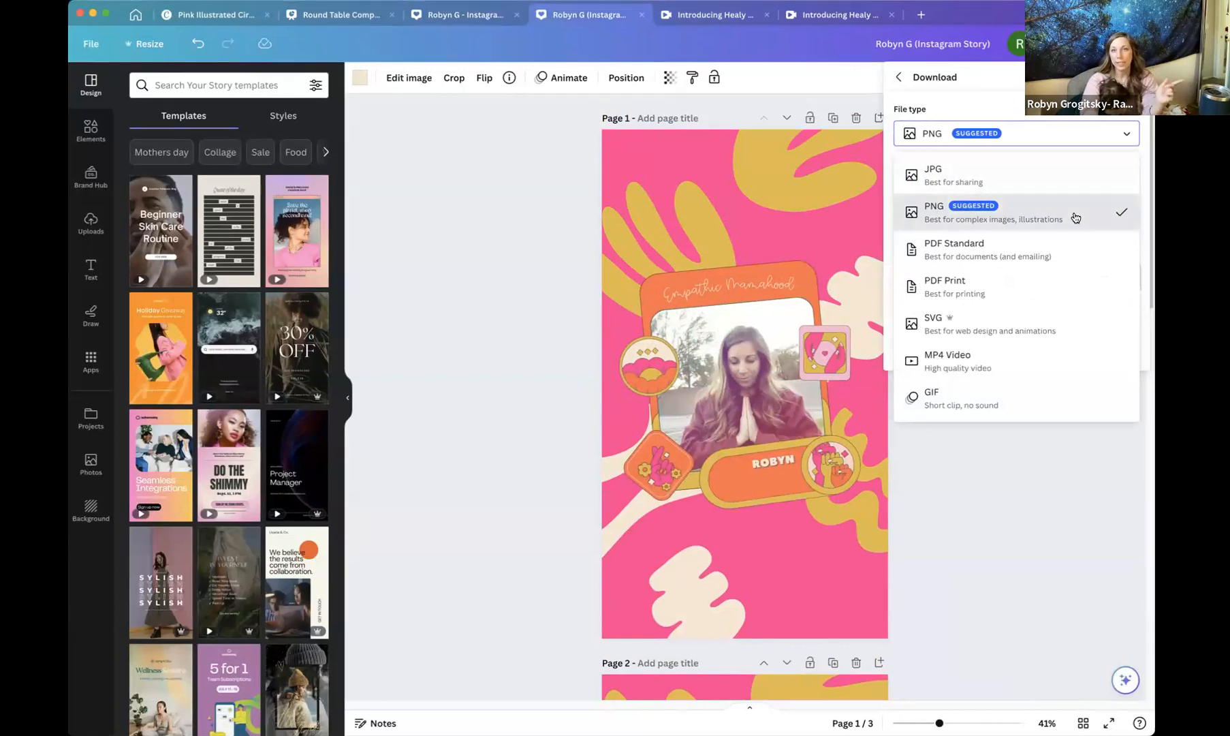
Limit the selected pages to Page 1 only and download it as a PNG.
click(1127, 279)
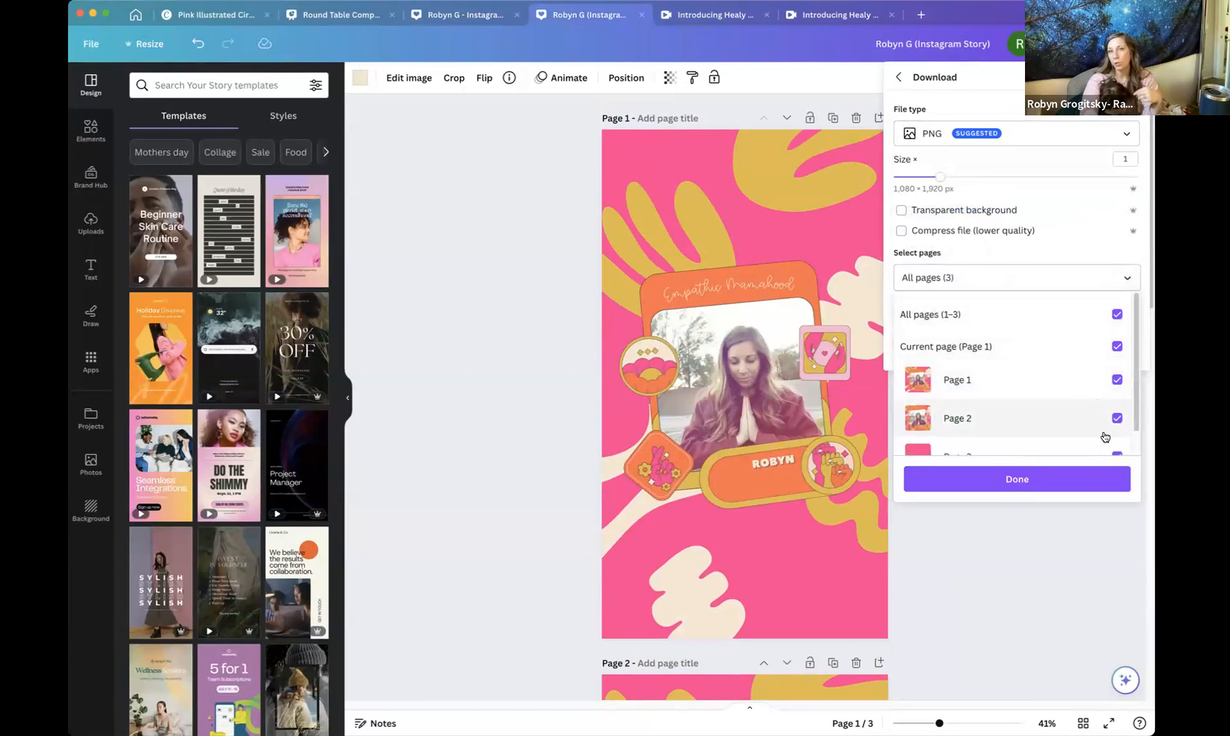
scroll(1103, 434, down, 1)
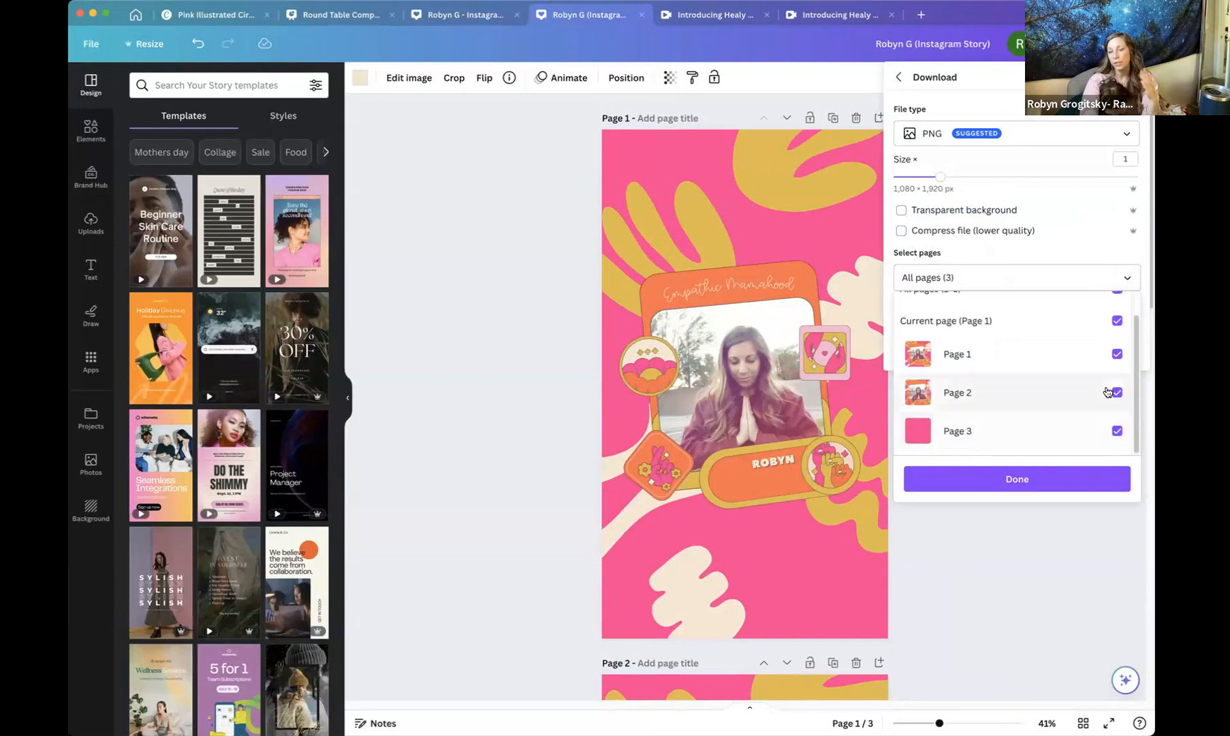
click(1117, 431)
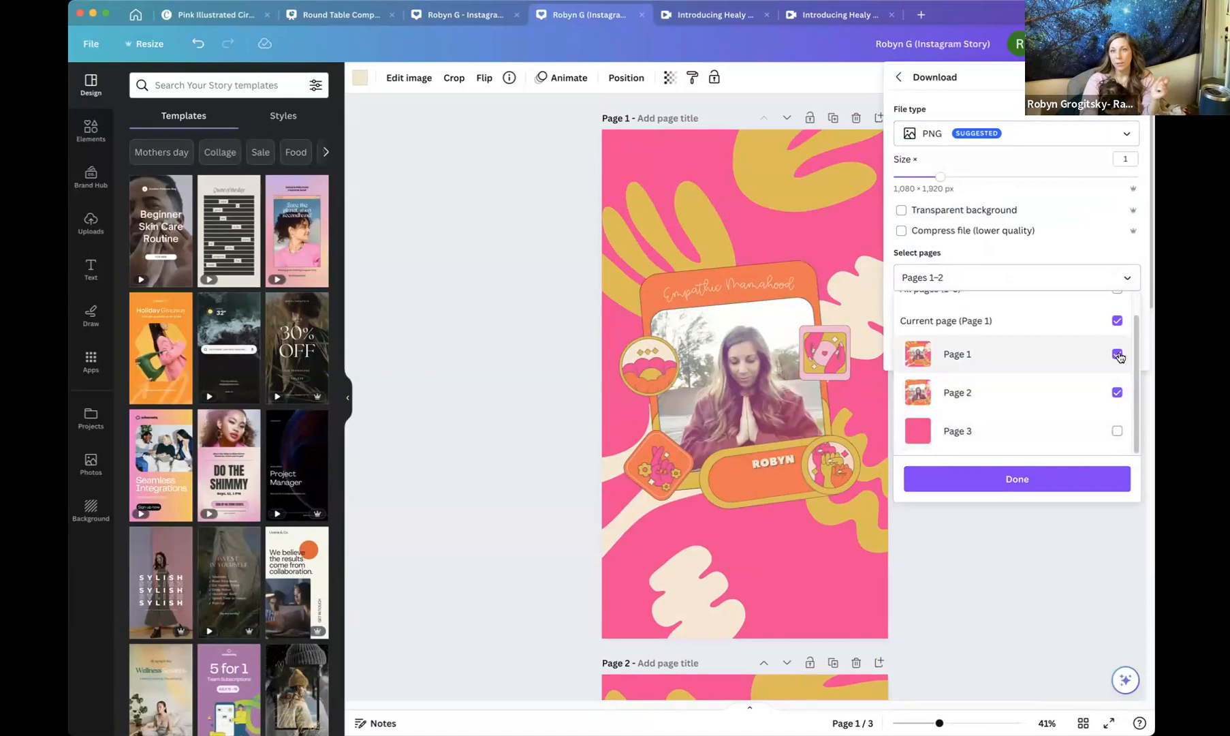
scroll(1118, 354, up, 1)
click(1117, 412)
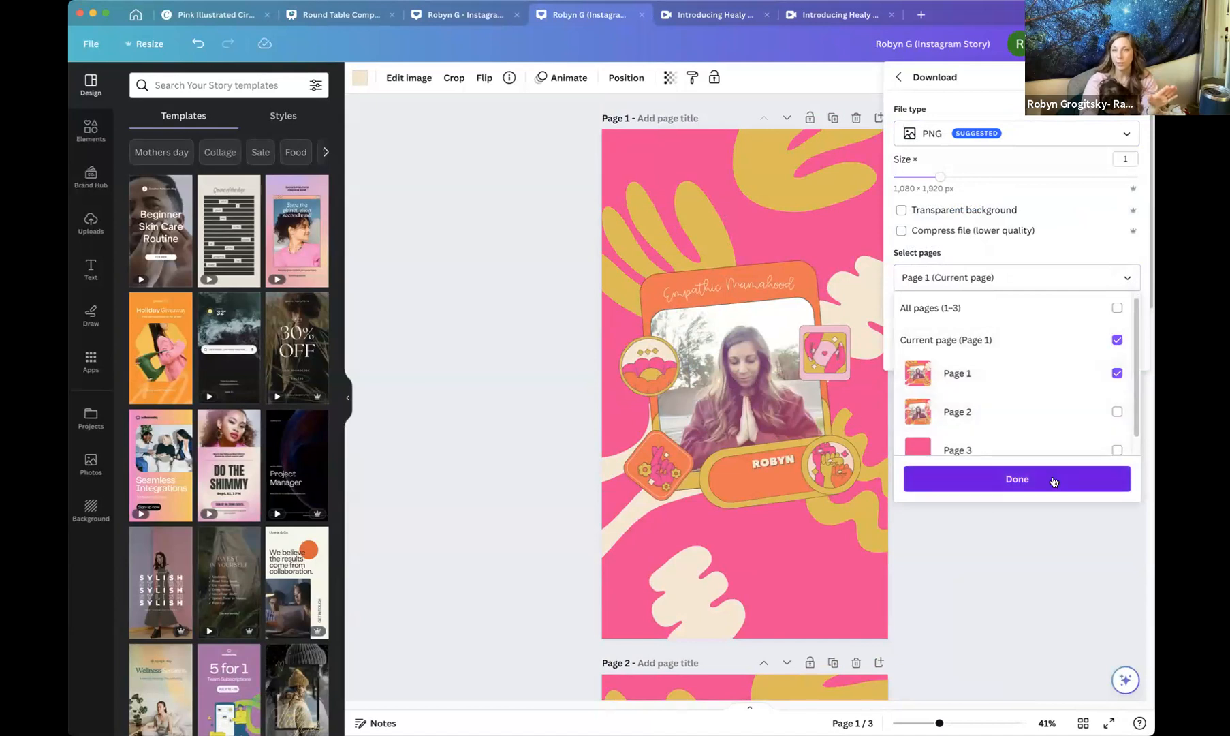
click(1090, 478)
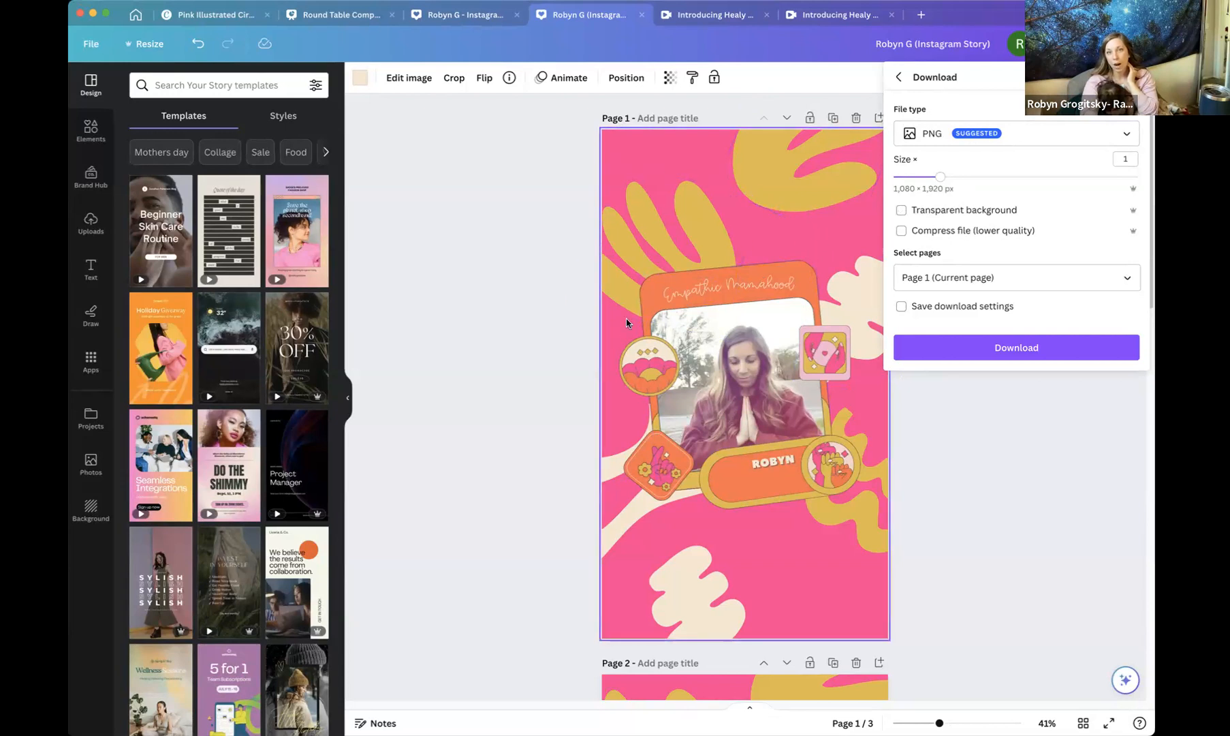
drag(577, 404, 747, 560)
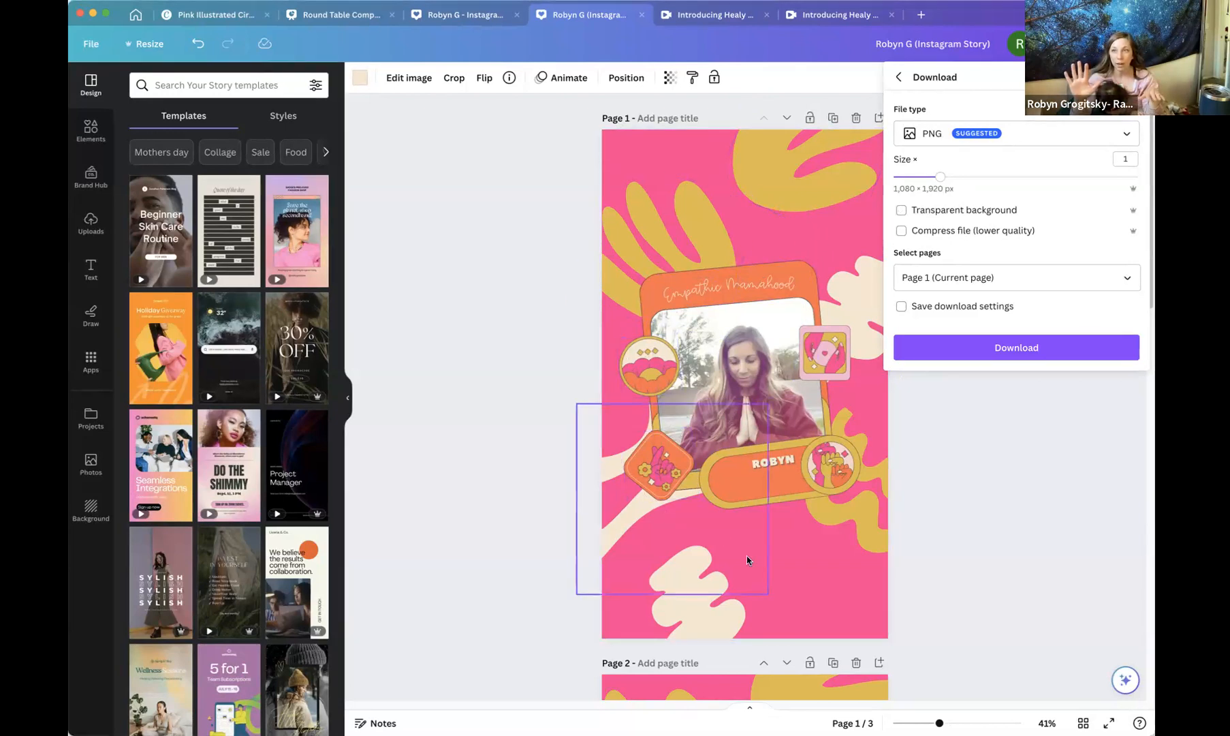
click(928, 212)
click(1038, 350)
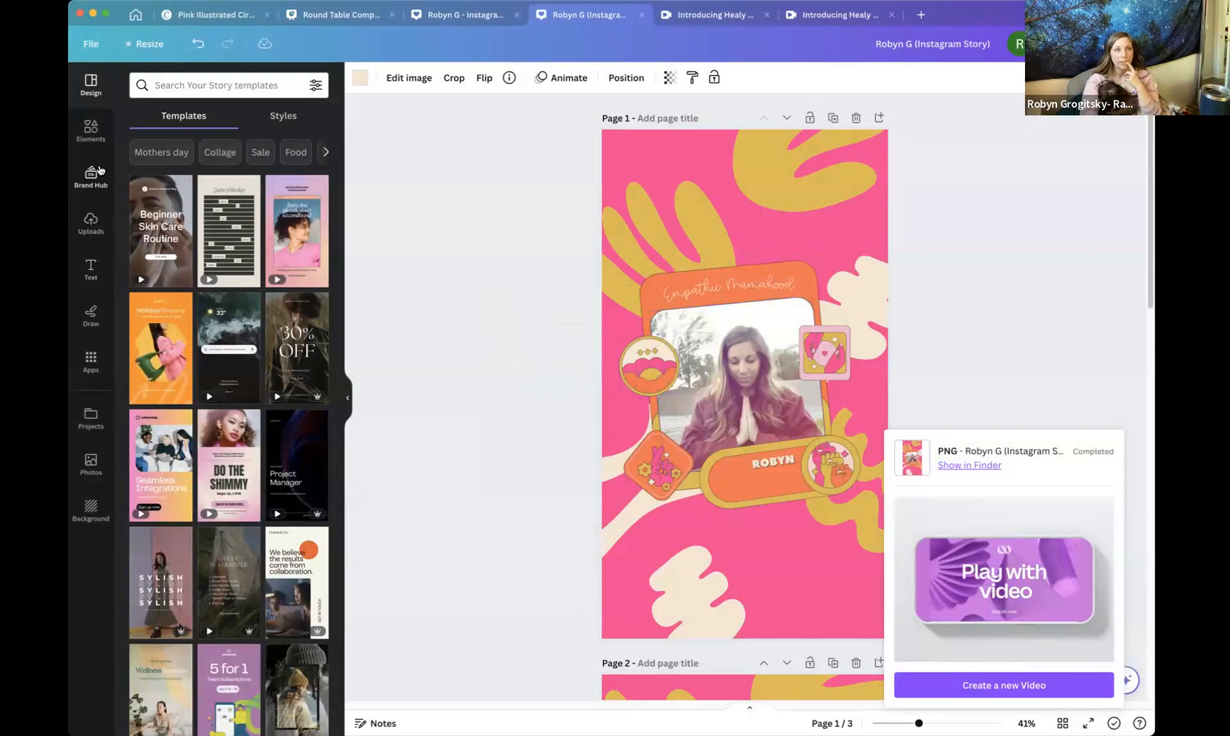
Change page 3's background colour to the off-white swatch from the Empathic Mamahood Room for Comfort palette.
click(91, 224)
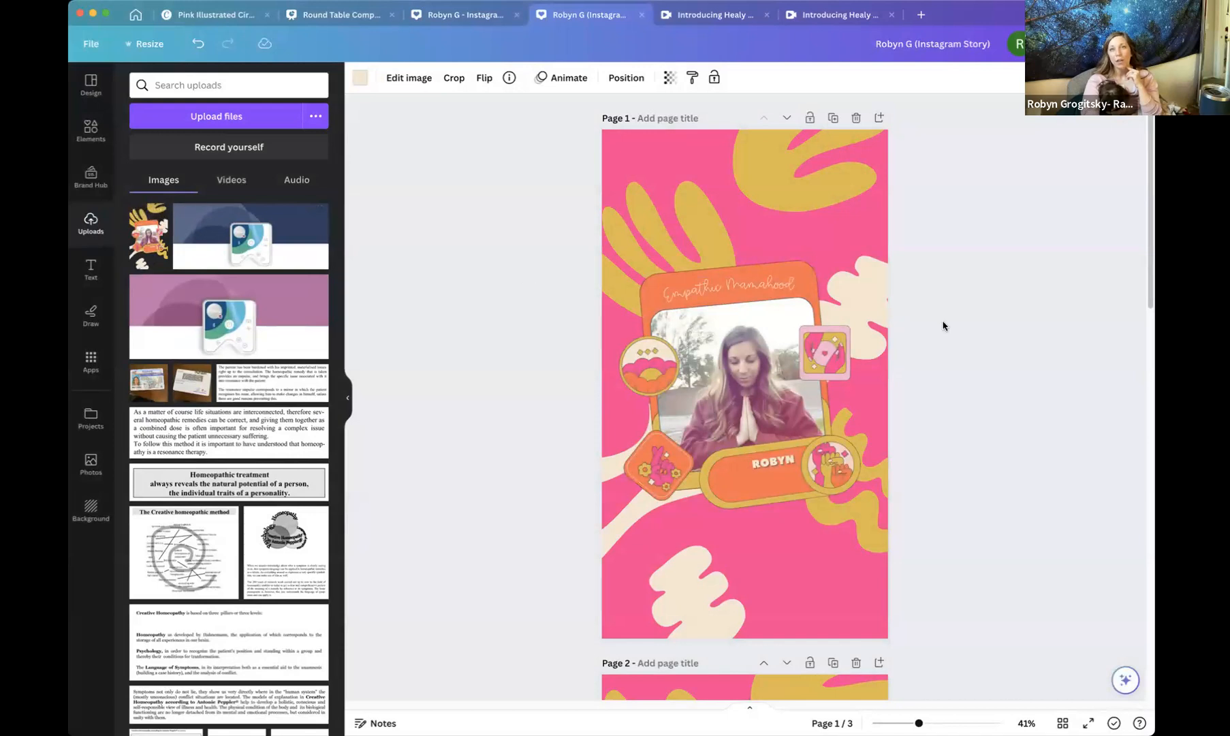
scroll(942, 325, down, 15)
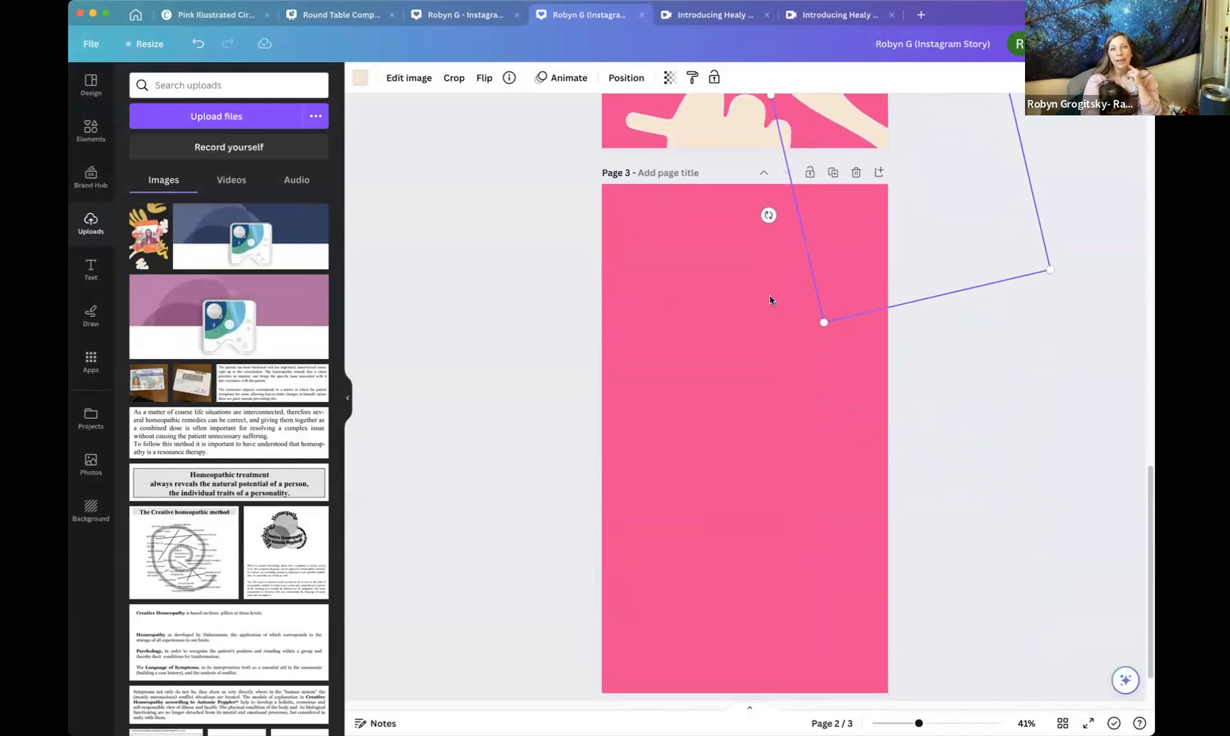
click(725, 305)
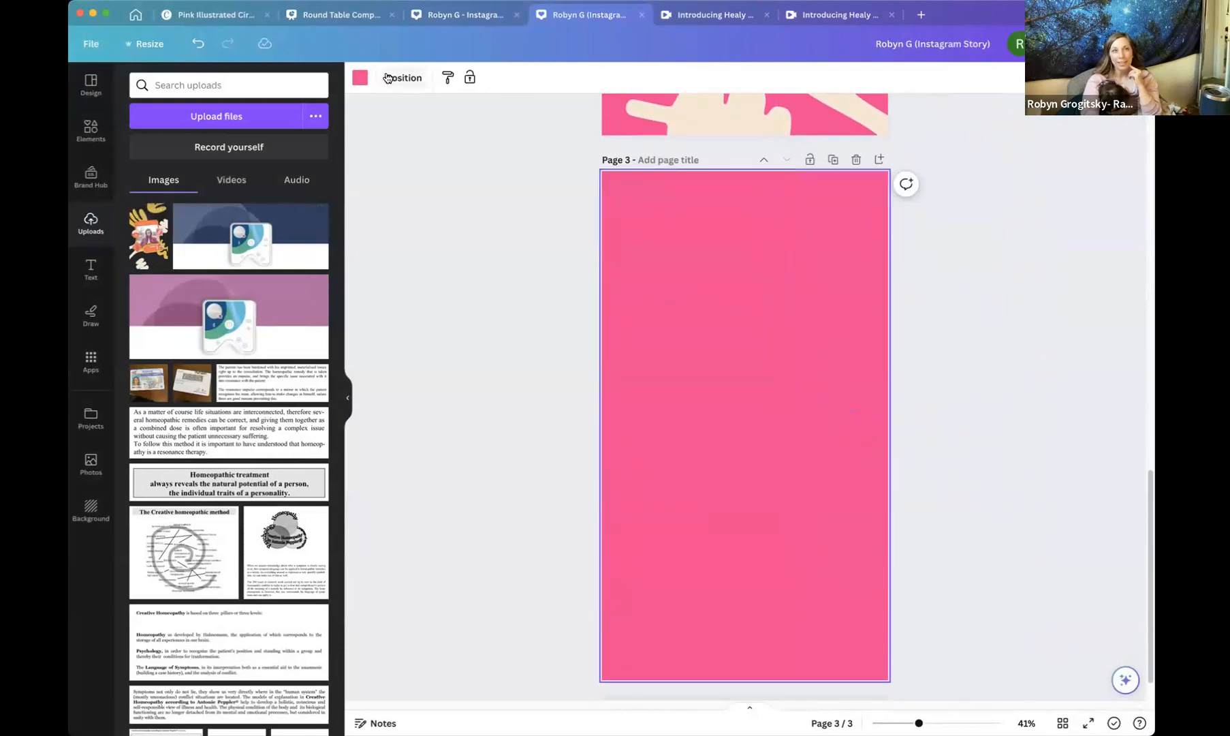
click(361, 84)
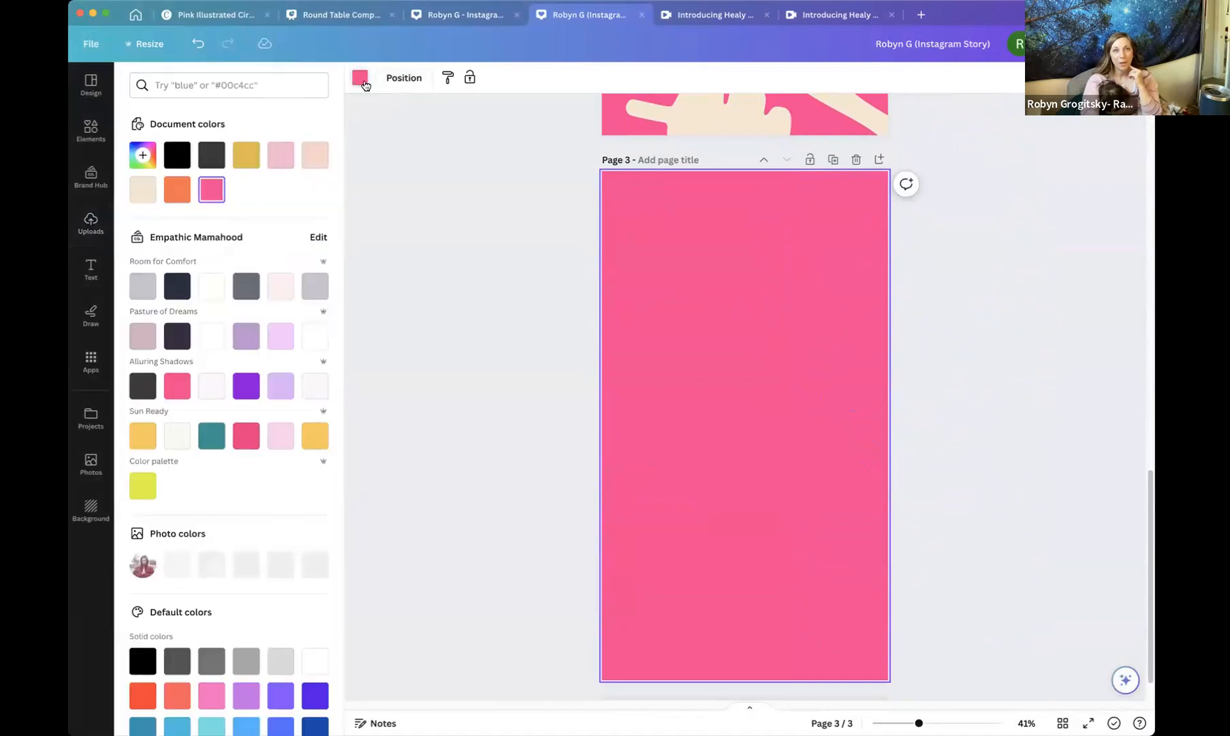
click(211, 286)
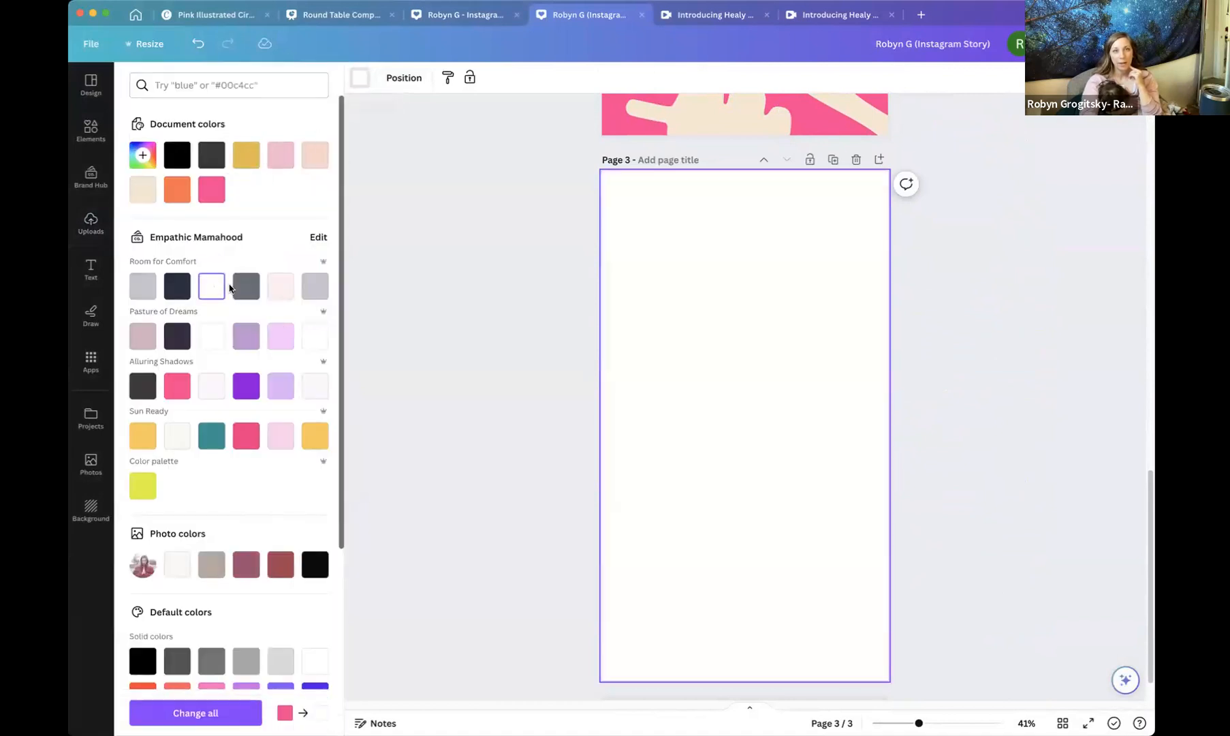
click(432, 284)
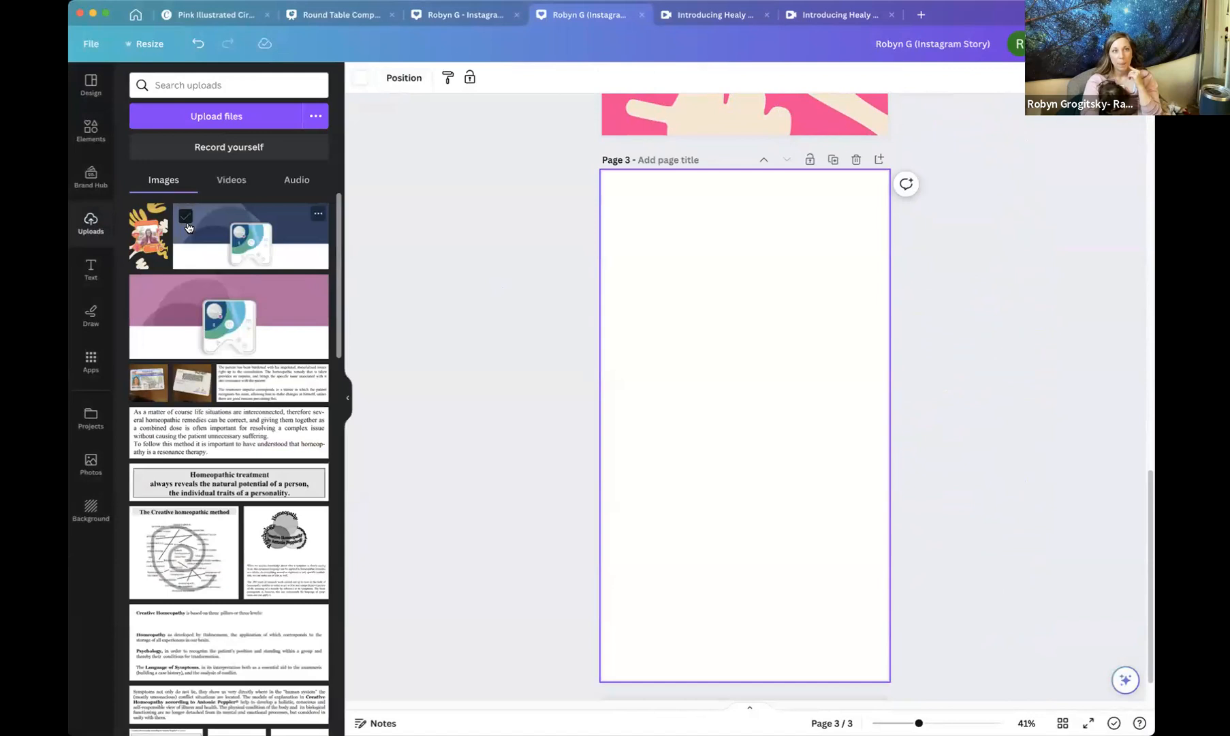
Add the uploaded Empathic Mamahood image to page 3 and enlarge it to fill the page.
click(148, 235)
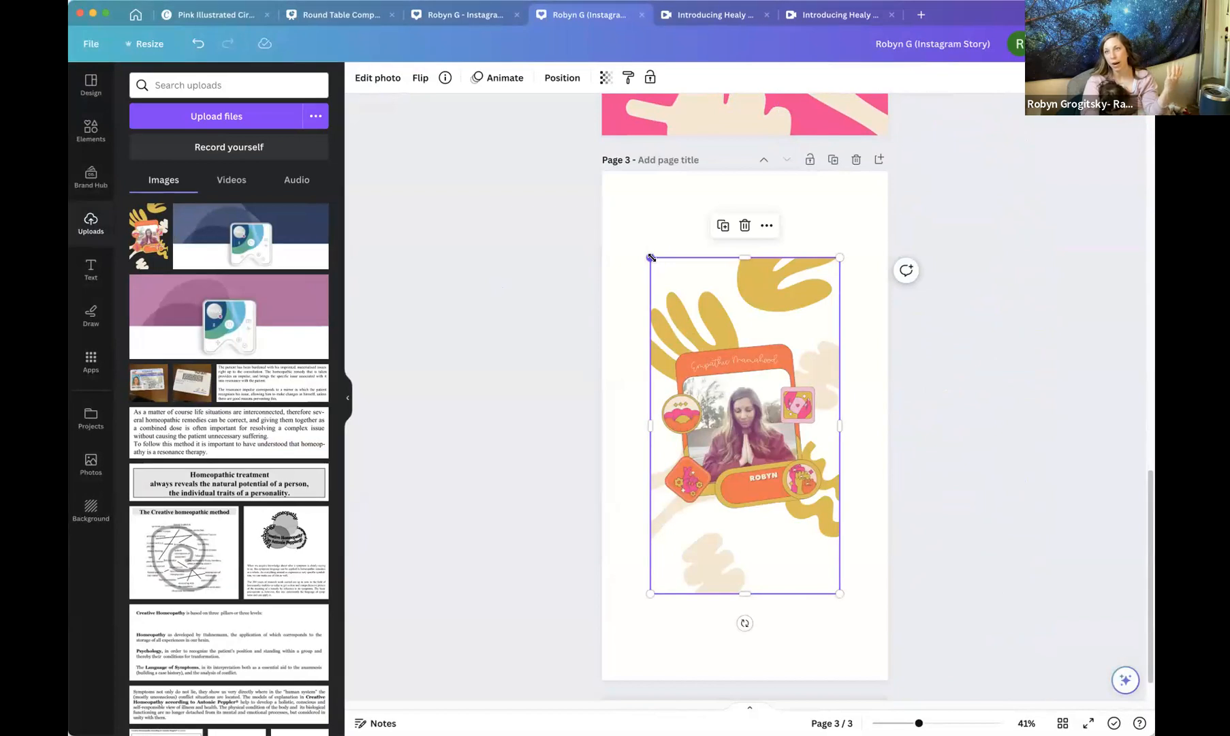
drag(640, 253, 555, 196)
drag(837, 593, 884, 679)
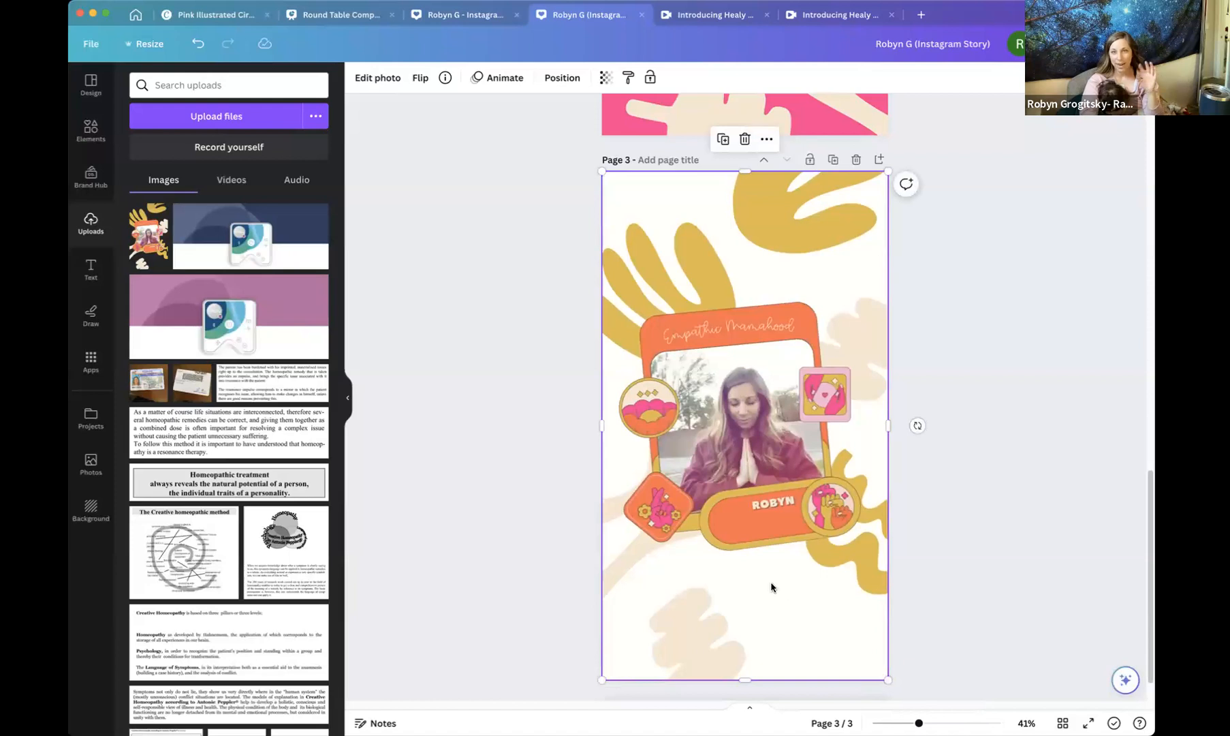
mouse_move(783, 415)
mouse_down()
mouse_move(713, 462)
mouse_move(897, 452)
mouse_move(783, 417)
mouse_move(794, 415)
mouse_up()
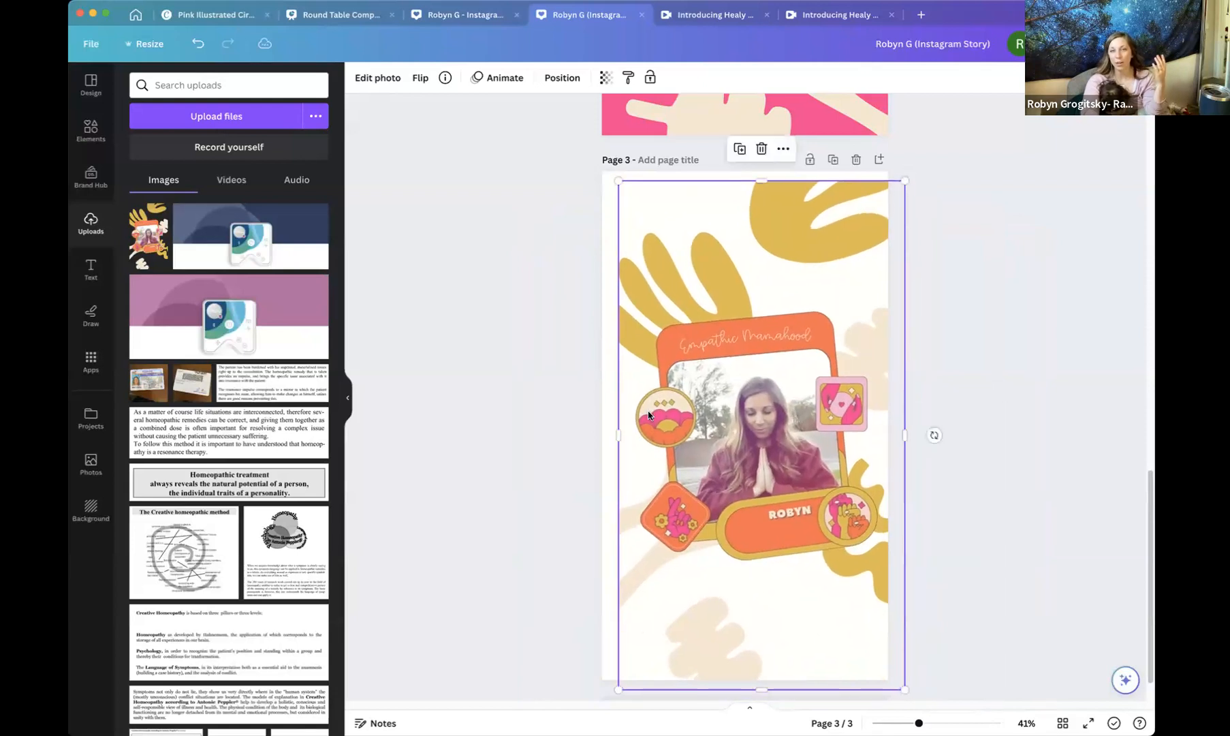
Reposition the image so it aligns exactly with page 3's edges.
scroll(647, 412, up, 7)
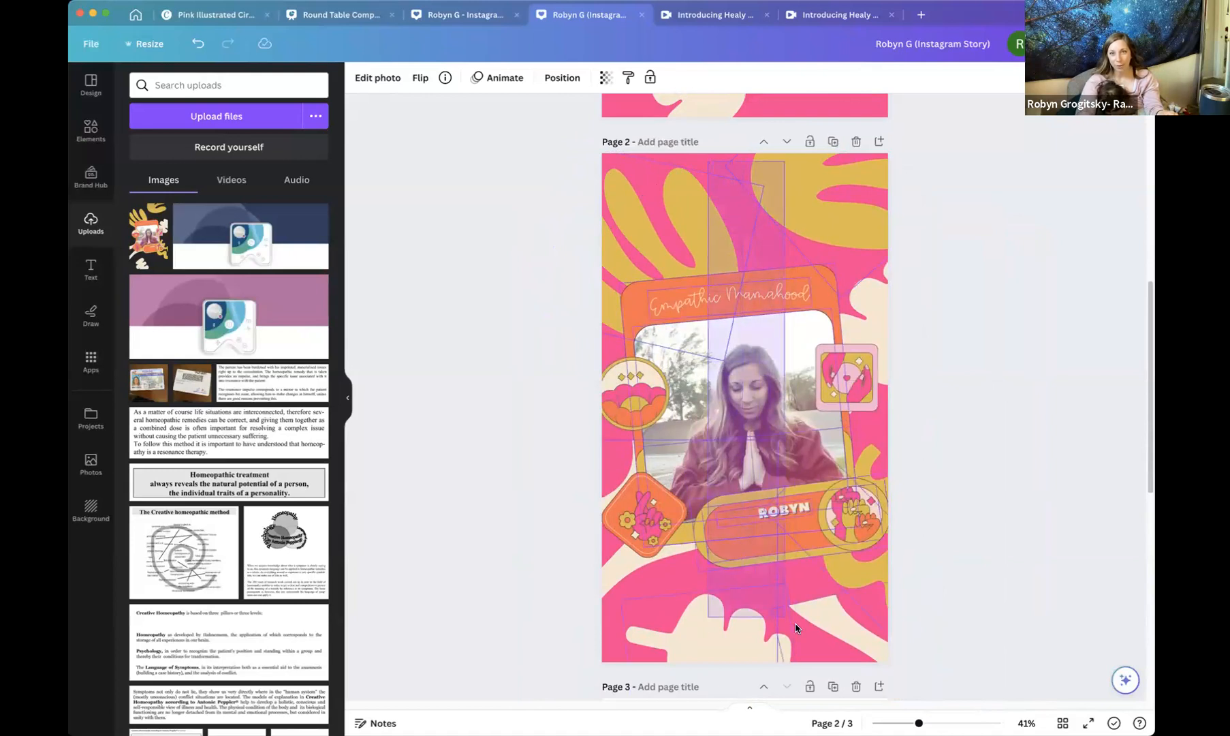
drag(795, 630, 873, 654)
click(989, 559)
scroll(916, 446, down, 2)
scroll(916, 449, down, 6)
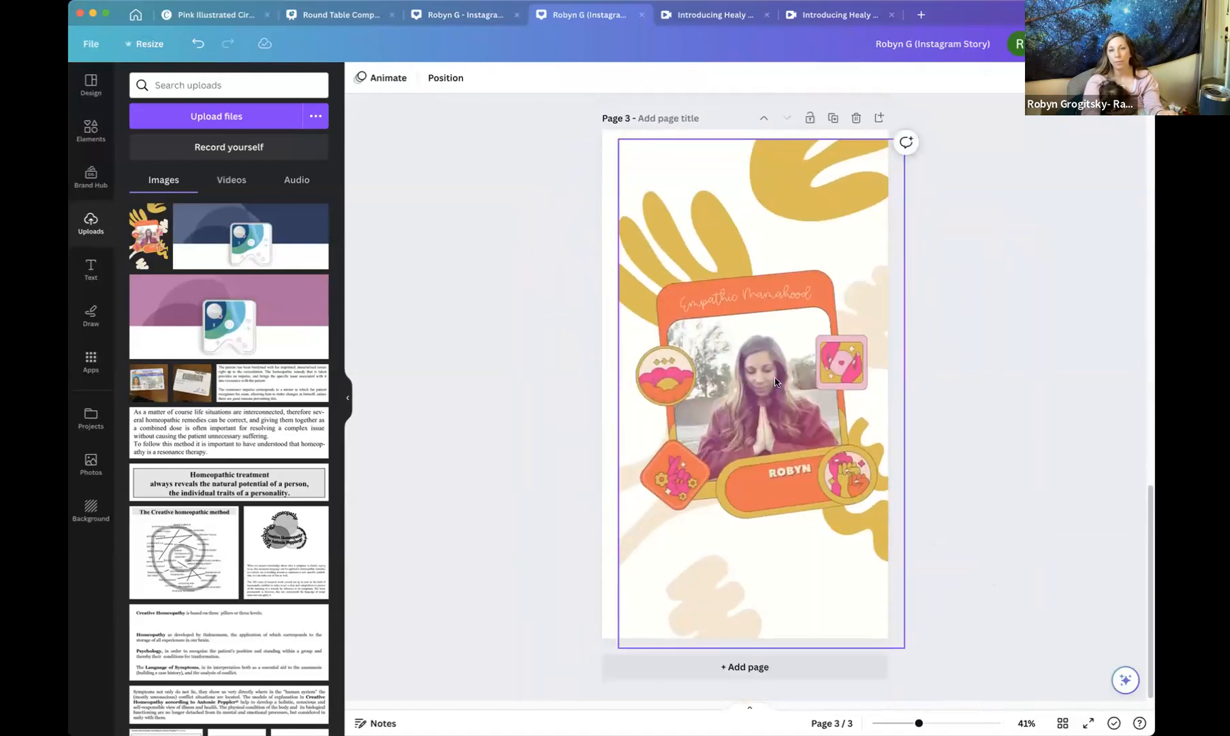
click(756, 381)
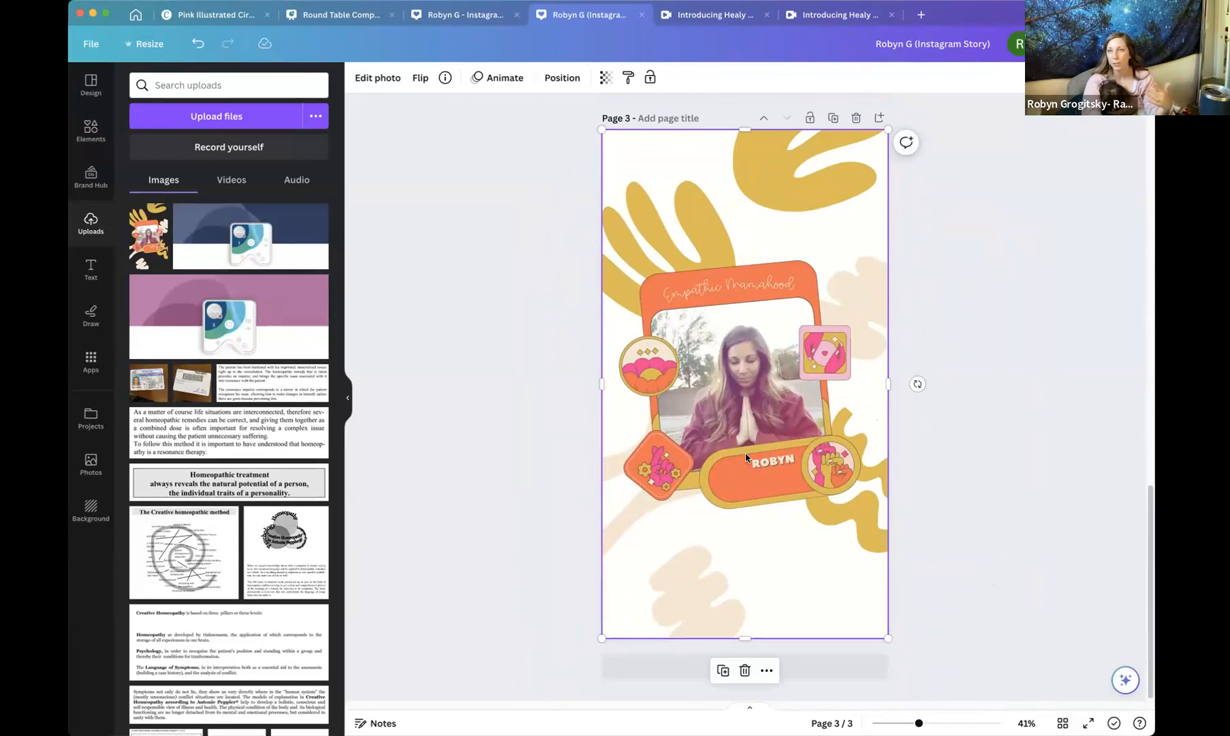
Duplicate page 3 of the Instagram Story design.
scroll(1028, 412, up, 3)
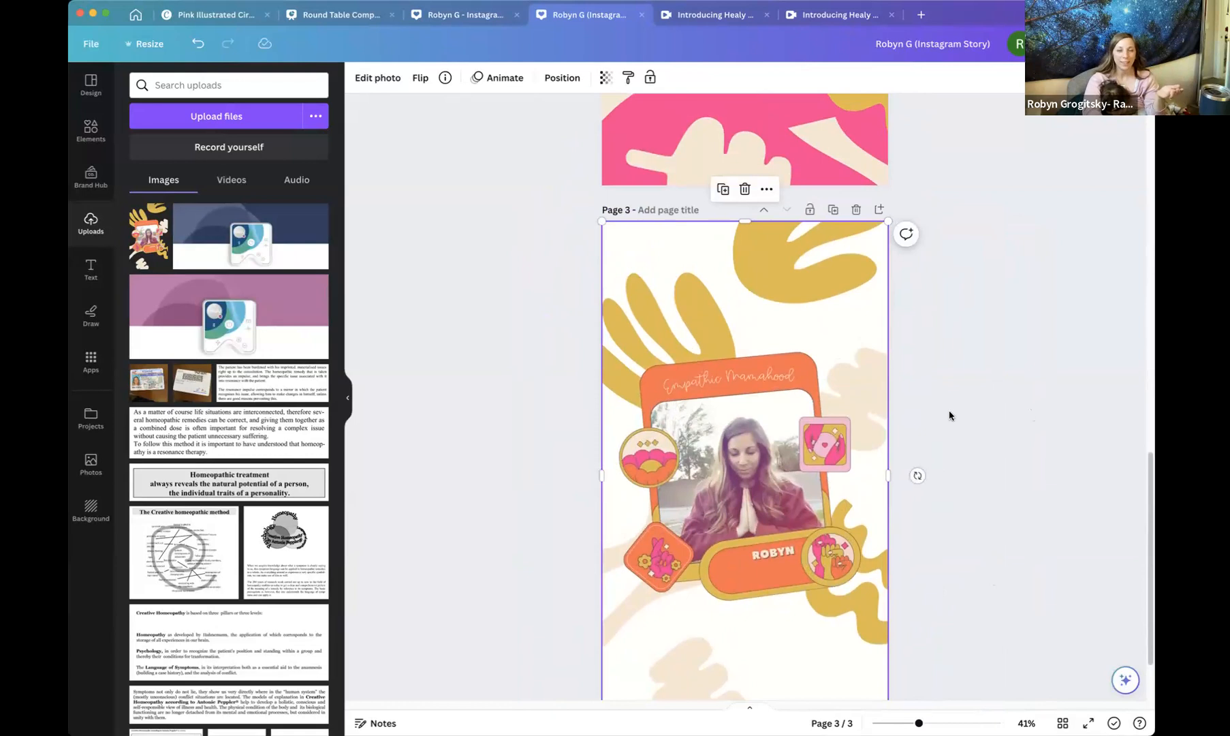
scroll(559, 330, up, 1)
scroll(559, 330, down, 2)
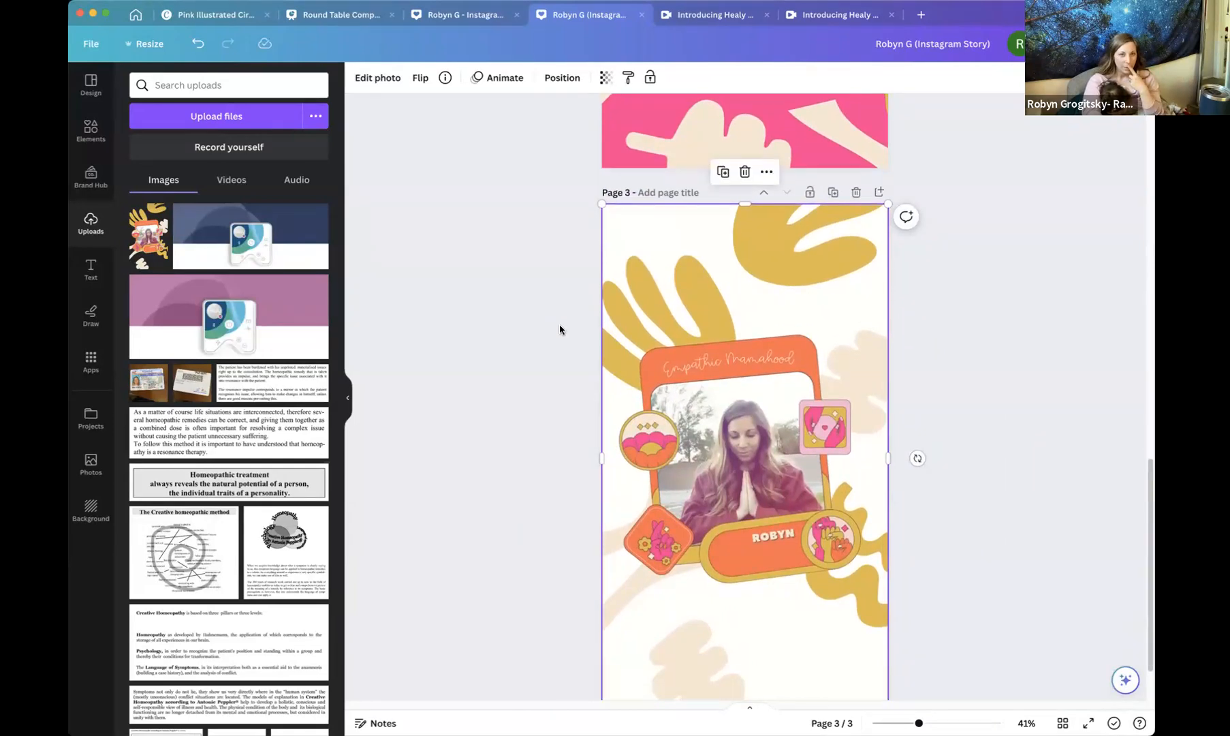
scroll(560, 330, up, 1)
scroll(560, 330, down, 3)
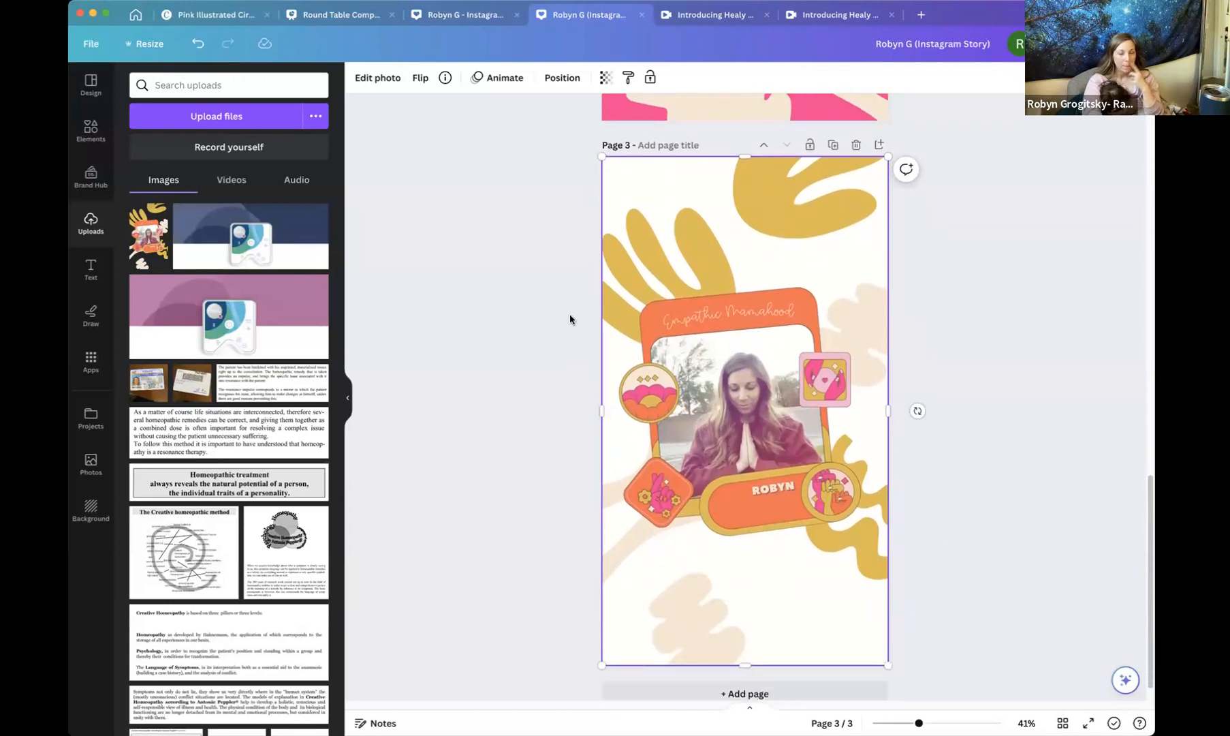
scroll(570, 319, down, 2)
click(833, 118)
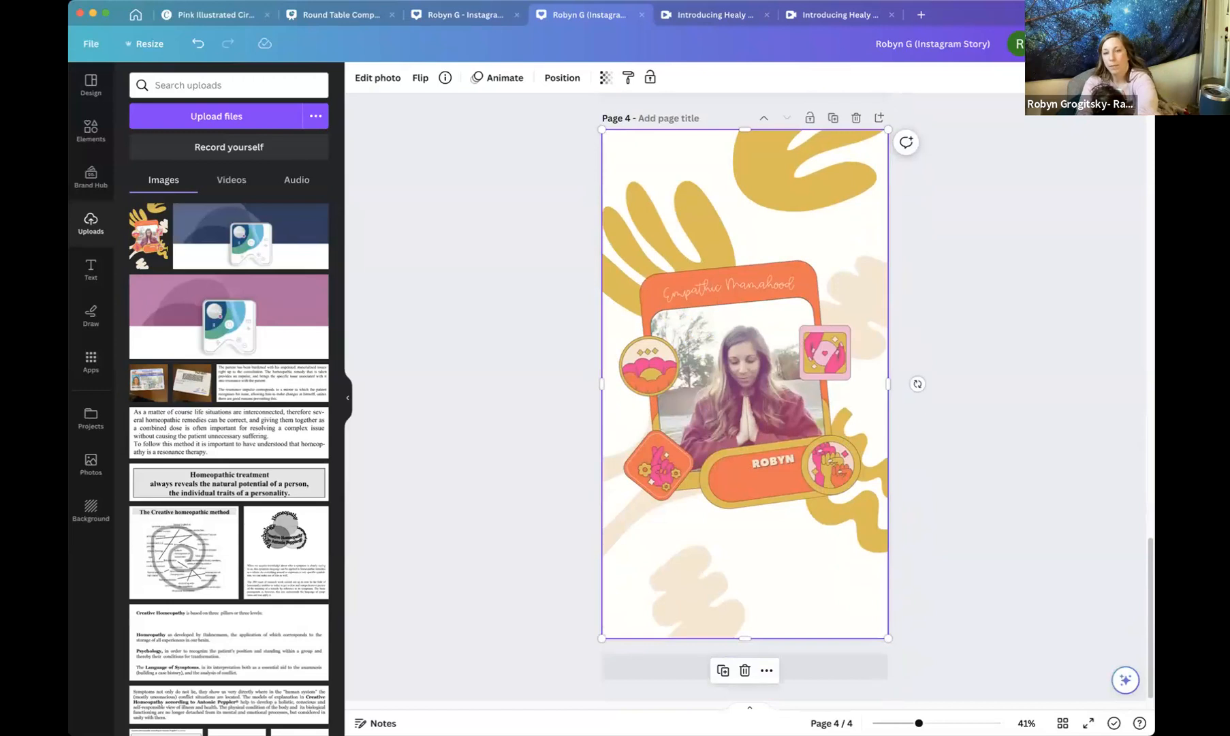
On page 4, replace the copied image with the uploaded Healy device graphic and enlarge it to about page width.
key(Delete)
click(310, 319)
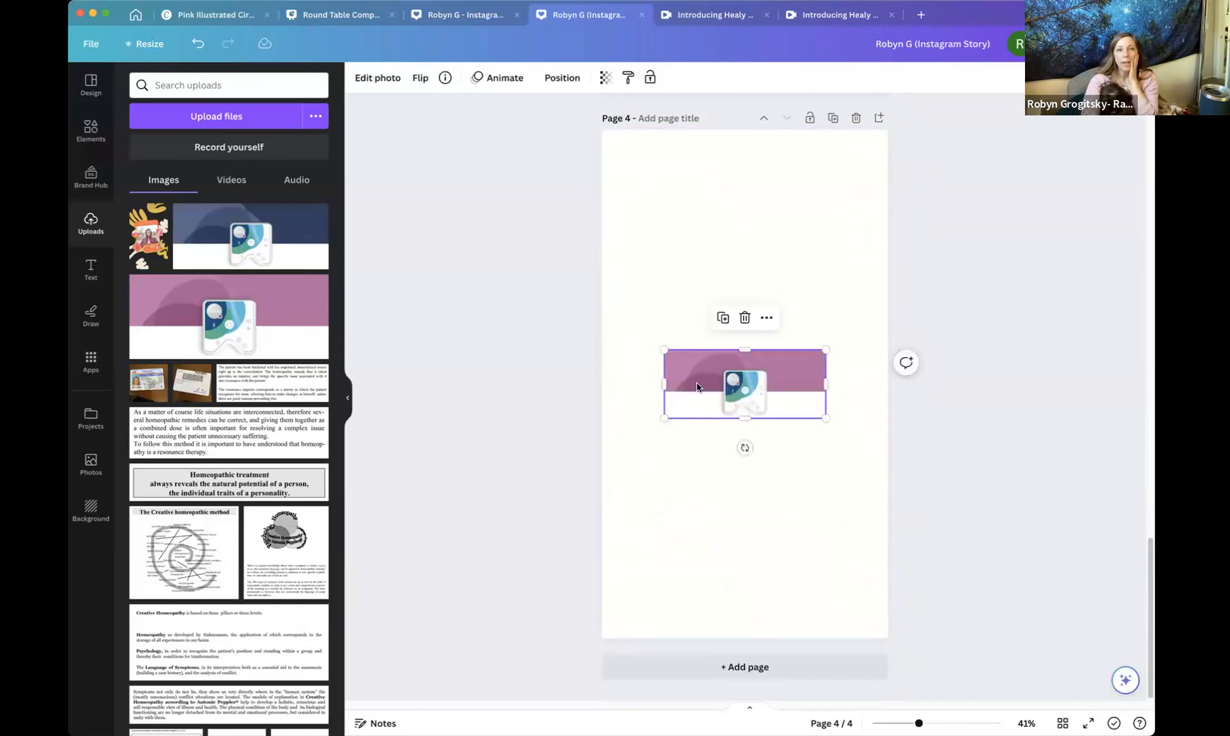
drag(664, 349, 621, 253)
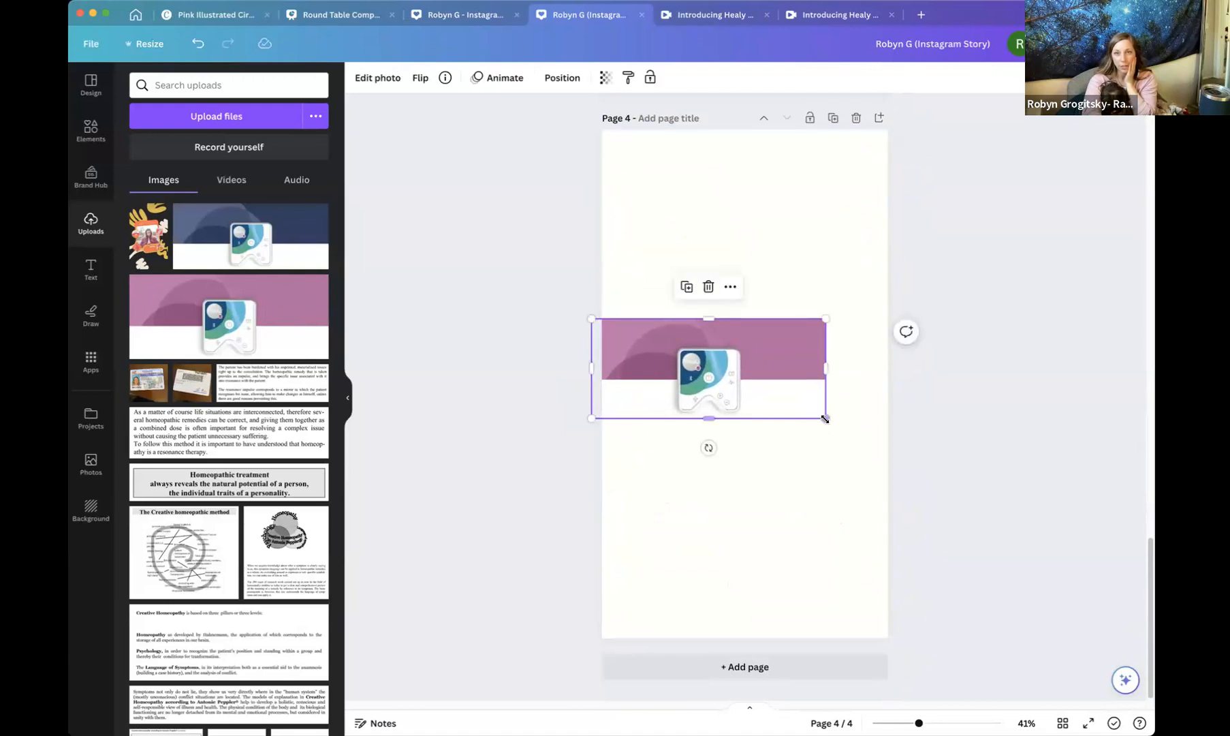
drag(825, 420, 895, 483)
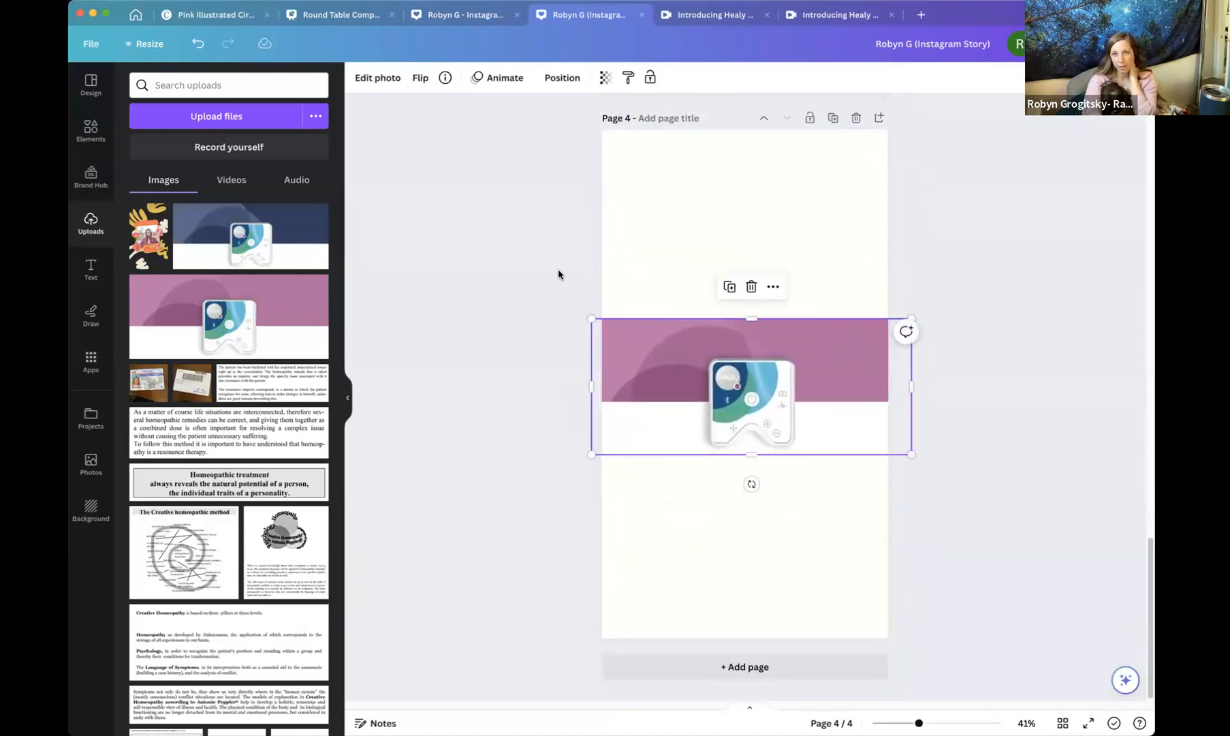
drag(587, 317, 536, 295)
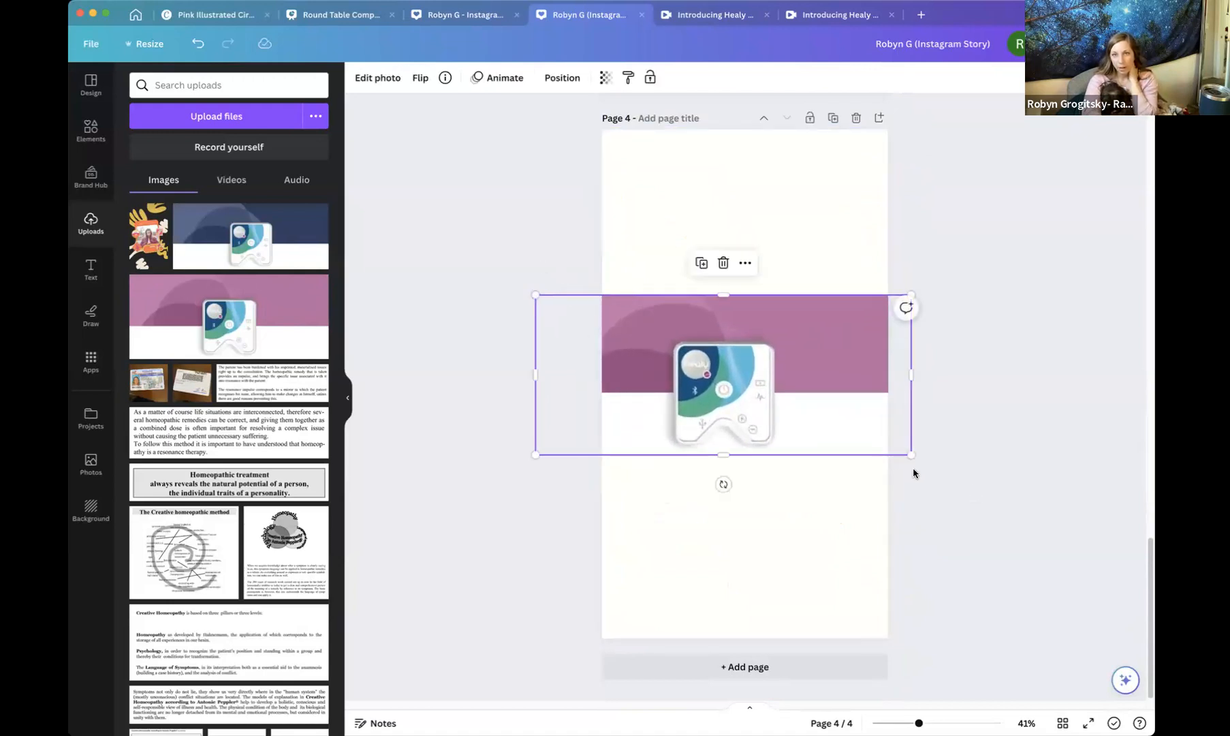
drag(913, 454, 942, 467)
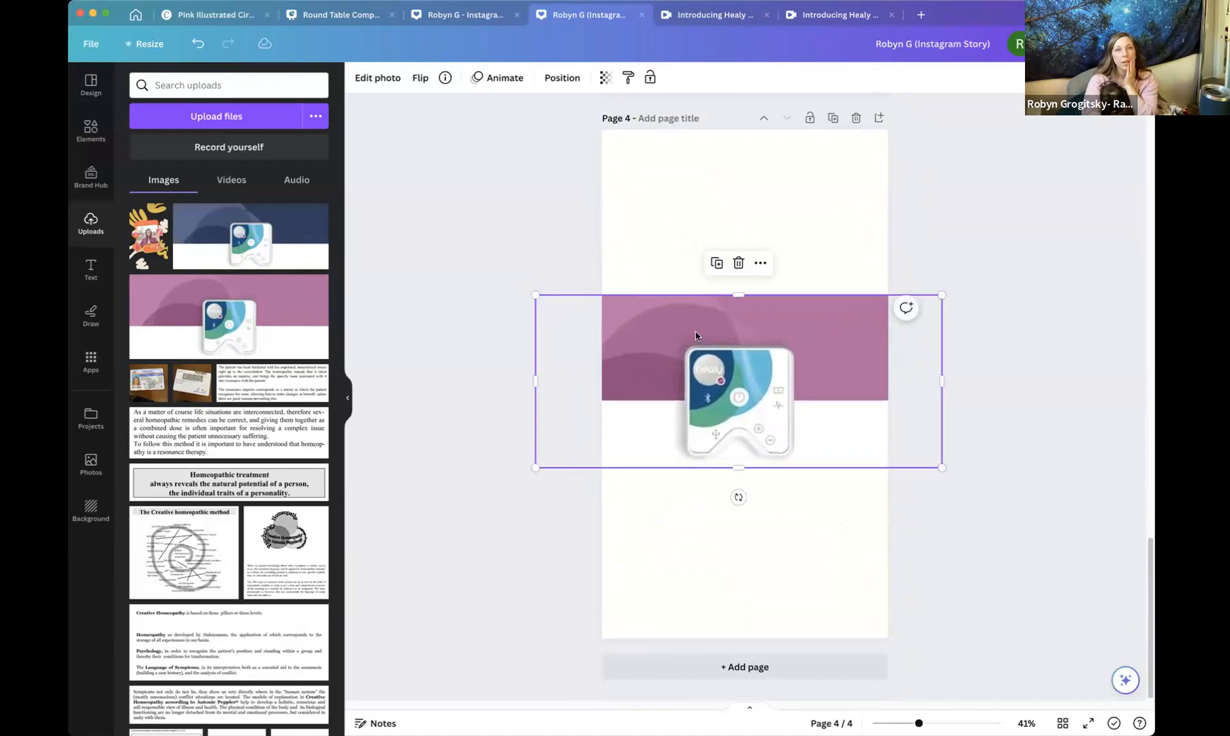
Remove the Healy graphic's background with BG Remover and move it to the top of page 4.
click(378, 80)
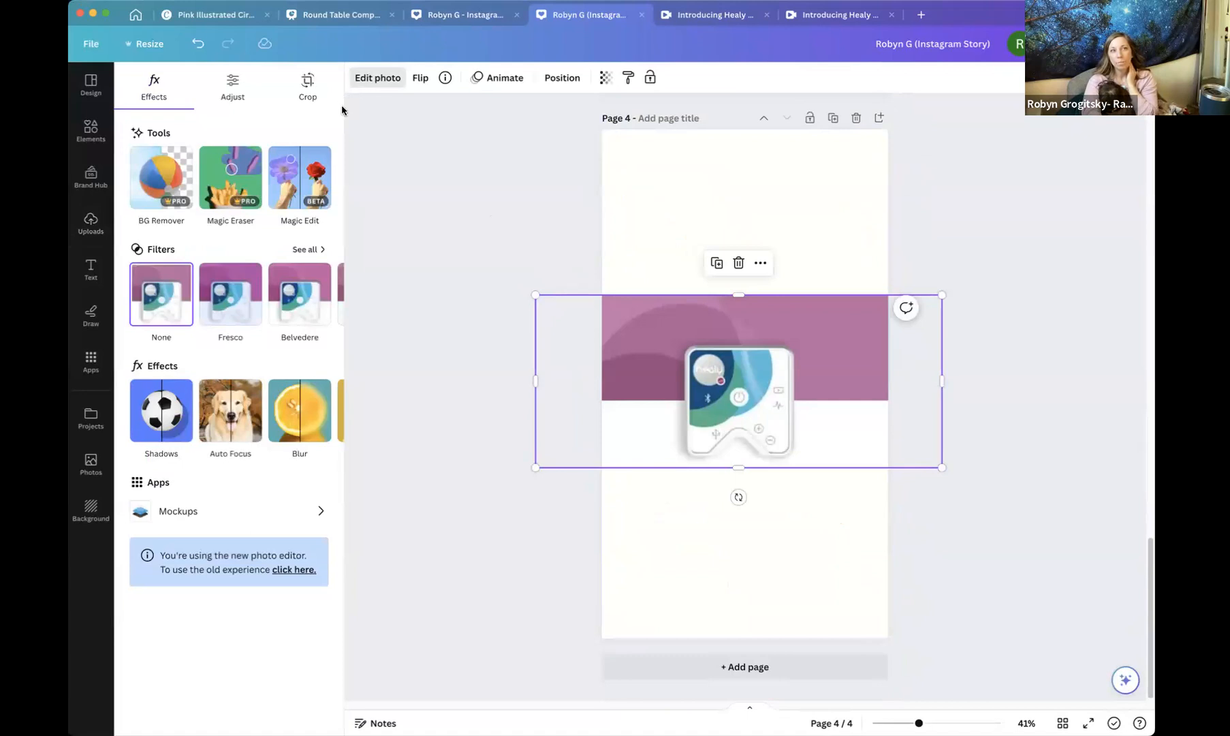
click(154, 181)
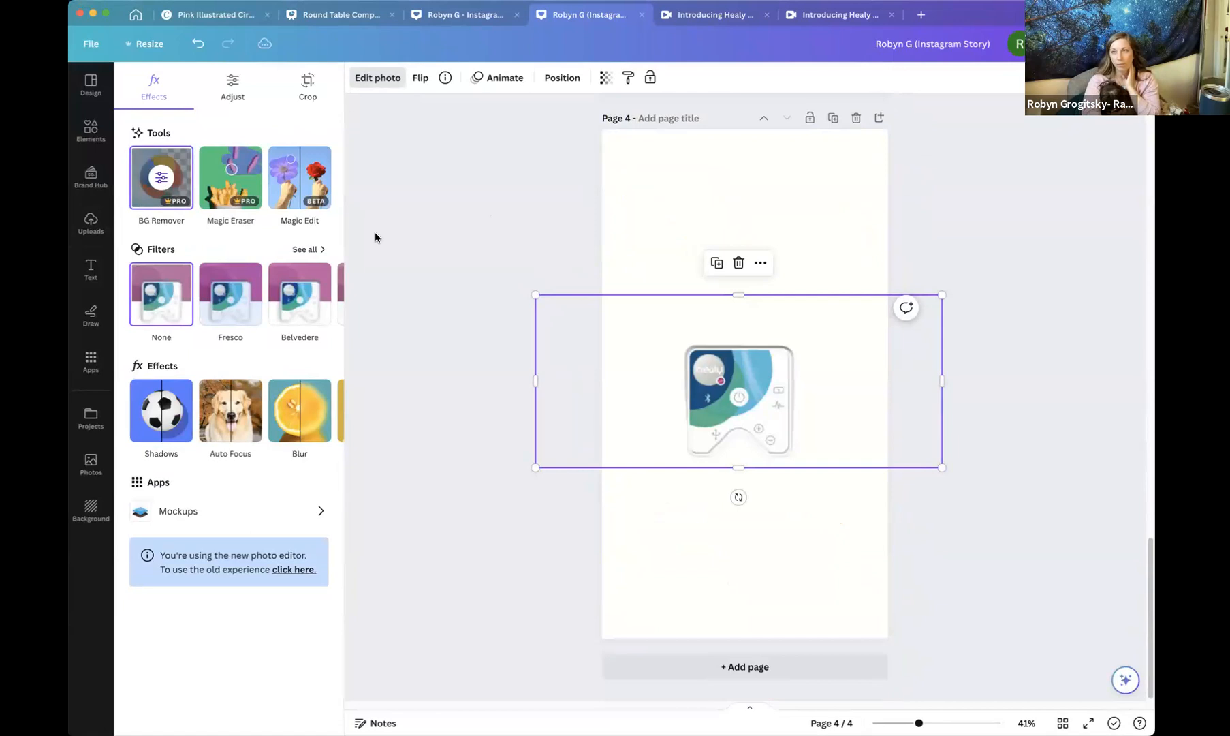
drag(739, 293, 739, 233)
drag(725, 361, 724, 220)
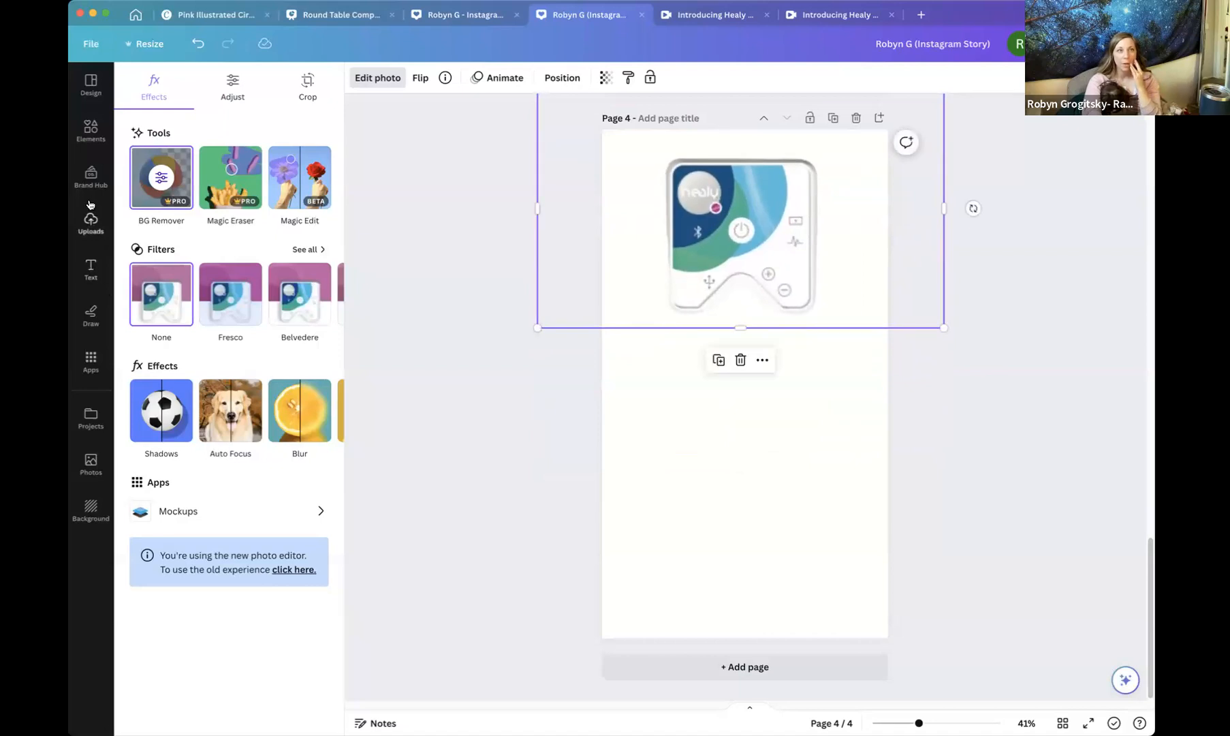
click(91, 222)
scroll(256, 393, down, 5)
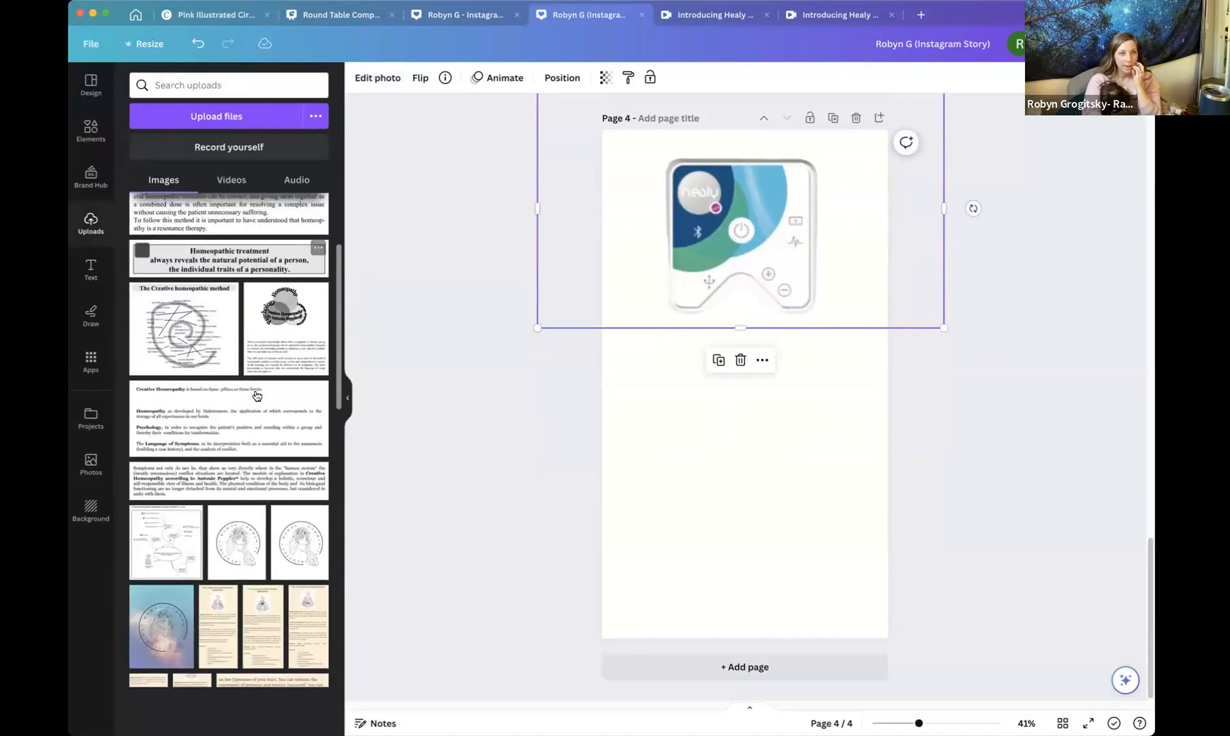
scroll(256, 395, down, 10)
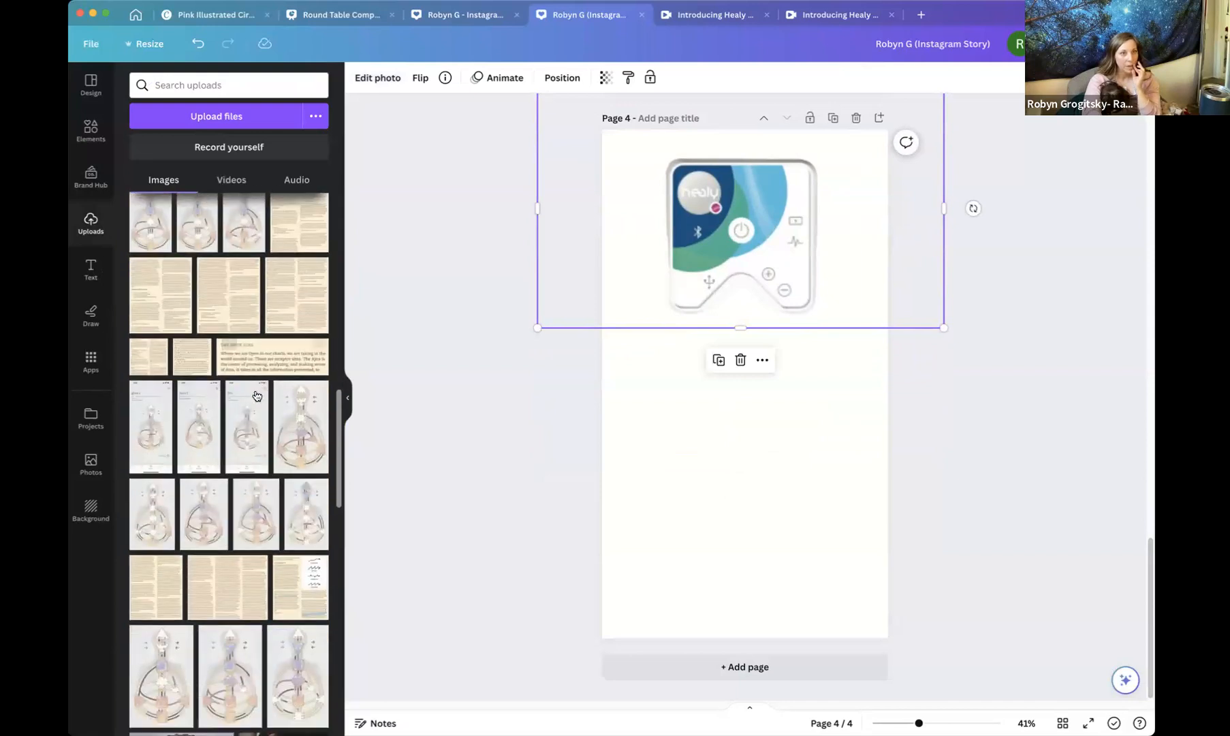
scroll(256, 395, down, 3)
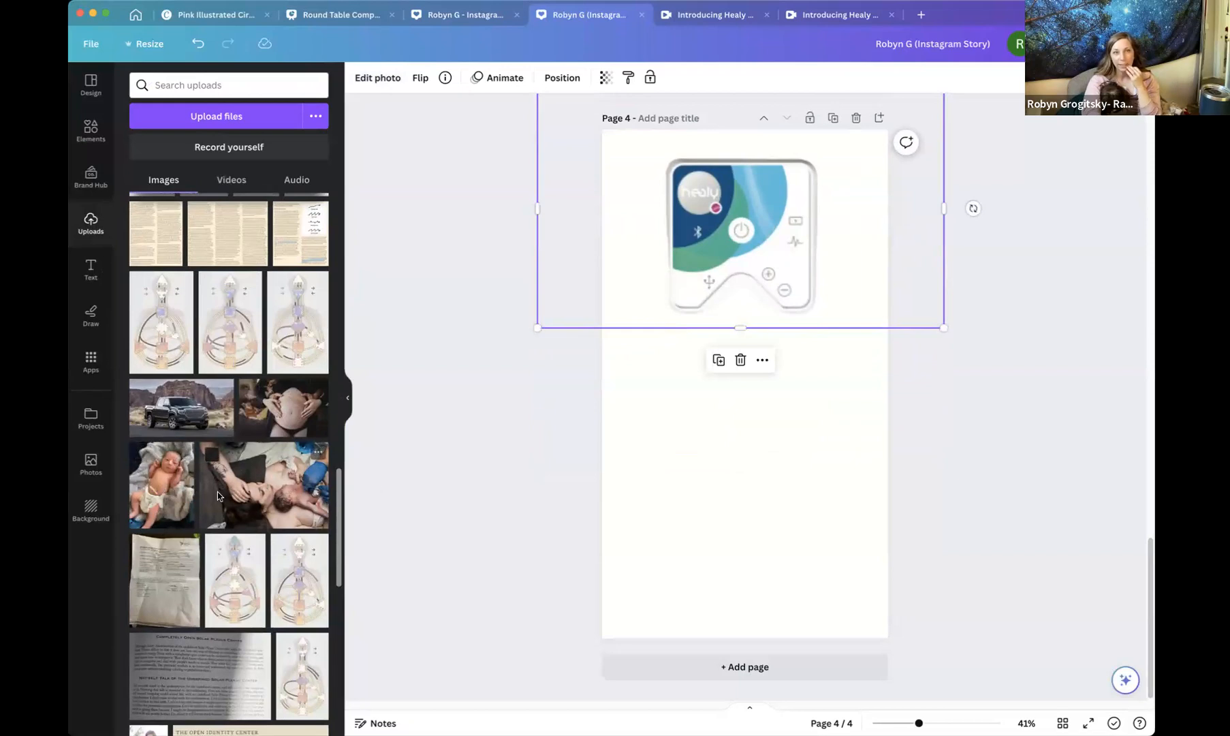
click(163, 489)
drag(783, 388, 783, 480)
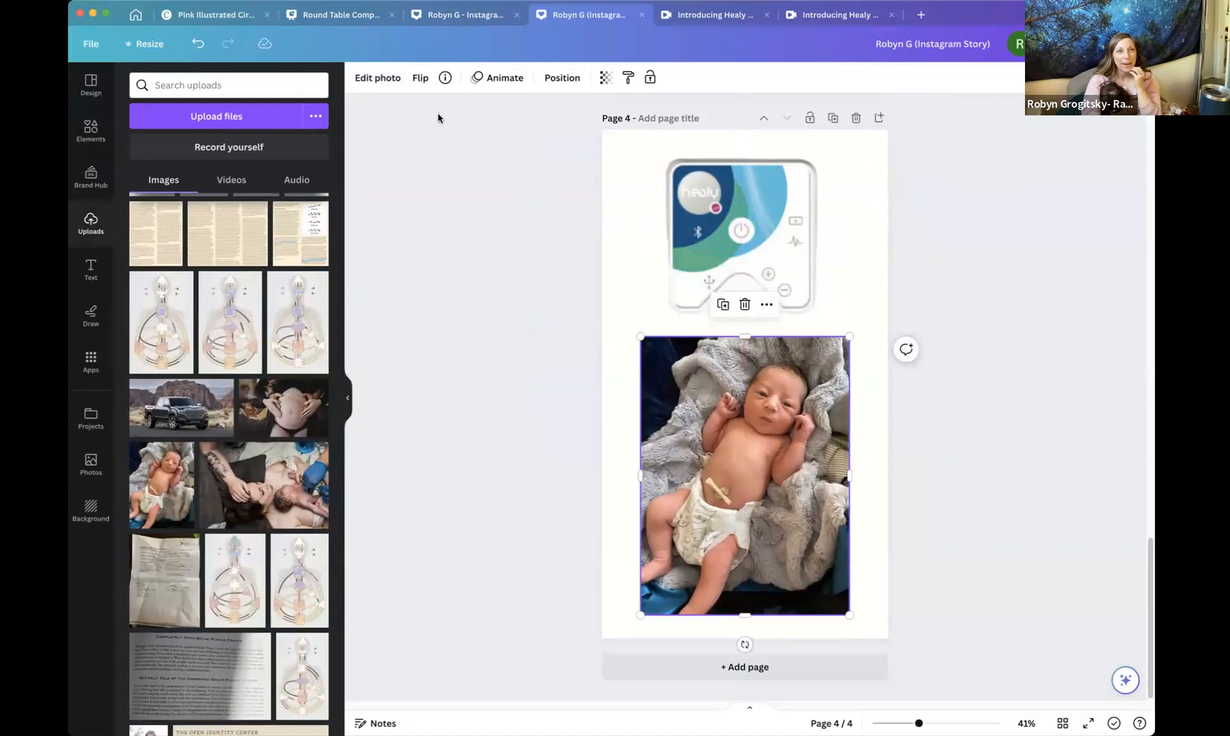
click(383, 78)
click(189, 167)
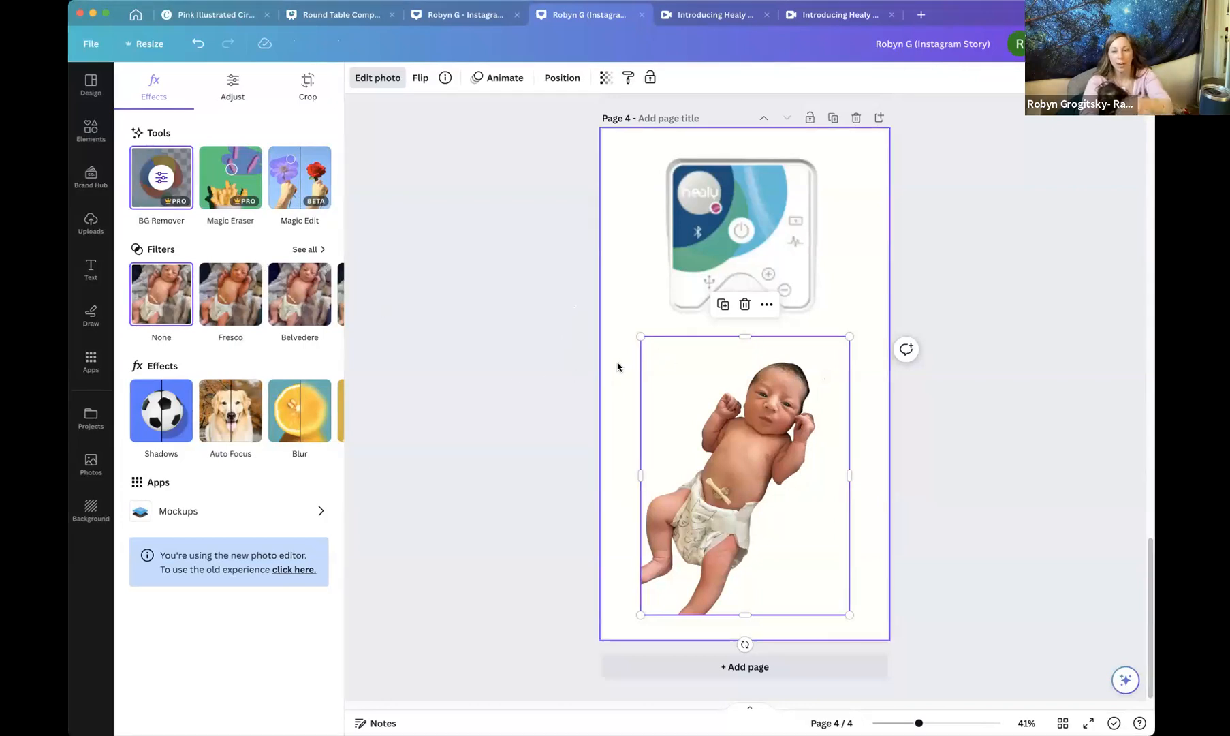
key(Delete)
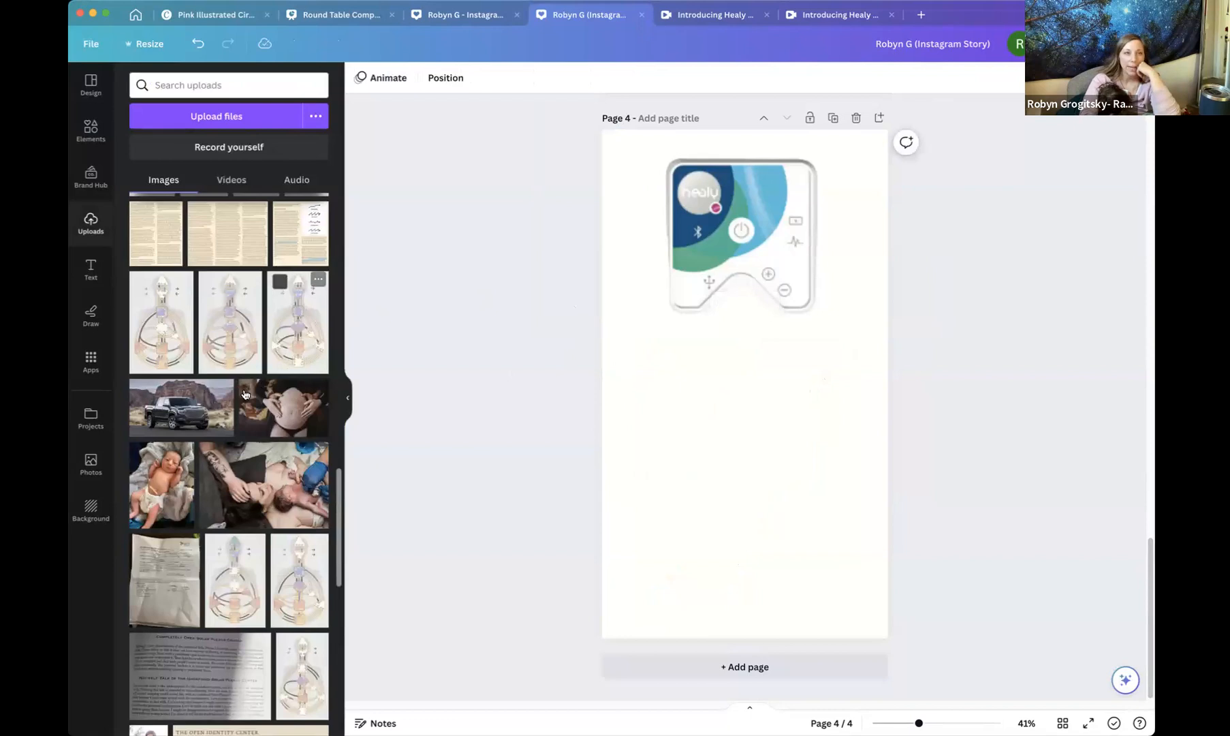
Add the uploaded pickup truck photo to page 4, enlarge it across the lower half, and remove its background.
click(193, 409)
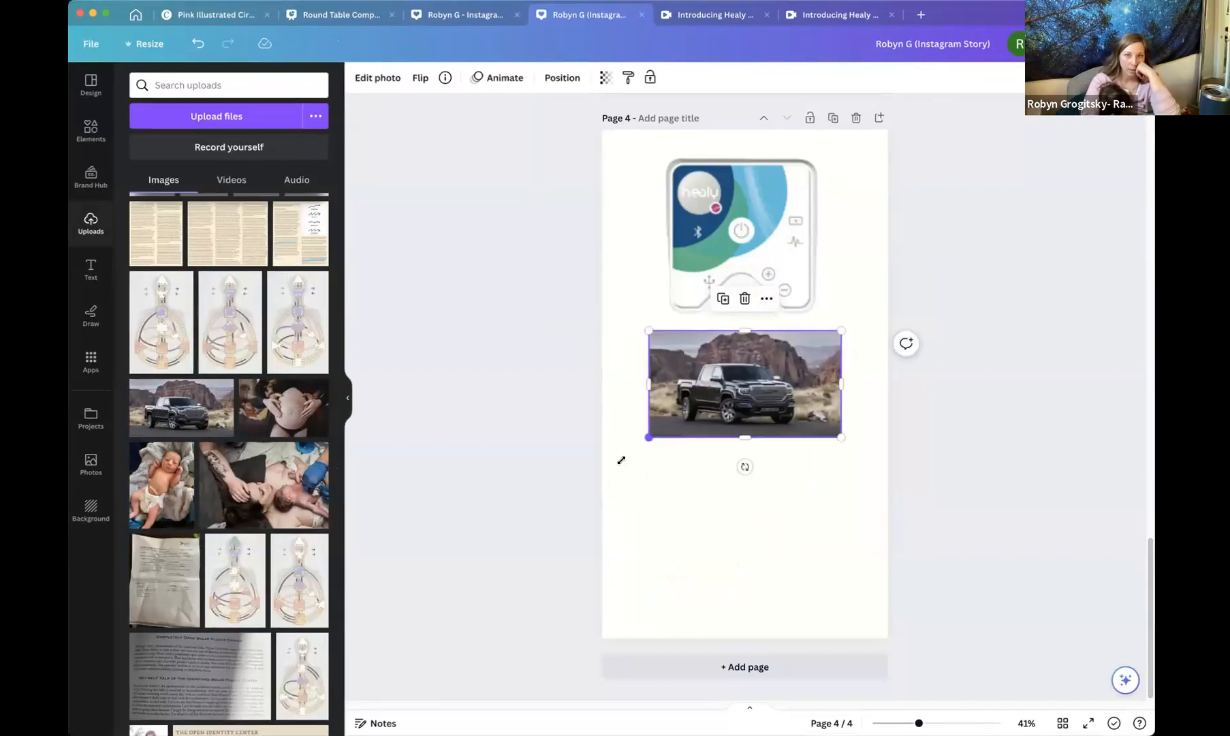
drag(621, 460, 560, 541)
drag(837, 499, 892, 529)
drag(761, 442, 791, 464)
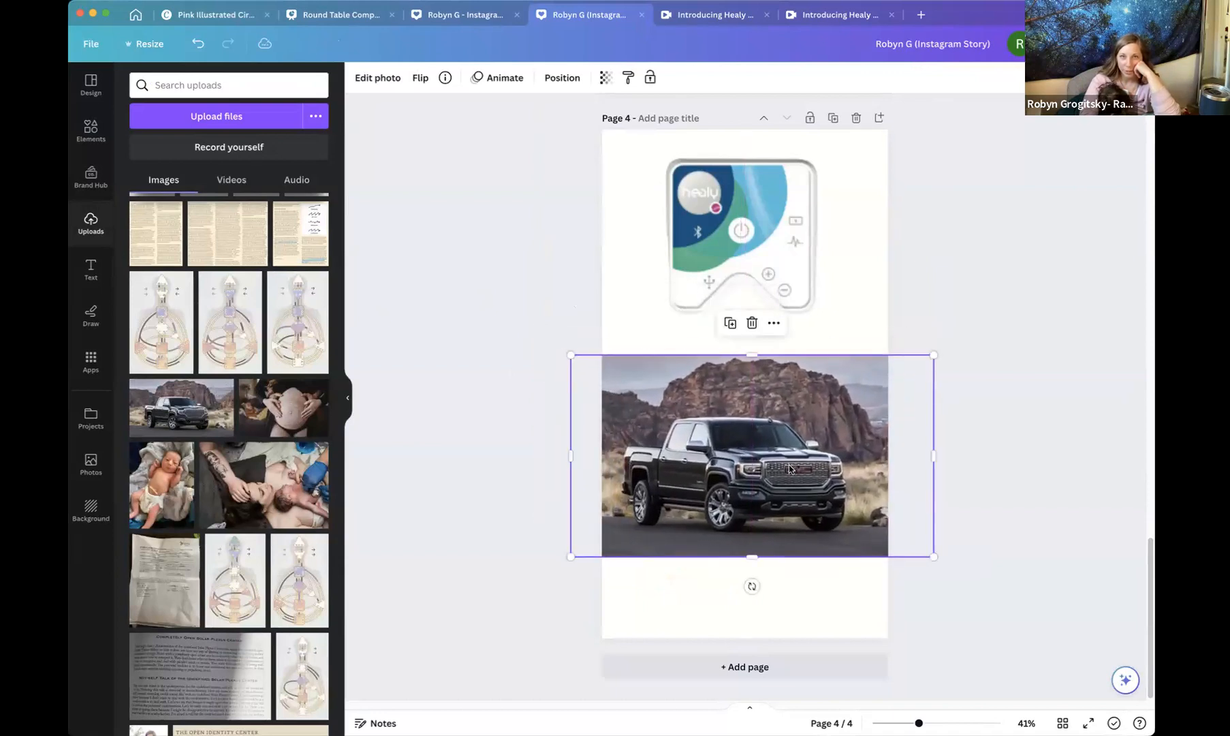
click(378, 79)
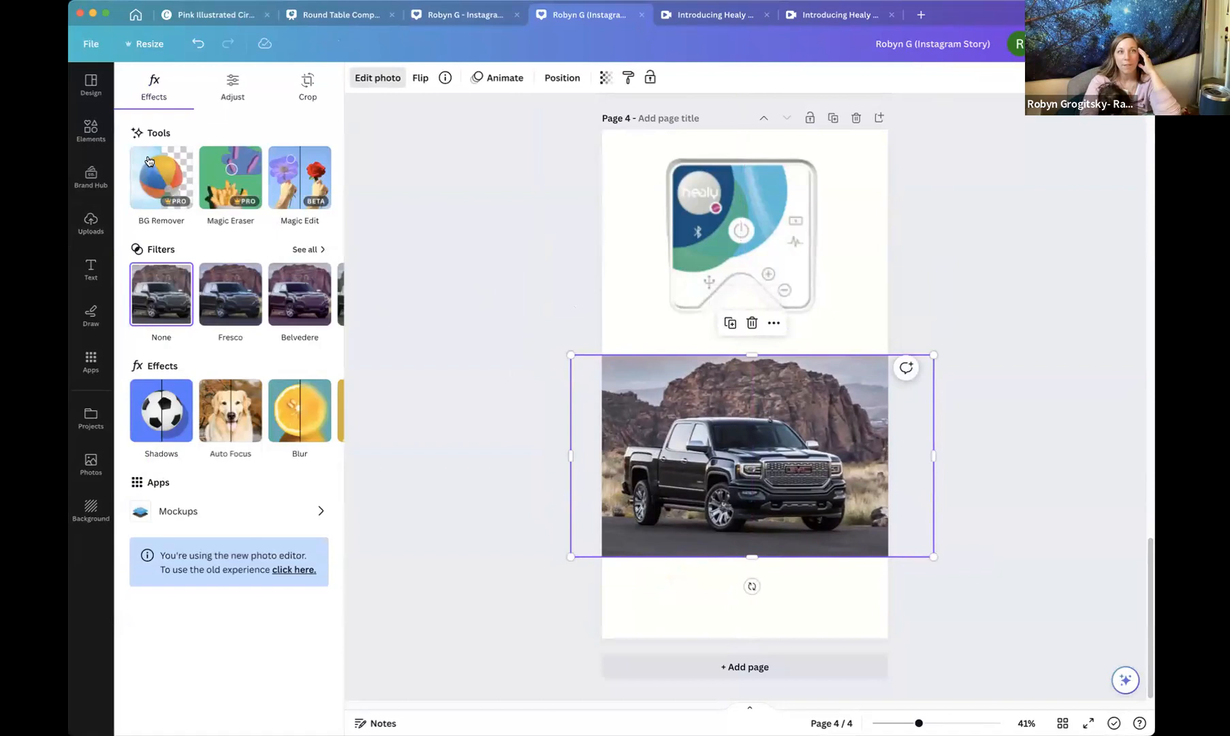
click(171, 188)
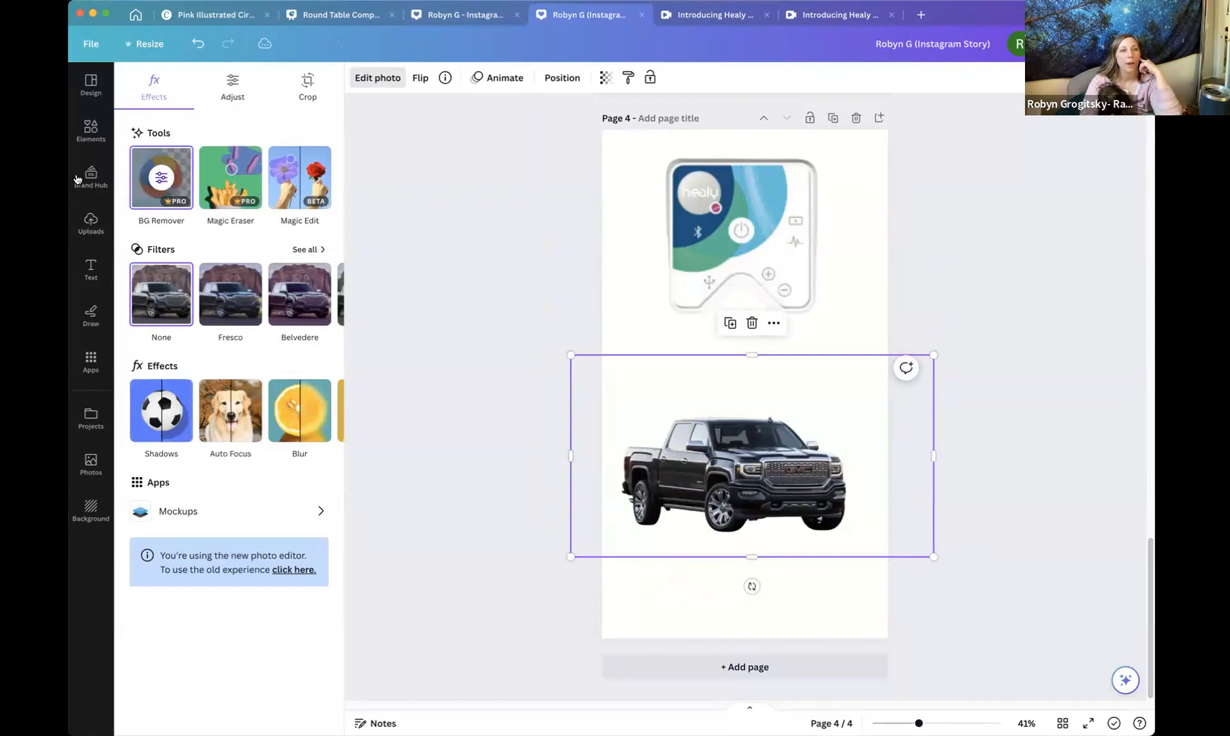
Search elements for snowy mountain and add the snowy forest photo, sized to fill page 4.
click(90, 130)
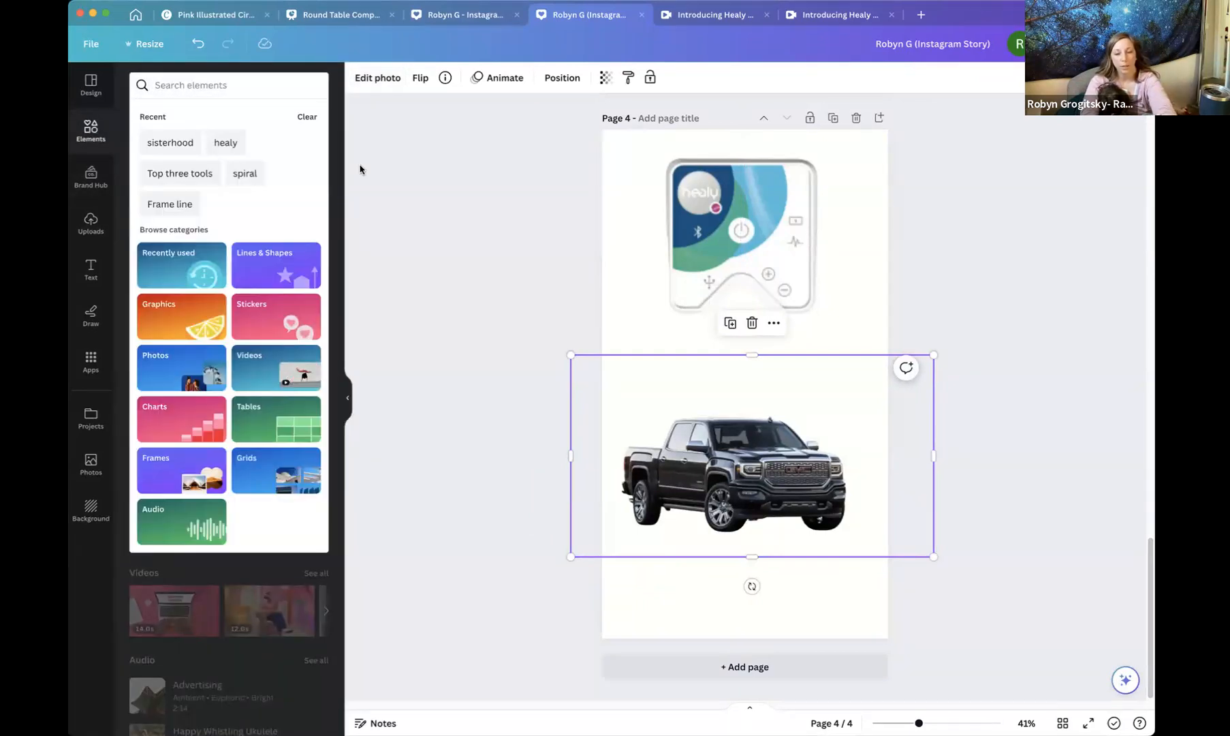
text(sno)
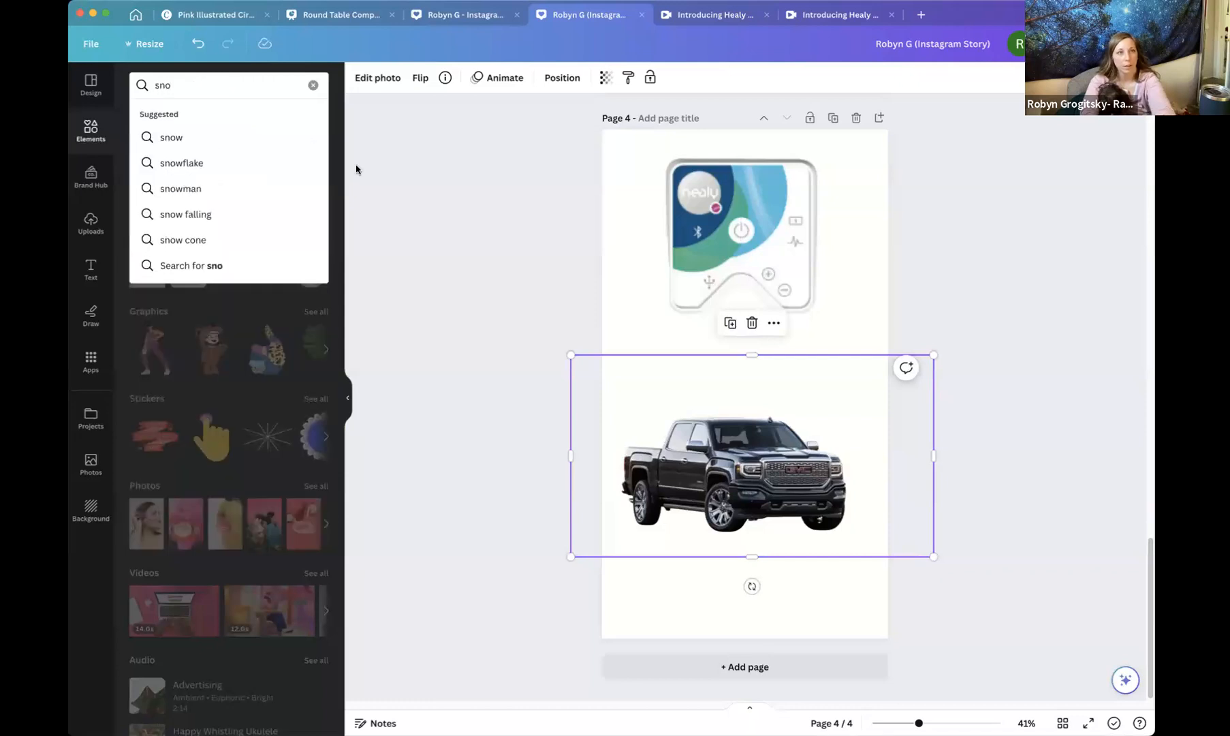
text(wy)
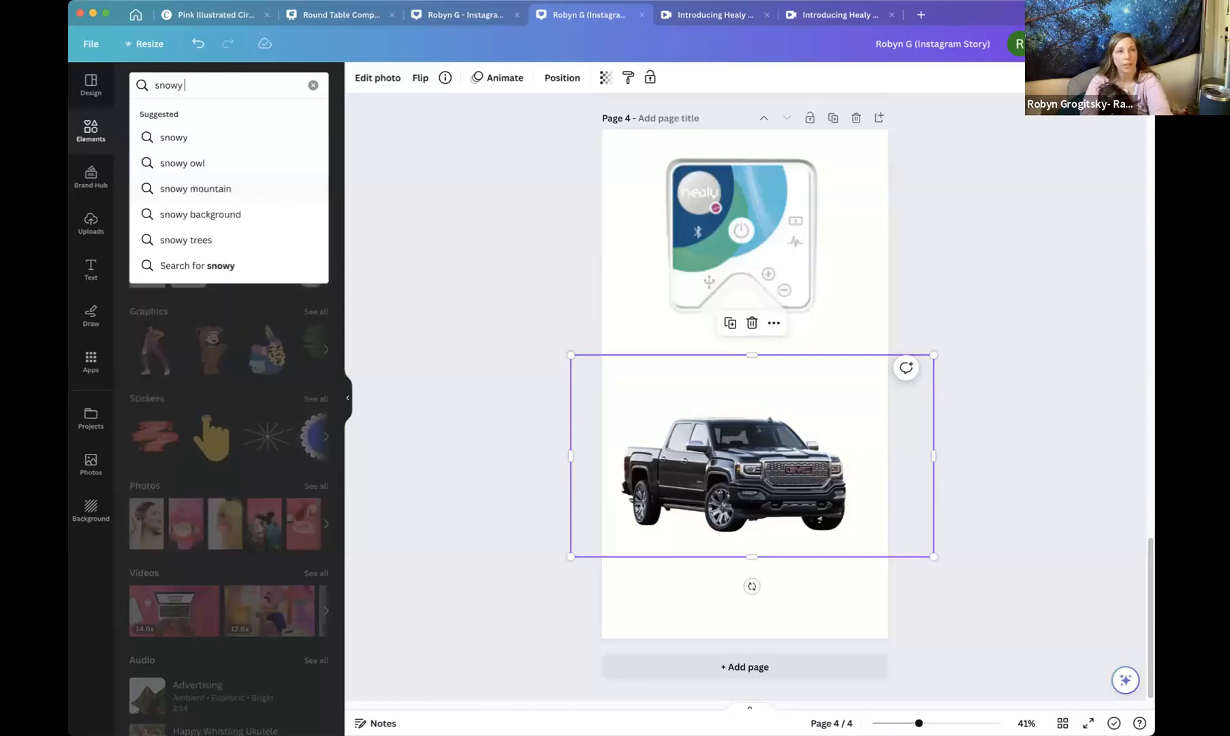
click(273, 190)
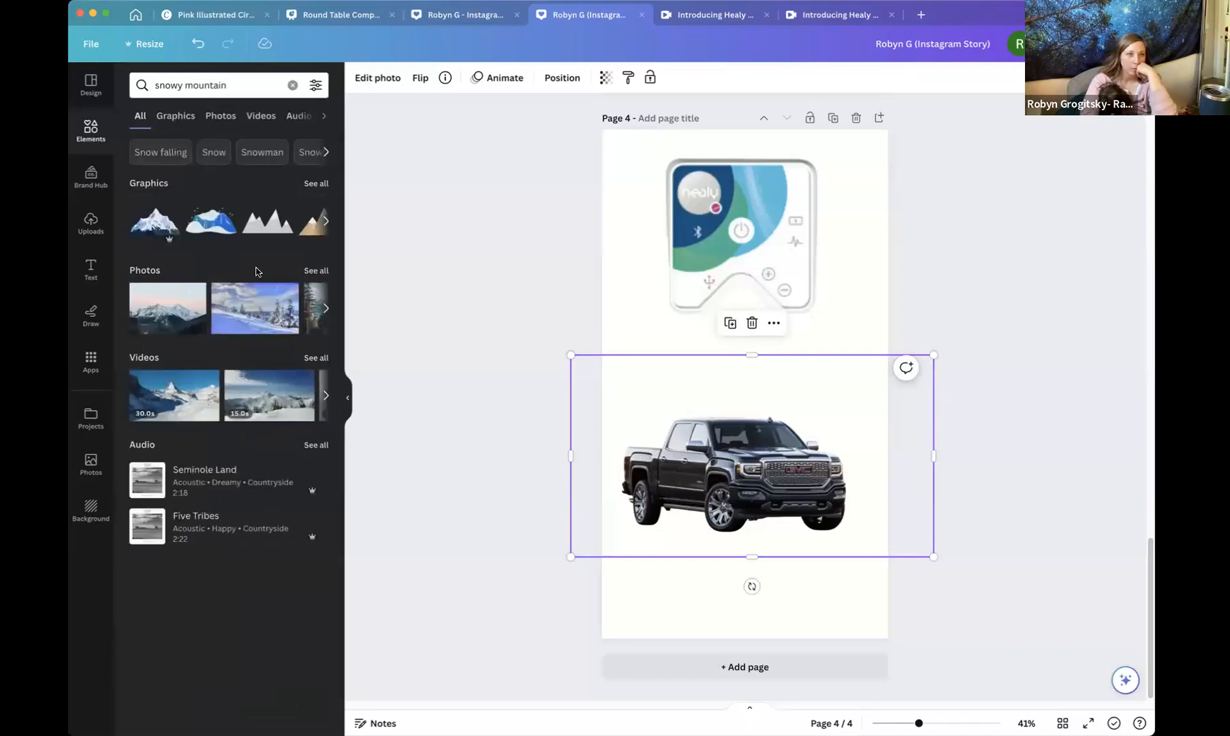
click(289, 293)
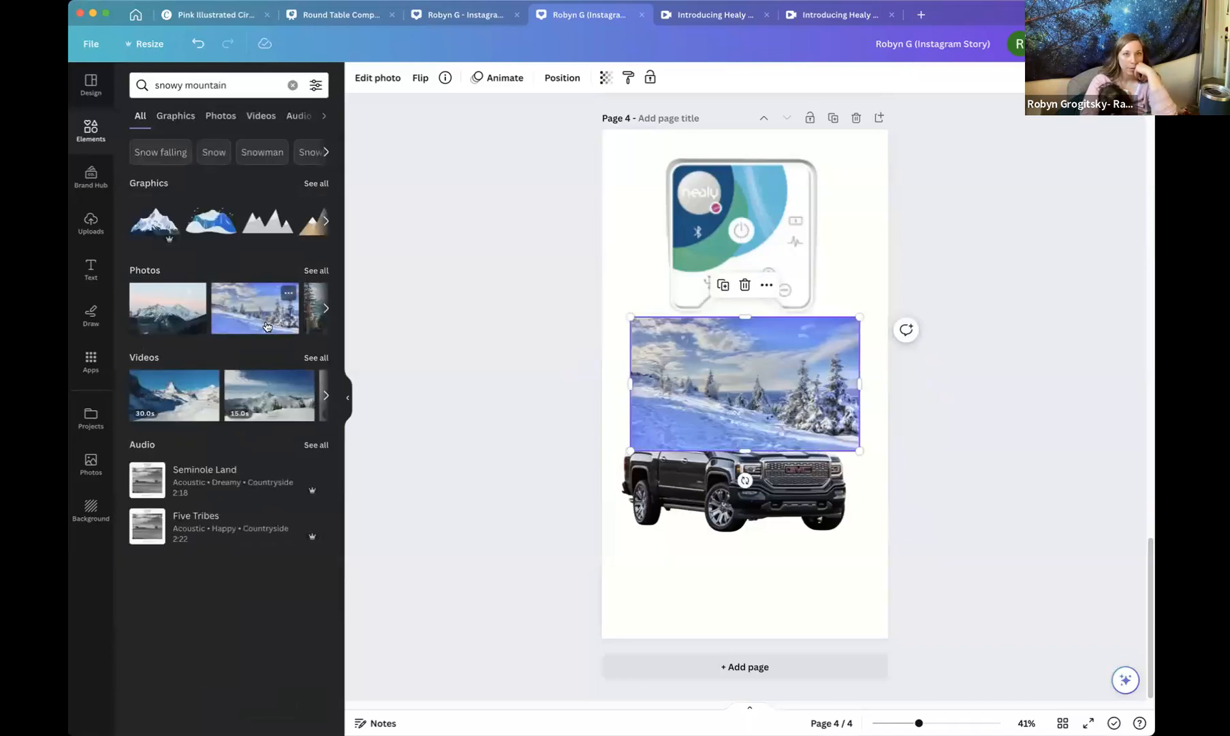
mouse_move(701, 363)
mouse_down()
mouse_move(681, 336)
mouse_move(682, 165)
mouse_up()
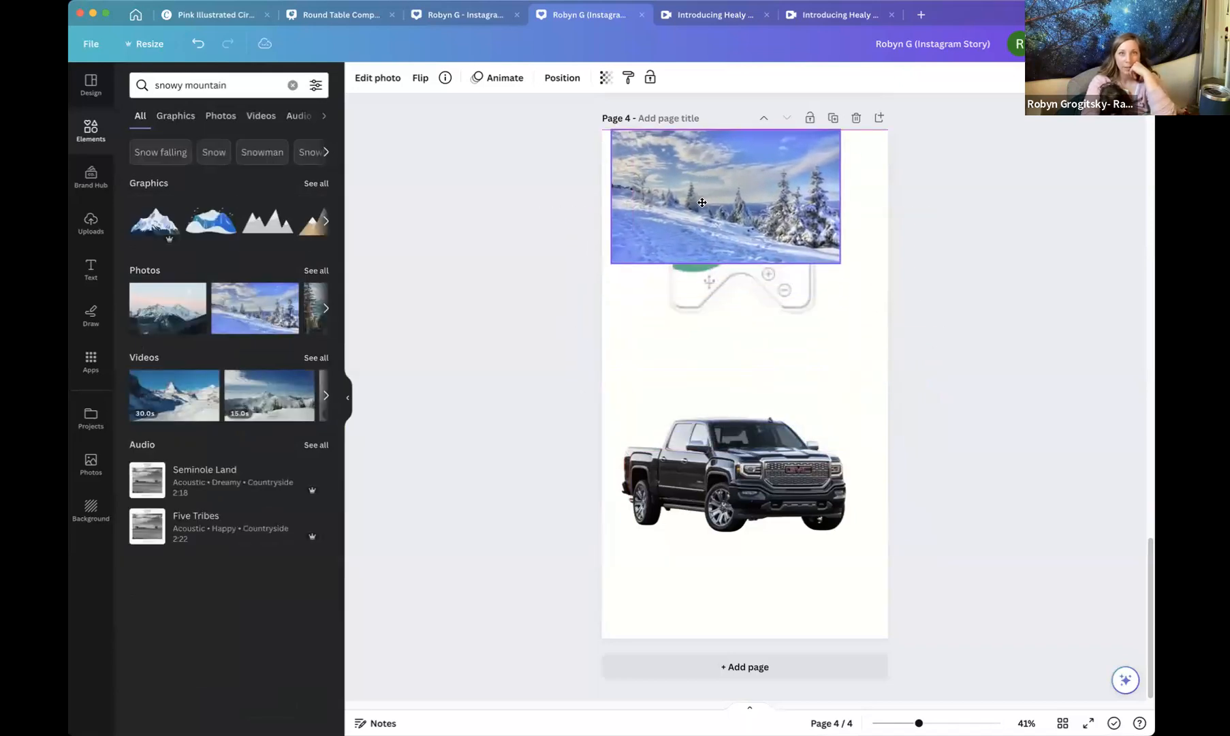
drag(820, 265, 880, 710)
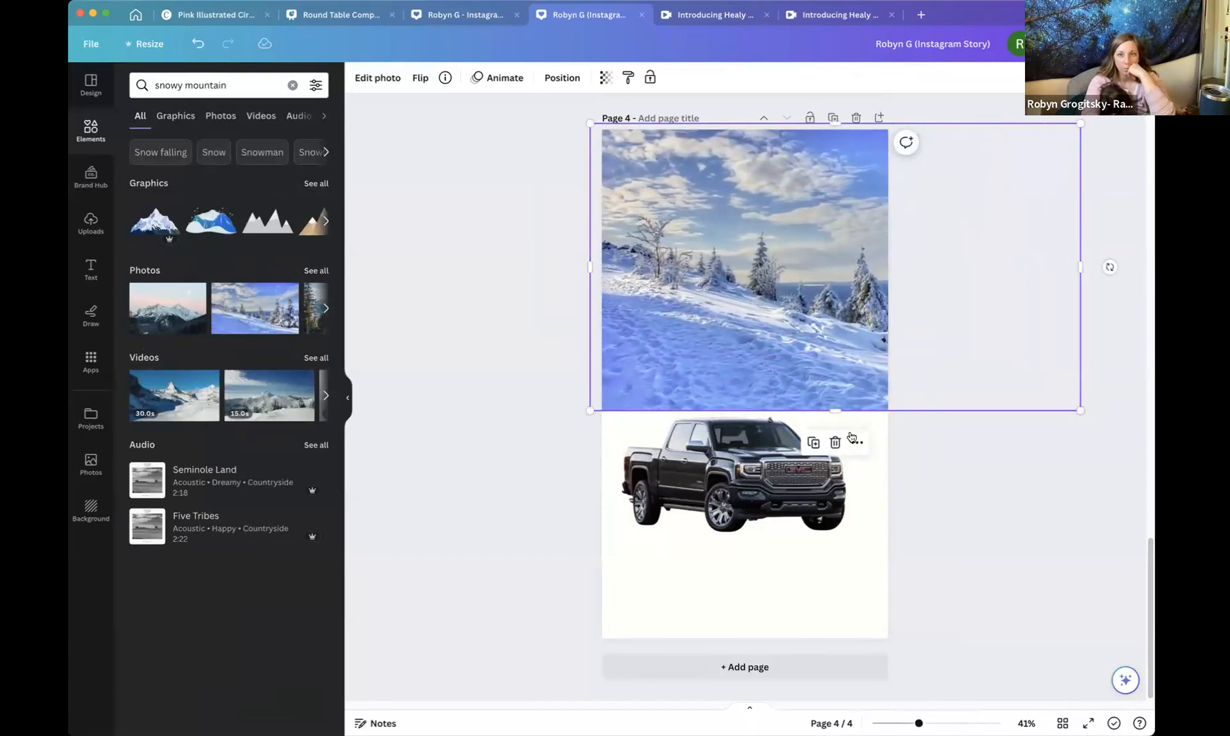
drag(837, 410, 824, 640)
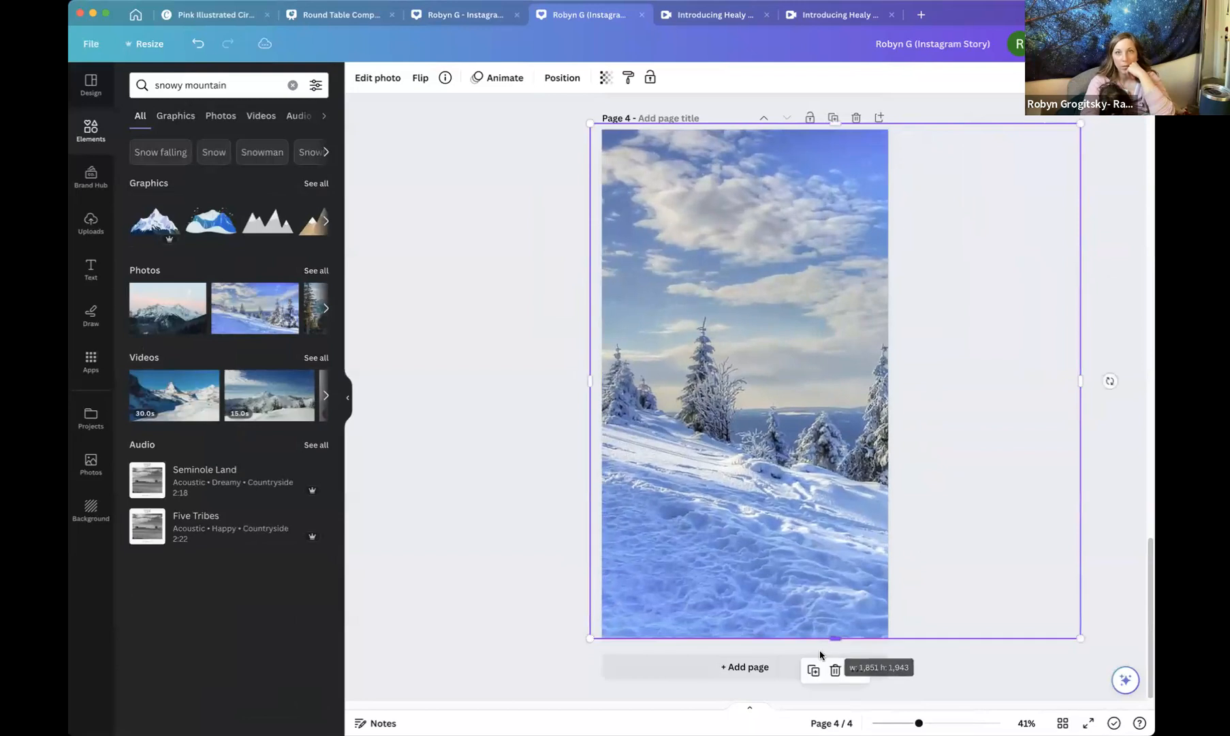
Send the snowy photo backward behind the truck and move the truck lower on the page.
click(562, 78)
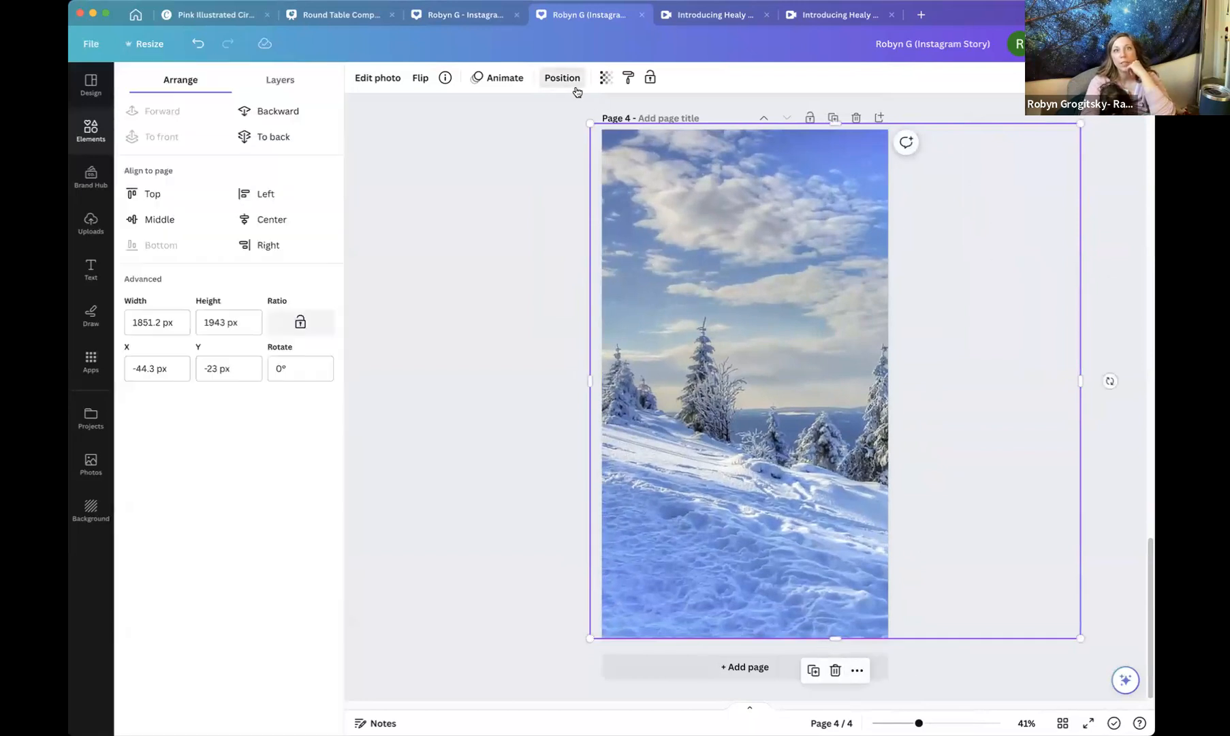
click(248, 112)
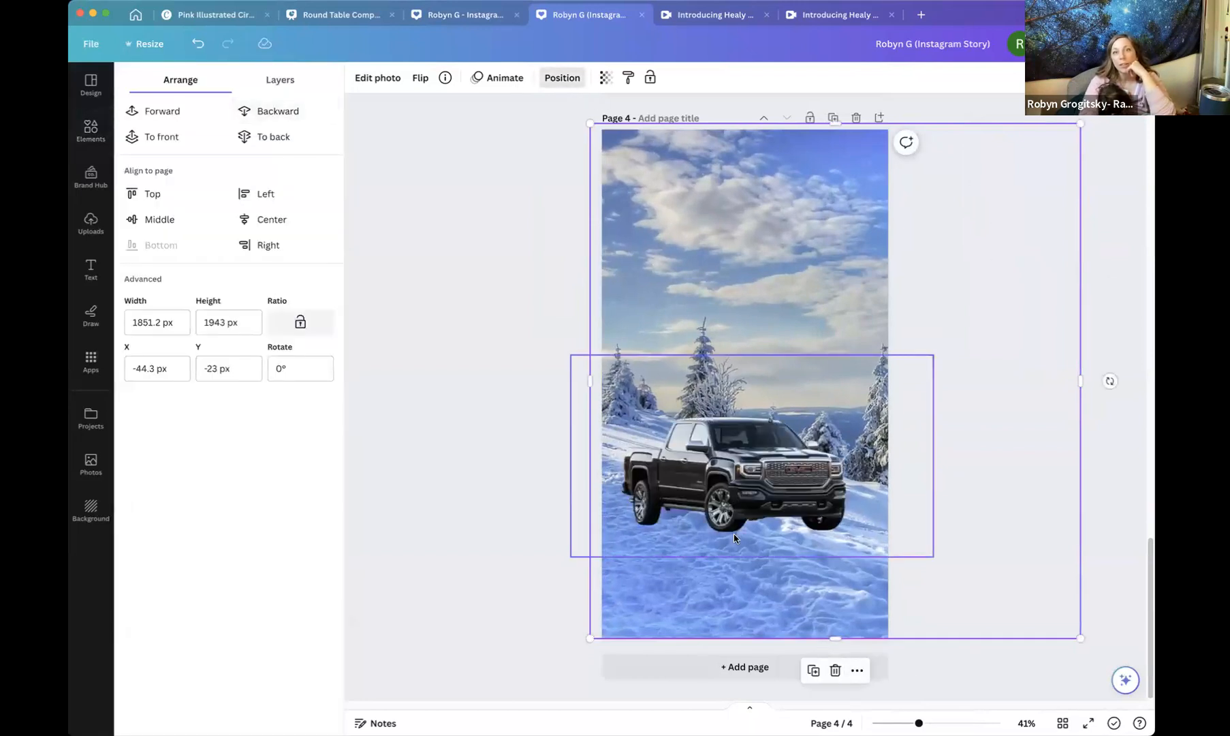
mouse_move(739, 470)
mouse_down()
mouse_move(742, 575)
mouse_move(752, 470)
mouse_move(759, 548)
mouse_up()
click(1031, 420)
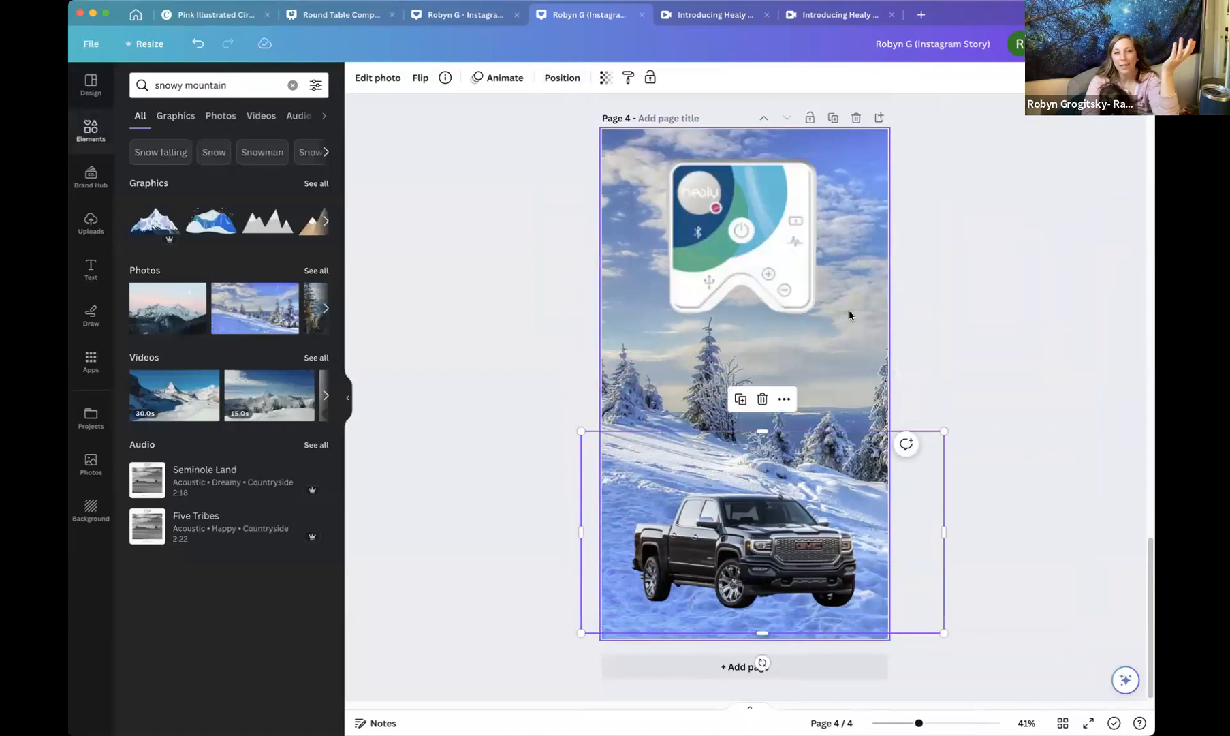
Delete the Healy graphic from page 4.
click(782, 310)
key(Delete)
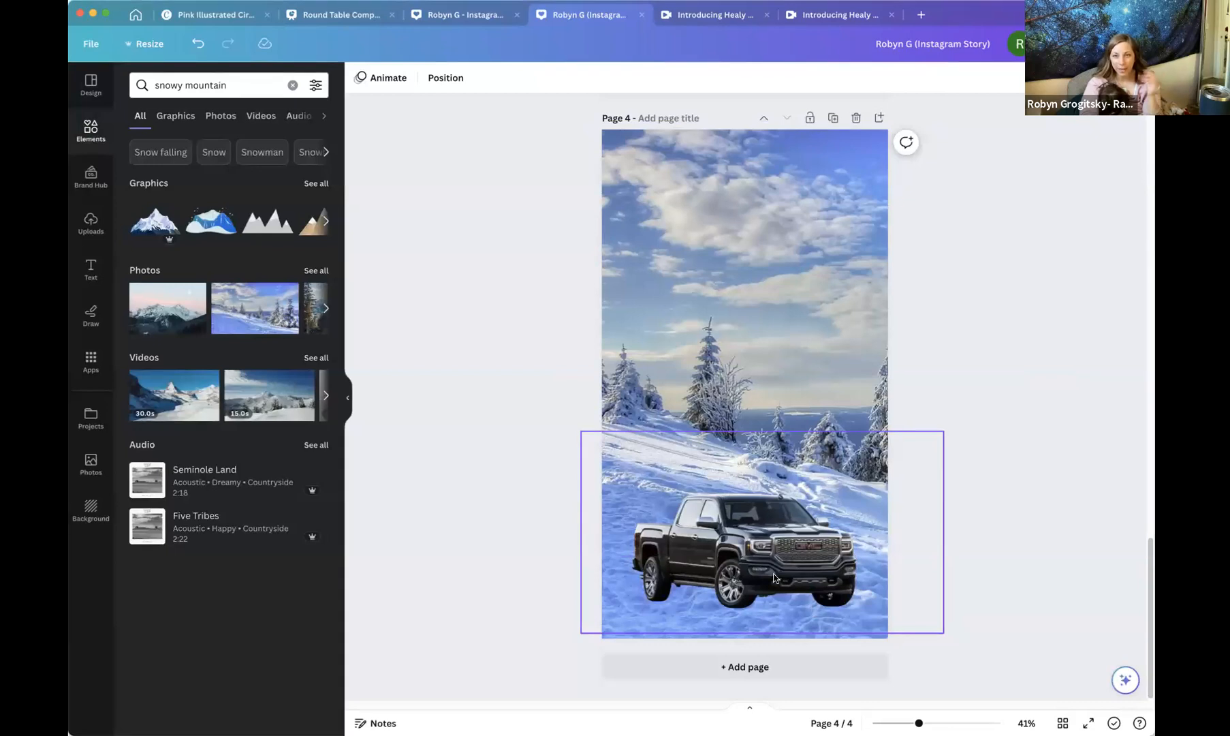
click(758, 557)
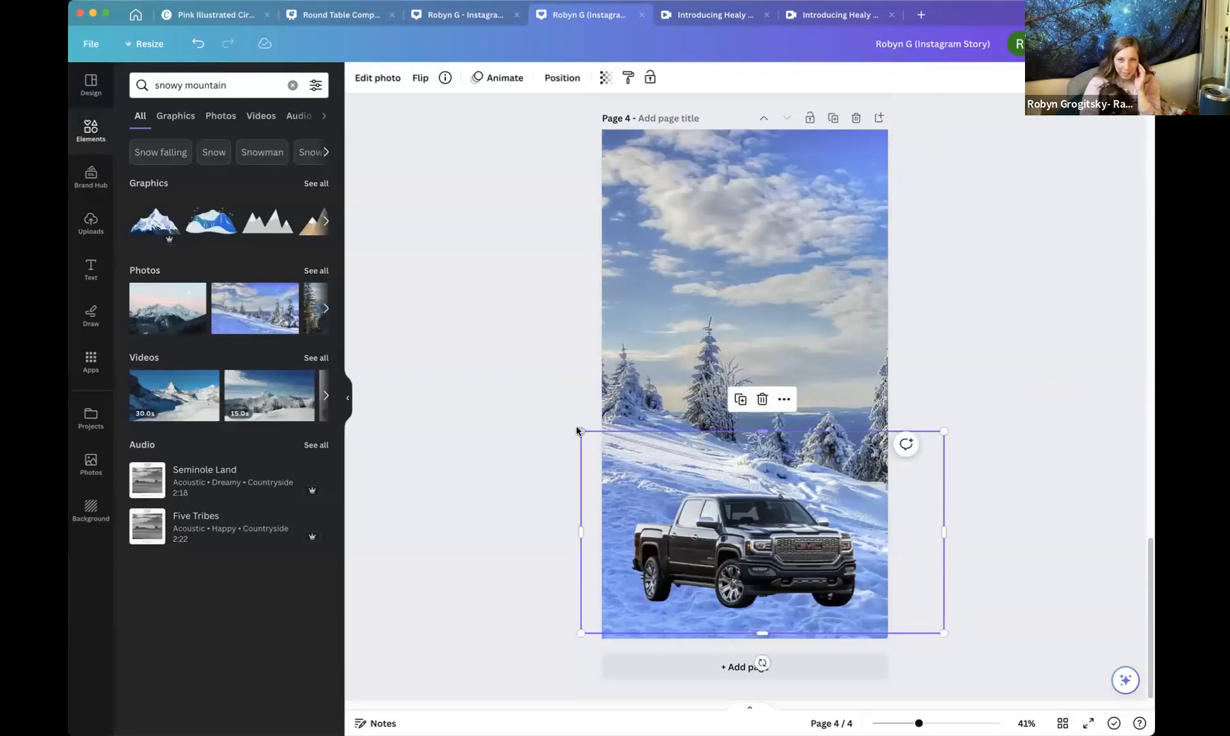
Enlarge the truck and reposition it along the bottom of page 4.
drag(578, 430, 508, 391)
drag(707, 516, 732, 540)
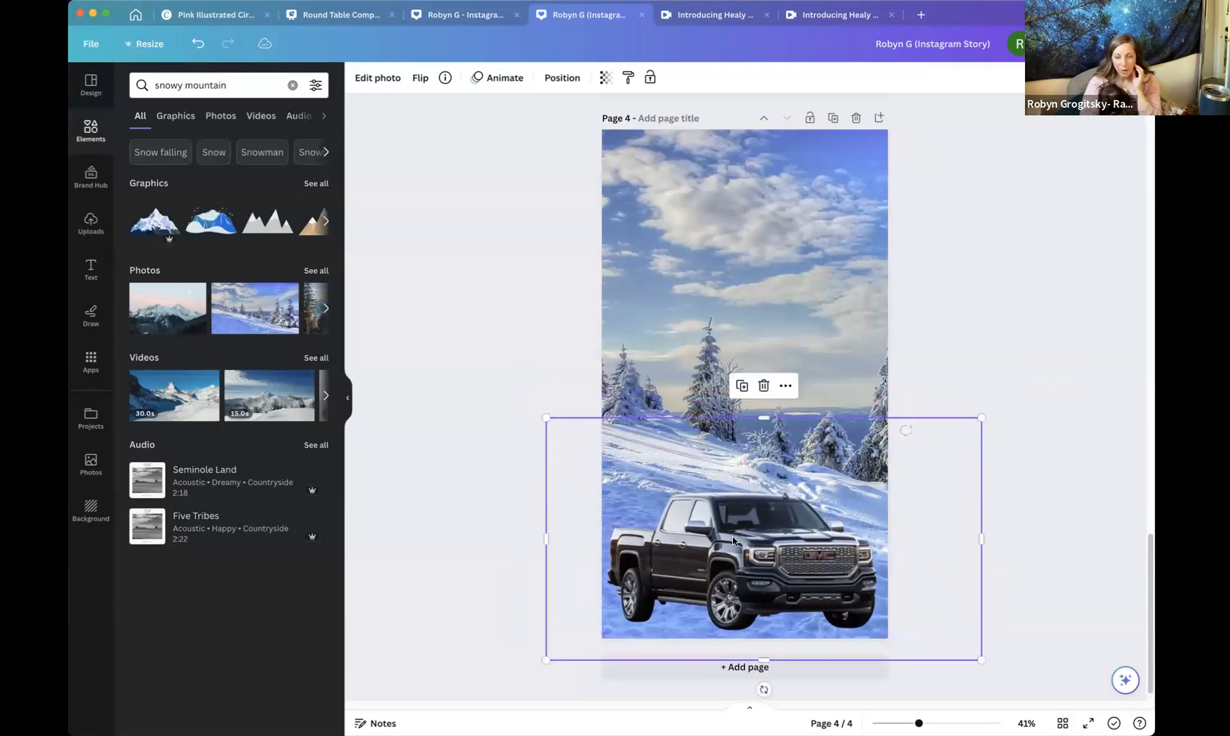
click(1008, 330)
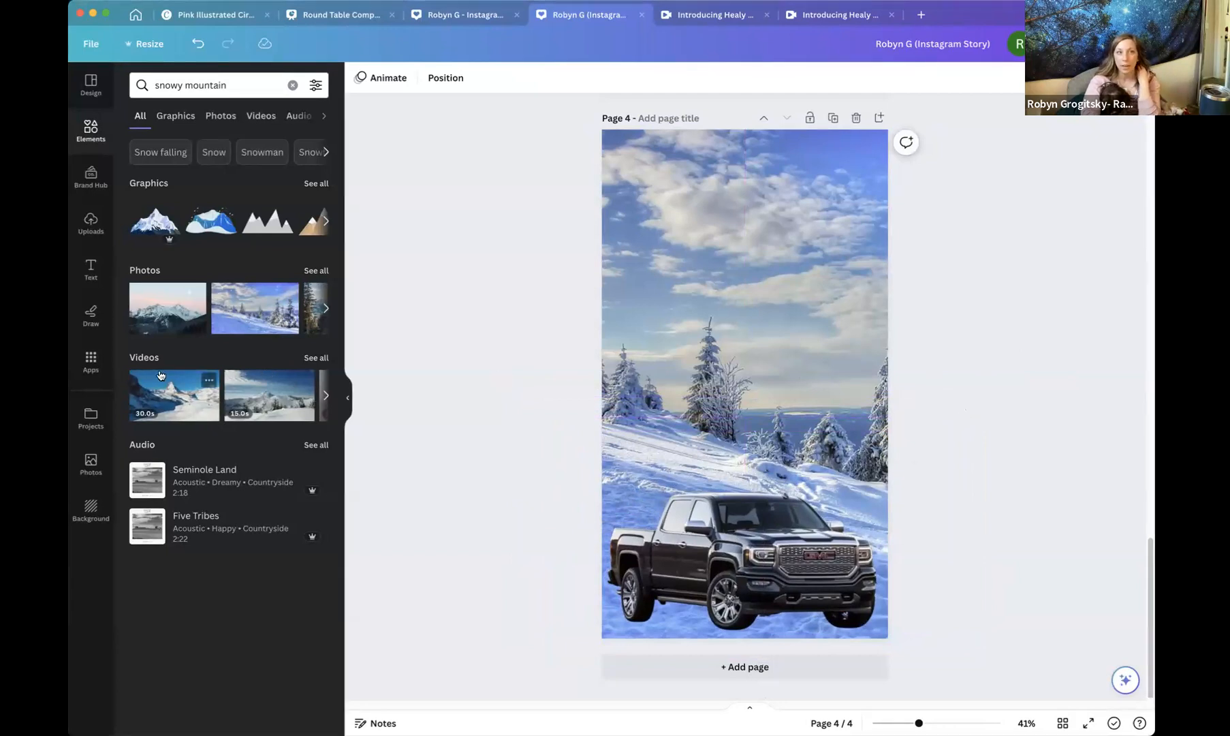
Open the Text to Image app and generate images from the prompt "woman sitting on hill watching sun rise".
click(90, 361)
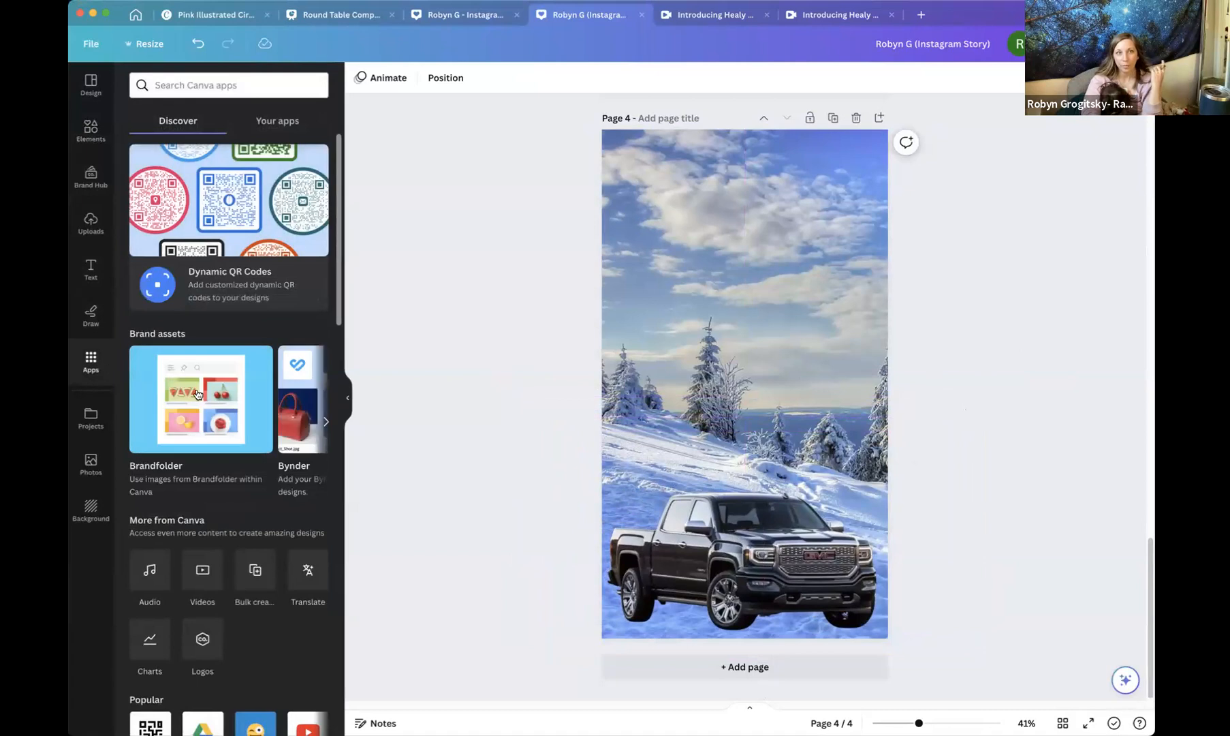
scroll(203, 391, down, 2)
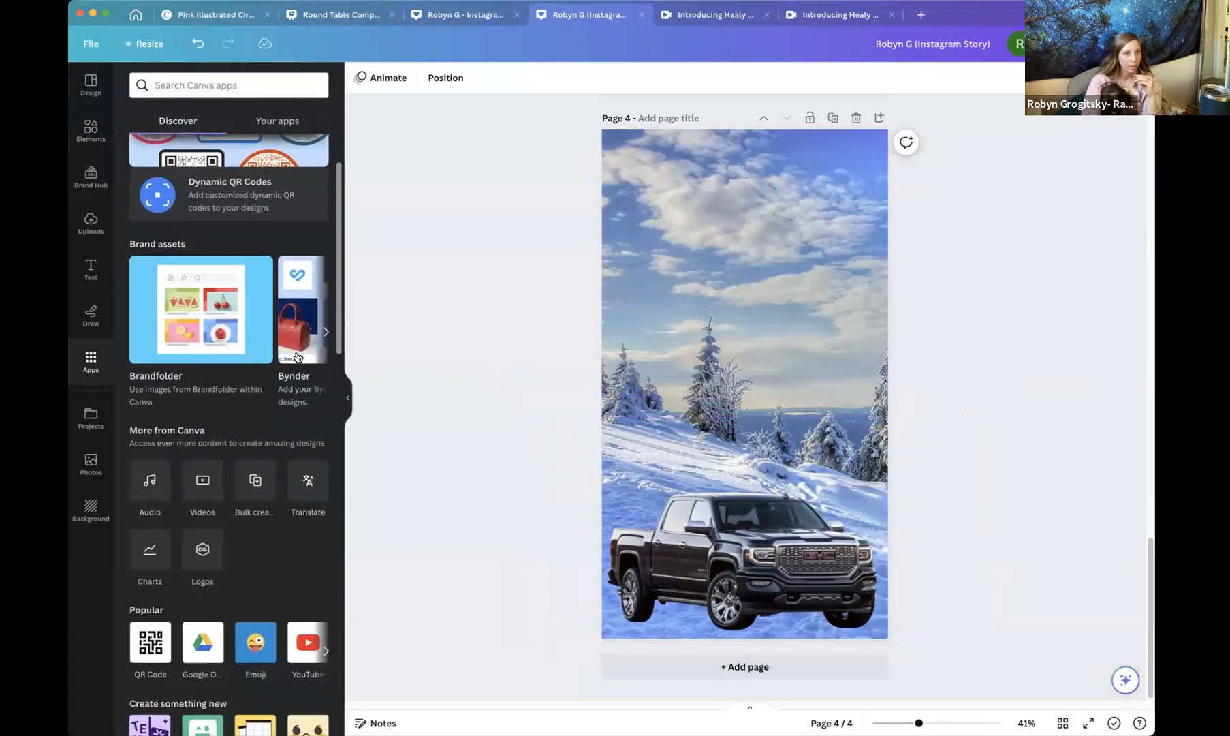
scroll(288, 376, down, 1)
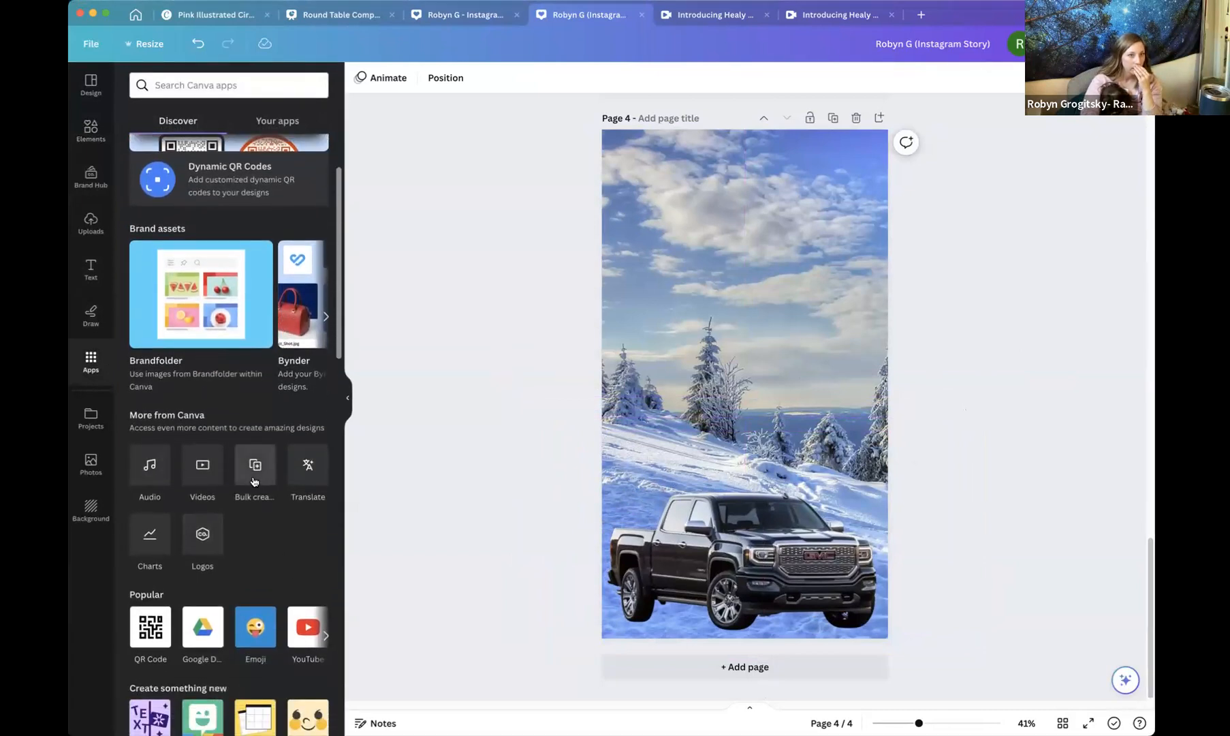
scroll(244, 544, down, 3)
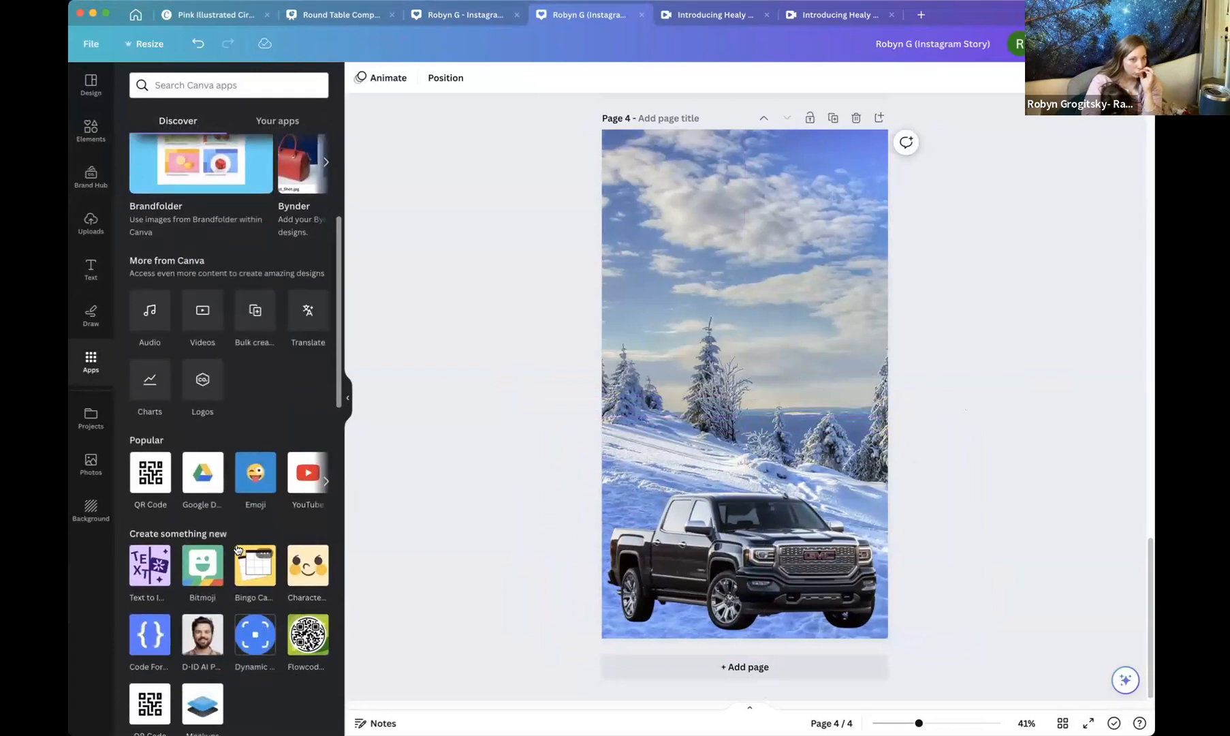
click(151, 569)
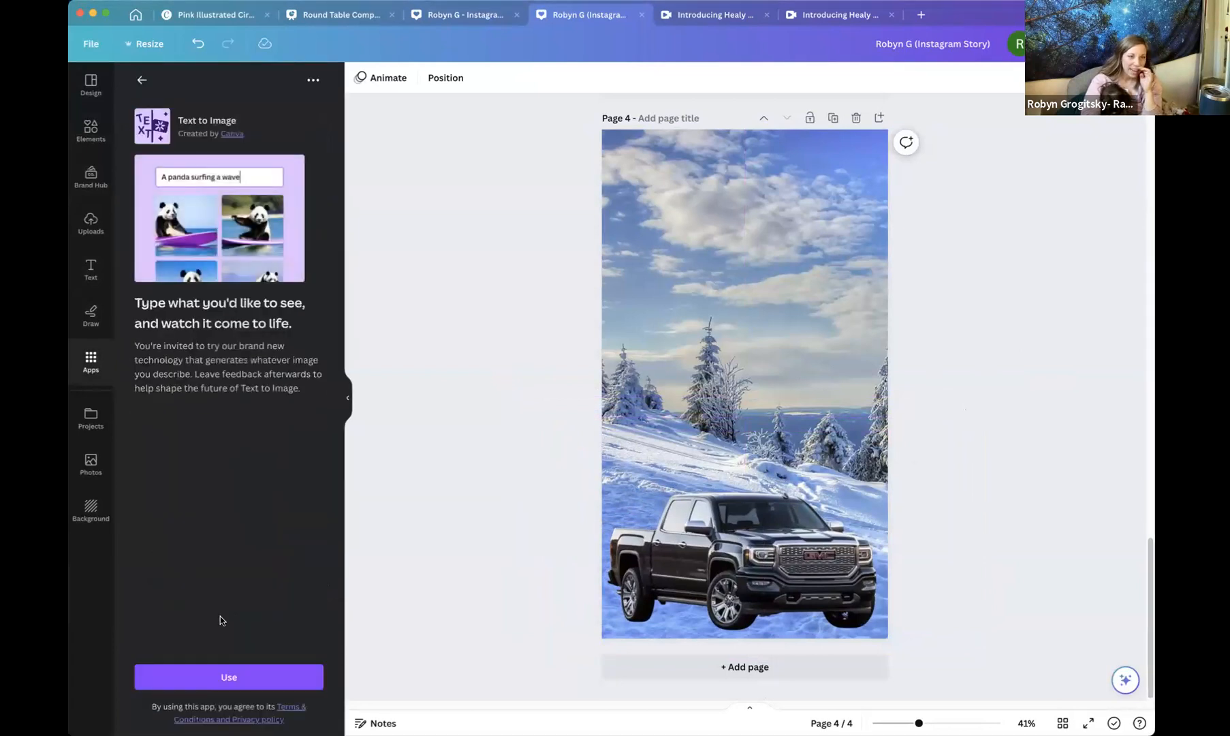
click(227, 678)
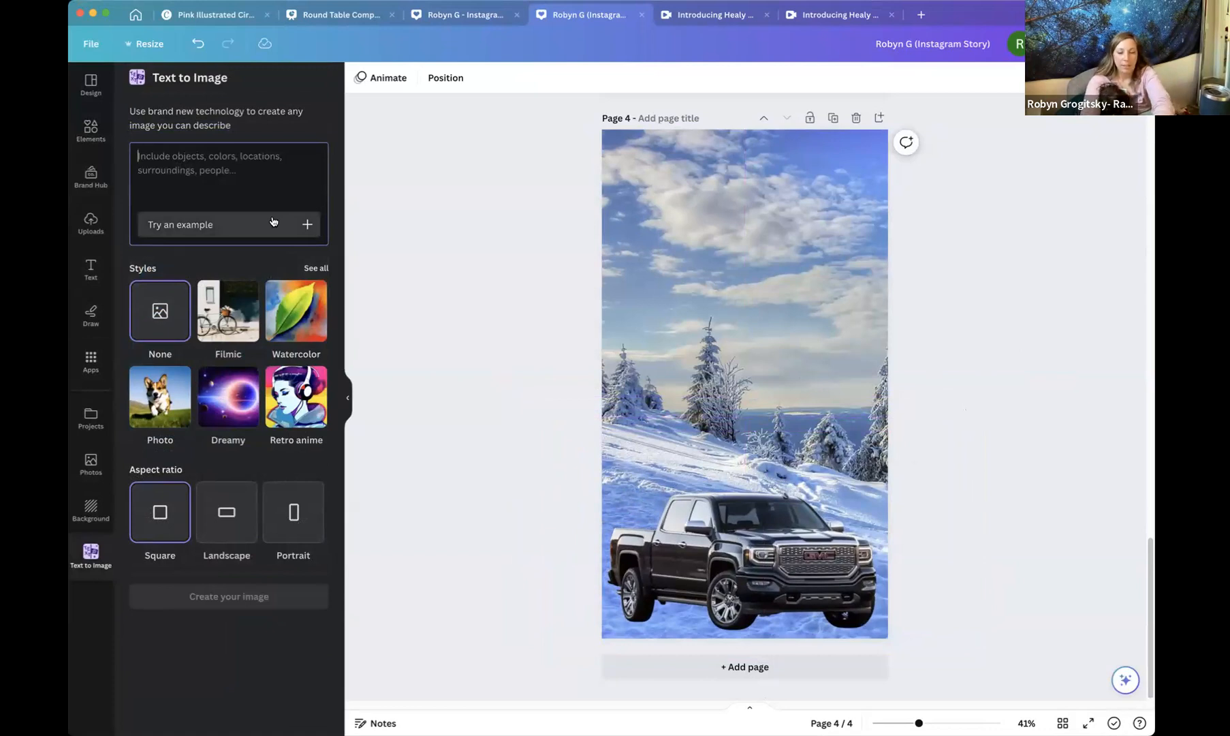
text(wo)
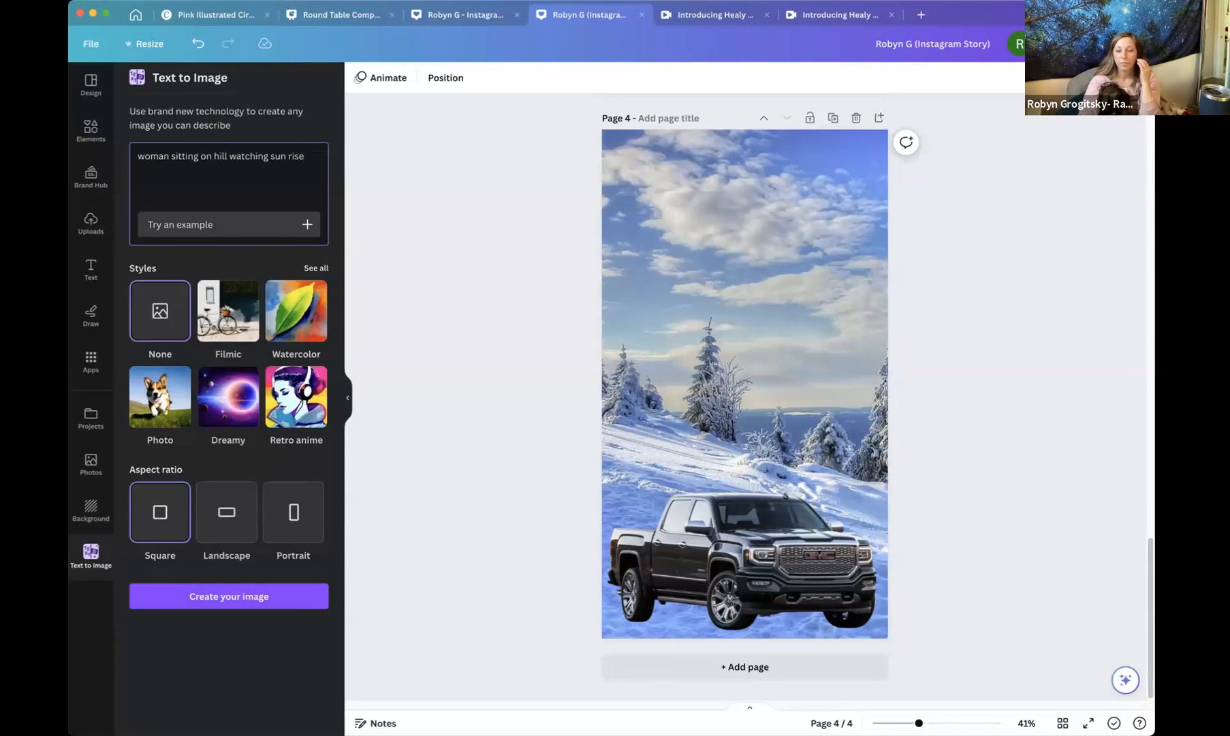
key(Return)
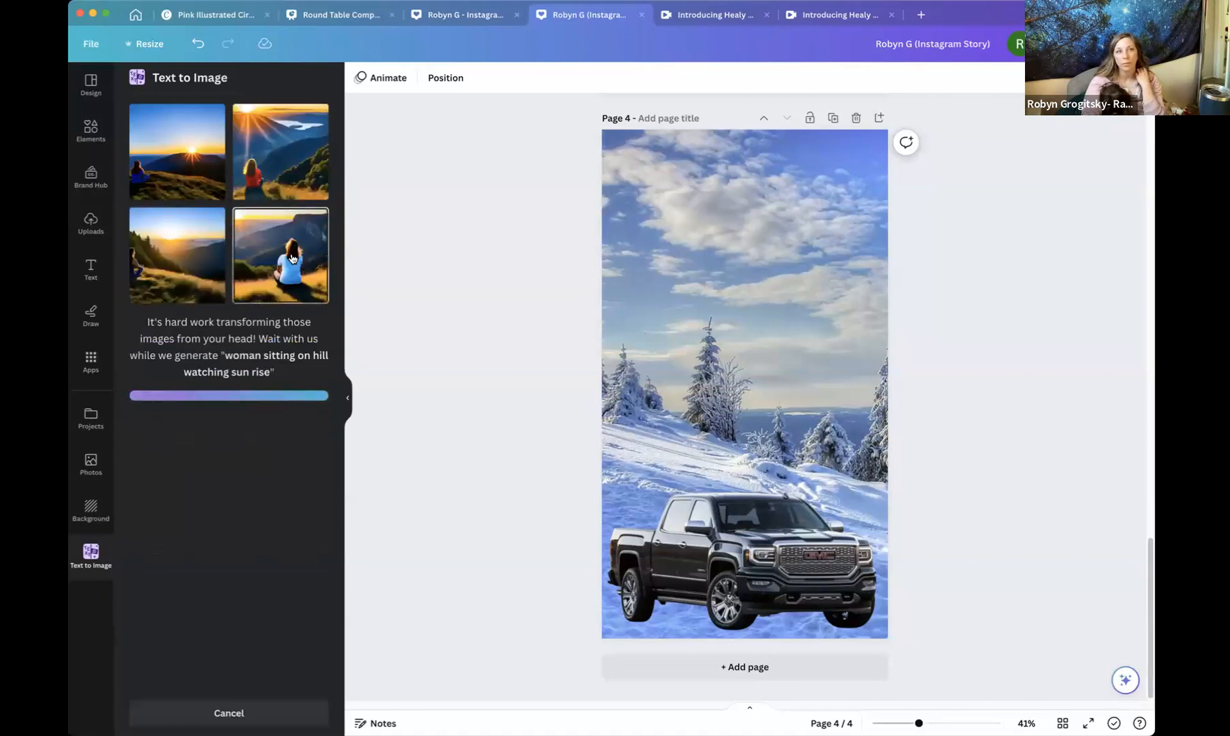
Add the fourth generated image to page 4 and stretch it to the full page width.
click(299, 258)
drag(665, 303, 627, 211)
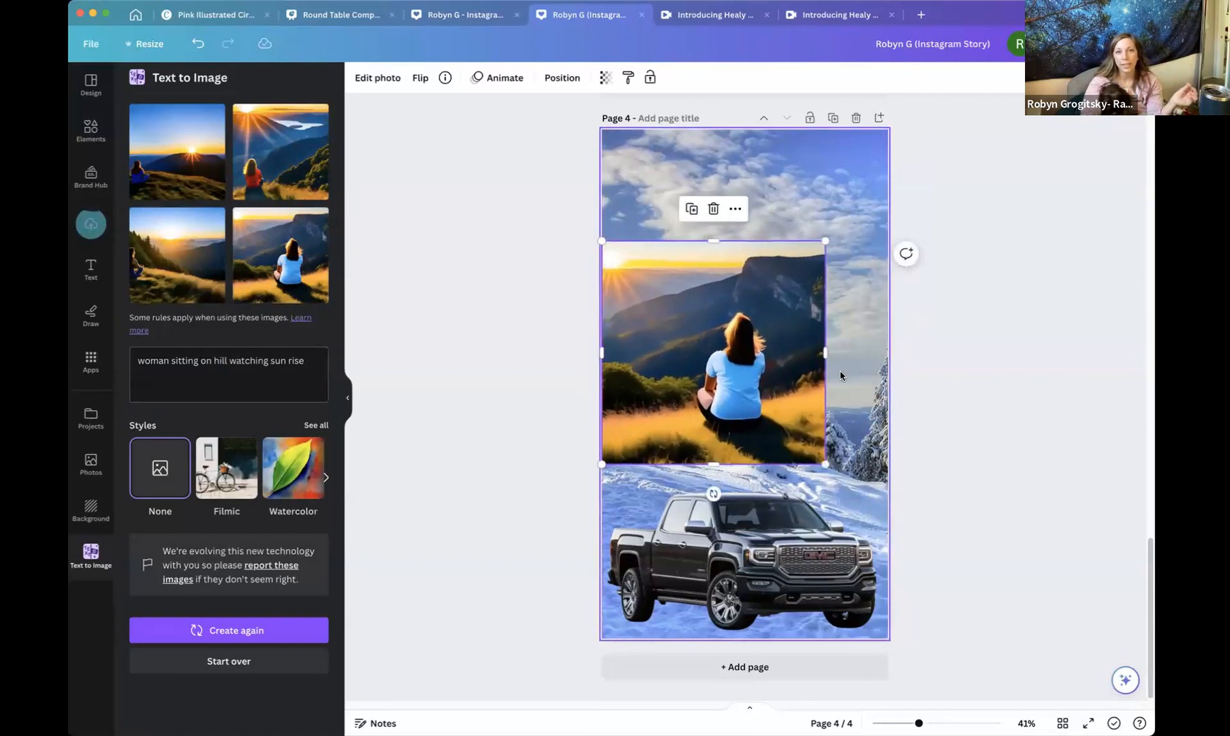
drag(825, 464, 907, 505)
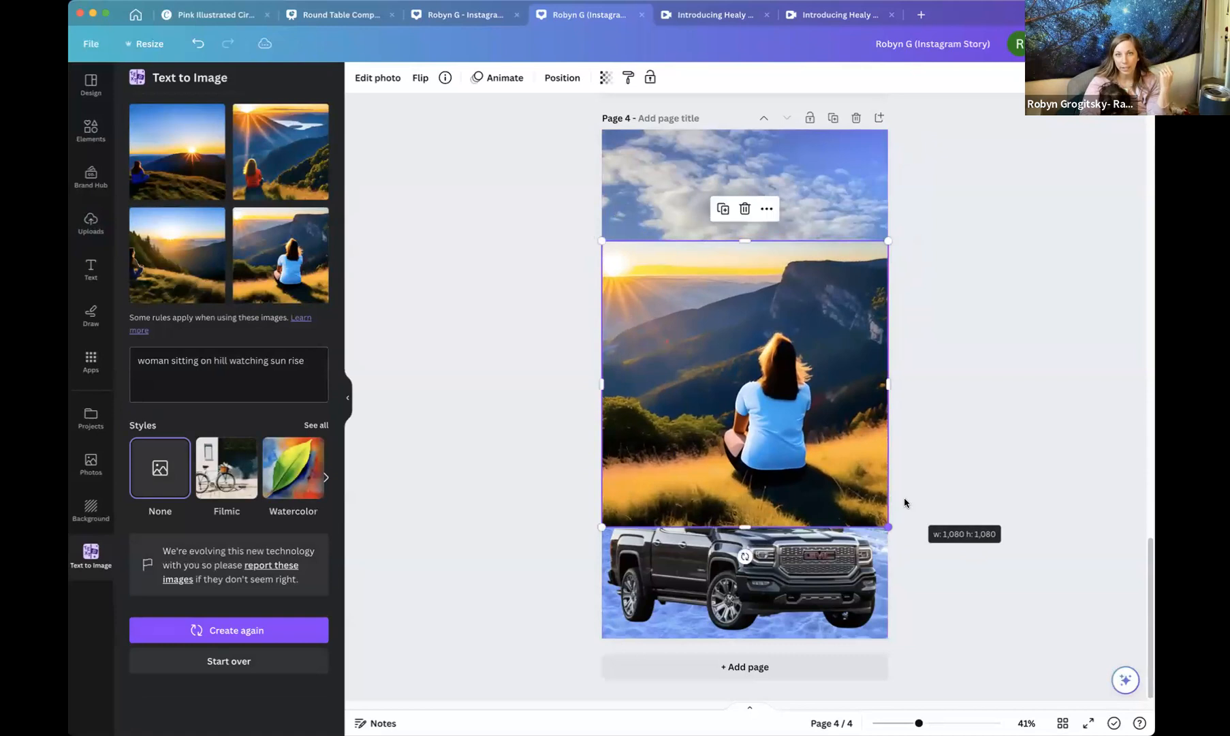
Switch the Text to Image style to Dreamy and create the images again.
click(236, 481)
click(327, 481)
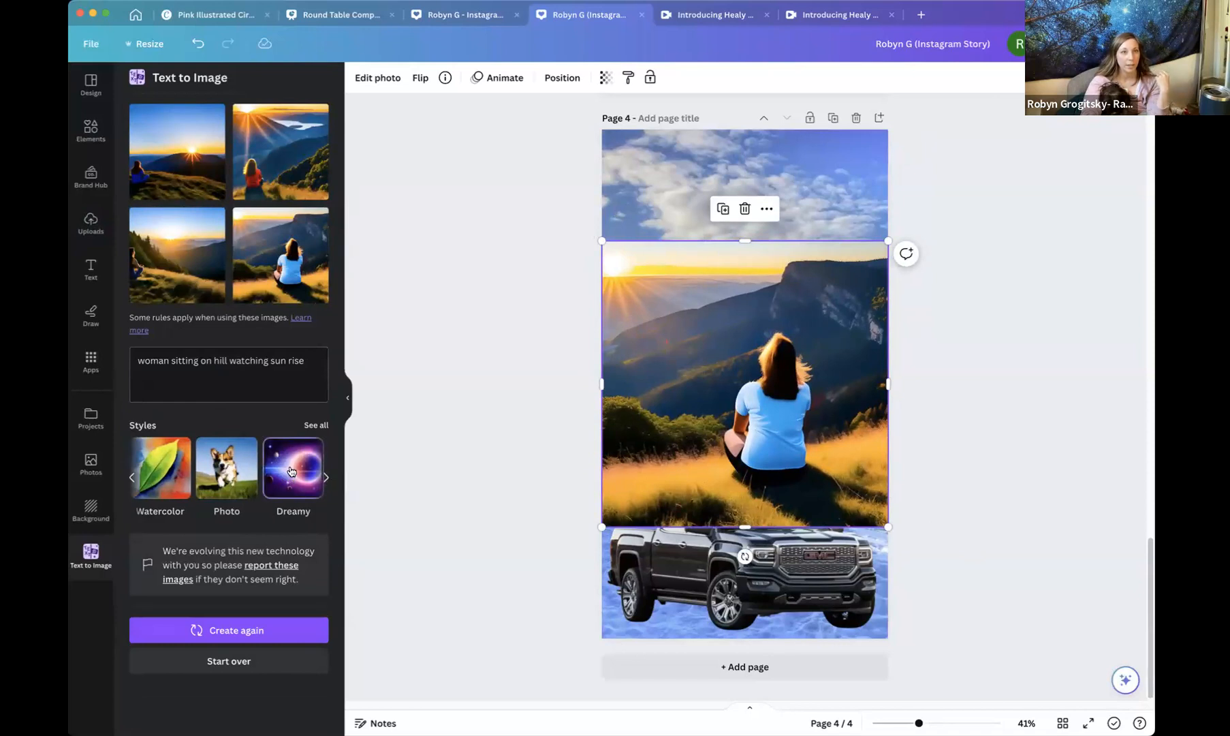
click(240, 628)
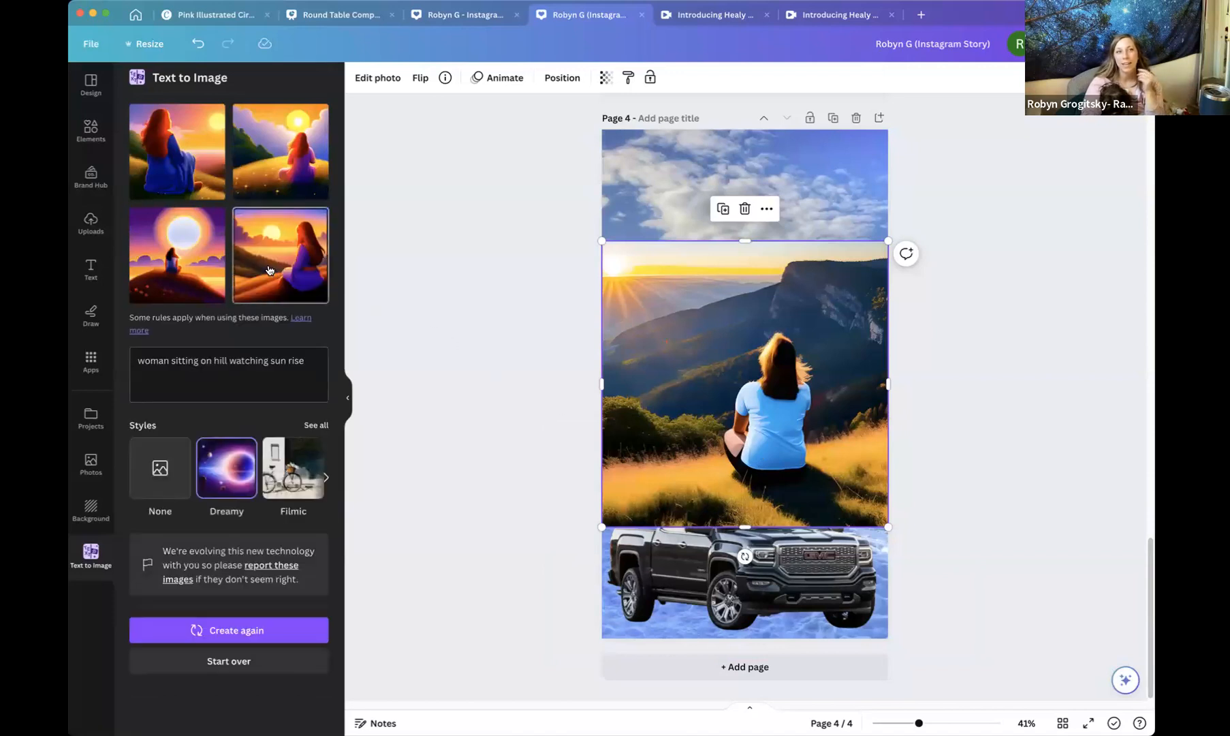
Replace the image on page 4 with the first Dreamy result and enlarge it slightly.
drag(746, 394, 684, 333)
drag(763, 401, 890, 527)
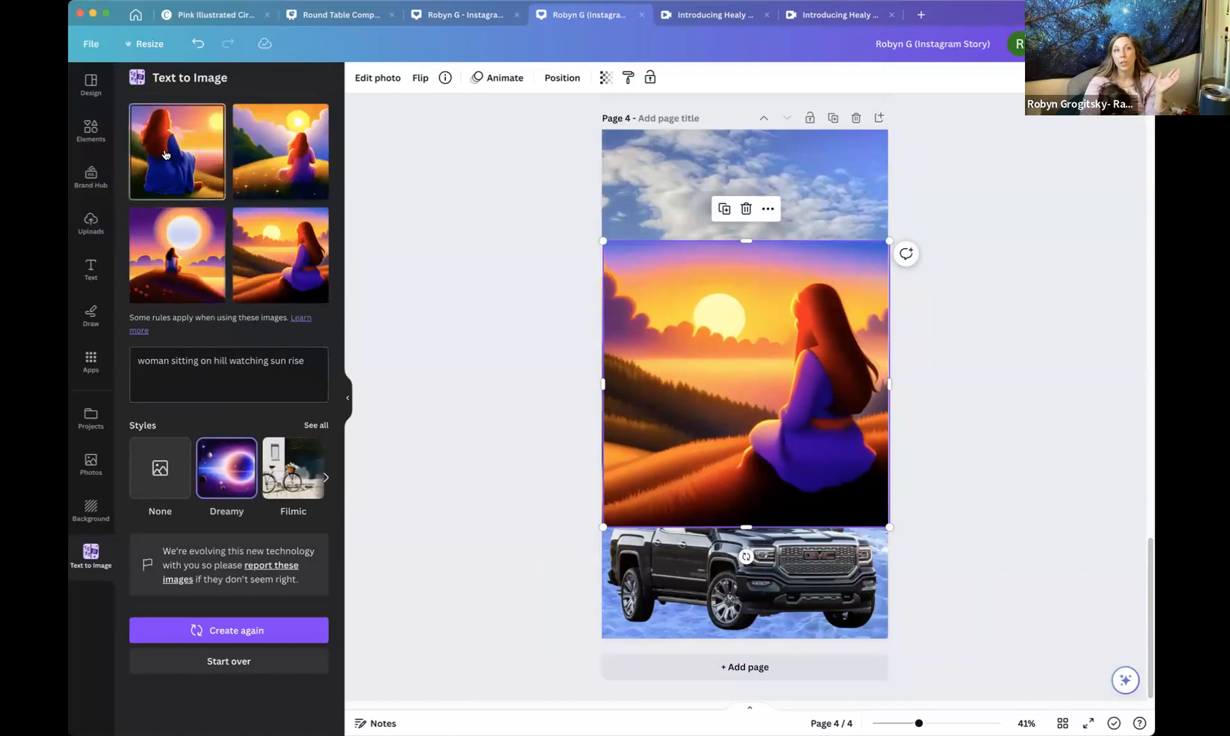
click(222, 163)
drag(659, 298, 599, 238)
drag(824, 463, 900, 531)
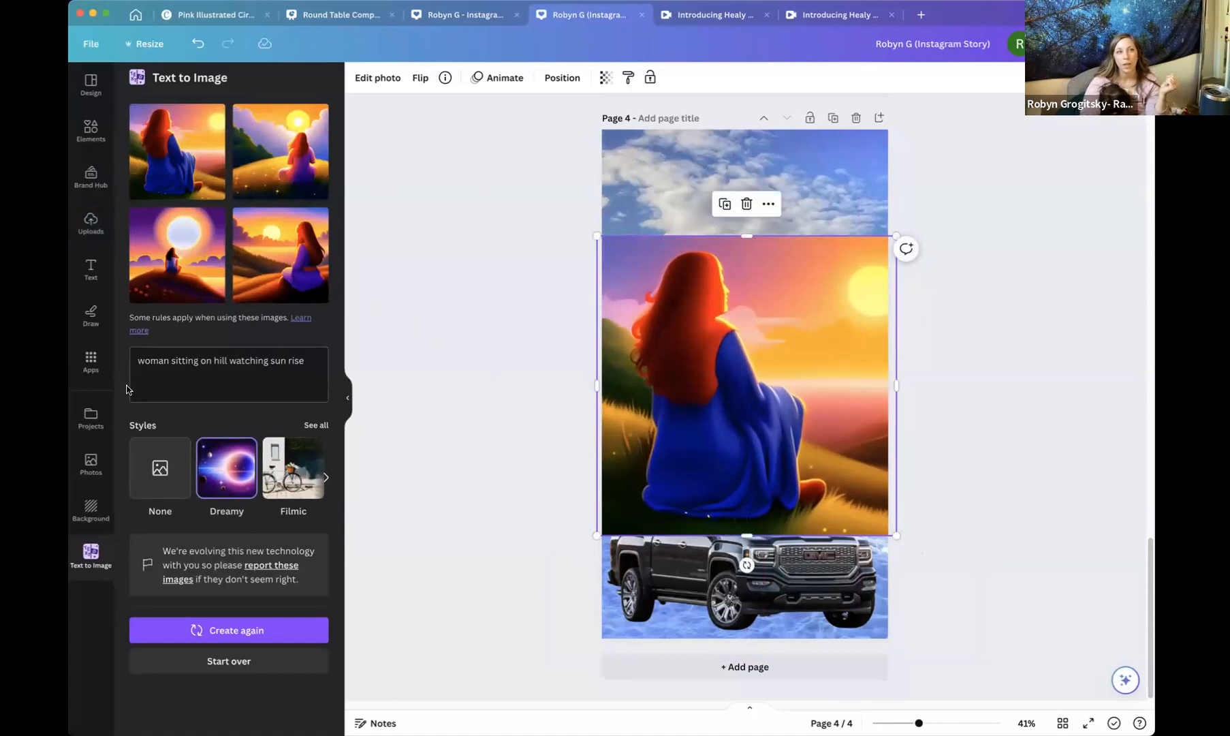
click(93, 376)
scroll(185, 454, down, 5)
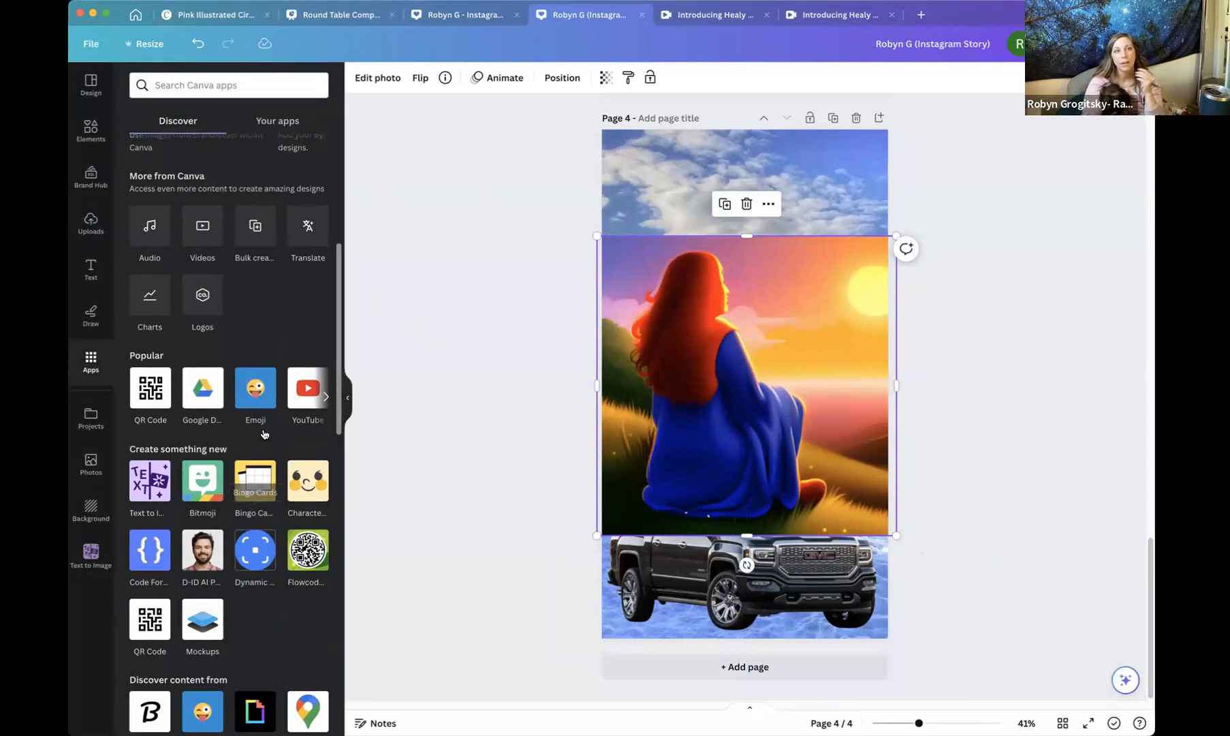
click(507, 327)
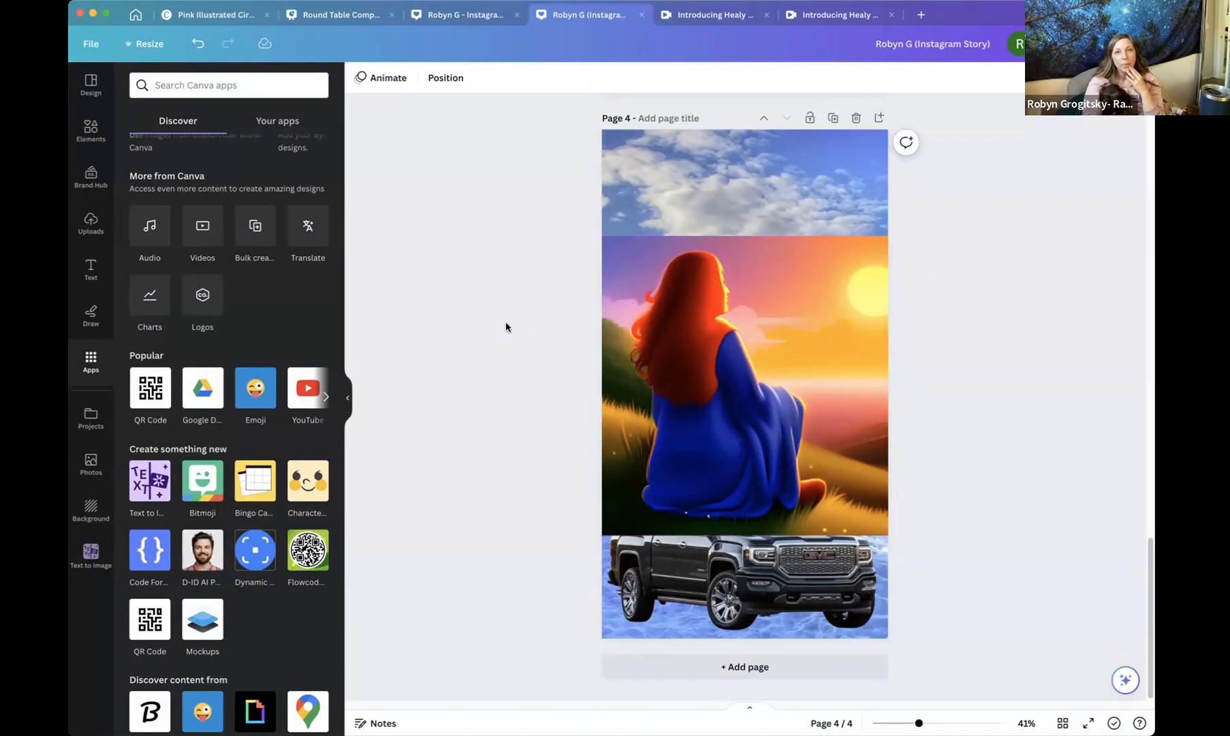
Open the Human Design Blueprint to Leadership presentation from Projects and browse to slide 7.
scroll(939, 378, up, 15)
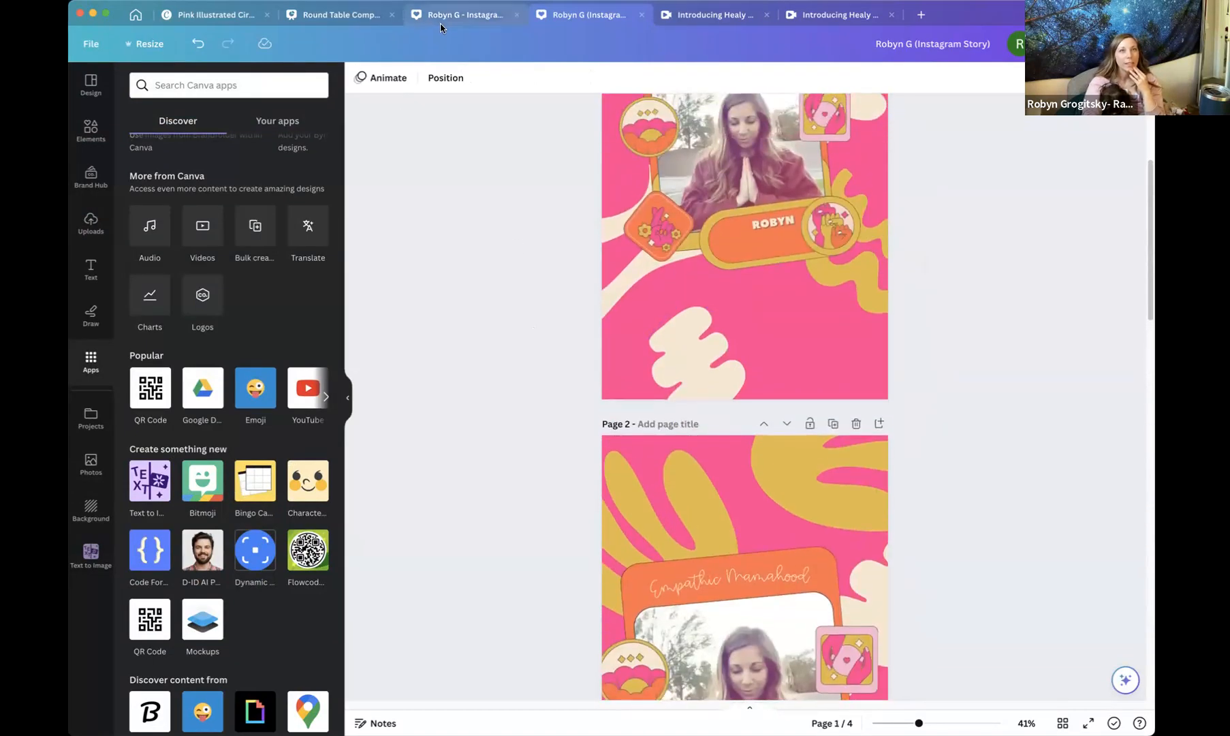
click(134, 15)
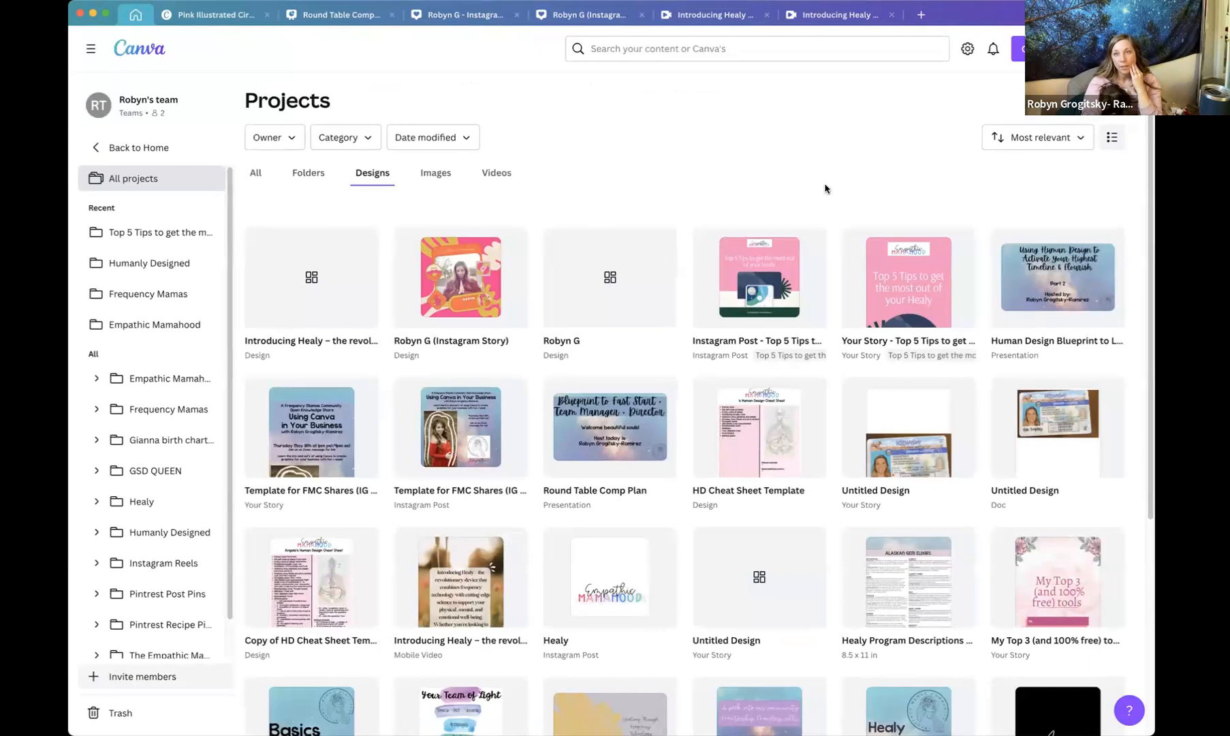
scroll(954, 229, down, 1)
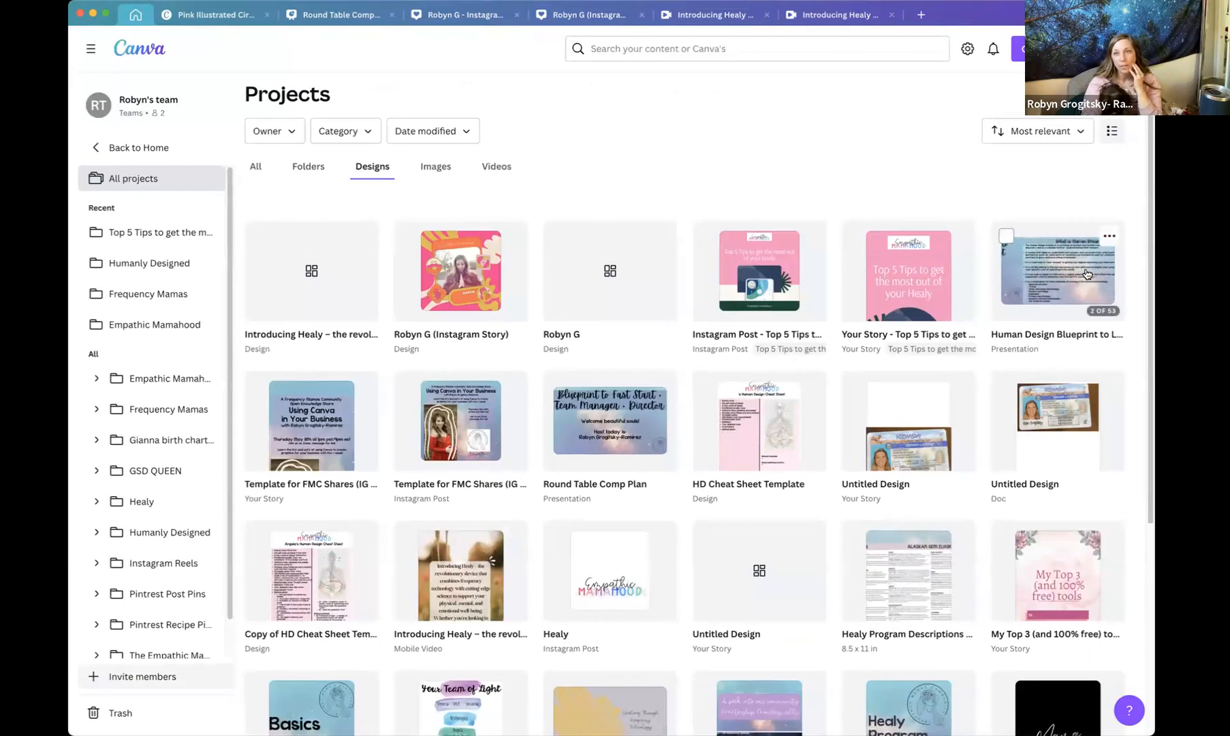
click(1080, 278)
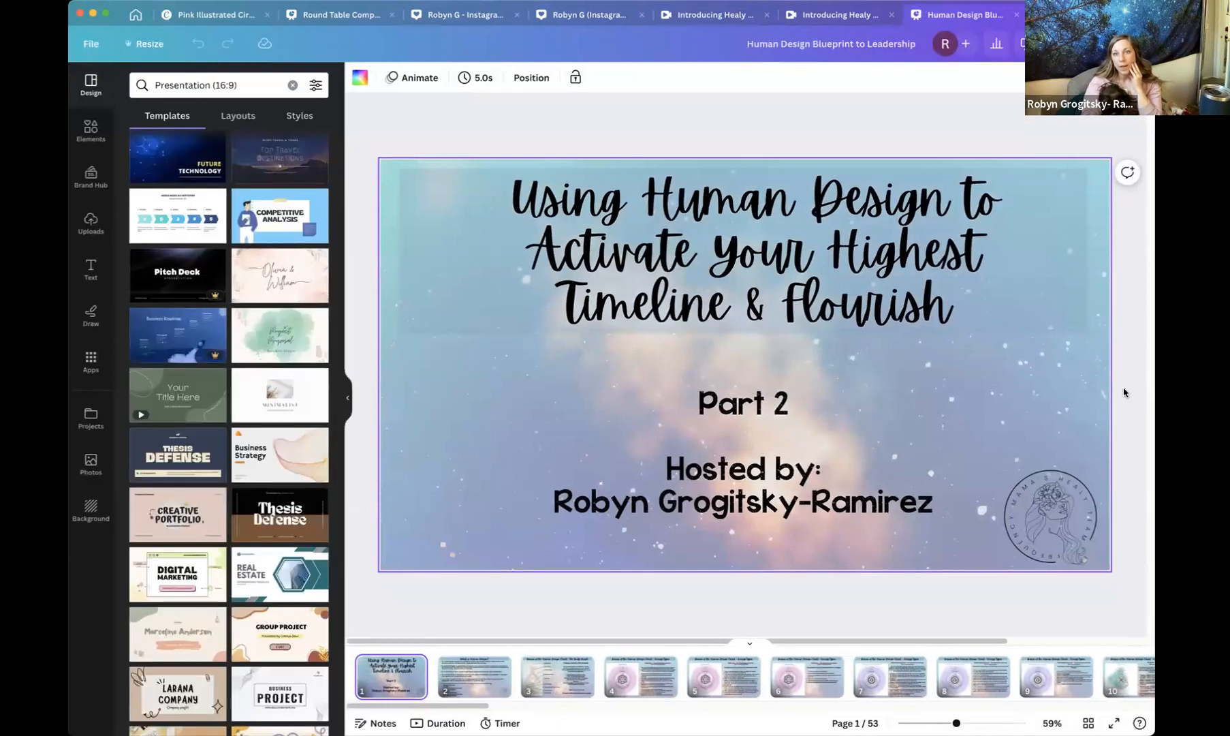
click(637, 691)
click(885, 677)
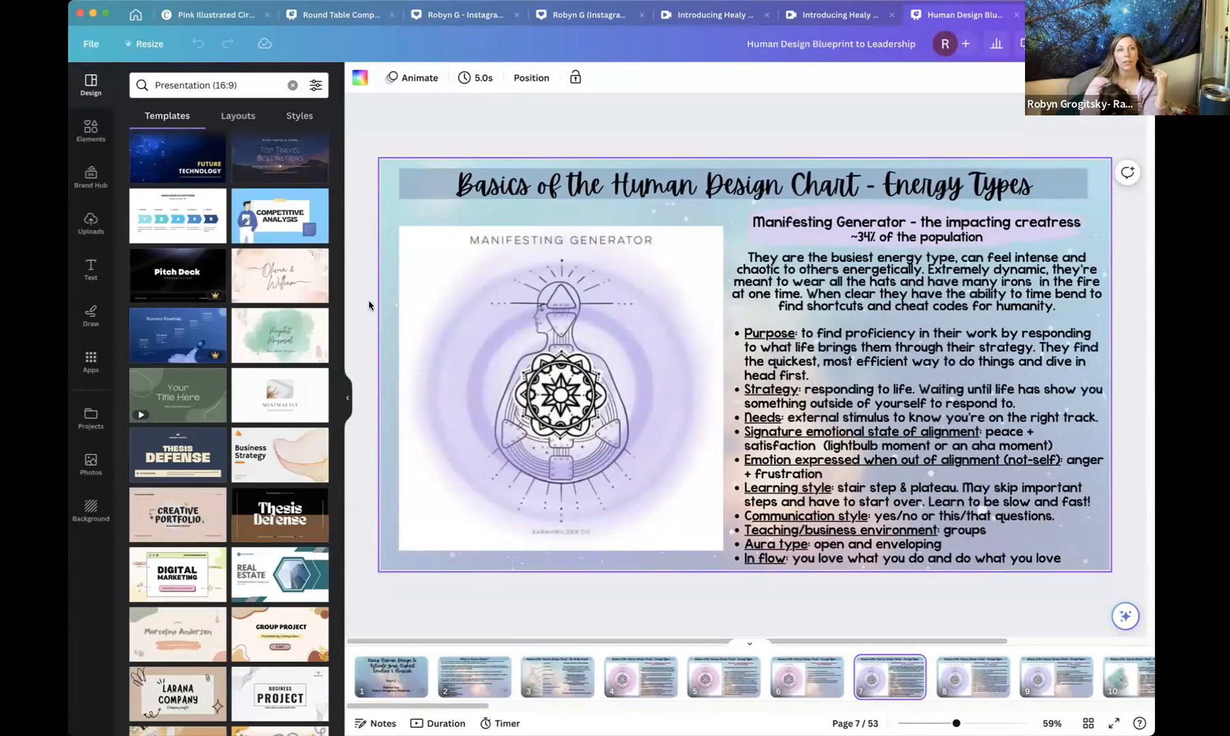
Look through the Round Table Comp Plan and ebook tabs, then open the Basics of Healy Frequency design.
click(354, 17)
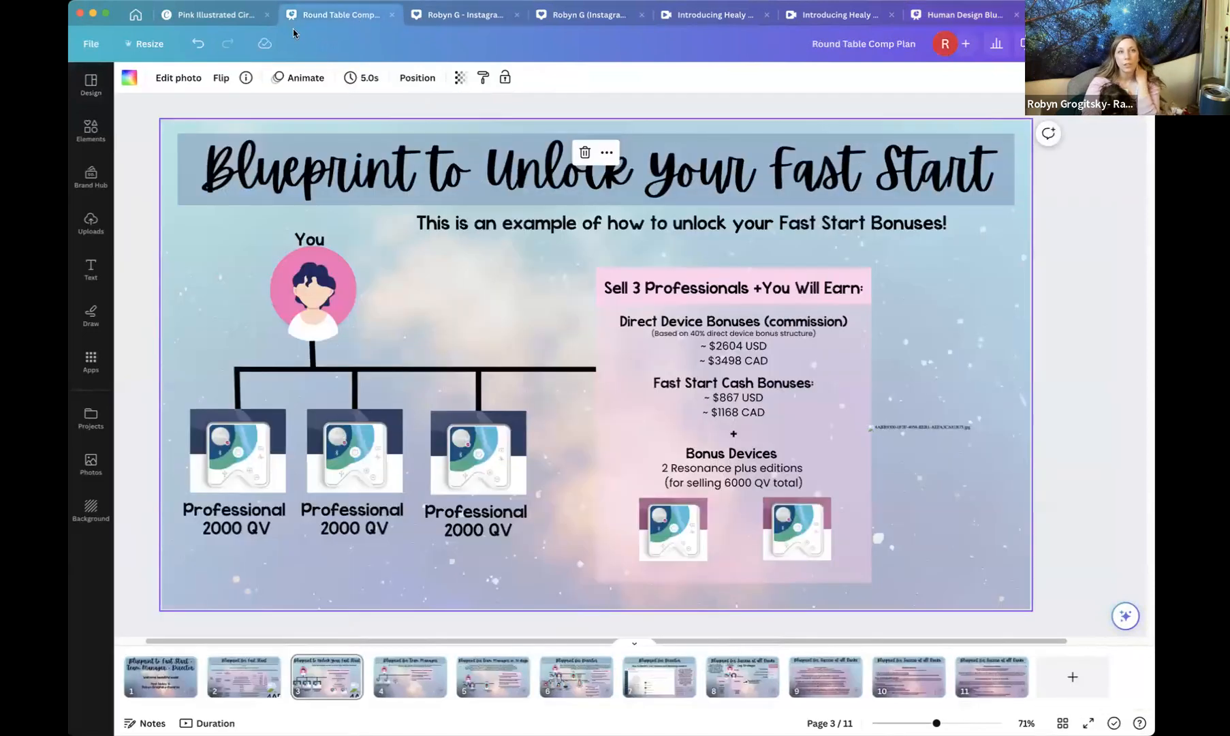
click(229, 17)
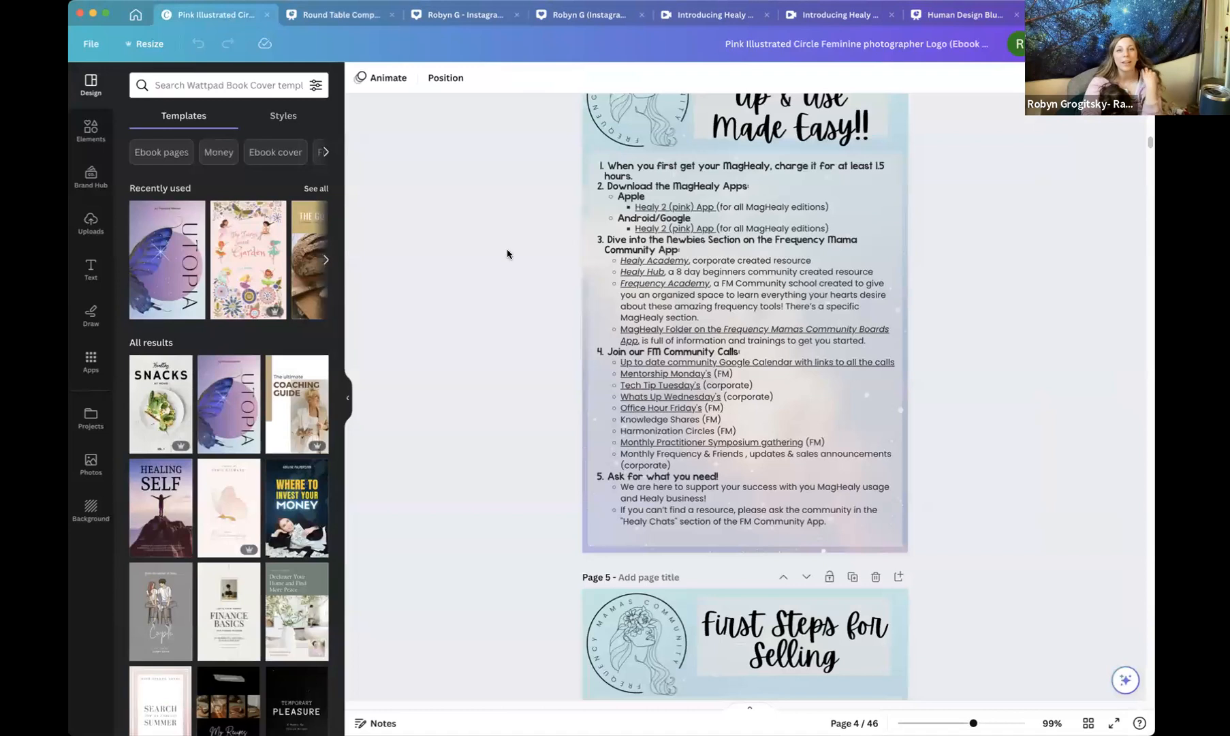
scroll(508, 254, up, 5)
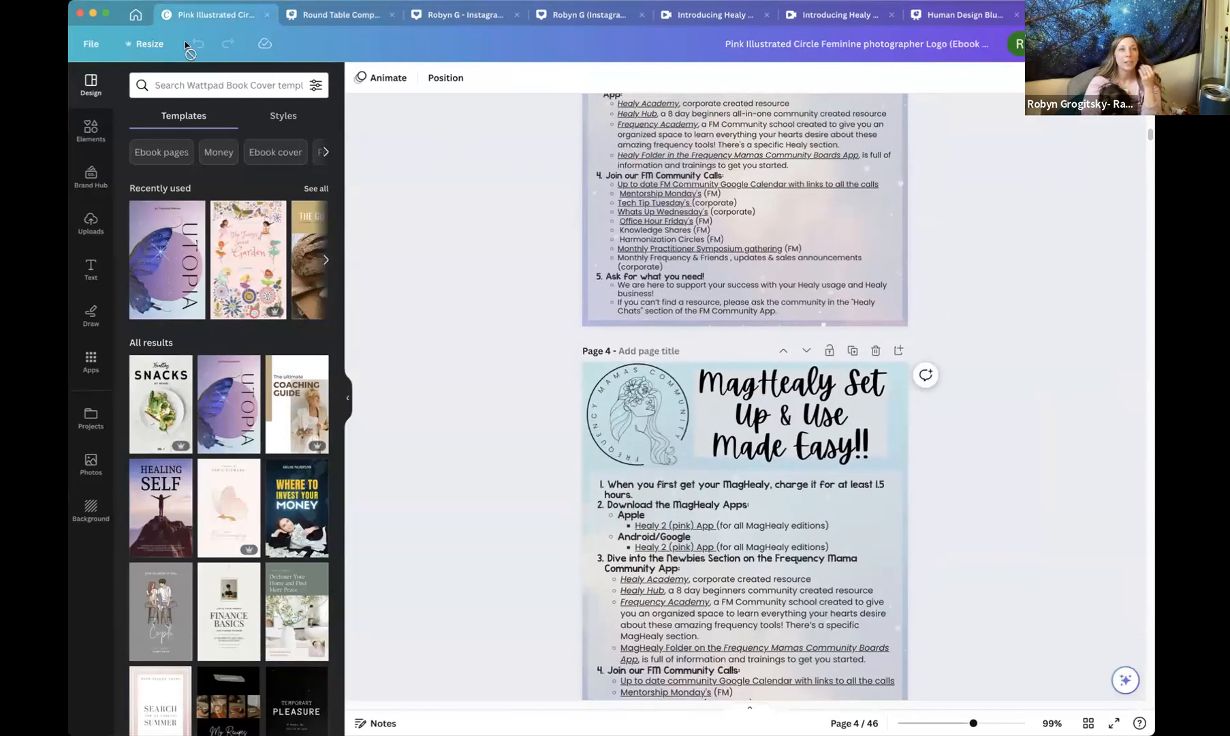
click(134, 15)
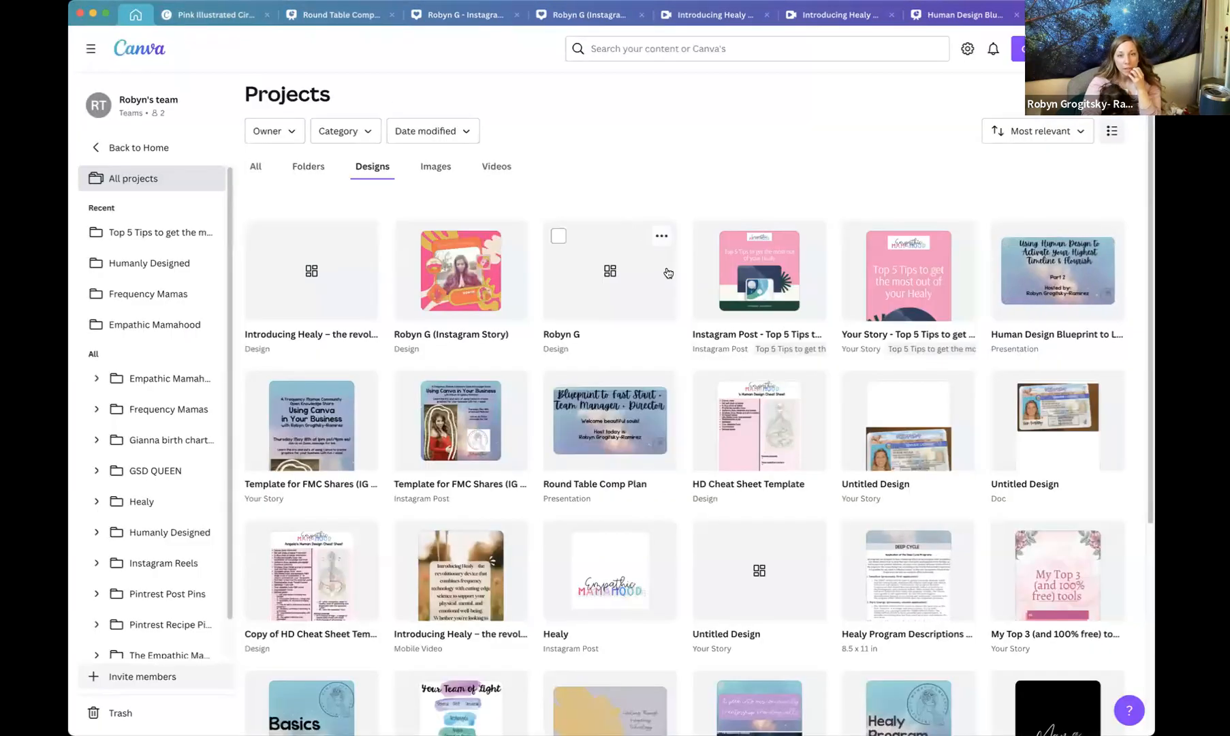
scroll(669, 274, down, 3)
scroll(669, 274, down, 2)
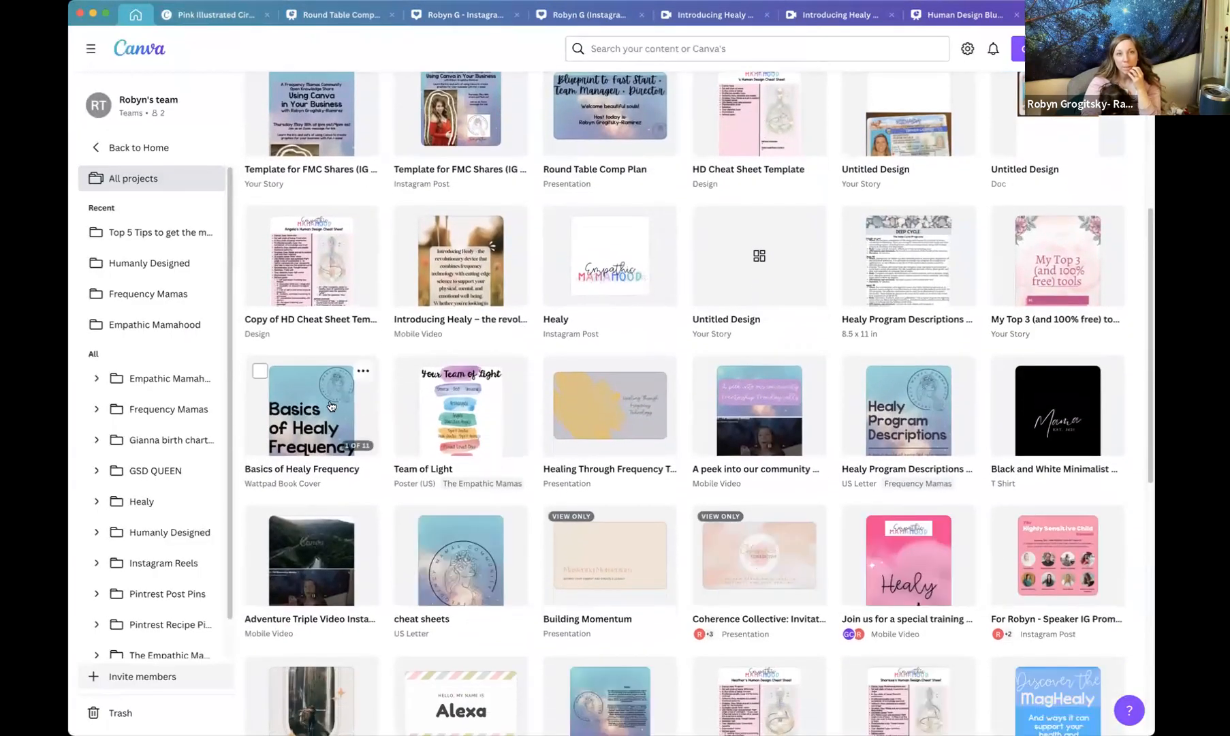
click(332, 407)
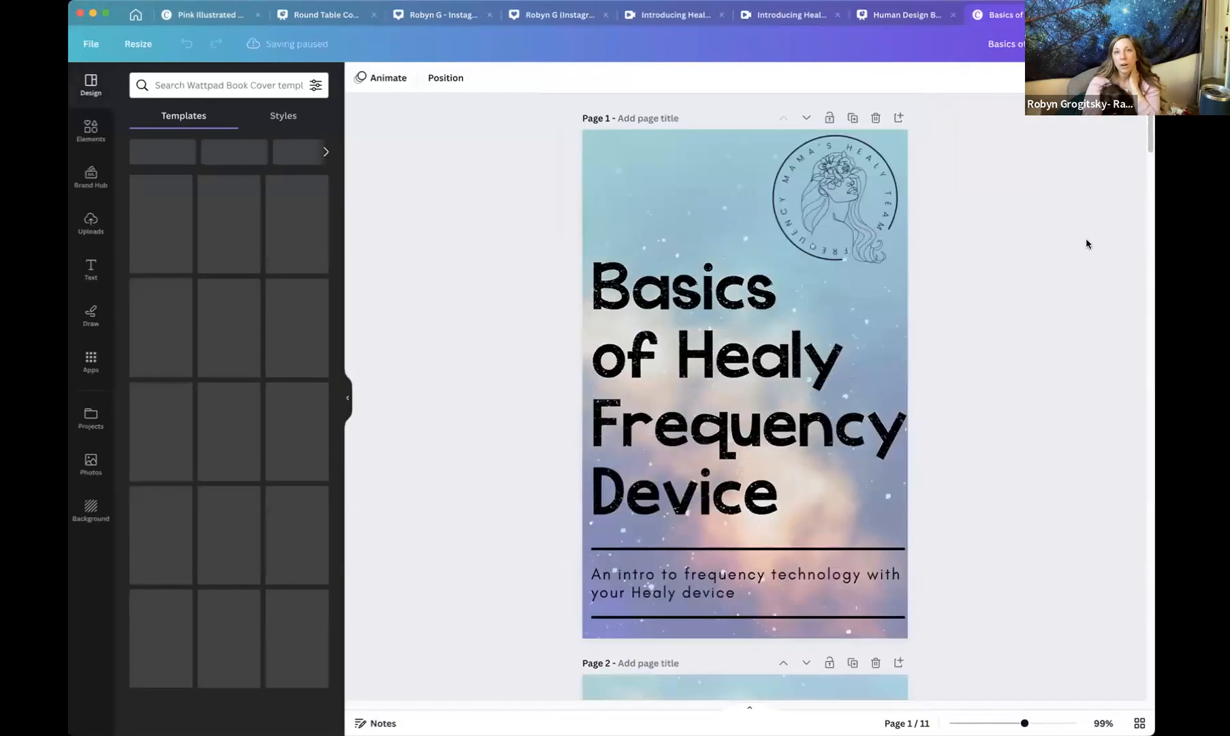
mouse_move(1150, 130)
mouse_down()
mouse_move(1151, 245)
mouse_move(1150, 127)
mouse_up()
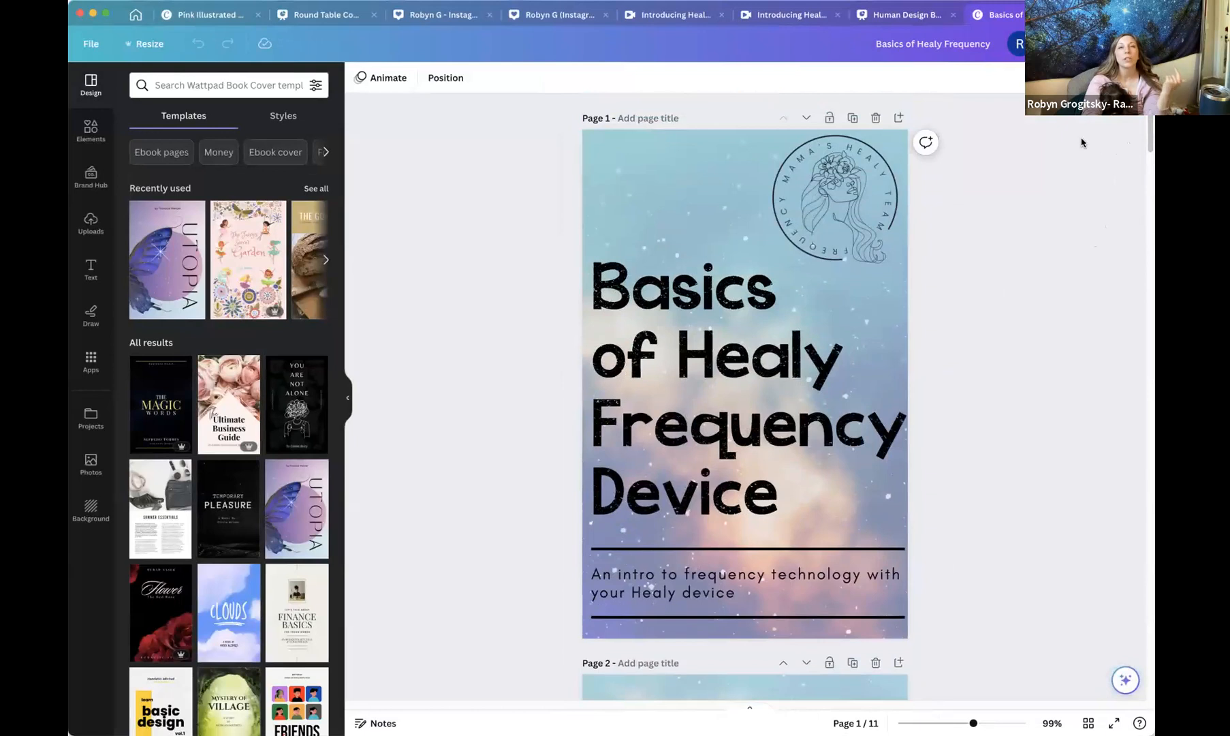
click(136, 16)
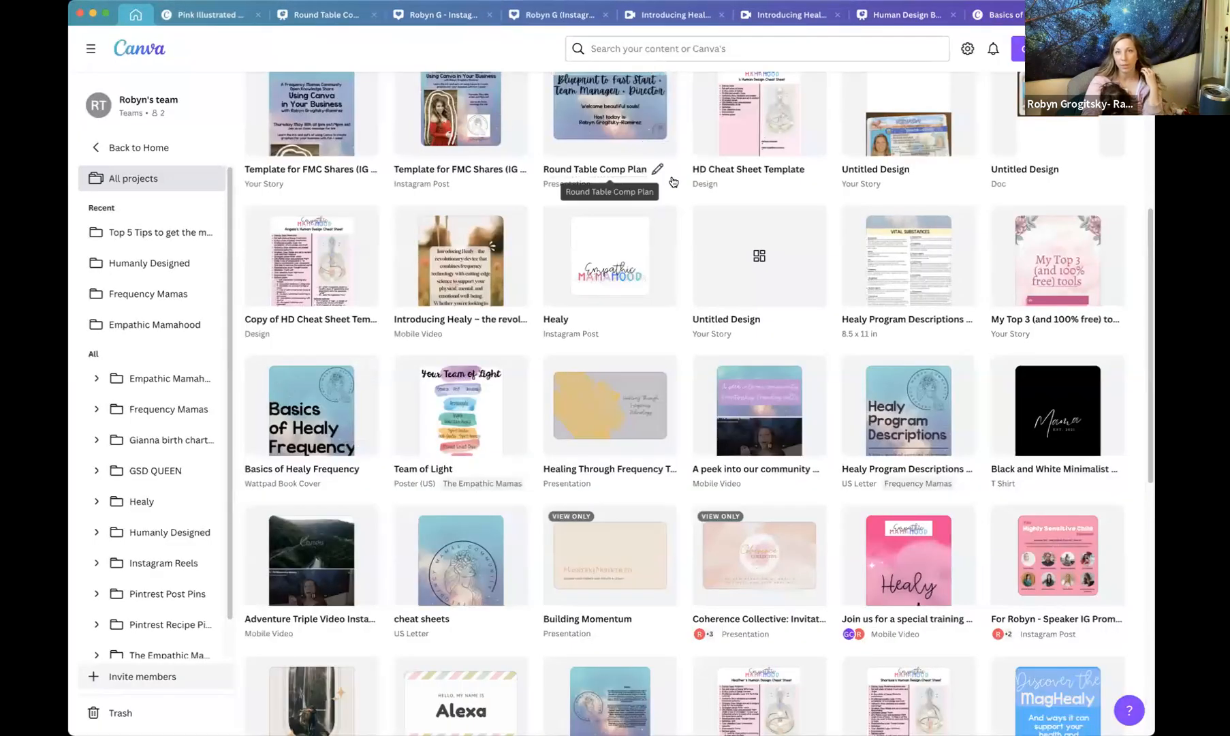
scroll(673, 182, up, 5)
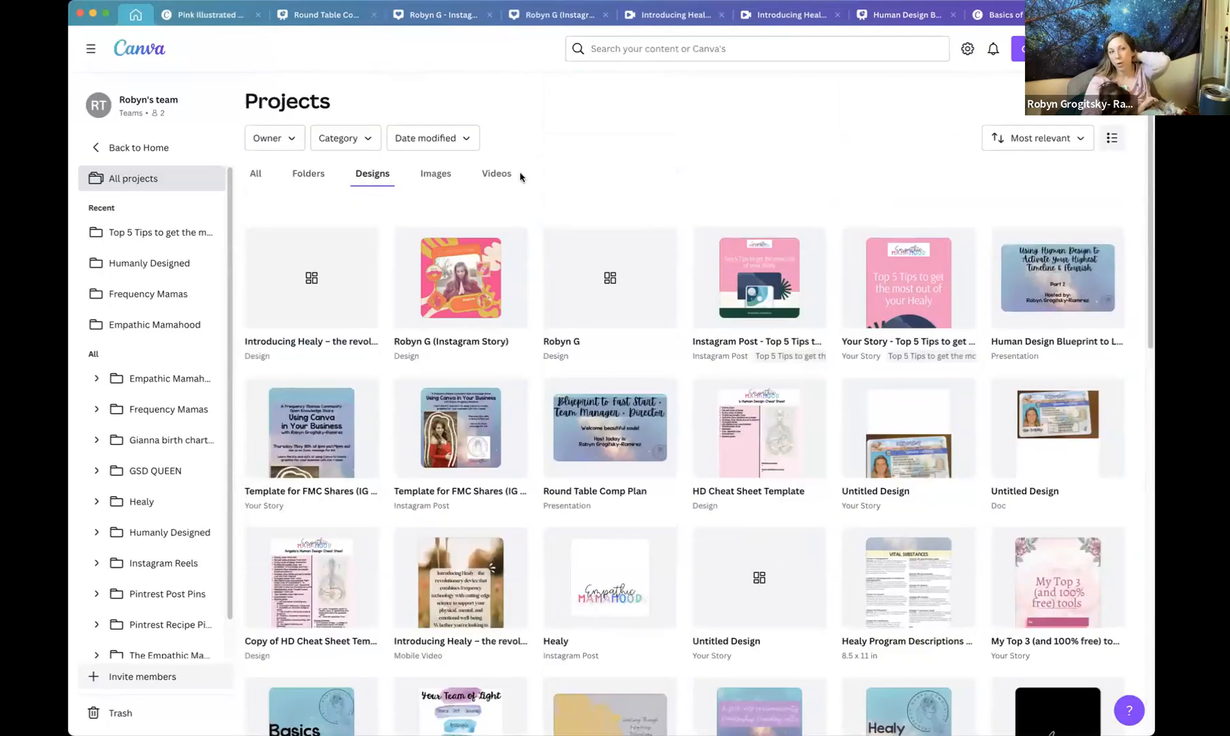
click(774, 20)
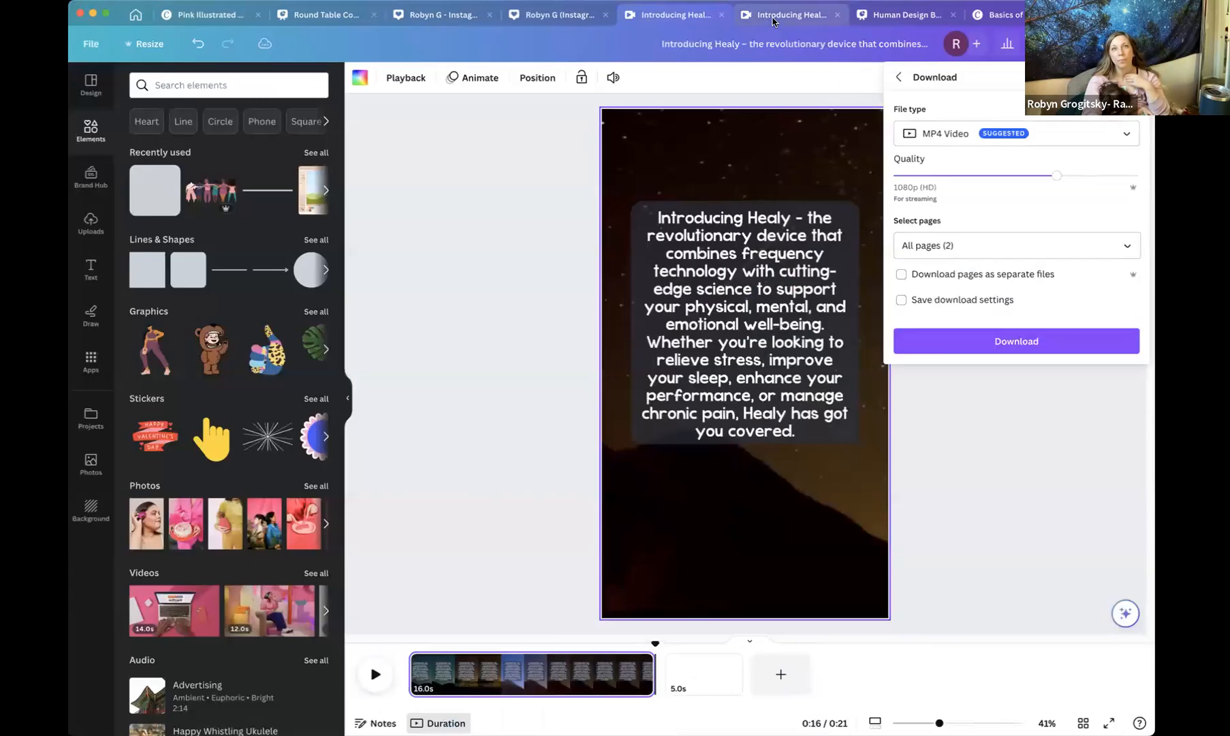
click(558, 15)
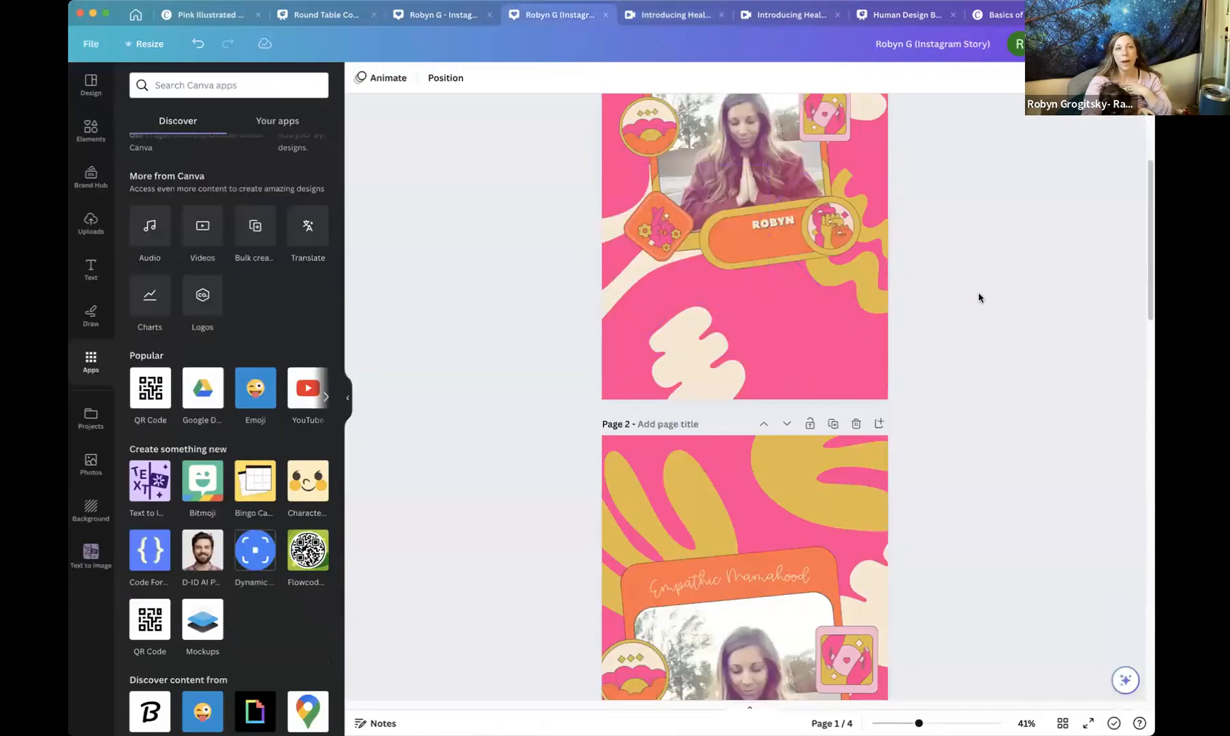
click(443, 15)
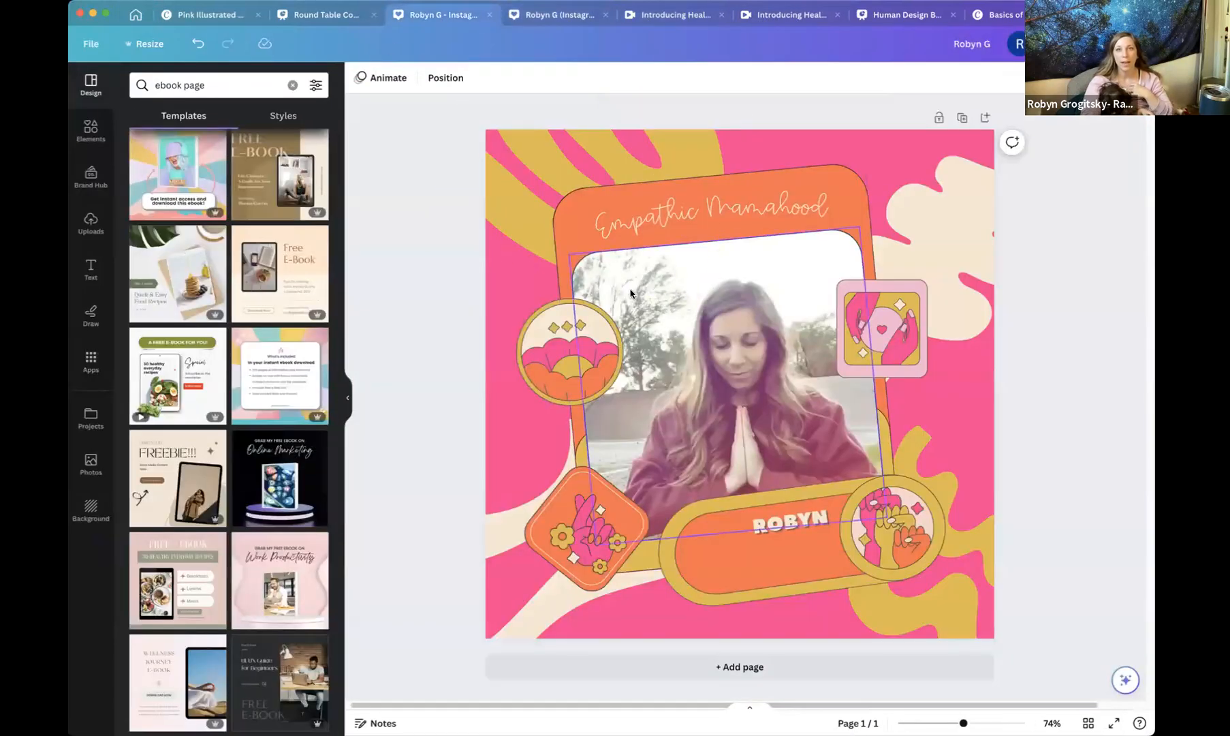
Add a new page to the design and delete its pink background colour.
click(984, 119)
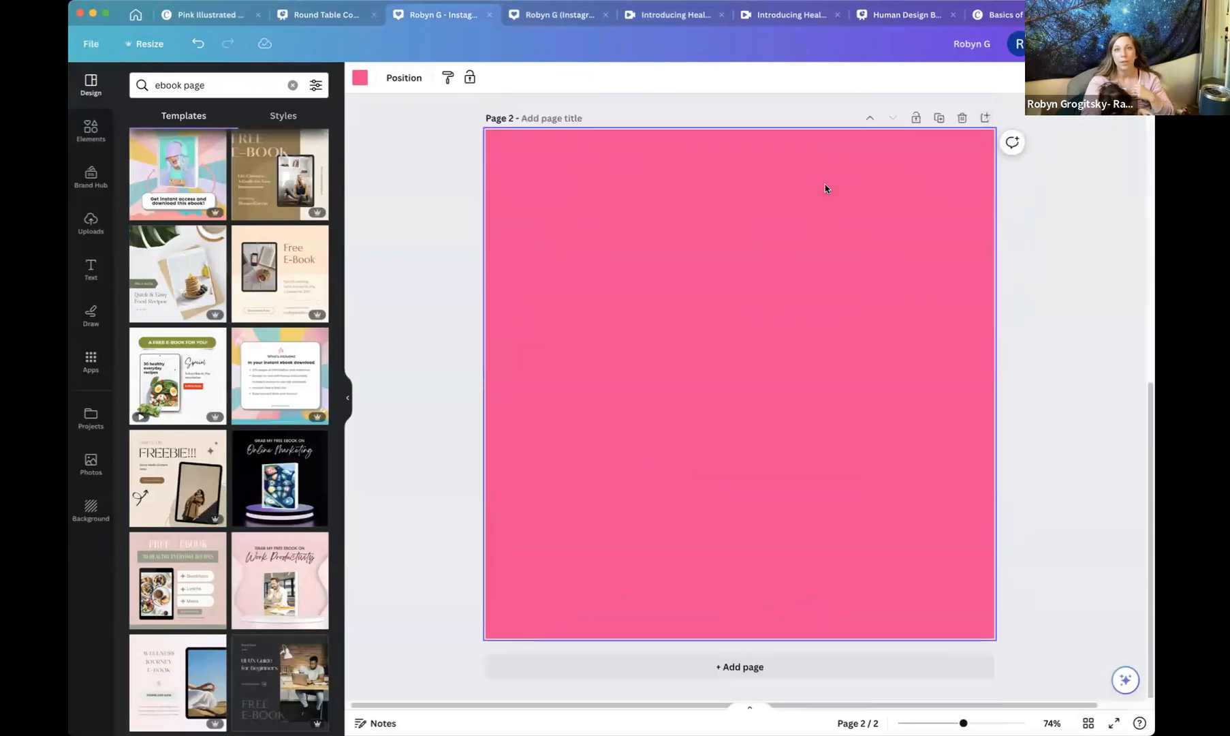
key(Delete)
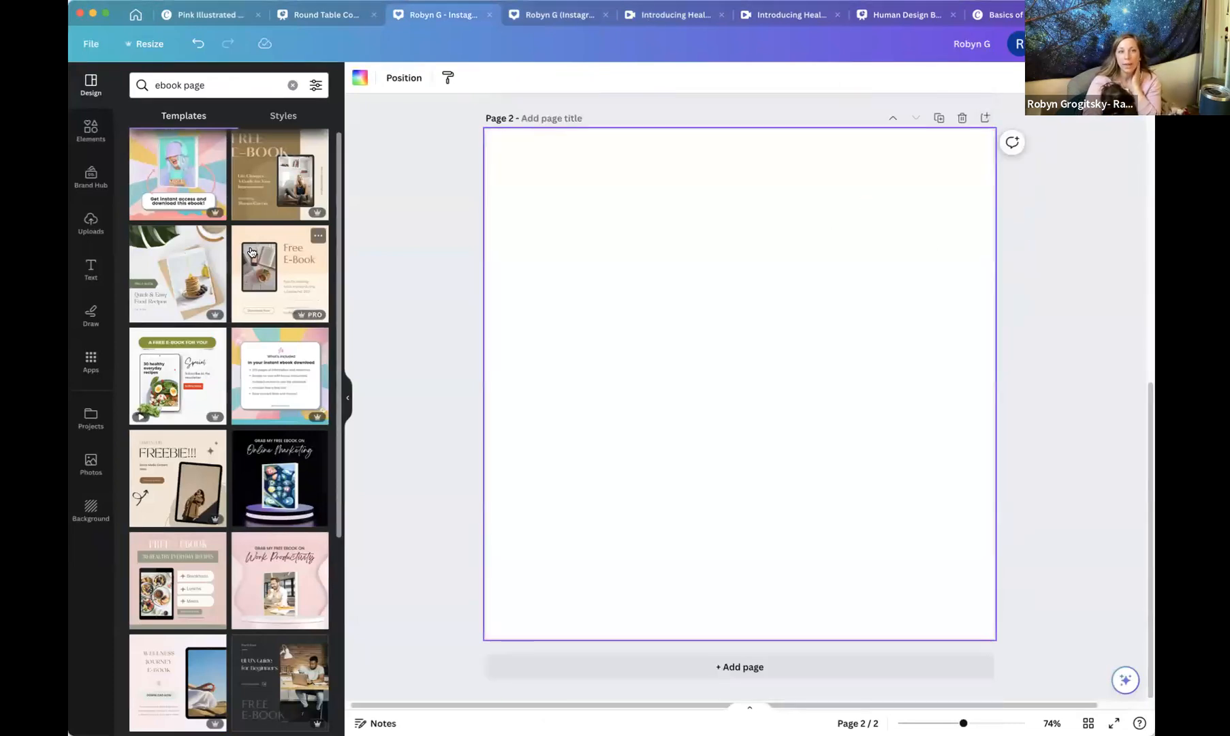
click(284, 332)
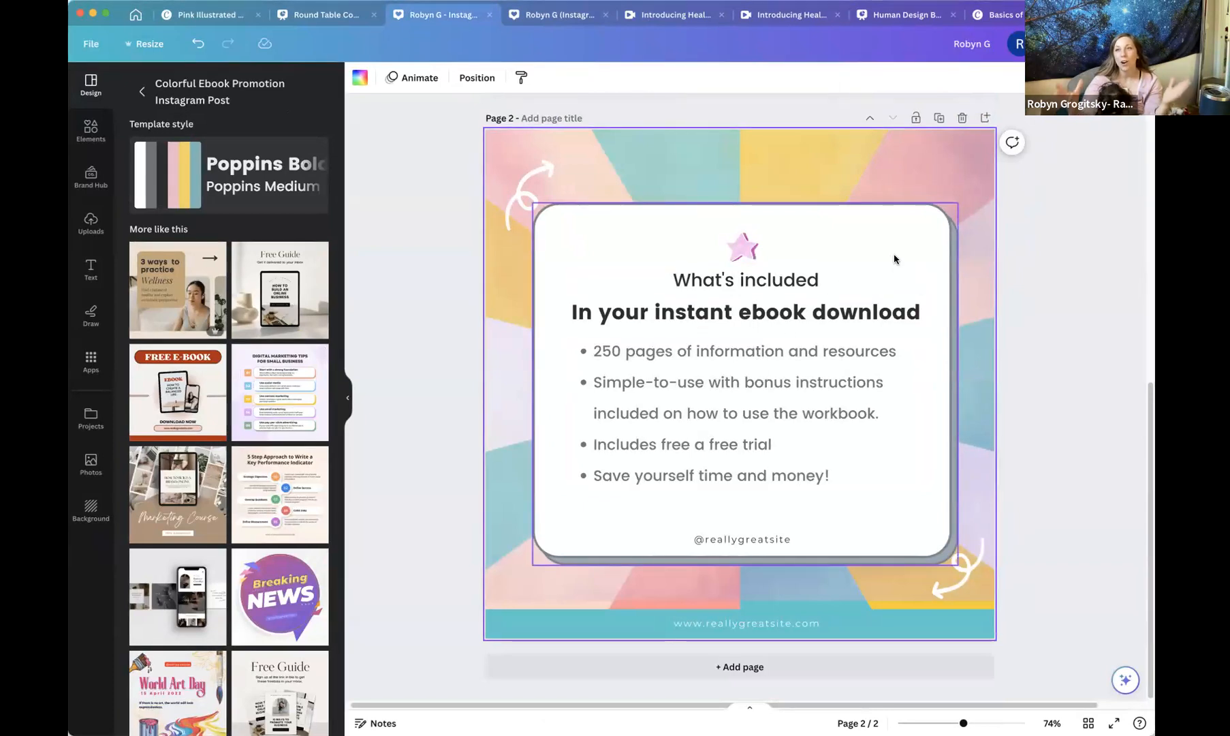
click(702, 162)
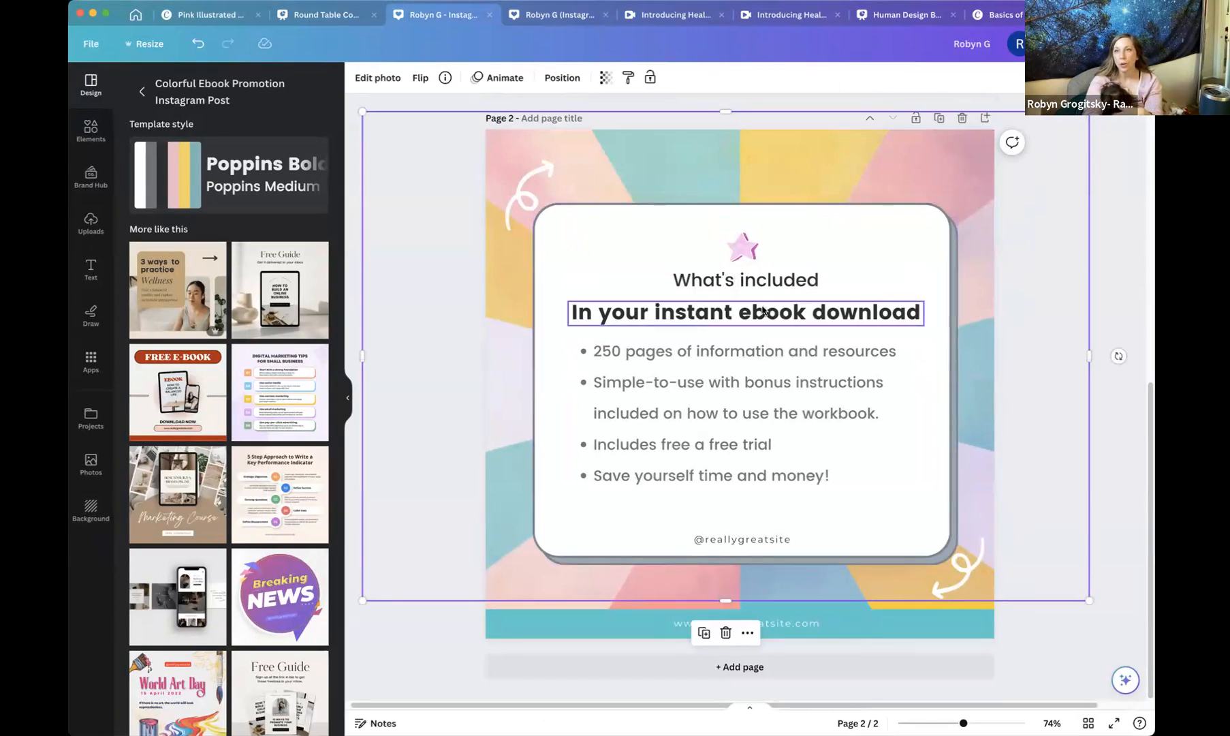
click(524, 210)
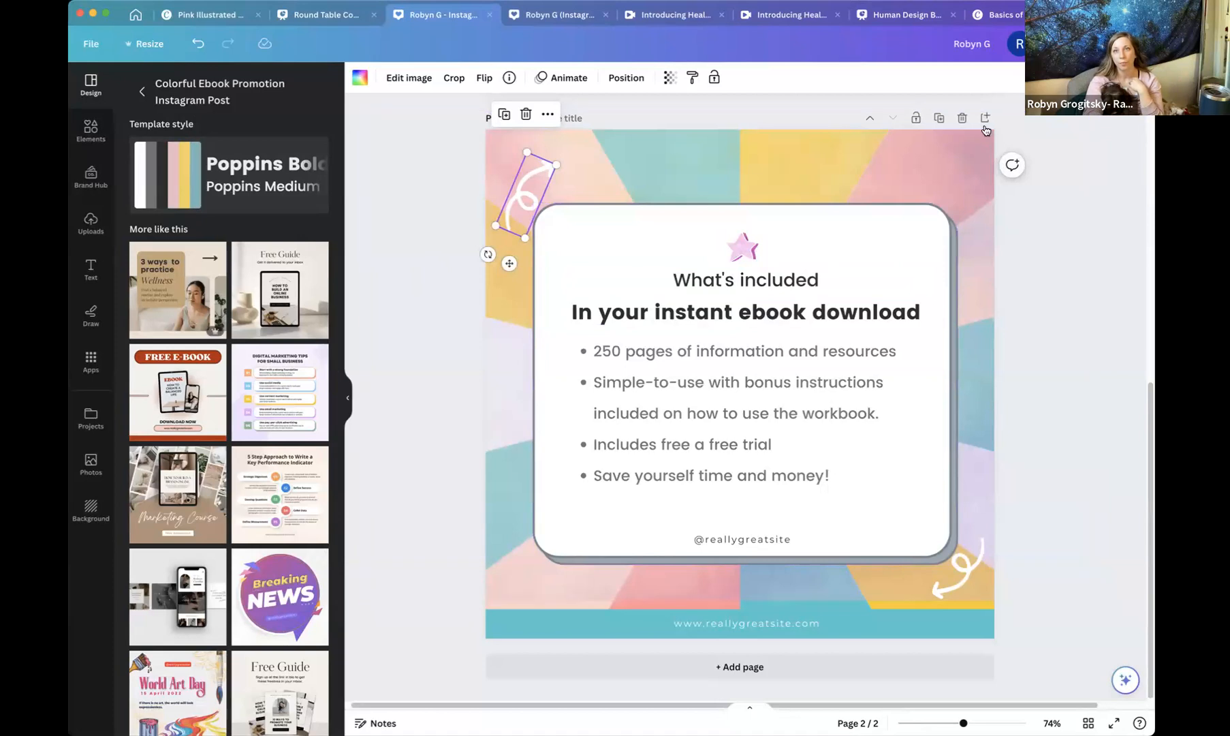
click(197, 44)
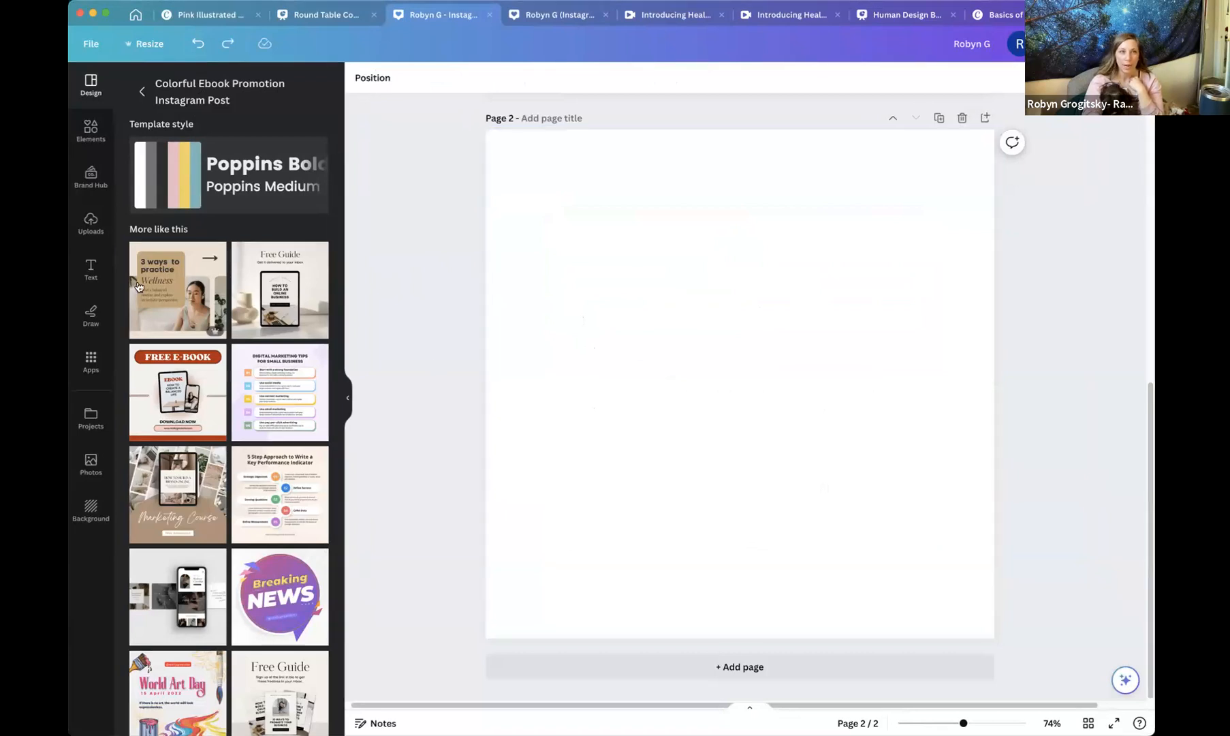
Place the uploaded meditation photo on page 2, moving it to the lower left of the page.
click(91, 235)
scroll(235, 375, down, 10)
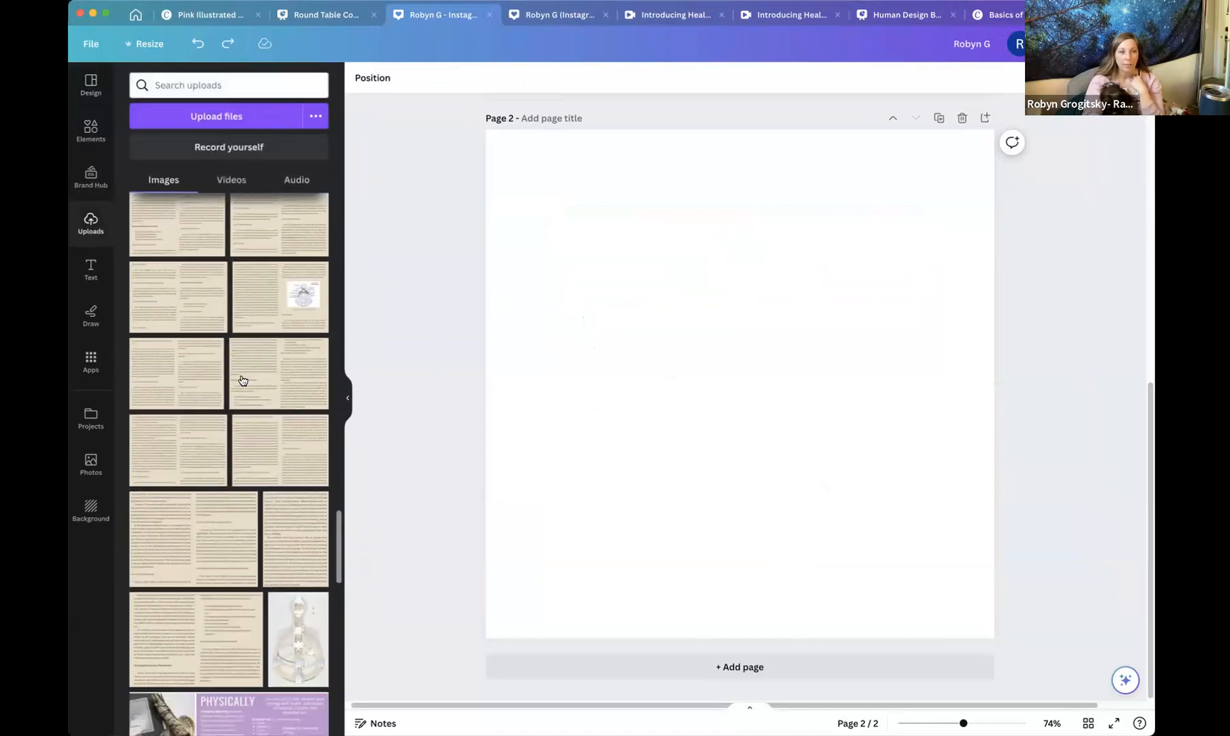
scroll(244, 376, down, 10)
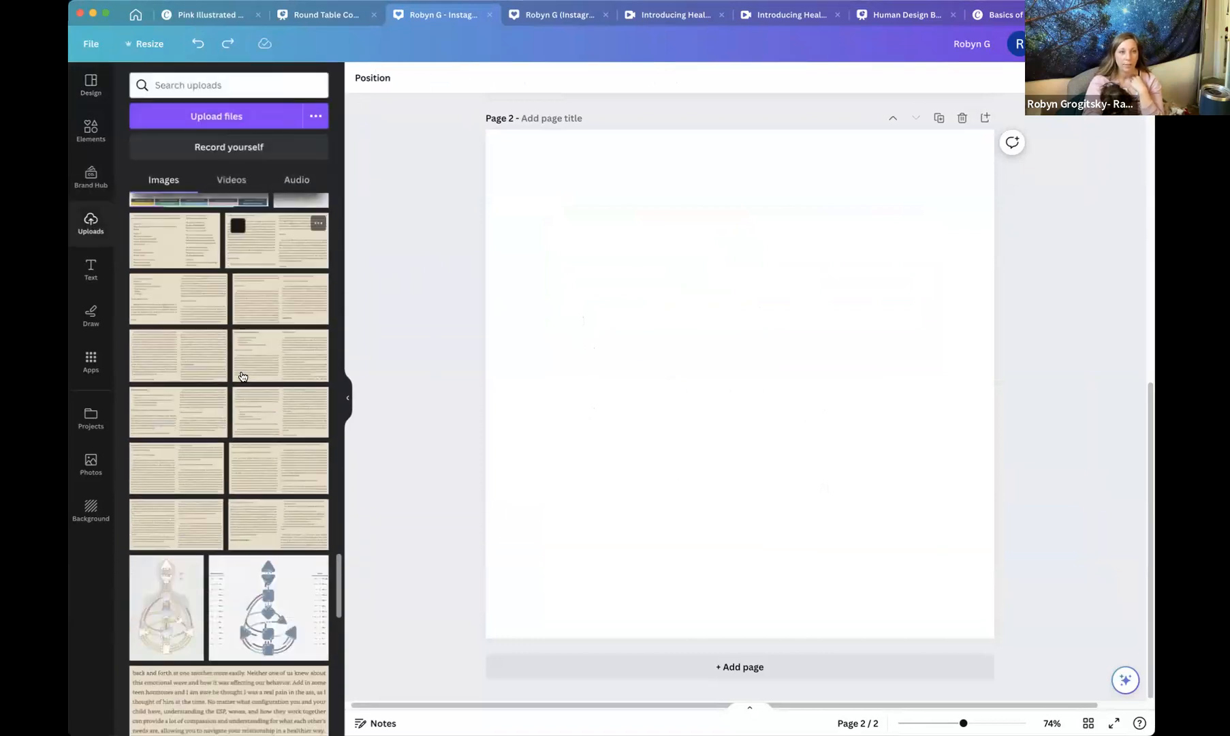
scroll(244, 380, down, 10)
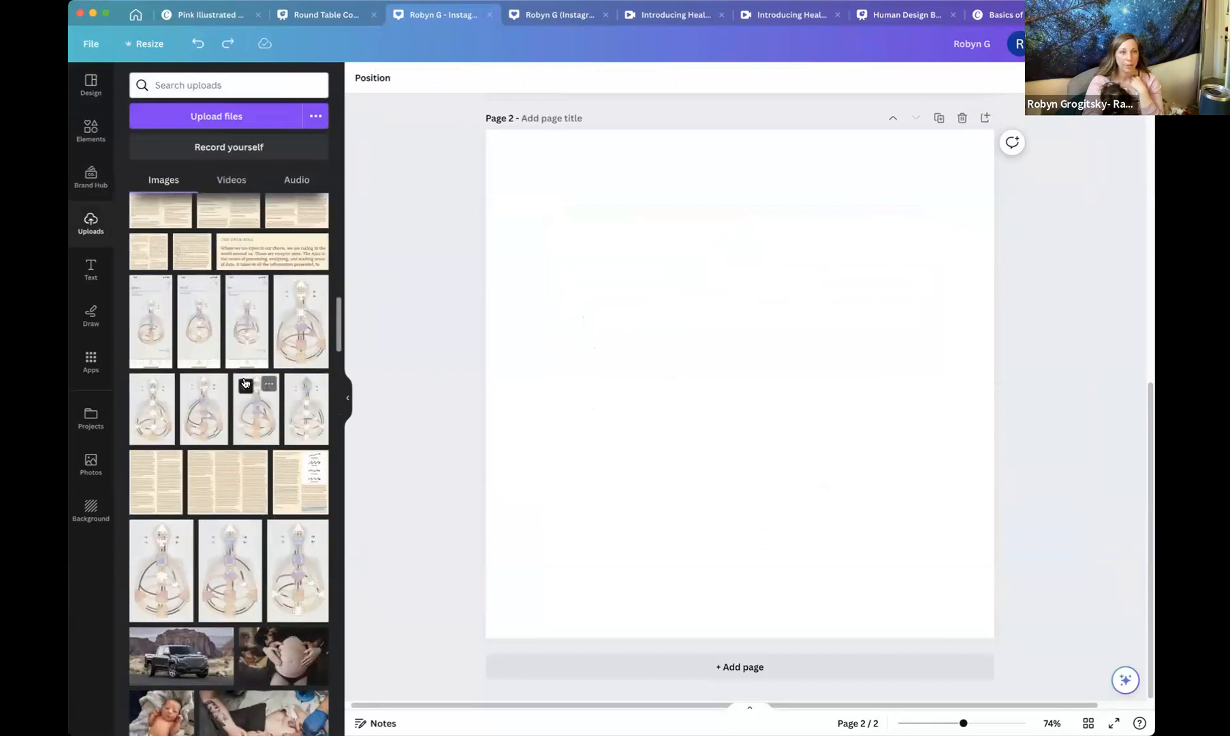
scroll(246, 375, down, 5)
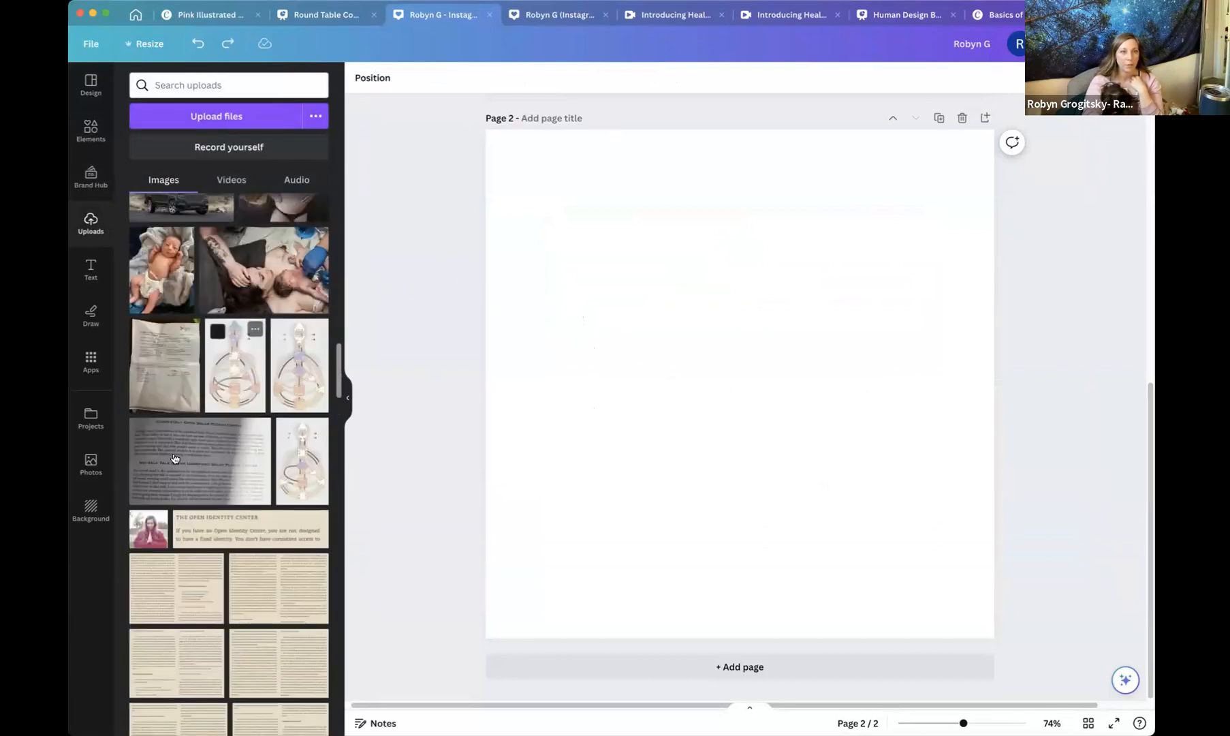
click(161, 540)
drag(817, 375, 681, 461)
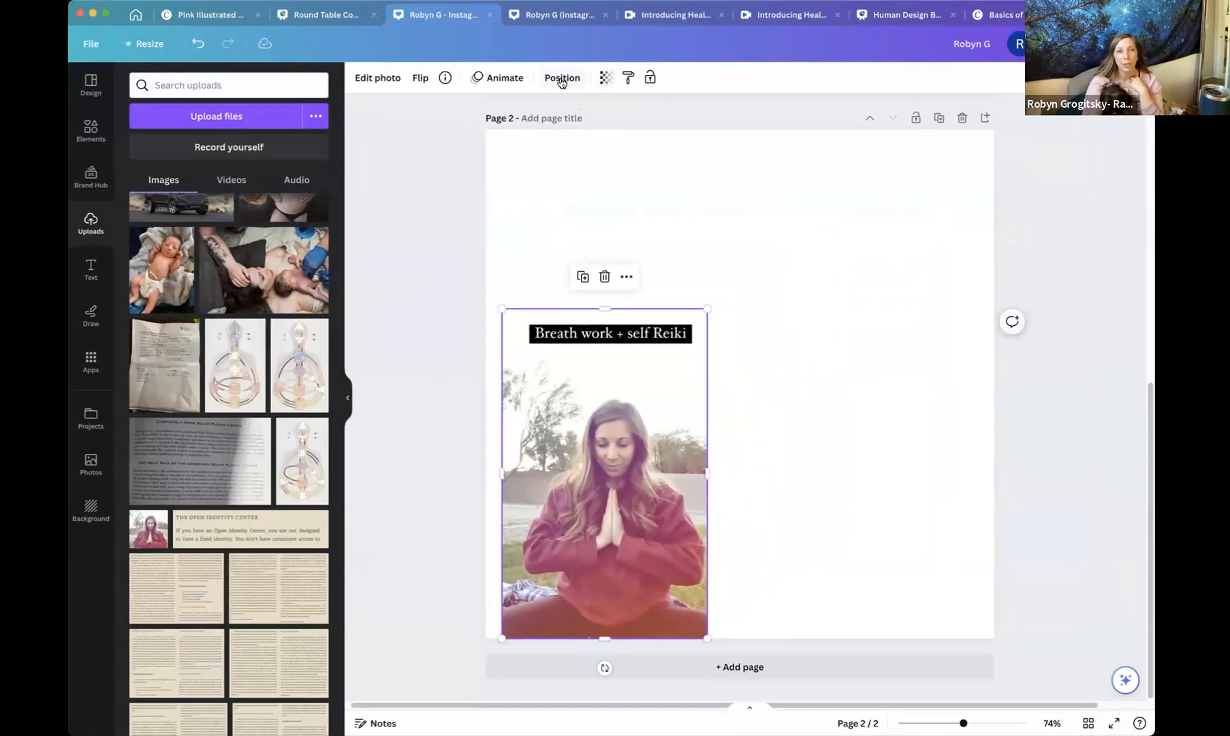
Remove the meditation photo's background with BG Remover and enlarge the photo.
click(370, 80)
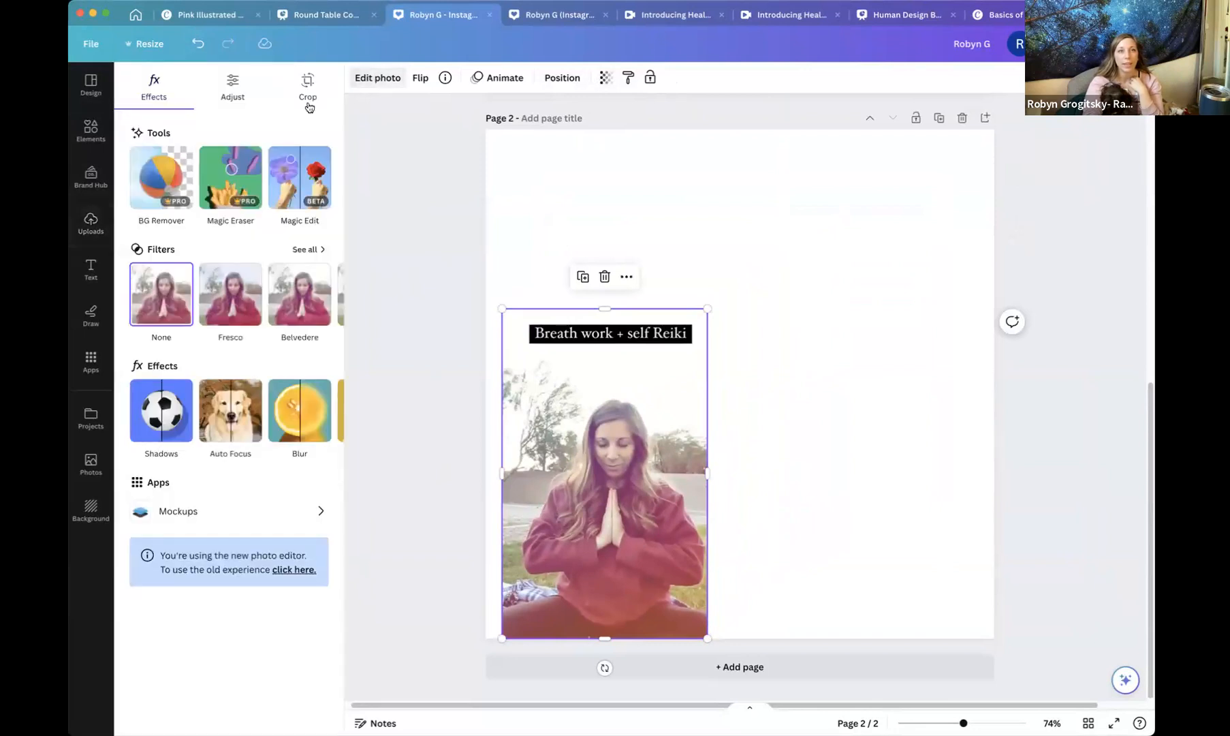
click(145, 184)
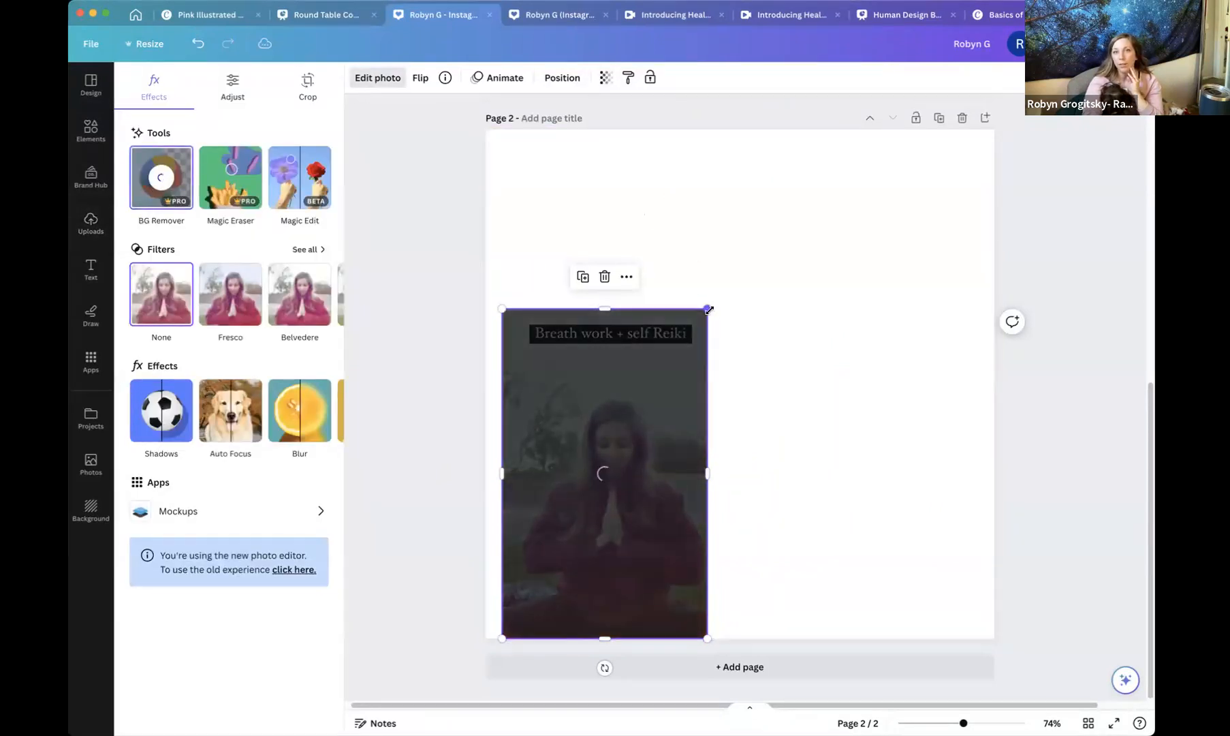
drag(709, 310, 793, 251)
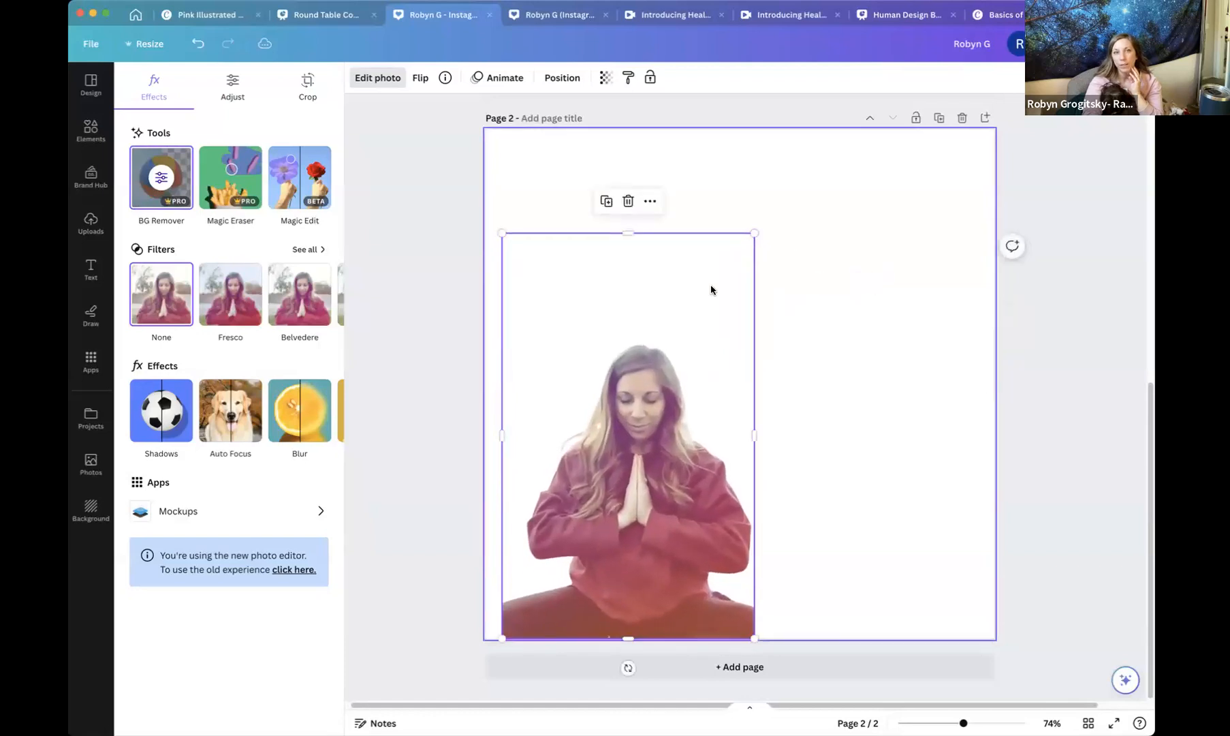
Add the Frequency Mamas Community logo from uploads and position it at the lower right of the page.
click(436, 309)
scroll(266, 333, up, 15)
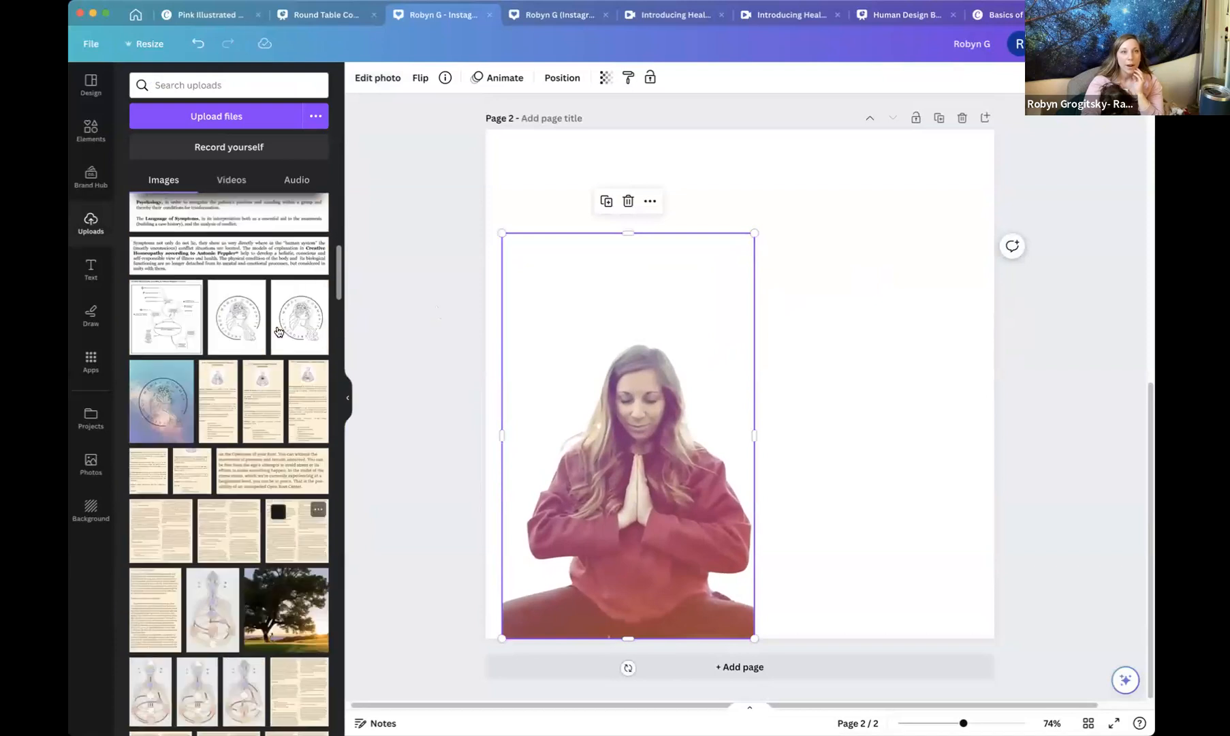
scroll(277, 334, up, 5)
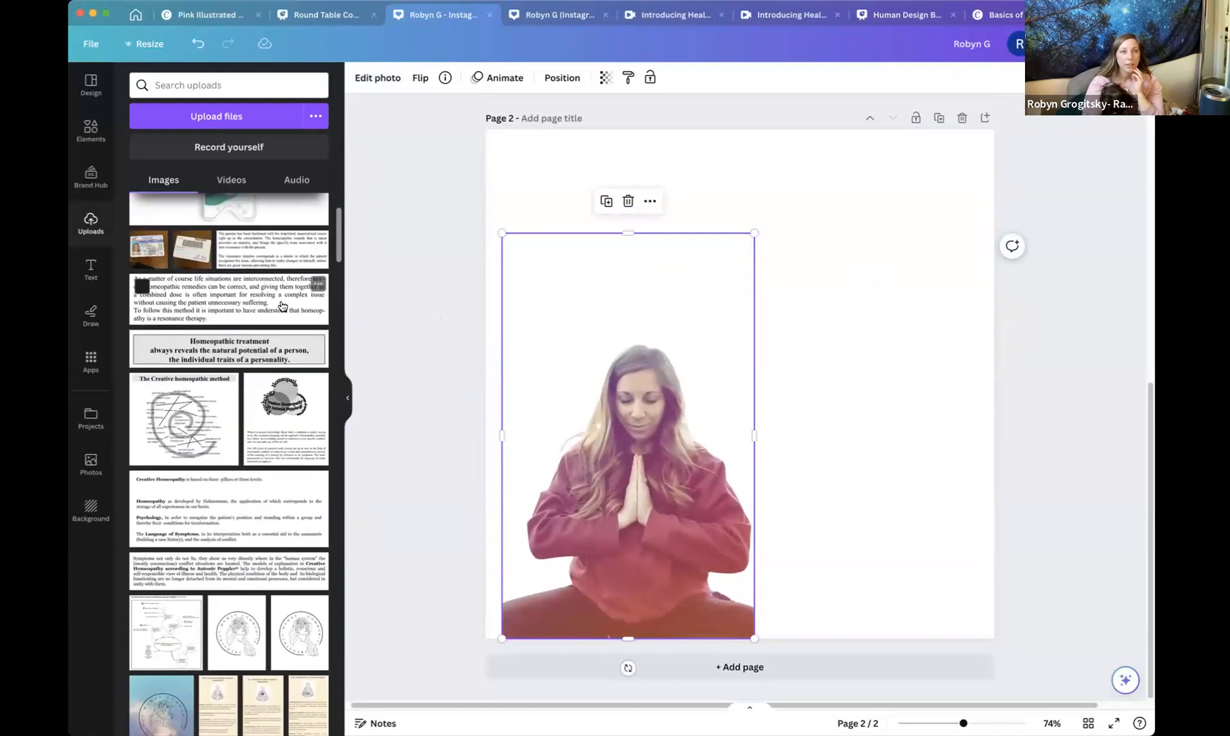
scroll(281, 292, down, 1)
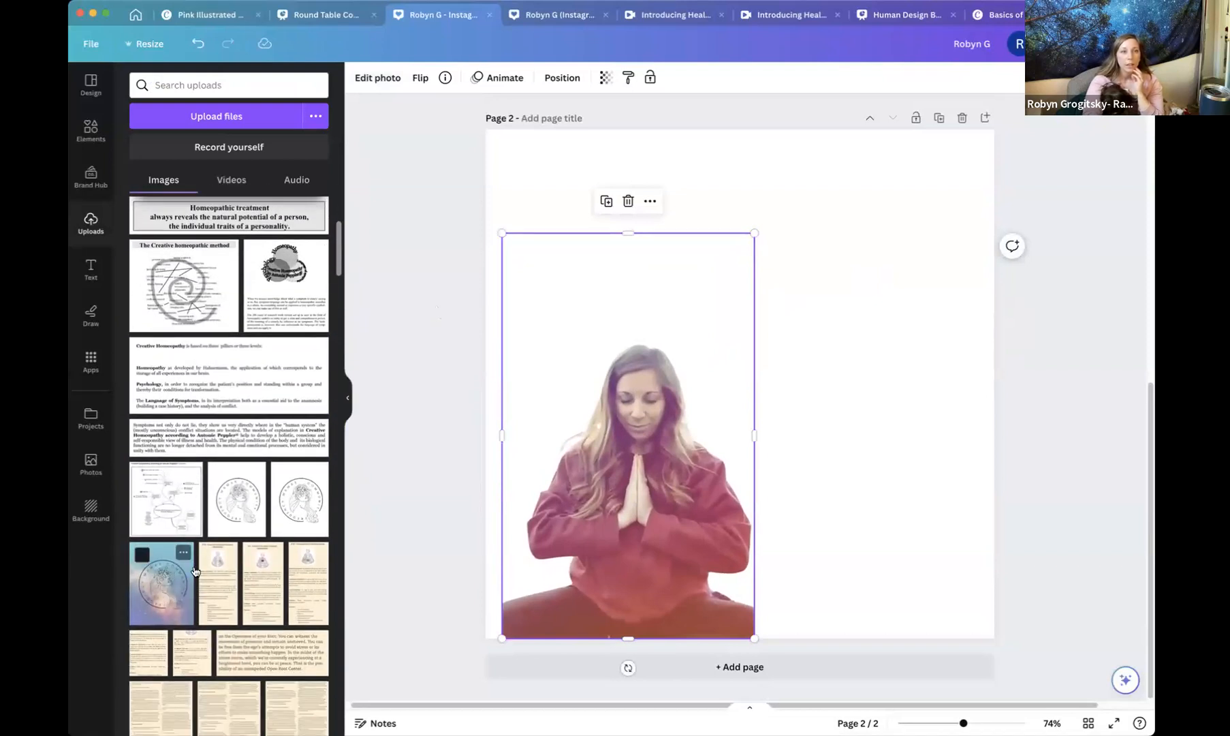
click(164, 602)
drag(730, 421, 858, 532)
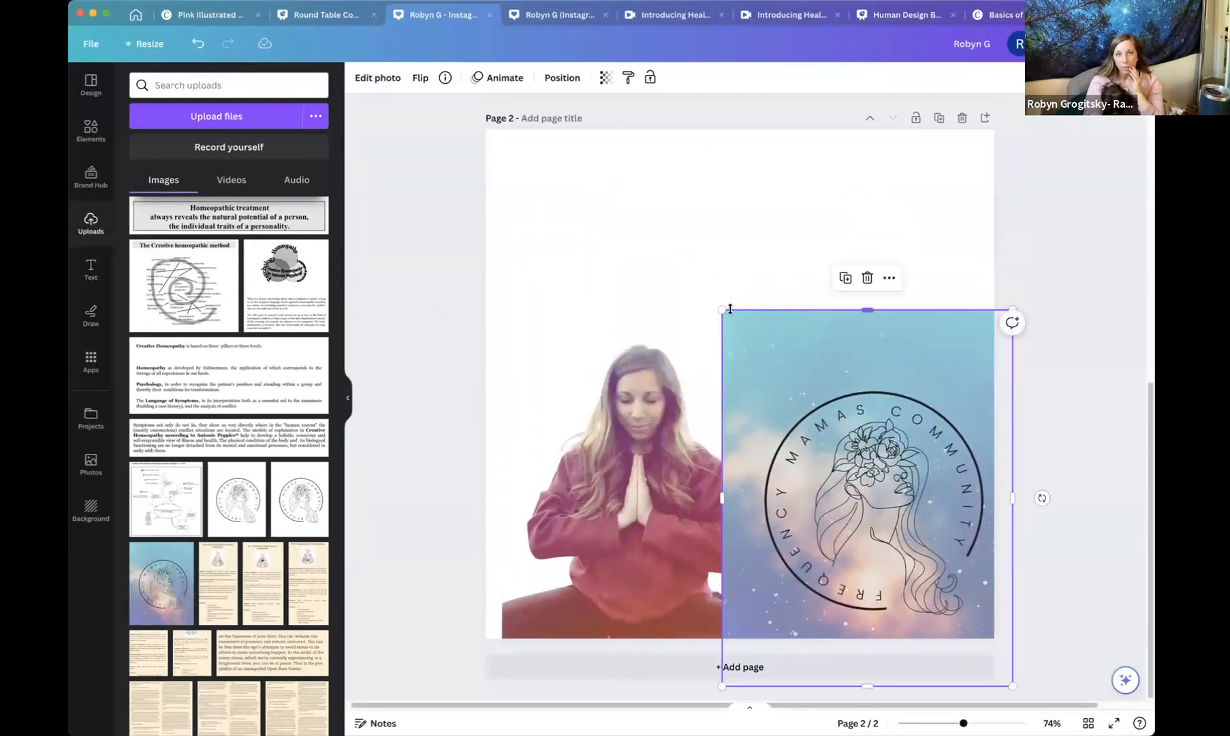
drag(728, 320, 769, 373)
drag(856, 478, 847, 475)
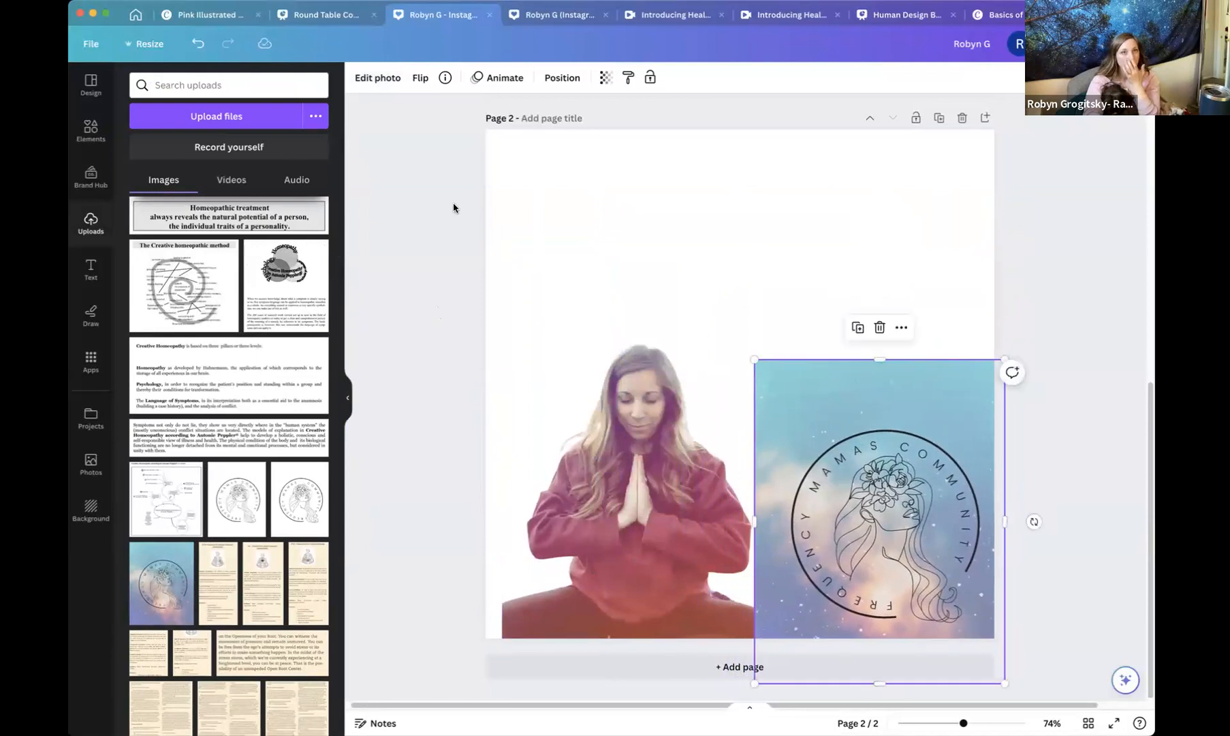
Remove the logo's background with BG Remover and shrink it within the lower right area.
click(386, 80)
click(162, 177)
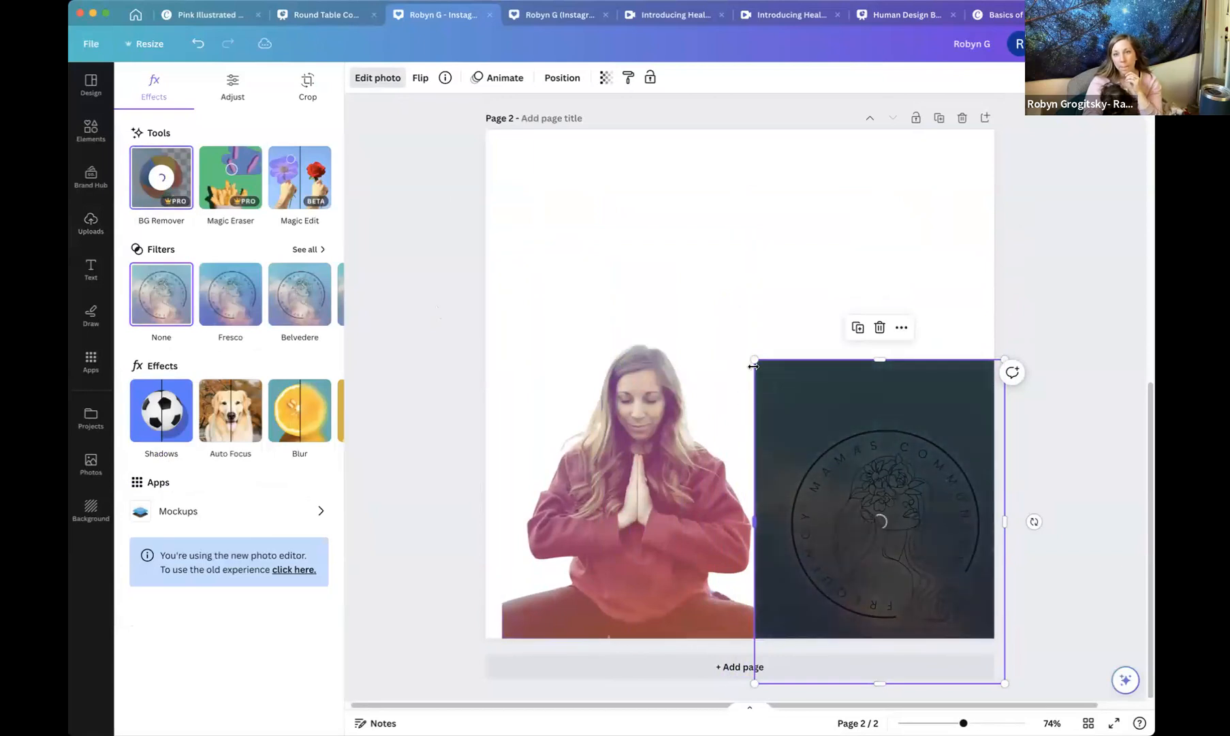
drag(773, 391, 818, 439)
drag(908, 554, 878, 495)
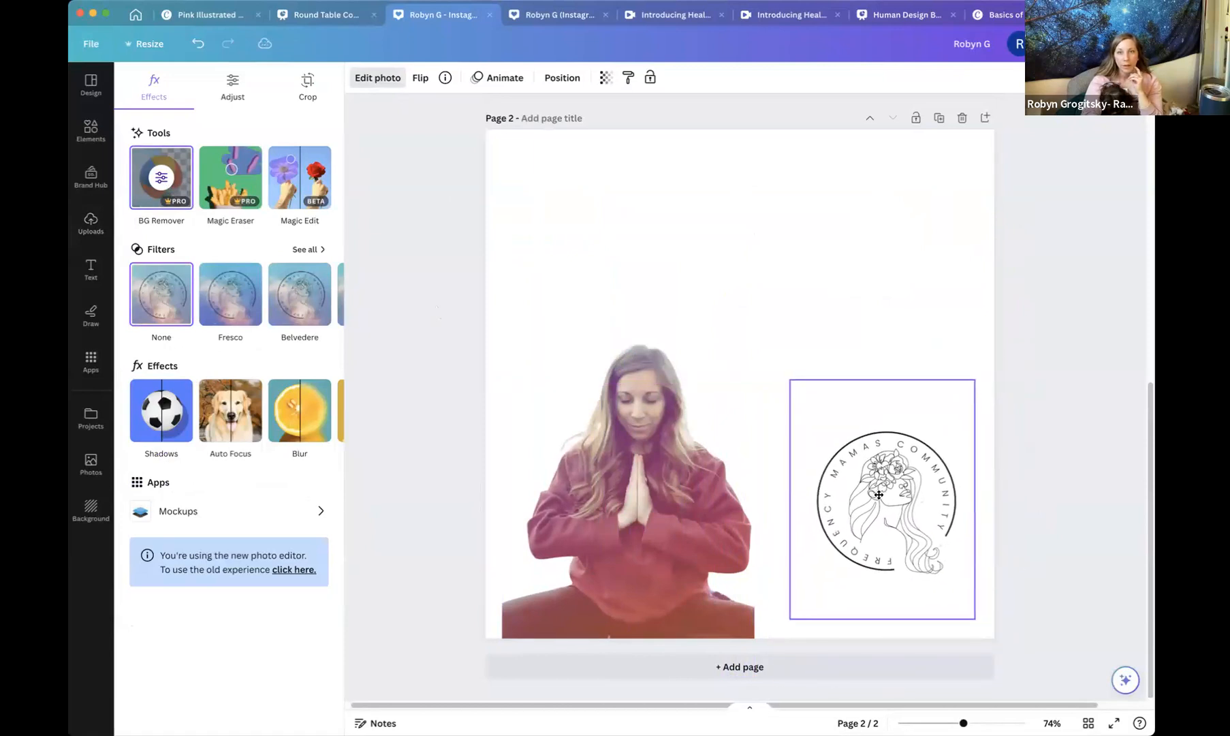
Add a pink rectangle near the top of the page and widen it to span almost the full width.
click(90, 129)
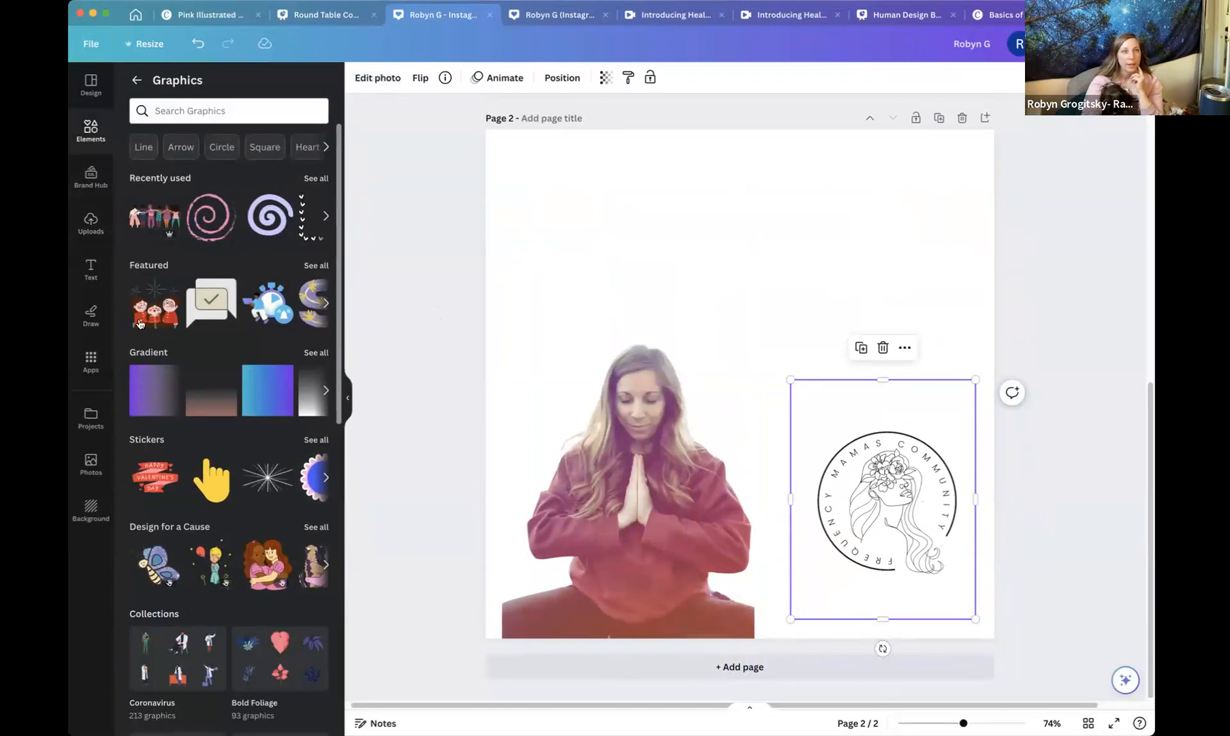
click(89, 127)
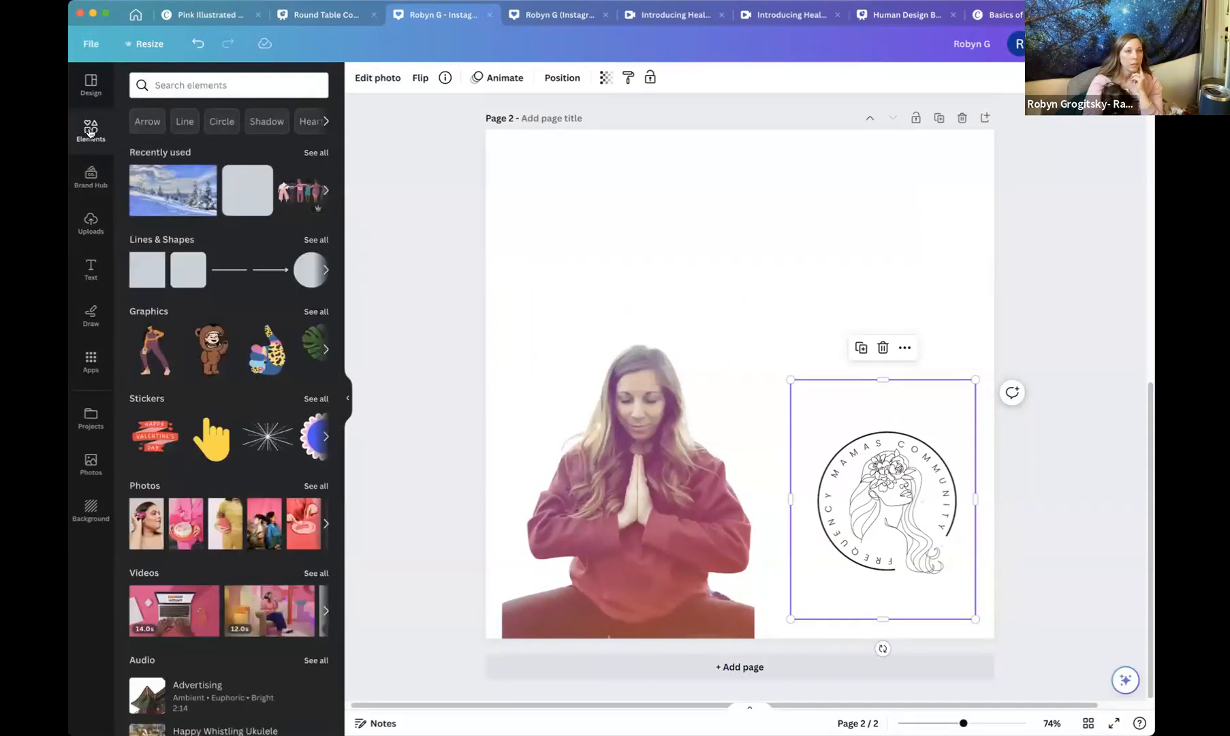
click(154, 284)
drag(719, 346, 577, 206)
drag(671, 242, 967, 249)
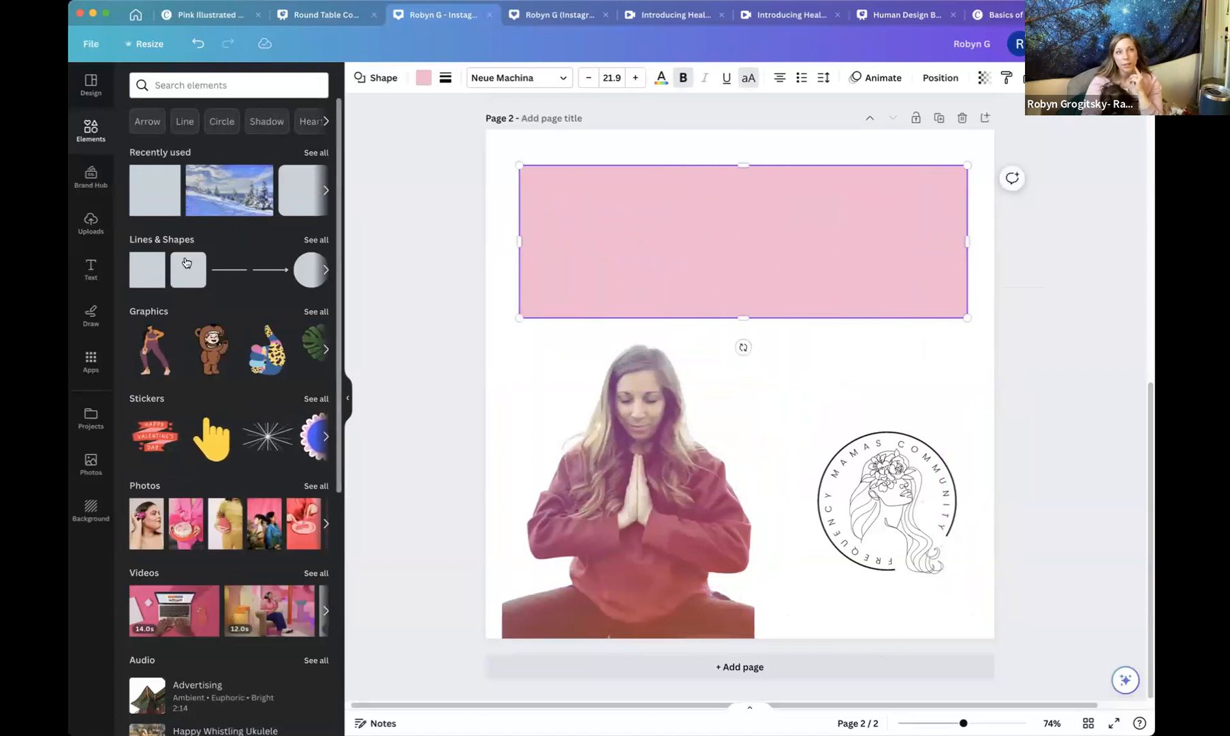
Add a second, smaller pink rectangle to the right of the photo, just above the logo.
click(145, 278)
drag(770, 393, 842, 406)
drag(810, 479, 810, 414)
drag(887, 370, 957, 372)
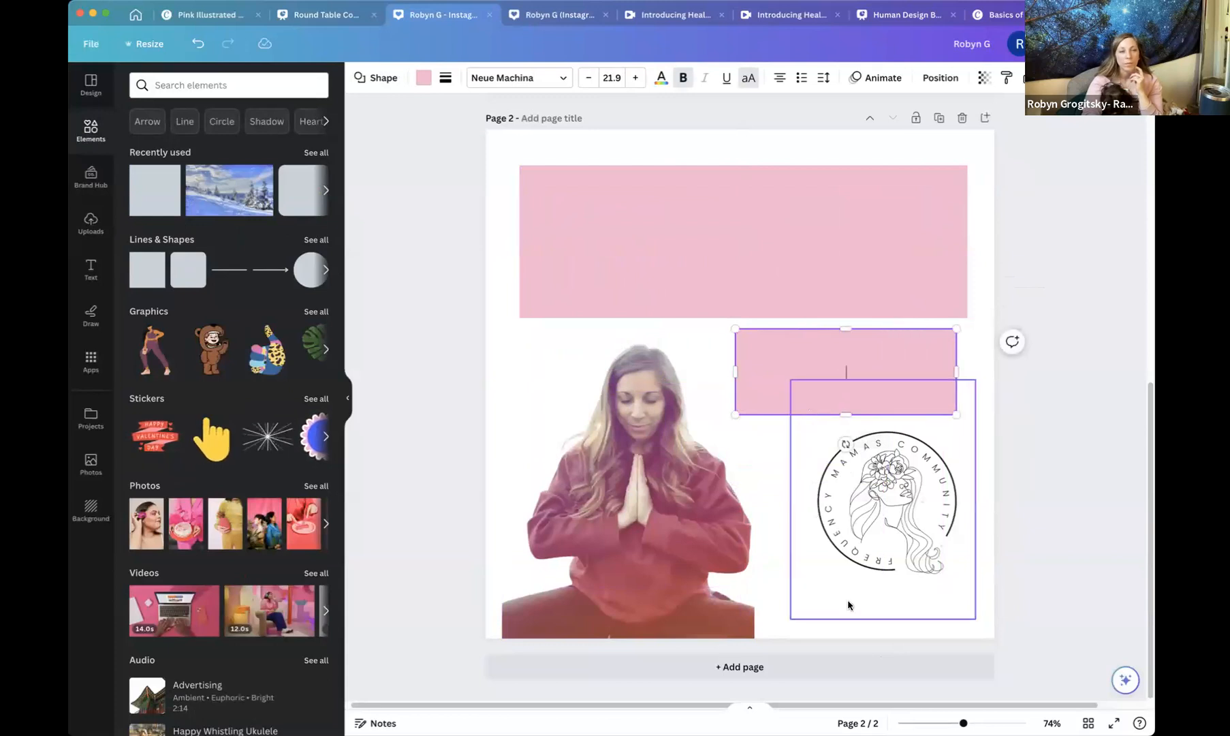
Add the Humanly Designed logo from uploads beneath the Frequency Mamas logo and nudge that logo slightly up.
click(90, 221)
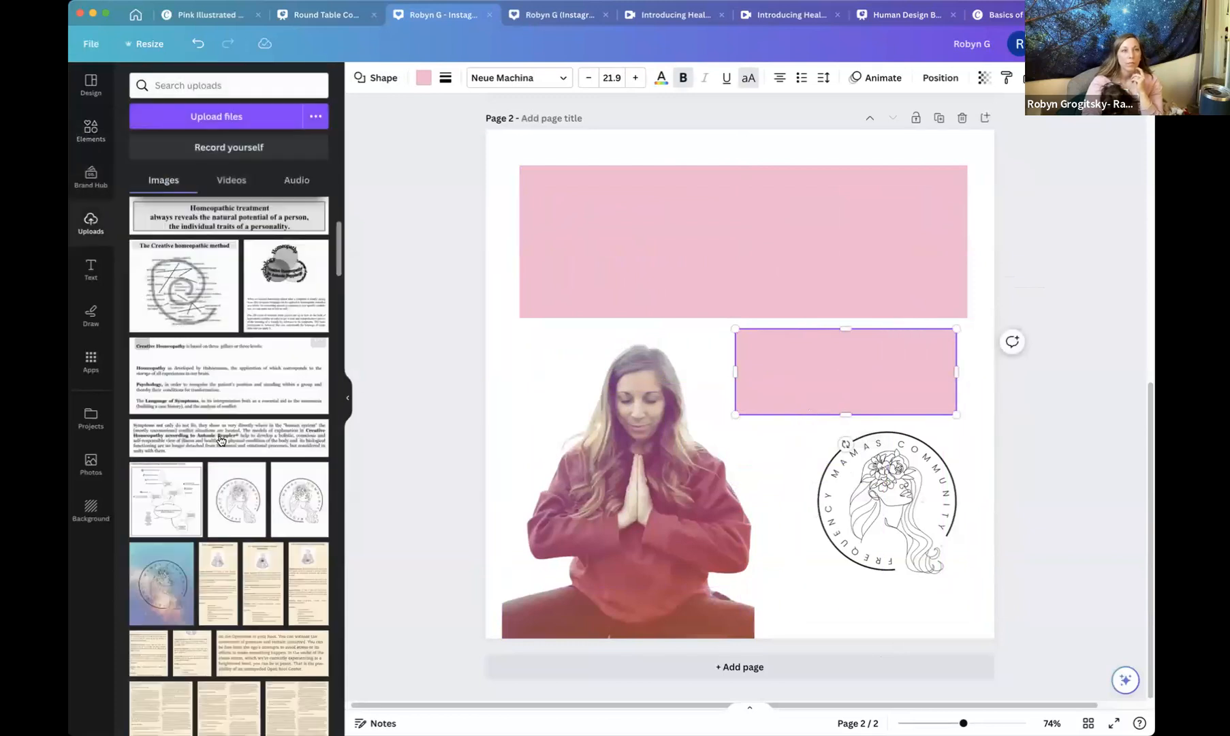
scroll(215, 453, down, 3)
scroll(216, 453, down, 10)
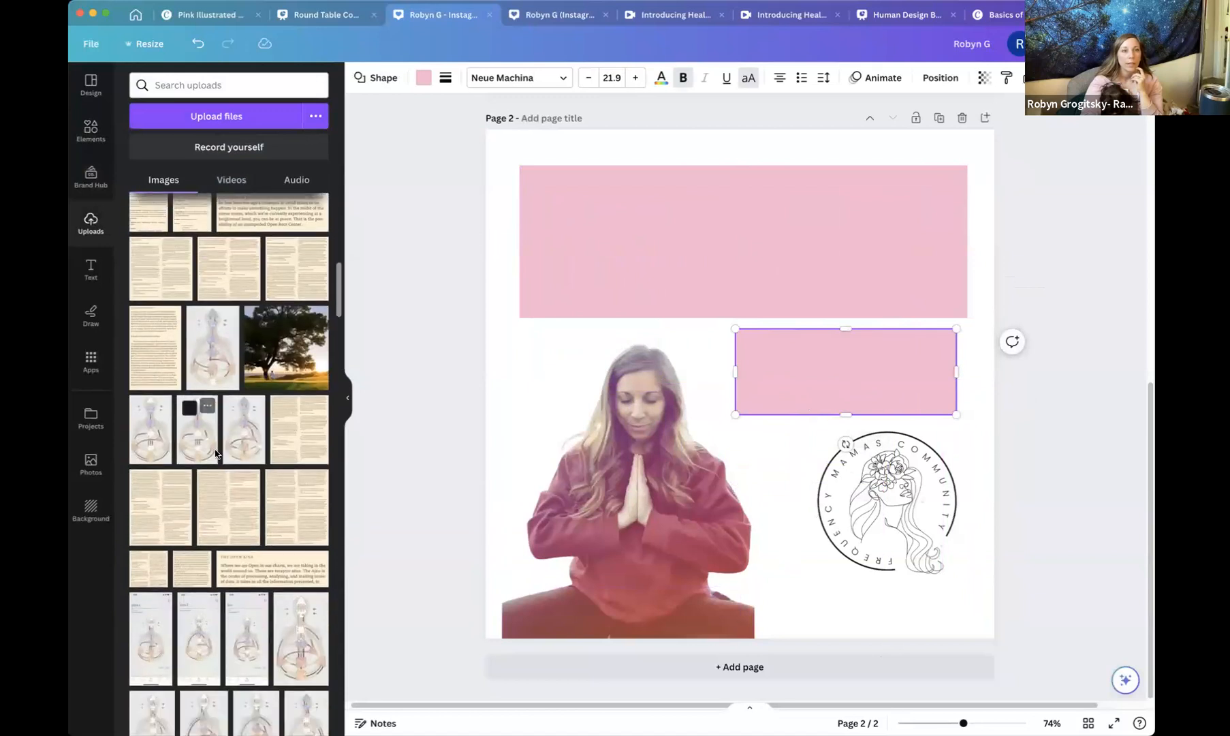
scroll(215, 455, down, 10)
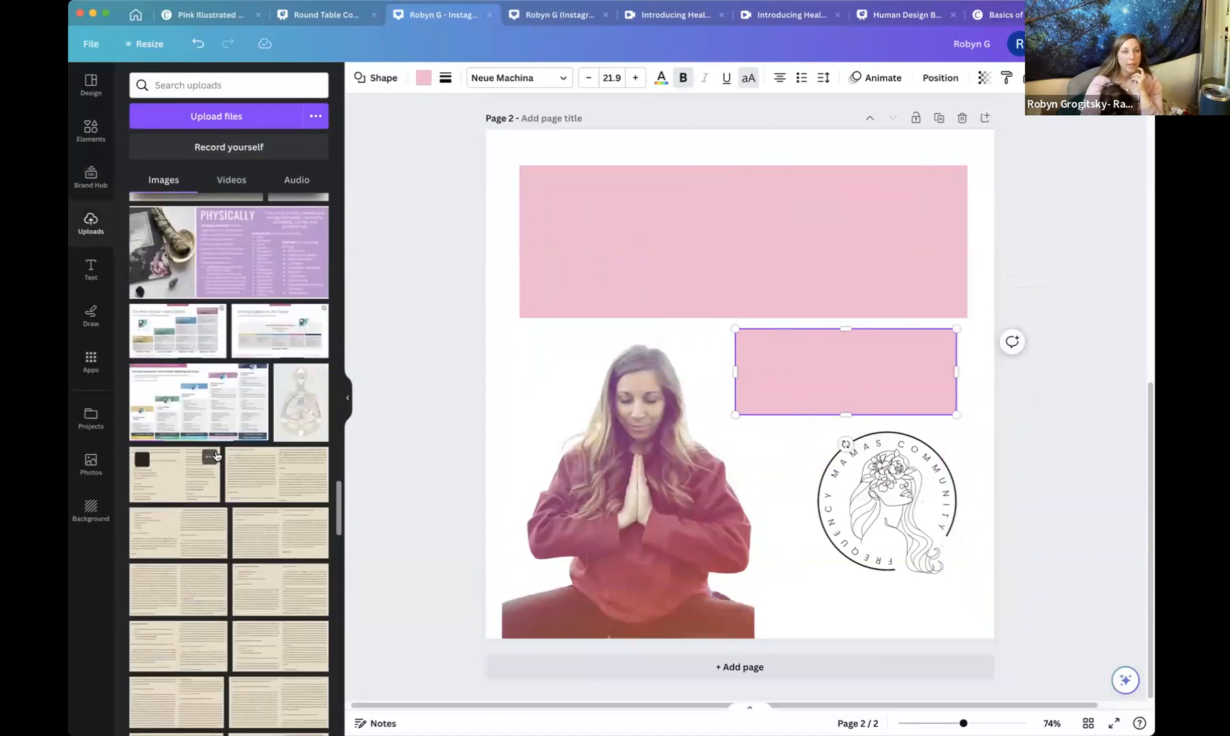
scroll(217, 454, down, 10)
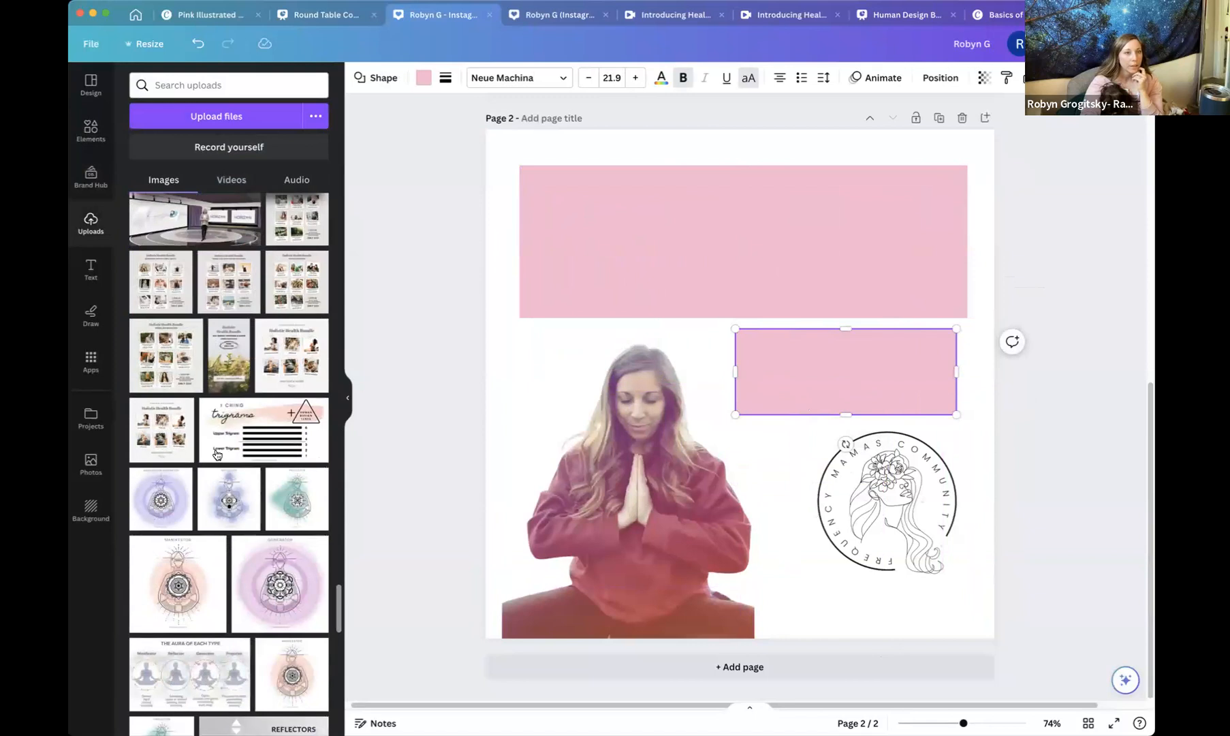
scroll(217, 454, down, 10)
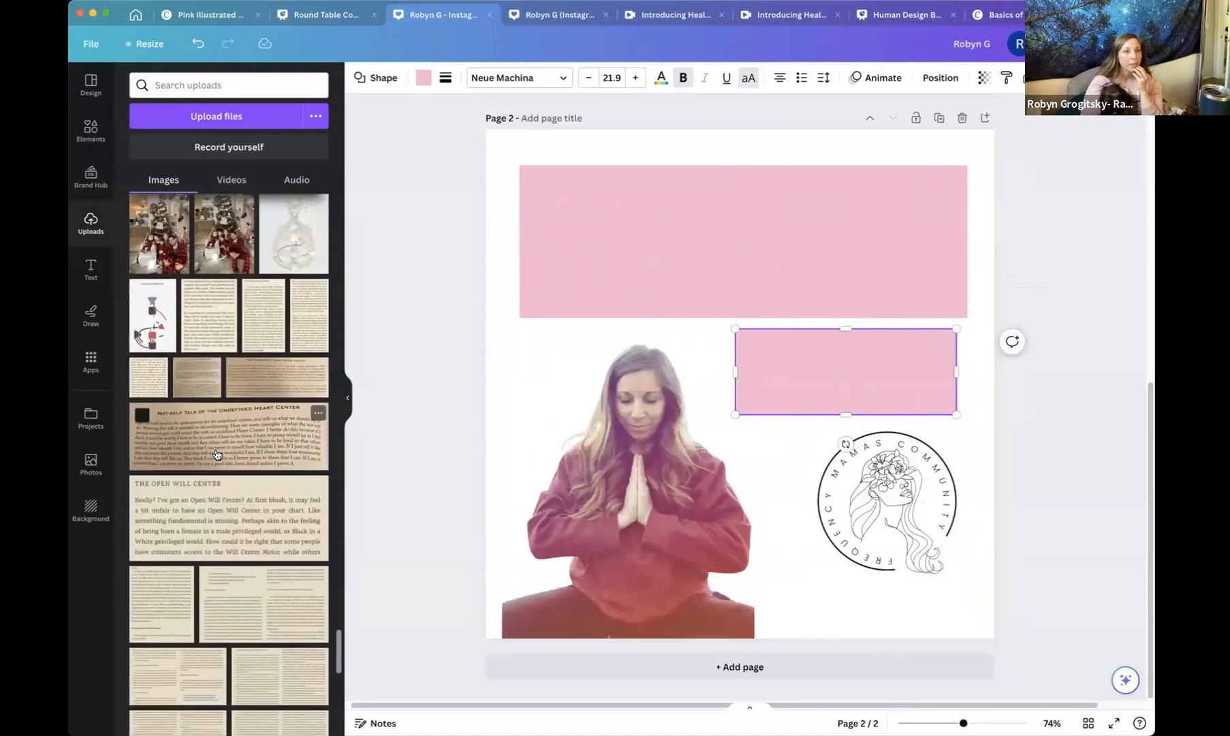
scroll(217, 454, down, 10)
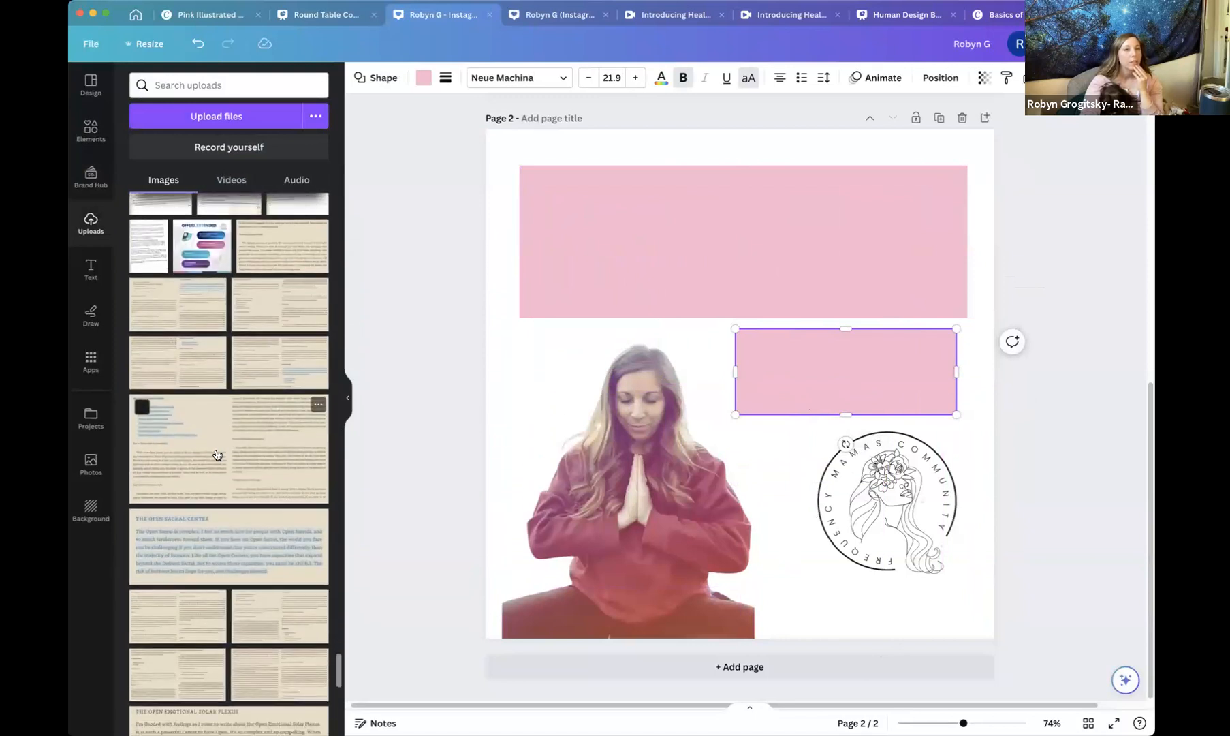
scroll(217, 454, down, 10)
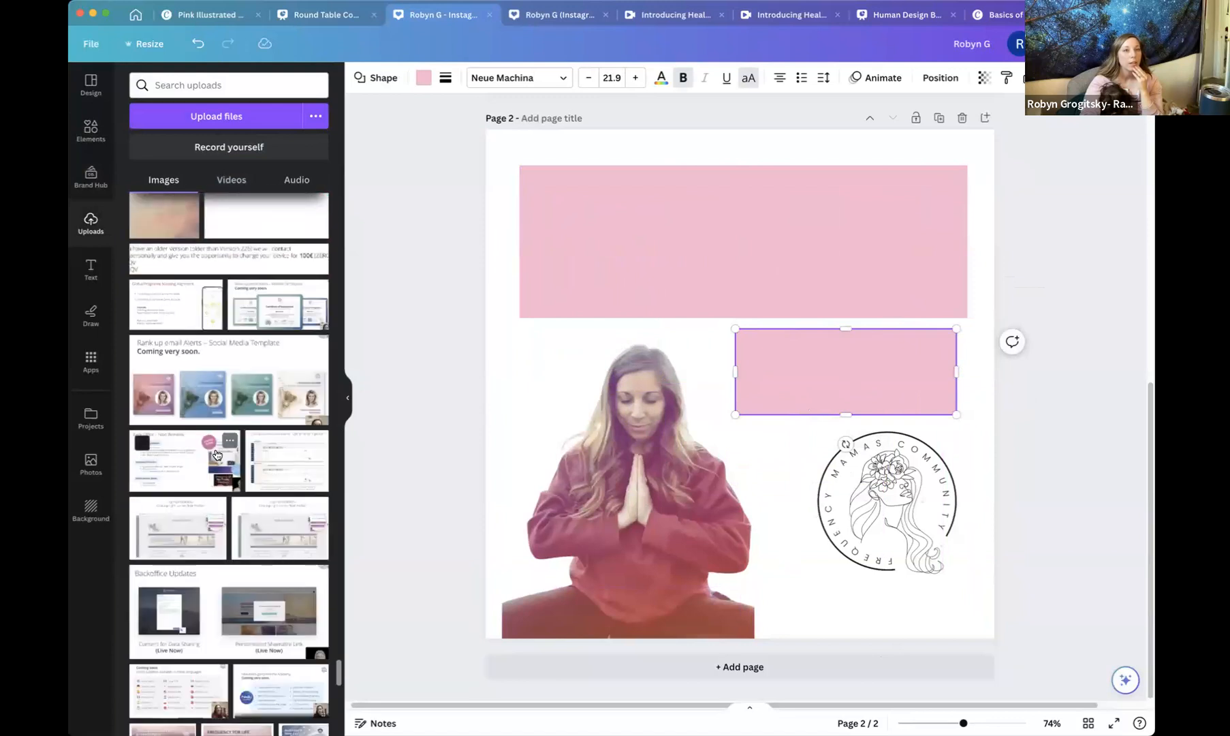
scroll(183, 326, down, 10)
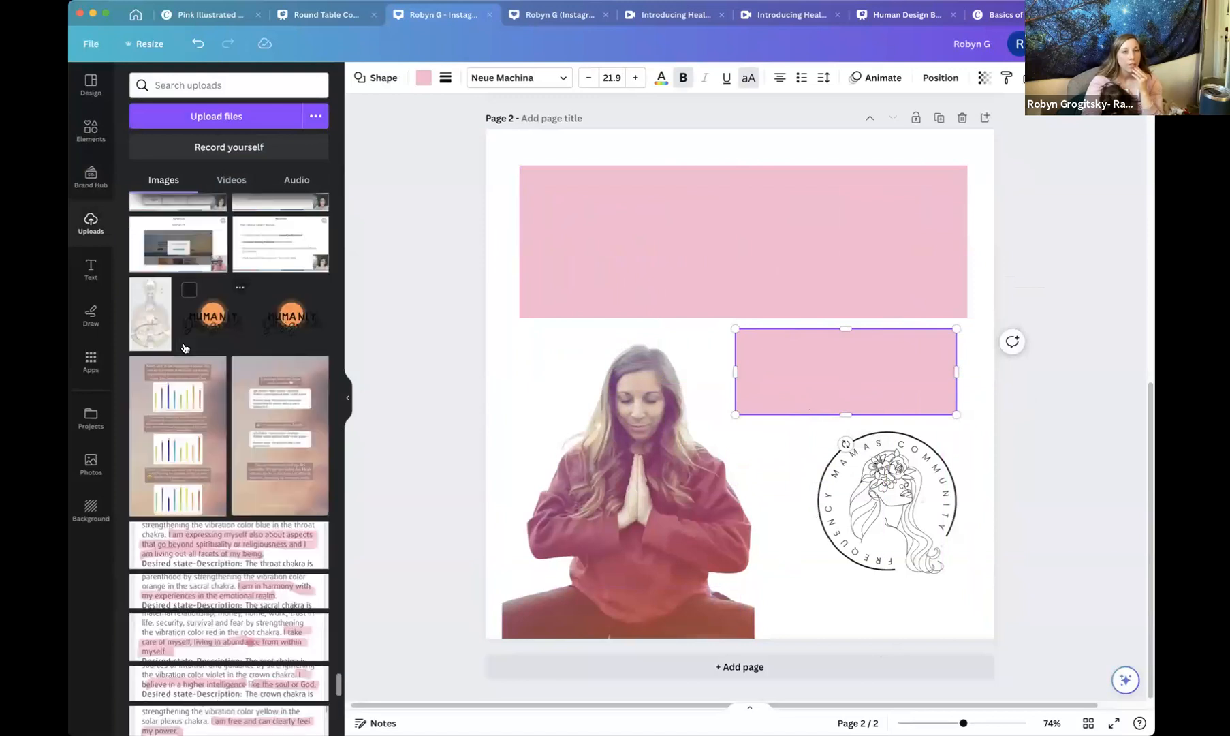
scroll(184, 348, down, 2)
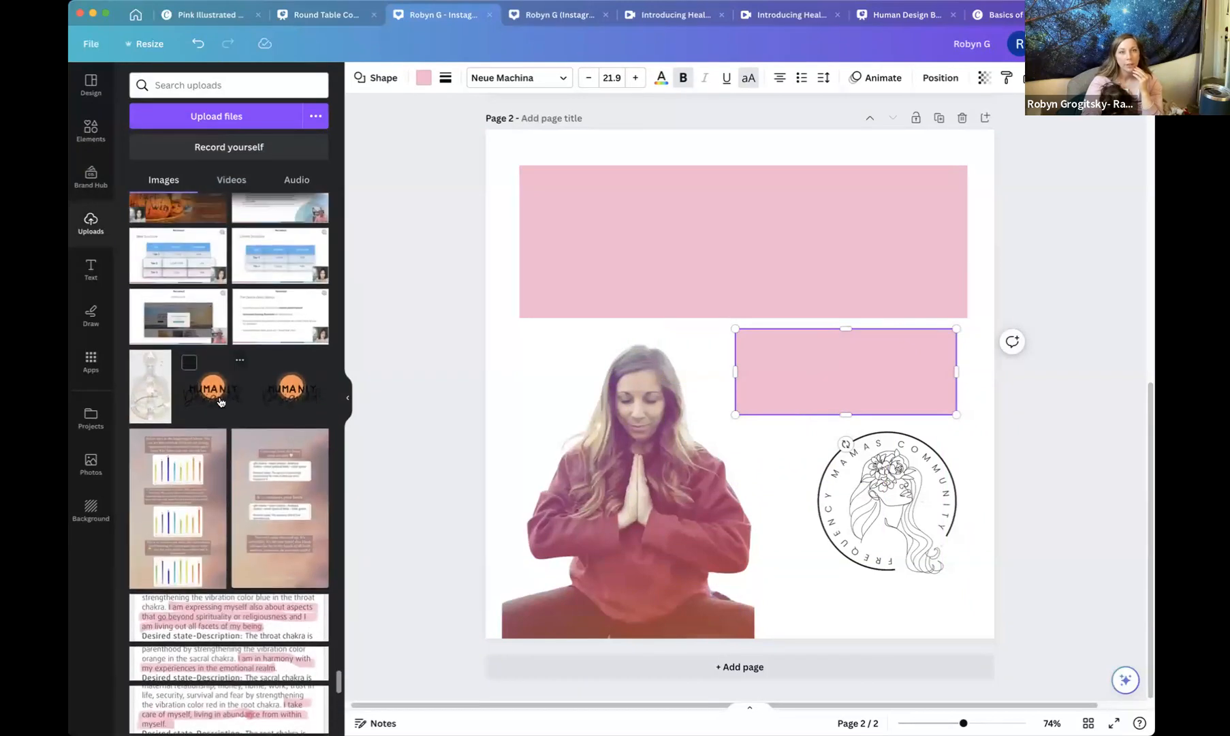
click(220, 402)
drag(729, 385, 868, 557)
drag(735, 414, 860, 540)
drag(923, 603, 838, 583)
drag(909, 491, 912, 472)
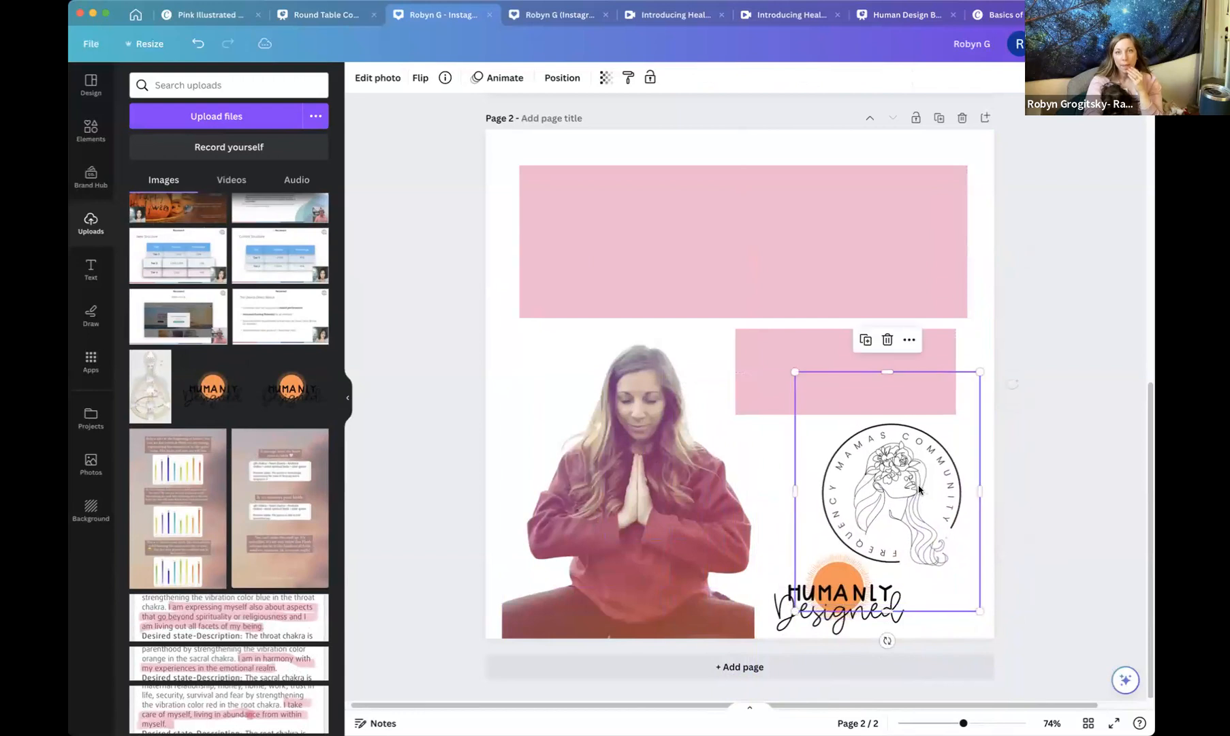
Search element photos for wildflowers and place a yellow wildflower field photo on the page.
click(496, 334)
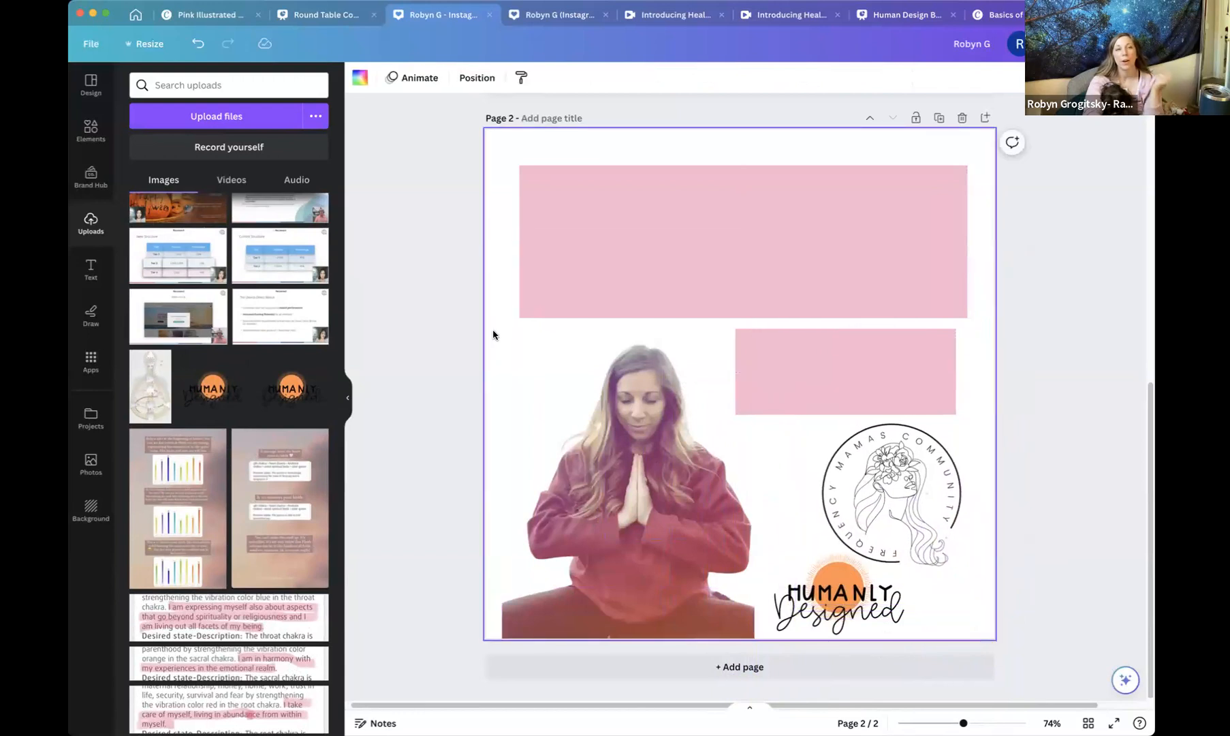
click(86, 136)
click(206, 84)
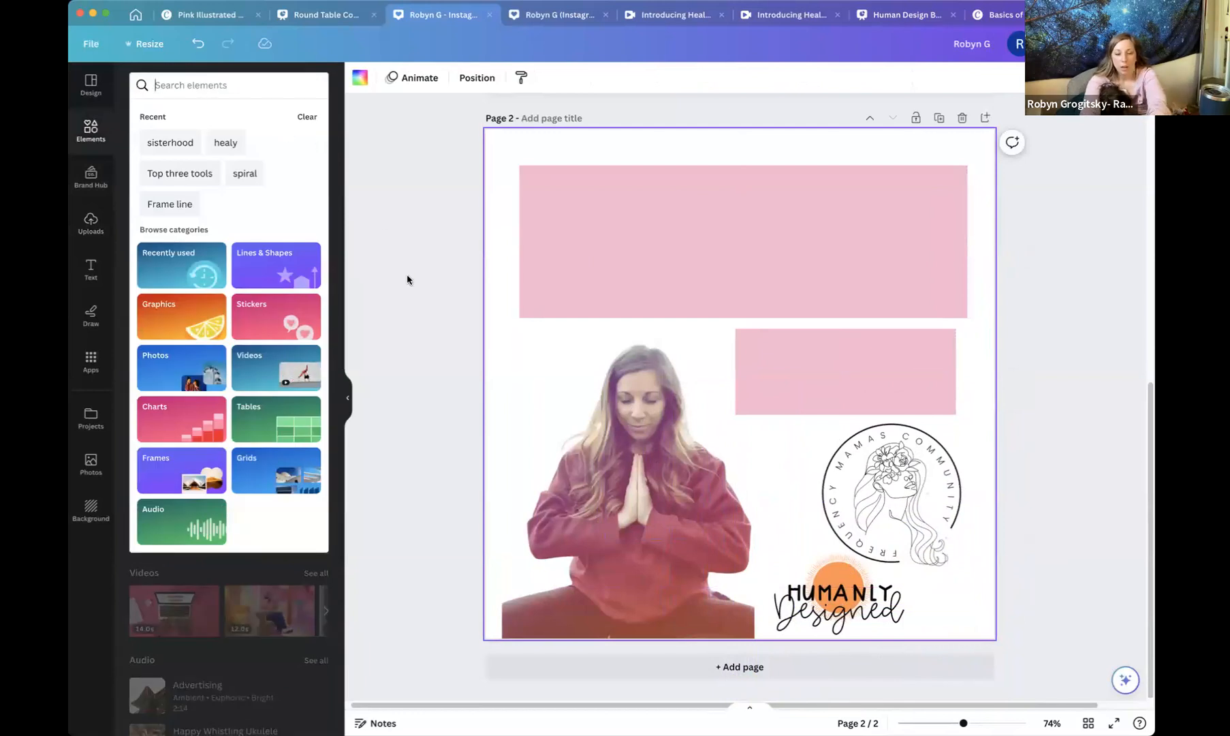
text(wild)
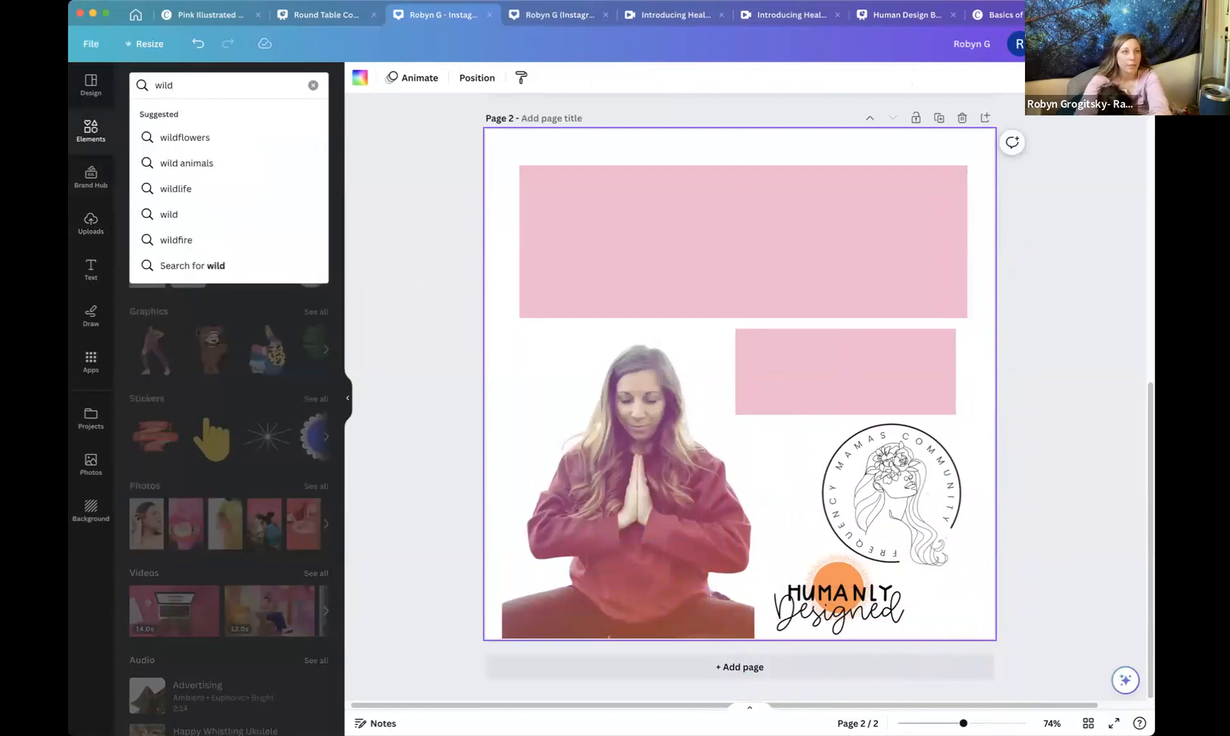
click(163, 139)
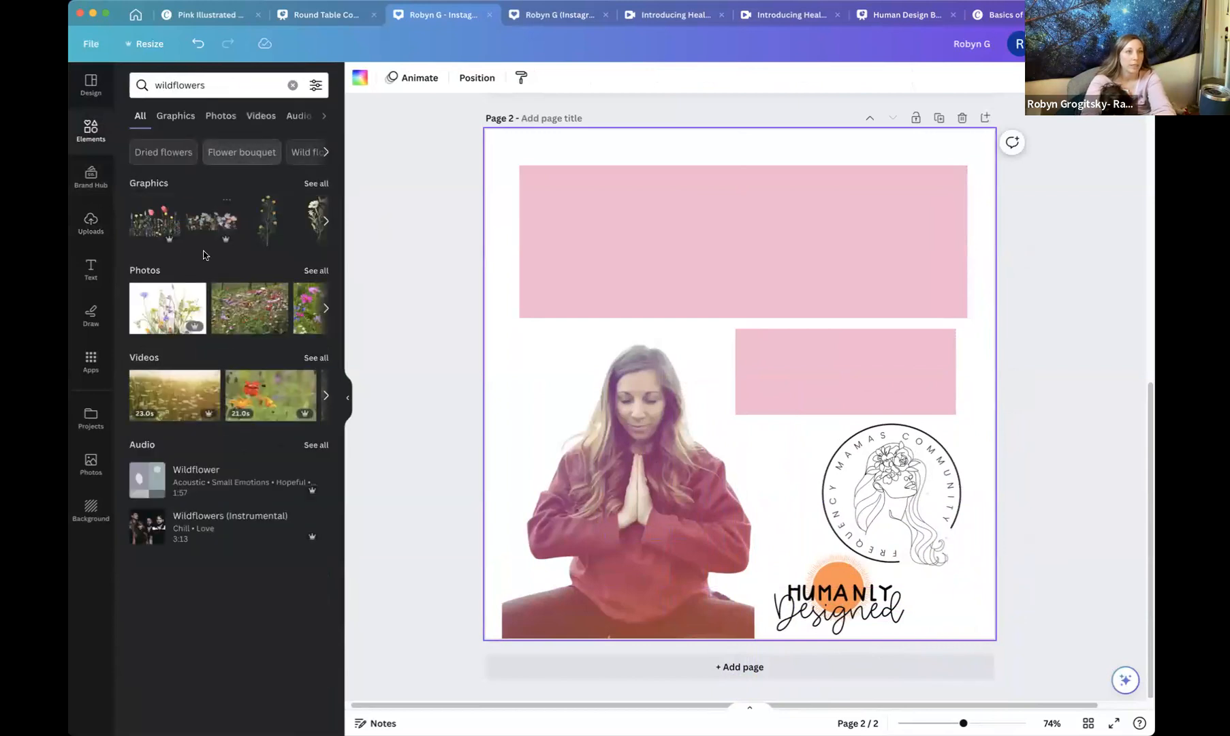
click(315, 271)
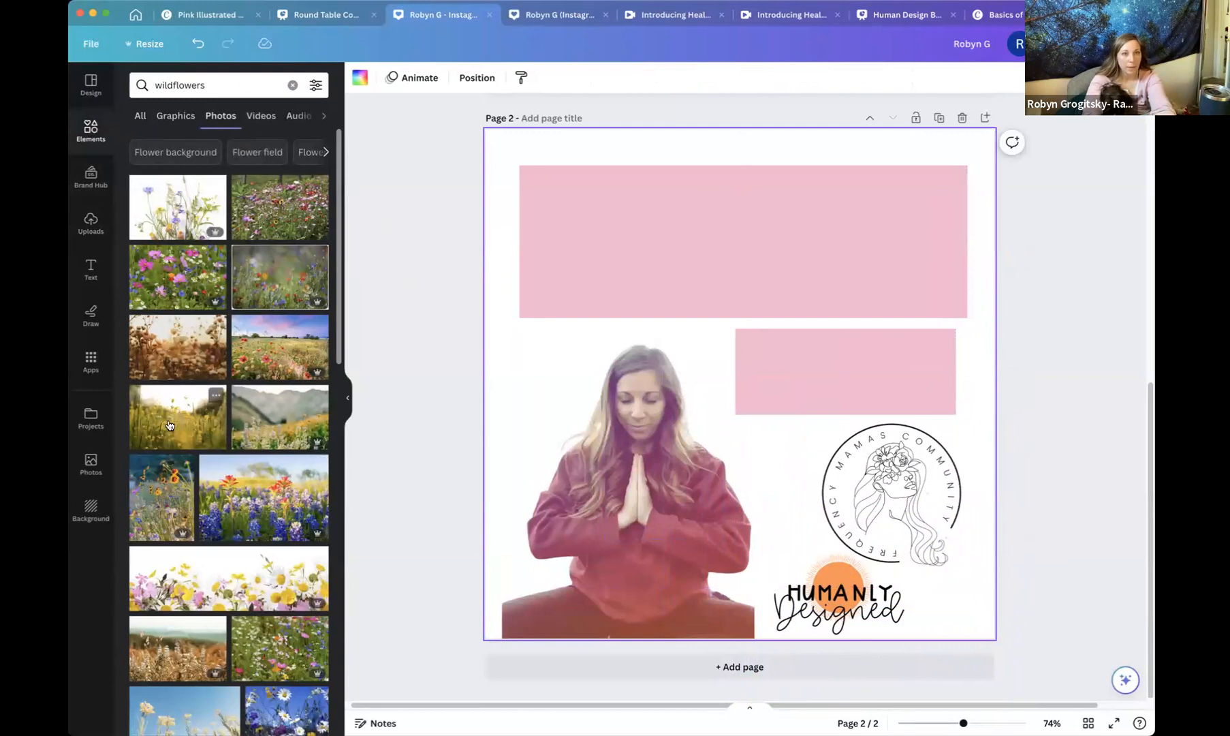
drag(487, 422, 302, 437)
drag(438, 406, 493, 407)
click(512, 395)
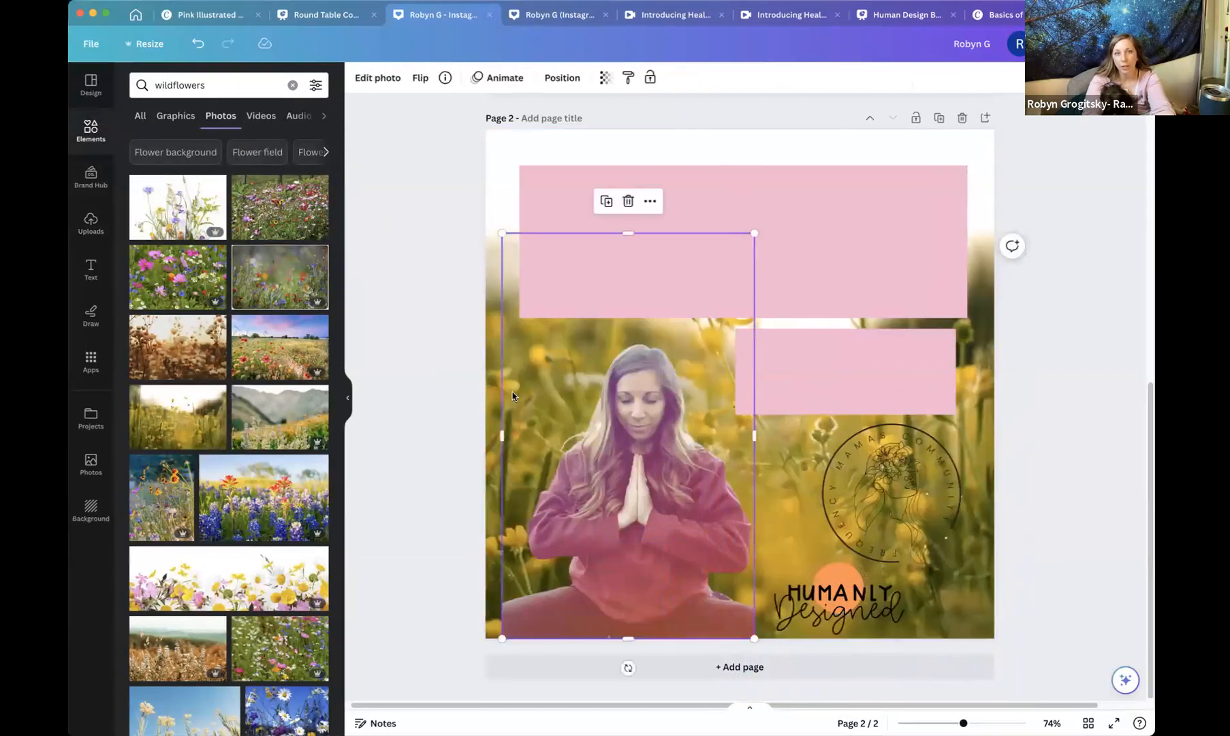
Set the wildflower photo as the page background and shift it within its frame.
double_click(493, 384)
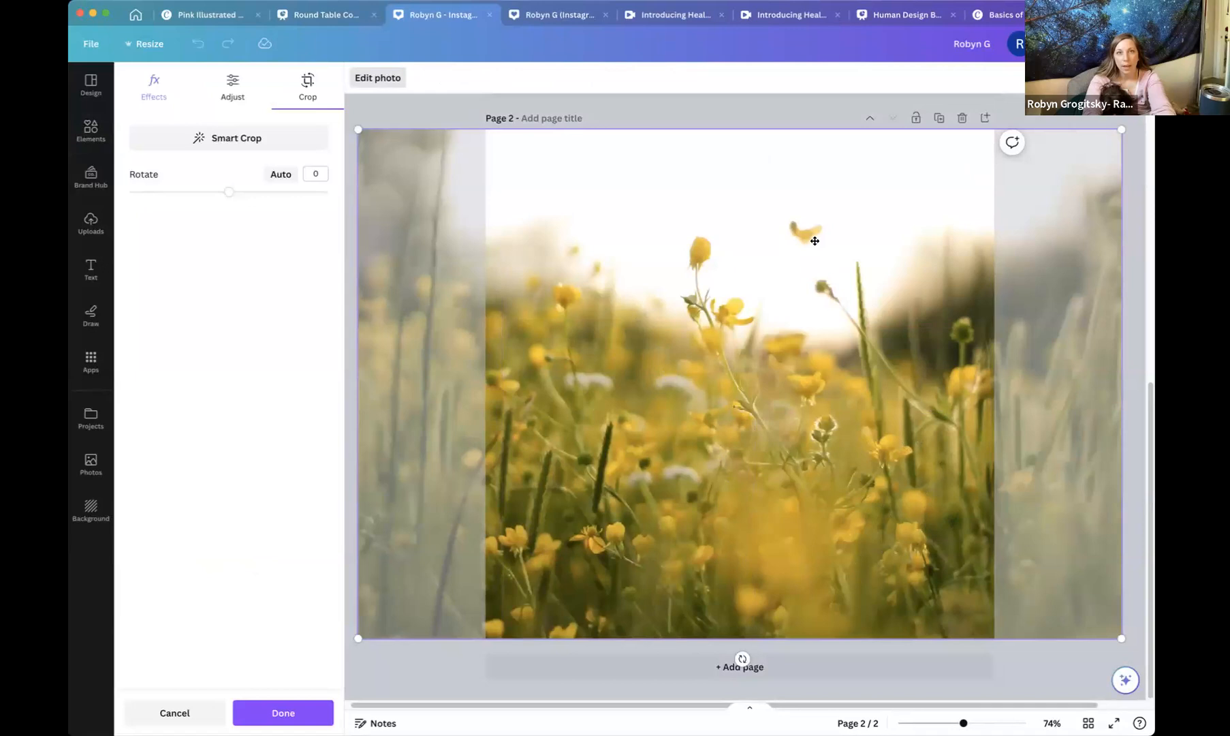
drag(641, 215, 750, 229)
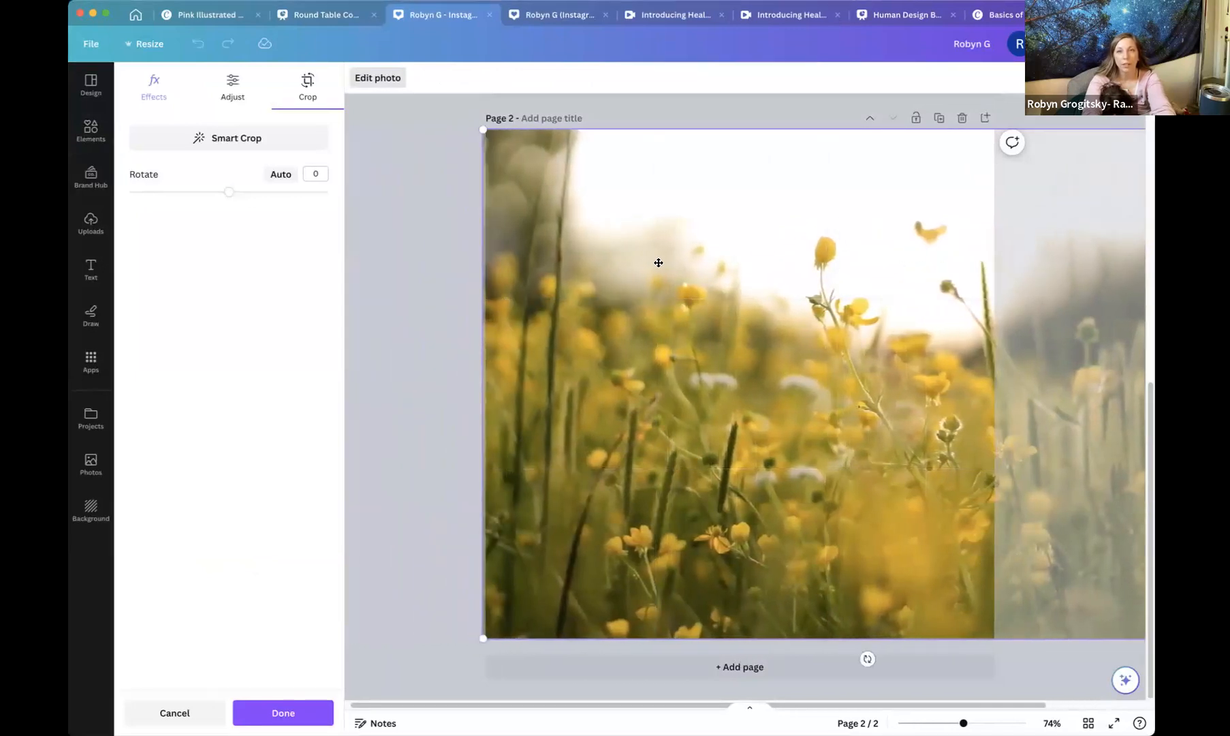
click(420, 164)
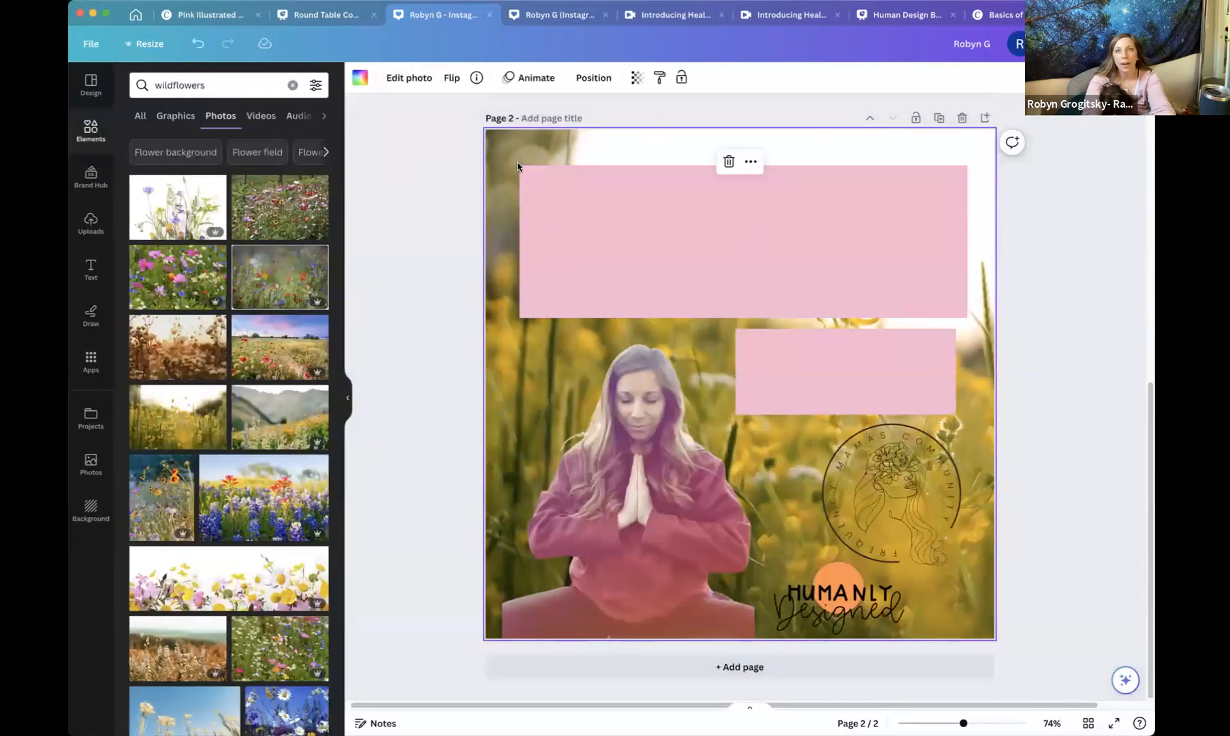
Set the background photo's transparency to 49.
click(639, 79)
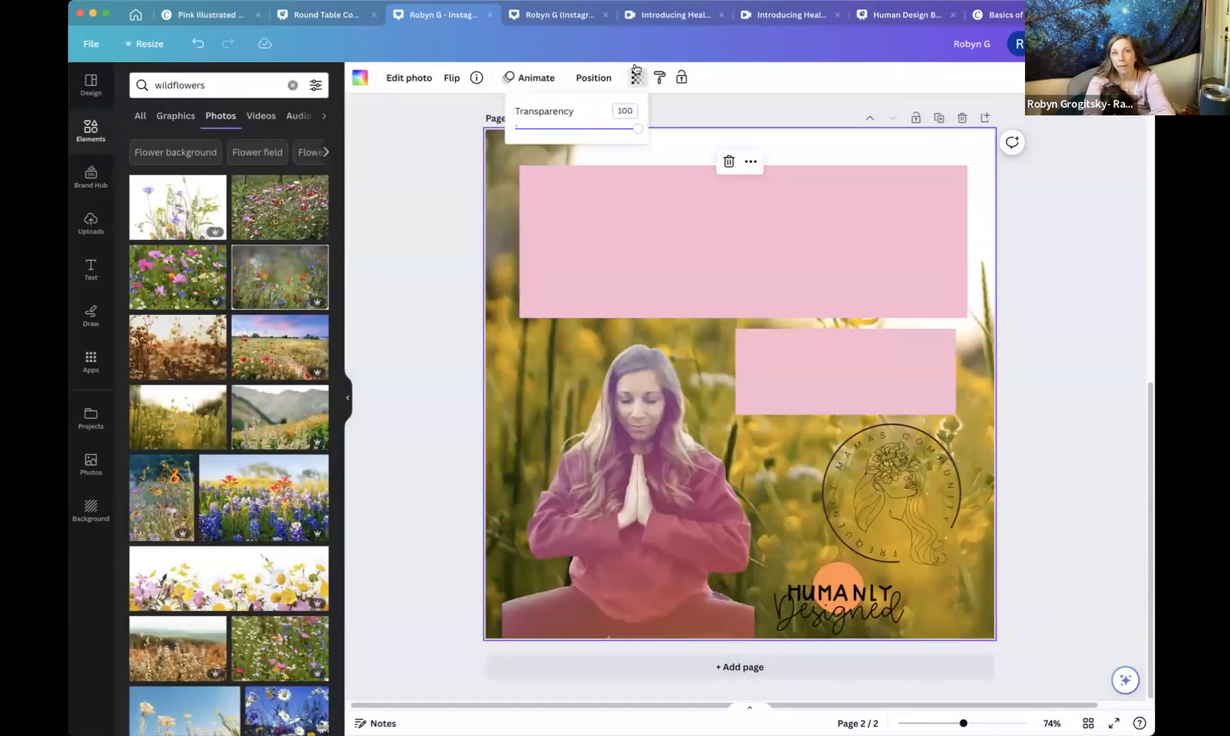
drag(640, 134, 575, 141)
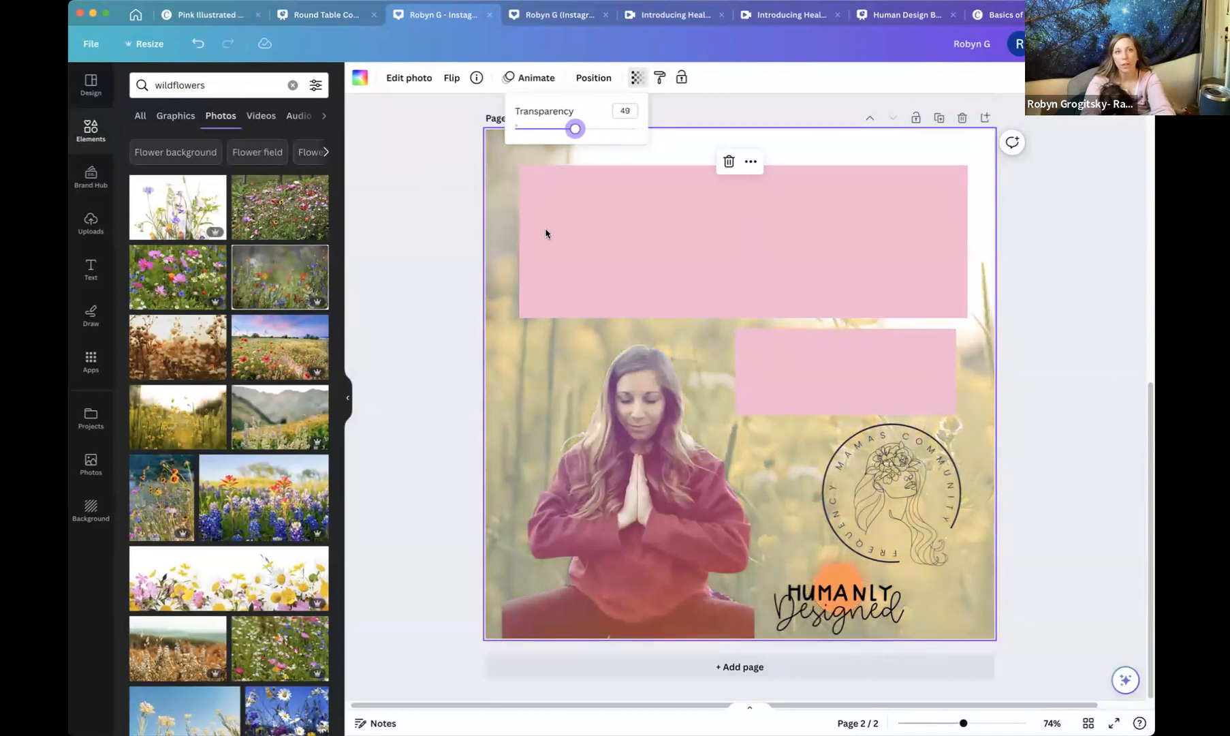
Set the top pink rectangle's transparency to 55.
click(564, 237)
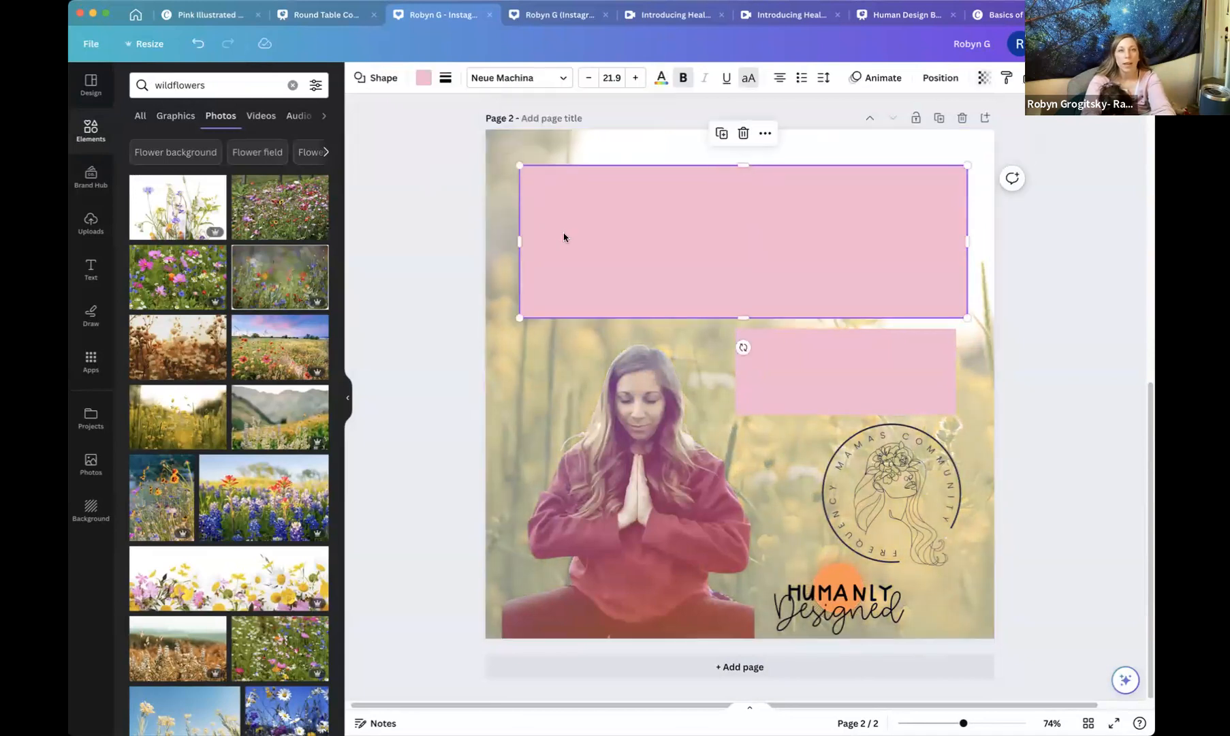
click(984, 79)
drag(986, 129, 929, 139)
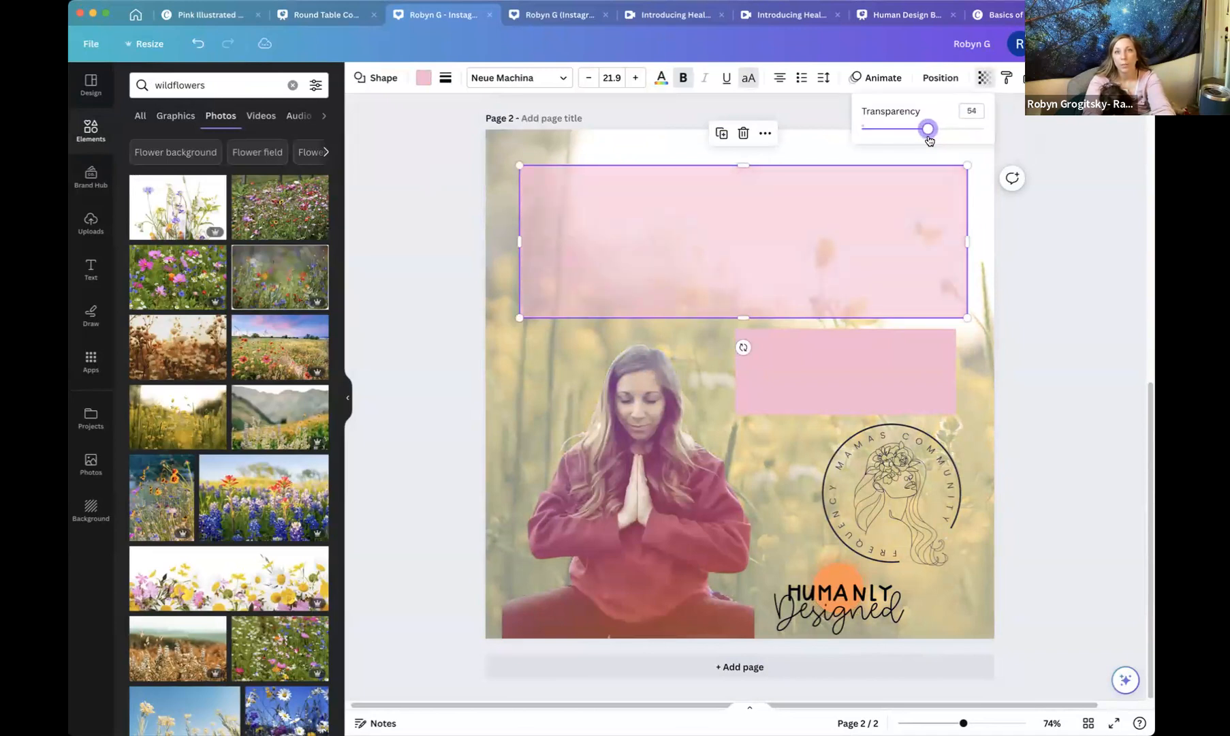
Set the smaller pink rectangle's transparency to 52.
click(860, 356)
click(984, 79)
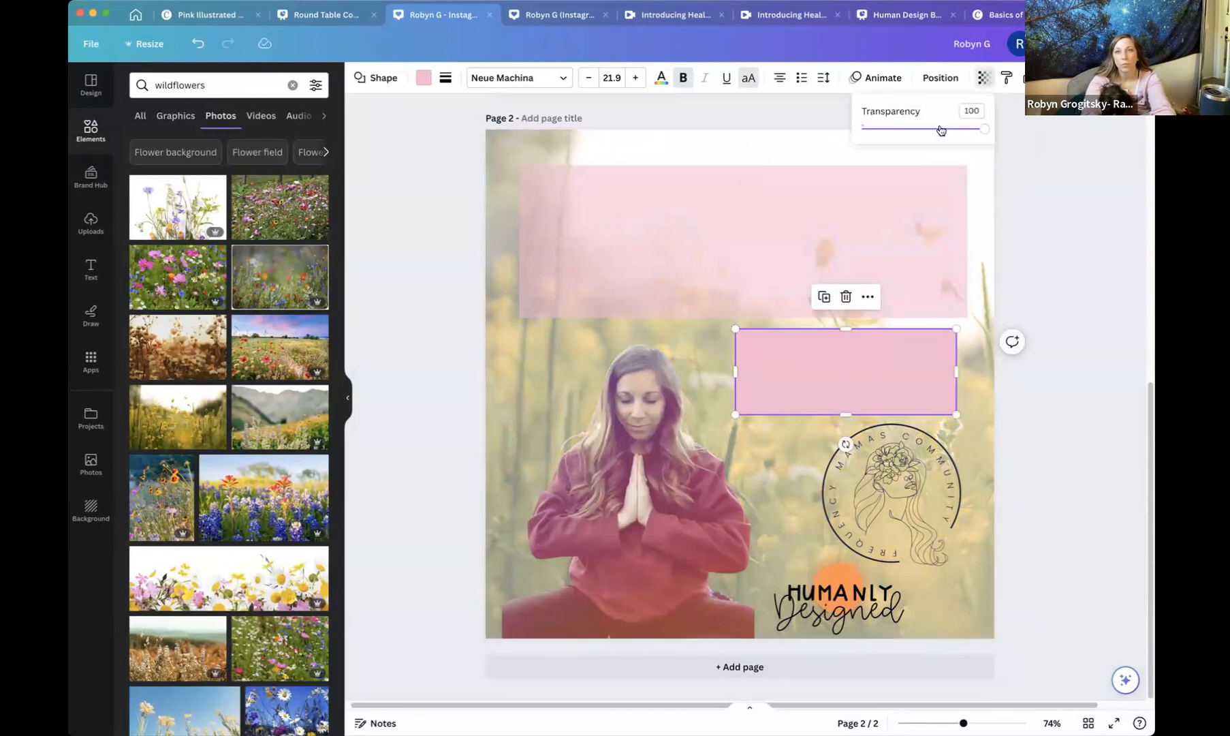
drag(986, 134, 927, 143)
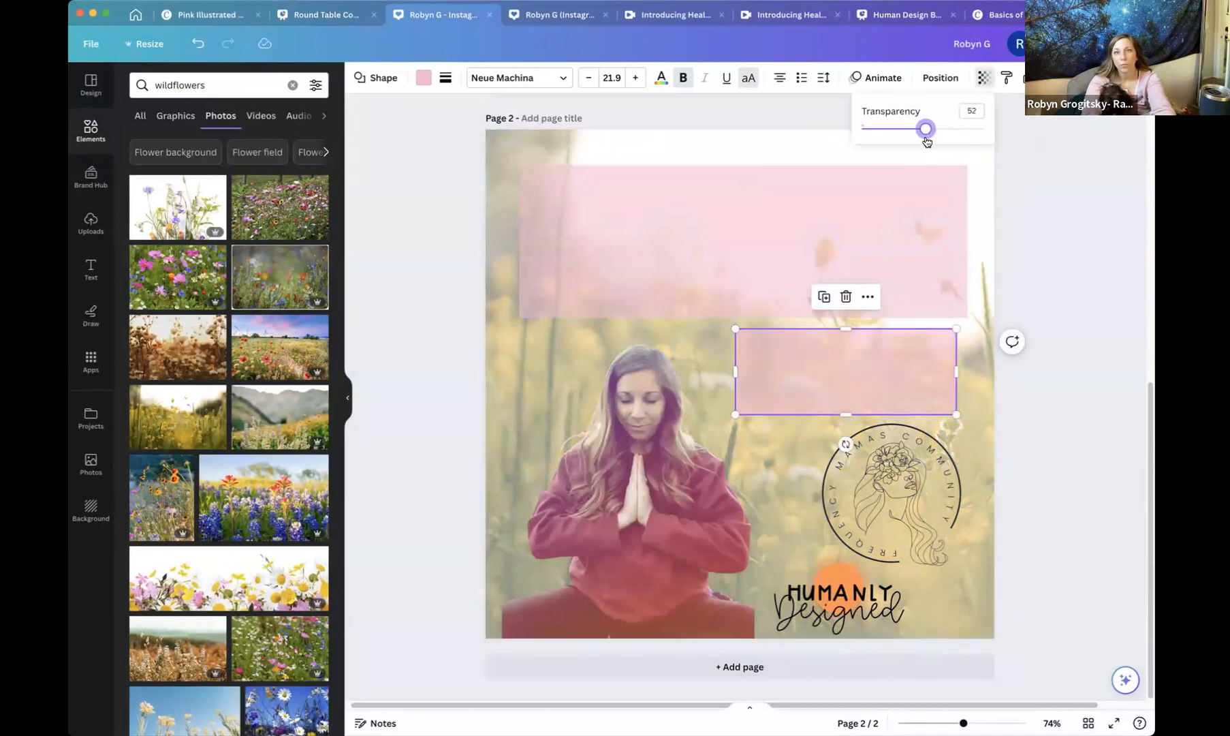
click(403, 219)
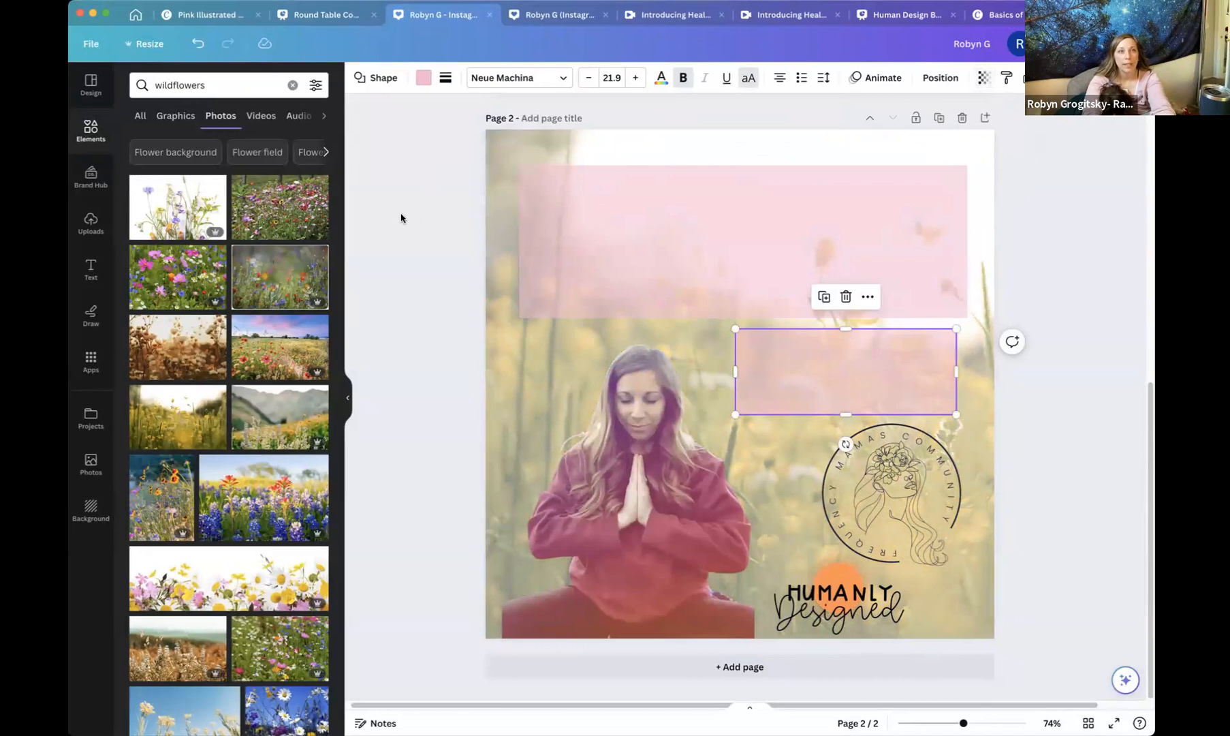
Add a subheading text box and move it into the top pink rectangle.
click(90, 269)
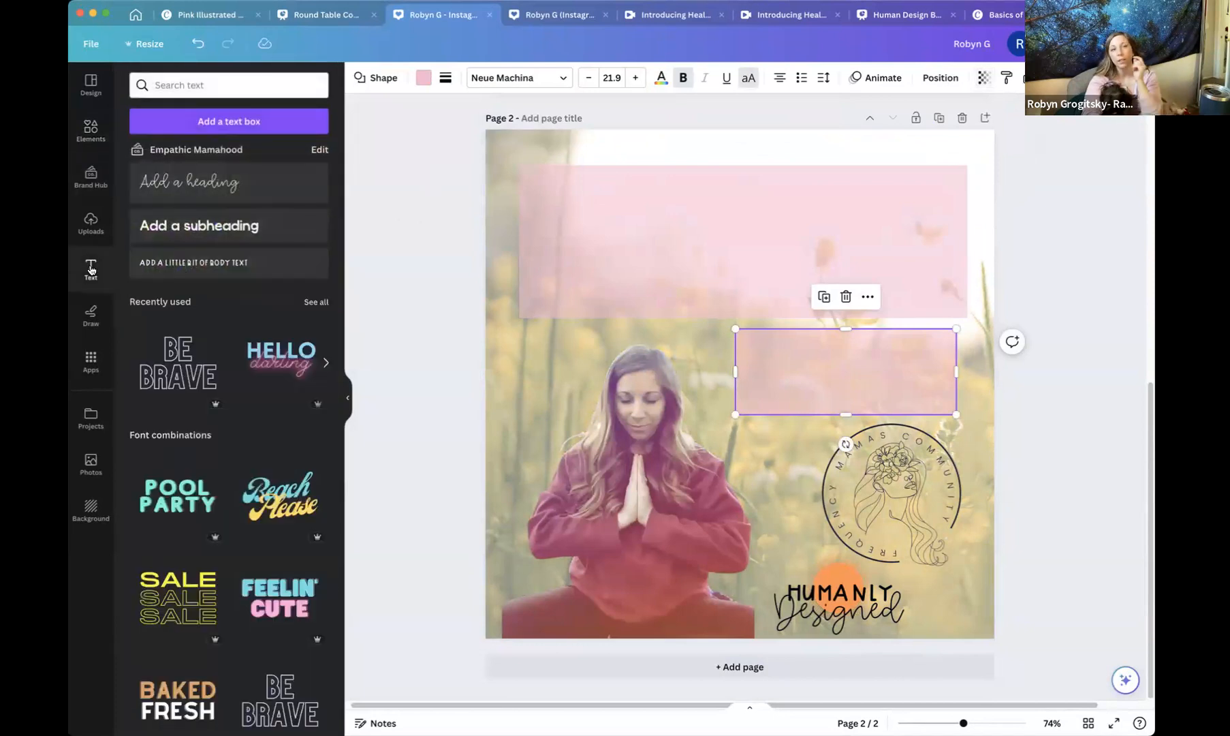
scroll(191, 394, down, 3)
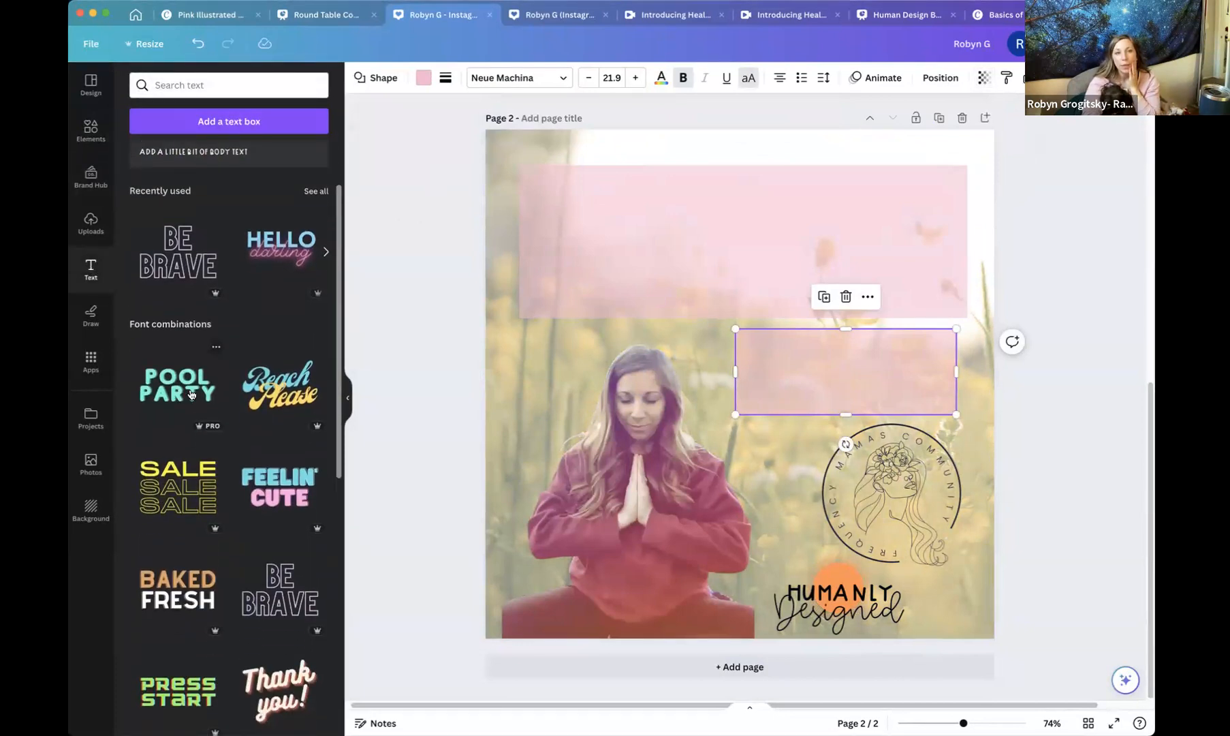
scroll(195, 481, down, 5)
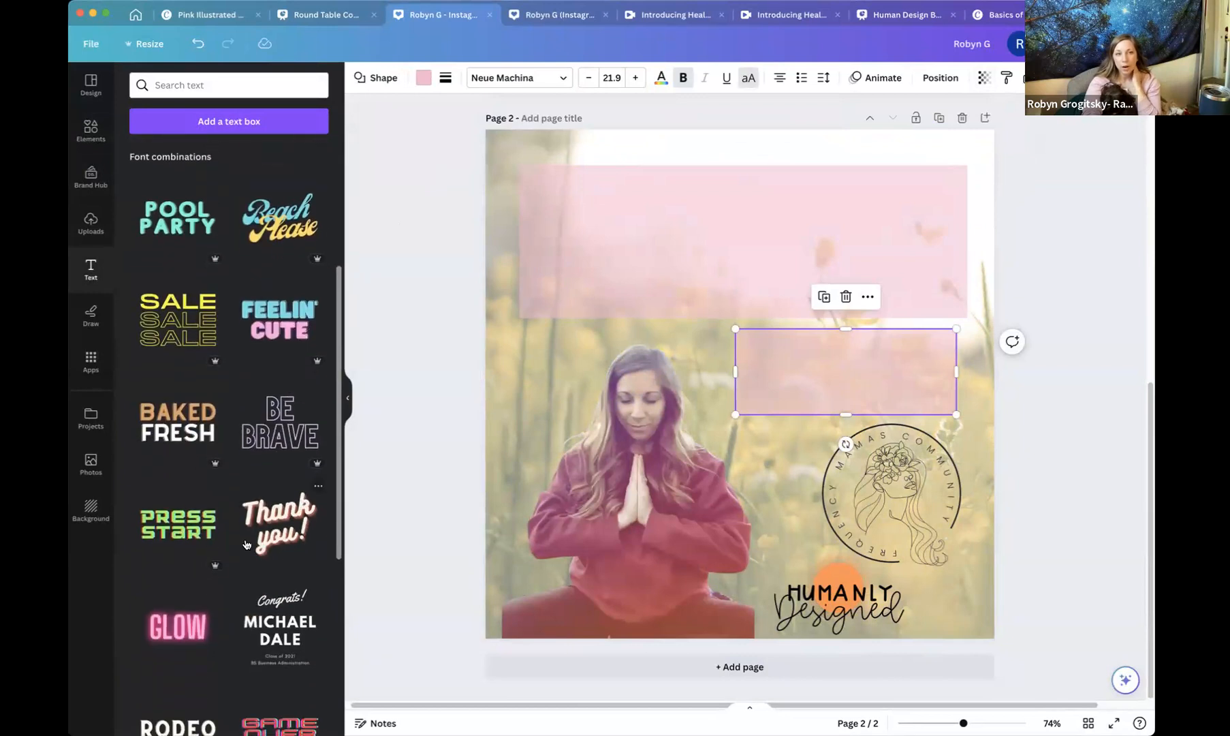
scroll(199, 504, up, 6)
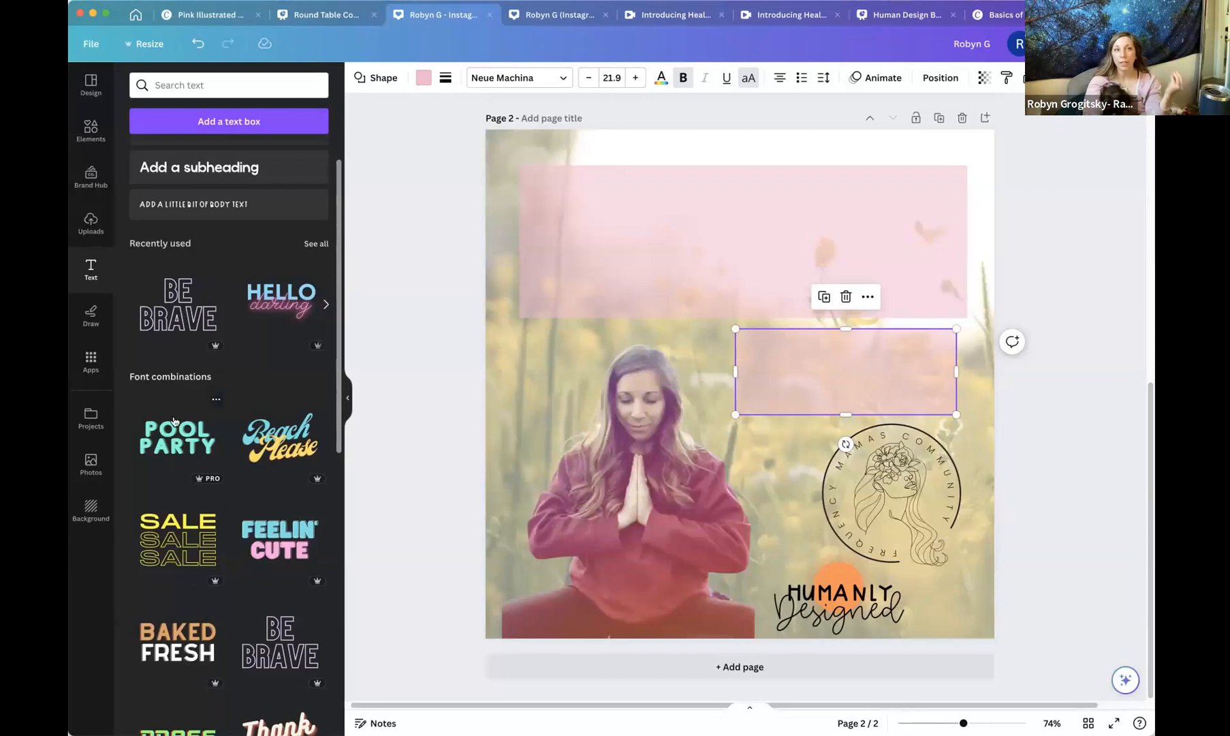
scroll(223, 381, up, 2)
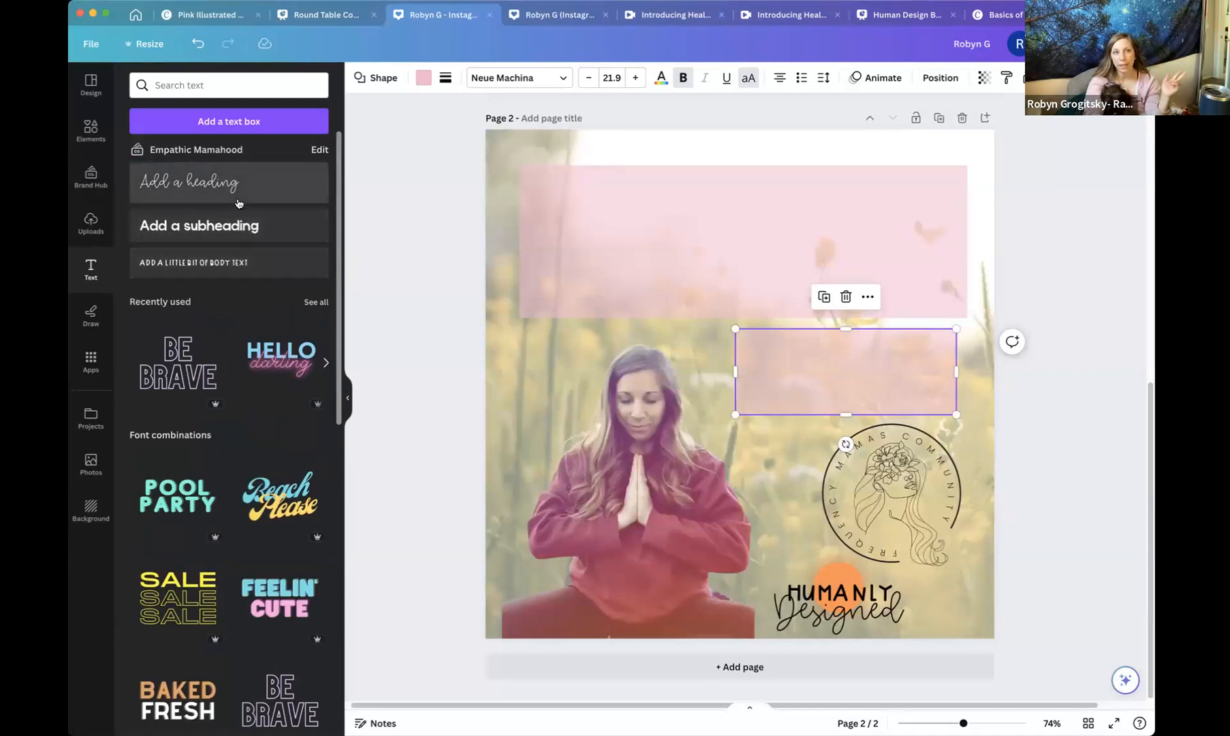
click(232, 225)
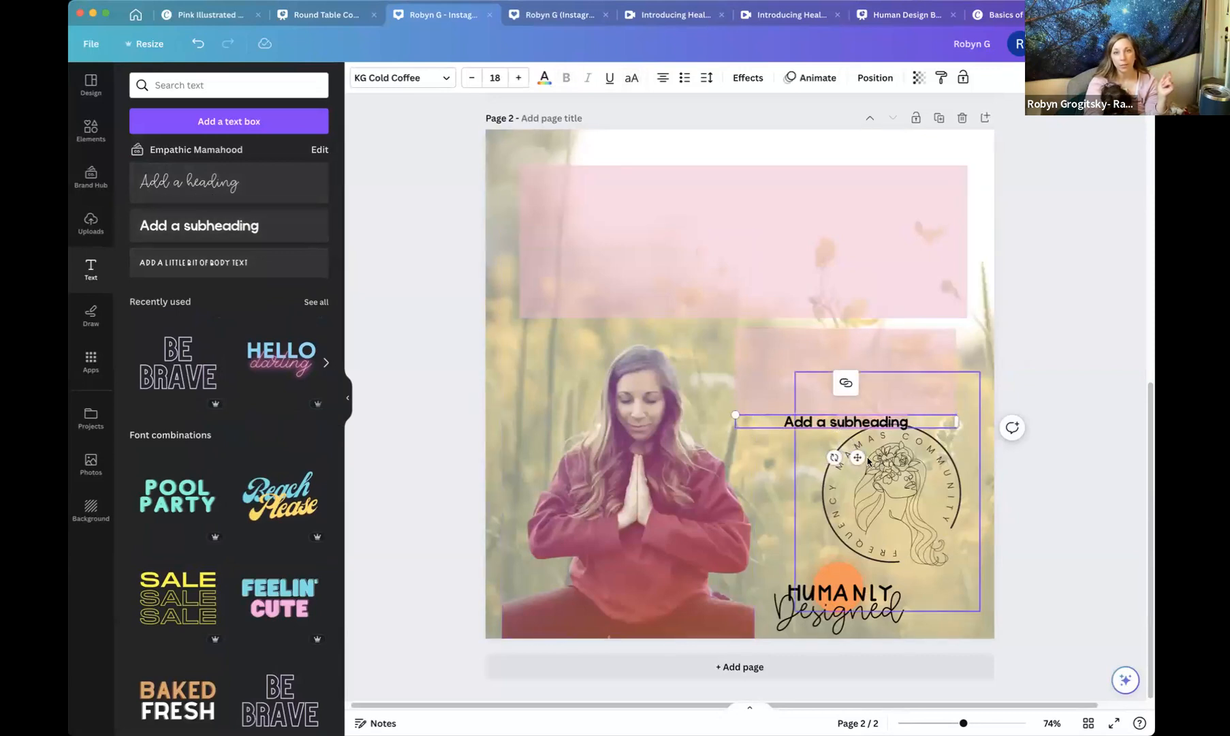
drag(856, 458, 751, 251)
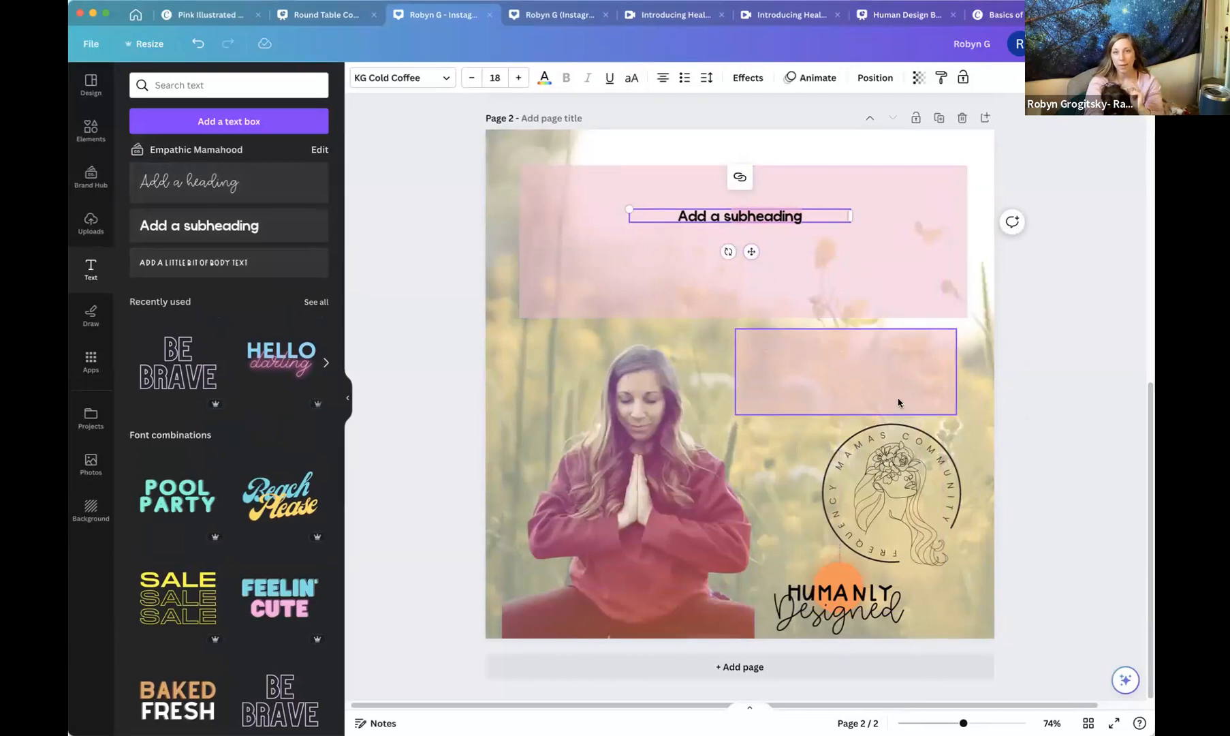
Enlarge the woman's photo slightly and nudge it upward.
click(629, 464)
drag(496, 638, 454, 644)
drag(630, 548, 630, 520)
click(1001, 494)
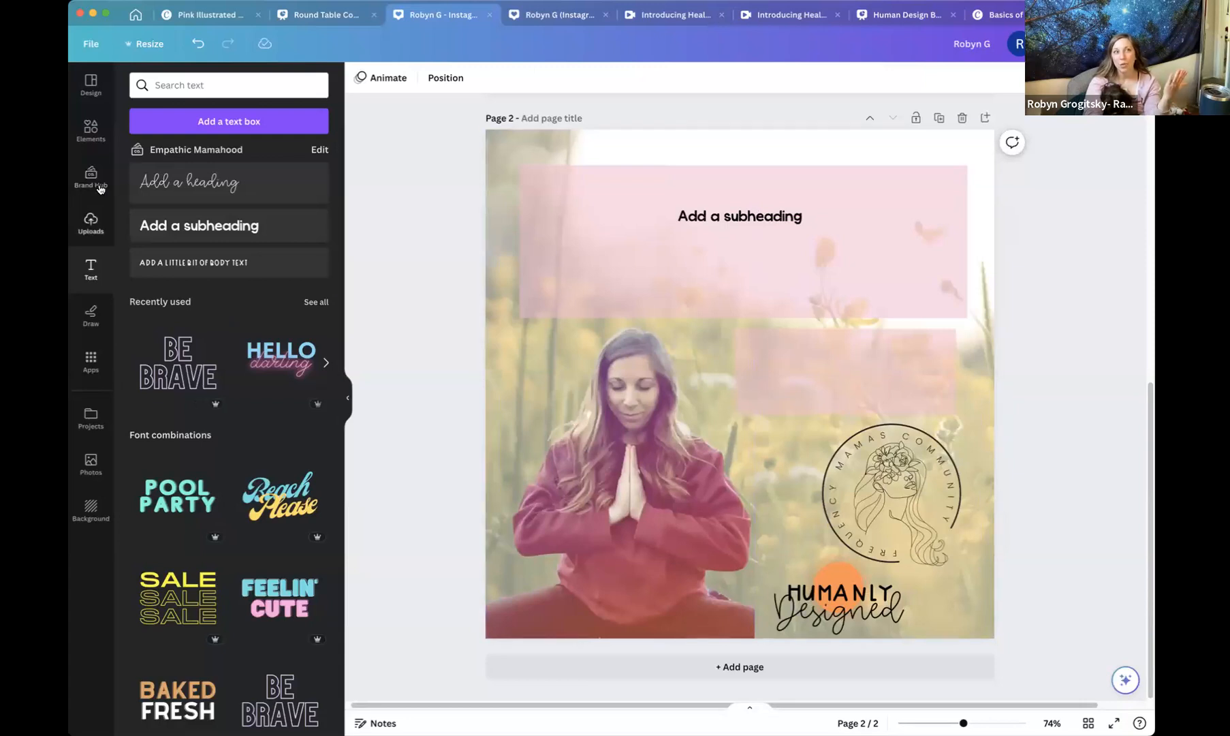
Clear the template search and browse the Instagram post templates.
click(91, 98)
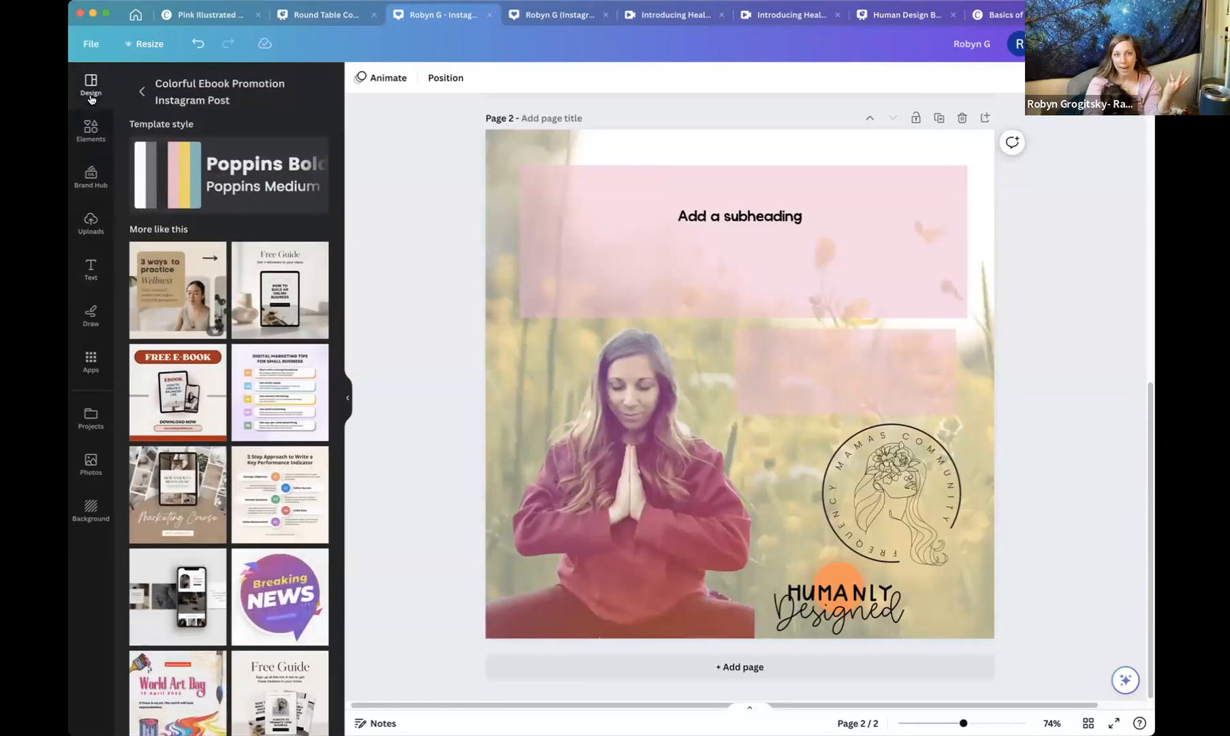
click(142, 90)
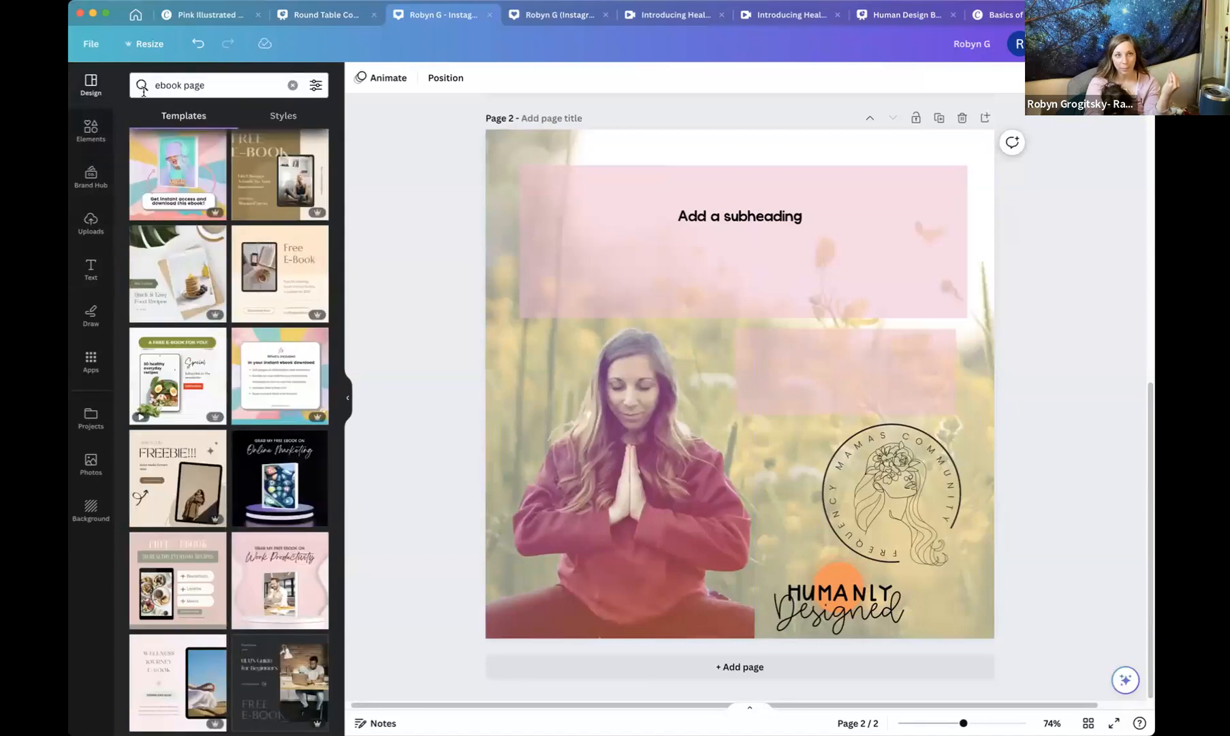
click(144, 90)
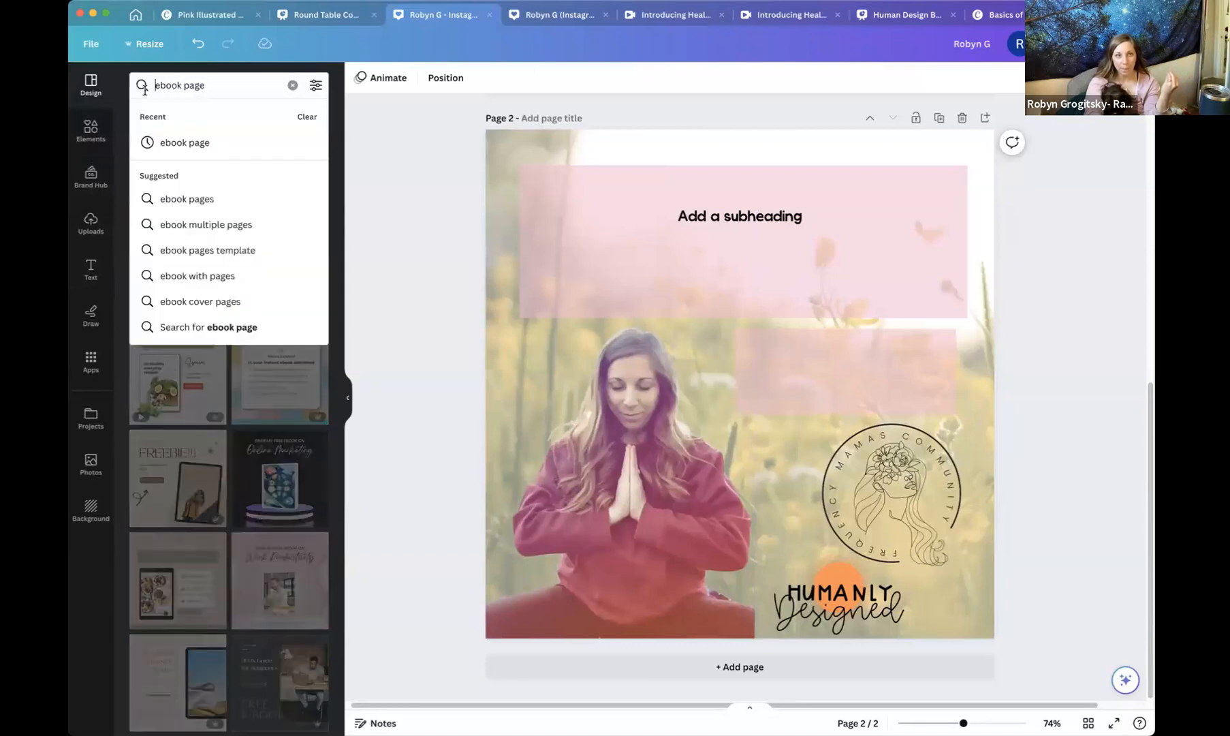
click(292, 84)
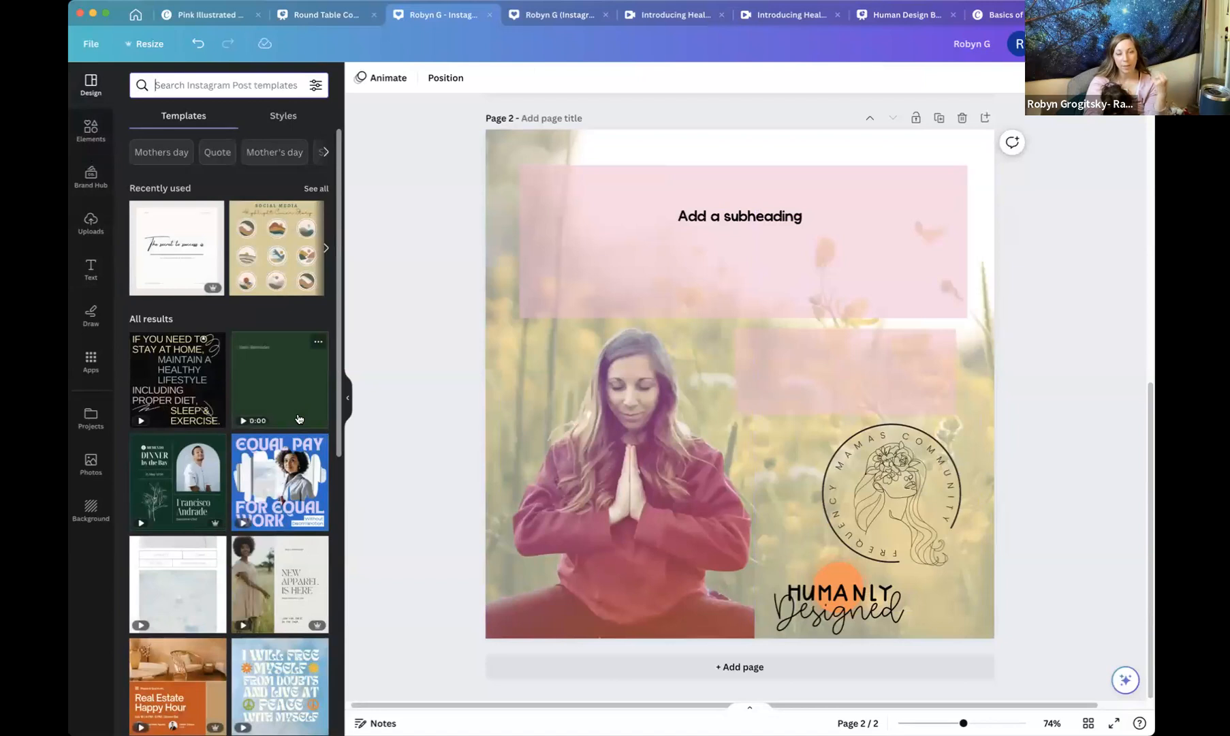
scroll(296, 405, down, 3)
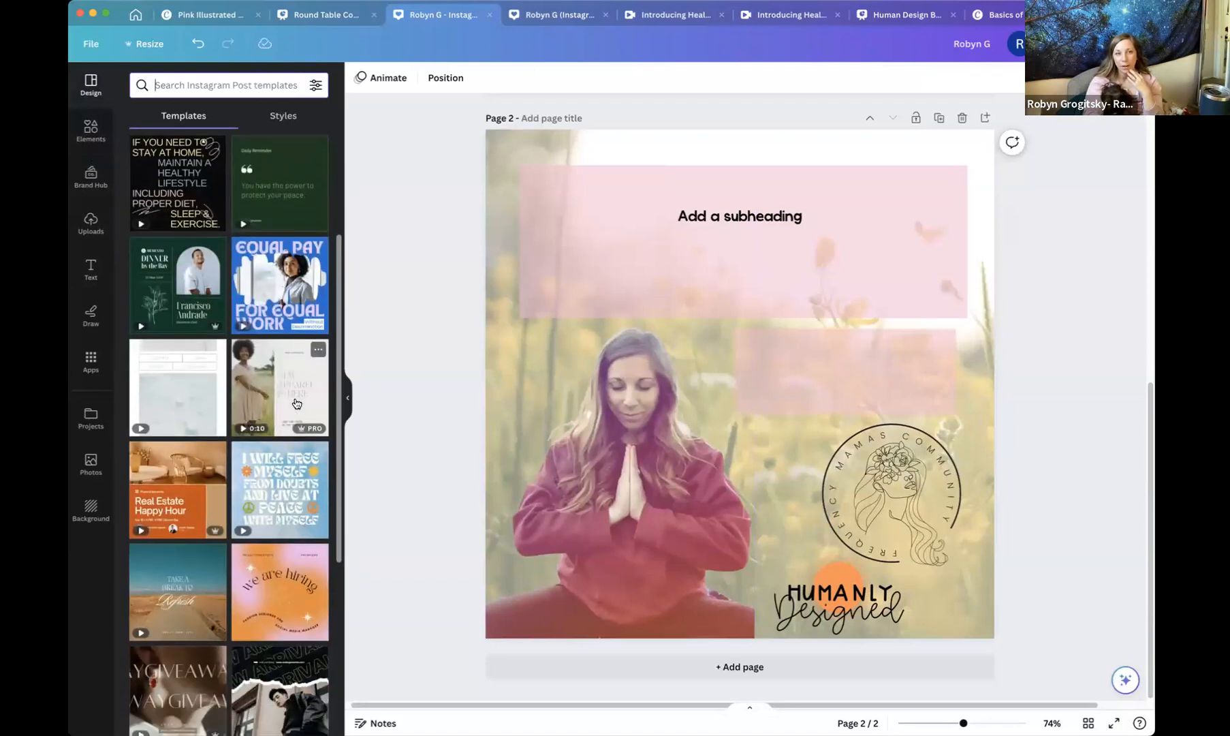
scroll(297, 403, down, 6)
scroll(297, 403, down, 3)
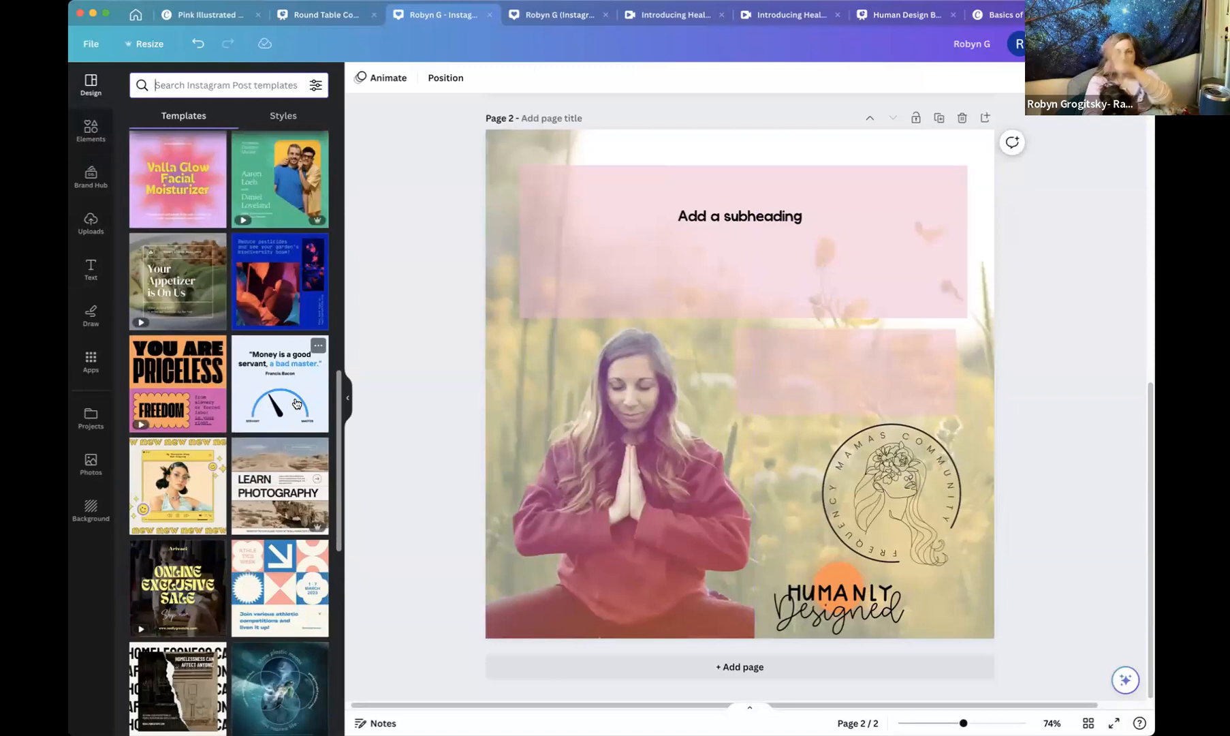
scroll(296, 403, down, 4)
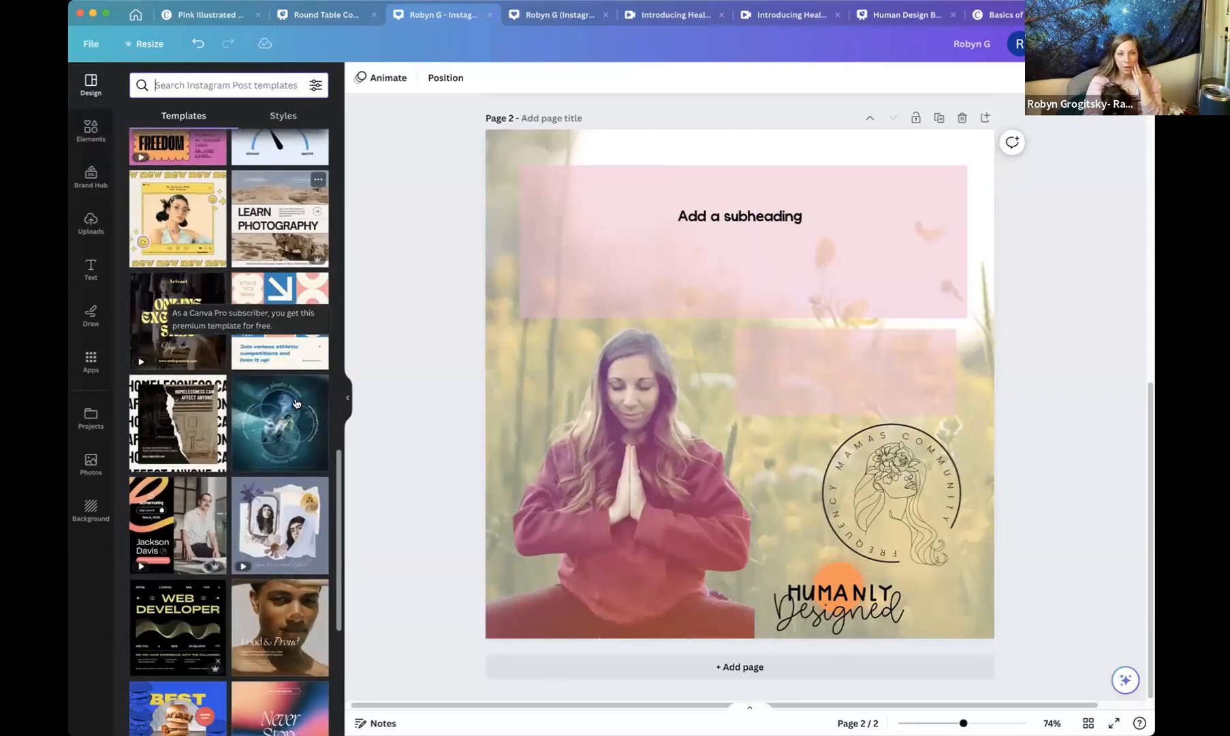
scroll(296, 402, down, 4)
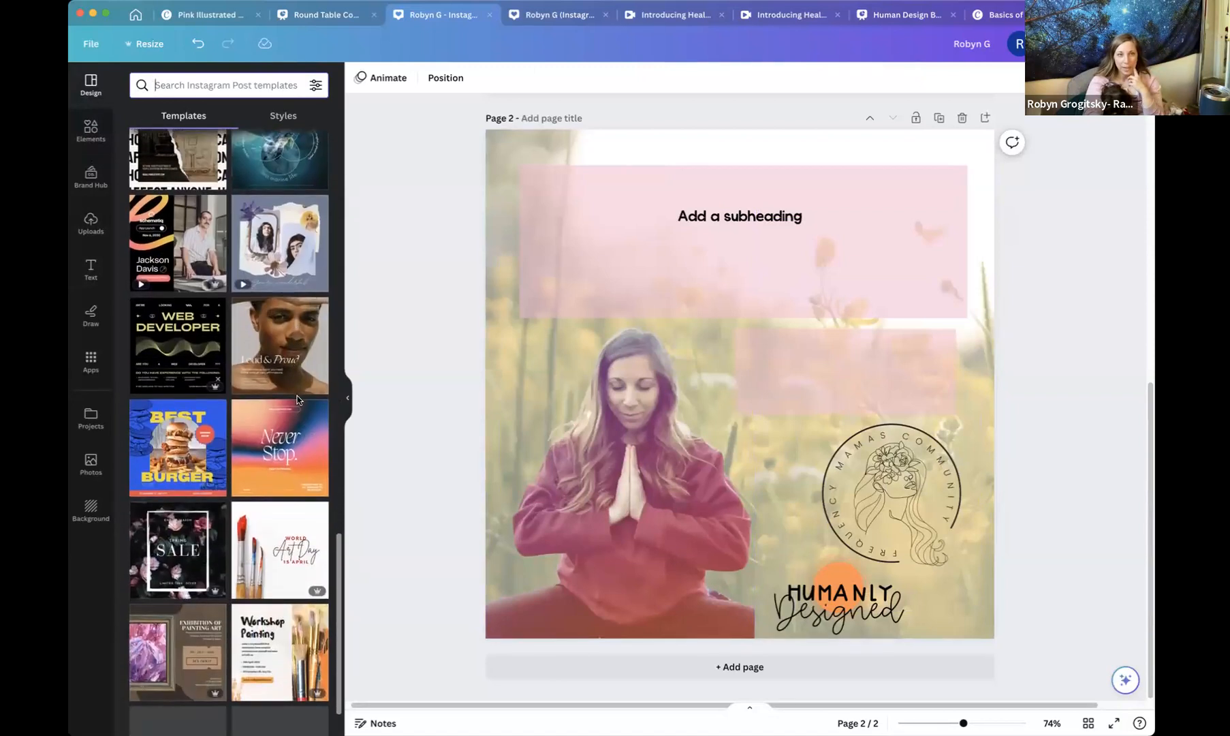
scroll(297, 402, down, 4)
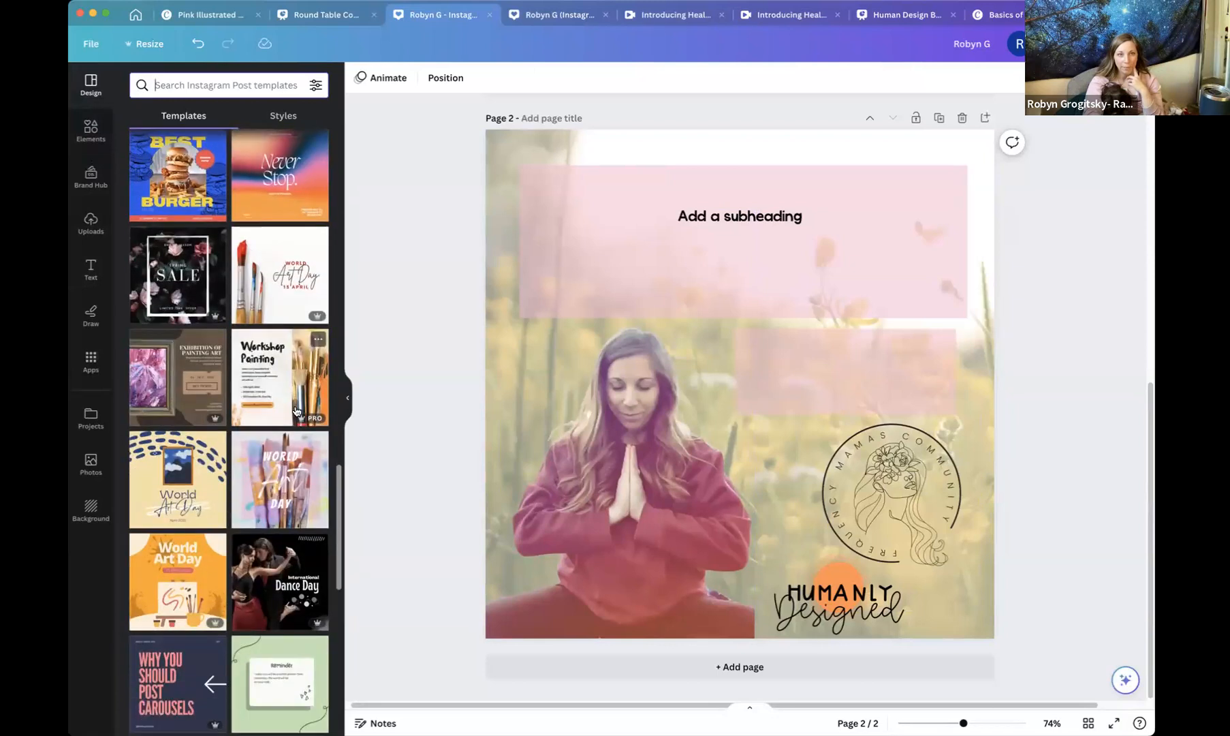
scroll(296, 408, down, 1)
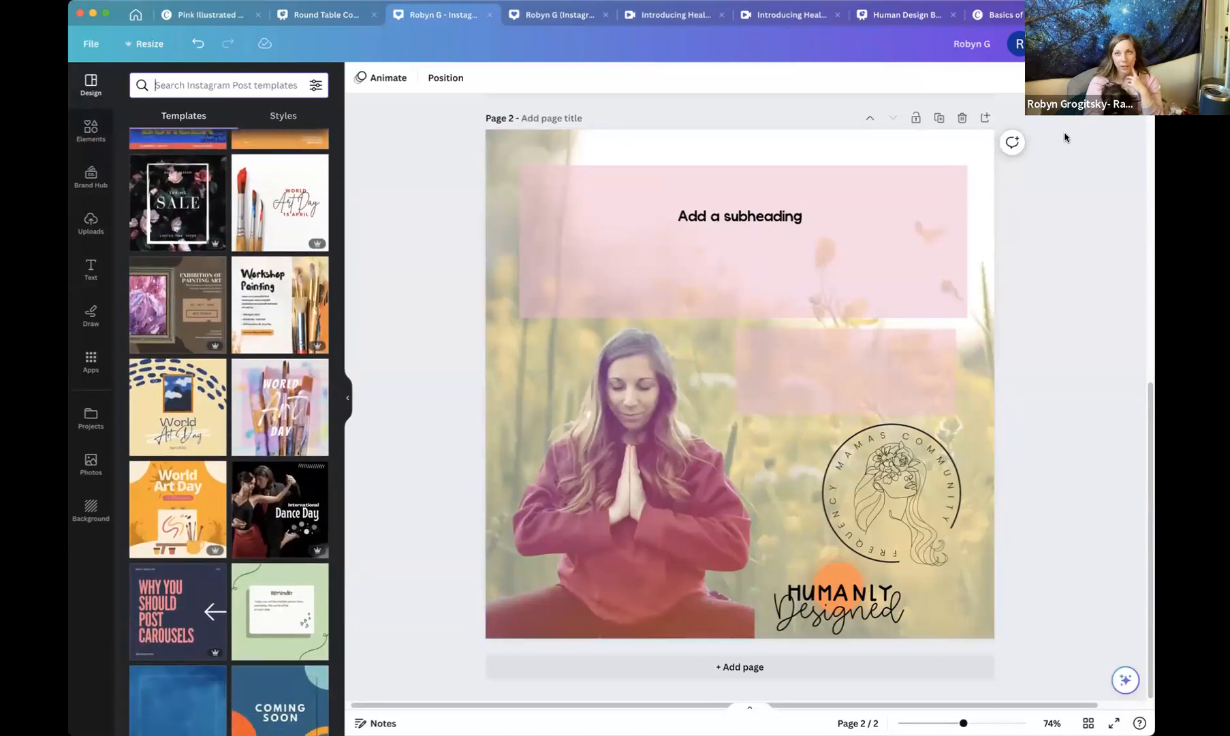
Add a third page and apply the Brown White Art Exhibition Ticket Instagram Post template to it.
click(985, 117)
click(178, 305)
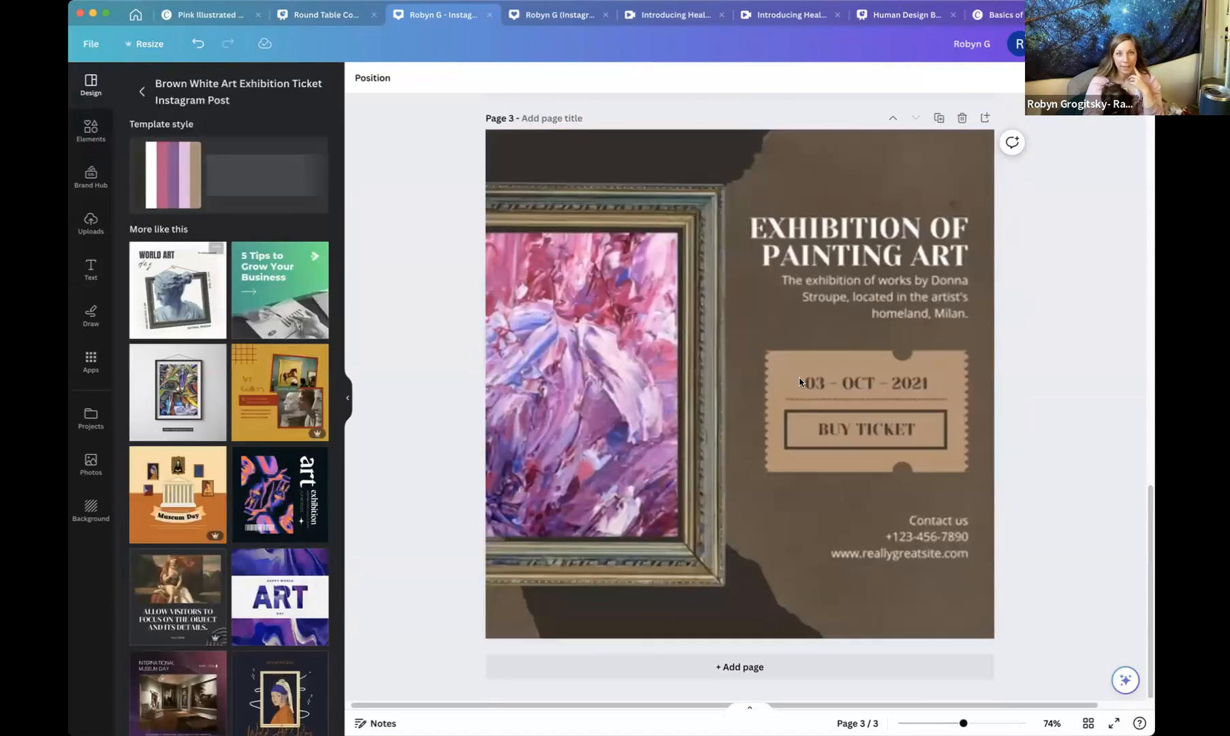
Place the woman's photo from page 2 into the picture frame on page 3, enlarging it and shifting it left.
scroll(755, 372, up, 5)
drag(625, 326, 587, 661)
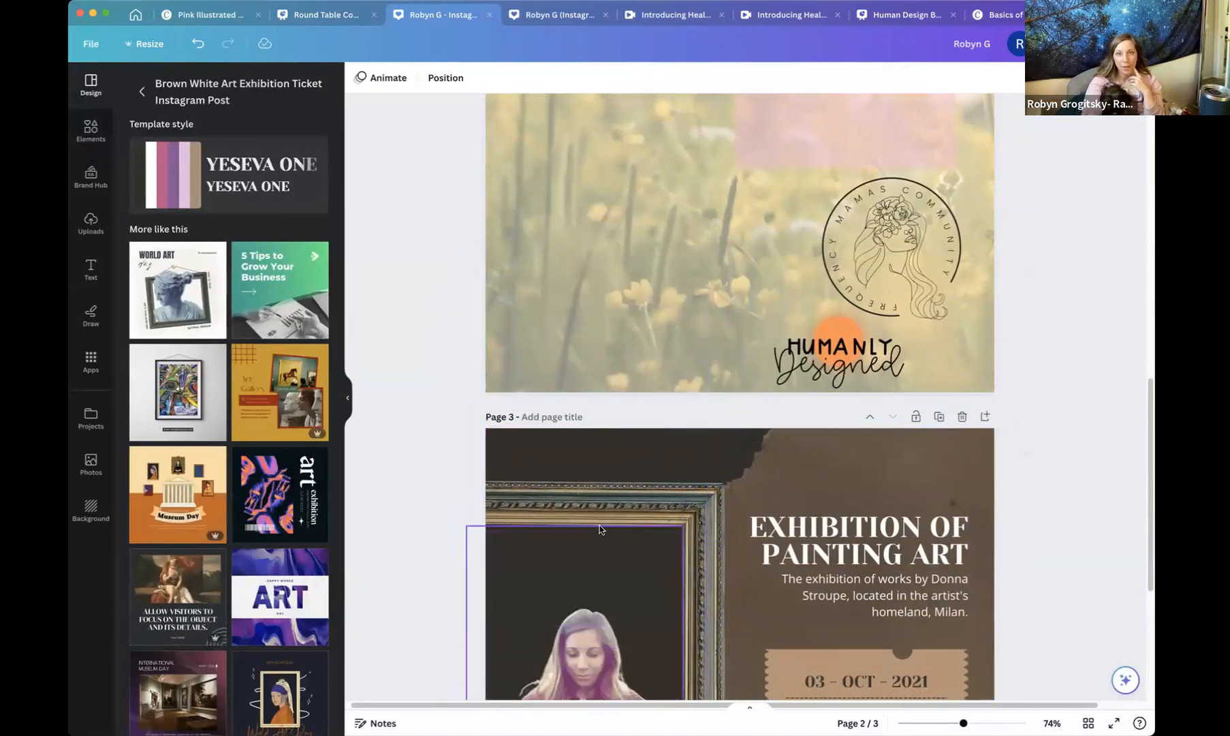
scroll(600, 529, down, 5)
click(606, 351)
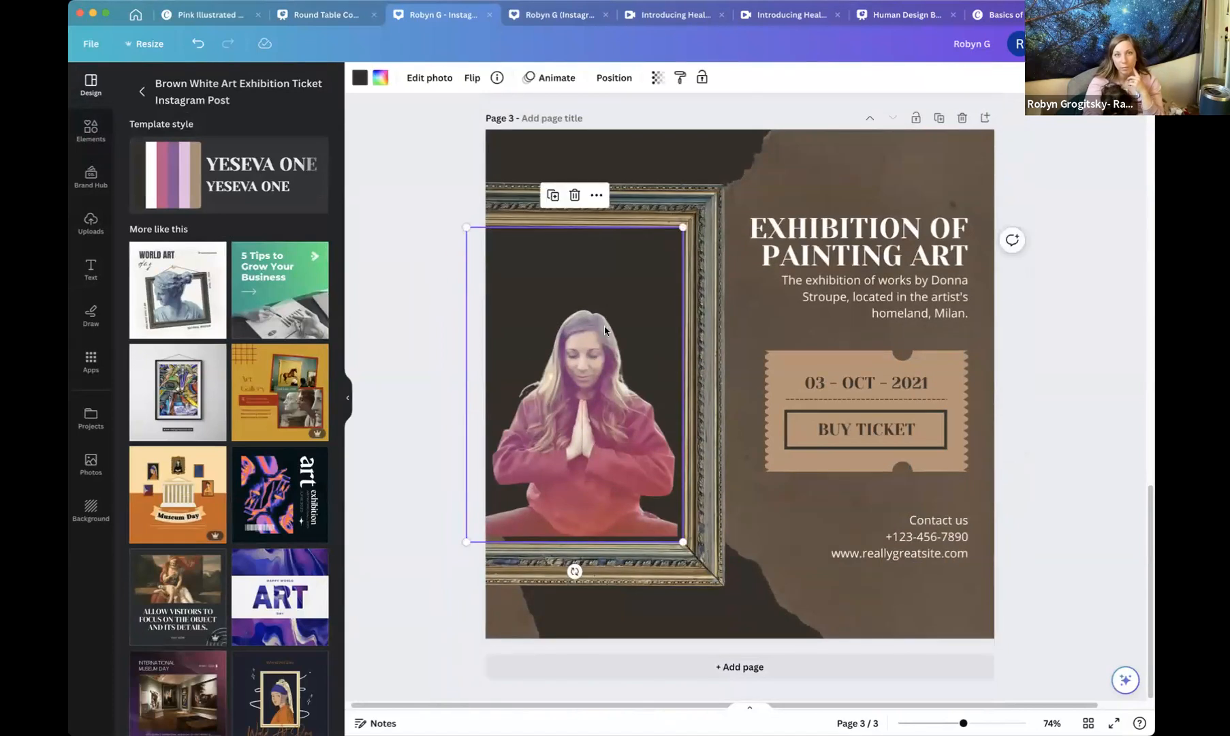
drag(690, 220, 746, 129)
drag(649, 390, 586, 396)
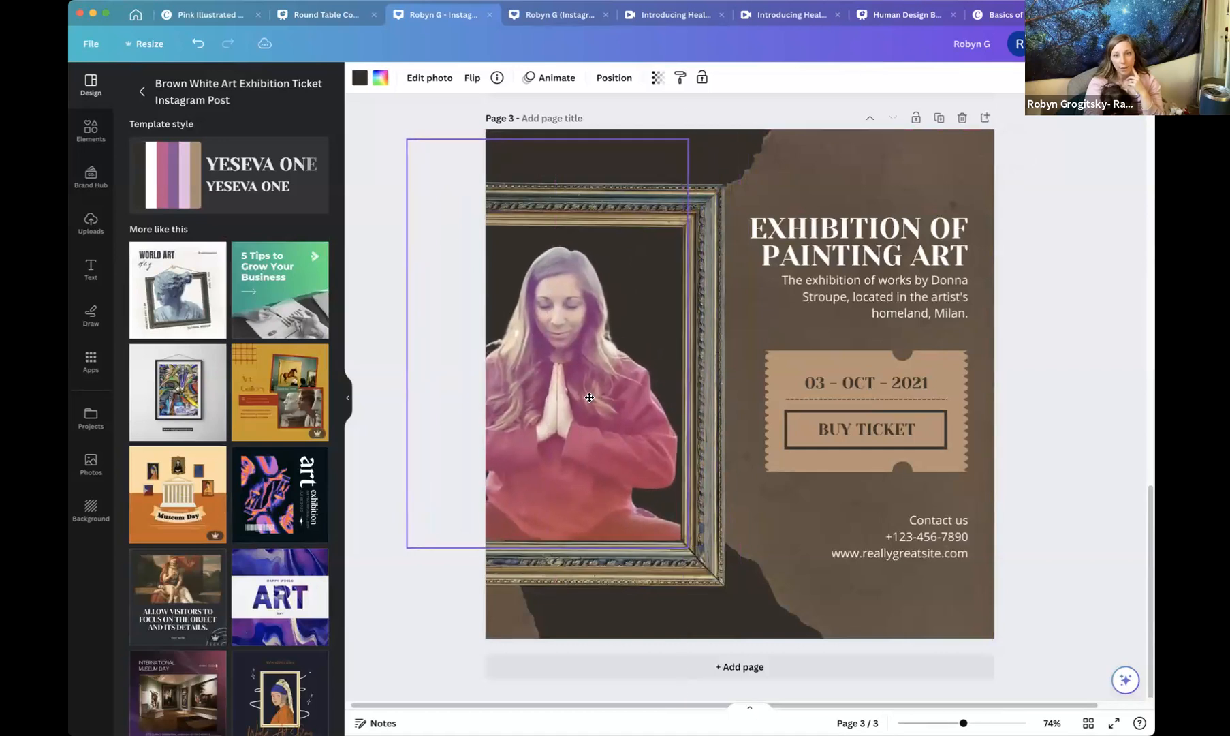
Change page 3's background colour to the pink document colour.
click(756, 599)
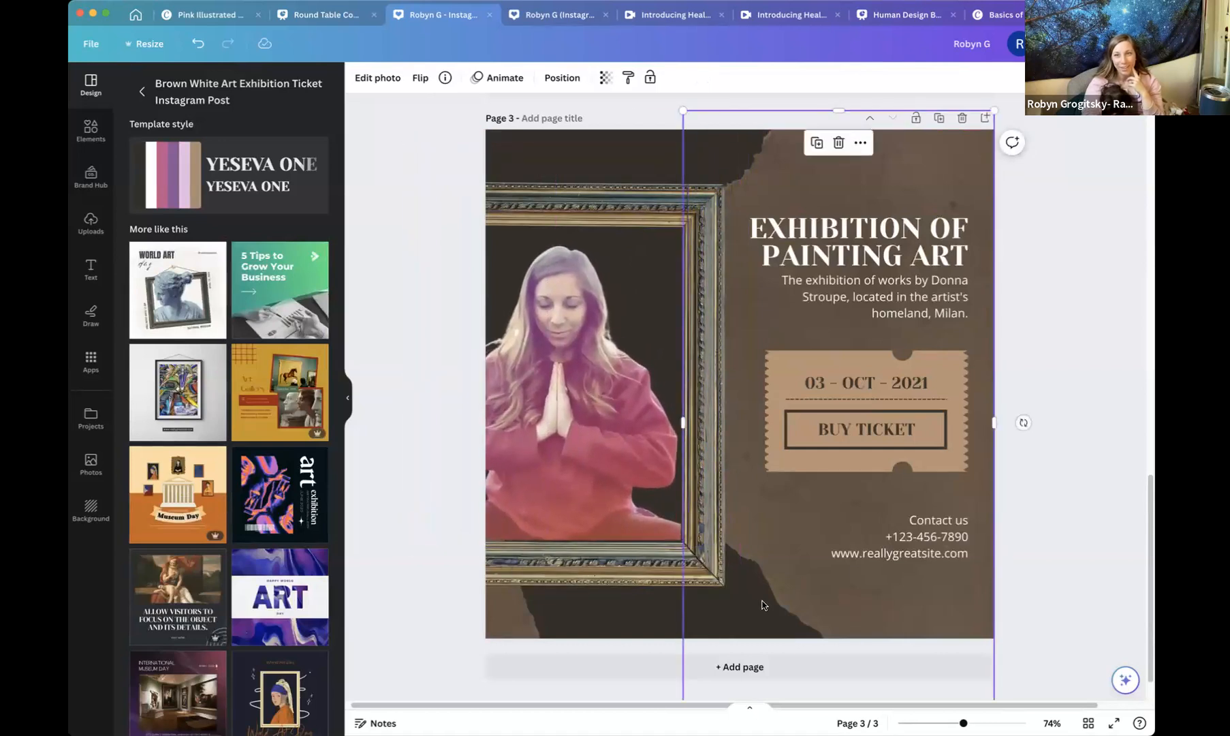
click(600, 142)
click(719, 139)
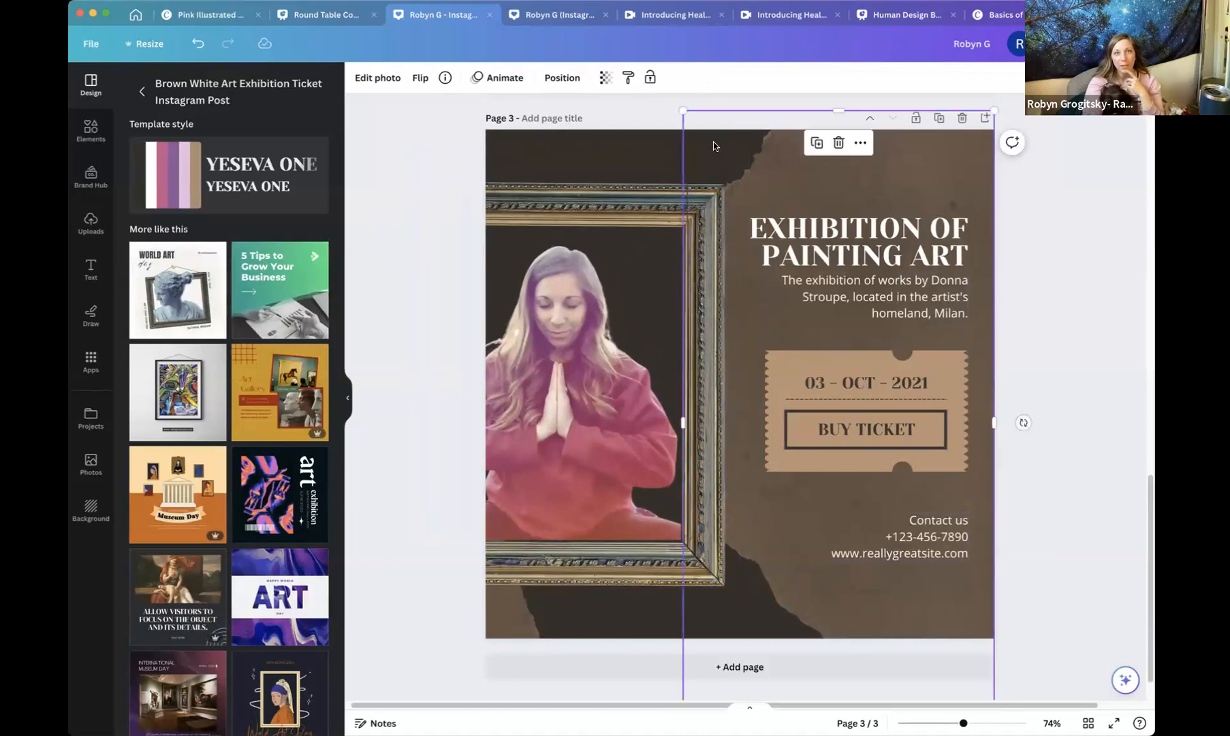
click(654, 137)
click(359, 77)
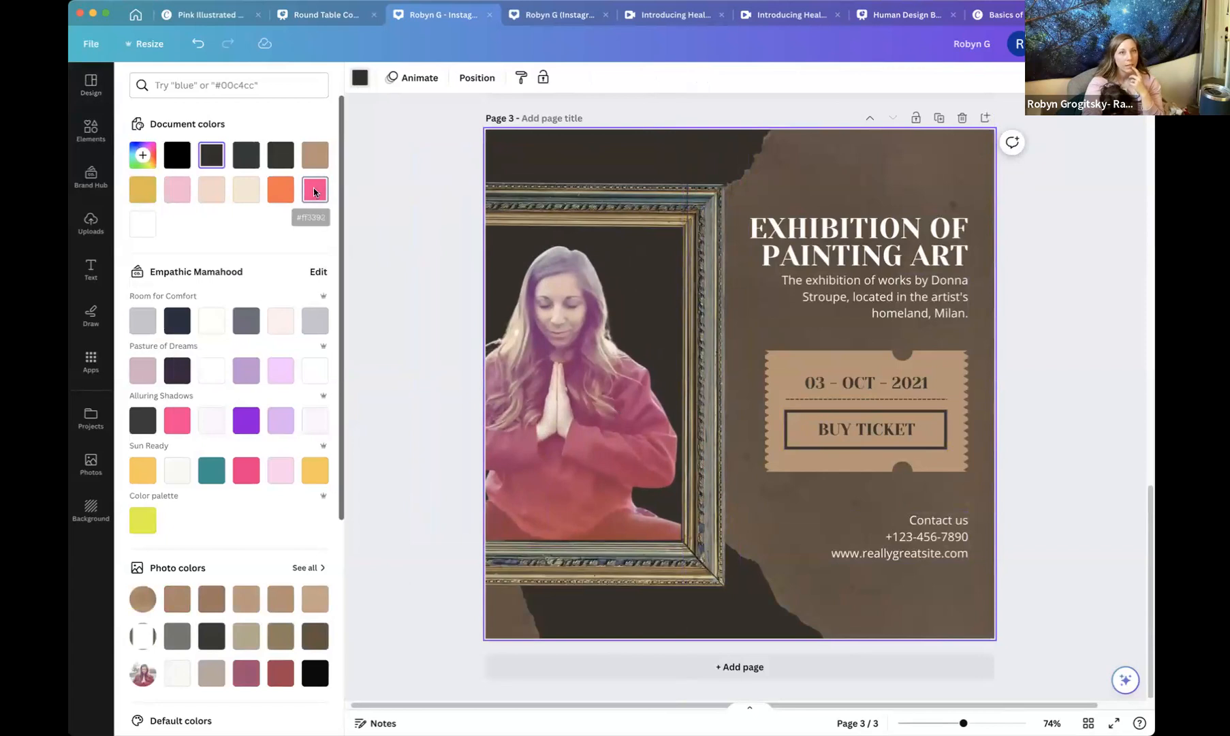
click(315, 191)
click(385, 155)
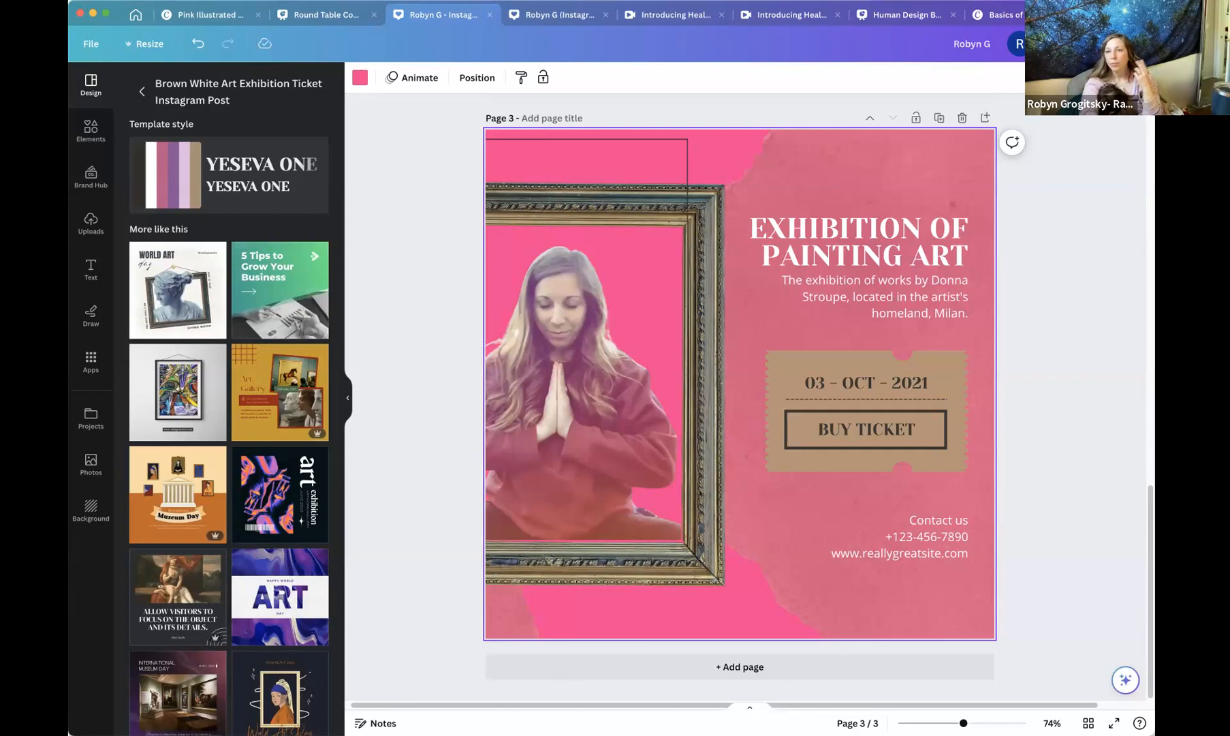
click(1062, 540)
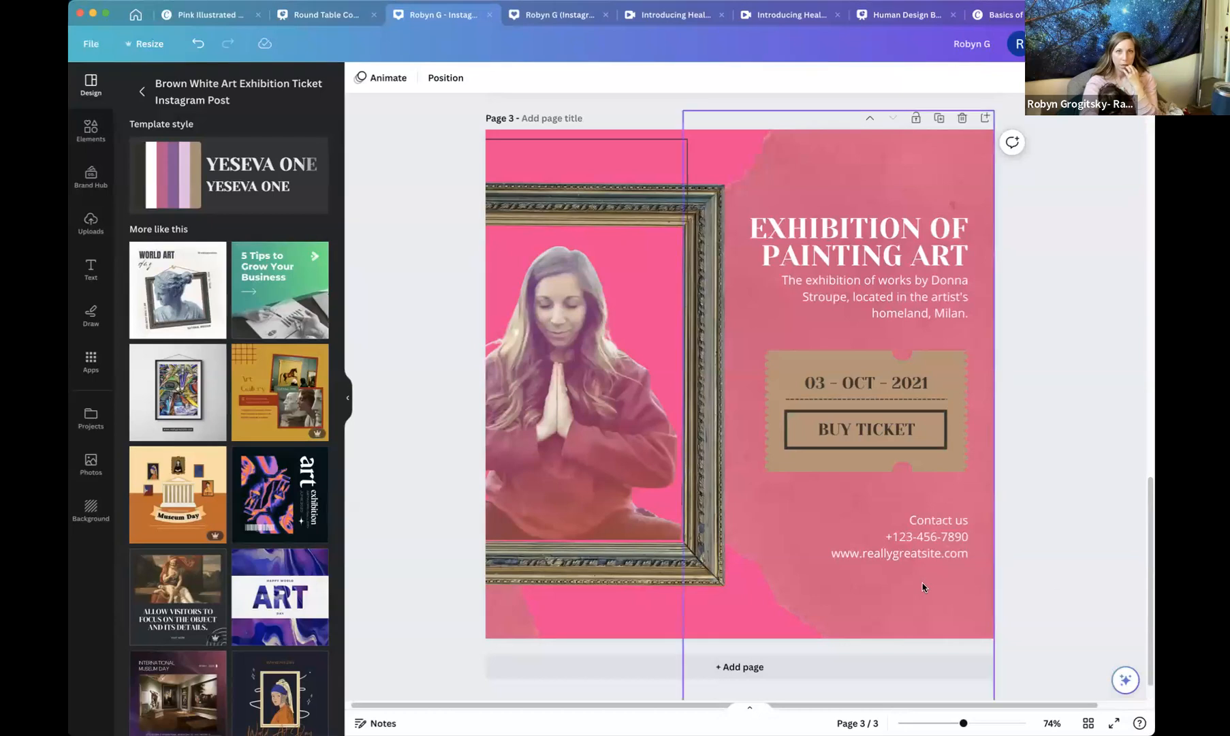
Switch to the Introducing Healy video design and play through its pages from the timeline.
click(783, 15)
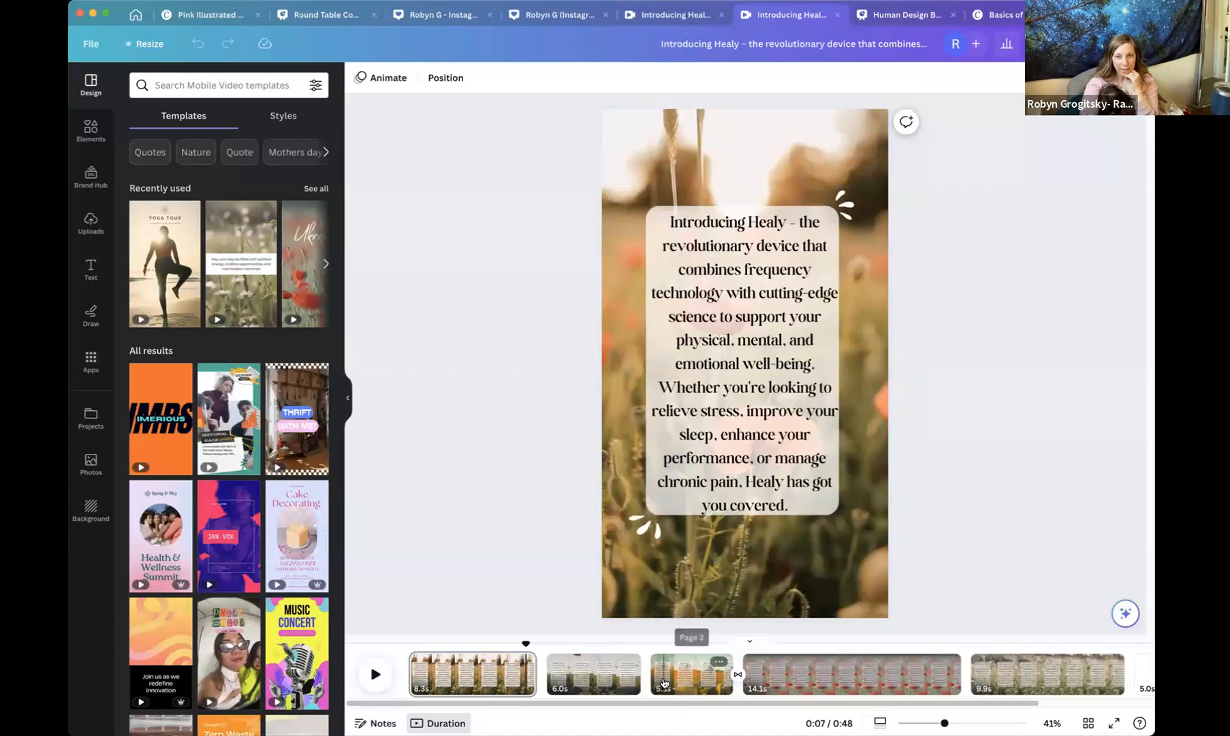
click(662, 681)
click(377, 673)
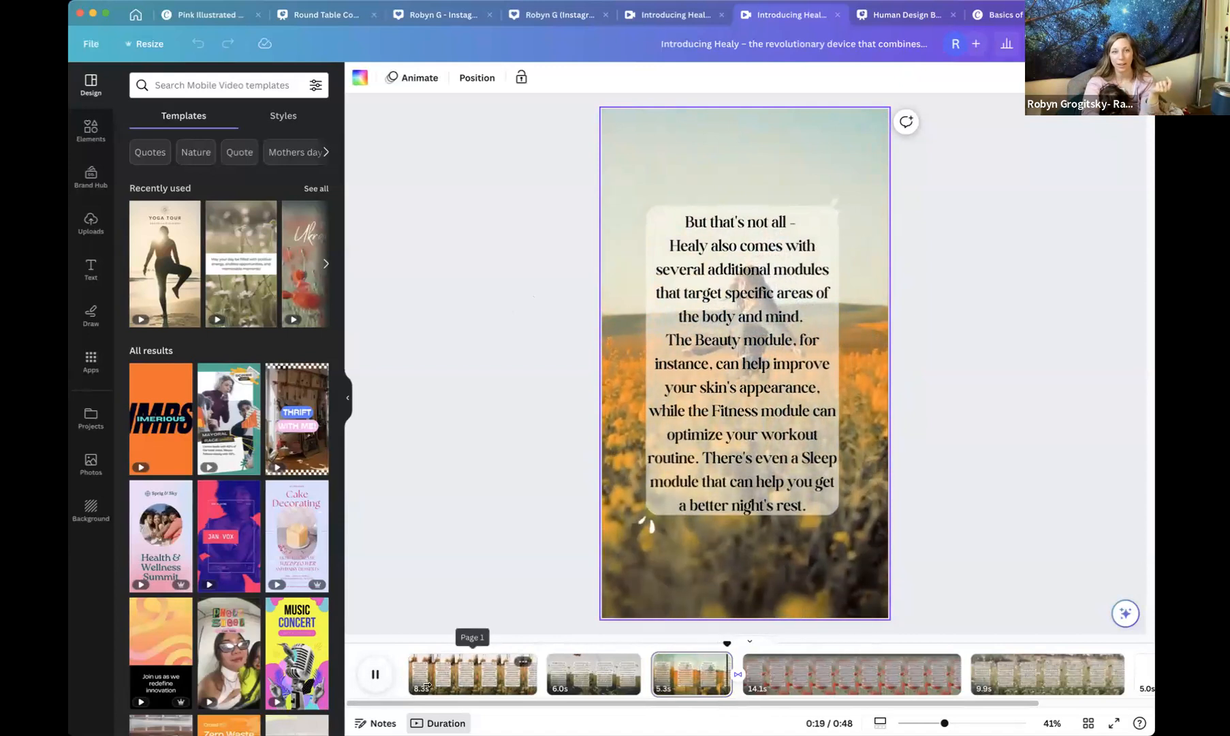
click(376, 675)
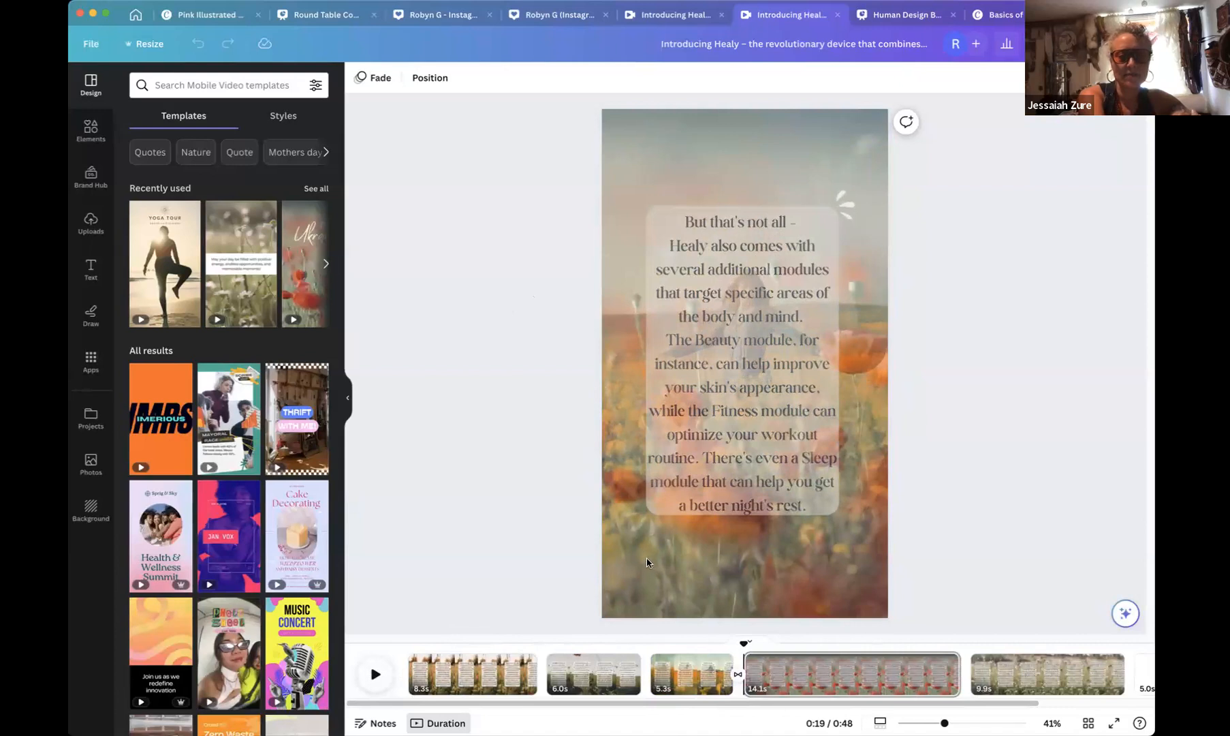
mouse_move(186, 537)
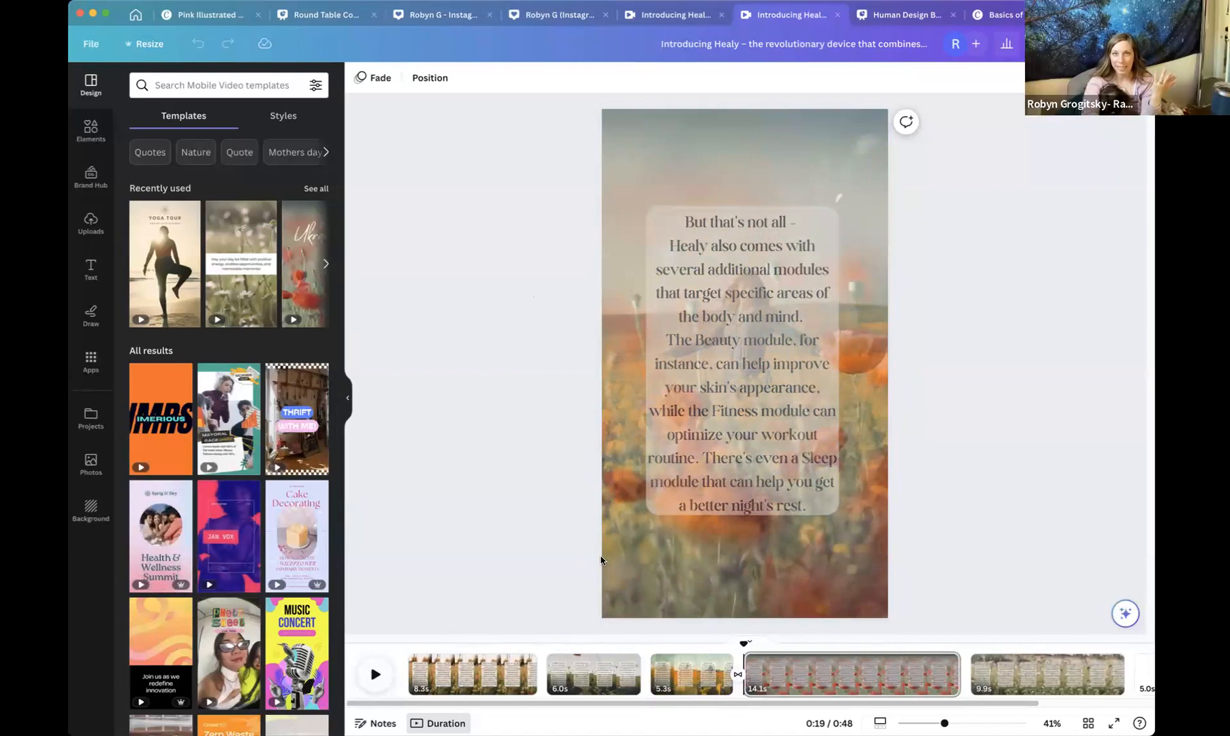
mouse_move(422, 669)
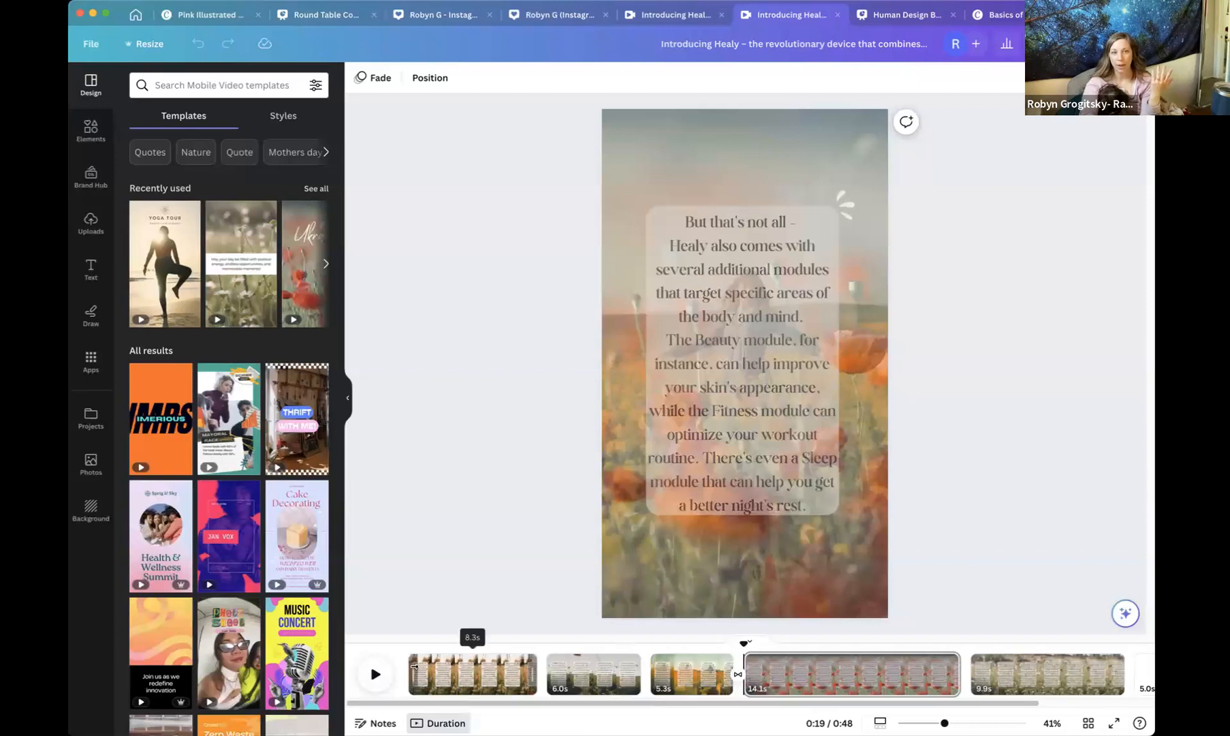
click(421, 669)
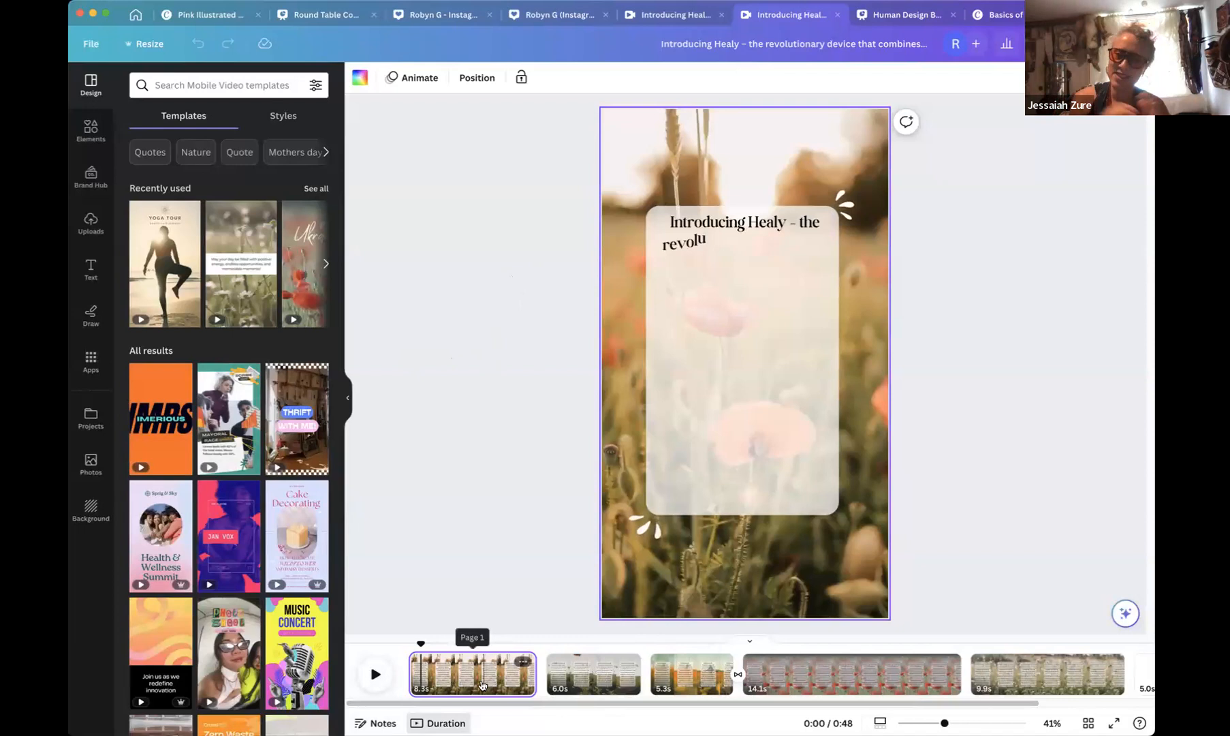
Inspect the first page's background video playback, volume and trim options.
click(495, 462)
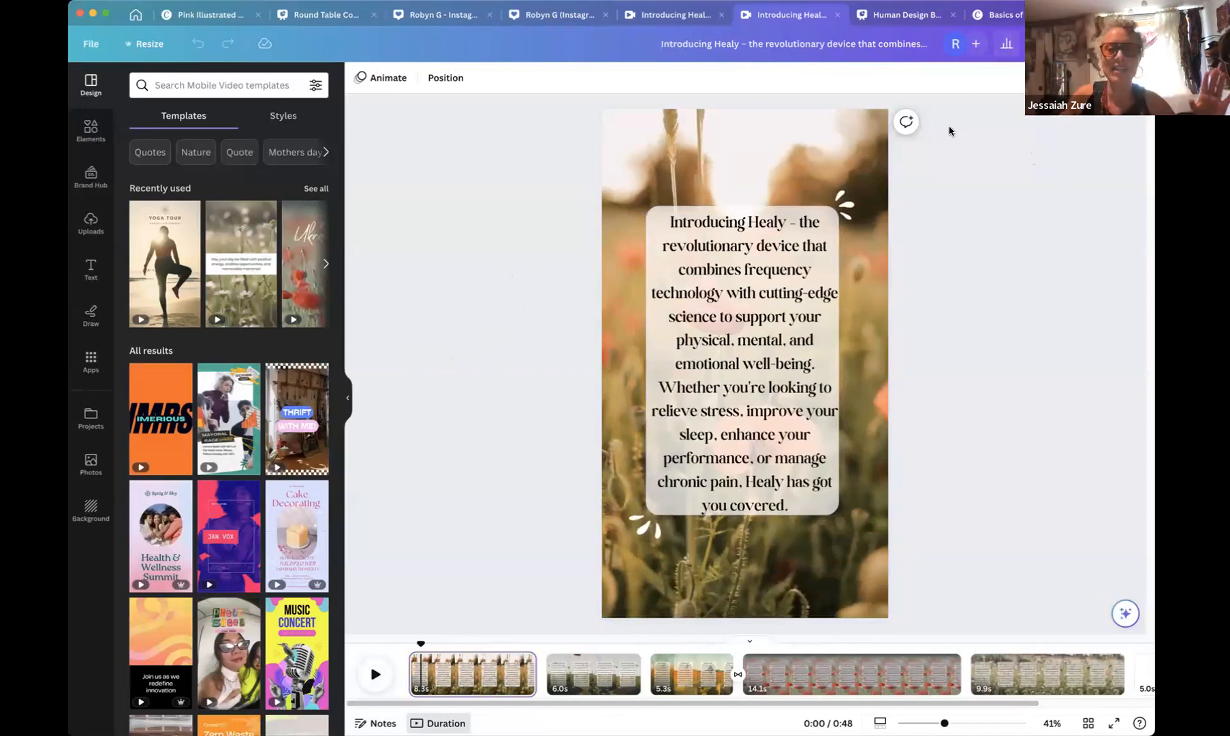
click(861, 126)
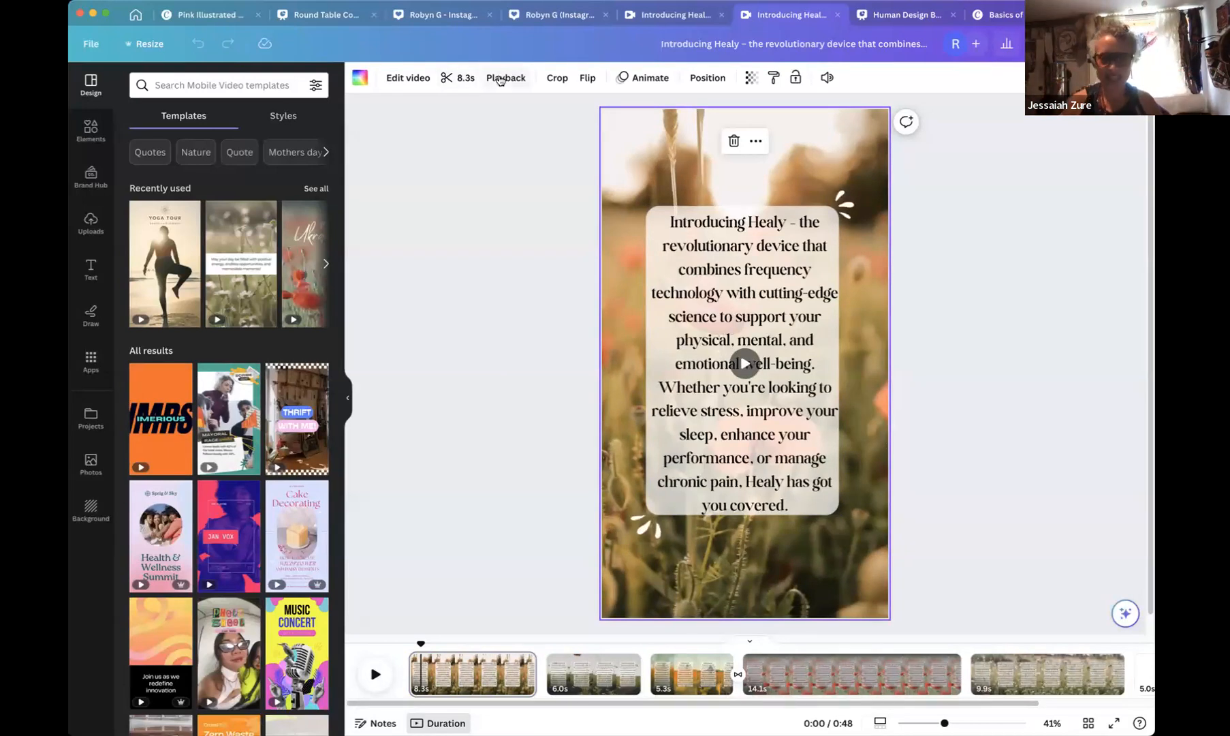
click(500, 80)
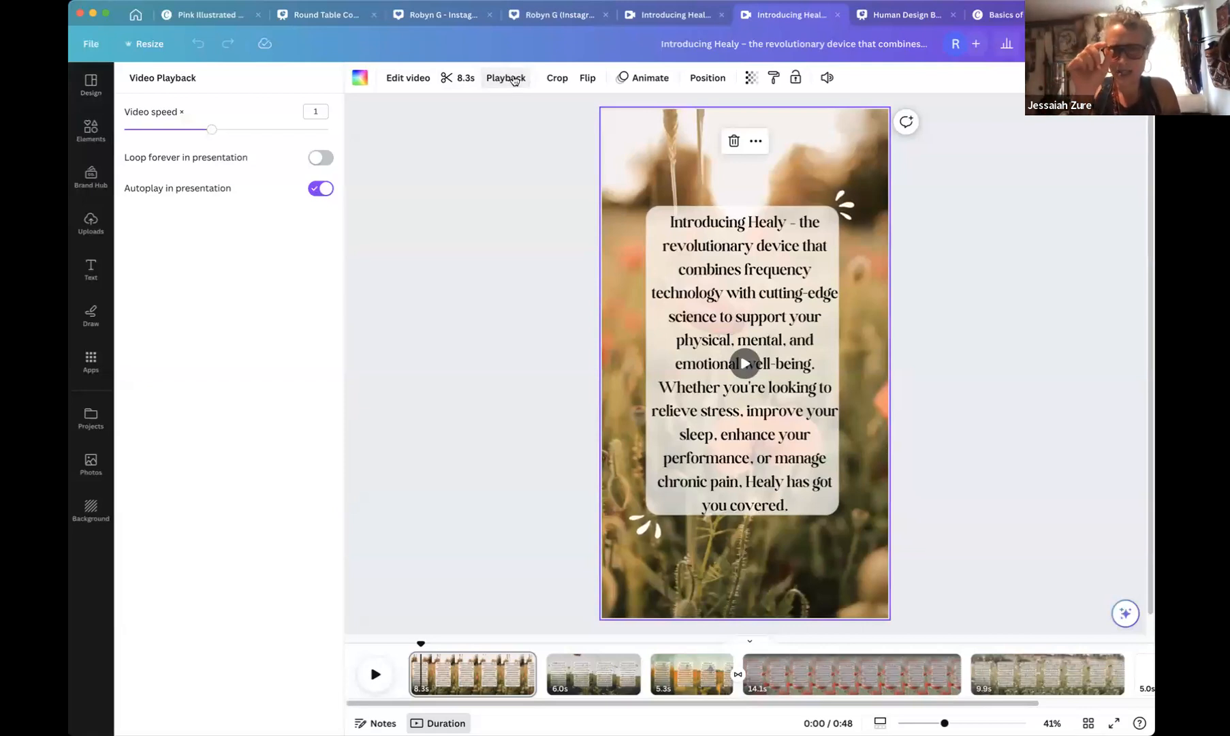
click(827, 78)
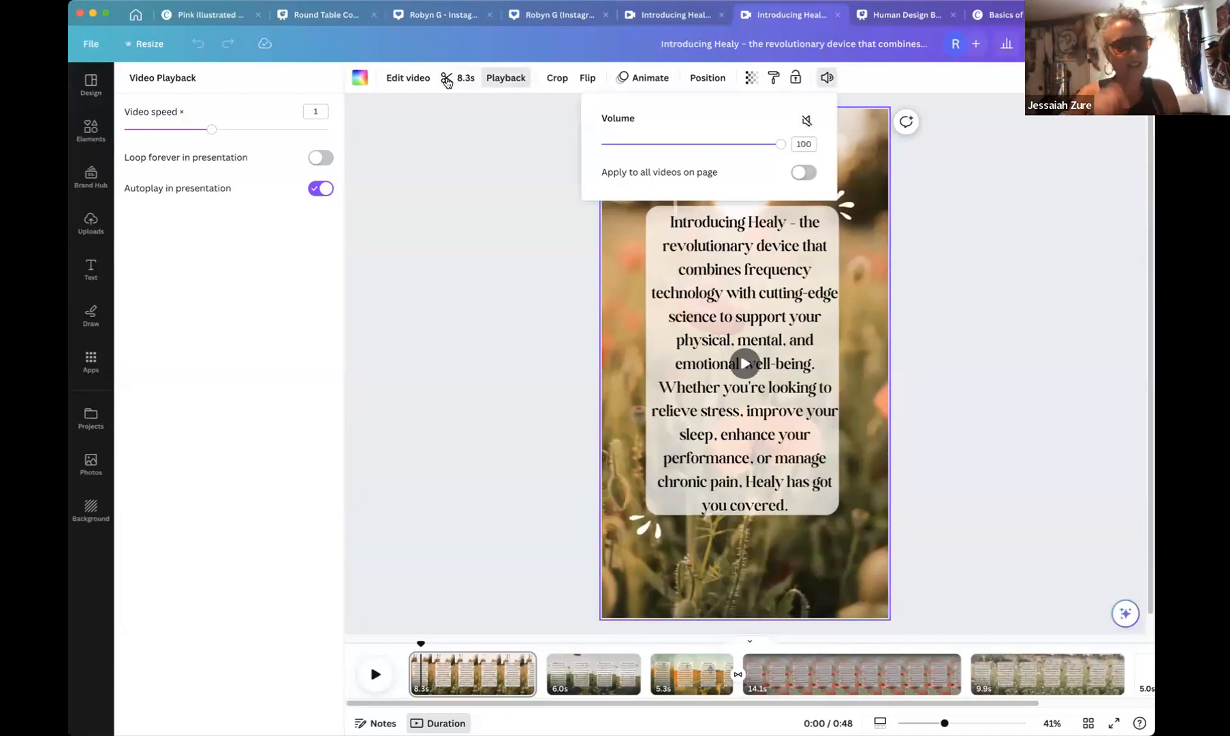
click(446, 78)
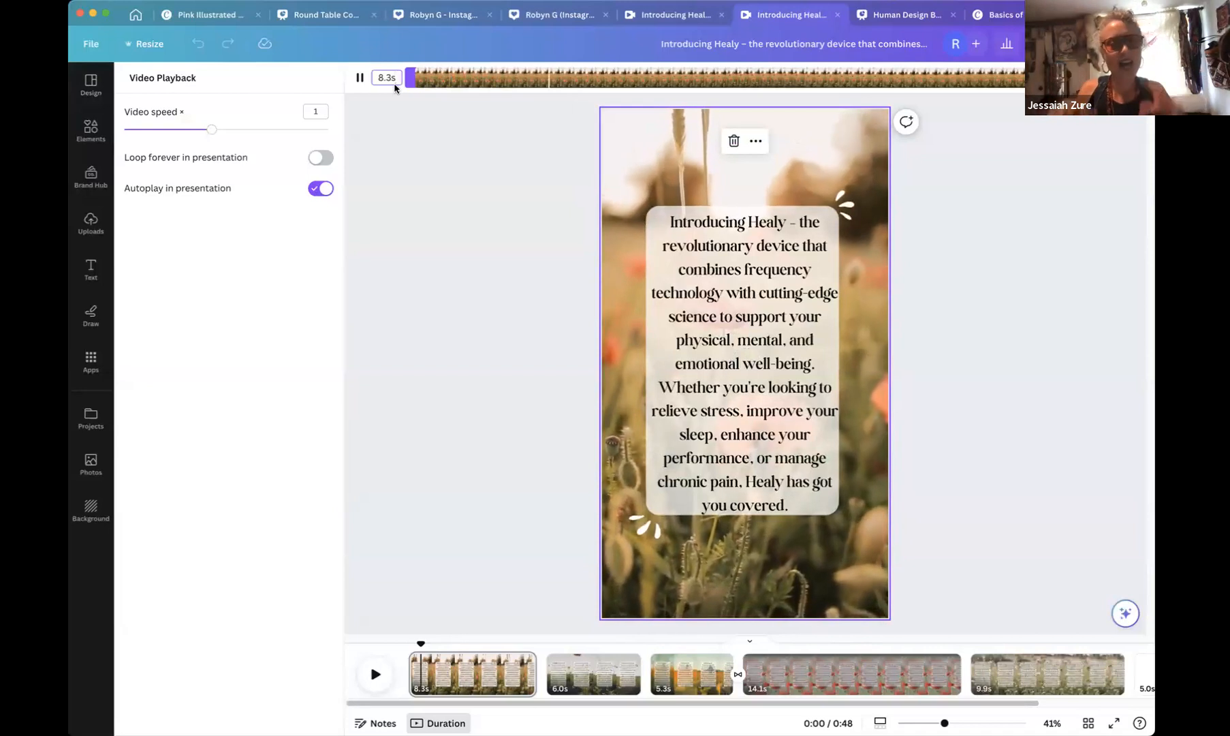
click(1127, 78)
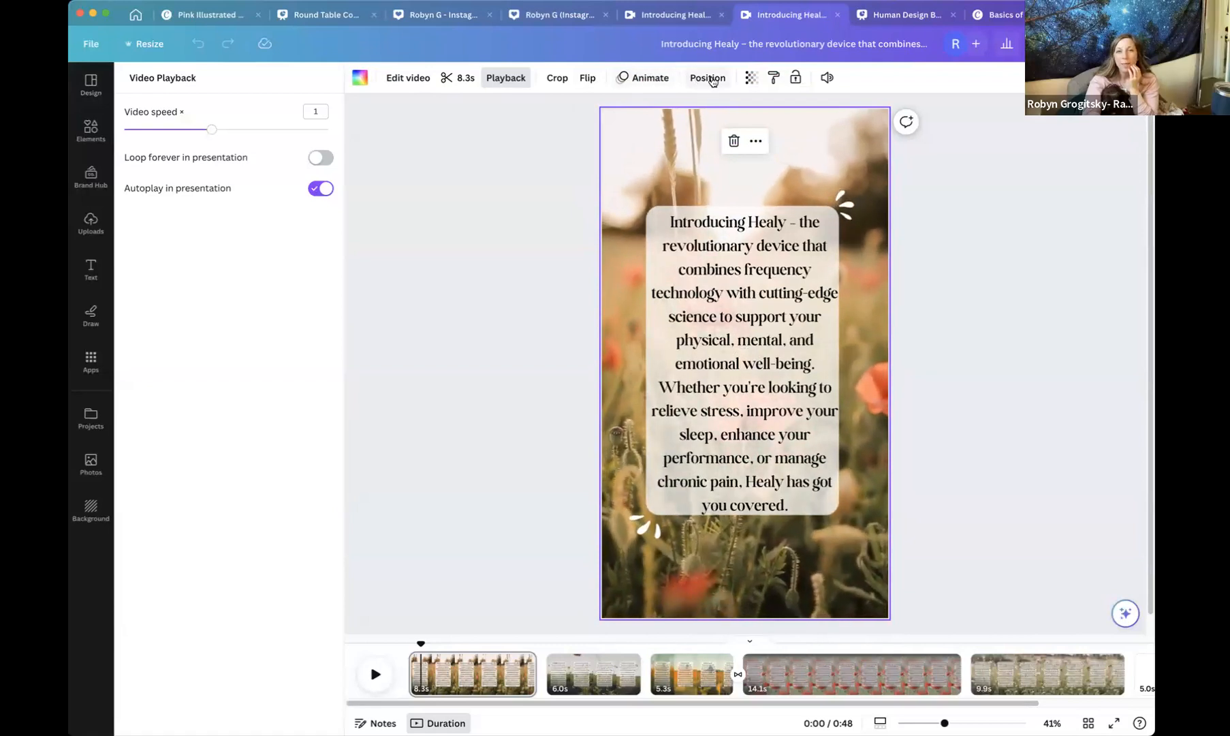
click(446, 126)
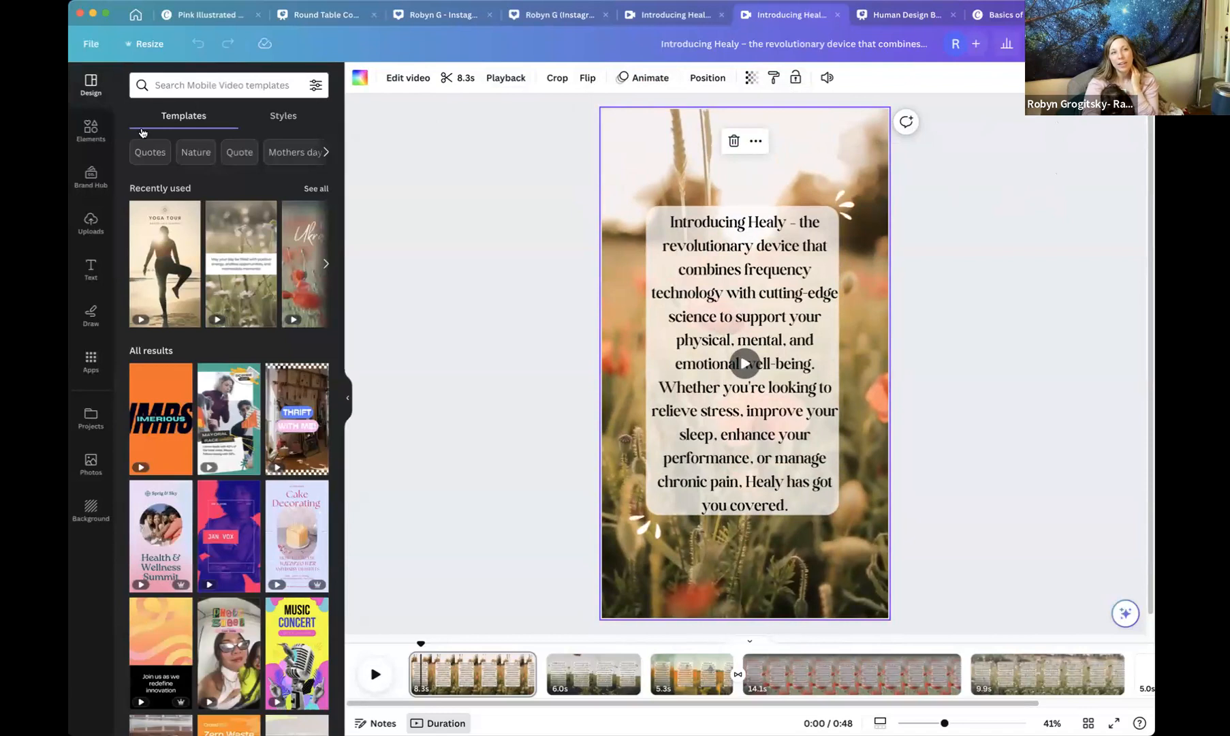
Add the guided meditation 23.m4a upload as the video's audio and try Beat Sync on it.
click(91, 221)
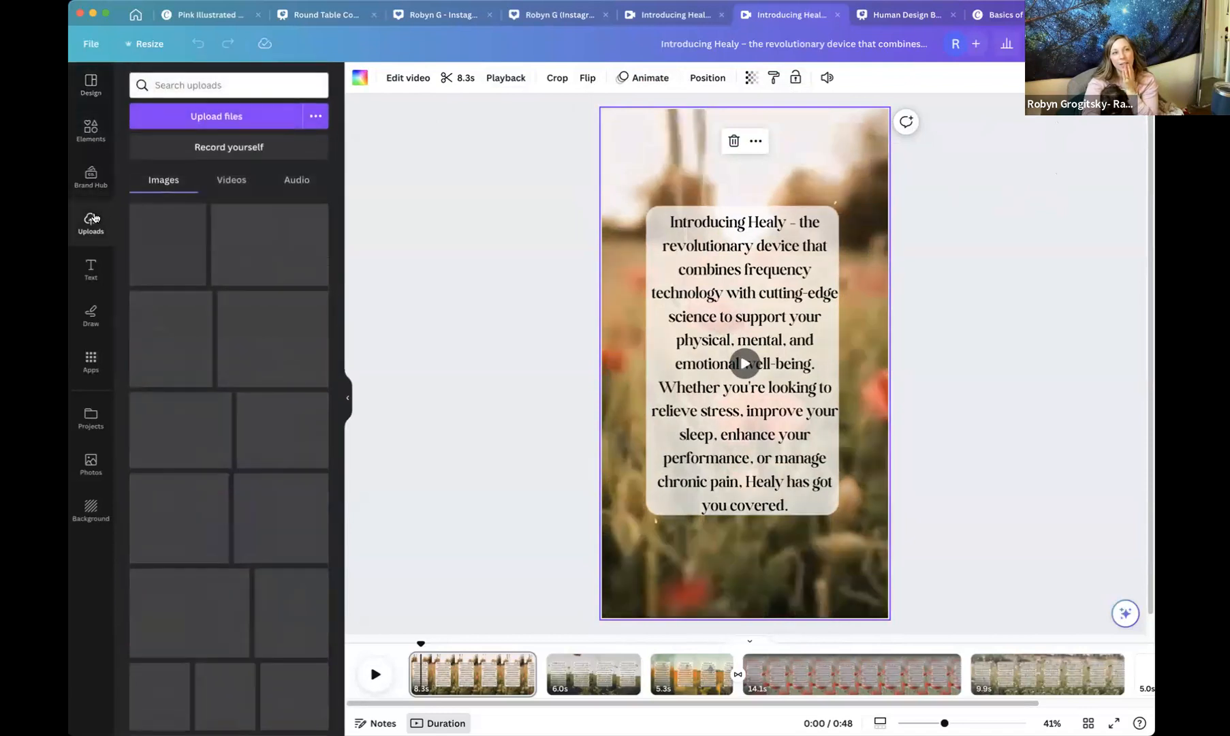
click(297, 184)
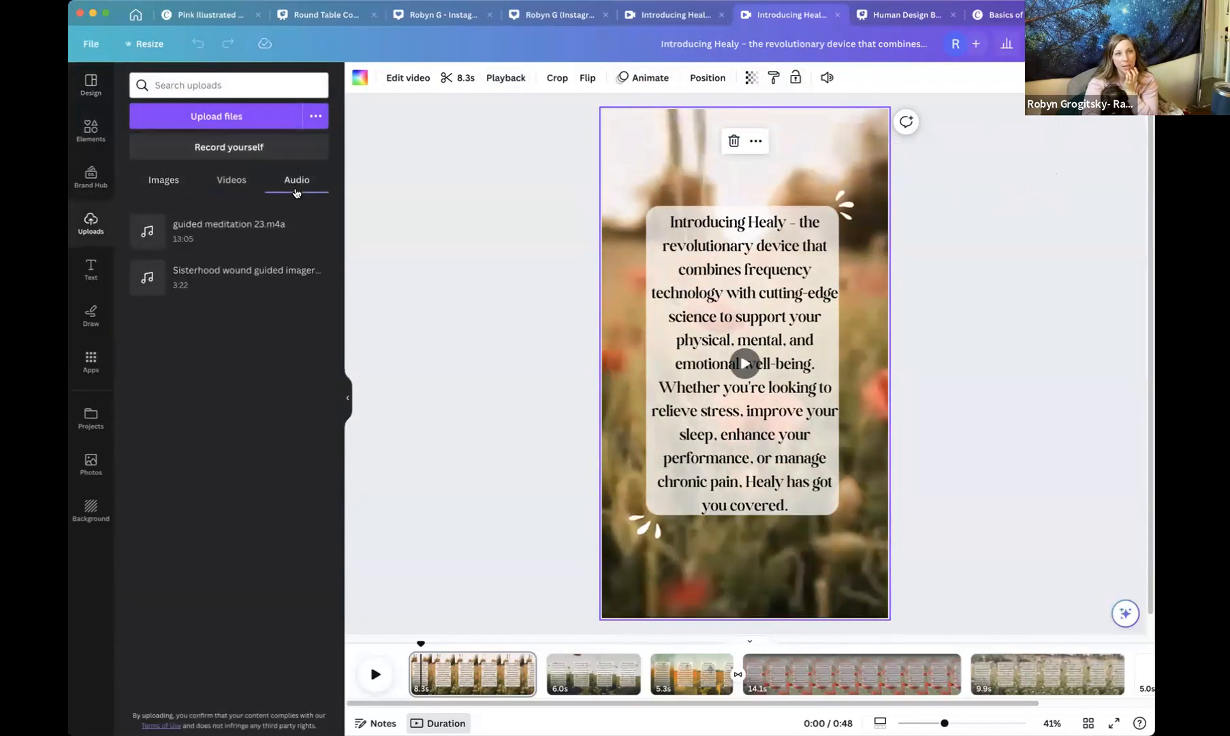
click(237, 235)
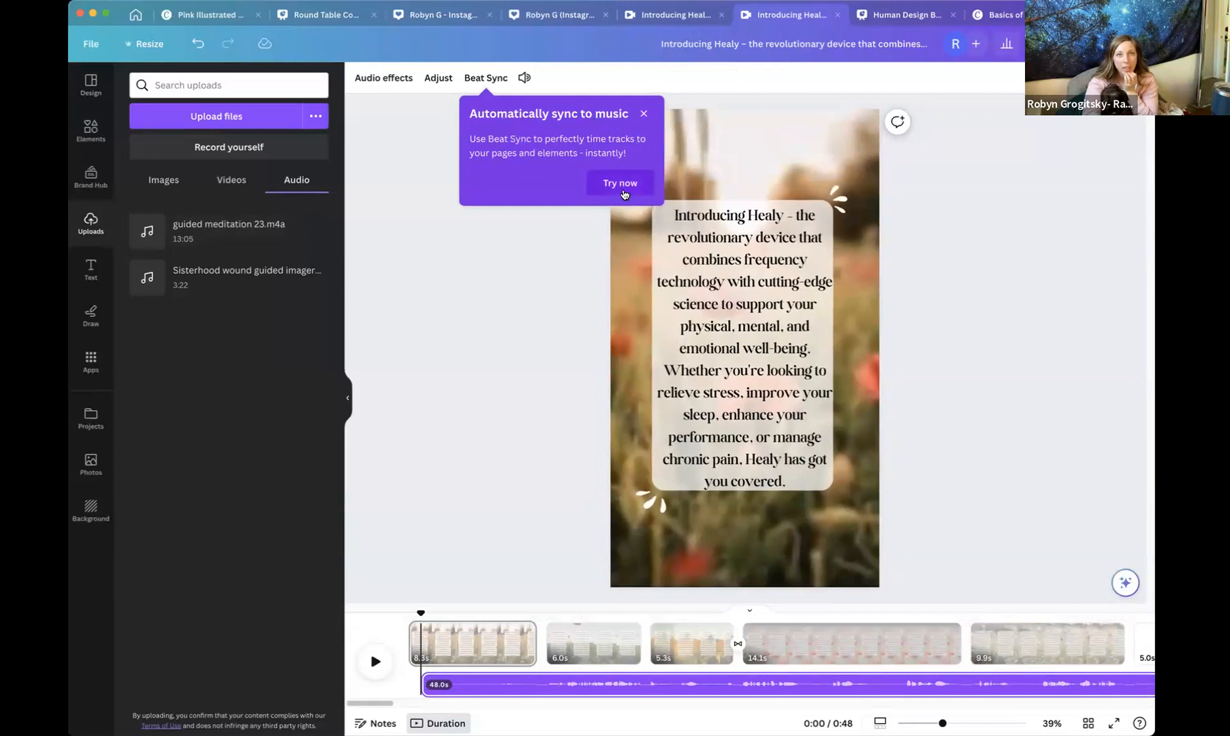
click(620, 183)
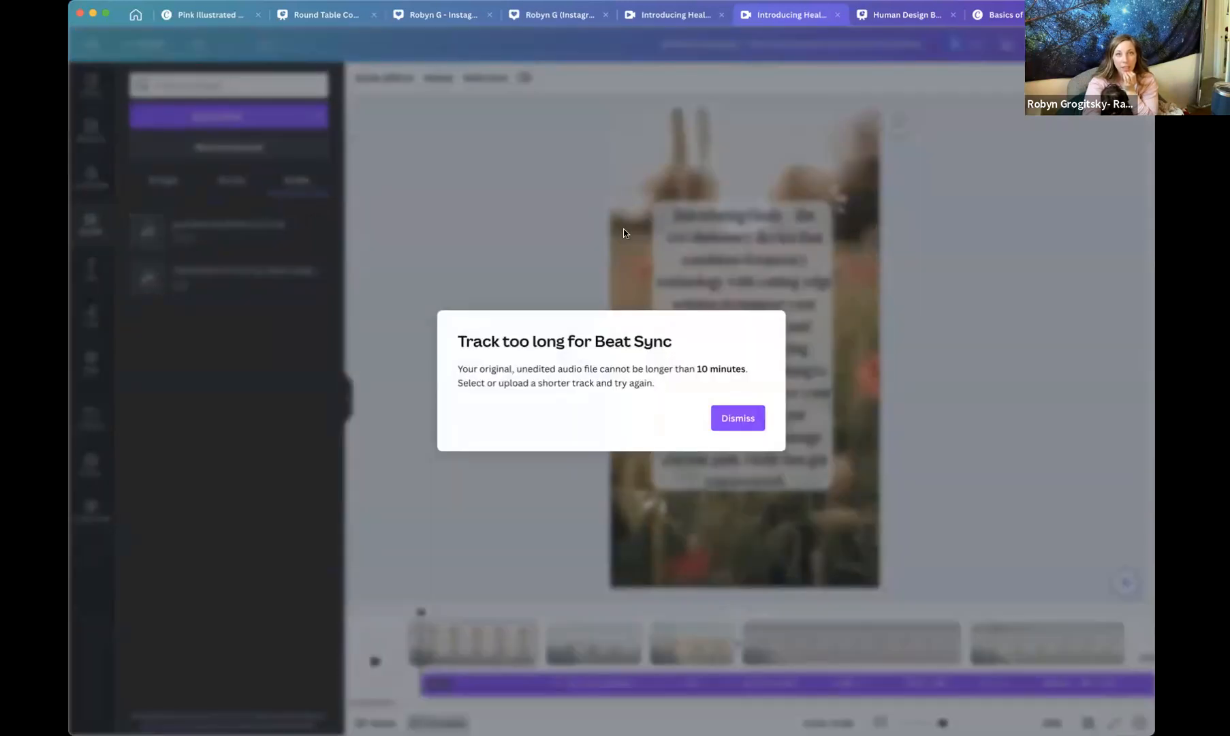
click(729, 421)
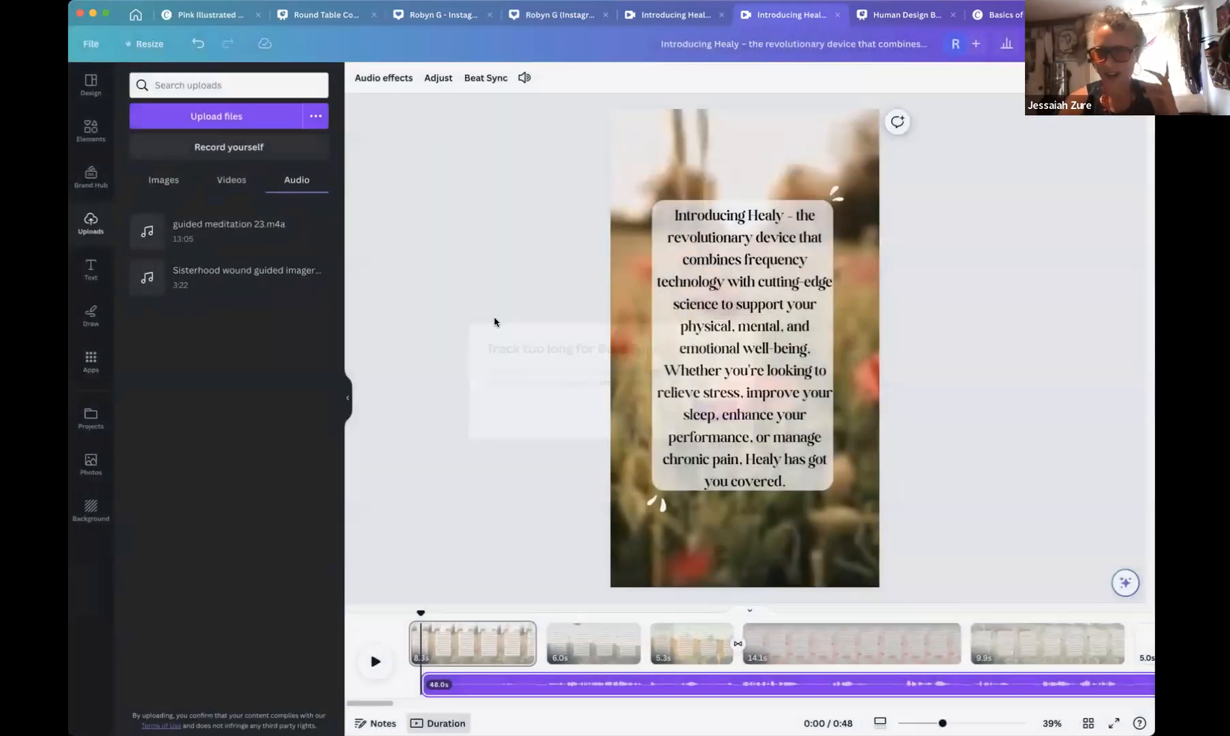
Add the Sisterhood wound guided imagery audio as a second track and preview the video from the start.
click(274, 294)
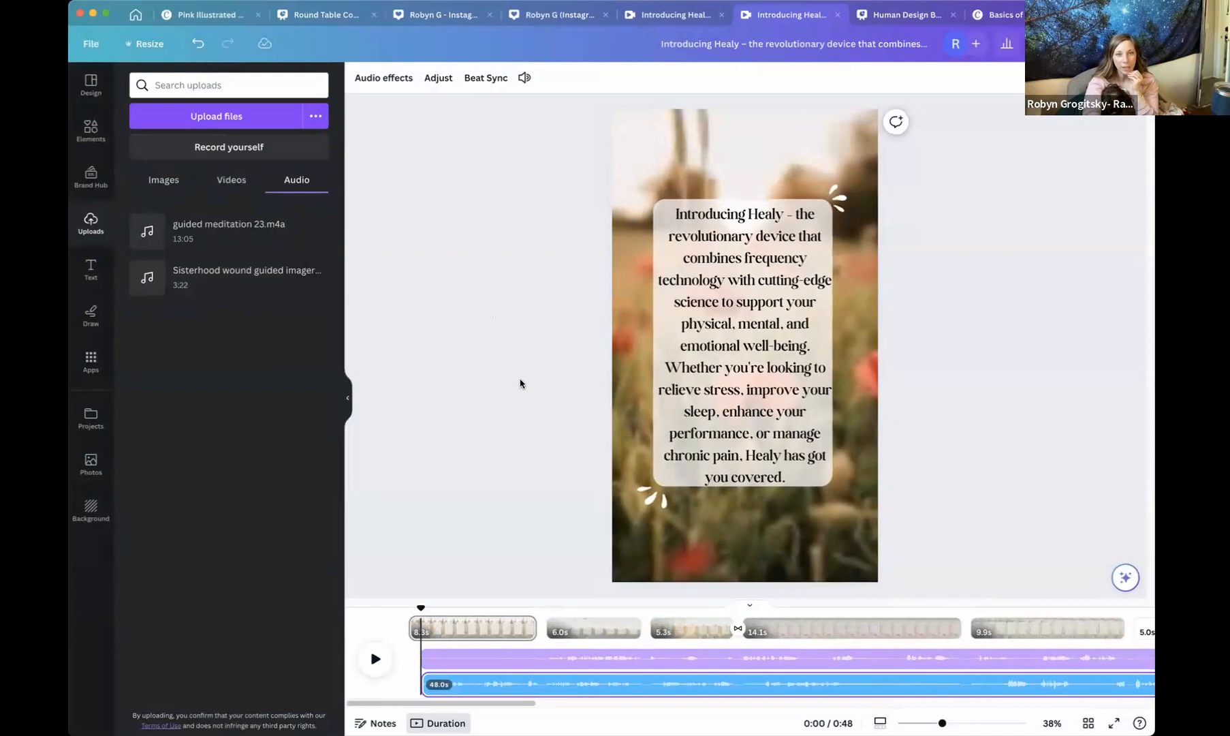
scroll(524, 379, down, 3)
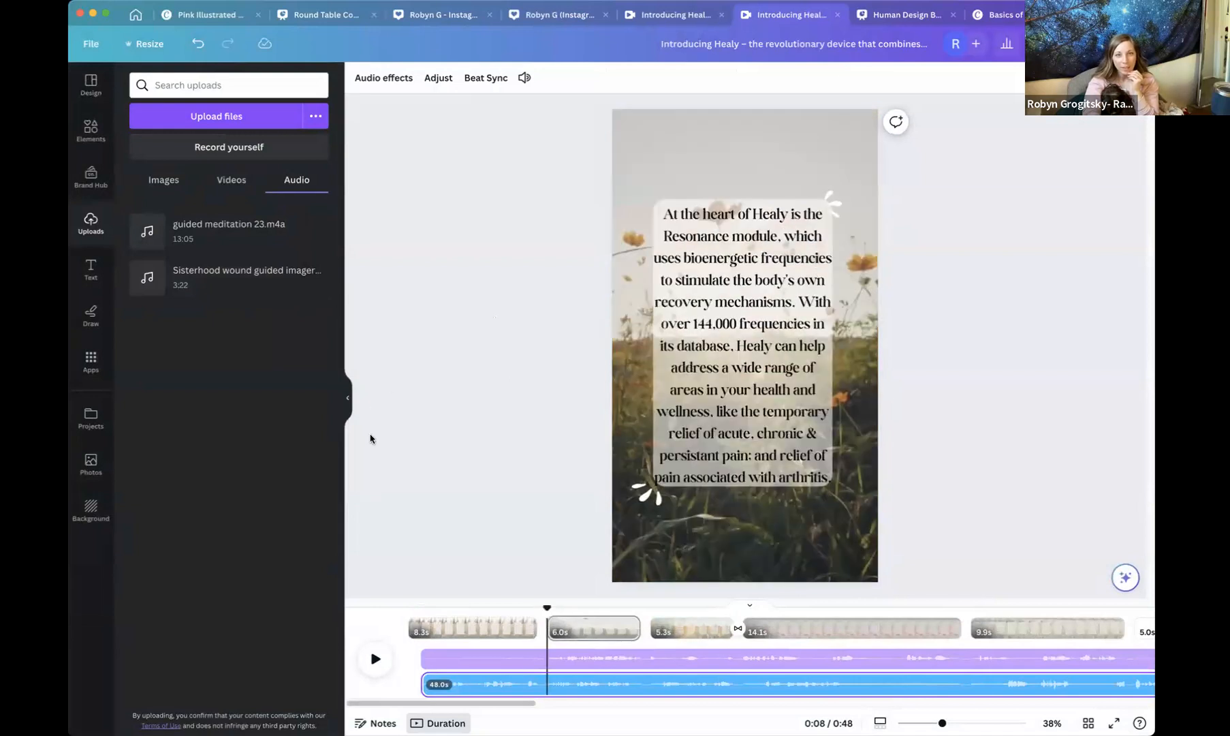
drag(547, 608, 421, 608)
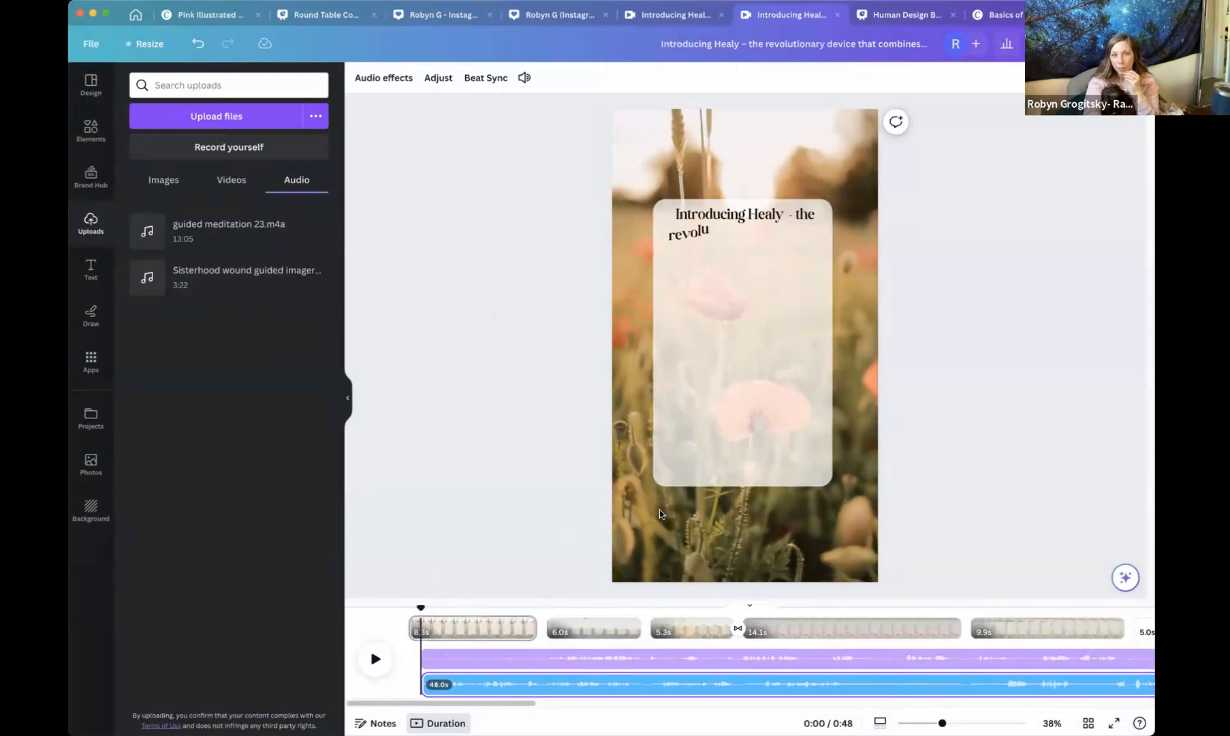
click(375, 659)
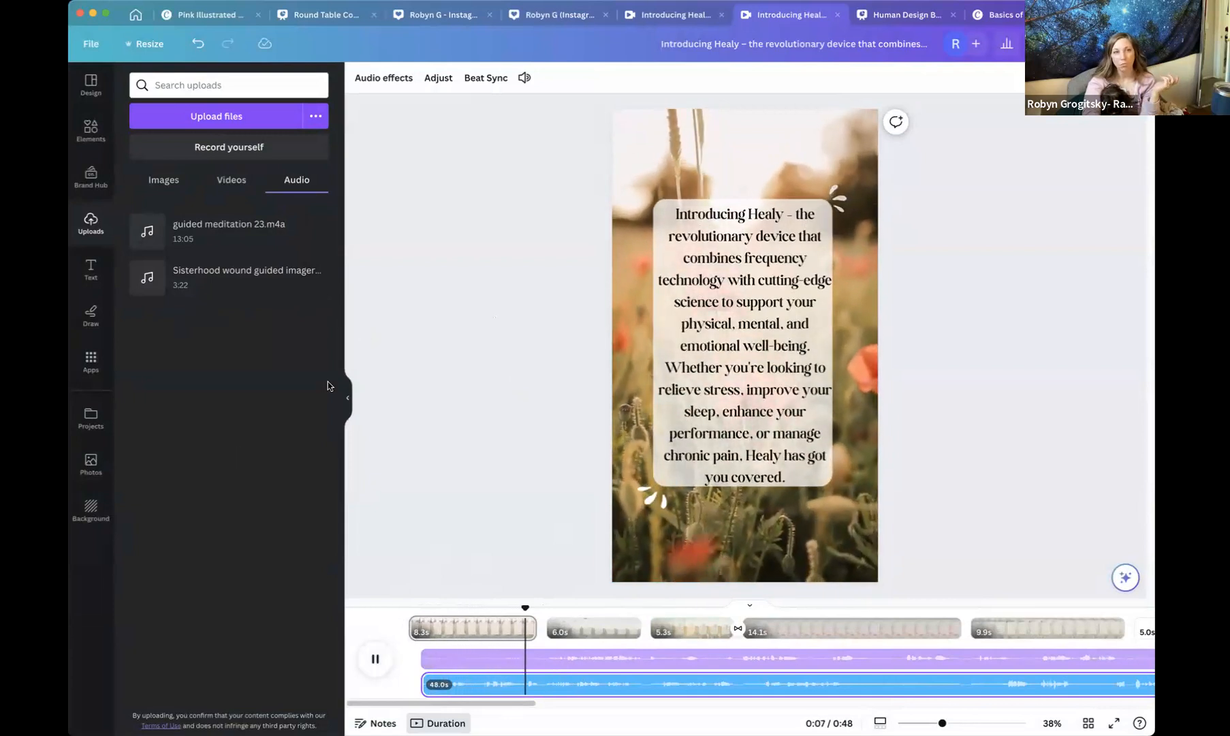
click(384, 662)
Delete the Sisterhood wound audio track.
click(487, 685)
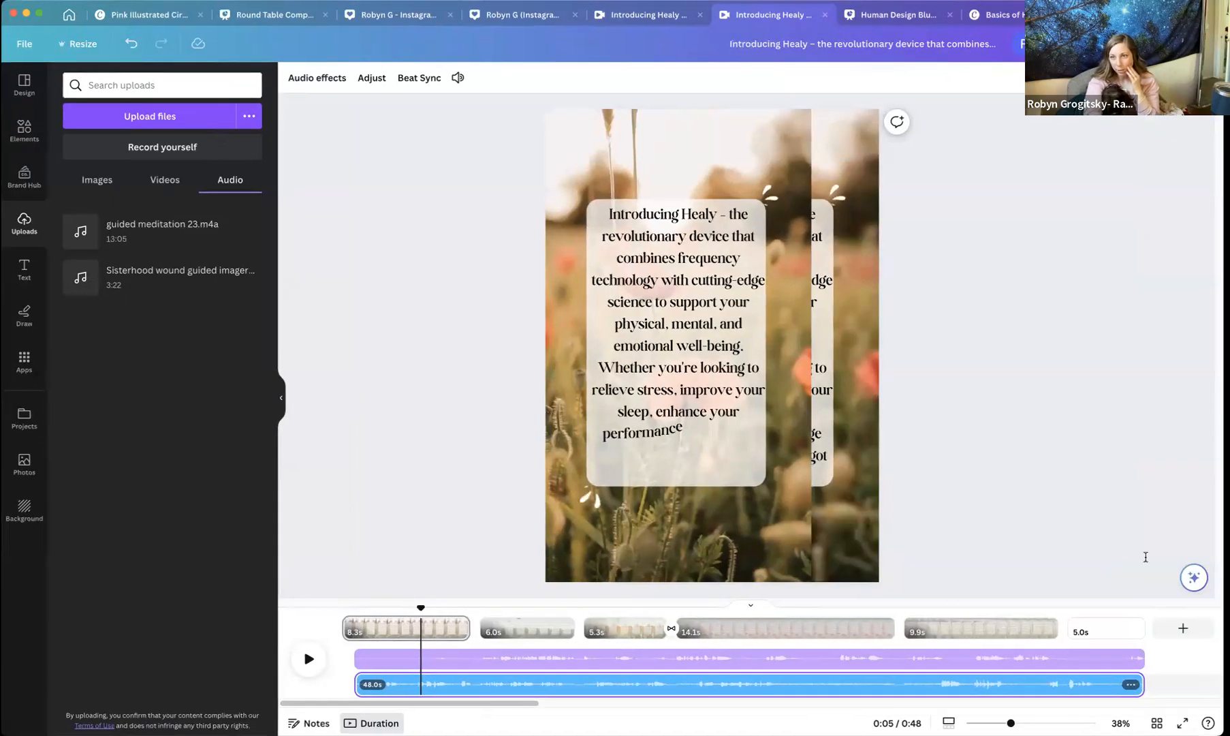
click(1131, 683)
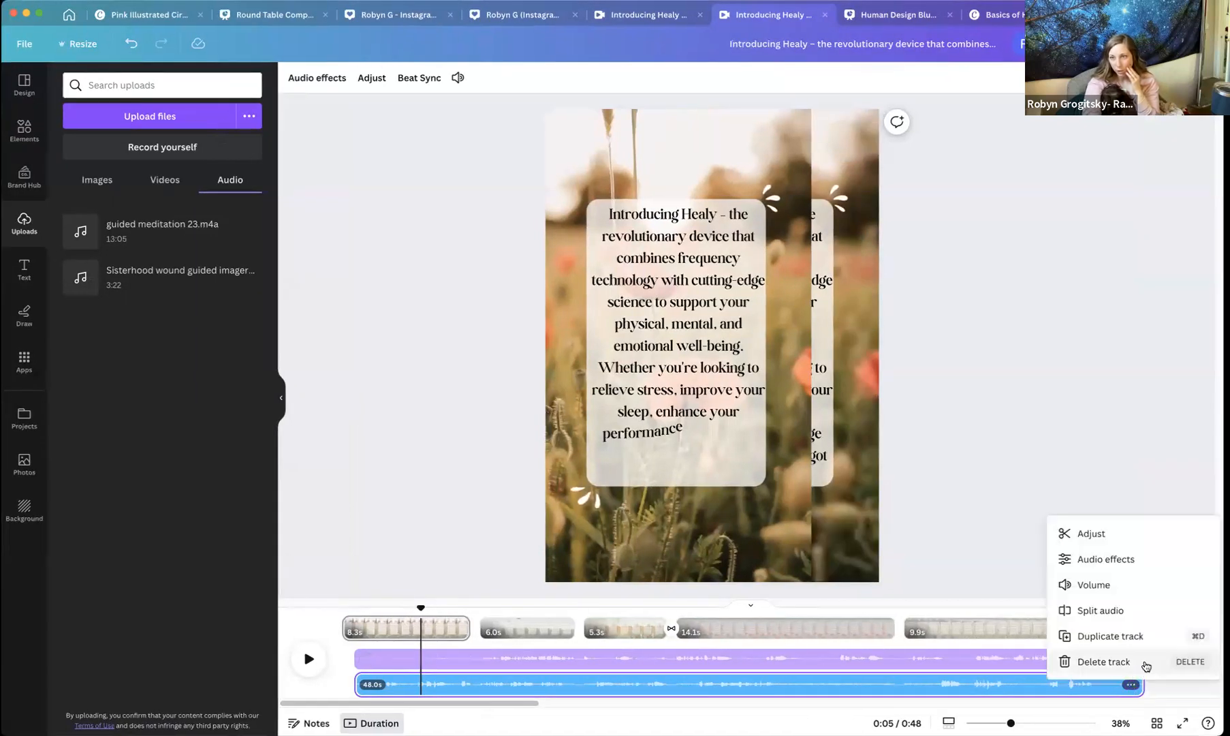
click(1088, 661)
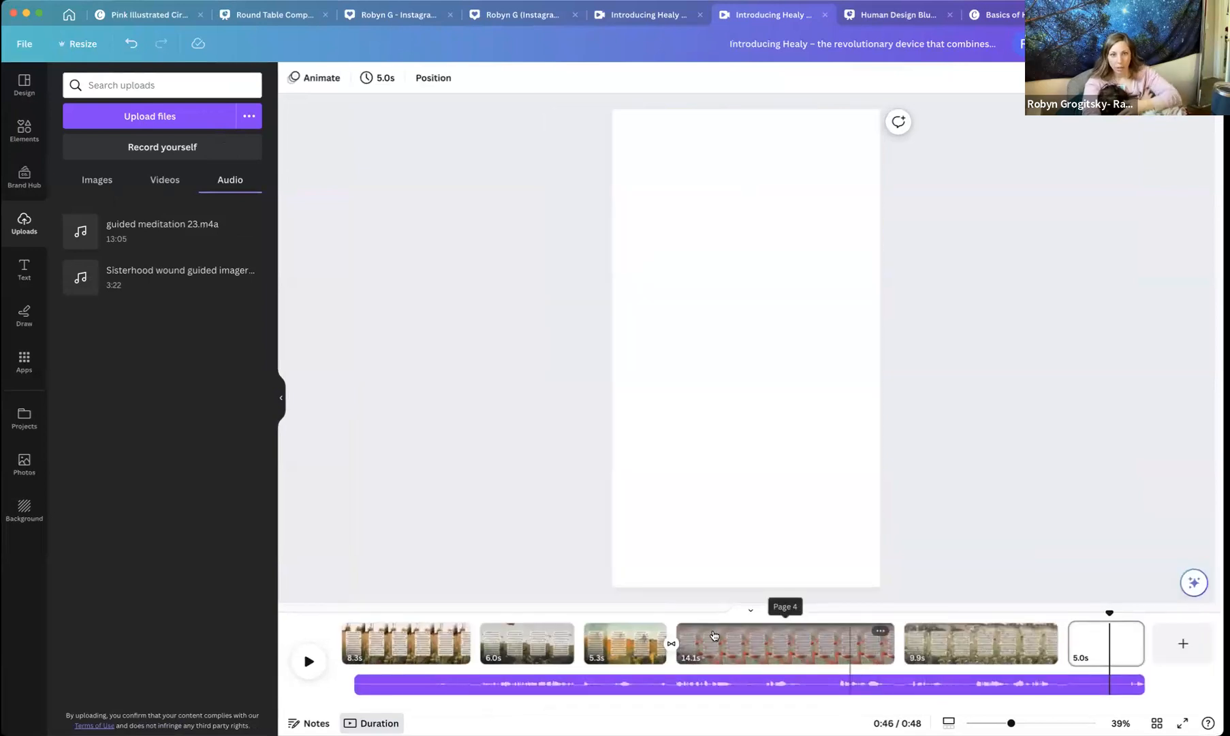
Play the end of the video and return the playhead to the start.
click(308, 661)
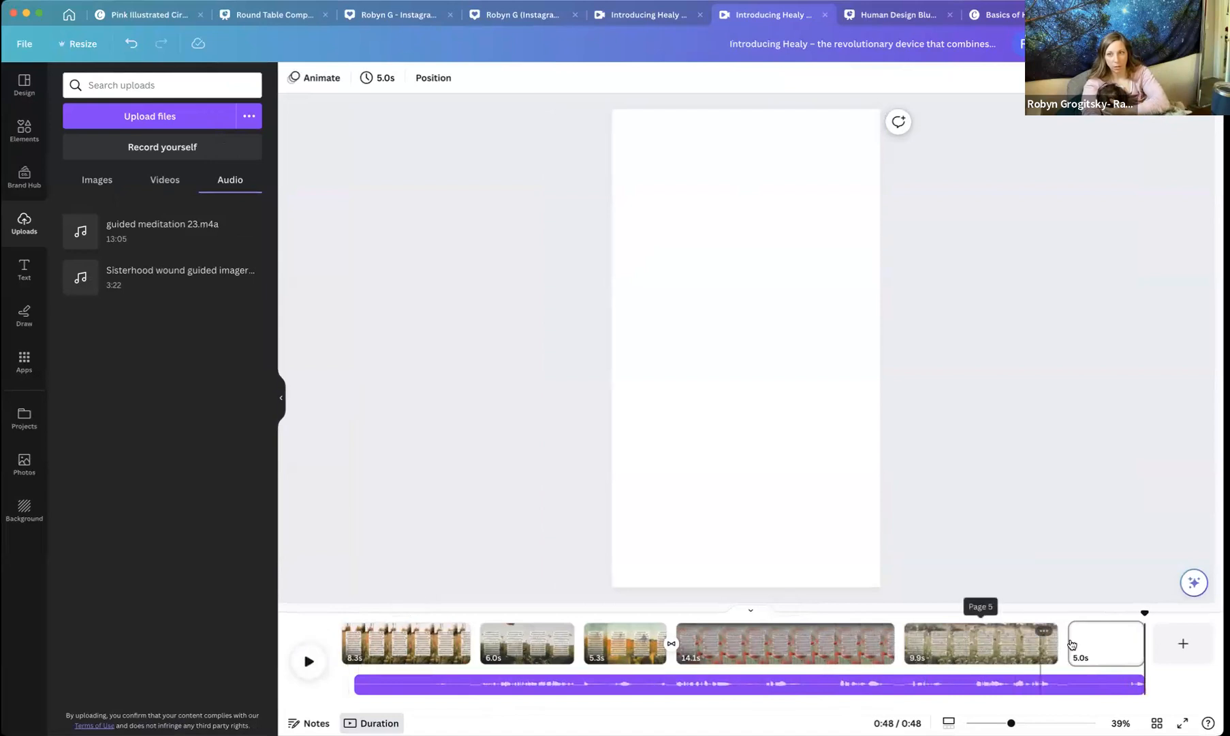
drag(1144, 613, 248, 612)
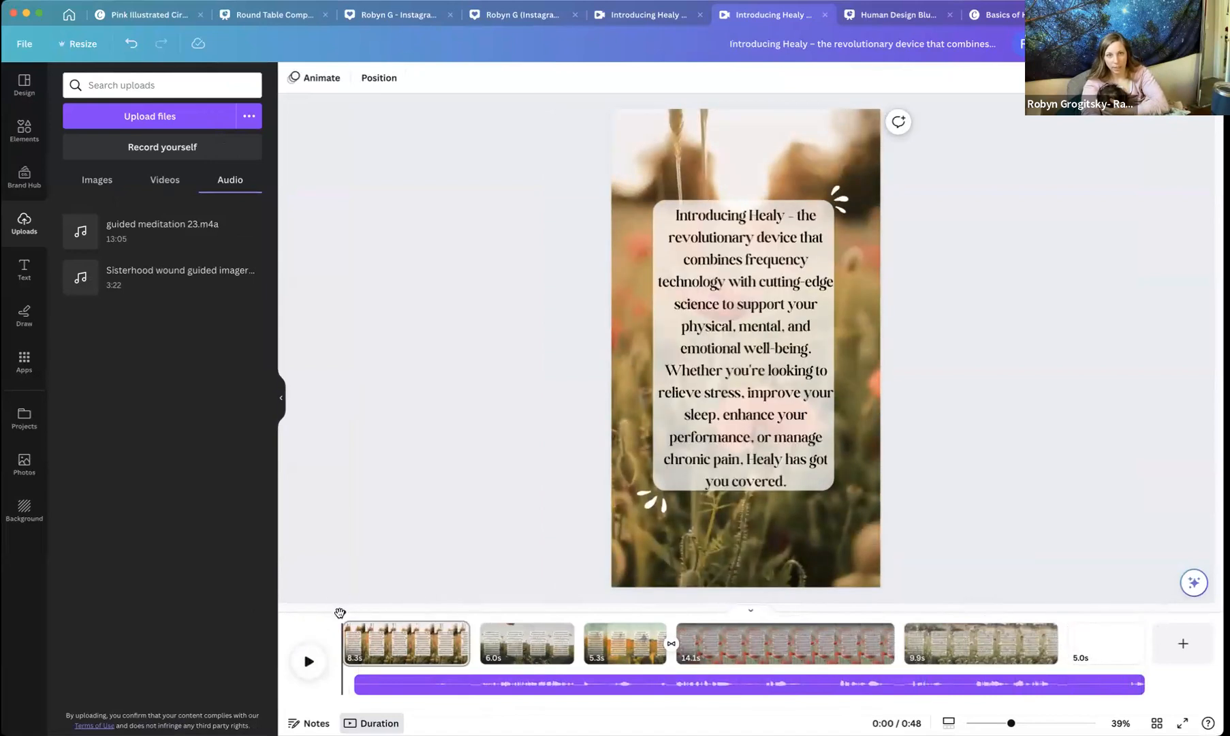
Play the video preview from the start and pause it partway through the second scene.
click(307, 662)
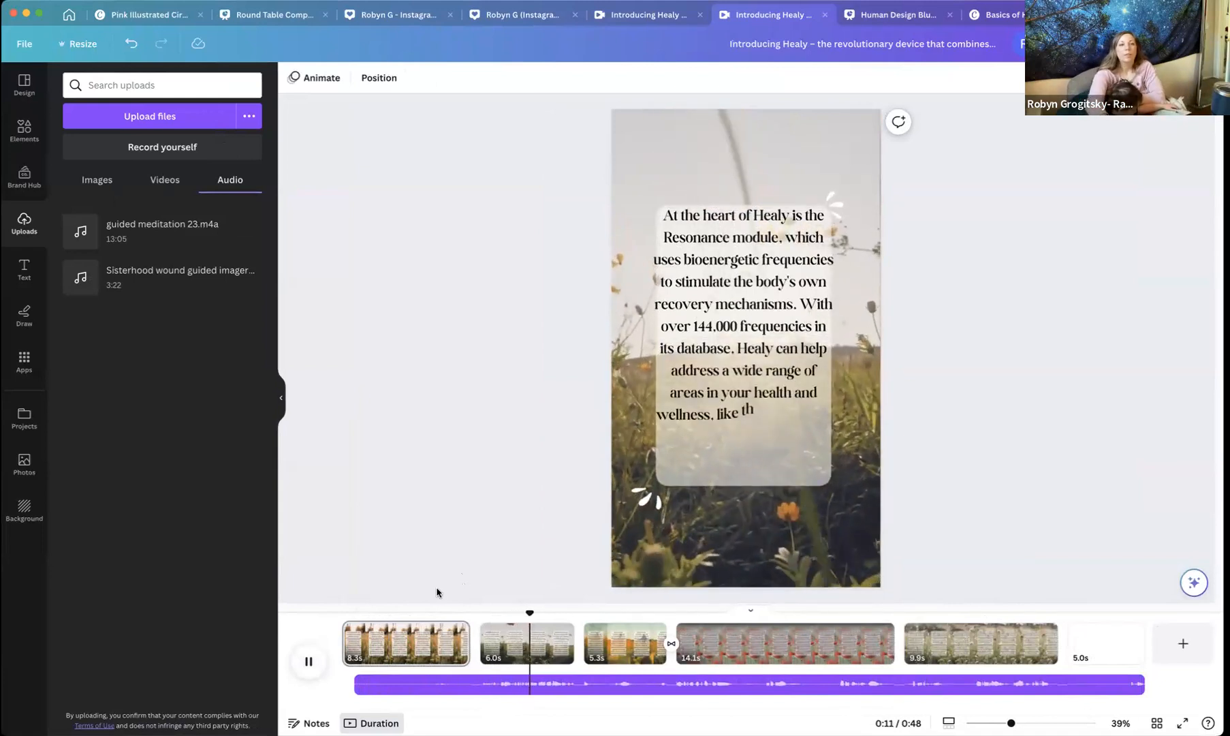
click(306, 660)
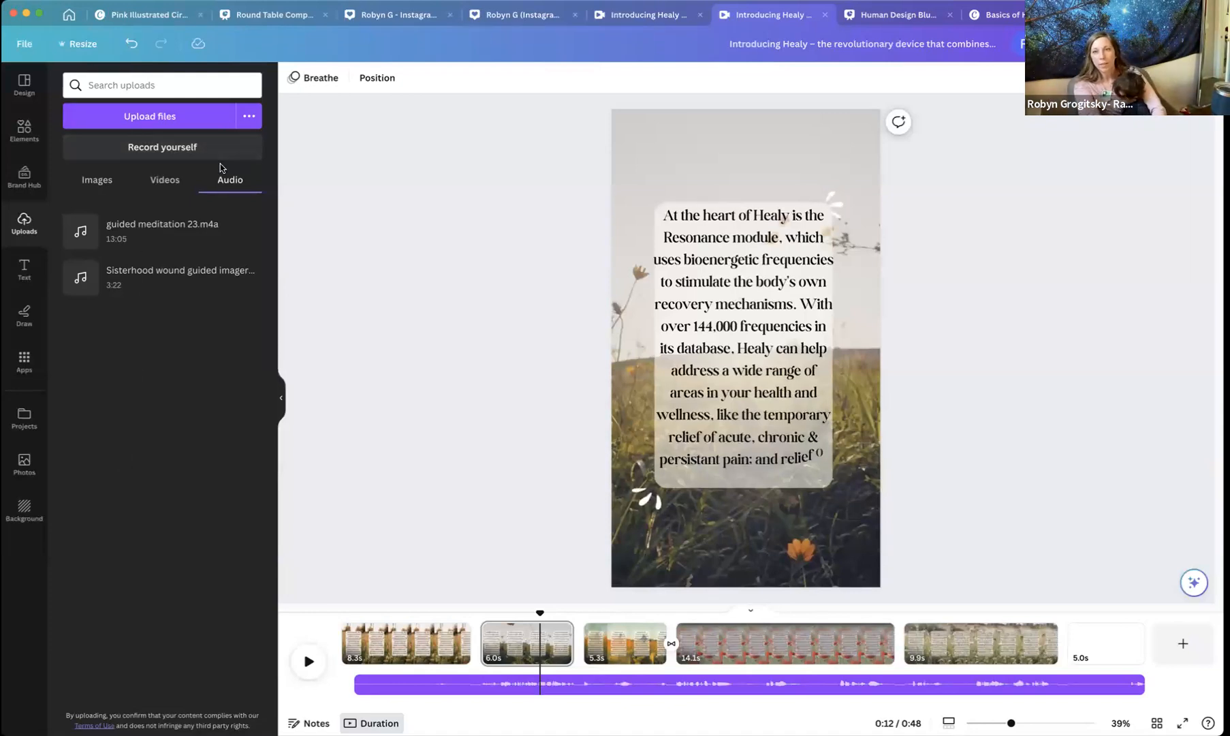
click(540, 413)
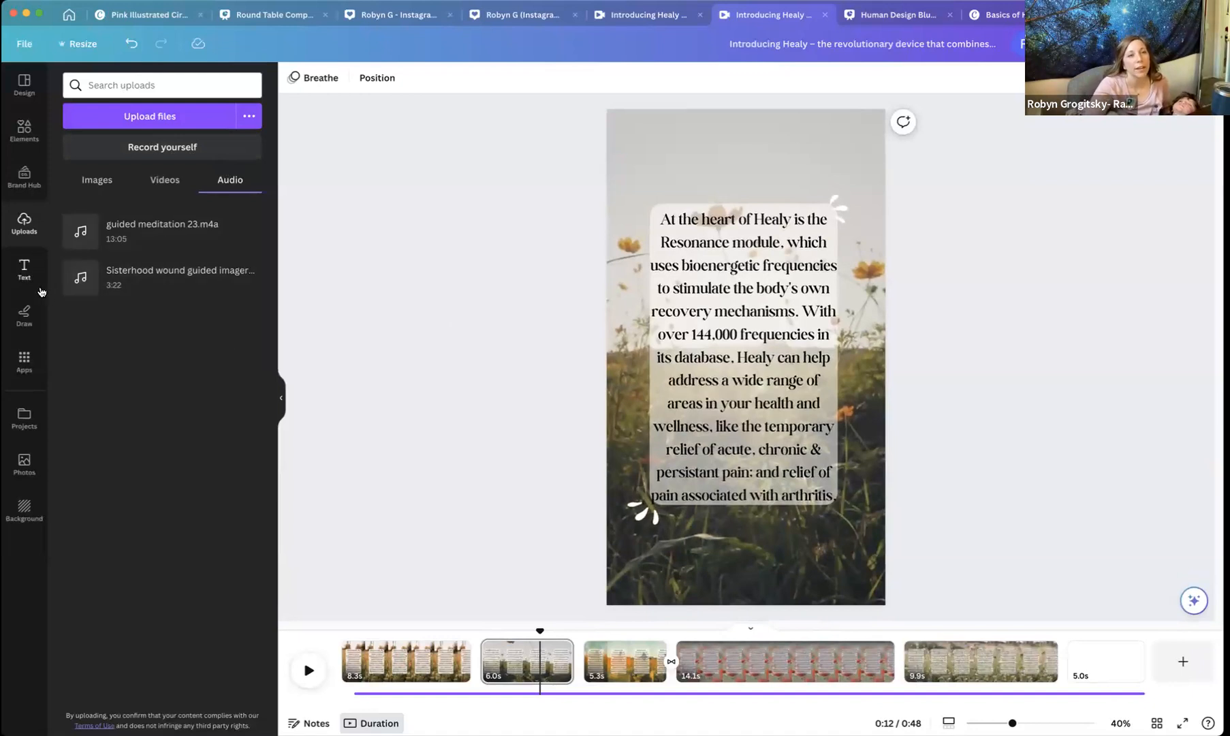
click(20, 87)
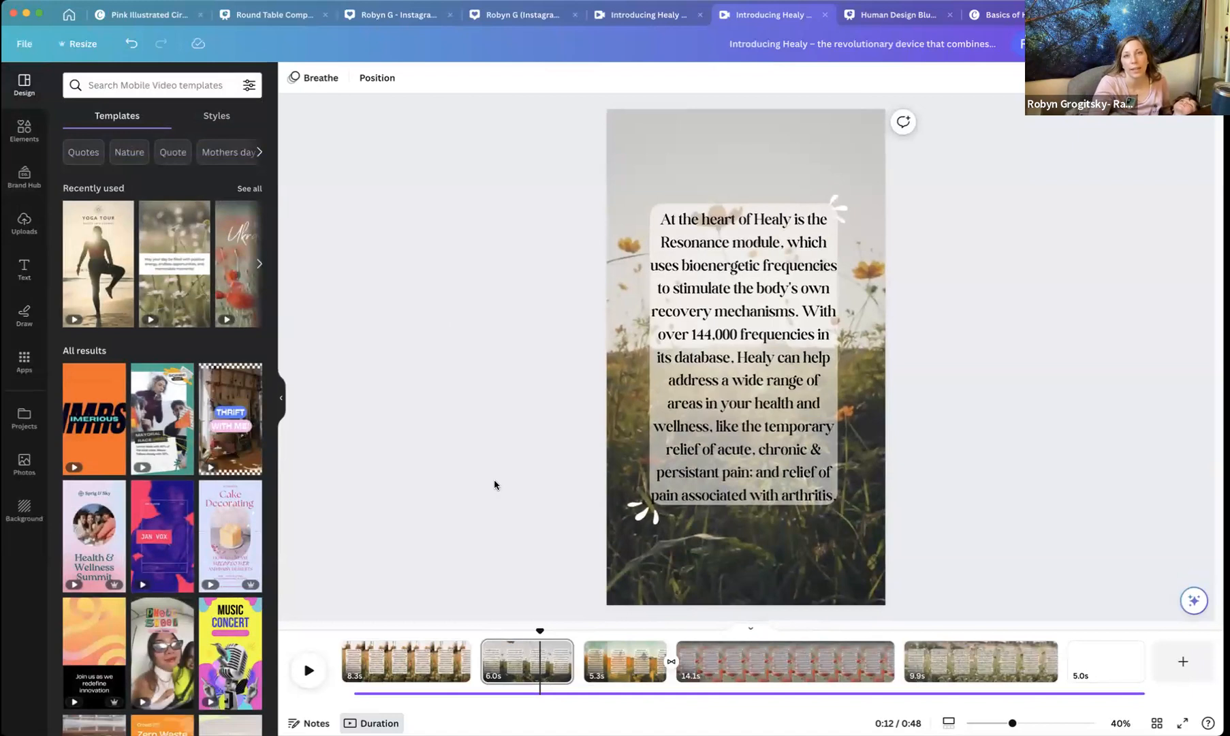
Switch through the open design tabs to the other Introducing Healy video and close its download panel.
click(878, 19)
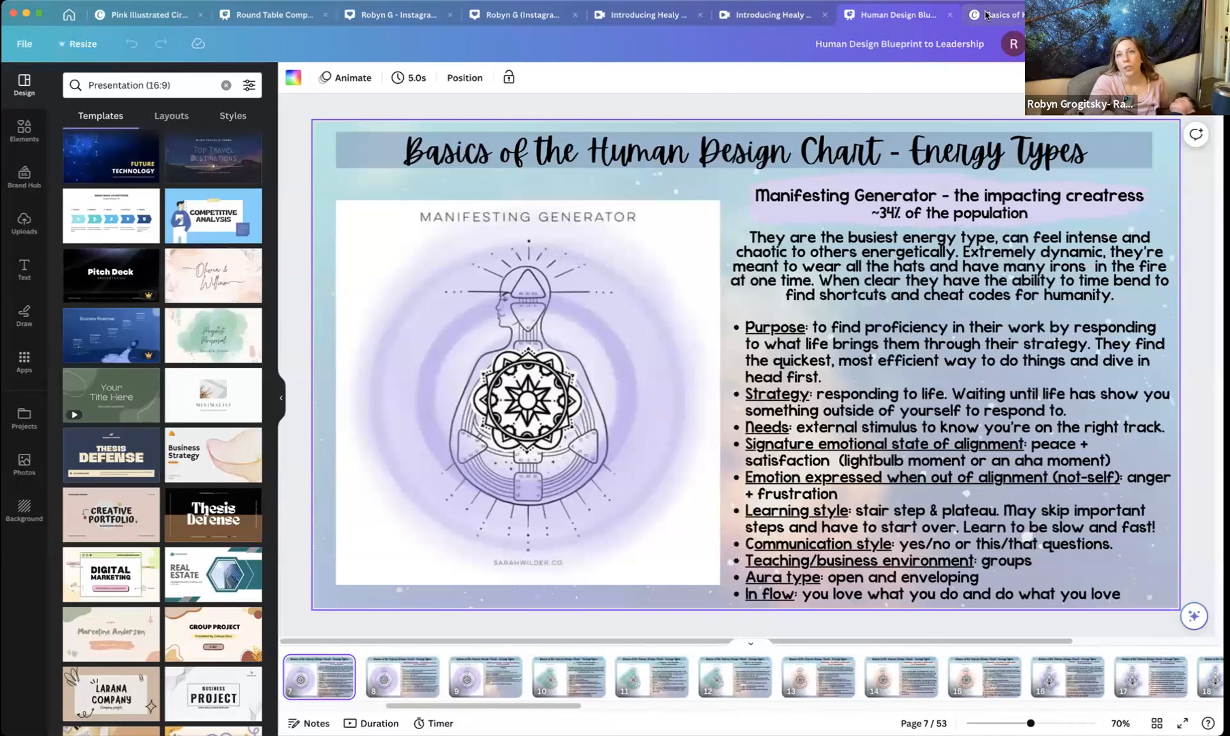
click(646, 14)
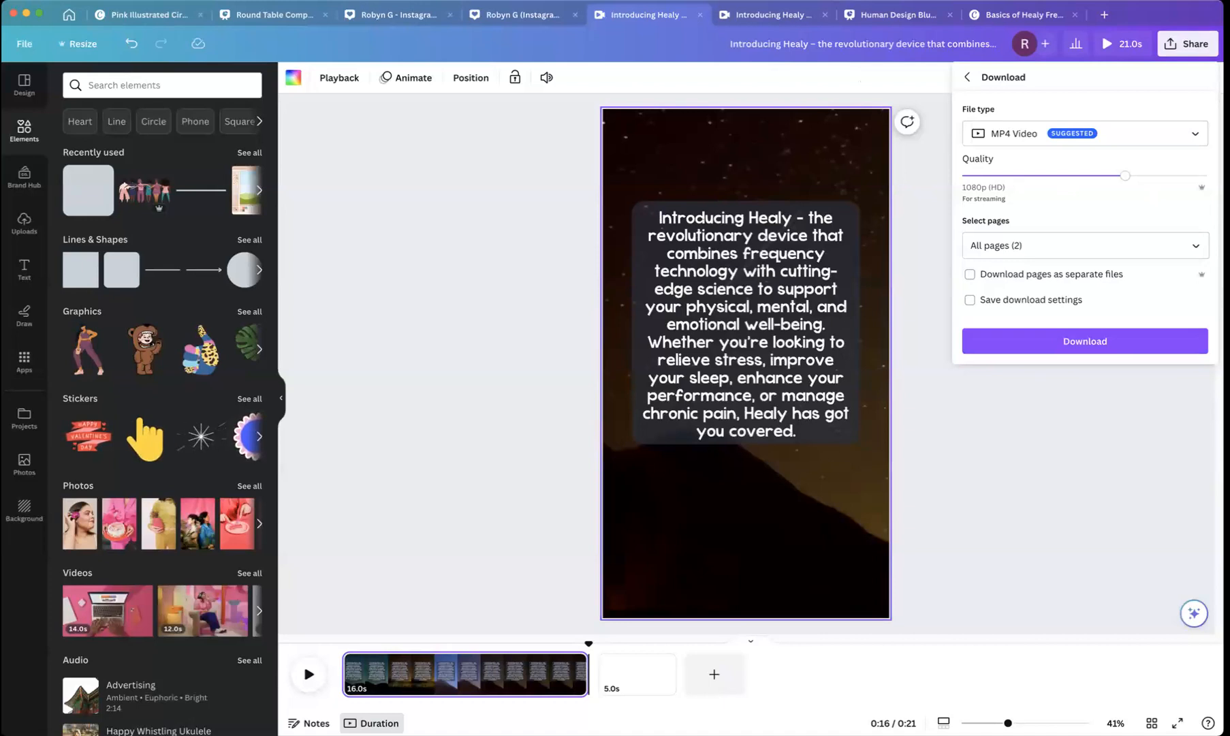
click(1075, 538)
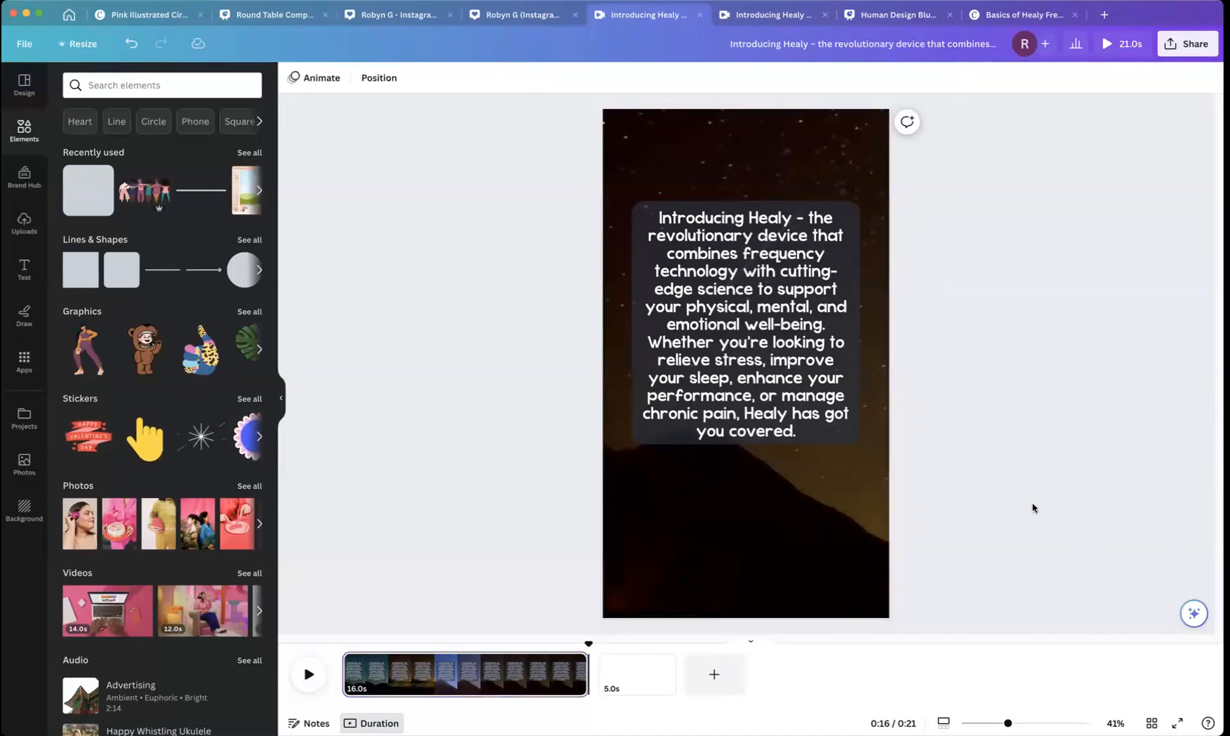